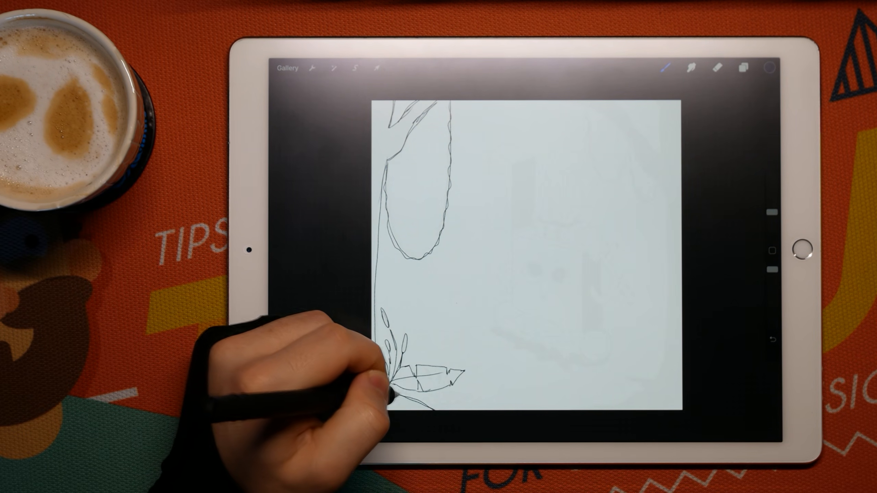
# Sketch the serrated leaf in the canvas's lower-left corner and the outline of the tree trunk along the right edge
pyautogui.moveTo(442, 369)
pyautogui.mouseDown()
pyautogui.moveTo(435, 386)
pyautogui.moveTo(421, 384)
pyautogui.moveTo(423, 398)
pyautogui.moveTo(457, 401)
pyautogui.moveTo(439, 408)
pyautogui.moveTo(461, 404)
pyautogui.mouseUp()
pyautogui.moveTo(584, 410); pyautogui.dragTo(643, 390)
pyautogui.moveTo(642, 390); pyautogui.dragTo(623, 379)
pyautogui.moveTo(623, 379)
pyautogui.mouseDown()
pyautogui.moveTo(655, 373)
pyautogui.moveTo(662, 339)
pyautogui.moveTo(666, 198)
pyautogui.moveTo(671, 306)
pyautogui.moveTo(660, 309)
pyautogui.moveTo(662, 200)
pyautogui.moveTo(650, 180)
pyautogui.moveTo(663, 196)
pyautogui.moveTo(626, 139)
pyautogui.moveTo(570, 102)
pyautogui.mouseUp()
# Sketch the overhanging branch in the canvas's upper-right corner with two scalloped vines hanging from it
pyautogui.moveTo(614, 101)
pyautogui.mouseDown()
pyautogui.moveTo(657, 152)
pyautogui.moveTo(656, 101)
pyautogui.mouseUp()
pyautogui.moveTo(588, 110)
pyautogui.mouseDown()
pyautogui.moveTo(615, 189)
pyautogui.moveTo(629, 142)
pyautogui.mouseUp()
pyautogui.moveTo(591, 168)
pyautogui.mouseDown()
pyautogui.moveTo(620, 185)
pyautogui.moveTo(631, 146)
pyautogui.moveTo(657, 187)
pyautogui.mouseUp()
pyautogui.moveTo(632, 151); pyautogui.dragTo(655, 189)
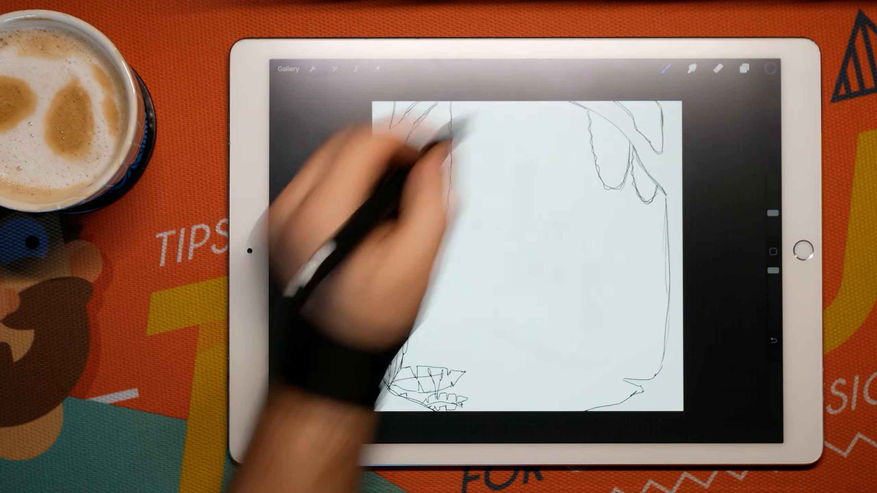
# Draw the curved background hills across the canvas and a large moon circle near the top centre
pyautogui.moveTo(372, 220)
pyautogui.mouseDown()
pyautogui.moveTo(514, 231)
pyautogui.moveTo(681, 139)
pyautogui.mouseUp()
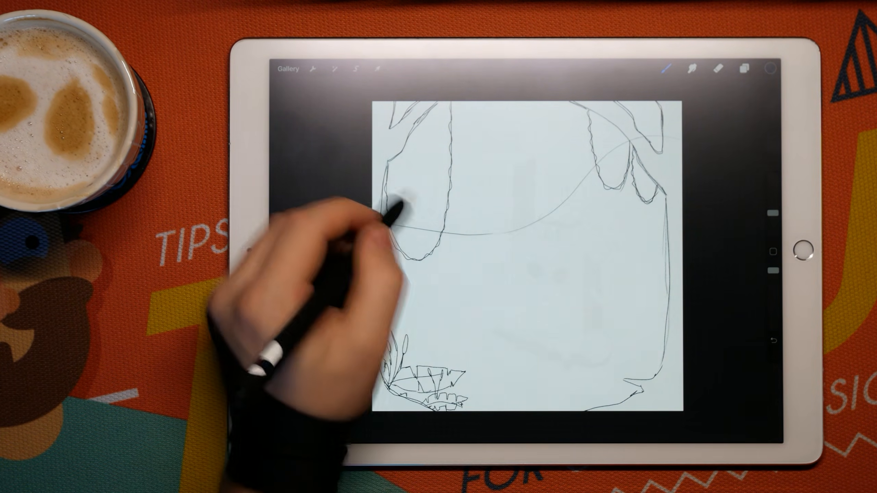
pyautogui.moveTo(405, 166); pyautogui.dragTo(482, 234)
pyautogui.moveTo(464, 123); pyautogui.dragTo(539, 198)
pyautogui.moveTo(452, 180); pyautogui.dragTo(538, 199)
# Sketch the cylindrical log in the lower centre and the tall side face of the boxy lighter character sitting on it
pyautogui.moveTo(517, 298)
pyautogui.mouseDown()
pyautogui.moveTo(494, 322)
pyautogui.moveTo(568, 360)
pyautogui.moveTo(604, 333)
pyautogui.mouseUp()
pyautogui.moveTo(605, 333)
pyautogui.mouseDown()
pyautogui.moveTo(514, 302)
pyautogui.moveTo(586, 361)
pyautogui.mouseUp()
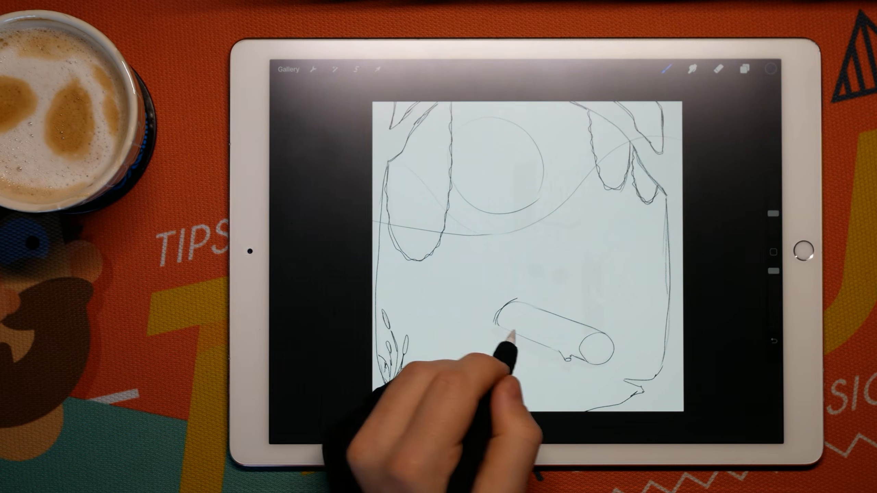
pyautogui.moveTo(585, 324)
pyautogui.mouseDown()
pyautogui.moveTo(583, 256)
pyautogui.moveTo(599, 242)
pyautogui.mouseUp()
pyautogui.moveTo(599, 242)
pyautogui.mouseDown()
pyautogui.moveTo(589, 273)
pyautogui.moveTo(587, 310)
pyautogui.mouseUp()
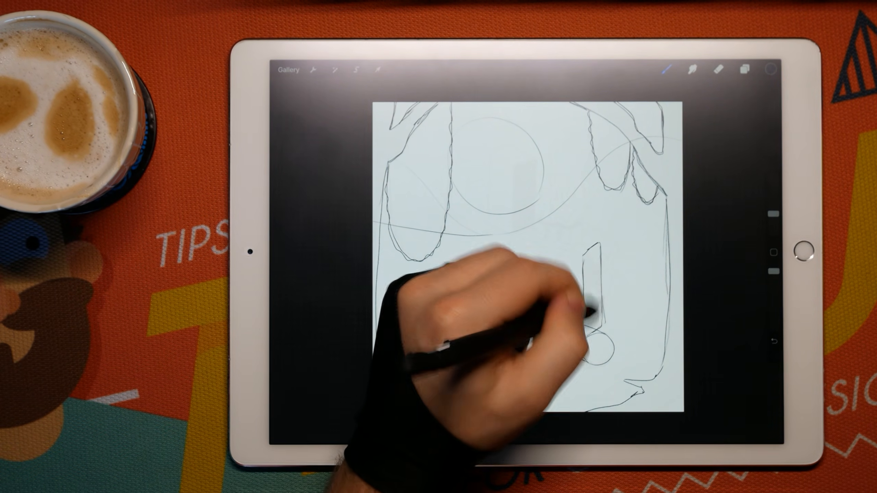
pyautogui.moveTo(499, 302); pyautogui.dragTo(512, 339)
# Sketch the lighter's open lid, marshmallow stick, round eyes, smile and folded legs, with flames and sparks above the burner
pyautogui.moveTo(432, 400); pyautogui.dragTo(459, 407)
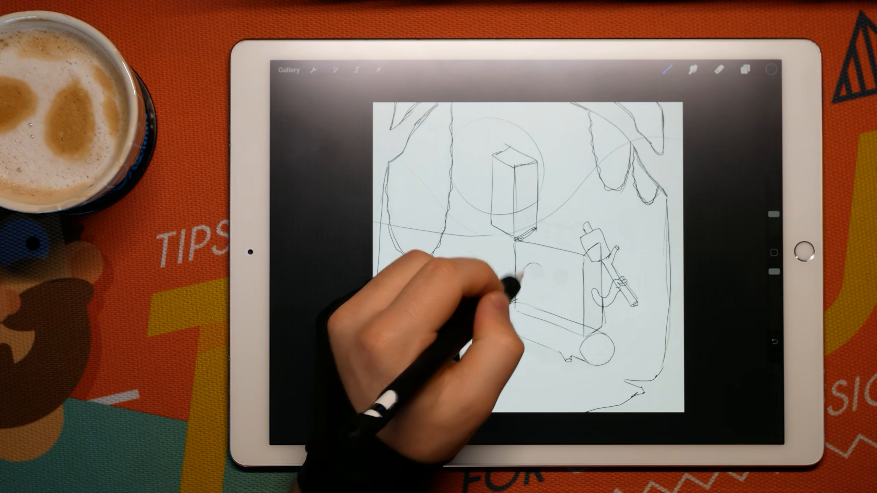
pyautogui.moveTo(526, 275)
pyautogui.mouseDown()
pyautogui.moveTo(556, 290)
pyautogui.moveTo(565, 273)
pyautogui.moveTo(558, 283)
pyautogui.moveTo(528, 275)
pyautogui.moveTo(520, 331)
pyautogui.moveTo(528, 343)
pyautogui.moveTo(528, 326)
pyautogui.moveTo(554, 326)
pyautogui.moveTo(551, 352)
pyautogui.mouseUp()
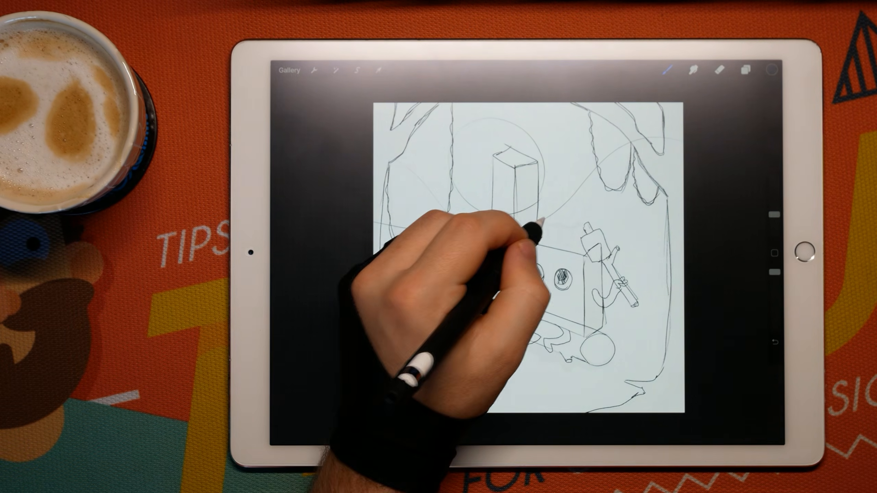
pyautogui.moveTo(539, 222)
pyautogui.mouseDown()
pyautogui.moveTo(581, 226)
pyautogui.moveTo(568, 243)
pyautogui.moveTo(538, 226)
pyautogui.moveTo(531, 232)
pyautogui.moveTo(560, 243)
pyautogui.moveTo(543, 202)
pyautogui.moveTo(551, 189)
pyautogui.moveTo(583, 209)
pyautogui.moveTo(564, 224)
pyautogui.moveTo(576, 211)
pyautogui.moveTo(553, 203)
pyautogui.moveTo(563, 218)
pyautogui.moveTo(555, 161)
pyautogui.moveTo(580, 181)
pyautogui.mouseUp()
pyautogui.click(592, 189)
pyautogui.moveTo(587, 203); pyautogui.dragTo(587, 209)
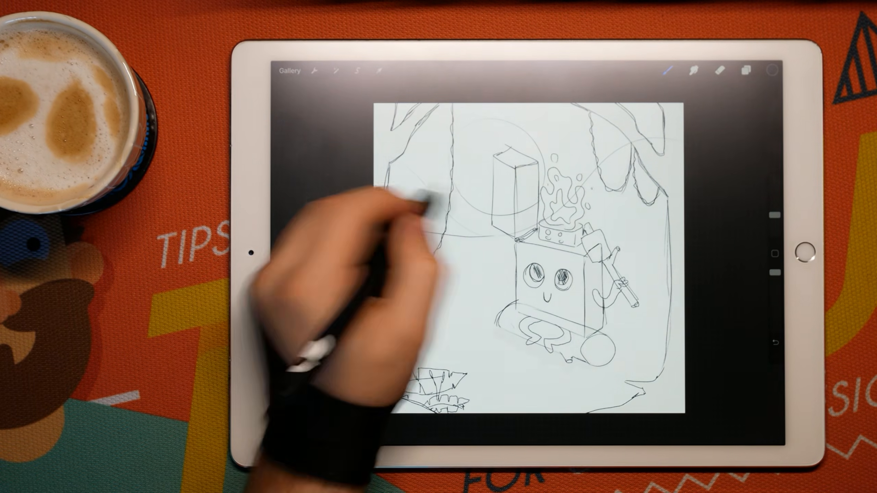
# Add the lighter's bent arm beside its face and hatch the shadow beneath the log and the body's dark side
pyautogui.moveTo(515, 266)
pyautogui.mouseDown()
pyautogui.moveTo(506, 278)
pyautogui.moveTo(515, 299)
pyautogui.moveTo(516, 285)
pyautogui.mouseUp()
pyautogui.moveTo(507, 307)
pyautogui.mouseDown()
pyautogui.moveTo(495, 331)
pyautogui.moveTo(505, 344)
pyautogui.moveTo(569, 374)
pyautogui.mouseUp()
pyautogui.moveTo(575, 368)
pyautogui.mouseDown()
pyautogui.moveTo(591, 366)
pyautogui.moveTo(513, 359)
pyautogui.mouseUp()
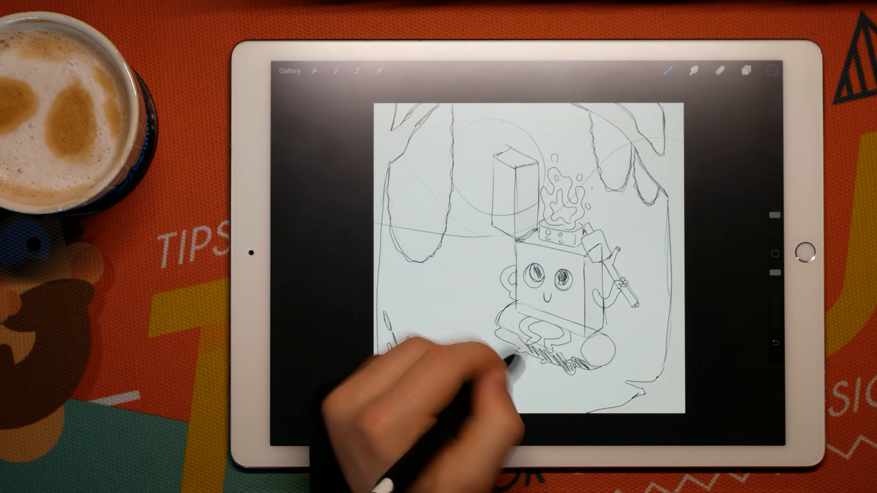
pyautogui.moveTo(466, 373); pyautogui.dragTo(445, 394)
pyautogui.moveTo(600, 249)
pyautogui.mouseDown()
pyautogui.moveTo(576, 286)
pyautogui.moveTo(588, 331)
pyautogui.mouseUp()
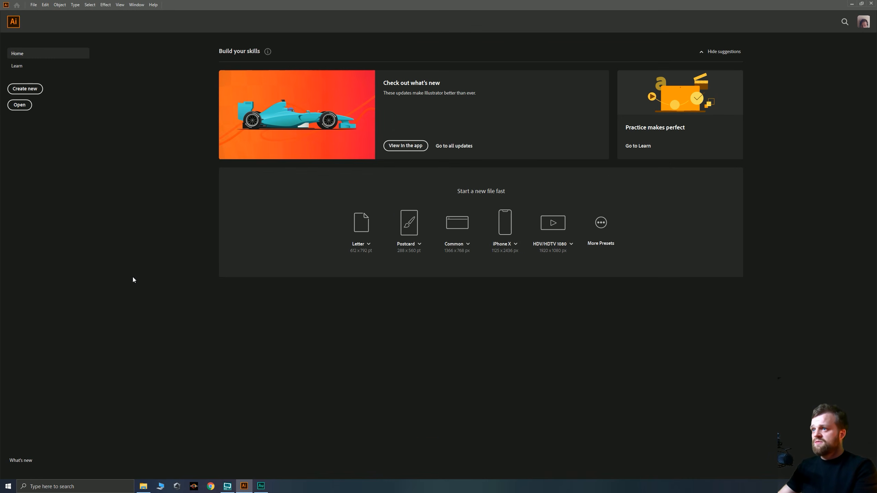
# Switch to File Explorer and view Complete_Motion_Design.png and sketch.png from the universalAssets folder
pyautogui.click(143, 486)
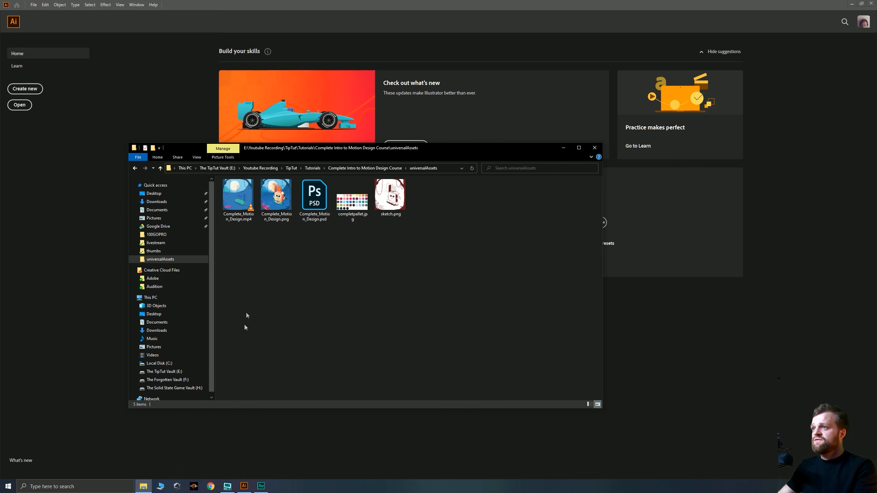
pyautogui.click(398, 202)
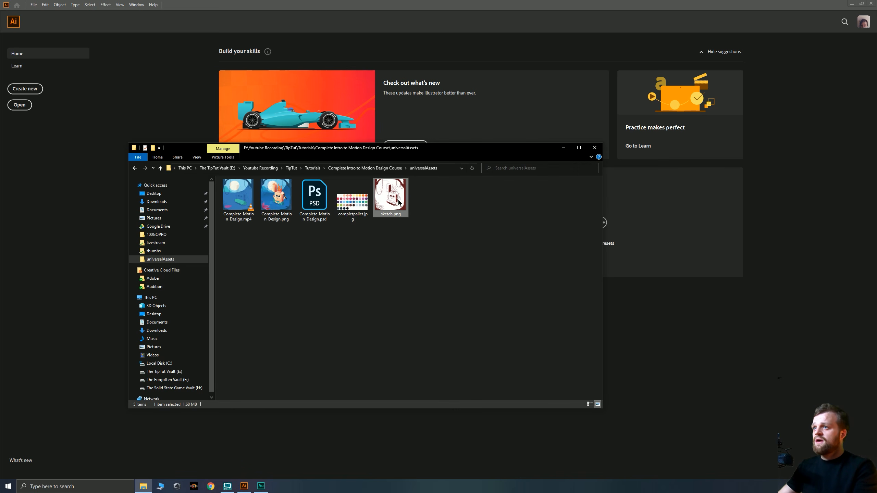
pyautogui.doubleClick(266, 195)
pyautogui.click(461, 288)
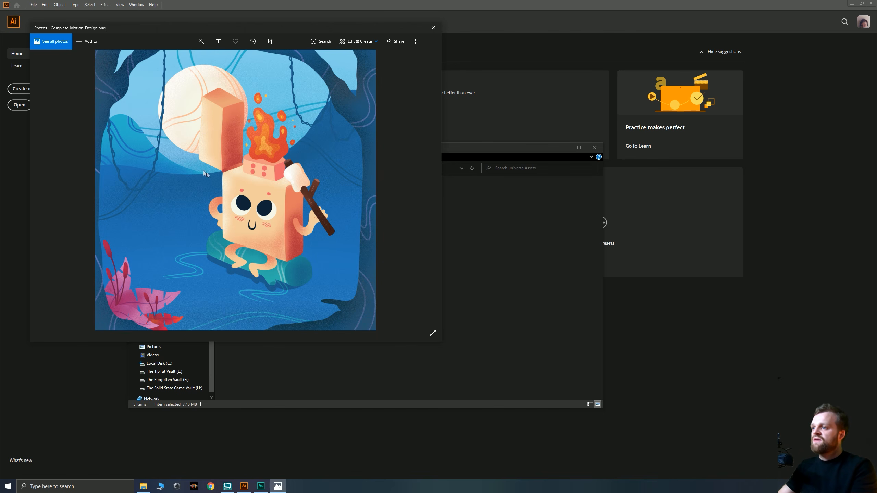
pyautogui.click(433, 28)
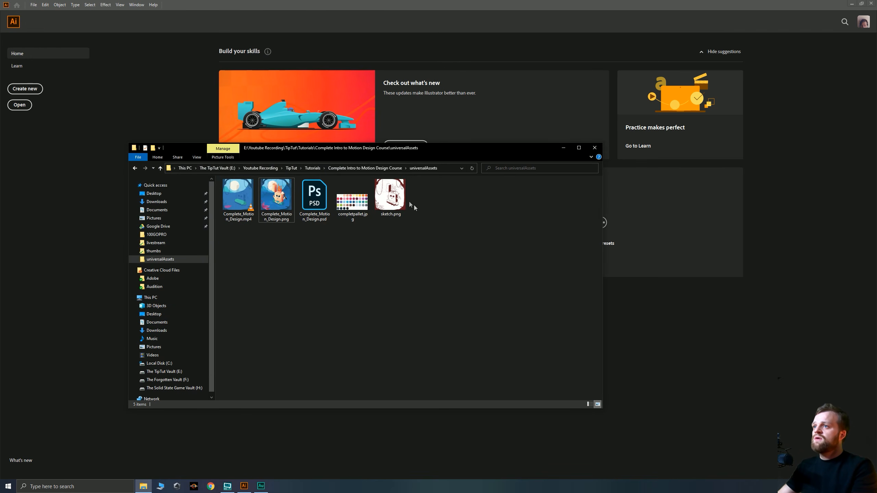
pyautogui.doubleClick(396, 198)
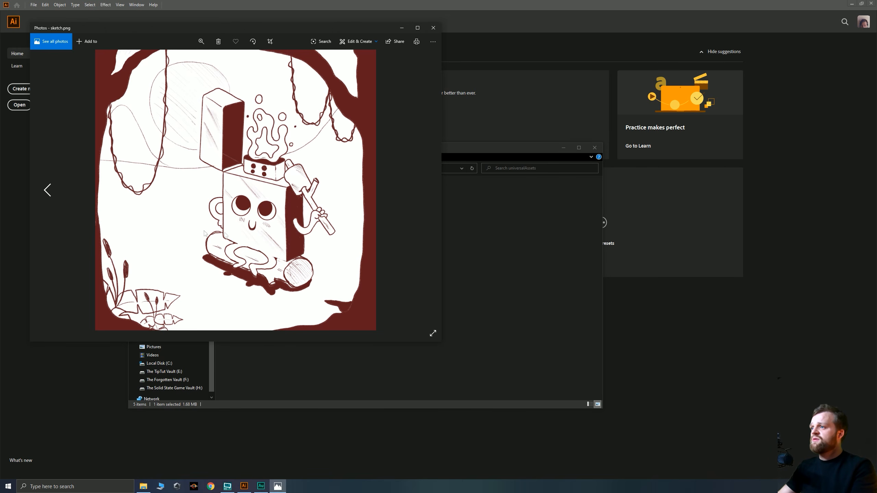
pyautogui.click(433, 28)
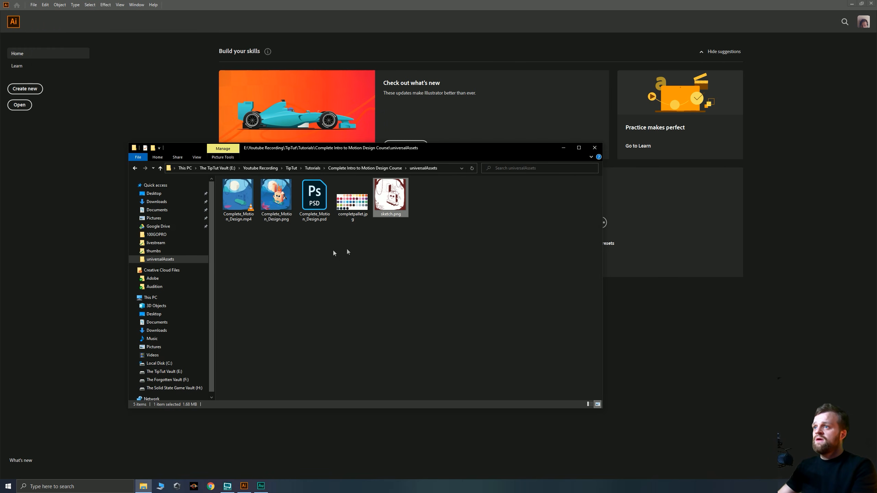
# Open sketch.png from File Explorer in Illustrator and dismiss the welcome tour
pyautogui.moveTo(401, 209)
pyautogui.mouseDown()
pyautogui.moveTo(657, 304)
pyautogui.moveTo(530, 232)
pyautogui.mouseUp()
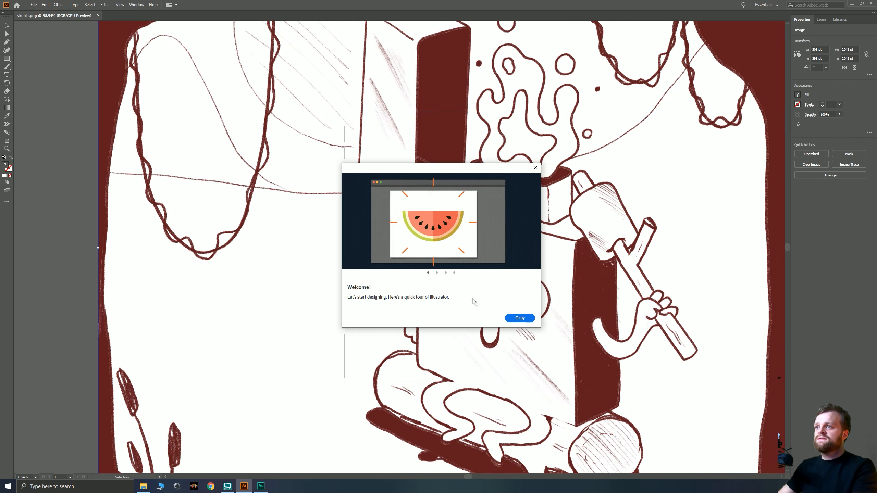
pyautogui.click(519, 317)
pyautogui.scroll(-3, 524, 273)
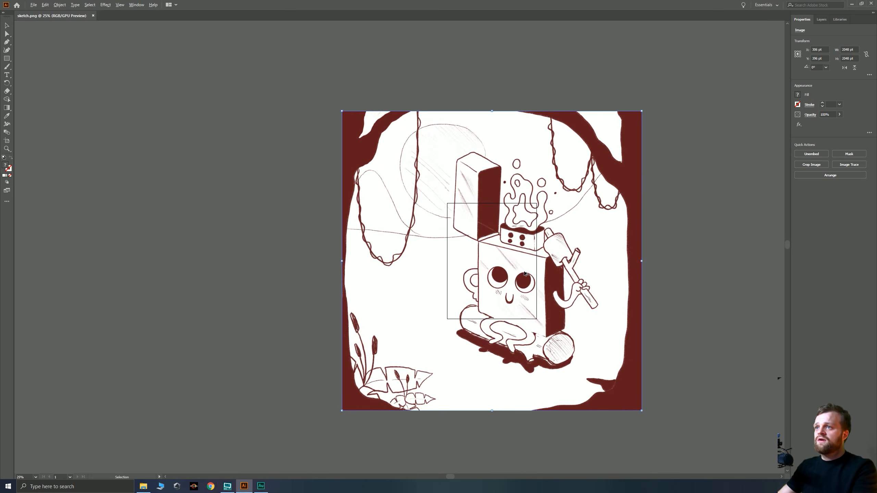
pyautogui.scroll(-1, 524, 273)
pyautogui.moveTo(524, 273); pyautogui.dragTo(388, 289)
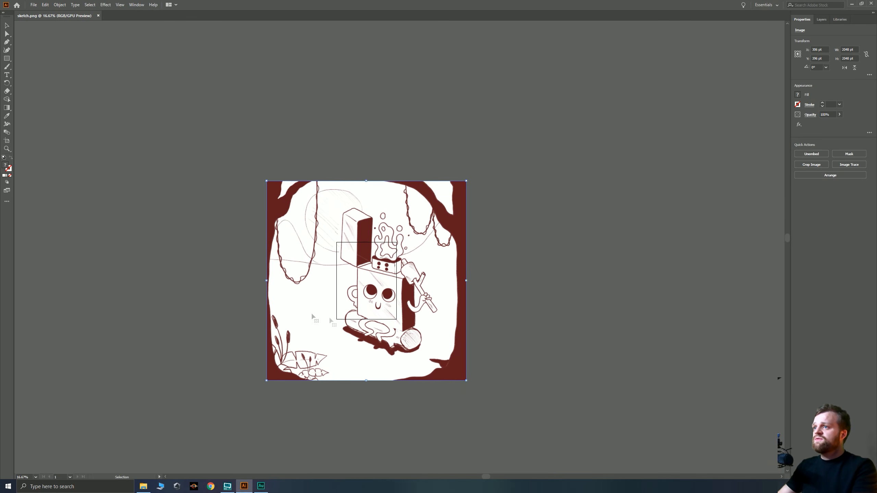
pyautogui.scroll(1, 421, 302)
pyautogui.moveTo(309, 331); pyautogui.dragTo(355, 315)
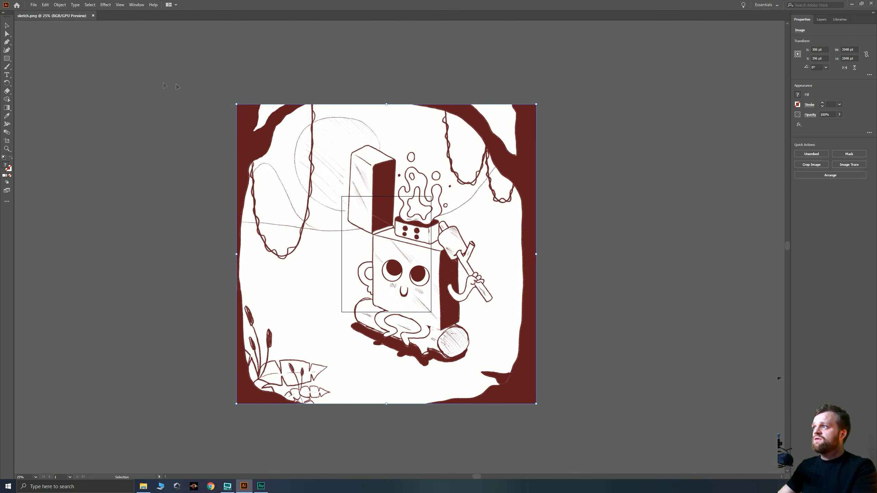
# Resize the artboard to match the sketch image's edges at 2048 by 2048 pt
pyautogui.click(6, 140)
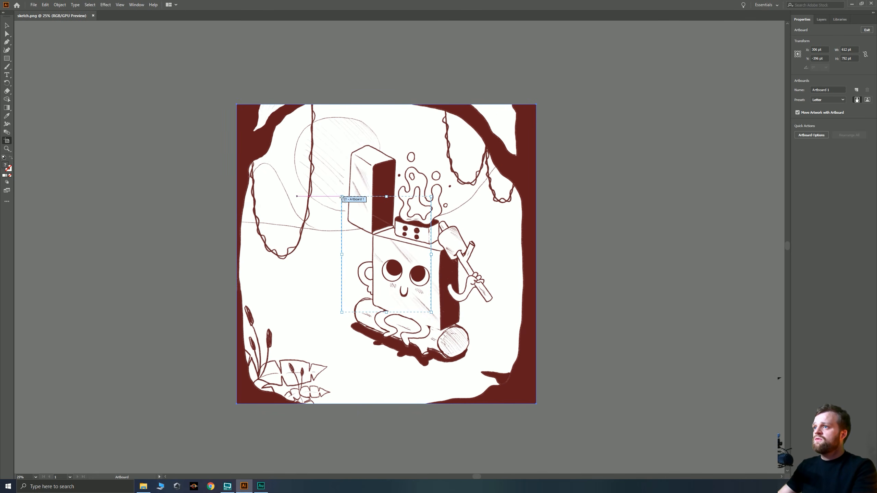
pyautogui.moveTo(341, 196); pyautogui.dragTo(236, 104)
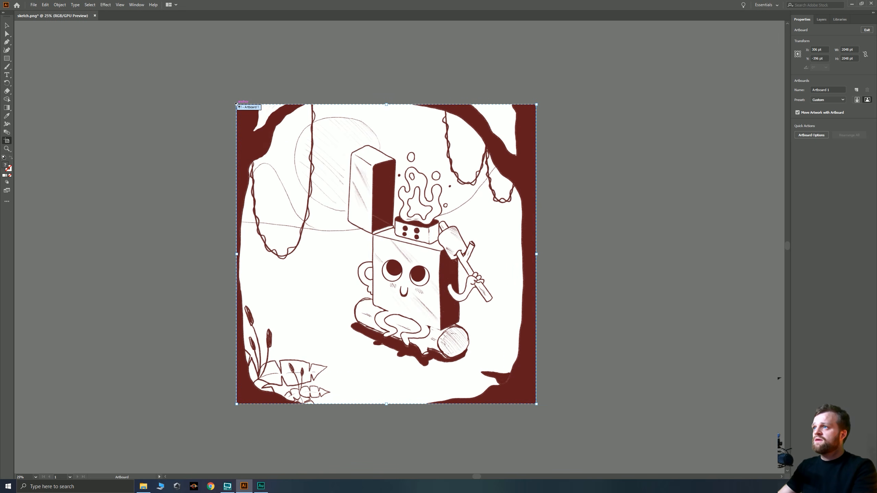
pyautogui.click(6, 25)
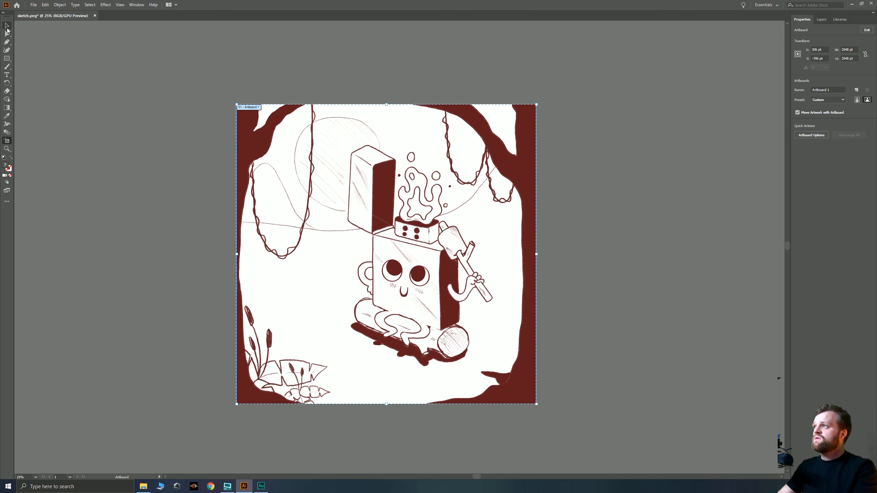
pyautogui.click(153, 206)
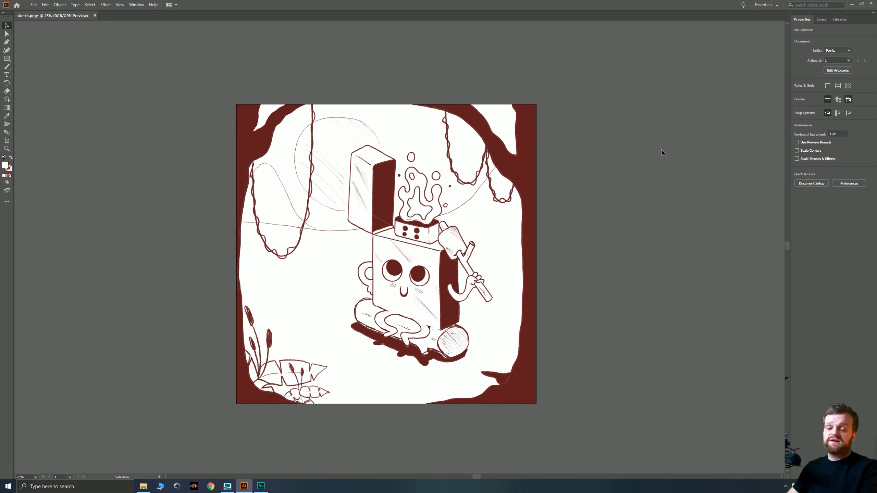
# Create a stack of empty layers above the sketch's layer, up to Layer 19
pyautogui.click(821, 20)
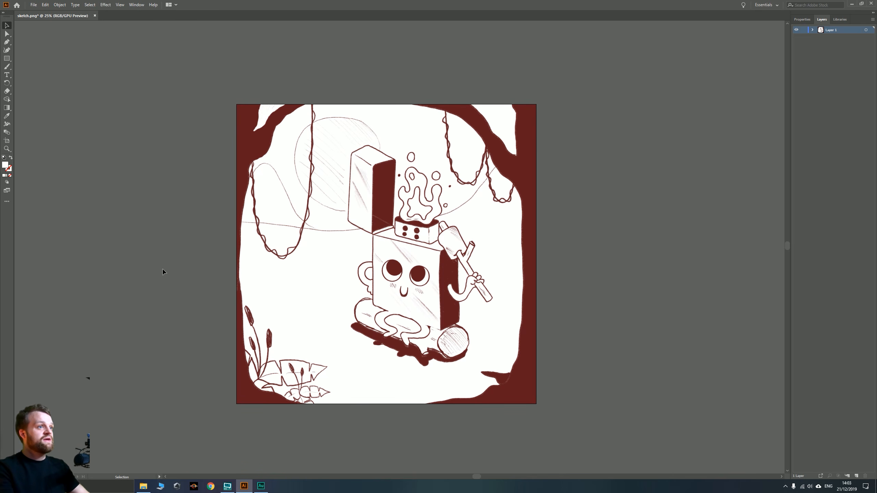
pyautogui.press('space')
pyautogui.moveTo(322, 295); pyautogui.dragTo(319, 294)
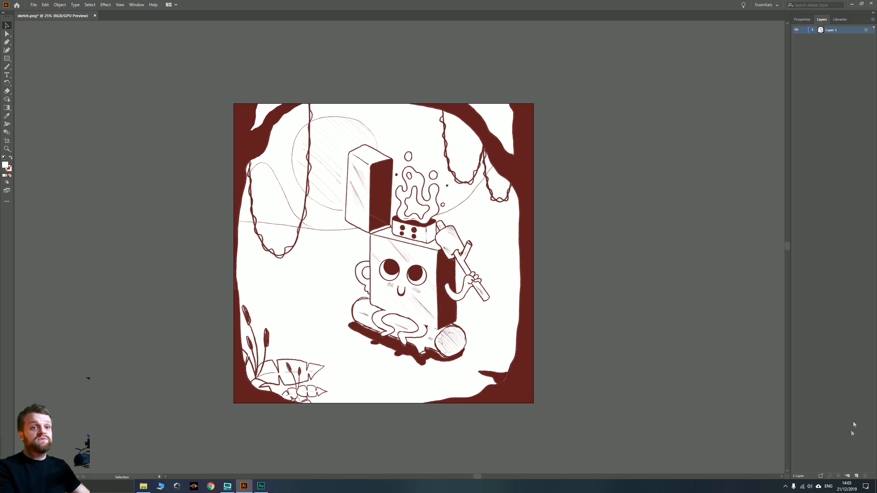
pyautogui.click(856, 476)
pyautogui.click(856, 476)
pyautogui.click(857, 476)
pyautogui.click(857, 476)
pyautogui.click(857, 476)
pyautogui.click(857, 476)
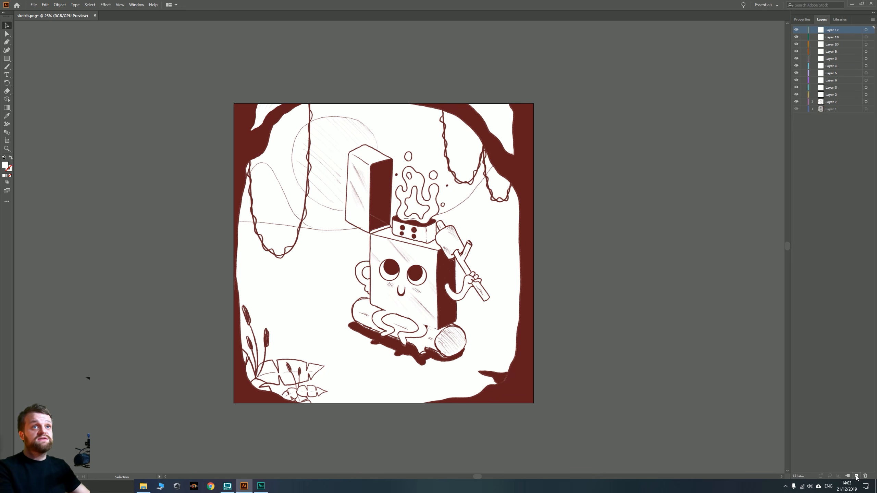
pyautogui.click(856, 476)
pyautogui.click(856, 476)
pyautogui.click(857, 476)
pyautogui.click(856, 476)
pyautogui.click(856, 476)
pyautogui.click(857, 476)
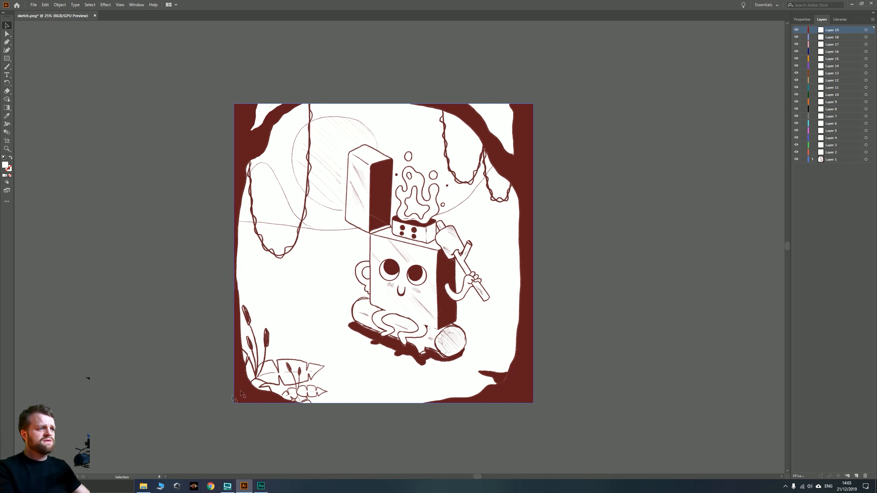
# Place the palette image completpallet.jpg from File Explorer into the Illustrator document, beside the artboard
pyautogui.click(143, 485)
pyautogui.click(351, 217)
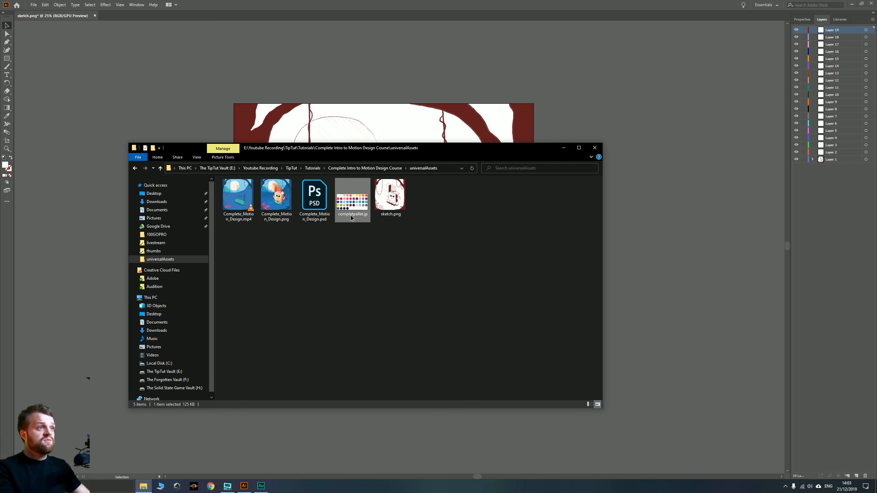
pyautogui.moveTo(358, 203); pyautogui.dragTo(661, 131)
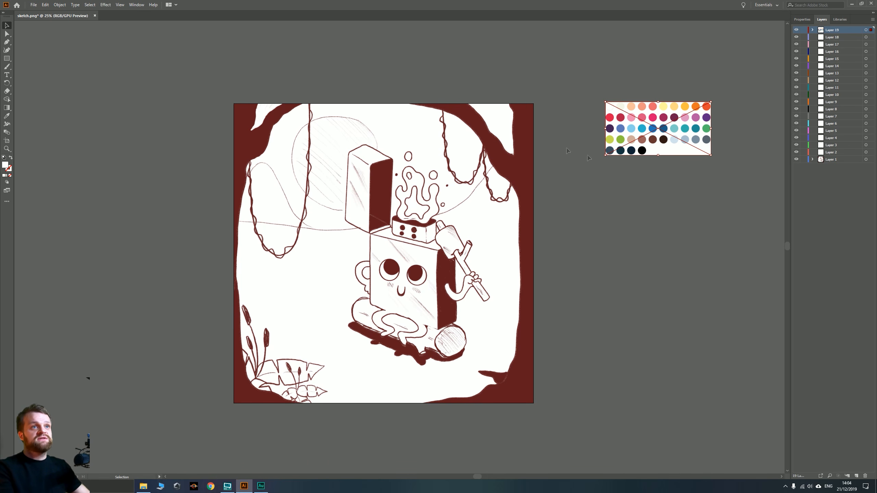
# Enlarge the palette image to about twice its size and move it clear of the artboard's right edge
pyautogui.moveTo(634, 73); pyautogui.dragTo(683, 69)
pyautogui.moveTo(628, 74); pyautogui.dragTo(513, 203)
pyautogui.moveTo(586, 178); pyautogui.dragTo(633, 174)
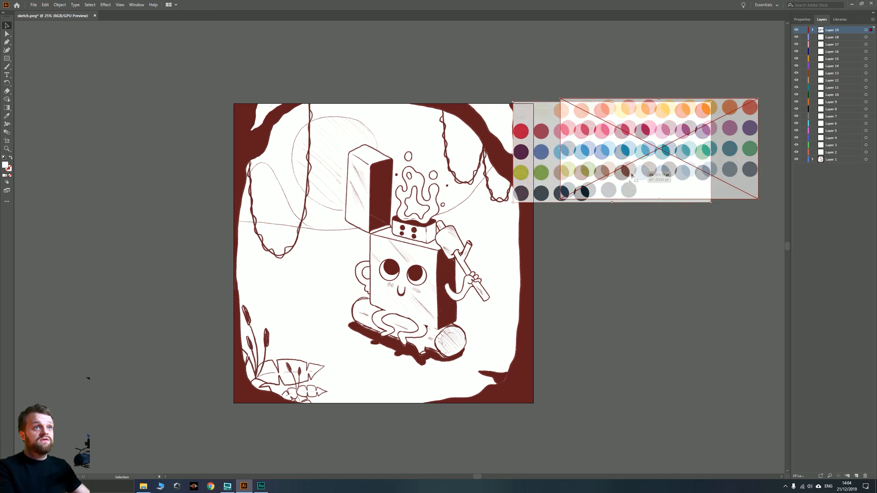
pyautogui.click(618, 238)
pyautogui.moveTo(437, 306); pyautogui.dragTo(345, 299)
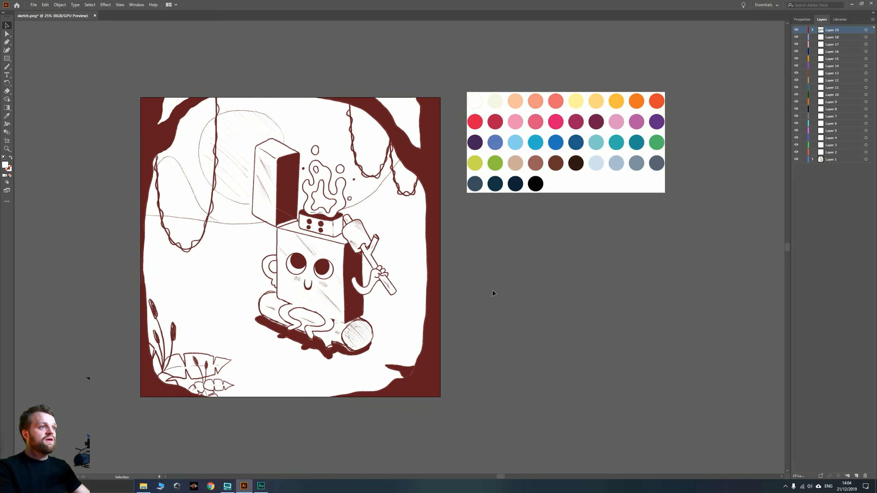
# Move the sketch image's layer to the top of the stack, rename it "sketch" and expand its contents
pyautogui.click(306, 266)
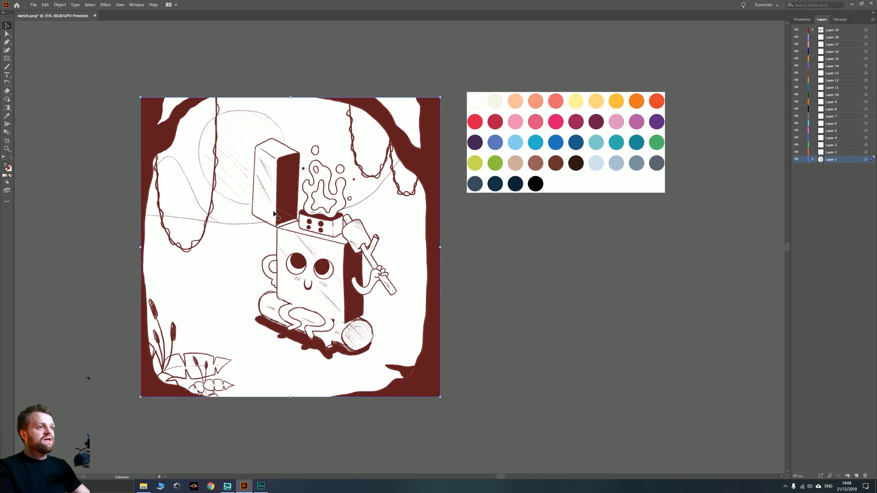
pyautogui.moveTo(829, 162); pyautogui.dragTo(836, 30)
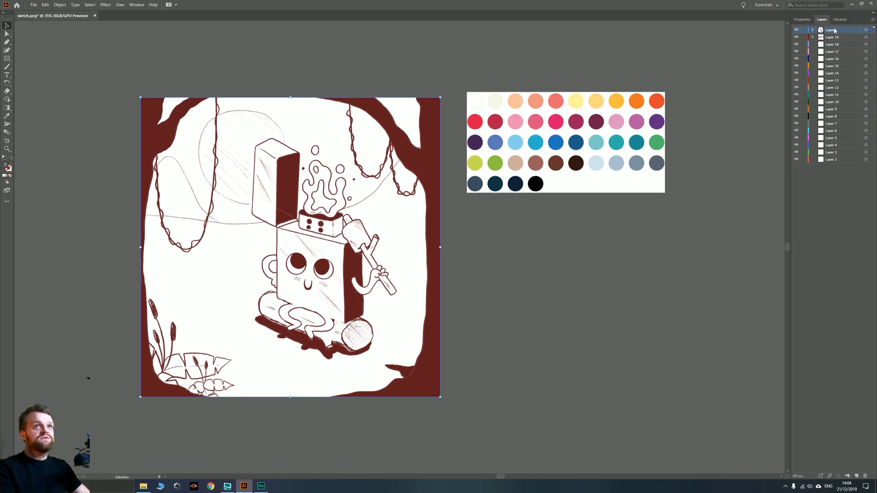
pyautogui.doubleClick(836, 30)
pyautogui.write('sketch')
pyautogui.press('Return')
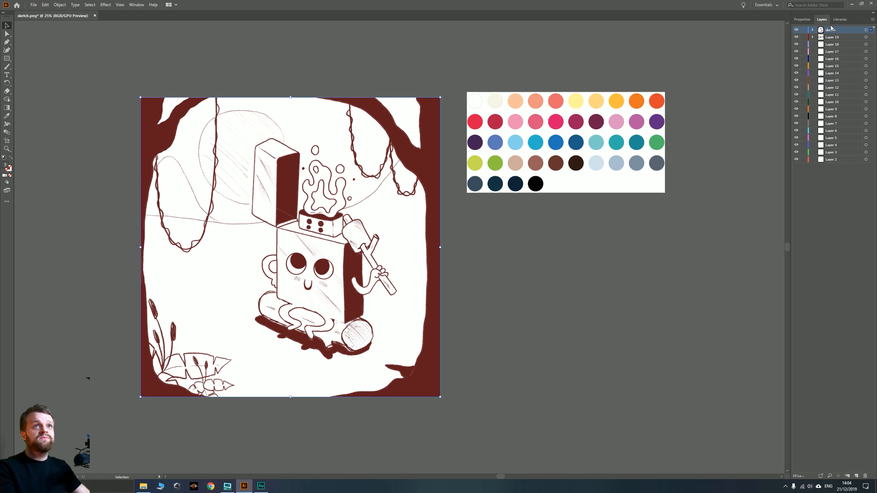
pyautogui.click(813, 30)
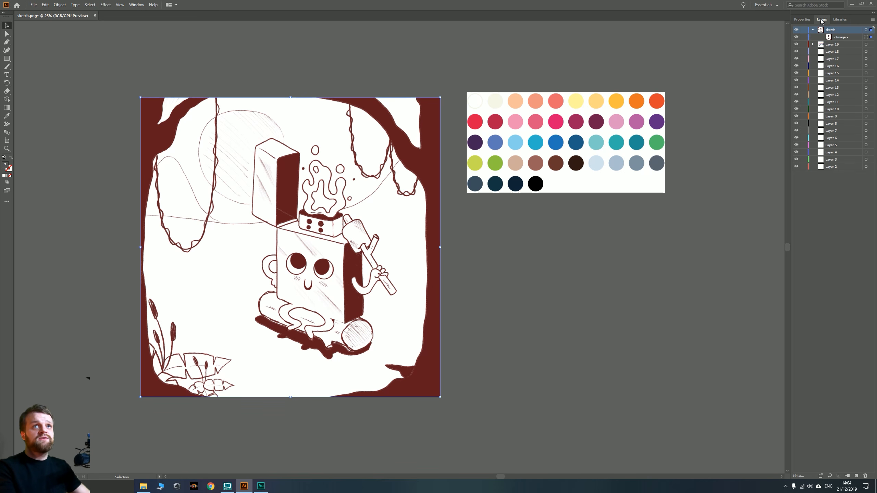
# Dock the Layers panel beneath the Properties and Libraries group, give it enough height for the whole layer stack, and show Properties above it
pyautogui.moveTo(822, 19); pyautogui.dragTo(809, 478)
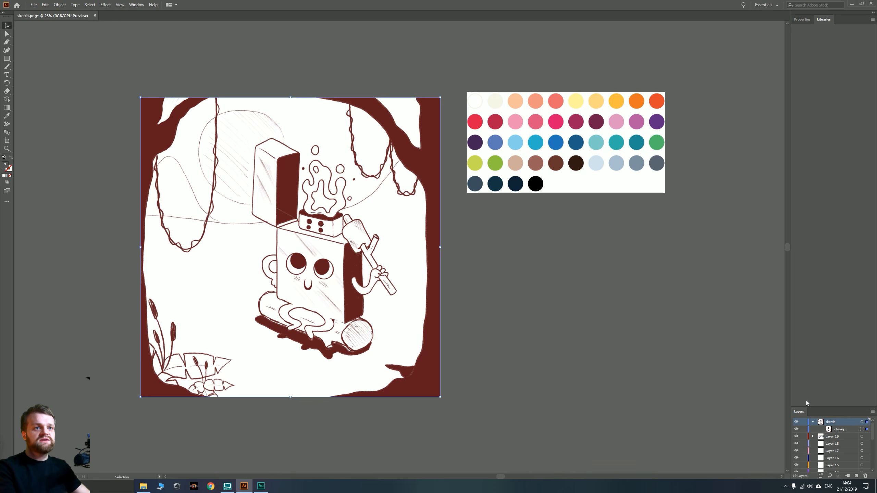
pyautogui.moveTo(808, 407); pyautogui.dragTo(807, 230)
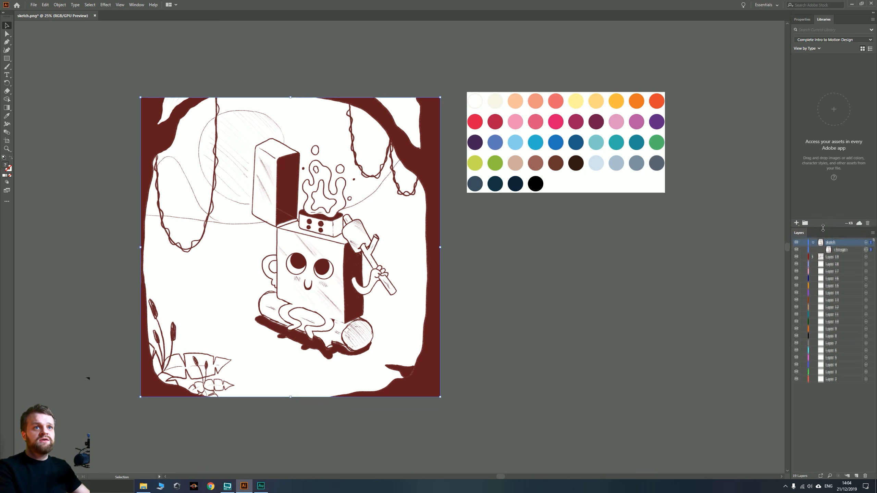
pyautogui.click(802, 20)
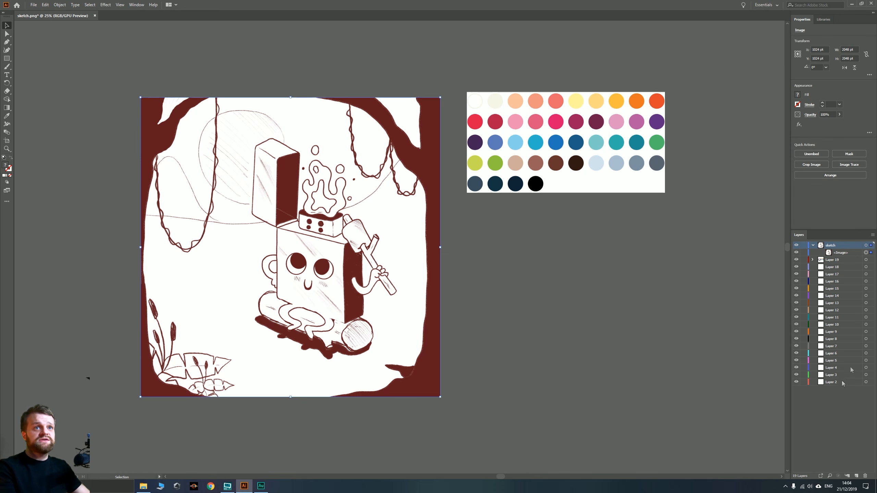
# Lower the sketch image's opacity to 19%, and lock and collapse the sketch layer
pyautogui.click(845, 254)
pyautogui.click(840, 245)
pyautogui.click(839, 115)
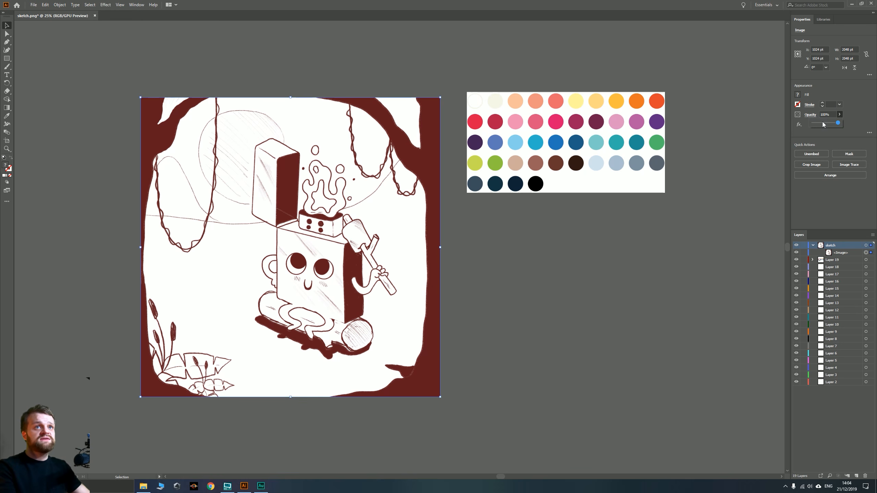
pyautogui.click(819, 123)
pyautogui.press('Return')
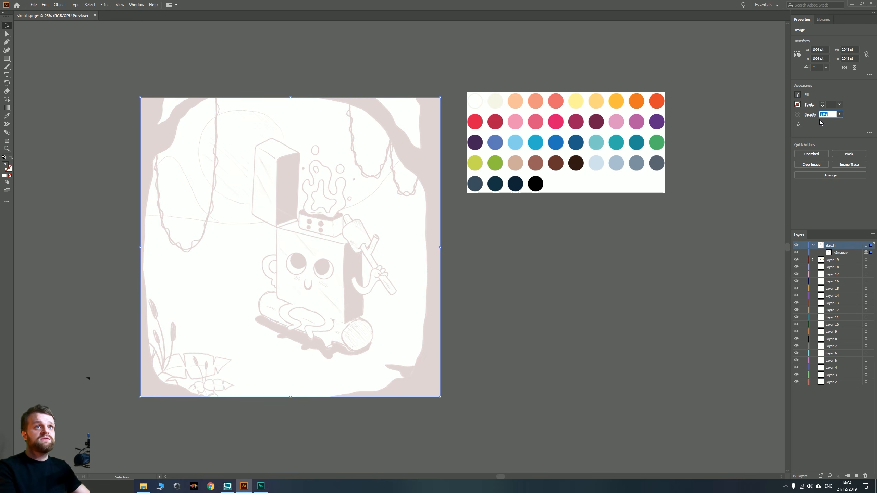
pyautogui.press('Return')
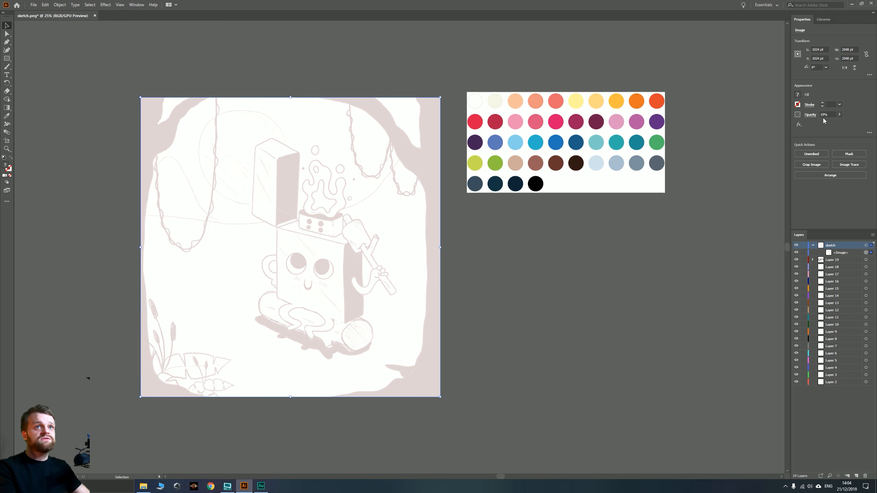
pyautogui.click(803, 246)
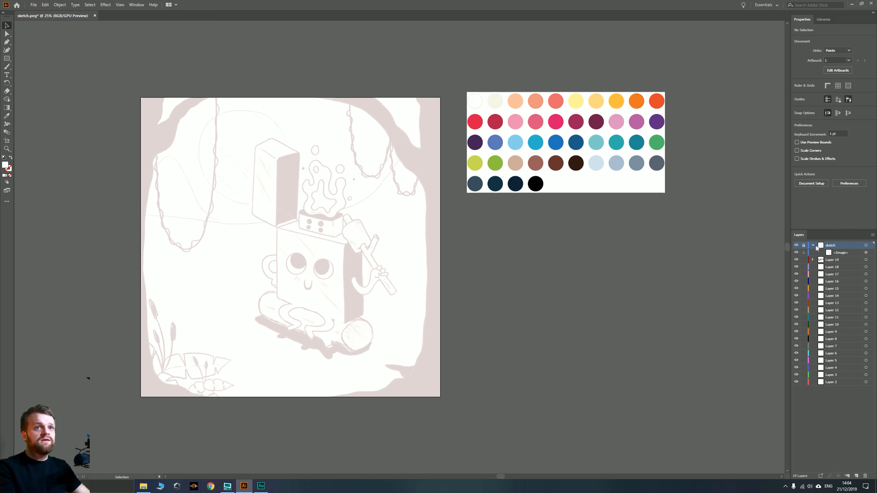
pyautogui.click(813, 245)
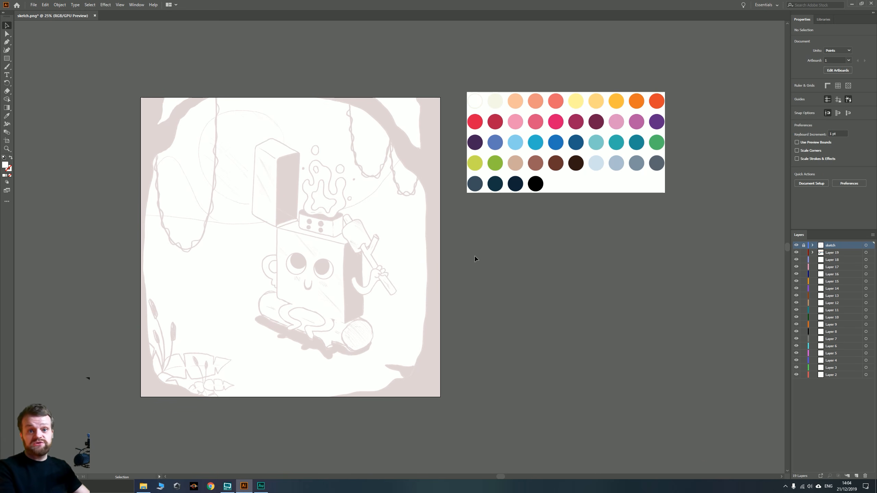
# Open the finished artwork Complete_Motion_Design.png from the universalAssets folder as a reference and move its viewer window clear of the Illustrator canvas
pyautogui.moveTo(271, 209); pyautogui.dragTo(317, 212)
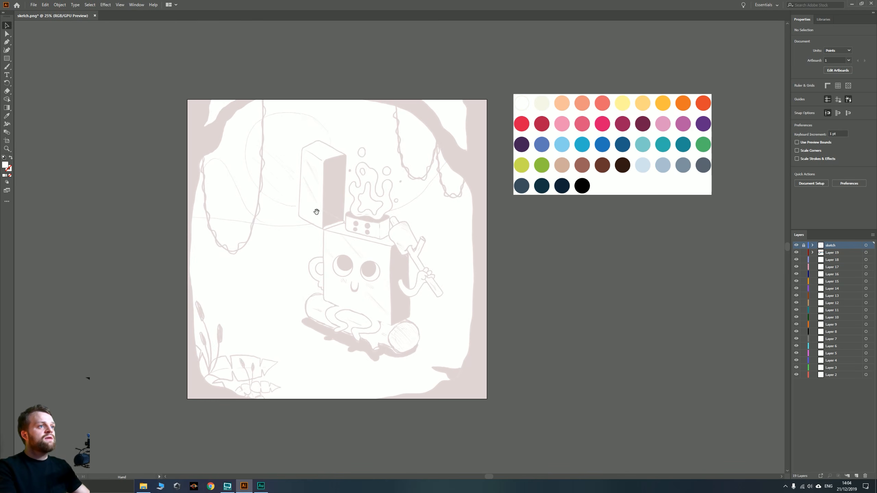
pyautogui.scroll(1, 367, 253)
pyautogui.moveTo(304, 297)
pyautogui.mouseDown()
pyautogui.moveTo(321, 298)
pyautogui.moveTo(313, 289)
pyautogui.mouseUp()
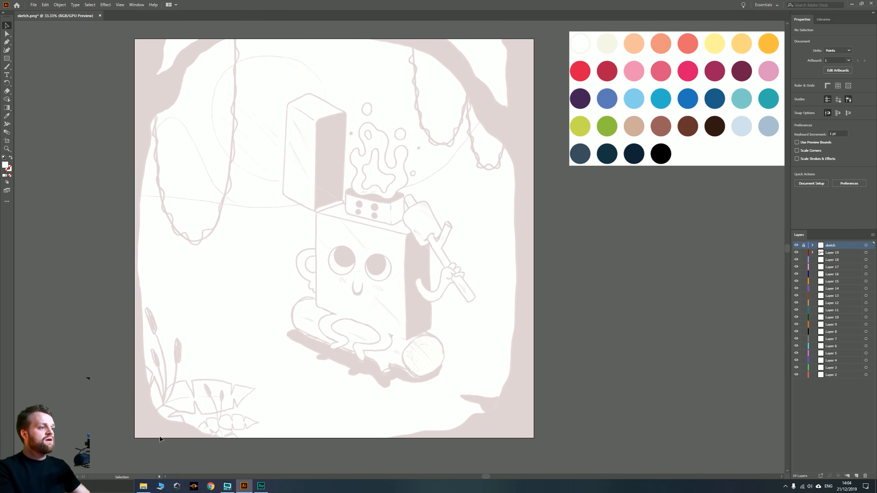
pyautogui.click(143, 486)
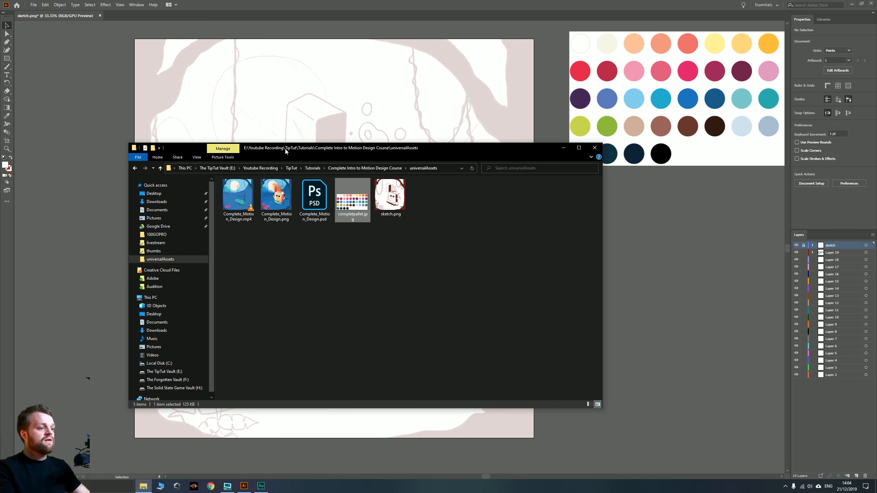
pyautogui.moveTo(286, 152); pyautogui.dragTo(185, 492)
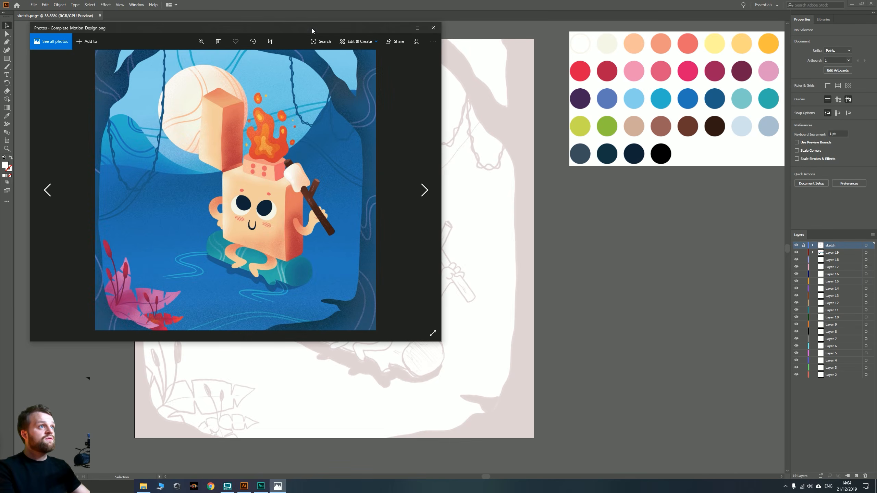
pyautogui.moveTo(313, 30); pyautogui.dragTo(456, 492)
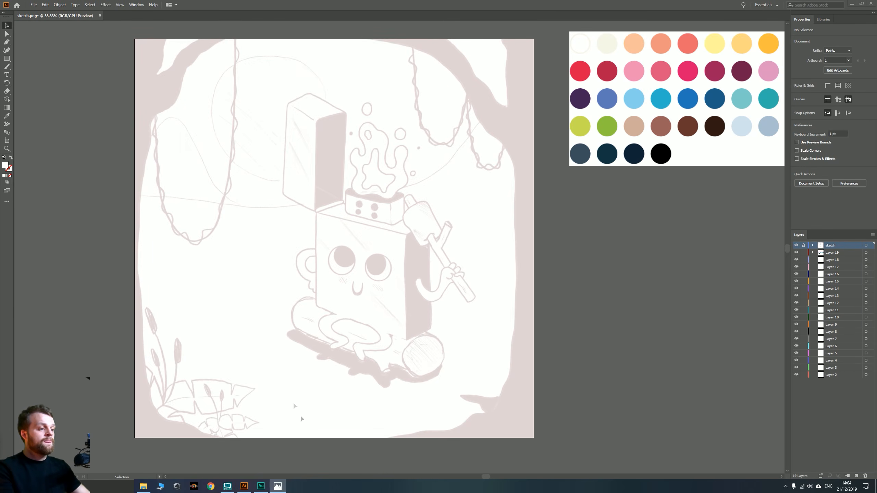
pyautogui.click(296, 243)
pyautogui.moveTo(288, 248); pyautogui.dragTo(302, 250)
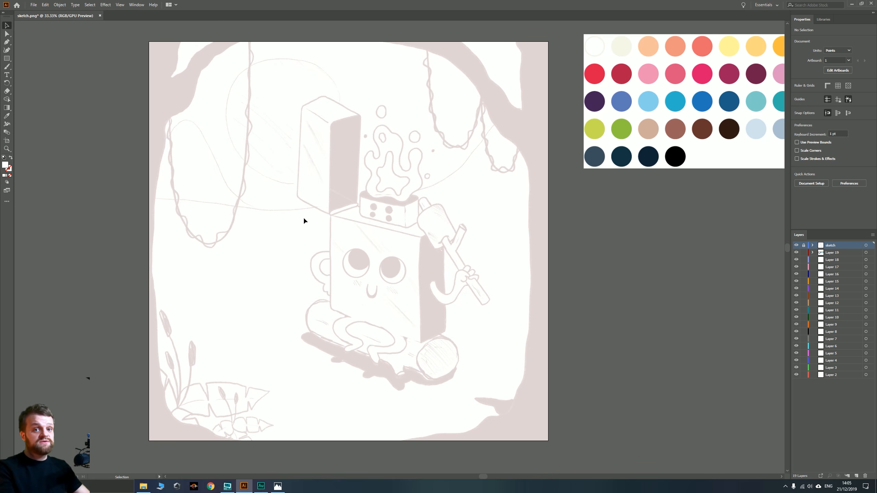
pyautogui.moveTo(328, 492)
pyautogui.mouseDown()
pyautogui.moveTo(343, 303)
pyautogui.moveTo(334, 117)
pyautogui.moveTo(566, 492)
pyautogui.mouseUp()
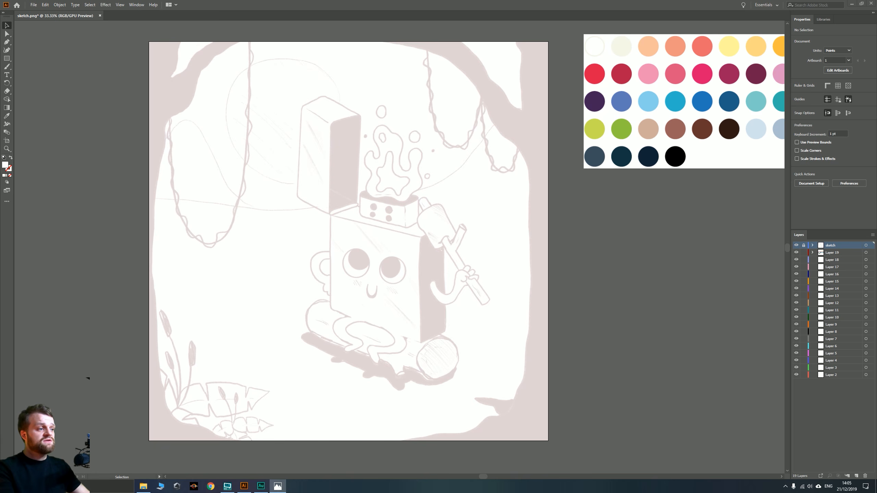
pyautogui.click(121, 205)
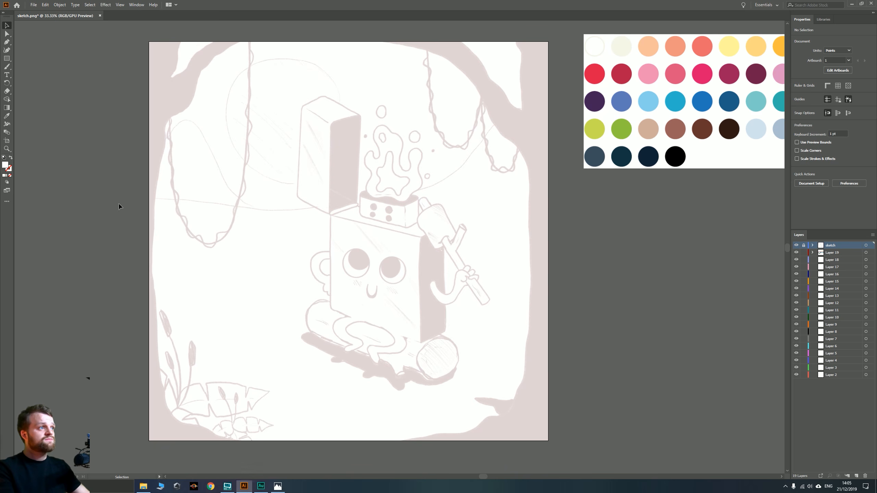
# Rename the lowest layer, Layer 2, as "sky" and keep it active for drawing
pyautogui.click(6, 59)
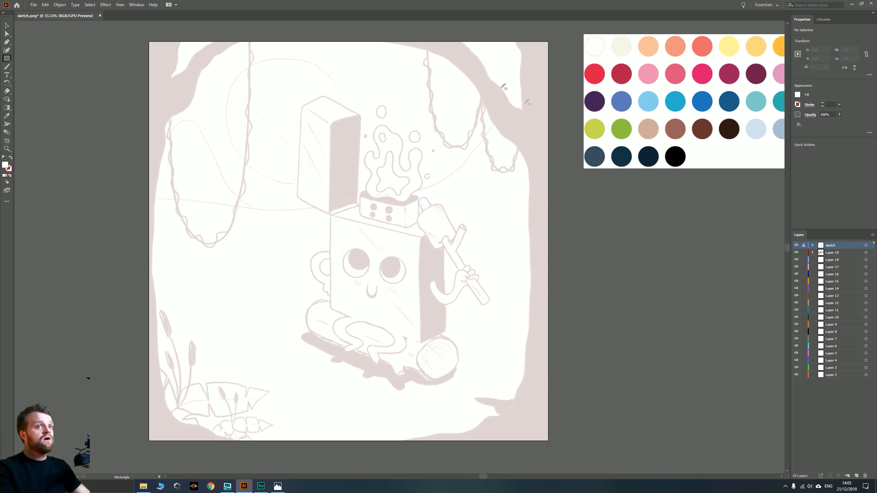
pyautogui.click(831, 376)
pyautogui.click(866, 374)
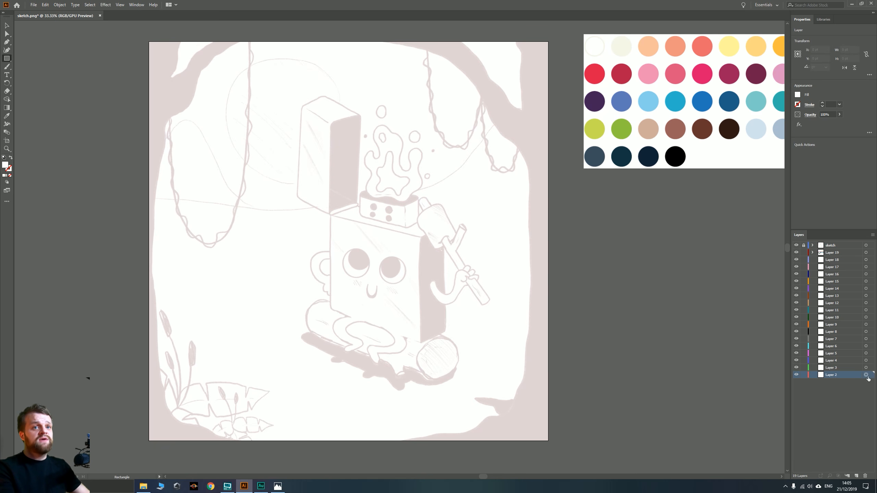
pyautogui.doubleClick(831, 375)
pyautogui.write('sky')
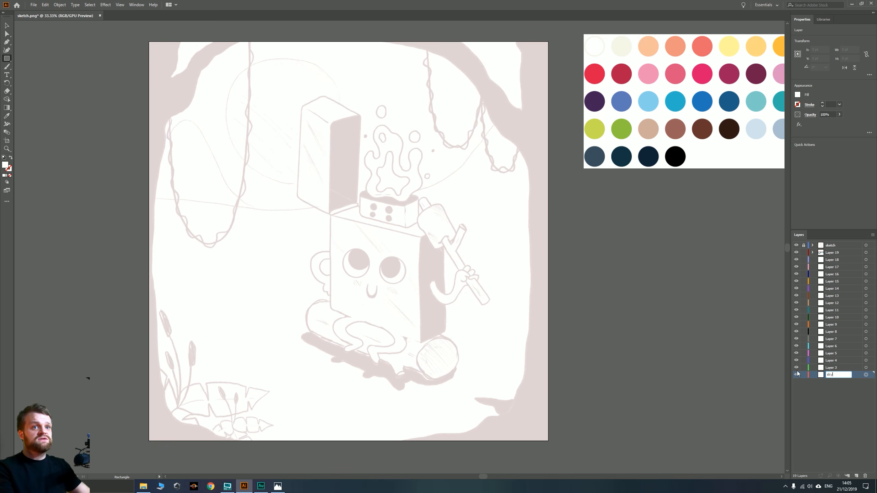
pyautogui.press('Return')
# Draw a rectangle on the sky layer covering the upper part of the artboard, 2048 pt wide and about 924 pt high
pyautogui.moveTo(419, 371); pyautogui.dragTo(253, 164)
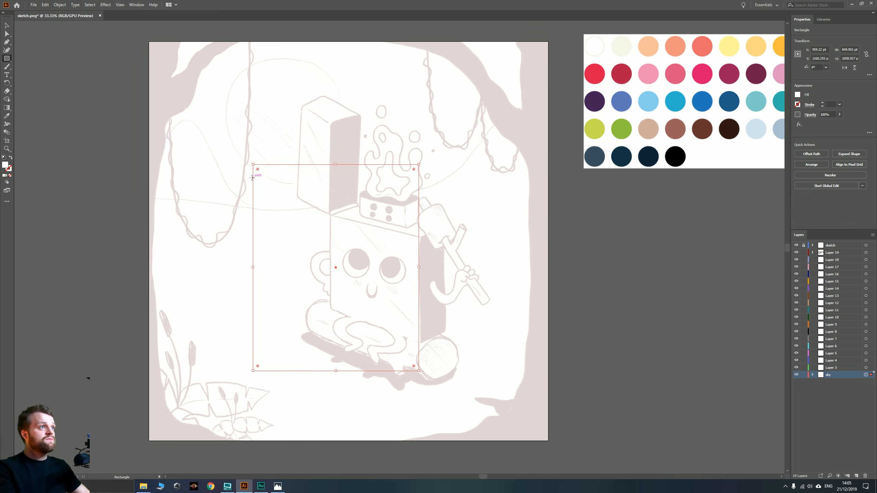
pyautogui.moveTo(254, 165); pyautogui.dragTo(148, 41)
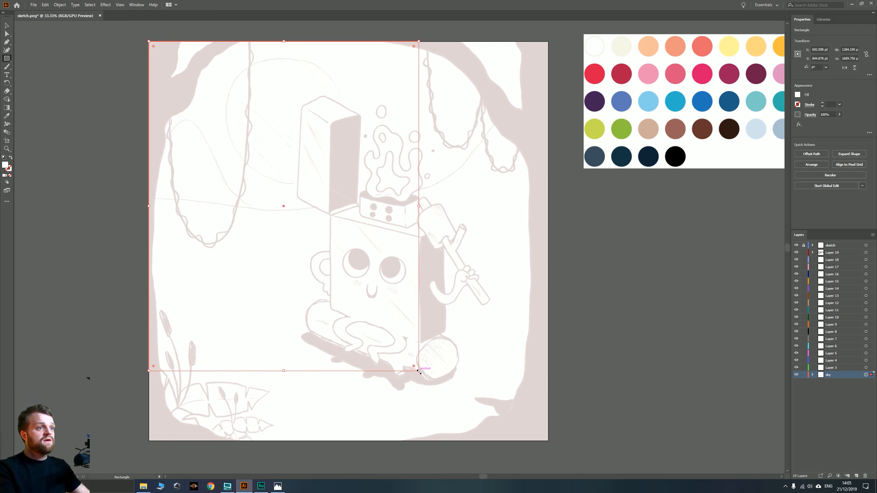
pyautogui.moveTo(419, 371); pyautogui.dragTo(548, 440)
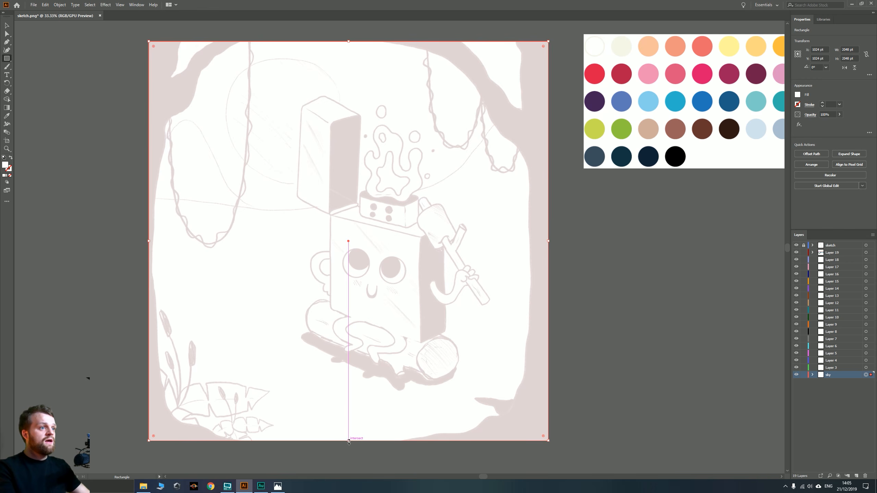
pyautogui.moveTo(350, 440); pyautogui.dragTo(333, 222)
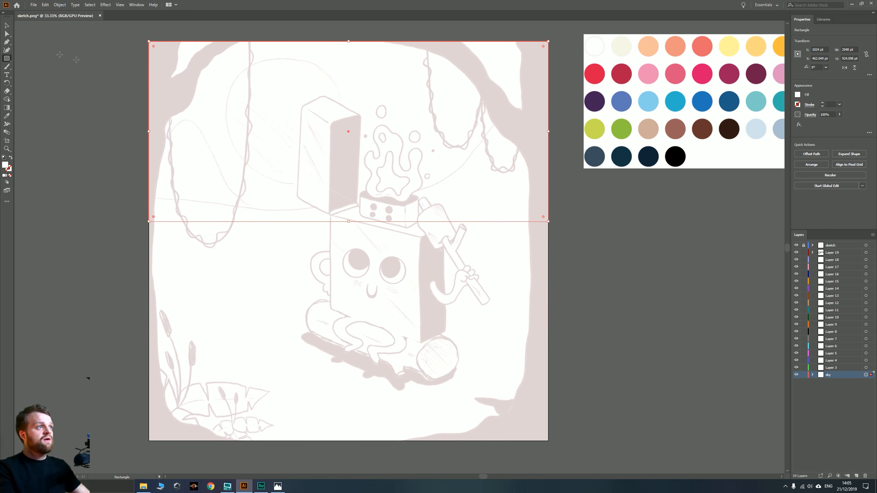
# Fill the sky rectangle with the light blue sampled from the palette image and deselect it
pyautogui.press('v')
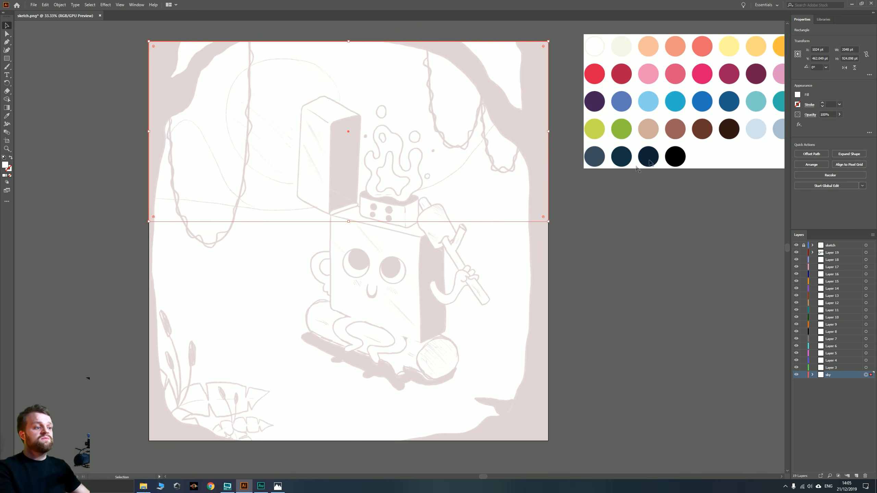
pyautogui.press('i')
pyautogui.click(648, 101)
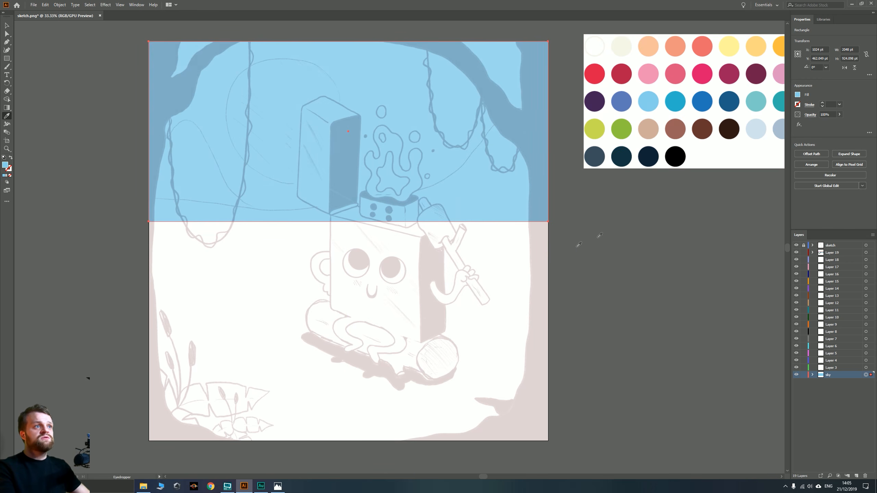
pyautogui.press('v')
pyautogui.click(613, 241)
pyautogui.moveTo(647, 208); pyautogui.dragTo(553, 215)
pyautogui.press('i')
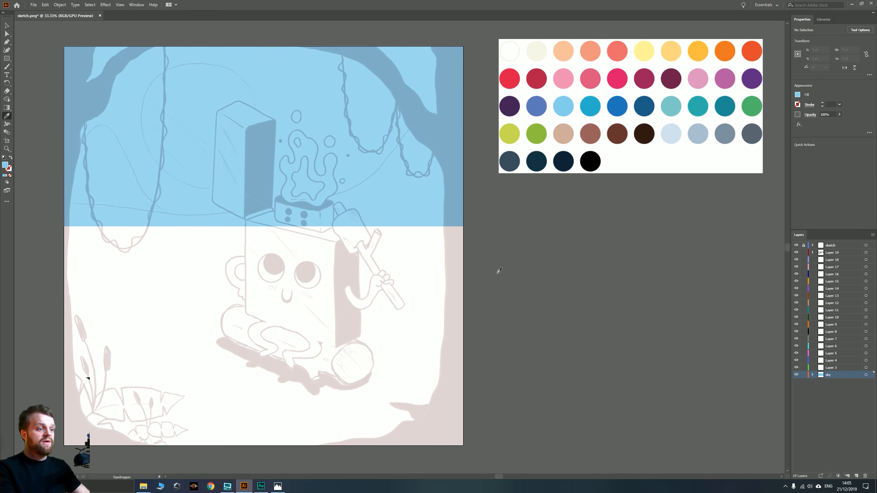
pyautogui.press('v')
pyautogui.moveTo(283, 252); pyautogui.dragTo(339, 256)
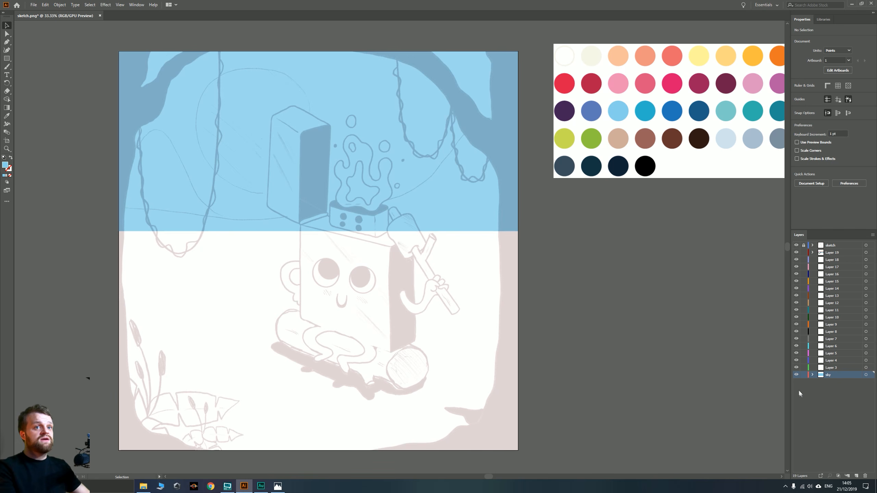
# Add a new layer directly above the sky layer and name it "skyLines"
pyautogui.click(828, 380)
pyautogui.click(828, 377)
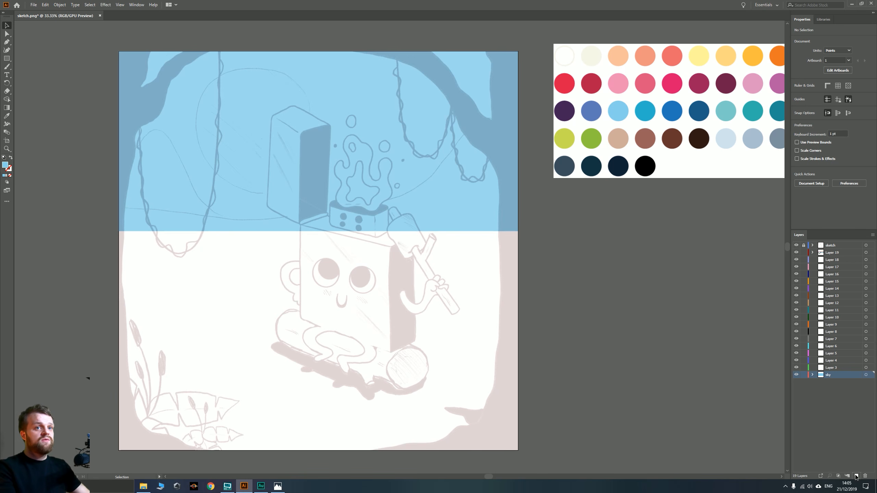
pyautogui.doubleClick(831, 375)
pyautogui.write('sy')
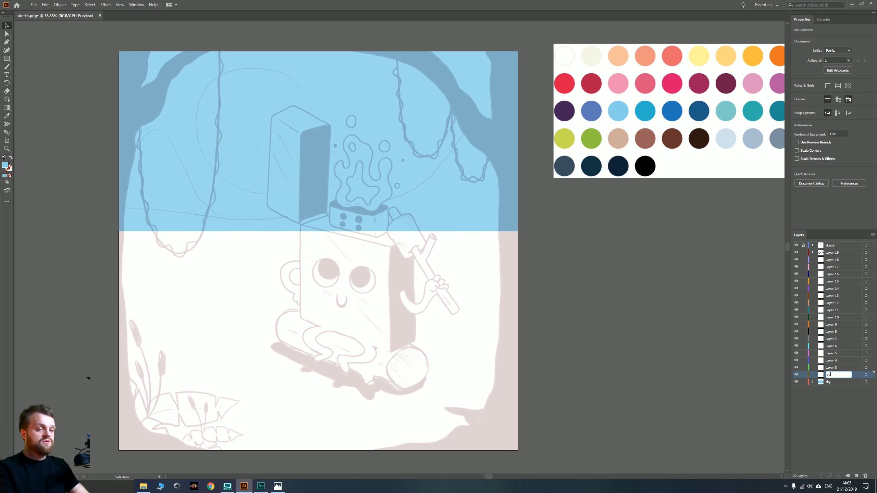
pyautogui.write('kyLines')
pyautogui.press('Return')
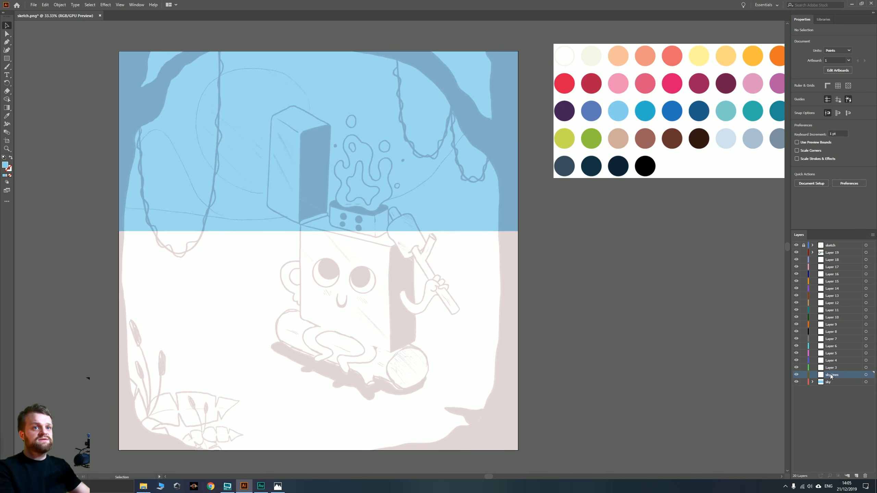
# Choose the Blob Brush and sample the medium blue from the palette image as its colour
pyautogui.moveTo(392, 192)
pyautogui.mouseDown()
pyautogui.moveTo(421, 219)
pyautogui.moveTo(397, 182)
pyautogui.mouseUp()
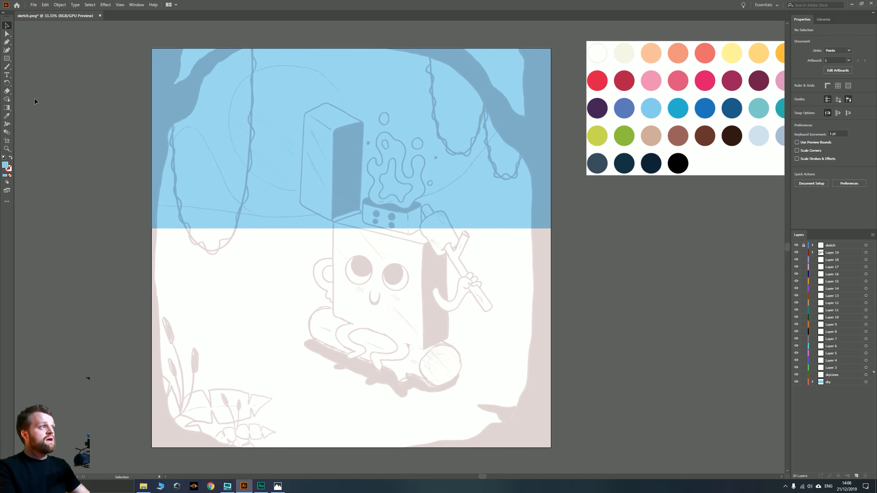
pyautogui.click(7, 67)
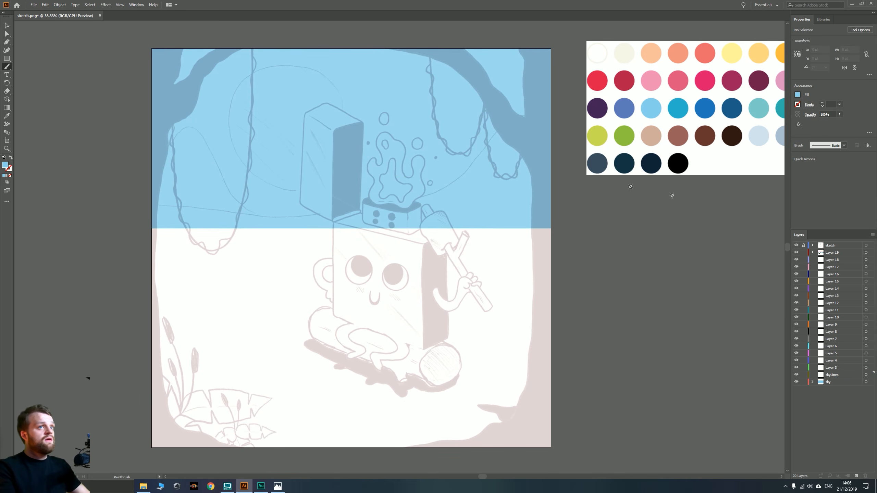
pyautogui.moveTo(7, 66); pyautogui.dragTo(35, 76)
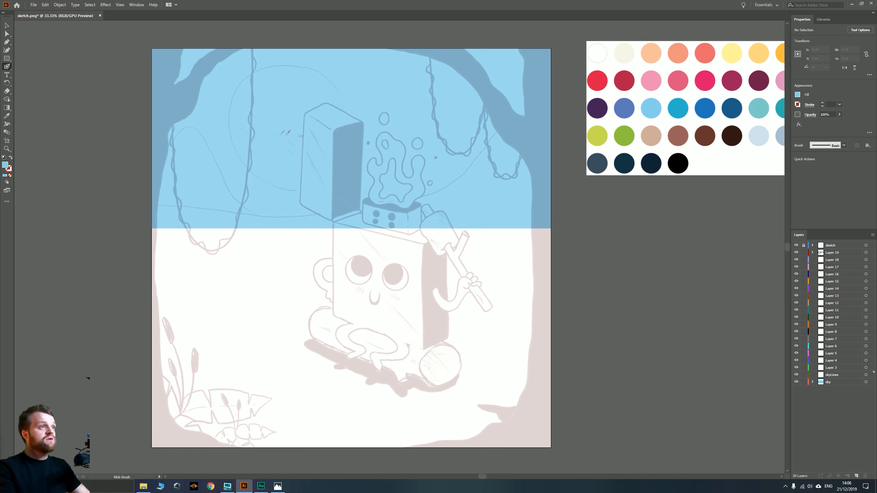
pyautogui.press('v')
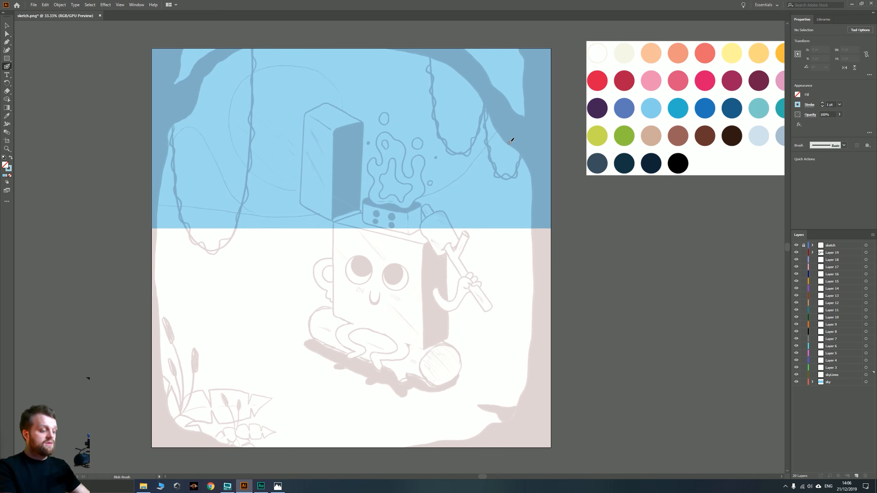
pyautogui.press('i')
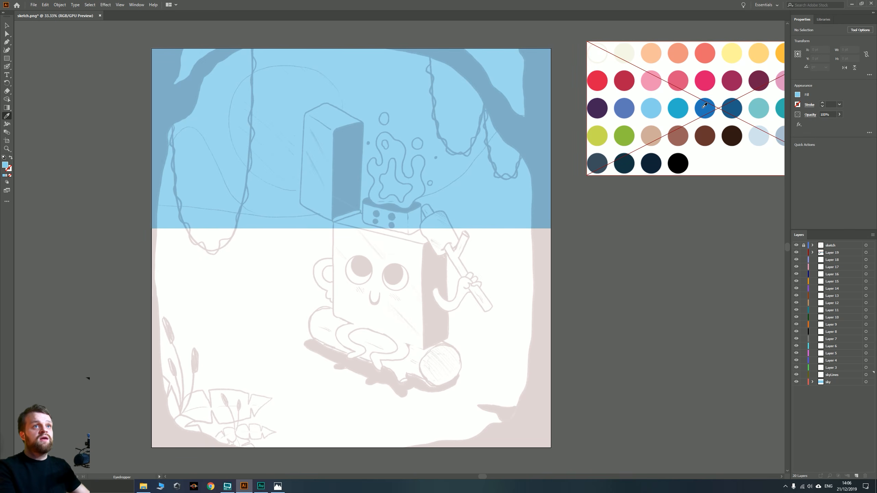
pyautogui.click(705, 107)
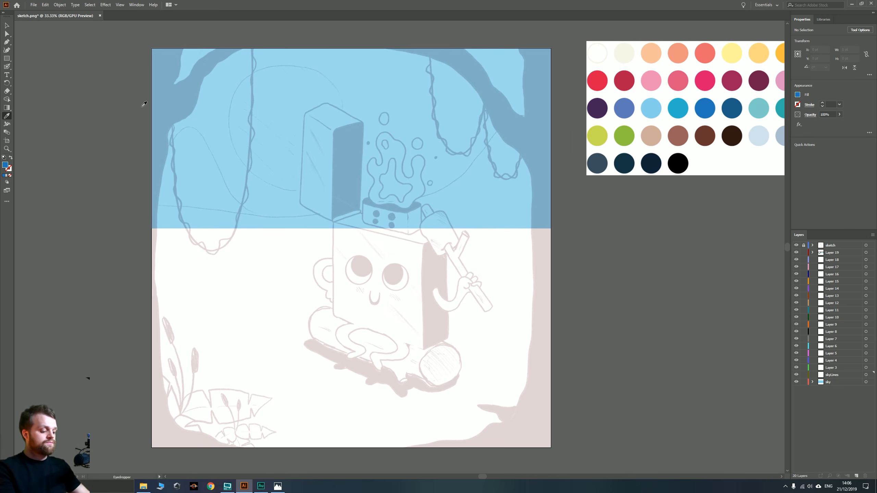
# Paint two spaced, wavy medium-blue lines across the full width of the sky on the skyLines layer, running slightly past both artboard edges
pyautogui.hotkey('shift', 'b')
pyautogui.moveTo(244, 163)
pyautogui.mouseDown()
pyautogui.moveTo(259, 194)
pyautogui.moveTo(252, 220)
pyautogui.mouseUp()
pyautogui.moveTo(158, 236)
pyautogui.mouseDown()
pyautogui.moveTo(264, 243)
pyautogui.moveTo(395, 210)
pyautogui.moveTo(549, 189)
pyautogui.moveTo(592, 193)
pyautogui.mouseUp()
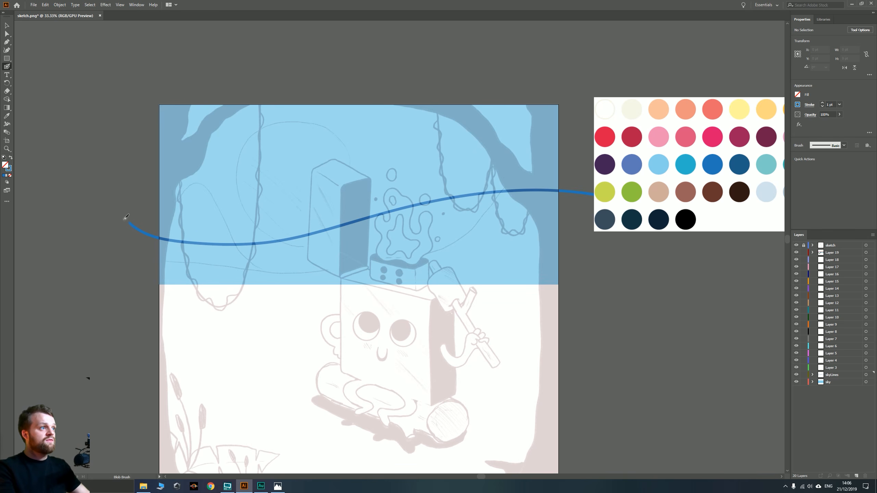
pyautogui.moveTo(159, 223)
pyautogui.mouseDown()
pyautogui.moveTo(242, 235)
pyautogui.moveTo(467, 189)
pyautogui.moveTo(587, 185)
pyautogui.mouseUp()
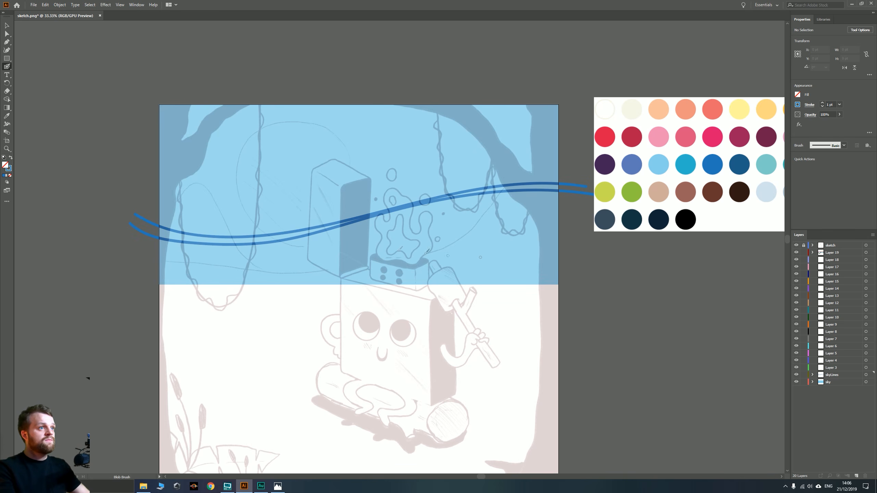
pyautogui.hotkey('ctrl', 'z')
pyautogui.moveTo(140, 209)
pyautogui.mouseDown()
pyautogui.moveTo(157, 223)
pyautogui.moveTo(304, 218)
pyautogui.moveTo(531, 180)
pyautogui.moveTo(590, 186)
pyautogui.mouseUp()
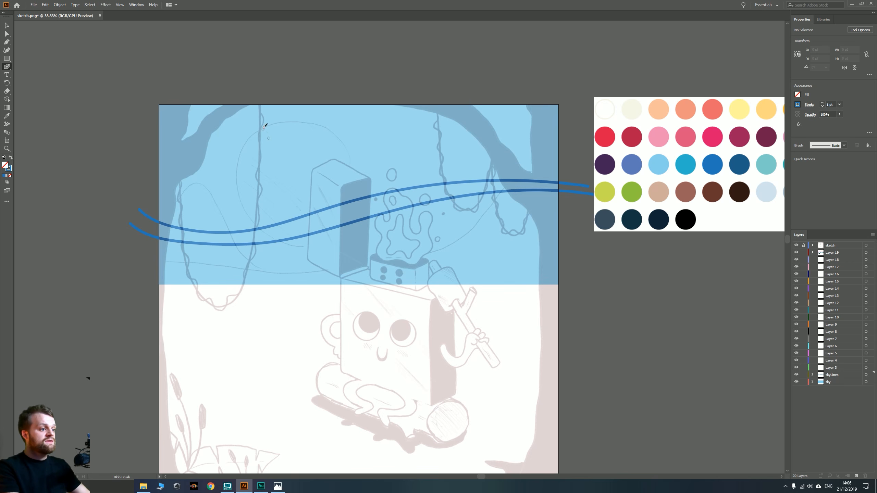
# Paint two nested U-shaped blue lines dipping from the sky's upper edge and shift the inner one closer to the outer one
pyautogui.moveTo(271, 88)
pyautogui.mouseDown()
pyautogui.moveTo(257, 172)
pyautogui.moveTo(360, 100)
pyautogui.moveTo(403, 93)
pyautogui.mouseUp()
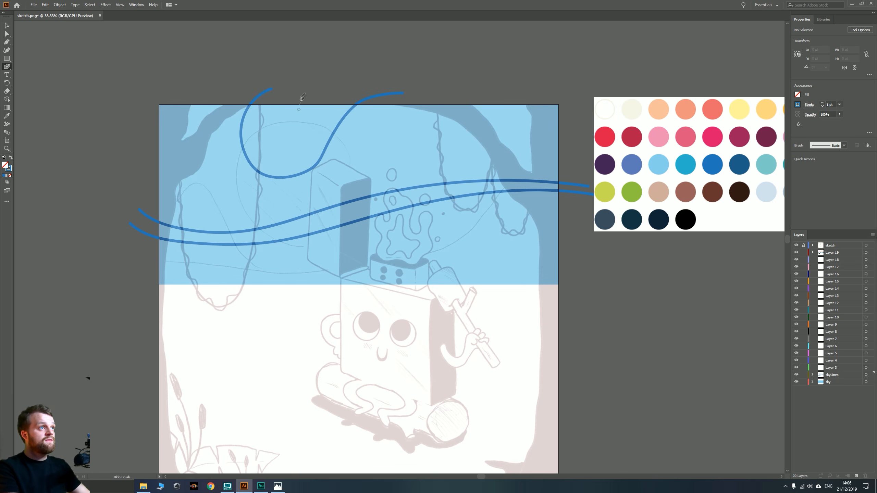
pyautogui.moveTo(261, 104)
pyautogui.mouseDown()
pyautogui.moveTo(301, 153)
pyautogui.moveTo(333, 108)
pyautogui.moveTo(372, 79)
pyautogui.mouseUp()
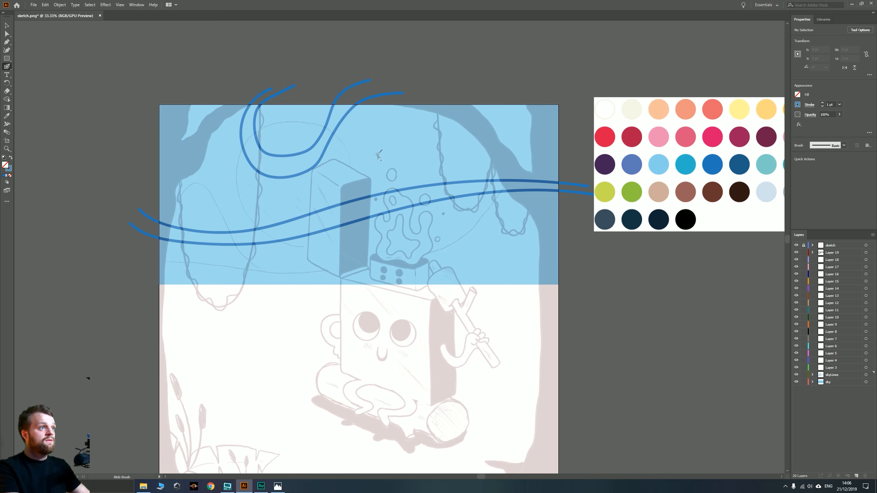
pyautogui.click(7, 25)
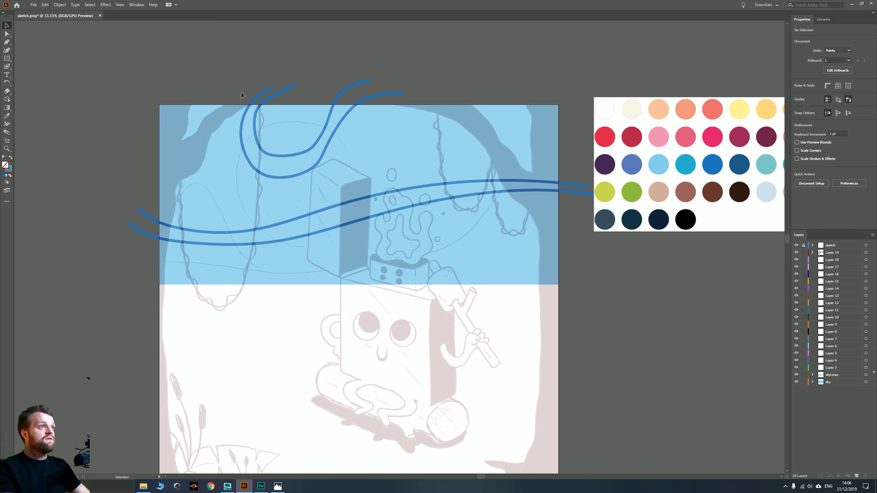
pyautogui.moveTo(247, 83); pyautogui.dragTo(345, 94)
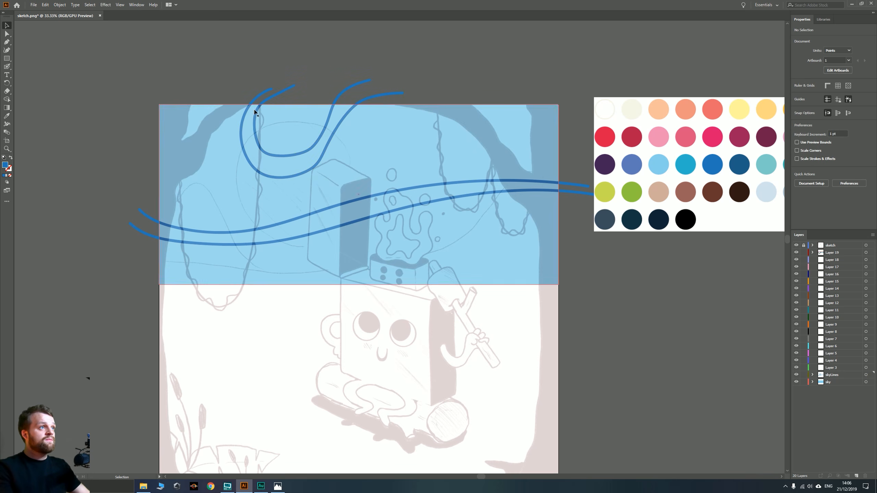
pyautogui.moveTo(255, 113); pyautogui.dragTo(251, 120)
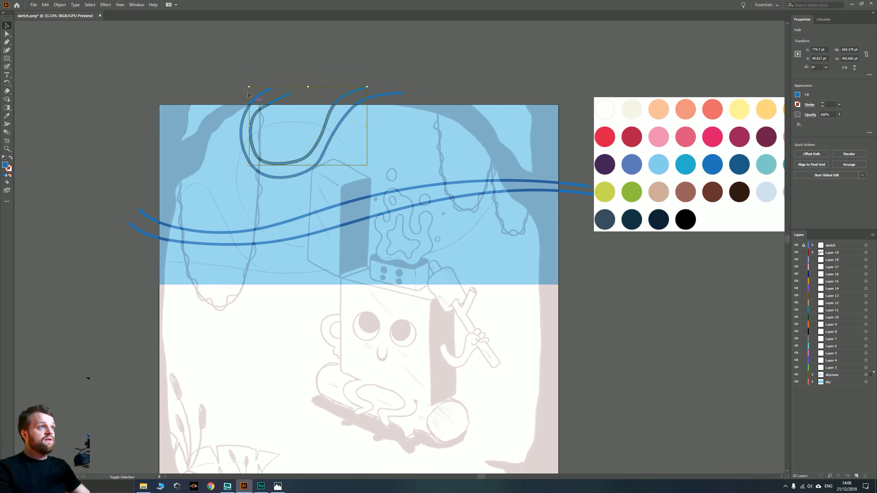
pyautogui.click(168, 82)
# Hide the skyLines and sky layers to expose the sketch
pyautogui.hscroll(1, 485, 209)
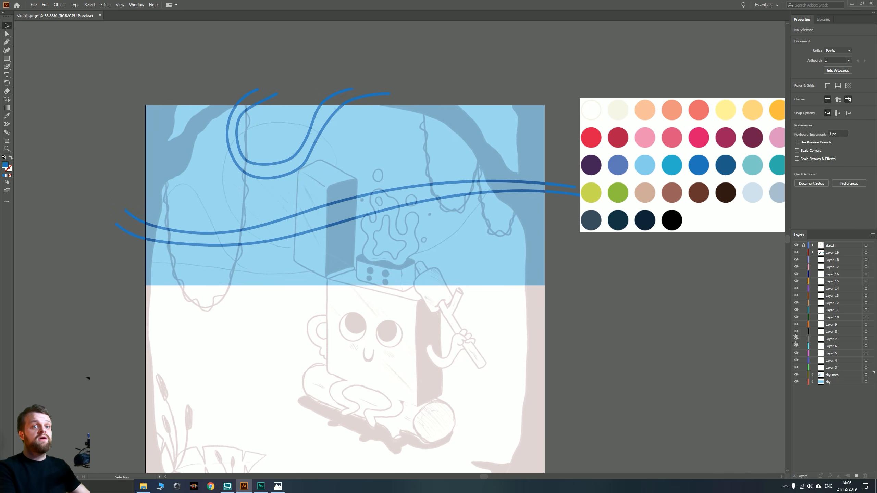
pyautogui.click(795, 375)
pyautogui.click(796, 382)
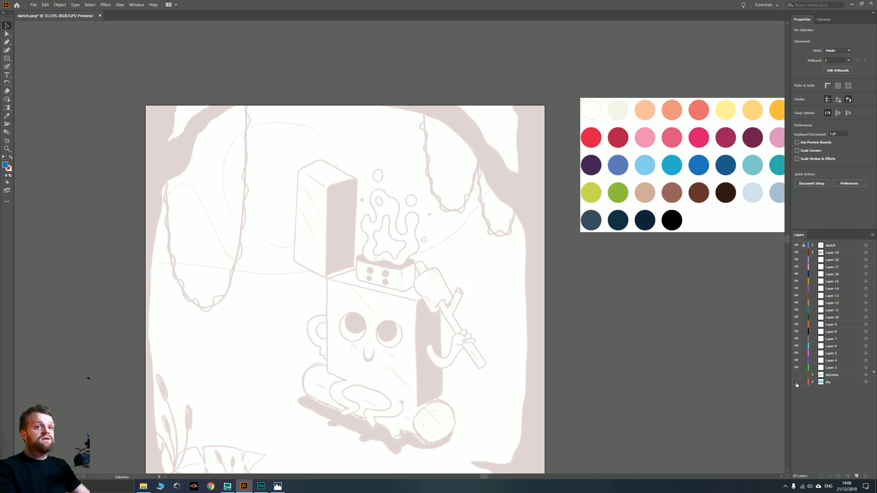
# Rename Layer 3 as "moon" and Layer 4 as "moonLines"
pyautogui.click(836, 369)
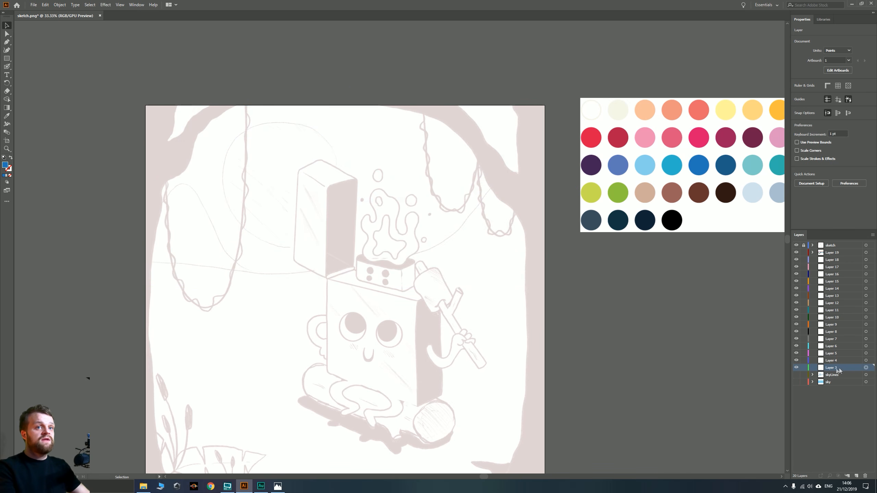
pyautogui.doubleClick(832, 368)
pyautogui.write('moon')
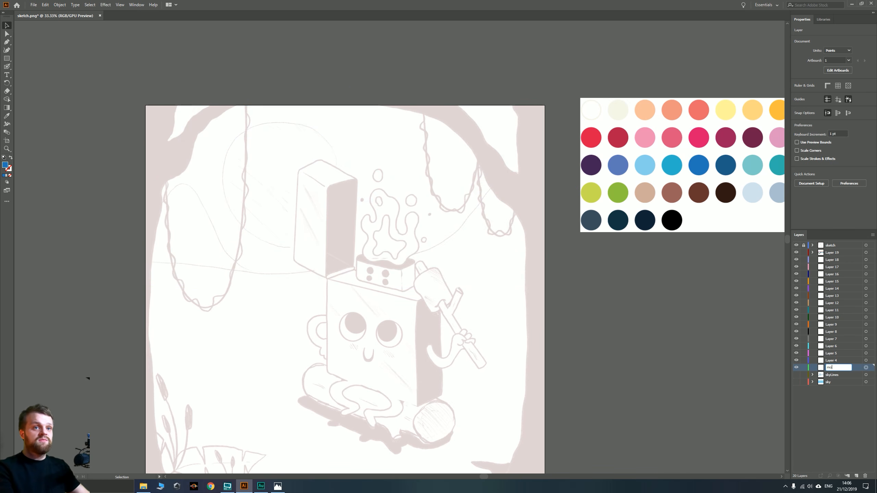
pyautogui.press('Return')
pyautogui.click(830, 361)
pyautogui.doubleClick(830, 361)
pyautogui.write('moon')
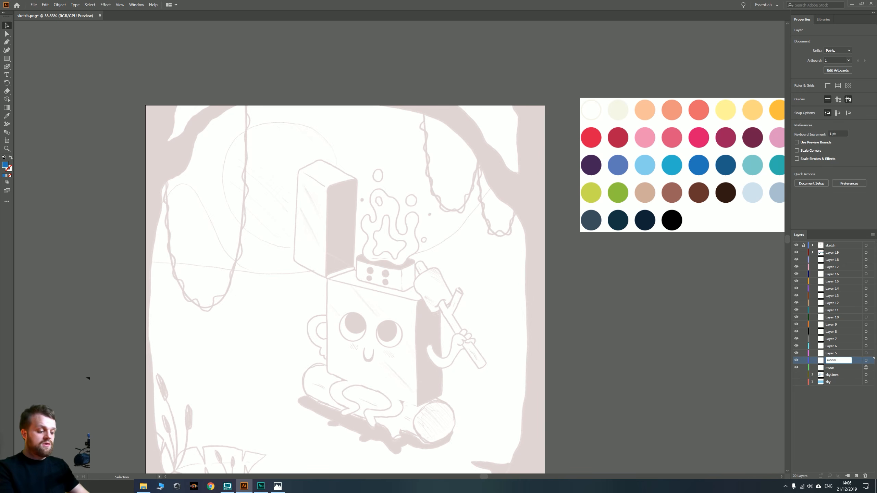
pyautogui.write('Lines')
pyautogui.press('Return')
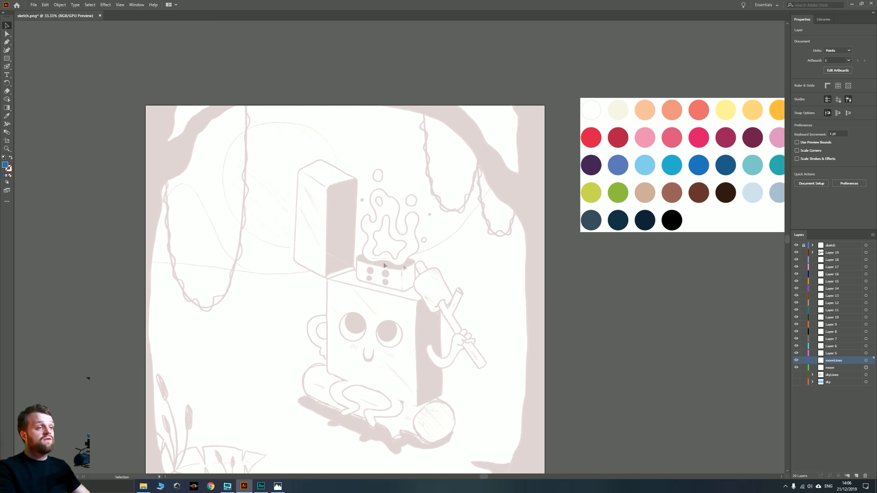
# Draw a circle about 629 pt in diameter over the sketched moon, working outward from its centre
pyautogui.click(558, 287)
pyautogui.moveTo(397, 275); pyautogui.dragTo(447, 276)
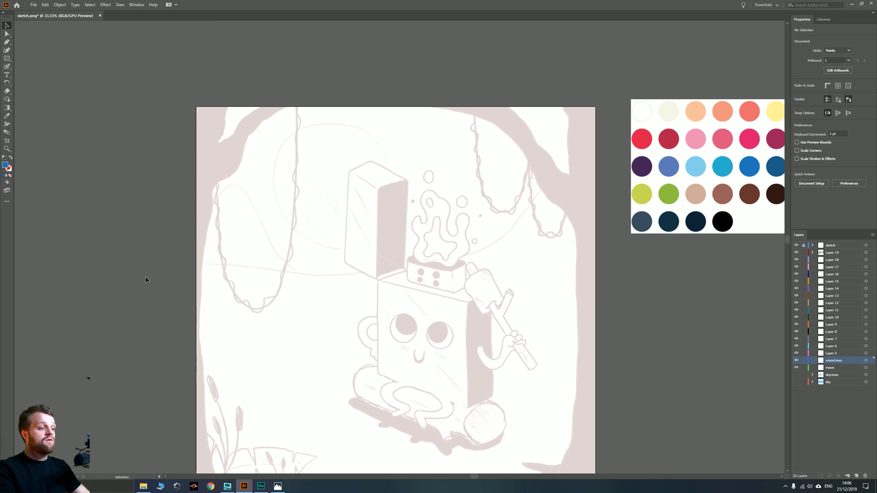
pyautogui.moveTo(314, 274); pyautogui.dragTo(343, 263)
pyautogui.moveTo(7, 59); pyautogui.dragTo(35, 73)
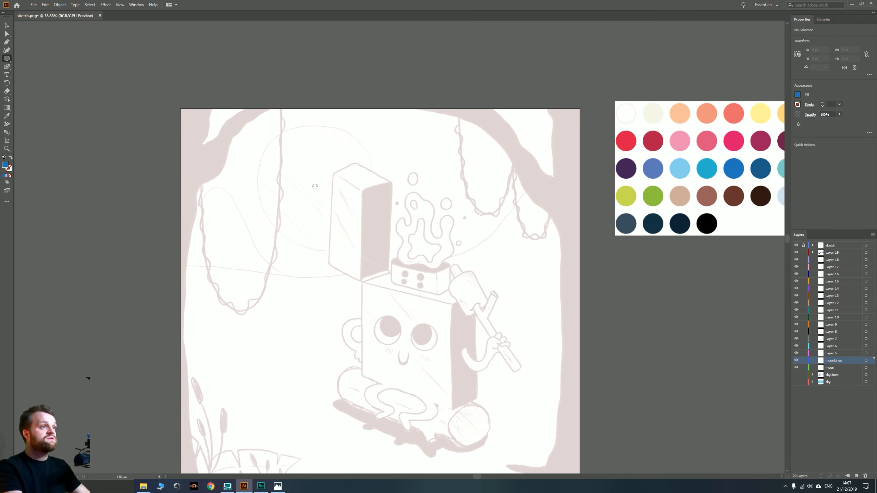
pyautogui.moveTo(315, 186); pyautogui.dragTo(253, 125)
pyautogui.click(6, 26)
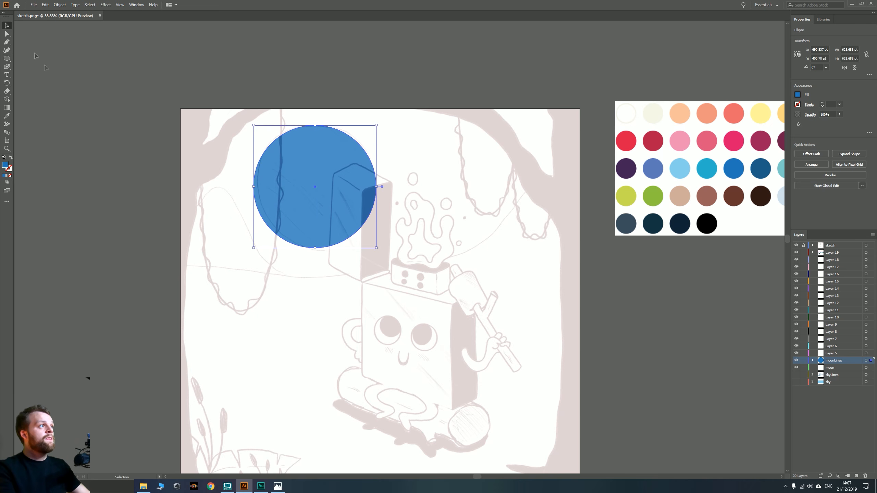
# Fill the moon circle with the pale cream sampled from the palette image and deselect it
pyautogui.moveTo(384, 199); pyautogui.dragTo(262, 141)
pyautogui.press('i')
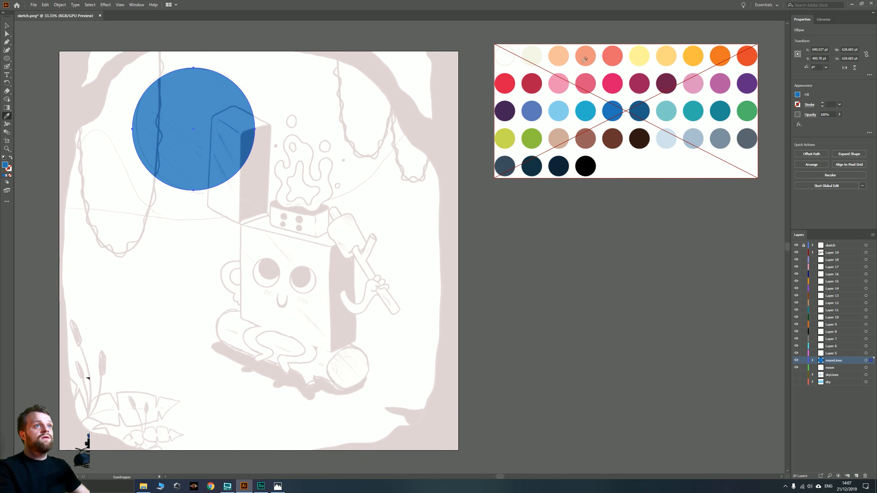
pyautogui.click(526, 54)
pyautogui.press('v')
pyautogui.click(509, 259)
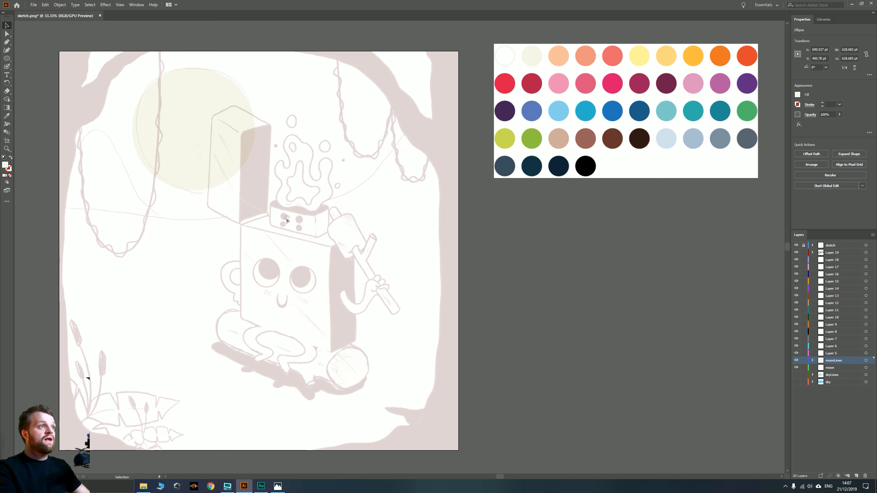
# Move the cream circle from the moonLines layer to the moon layer, keeping its position on the artboard
pyautogui.moveTo(220, 110); pyautogui.dragTo(262, 122)
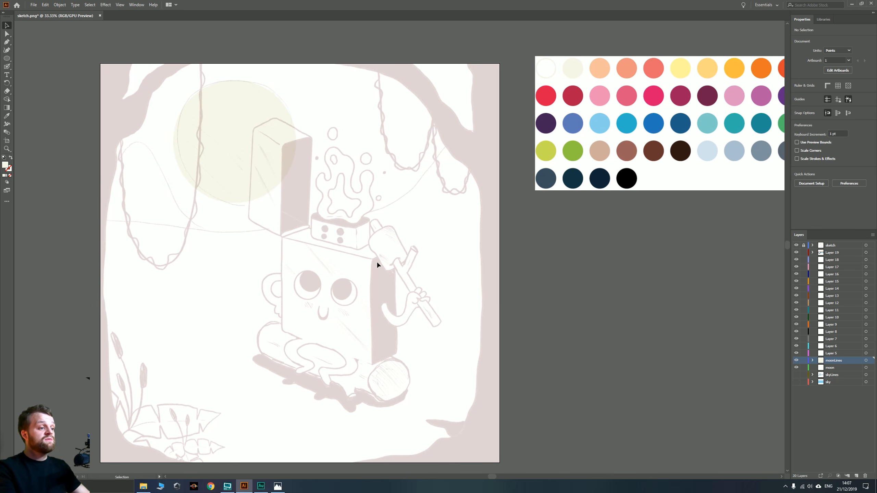
pyautogui.moveTo(315, 238); pyautogui.dragTo(344, 229)
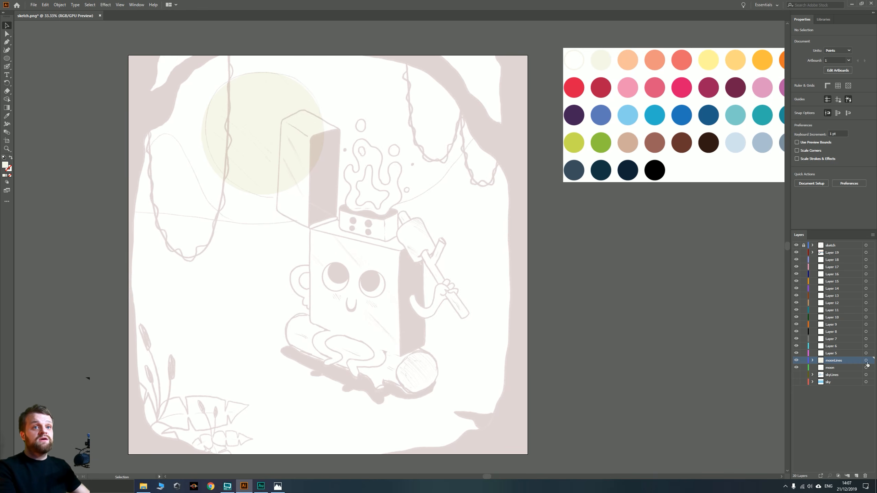
pyautogui.click(295, 124)
pyautogui.hotkey('ctrl', 'x')
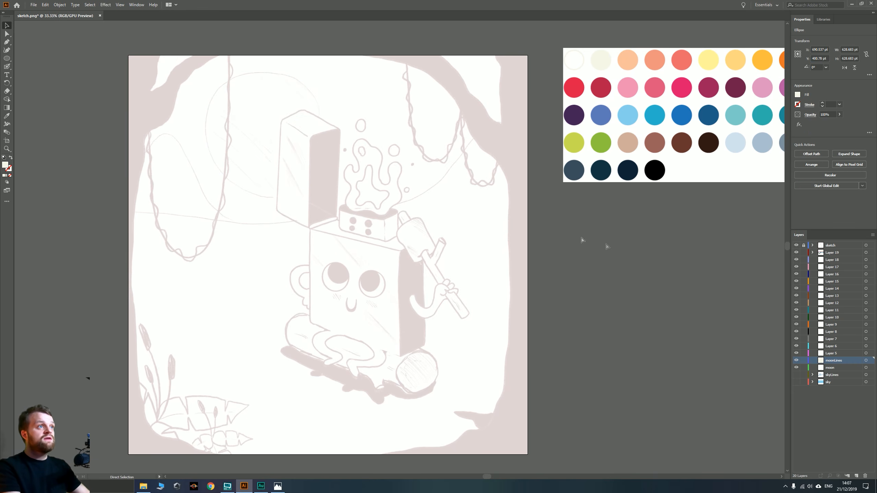
pyautogui.click(865, 368)
pyautogui.moveTo(263, 133)
pyautogui.mouseDown()
pyautogui.moveTo(325, 161)
pyautogui.moveTo(331, 184)
pyautogui.mouseUp()
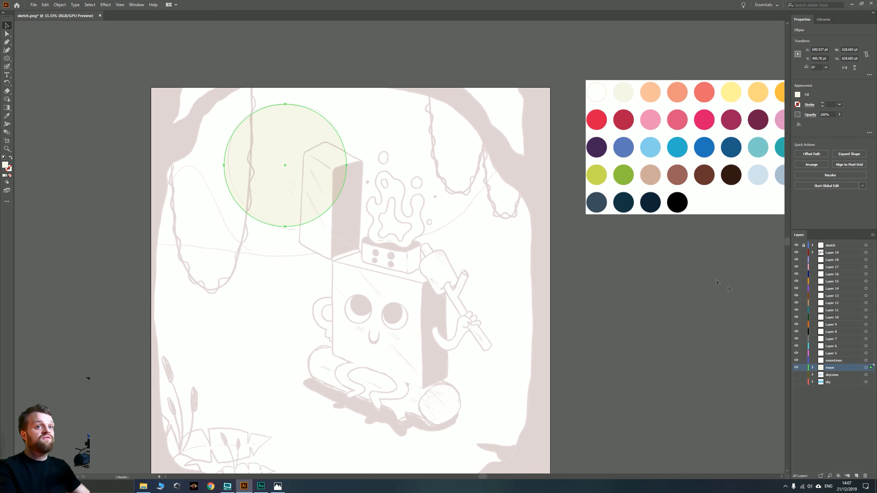
pyautogui.press('v')
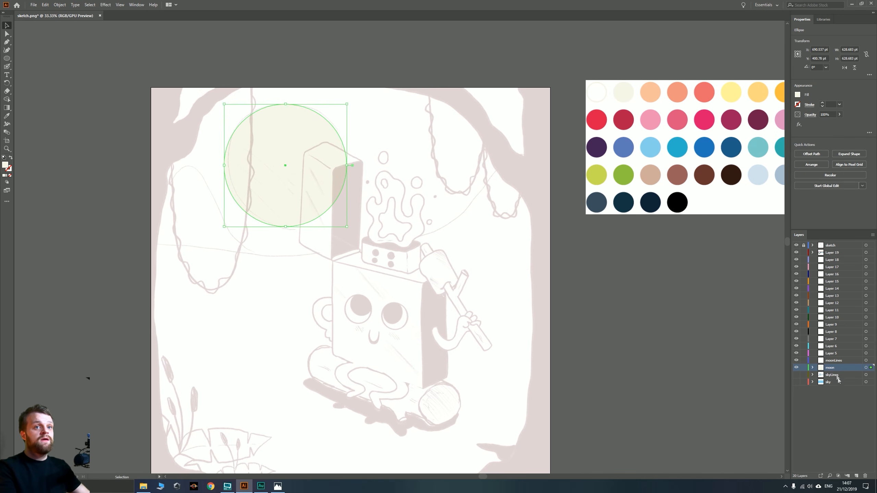
# Make the moonLines layer active with nothing selected and sample the salmon orange from the palette image
pyautogui.click(833, 361)
pyautogui.hotkey('ctrl', 'shift', 'a')
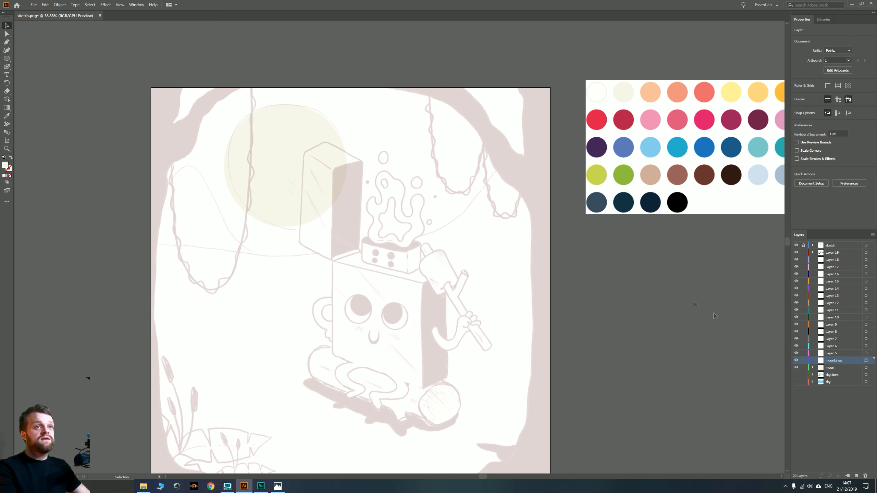
pyautogui.click(648, 118)
pyautogui.press('i')
pyautogui.click(651, 89)
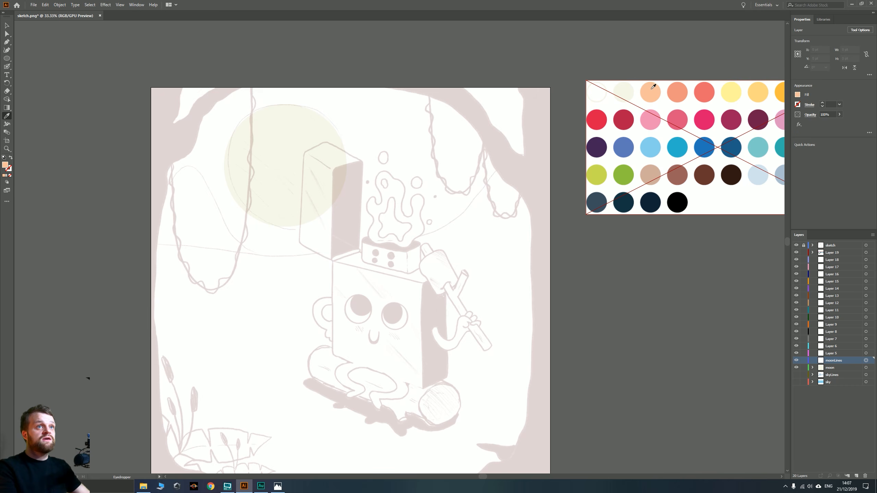
pyautogui.click(672, 90)
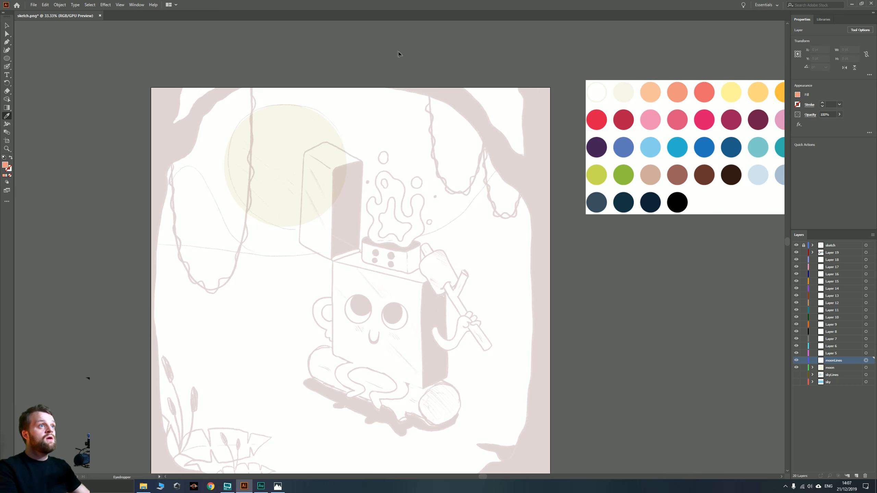
# Paint two roughly parallel curved salmon lines down across the moon with the Blob Brush
pyautogui.press('v')
pyautogui.hotkey('shift', 'b')
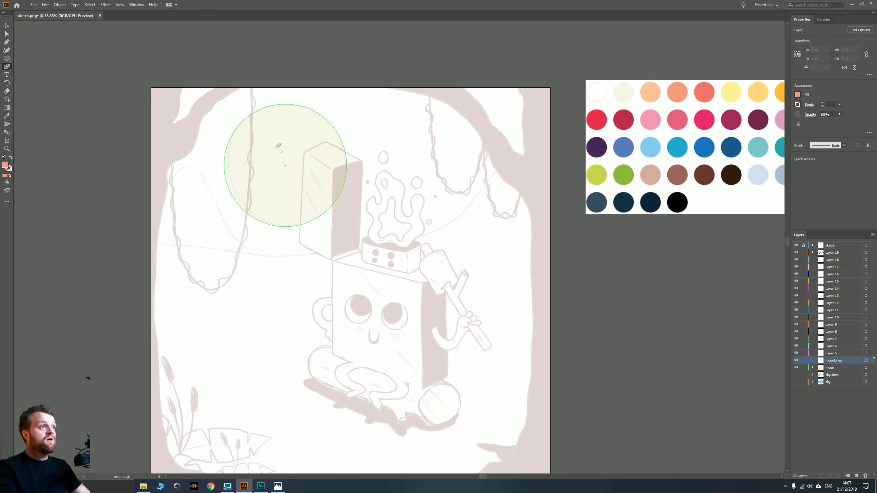
pyautogui.moveTo(242, 99)
pyautogui.mouseDown()
pyautogui.moveTo(277, 124)
pyautogui.moveTo(287, 160)
pyautogui.moveTo(228, 212)
pyautogui.mouseUp()
pyautogui.moveTo(265, 101)
pyautogui.mouseDown()
pyautogui.moveTo(296, 141)
pyautogui.moveTo(291, 177)
pyautogui.moveTo(251, 197)
pyautogui.moveTo(230, 222)
pyautogui.mouseUp()
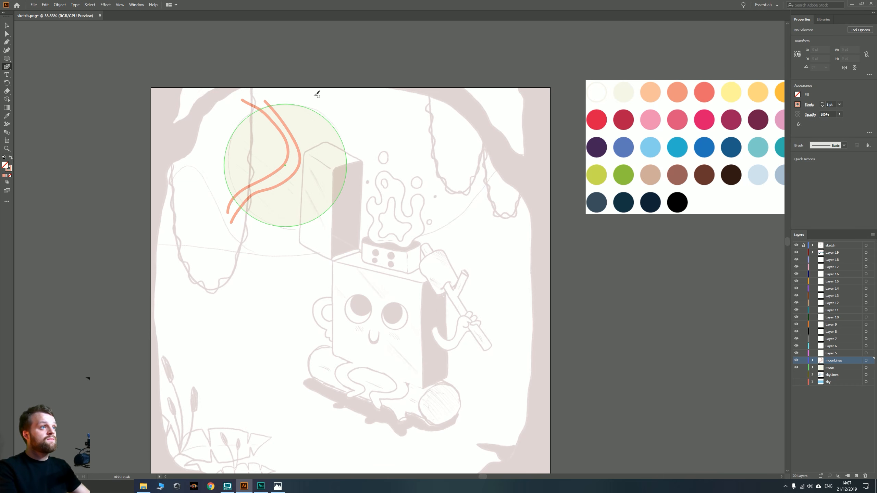
# Paint two more roughly parallel curved salmon lines down the other side of the moon and select all four lines
pyautogui.moveTo(313, 97)
pyautogui.mouseDown()
pyautogui.moveTo(326, 134)
pyautogui.moveTo(310, 237)
pyautogui.mouseUp()
pyautogui.moveTo(328, 109)
pyautogui.mouseDown()
pyautogui.moveTo(337, 150)
pyautogui.moveTo(324, 217)
pyautogui.mouseUp()
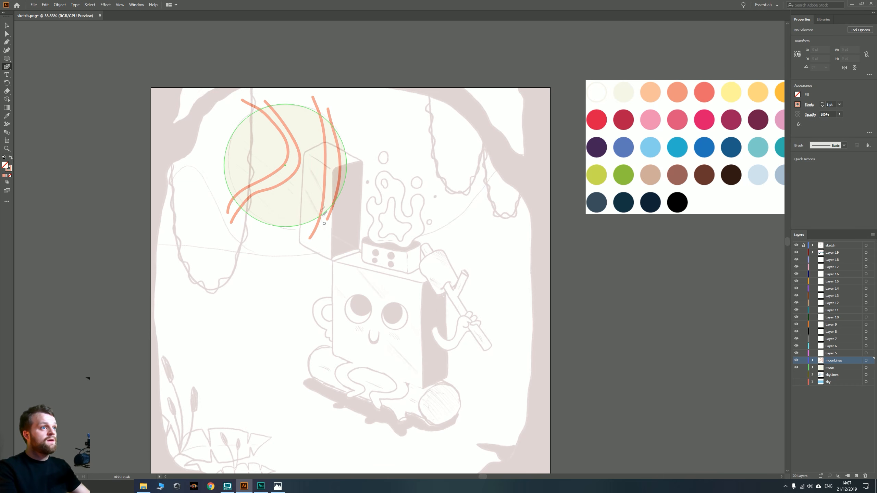
pyautogui.click(6, 26)
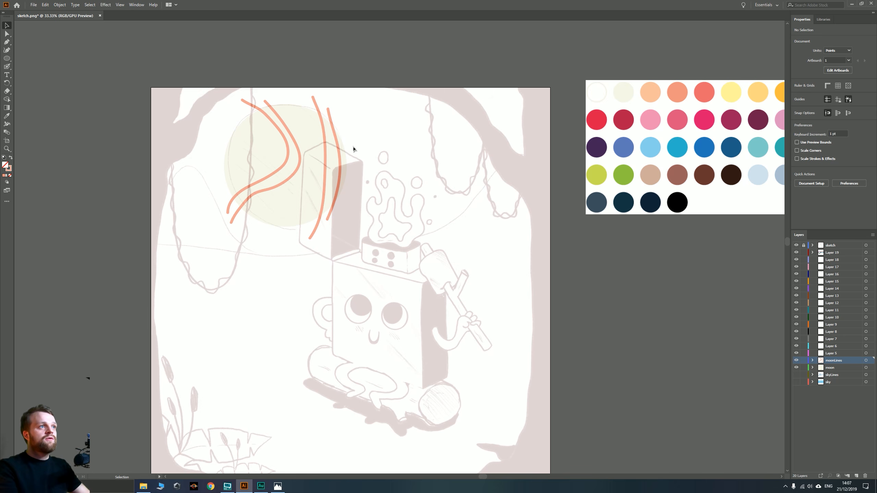
pyautogui.click(241, 99)
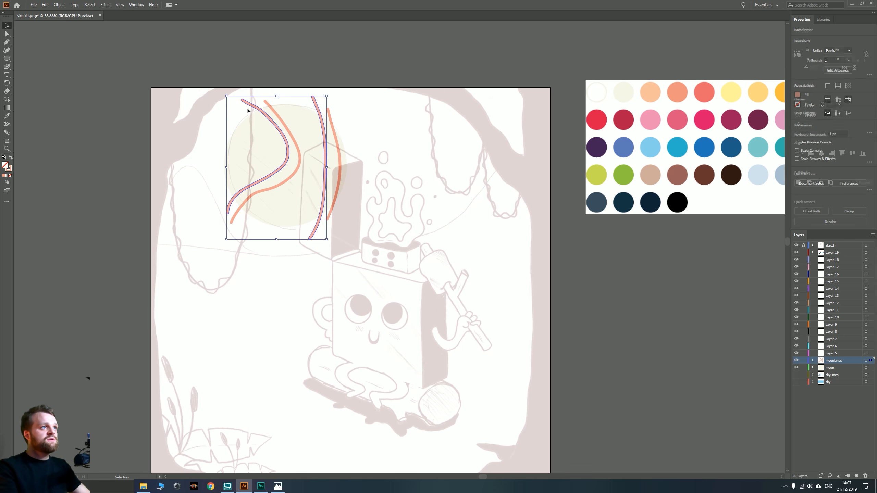
pyautogui.keyDown('shift'); pyautogui.click(332, 114); pyautogui.keyUp('shift')
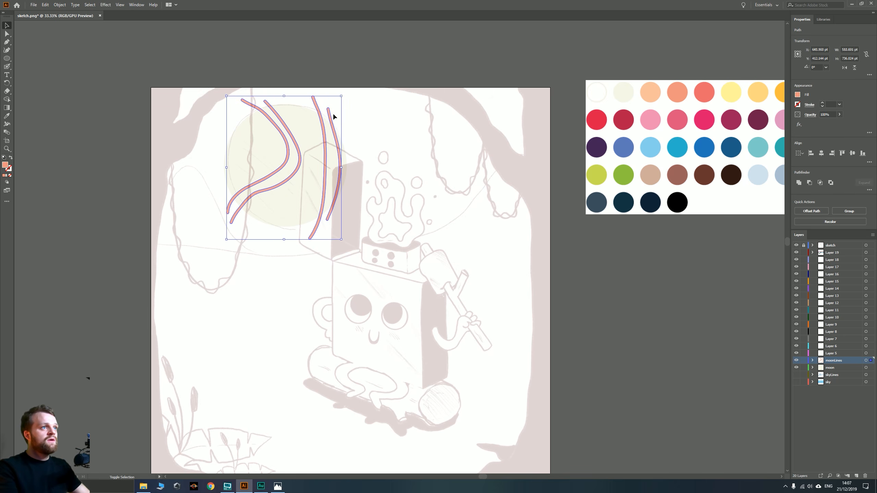
# Copy the cream moon circle and paste it in place in front of the lines on the moonLines layer
pyautogui.click(289, 203)
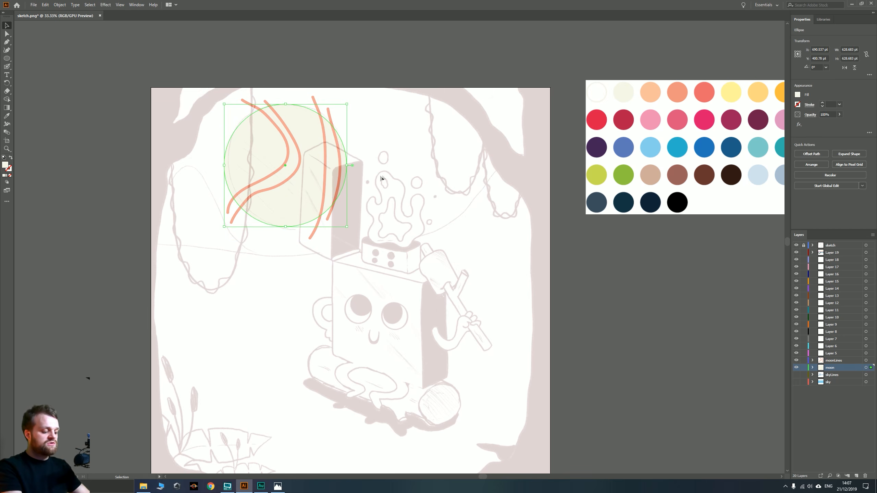
pyautogui.press('a')
pyautogui.click(833, 360)
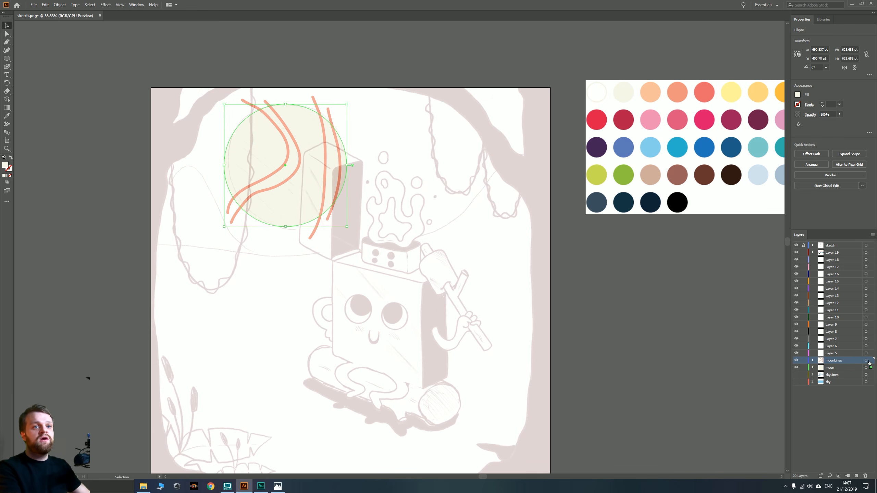
pyautogui.click(866, 360)
pyautogui.hotkey('ctrl', 'f')
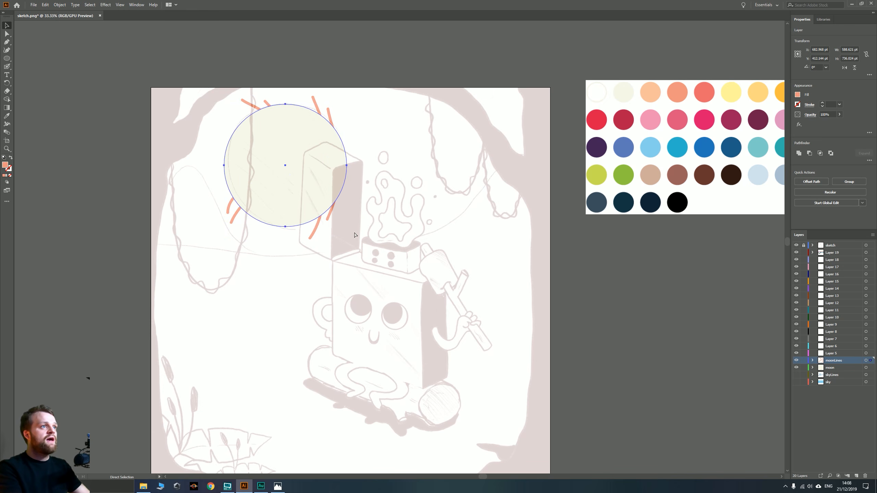
# Select all four salmon moon lines, combine them into one compound path and deselect it
pyautogui.click(245, 97)
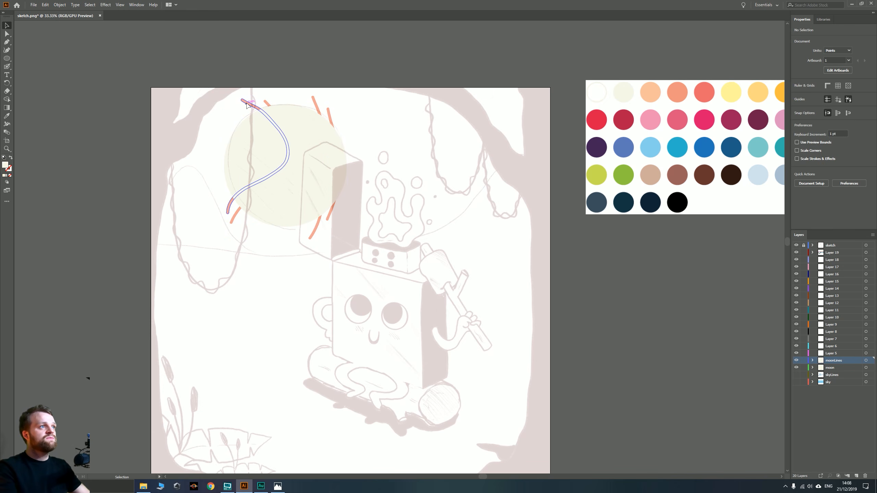
pyautogui.click(265, 101)
pyautogui.keyDown('shift'); pyautogui.click(315, 103); pyautogui.keyUp('shift')
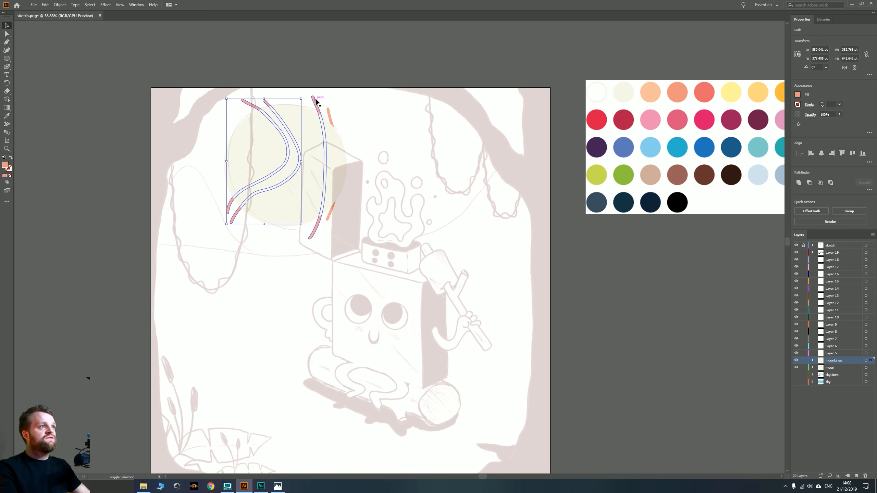
pyautogui.keyDown('shift'); pyautogui.click(330, 116); pyautogui.keyUp('shift')
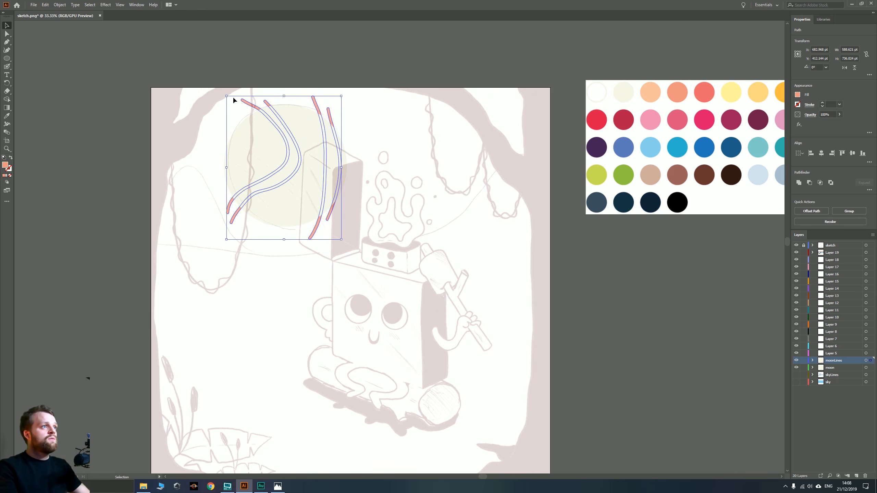
pyautogui.rightClick(248, 104)
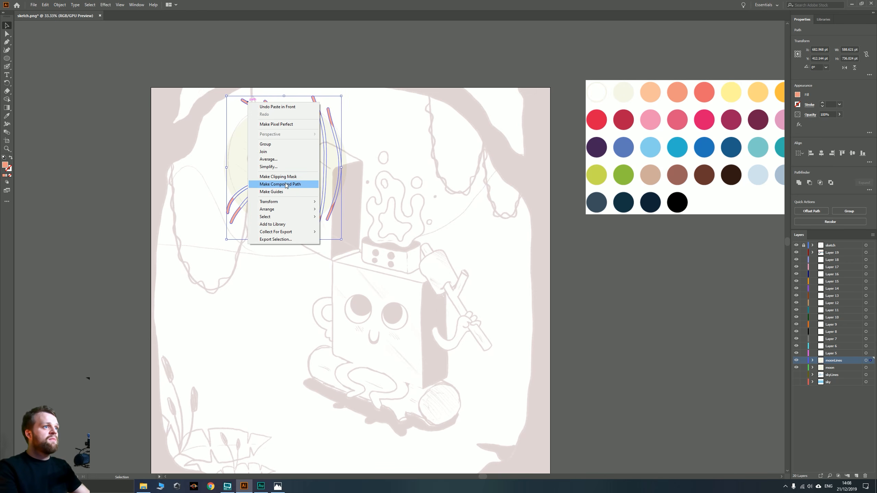
pyautogui.click(312, 186)
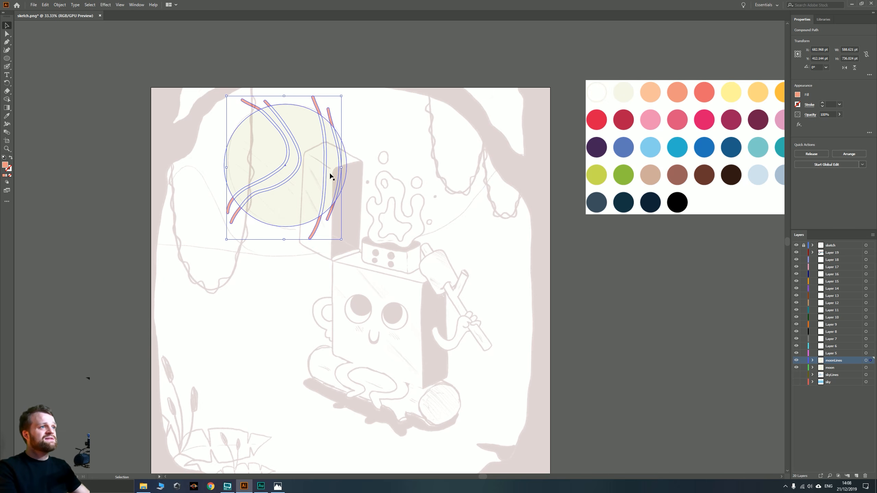
pyautogui.click(380, 259)
# Trim the line compound path to the moon's outline by intersecting it with the pasted circle using Pathfinder
pyautogui.click(303, 192)
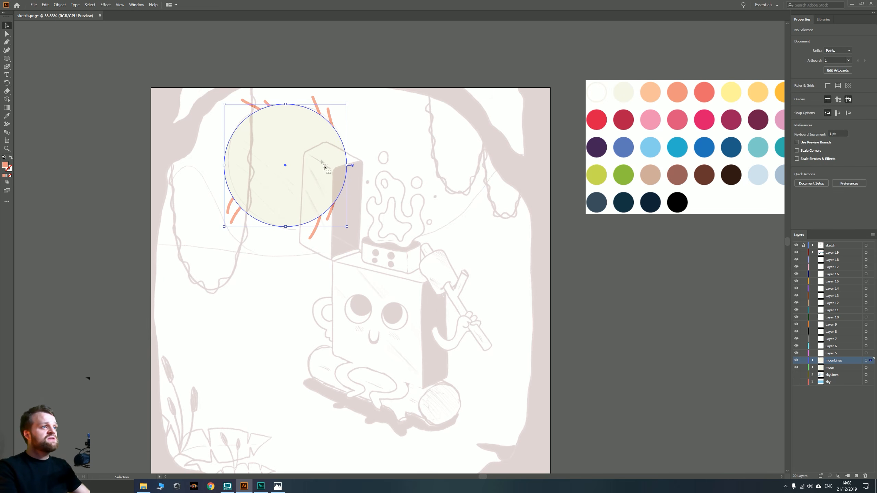
pyautogui.keyDown('shift'); pyautogui.click(317, 228); pyautogui.keyUp('shift')
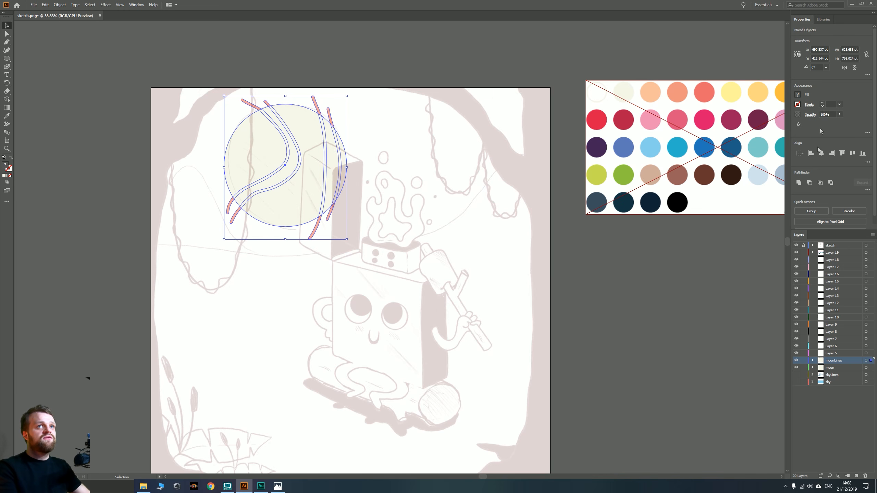
pyautogui.click(821, 183)
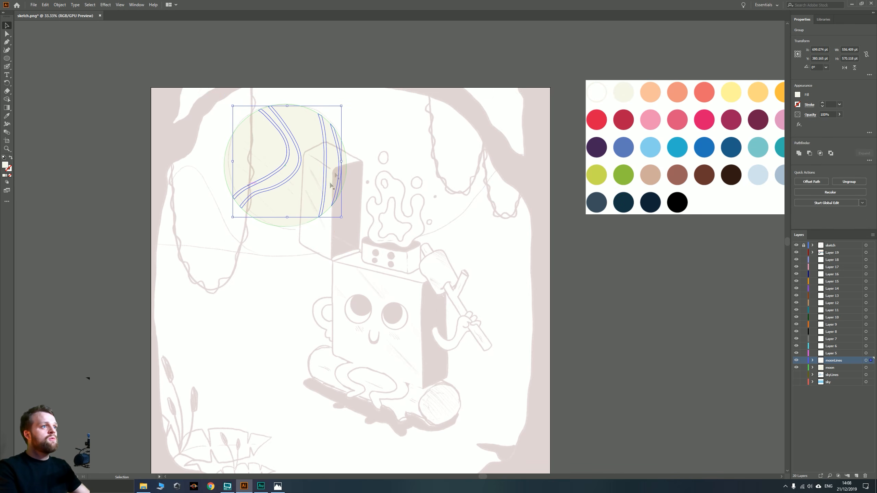
# Fill the trimmed moon lines with the coral red sampled from the palette image and deselect them
pyautogui.press('i')
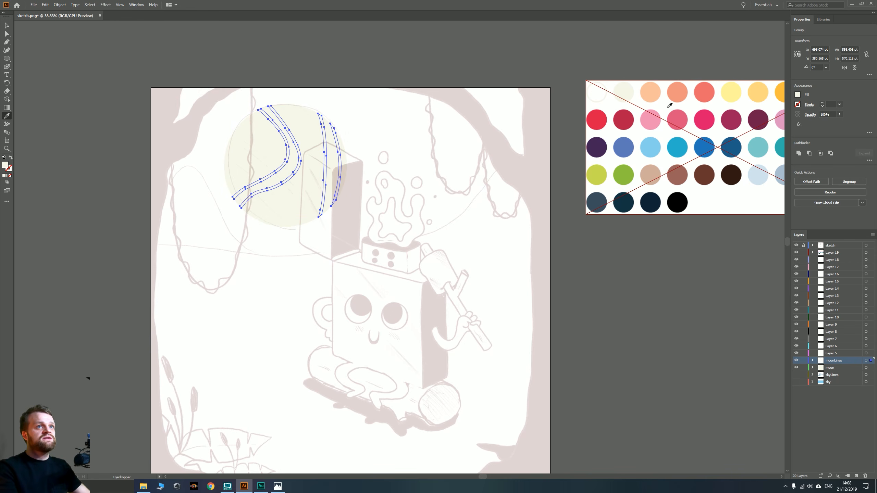
pyautogui.click(694, 86)
pyautogui.press('v')
pyautogui.moveTo(243, 177); pyautogui.dragTo(228, 190)
pyautogui.scroll(-1, 267, 248)
pyautogui.moveTo(301, 282); pyautogui.dragTo(352, 251)
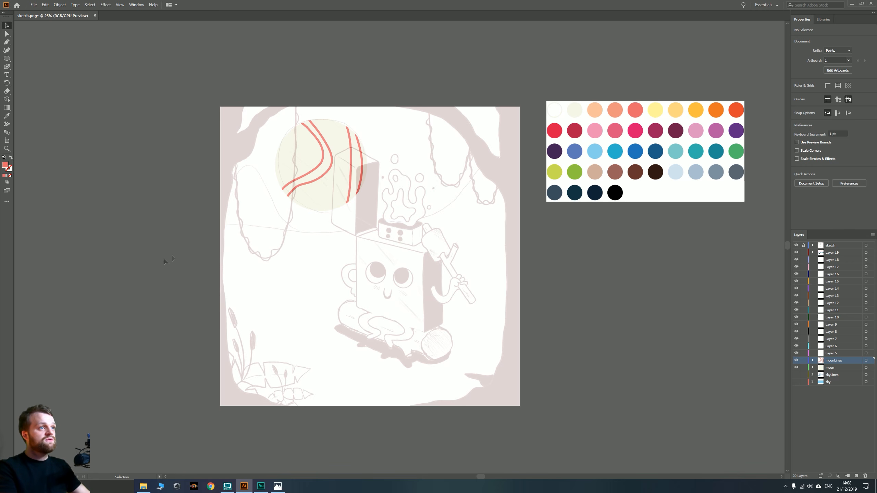
# Rename Layer 5 as mountains and Layer 6 as mountainsLines
pyautogui.moveTo(317, 218); pyautogui.dragTo(321, 231)
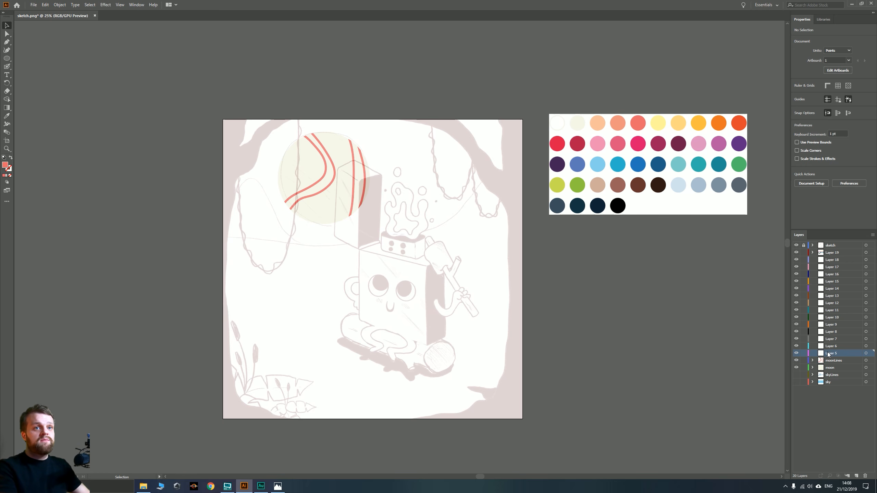
pyautogui.doubleClick(828, 352)
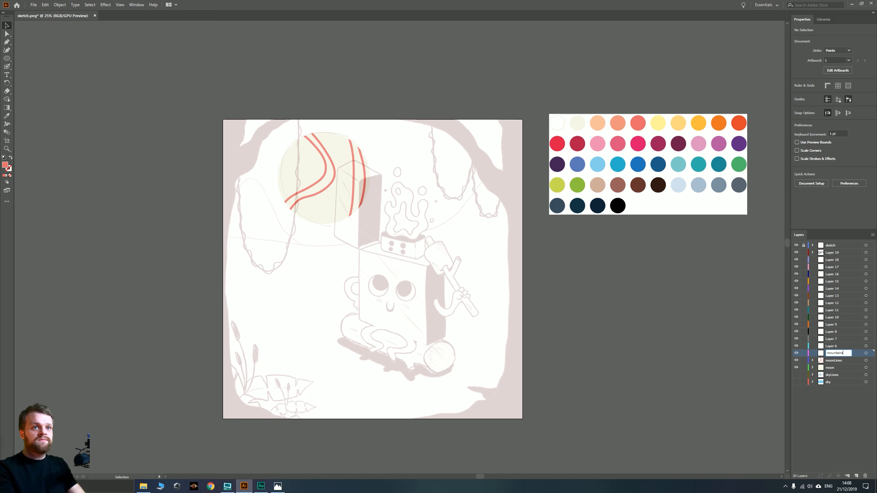
pyautogui.press('Return')
pyautogui.doubleClick(829, 346)
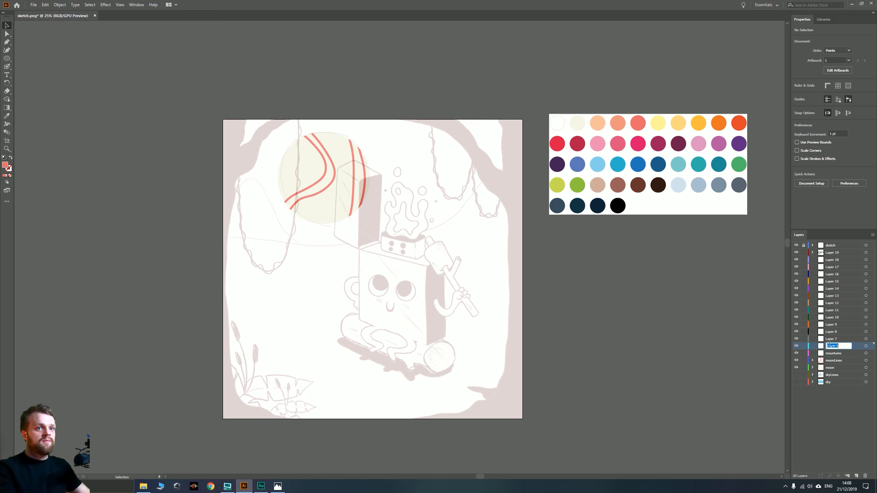
pyautogui.write('mountainsLines')
pyautogui.press('Return')
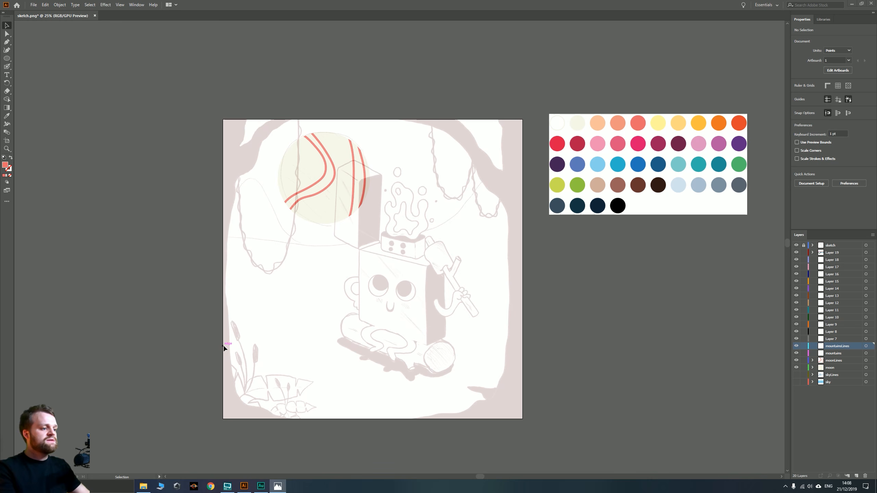
# Make the mountains layer active and turn the sky layer's visibility back on
pyautogui.moveTo(190, 237); pyautogui.dragTo(195, 248)
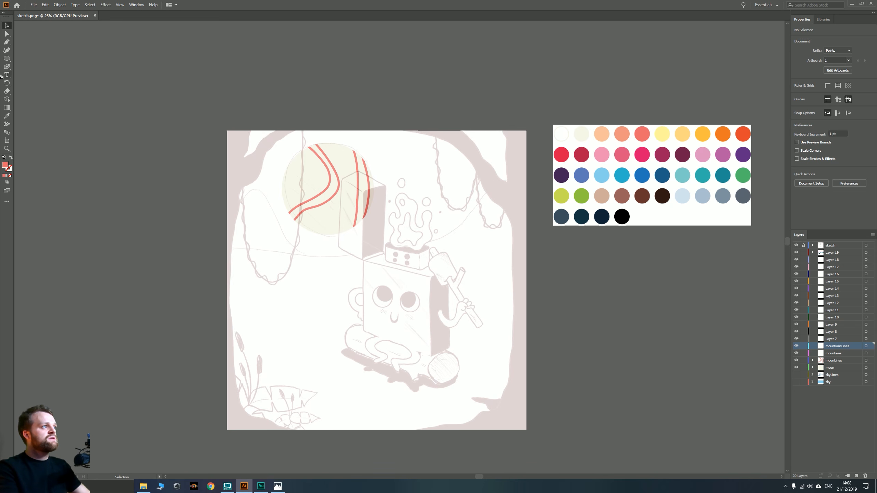
pyautogui.click(6, 41)
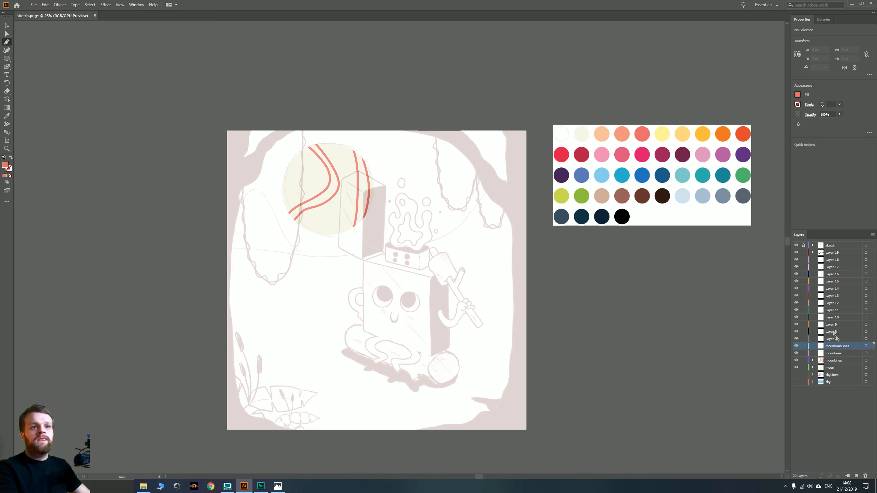
pyautogui.click(840, 354)
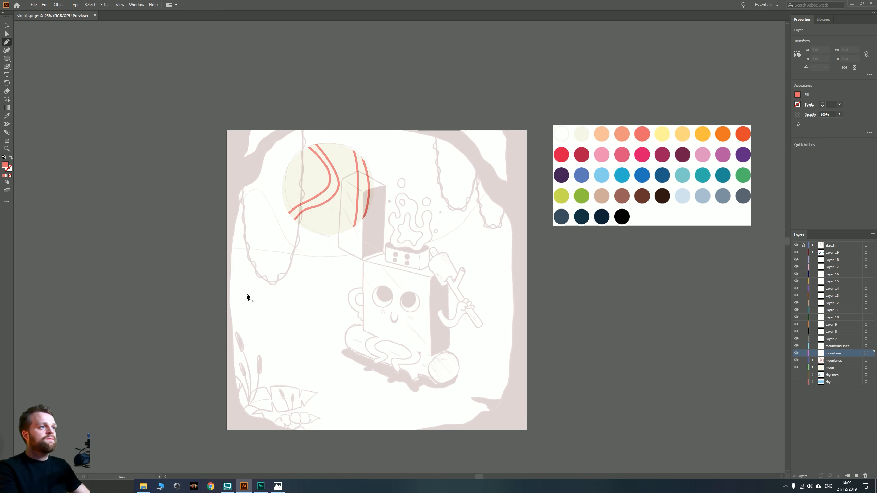
pyautogui.press('i')
pyautogui.click(618, 178)
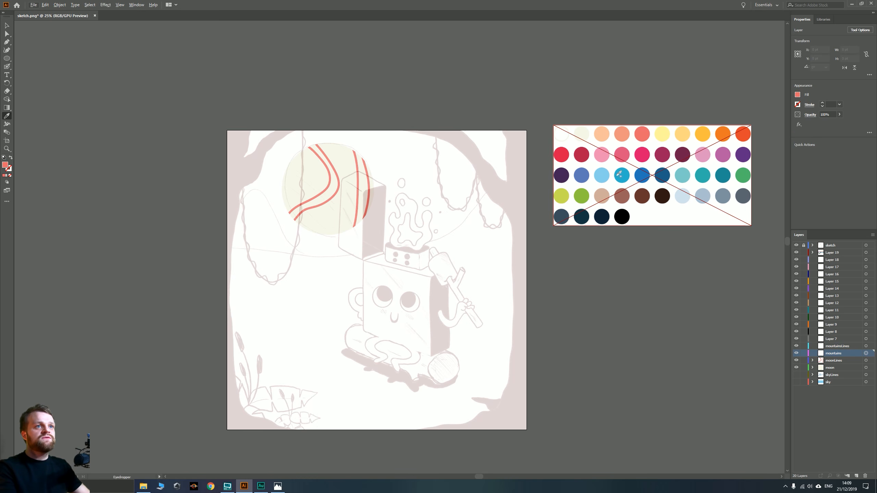
pyautogui.click(796, 383)
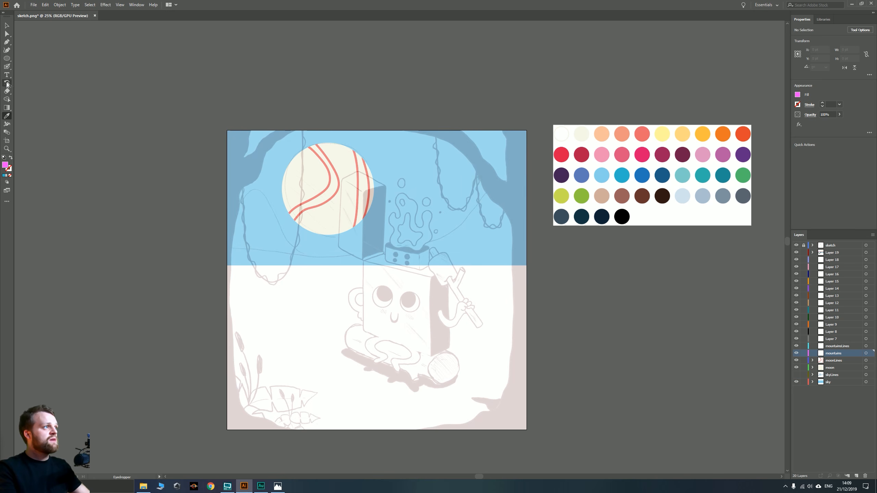
# Draw a freeform curved magenta test shape across and beyond the artboard with the Curvature tool, and delete it
pyautogui.click(7, 50)
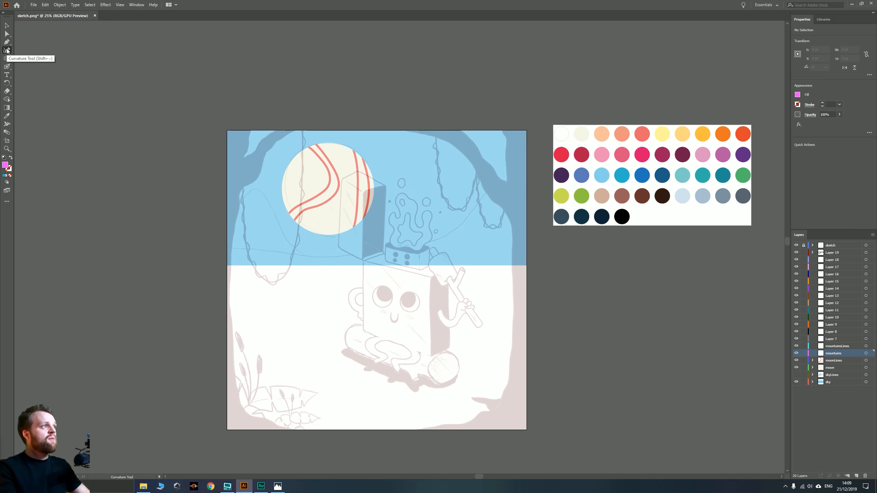
pyautogui.click(6, 43)
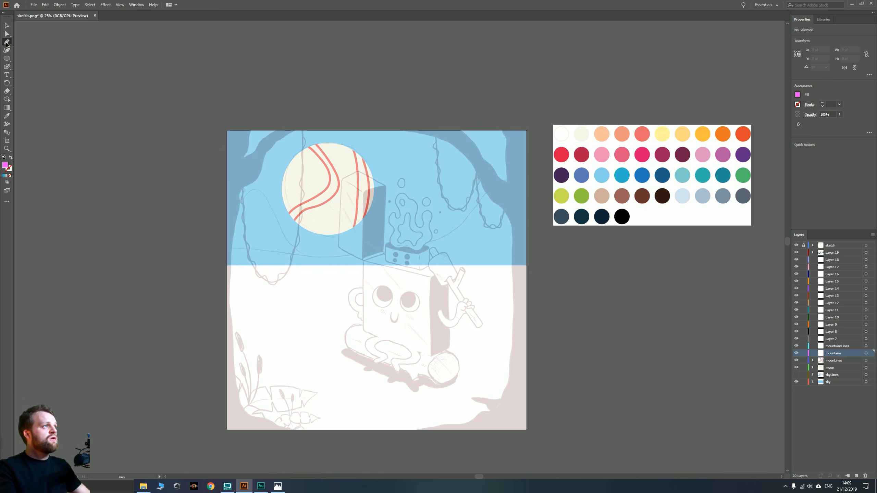
pyautogui.rightClick(8, 45)
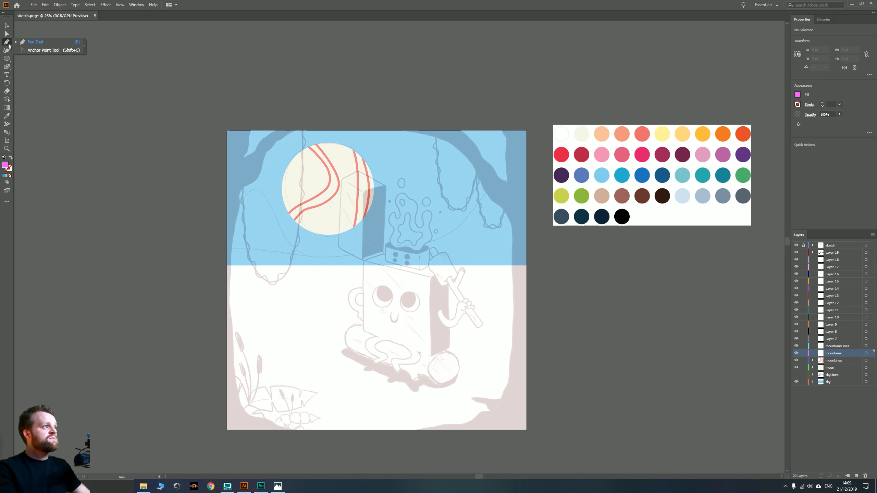
pyautogui.click(6, 49)
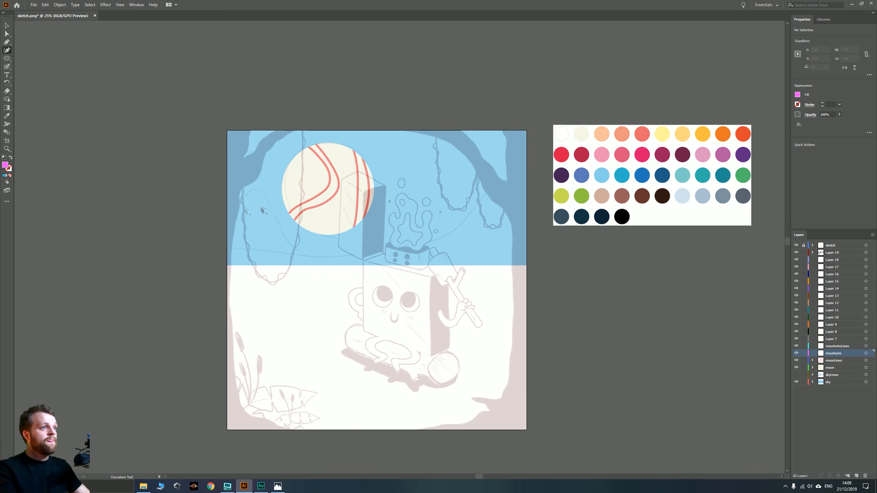
pyautogui.click(172, 242)
pyautogui.click(252, 214)
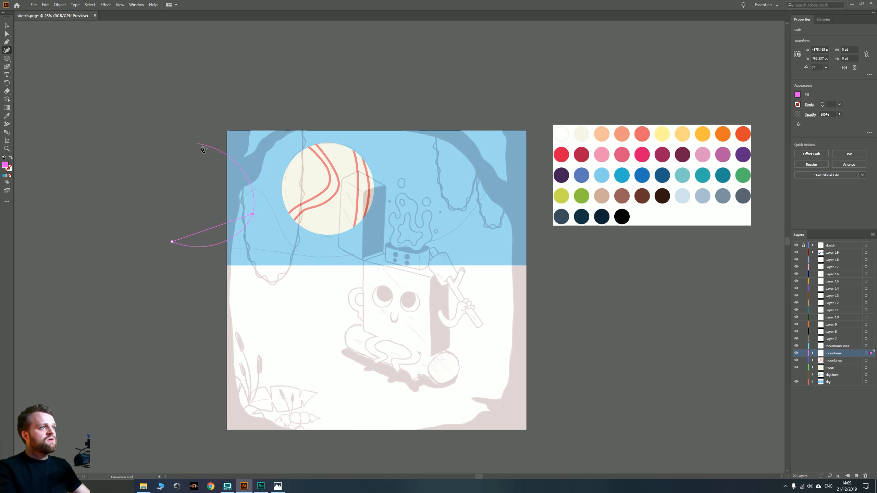
pyautogui.click(188, 151)
pyautogui.click(197, 87)
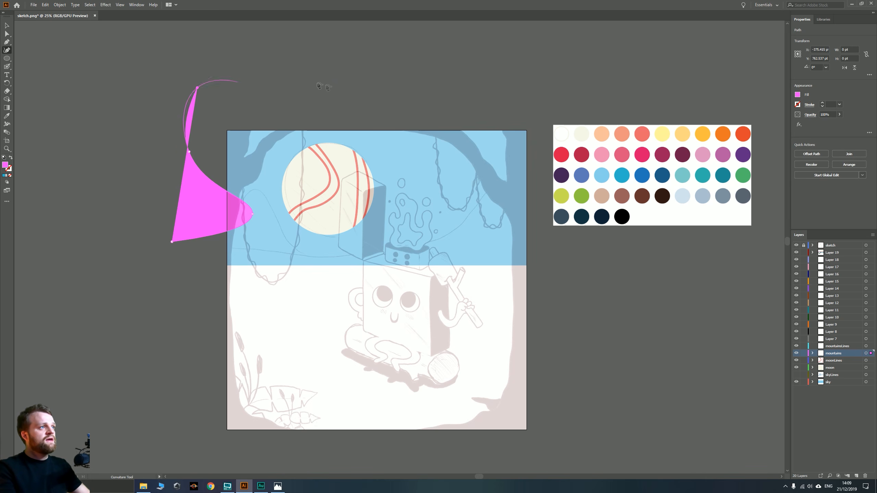
pyautogui.click(357, 118)
pyautogui.click(232, 330)
pyautogui.click(470, 359)
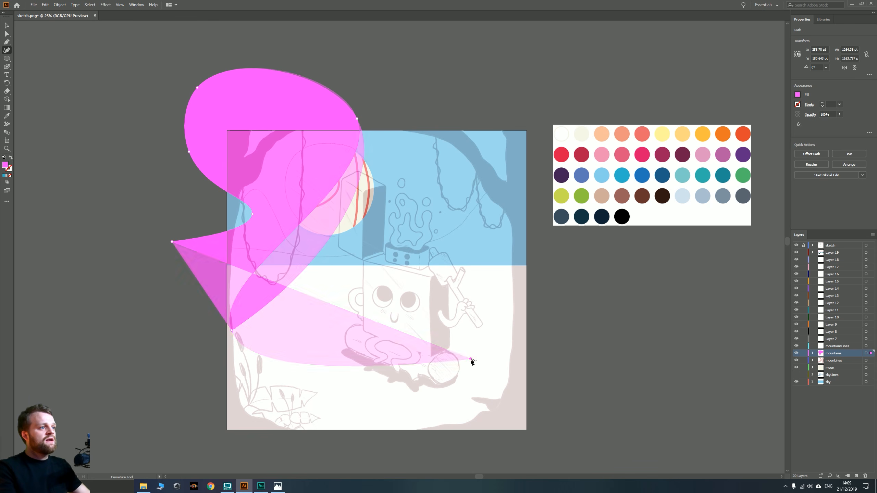
pyautogui.click(441, 188)
pyautogui.click(429, 65)
pyautogui.click(517, 164)
pyautogui.click(546, 328)
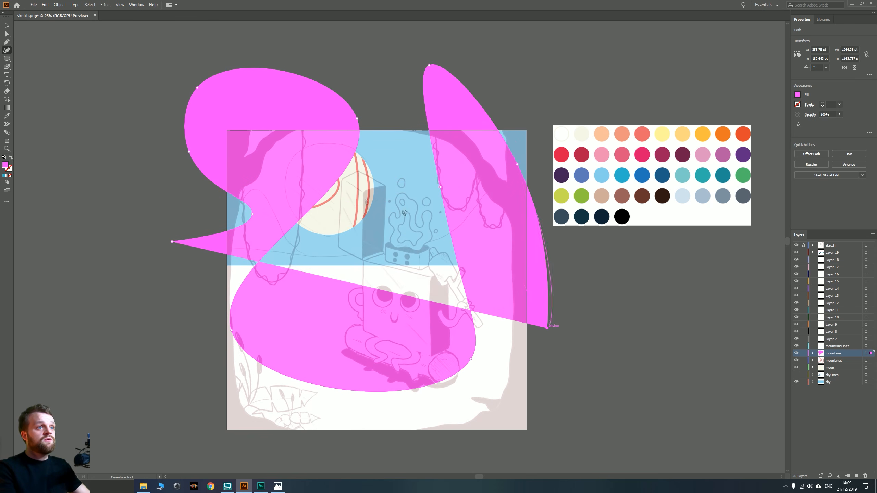
pyautogui.press('Delete')
pyautogui.press('Delete')
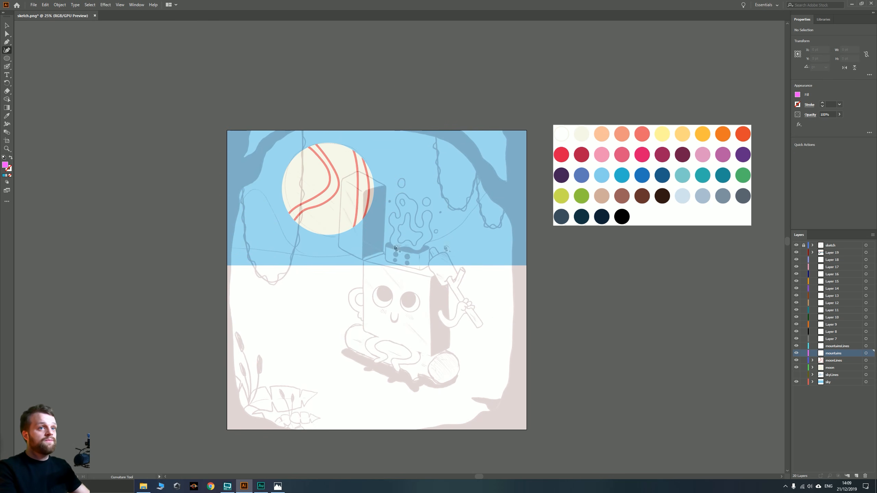
# Sample the bright cyan-blue swatch from the palette image as the fill for drawing with the Curvature tool
pyautogui.press('i')
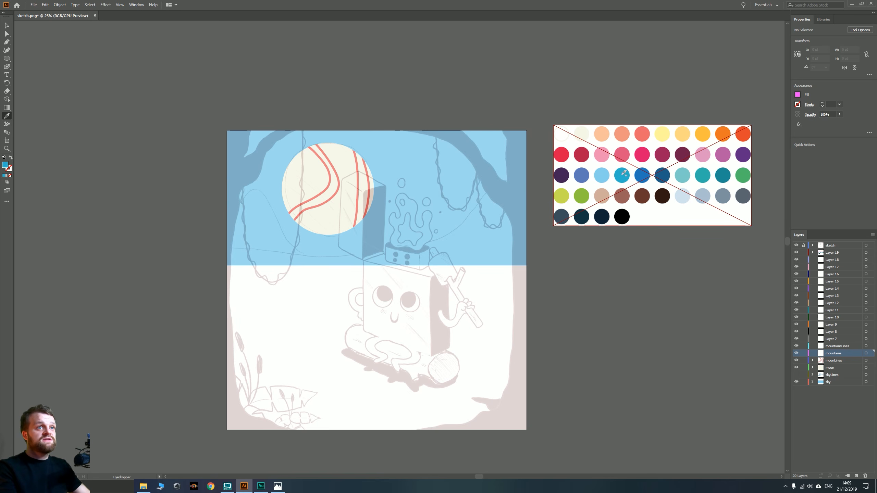
pyautogui.click(622, 174)
pyautogui.click(7, 50)
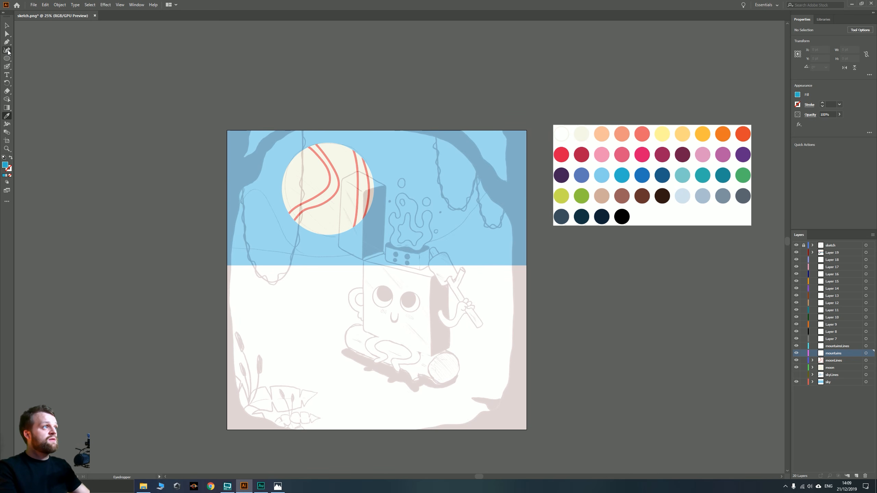
# Trace the tall mountain peak with the Curvature tool, starting beyond the artboard's left edge and following the sketched slope down past the moon
pyautogui.scroll(4, 225, 238)
pyautogui.moveTo(279, 239); pyautogui.dragTo(269, 302)
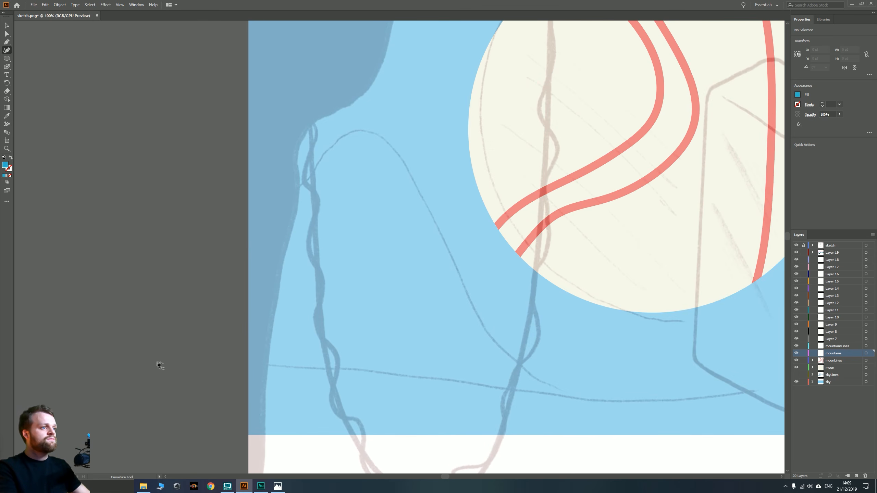
pyautogui.click(224, 341)
pyautogui.click(264, 263)
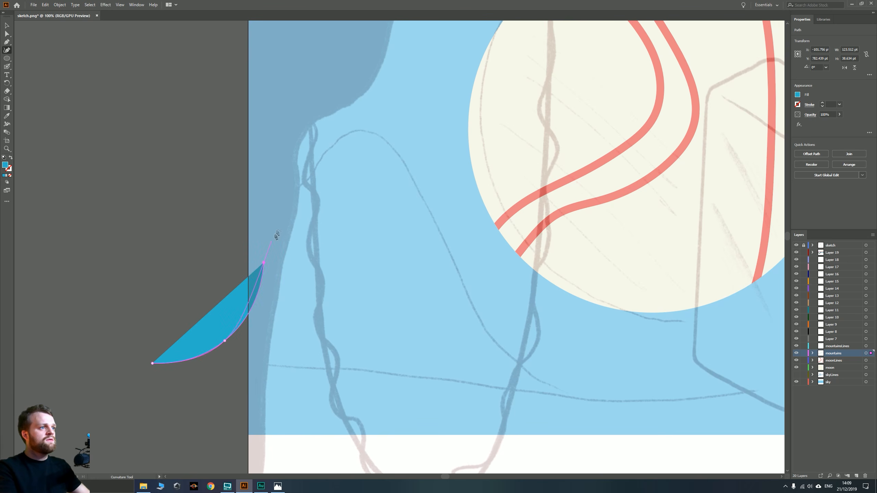
pyautogui.click(332, 135)
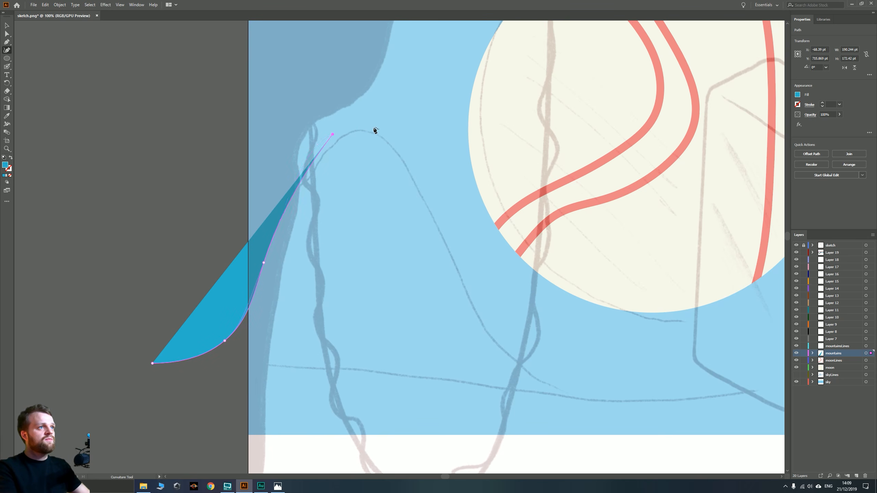
pyautogui.click(376, 130)
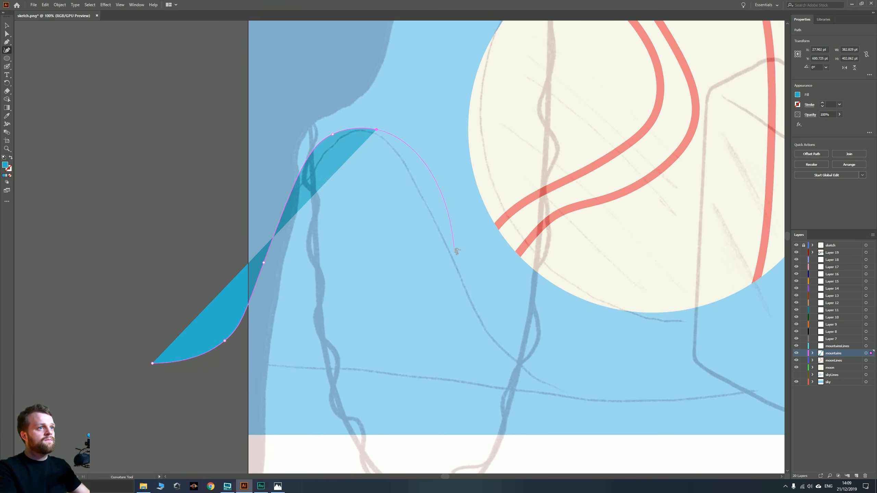
pyautogui.click(454, 248)
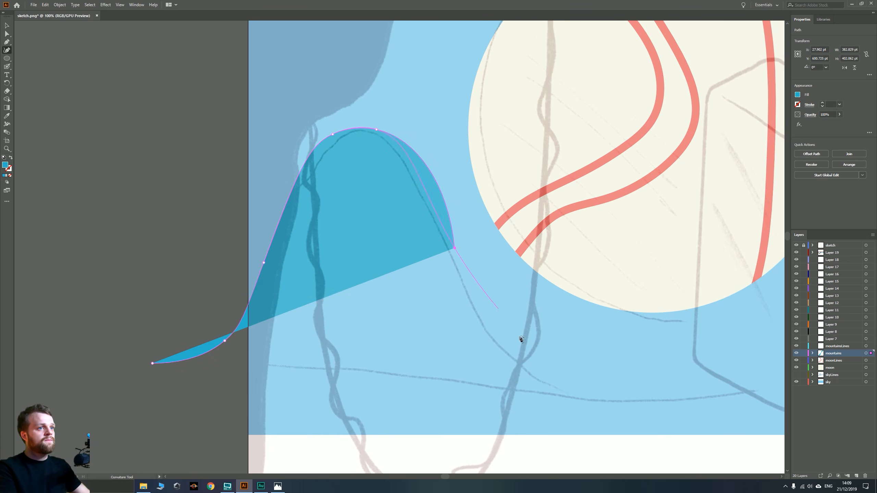
pyautogui.click(619, 390)
# Continue the curved ridge low across the scene behind the character and end it just beyond the artboard's right edge
pyautogui.scroll(-2, 662, 391)
pyautogui.moveTo(654, 383); pyautogui.dragTo(379, 357)
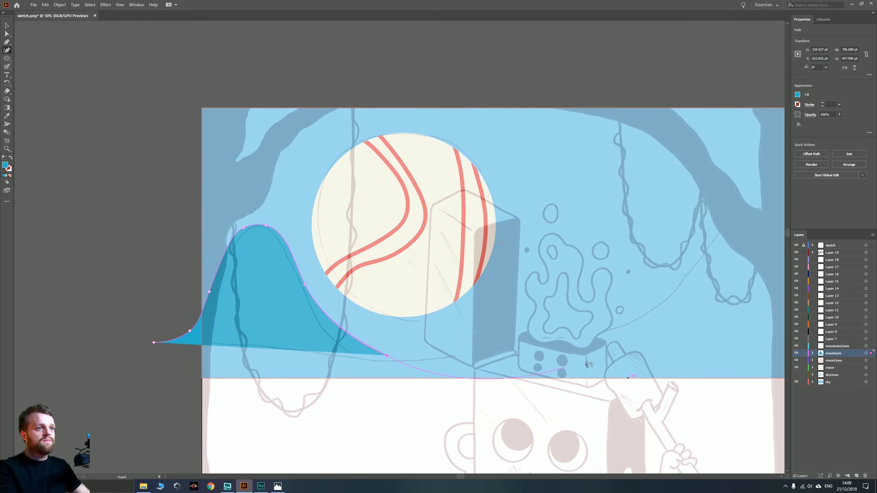
pyautogui.click(519, 366)
pyautogui.moveTo(614, 357); pyautogui.dragTo(417, 364)
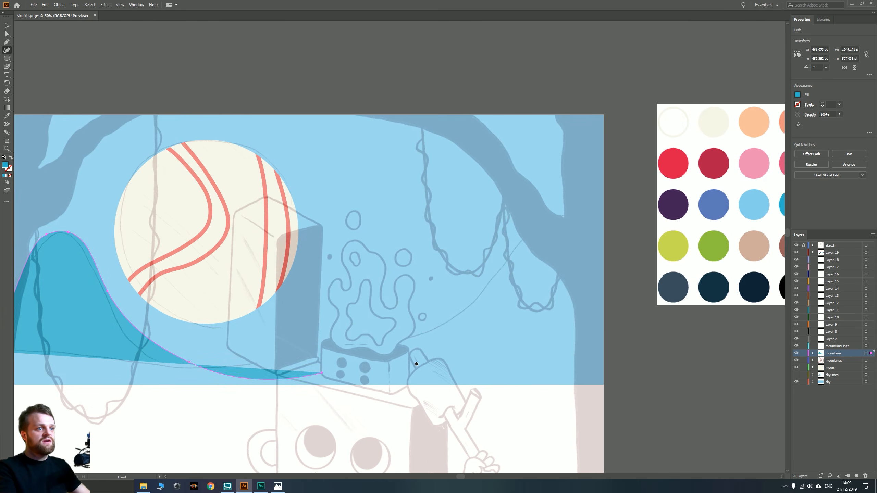
pyautogui.click(609, 352)
pyautogui.scroll(-1, 554, 338)
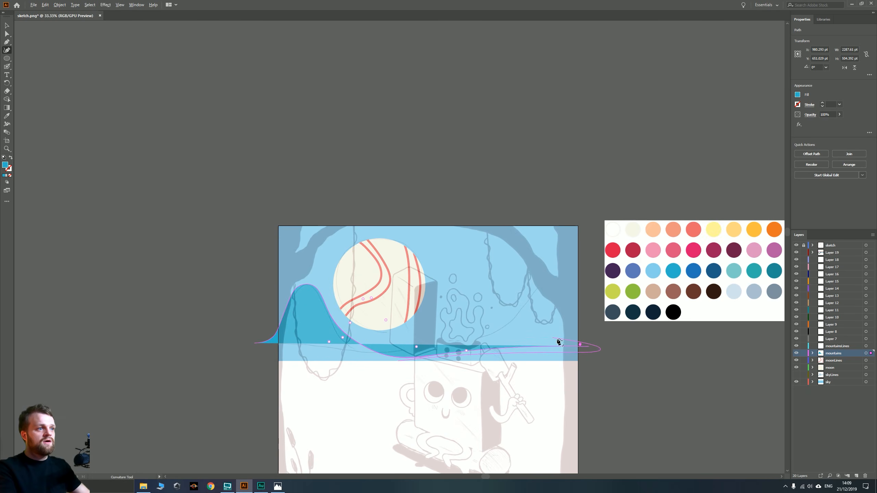
pyautogui.moveTo(558, 341); pyautogui.dragTo(519, 223)
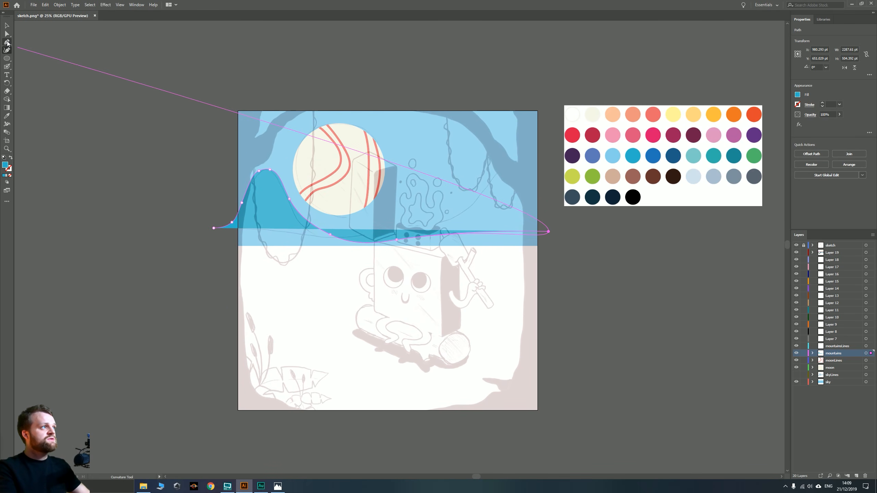
# Close the mountain shape with the Pen tool, adding straight sides and a flat base just below the sky's lower edge
pyautogui.click(7, 42)
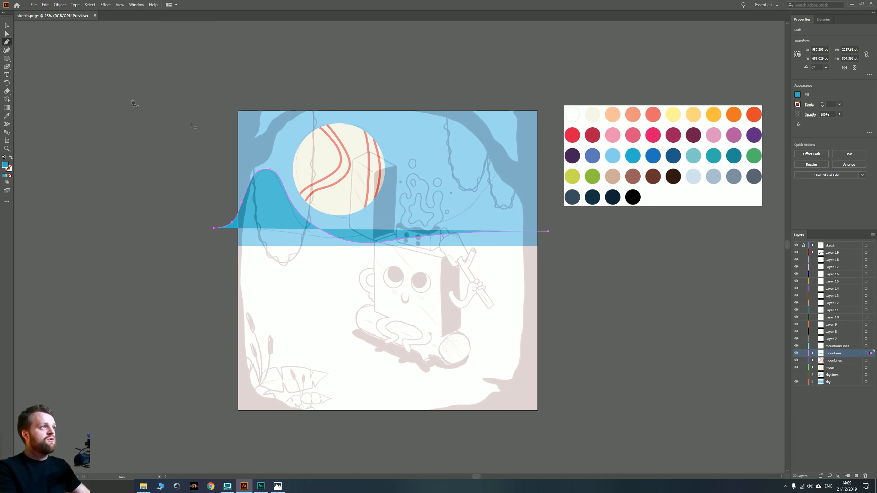
pyautogui.click(549, 231)
pyautogui.keyDown('shift'); pyautogui.click(548, 256); pyautogui.keyUp('shift')
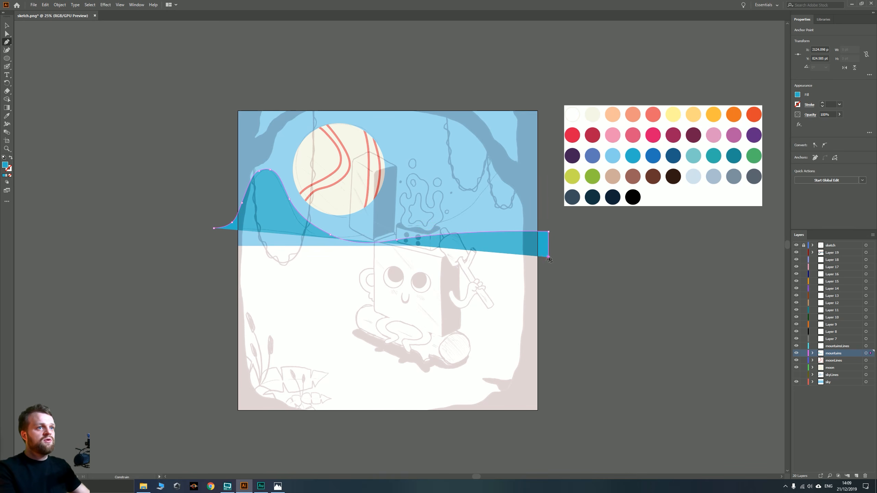
pyautogui.click(215, 257)
pyautogui.click(214, 228)
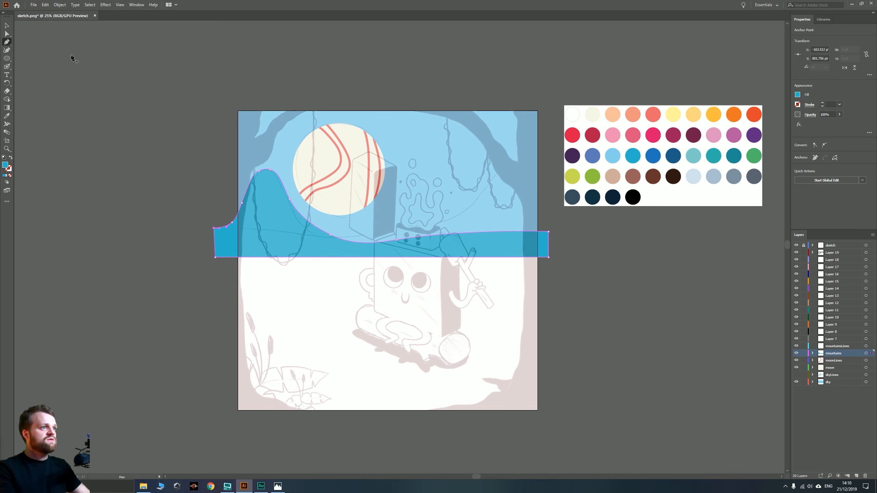
pyautogui.click(6, 25)
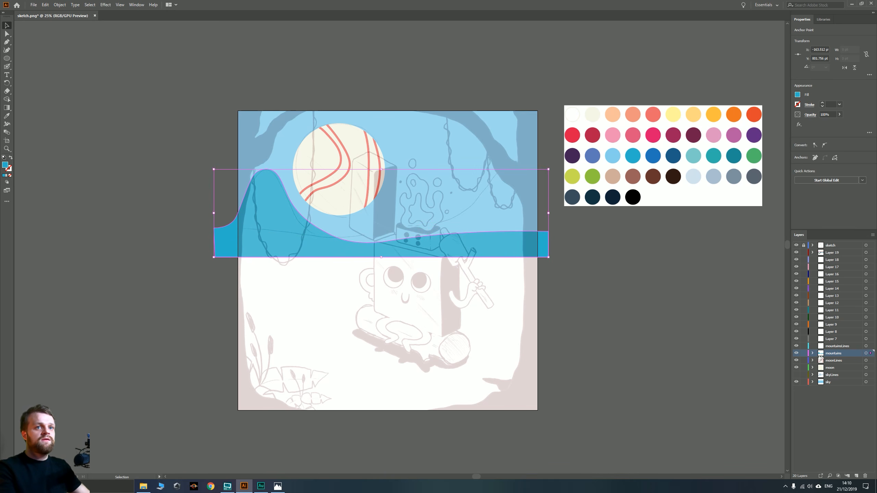
# Make the mountainsLines layer active and, with nothing selected, sample the medium blue from the palette image as the fill
pyautogui.click(836, 346)
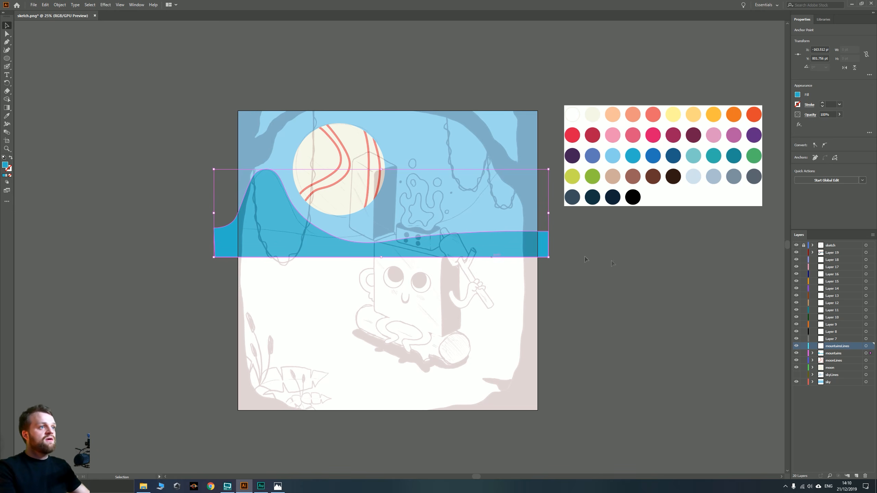
pyautogui.hotkey('ctrl', 'shift', 'a')
pyautogui.press('i')
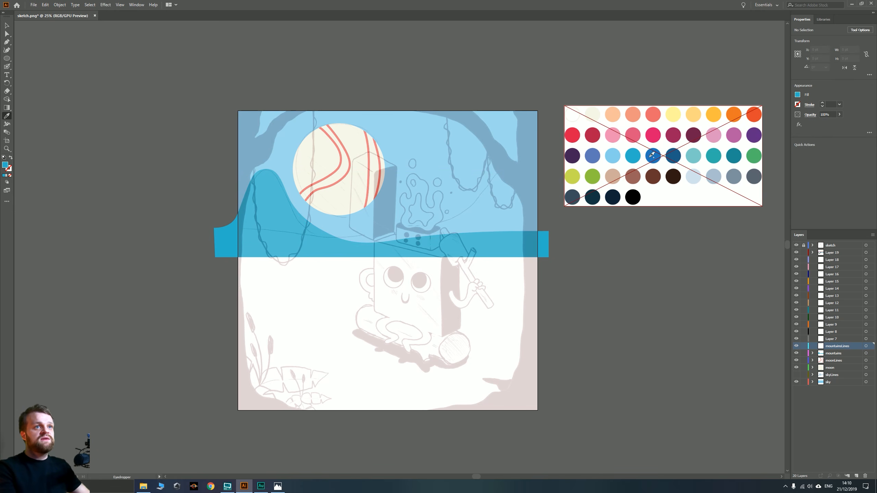
pyautogui.click(653, 158)
pyautogui.press('v')
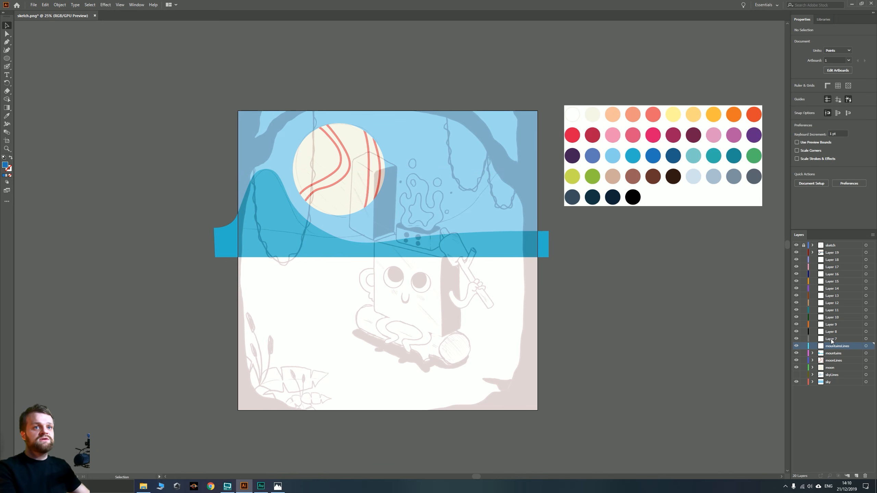
pyautogui.click(865, 346)
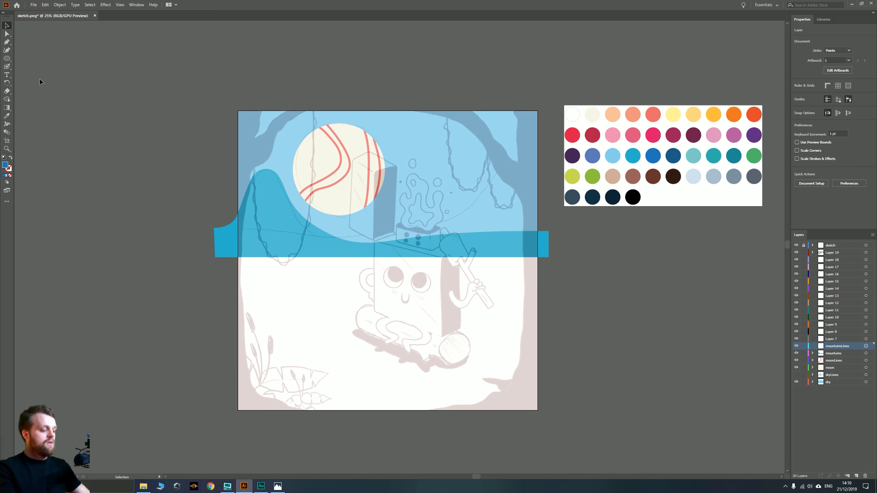
# Paint two parallel curved contour lines across the mountain's lower left slope with the Blob Brush
pyautogui.hotkey('shift', 'b')
pyautogui.moveTo(276, 192); pyautogui.dragTo(298, 233)
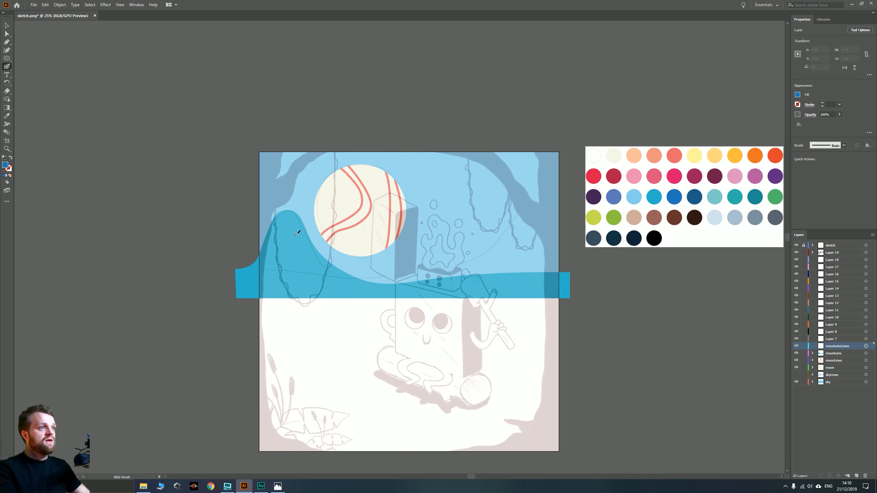
pyautogui.hotkey('ctrl', '+')
pyautogui.hotkey('ctrl', '+')
pyautogui.moveTo(207, 279); pyautogui.dragTo(326, 274)
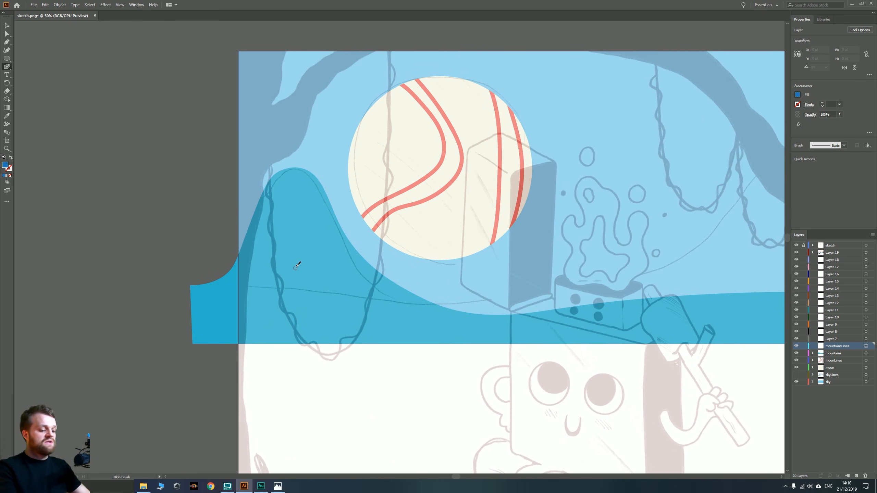
pyautogui.moveTo(213, 254)
pyautogui.mouseDown()
pyautogui.moveTo(254, 269)
pyautogui.moveTo(262, 293)
pyautogui.mouseUp()
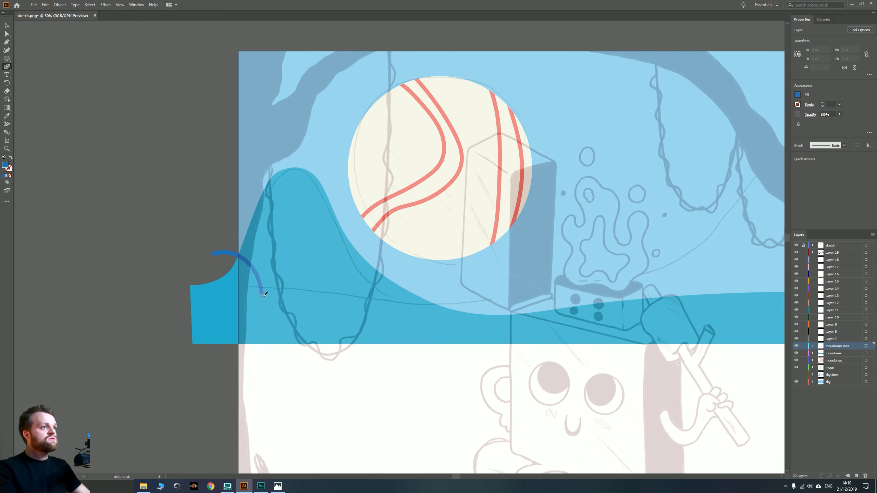
pyautogui.moveTo(228, 240)
pyautogui.mouseDown()
pyautogui.moveTo(269, 295)
pyautogui.moveTo(264, 264)
pyautogui.moveTo(230, 234)
pyautogui.mouseUp()
pyautogui.hotkey('ctrl', 'z')
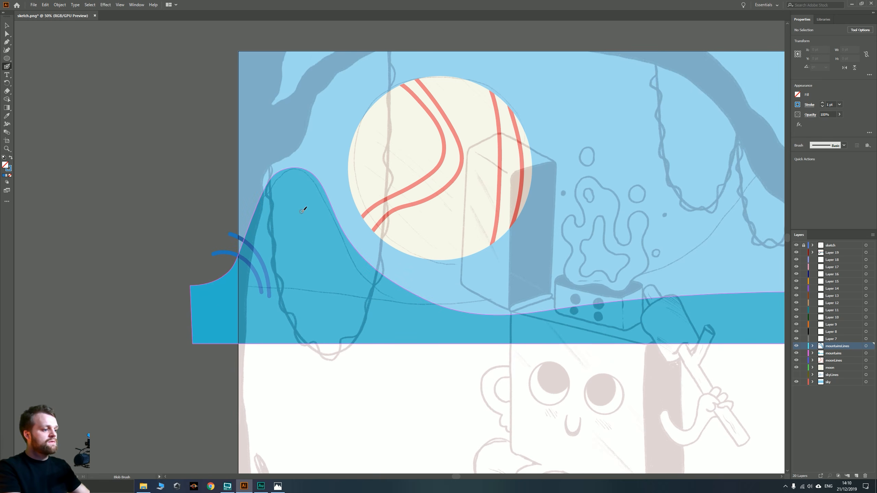
# Paint two long wavy contour lines across the middle of the mountain and two short curves near its peak
pyautogui.moveTo(242, 176)
pyautogui.mouseDown()
pyautogui.moveTo(273, 241)
pyautogui.moveTo(363, 242)
pyautogui.moveTo(386, 260)
pyautogui.mouseUp()
pyautogui.moveTo(246, 196)
pyautogui.mouseDown()
pyautogui.moveTo(255, 211)
pyautogui.moveTo(283, 229)
pyautogui.moveTo(357, 233)
pyautogui.mouseUp()
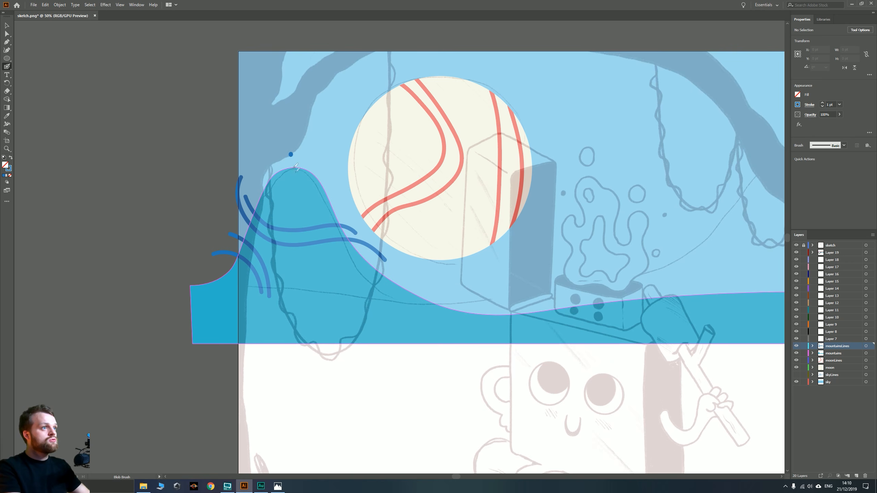
pyautogui.moveTo(295, 168)
pyautogui.mouseDown()
pyautogui.moveTo(312, 195)
pyautogui.moveTo(338, 193)
pyautogui.mouseUp()
pyautogui.moveTo(305, 161); pyautogui.dragTo(327, 185)
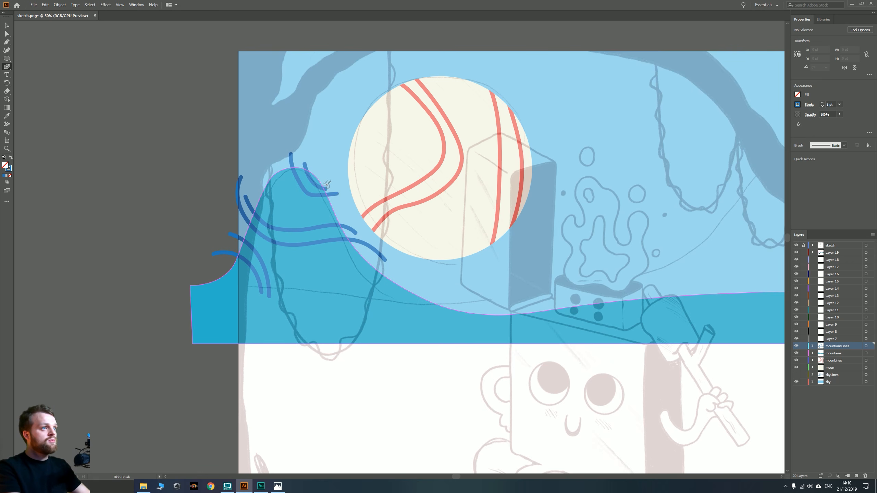
# Select all the mountain contour lines, combine them into one compound path and deselect it
pyautogui.press('v')
pyautogui.scroll(-2, 298, 258)
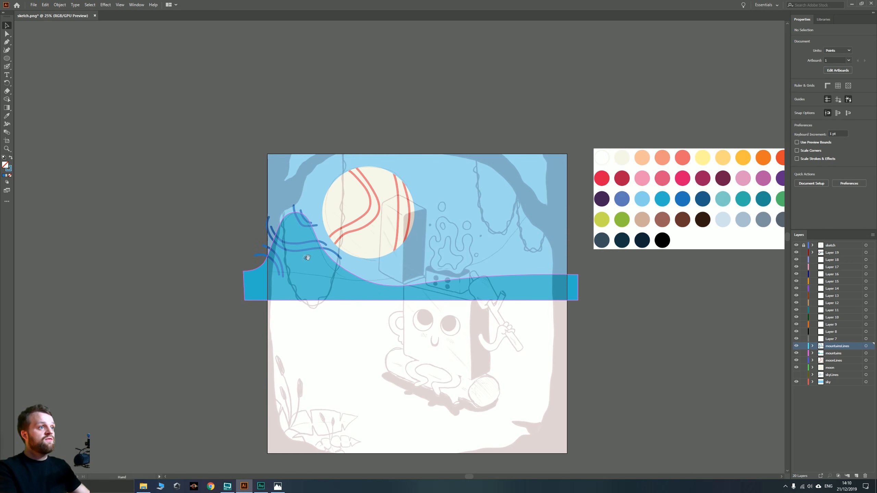
pyautogui.moveTo(335, 263); pyautogui.dragTo(229, 261)
pyautogui.scroll(1, 230, 263)
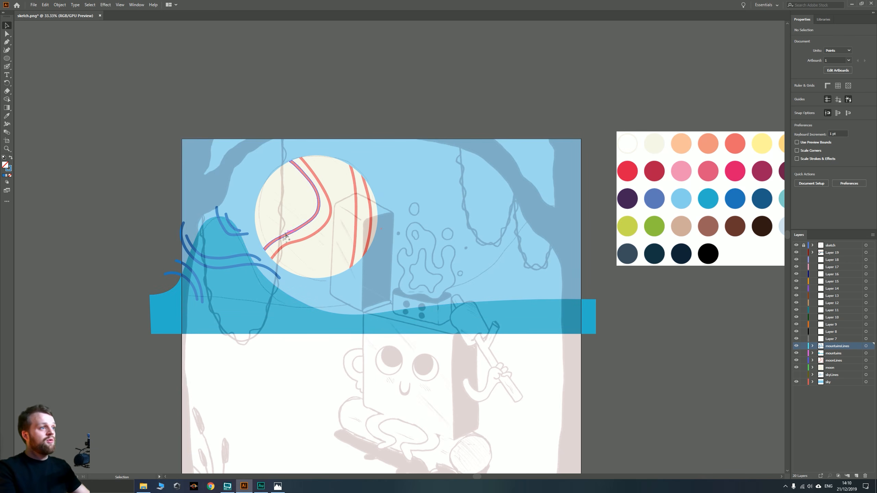
pyautogui.click(182, 279)
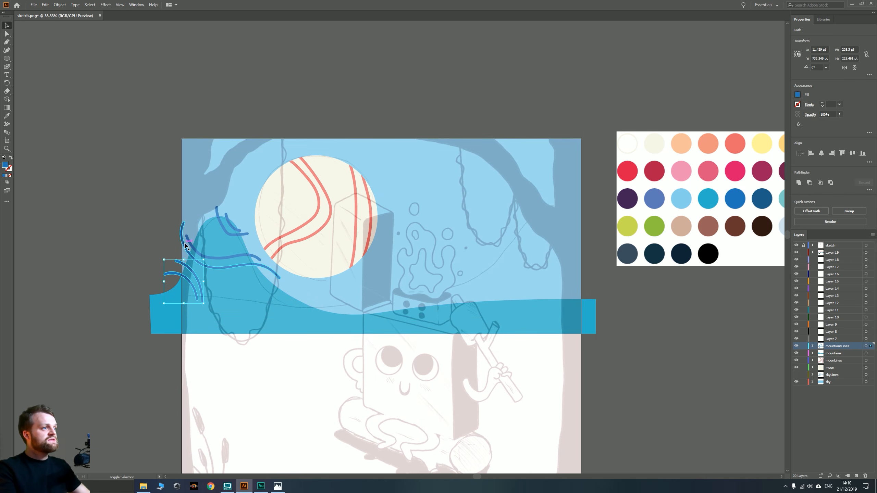
pyautogui.keyDown('shift'); pyautogui.click(225, 215); pyautogui.keyUp('shift')
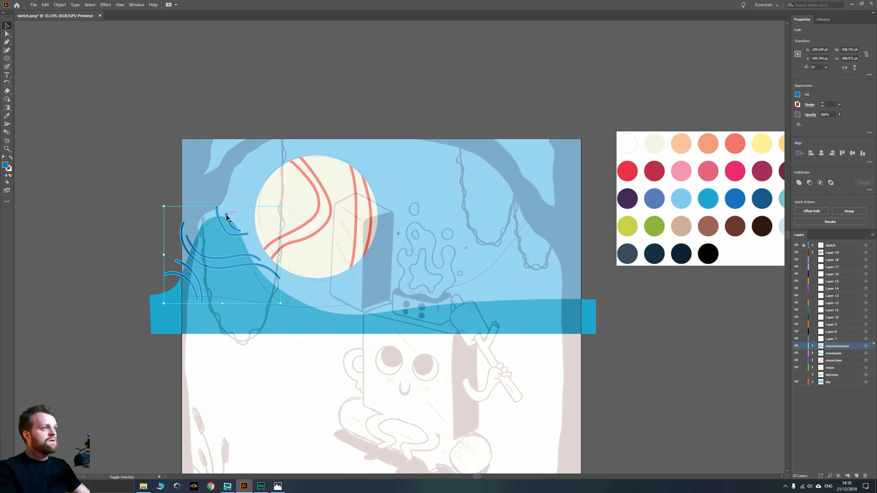
pyautogui.rightClick(226, 216)
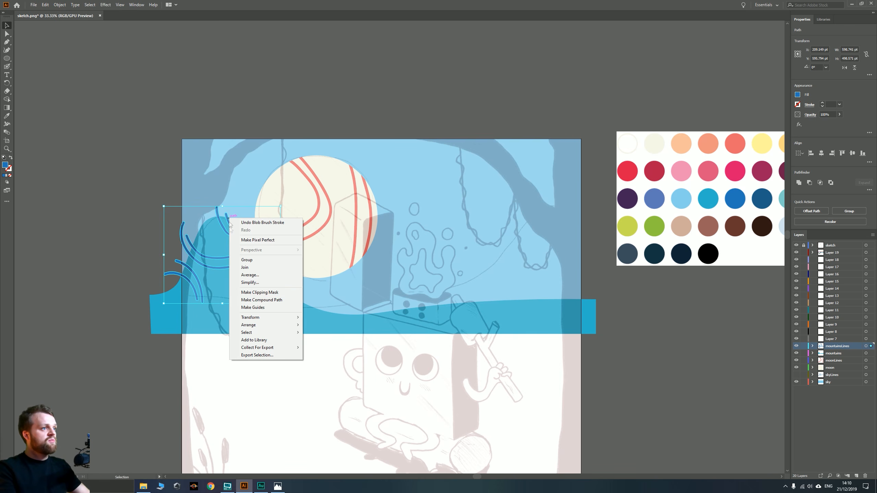
pyautogui.click(263, 300)
pyautogui.click(150, 219)
# Duplicate the mountain shape onto the mountainsLines layer, in front of the contour lines
pyautogui.click(236, 324)
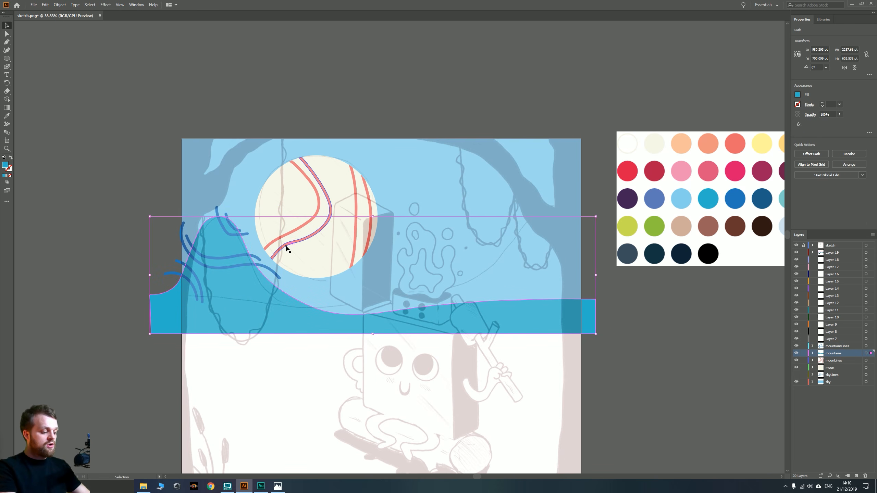
pyautogui.press('a')
pyautogui.press('v')
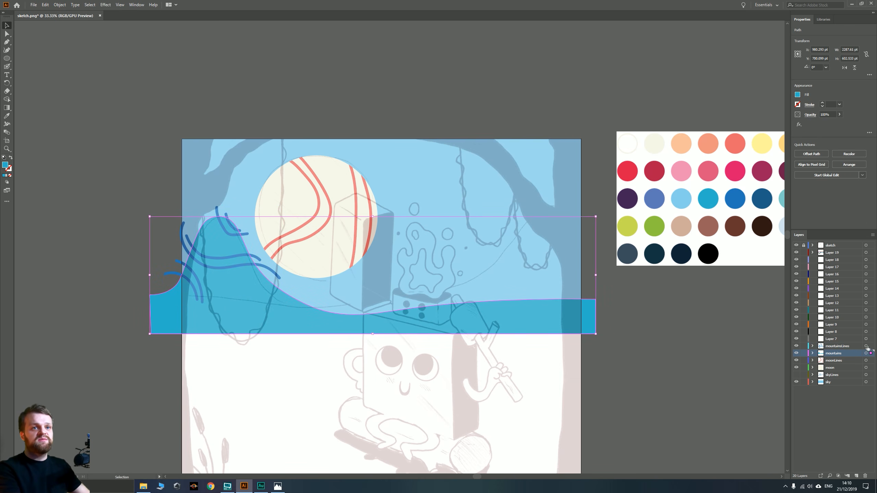
pyautogui.moveTo(867, 348); pyautogui.dragTo(870, 346)
pyautogui.click(155, 228)
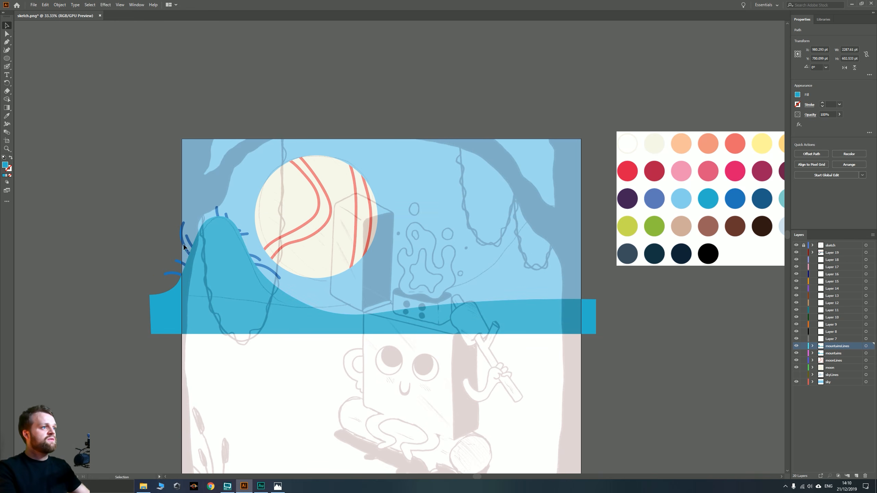
# Trim the contour lines to the mountain's outline by intersecting the compound path with the duplicated mountain shape
pyautogui.keyDown('shift'); pyautogui.click(184, 247); pyautogui.keyUp('shift')
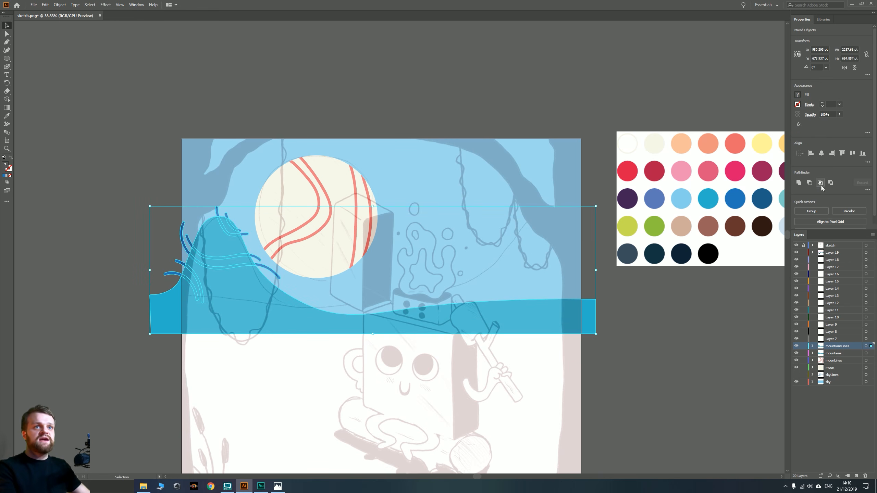
pyautogui.click(820, 183)
pyautogui.press('i')
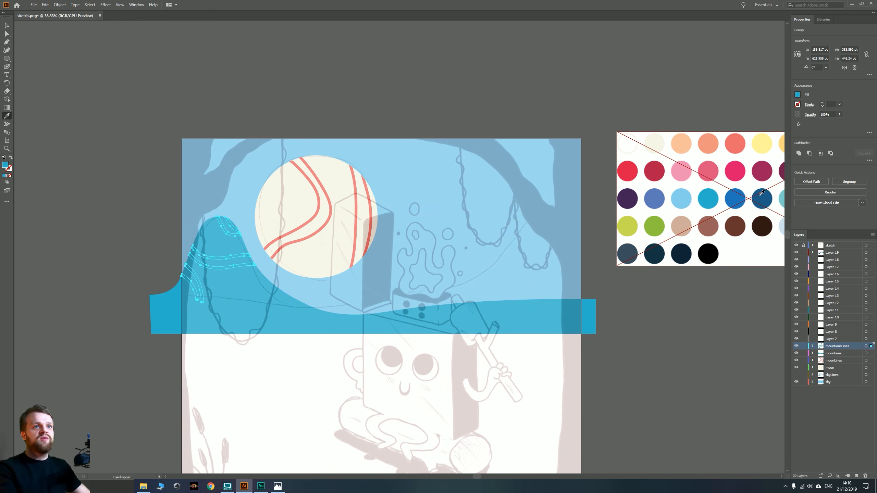
# Recolour the trimmed mountain contour lines with the dark blue swatch from the palette and deselect them
pyautogui.click(760, 195)
pyautogui.press('v')
pyautogui.click(118, 236)
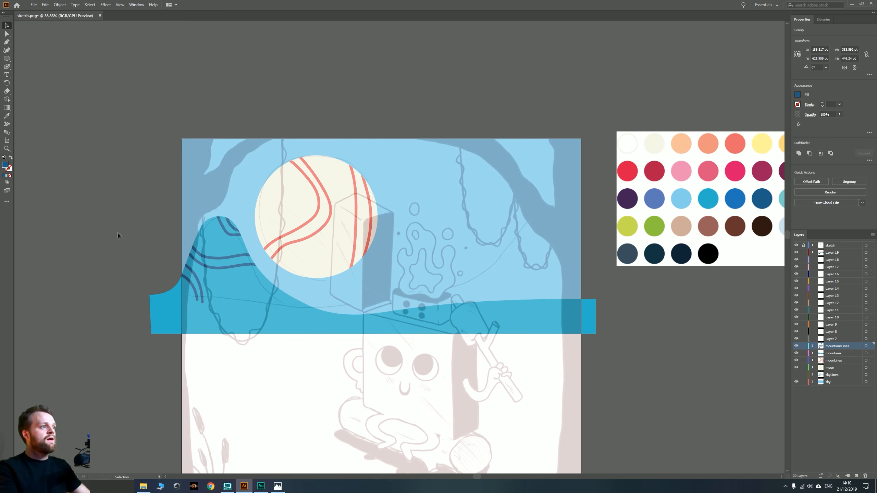
# Rename Layer 7 as foreGround and Layer 8 as foreGroundLines
pyautogui.moveTo(281, 327); pyautogui.dragTo(232, 276)
pyautogui.scroll(-1, 249, 281)
pyautogui.moveTo(331, 279); pyautogui.dragTo(357, 281)
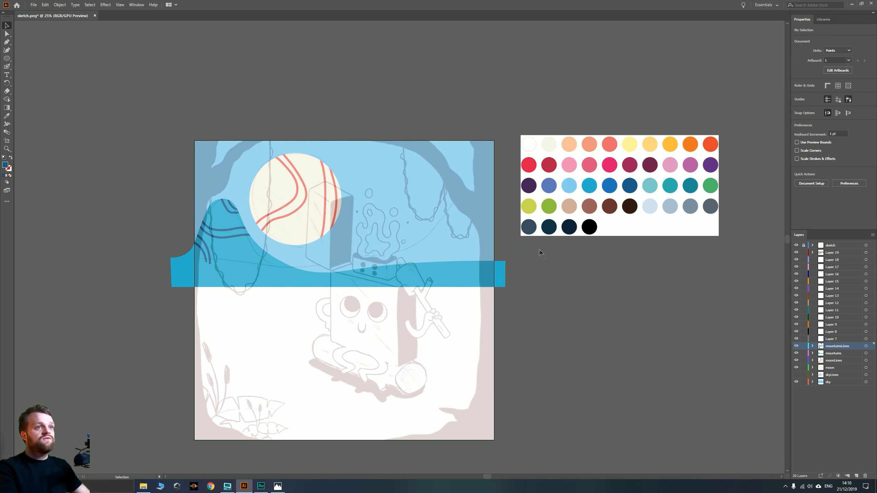
pyautogui.doubleClick(830, 339)
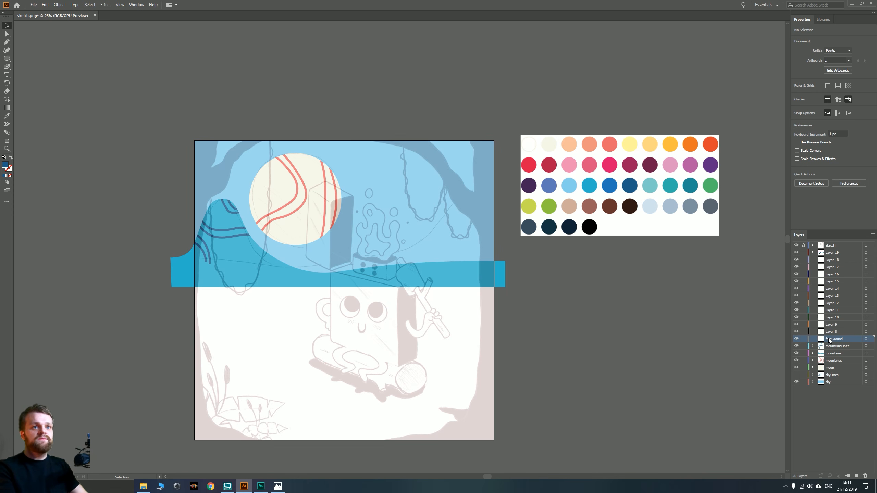
pyautogui.doubleClick(835, 331)
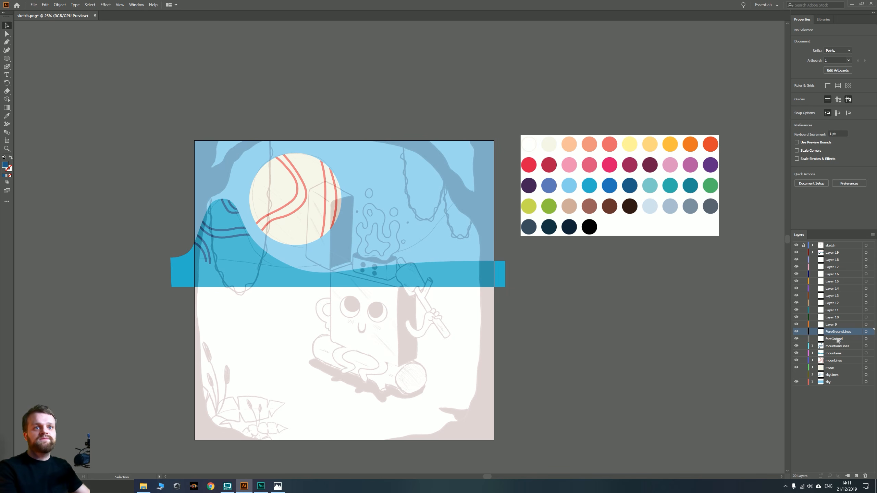
# Make the foreGround layer active and sample the medium blue palette swatch as the fill colour
pyautogui.click(837, 338)
pyautogui.click(576, 313)
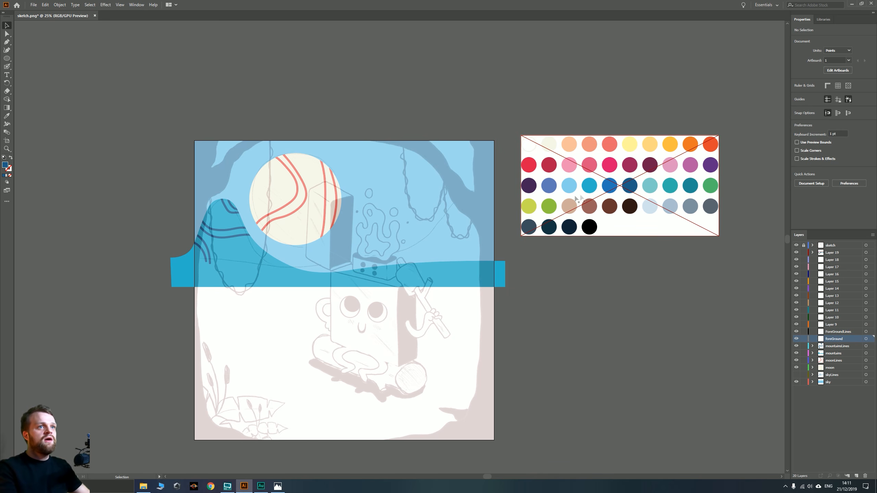
pyautogui.press('i')
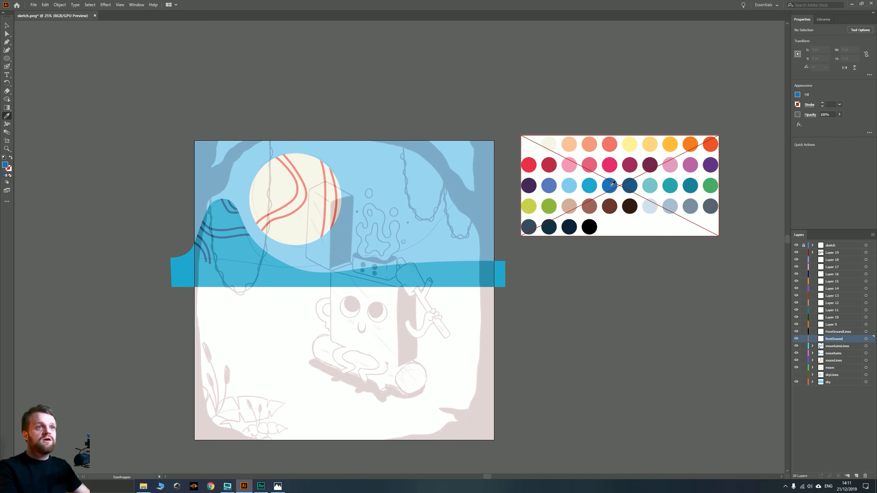
pyautogui.press('v')
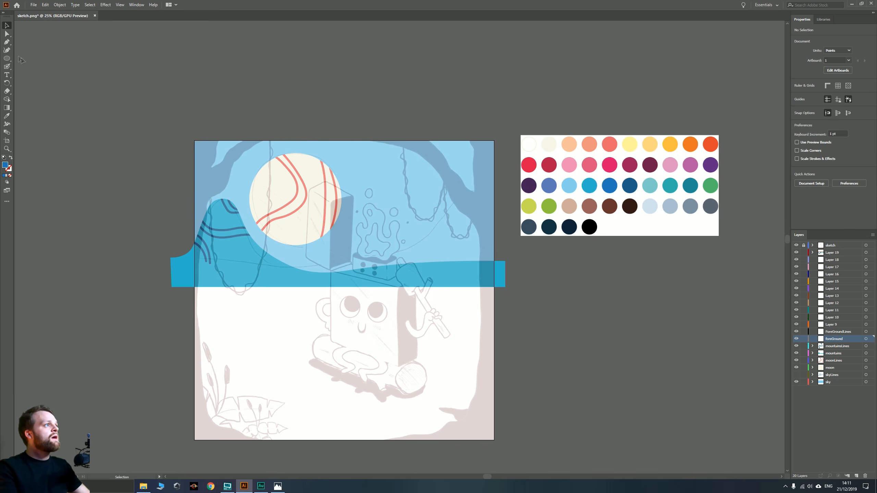
# Start the foreground outline with the Curvature tool, tracing the sketched horizon from beyond the artboard's left edge to the campfire
pyautogui.click(7, 50)
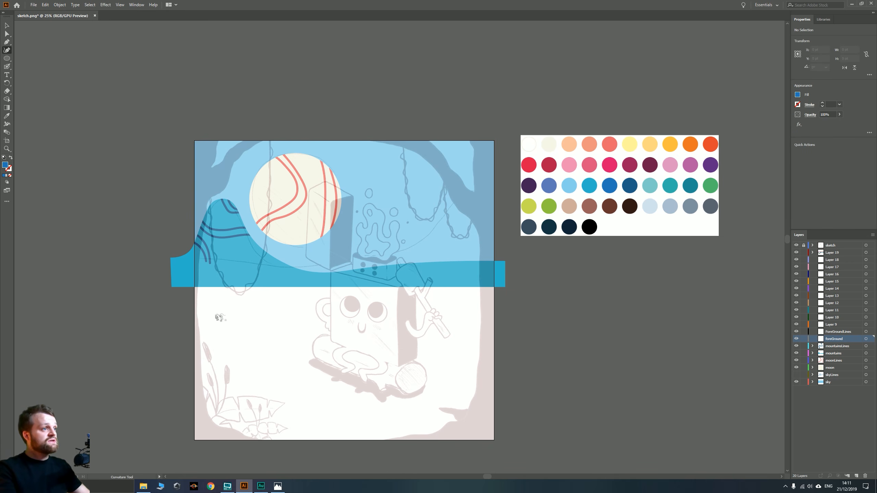
pyautogui.scroll(2, 216, 273)
pyautogui.moveTo(298, 296); pyautogui.dragTo(251, 328)
pyautogui.click(100, 289)
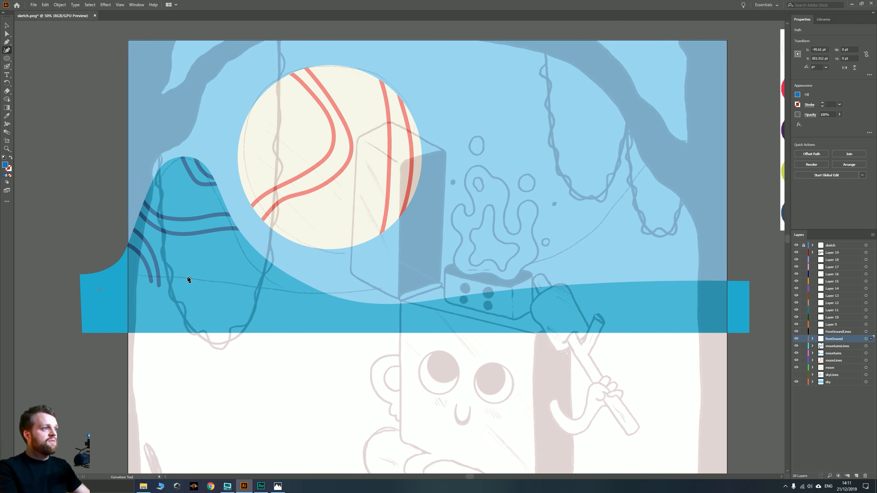
pyautogui.click(286, 290)
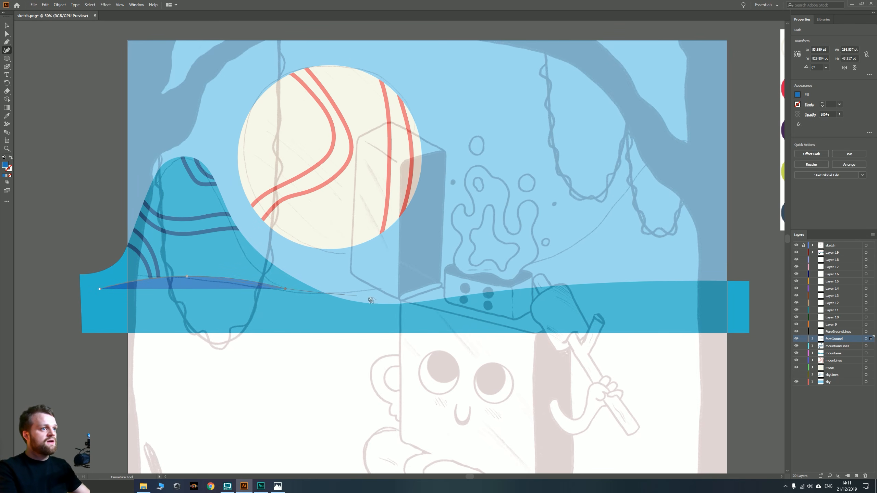
pyautogui.click(461, 288)
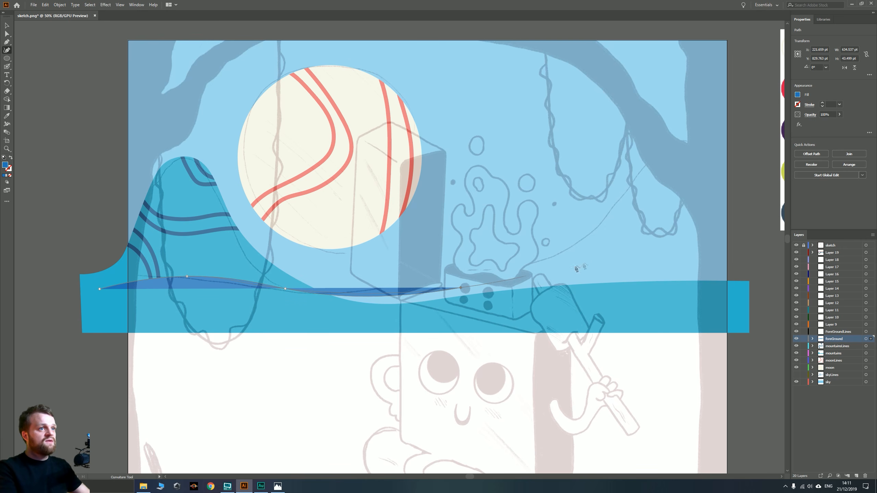
# Continue the foreground curve up the right-hand slope and over a rounded hilltop, ending just beyond the artboard's right edge
pyautogui.click(588, 235)
pyautogui.moveTo(605, 219); pyautogui.dragTo(439, 245)
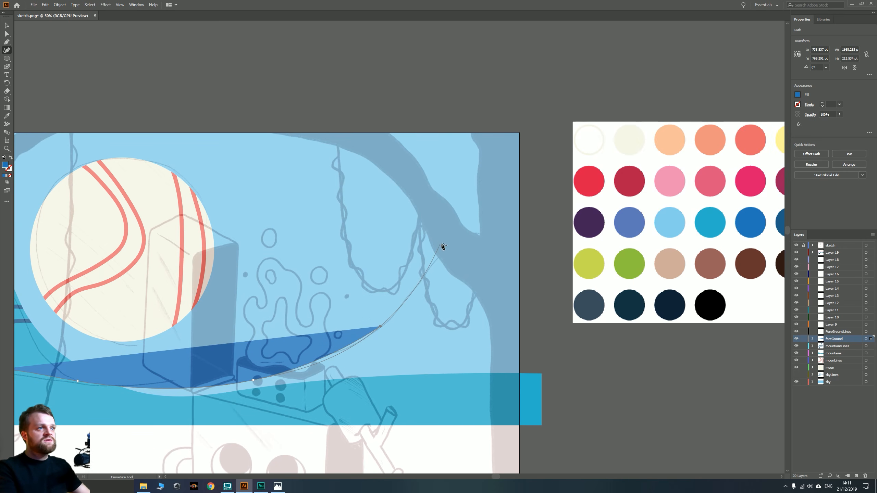
pyautogui.click(442, 244)
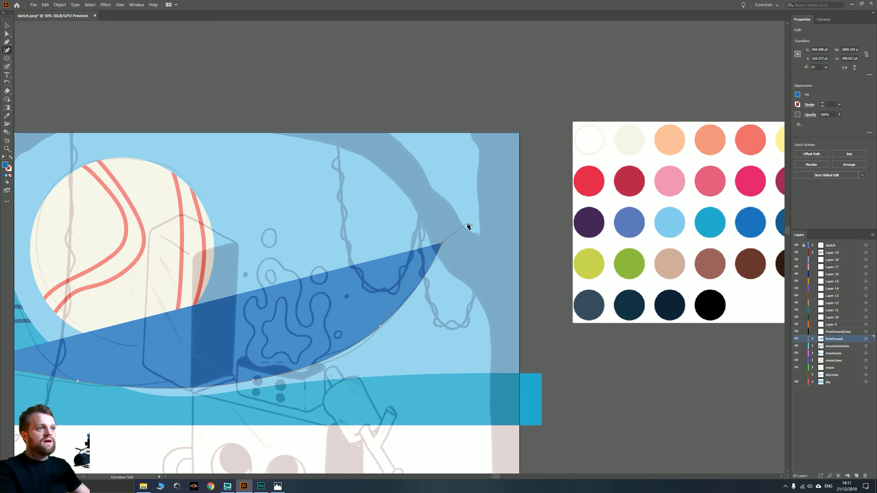
pyautogui.click(467, 224)
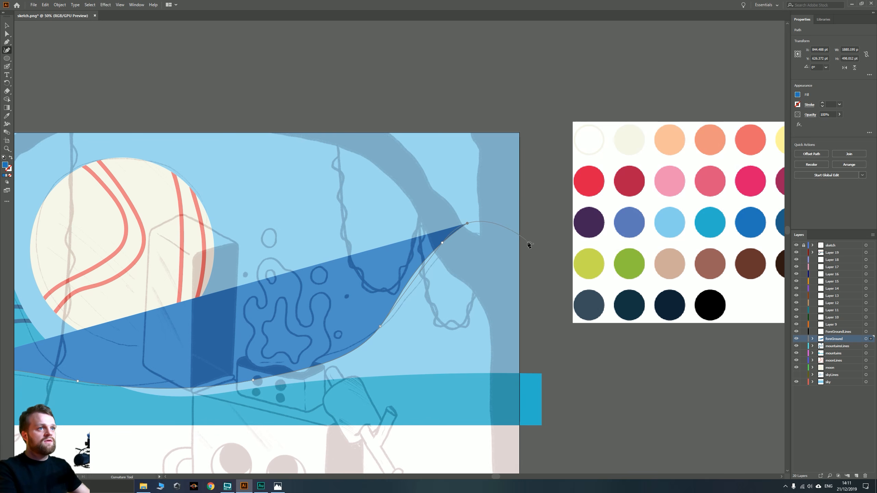
pyautogui.click(526, 233)
pyautogui.click(536, 255)
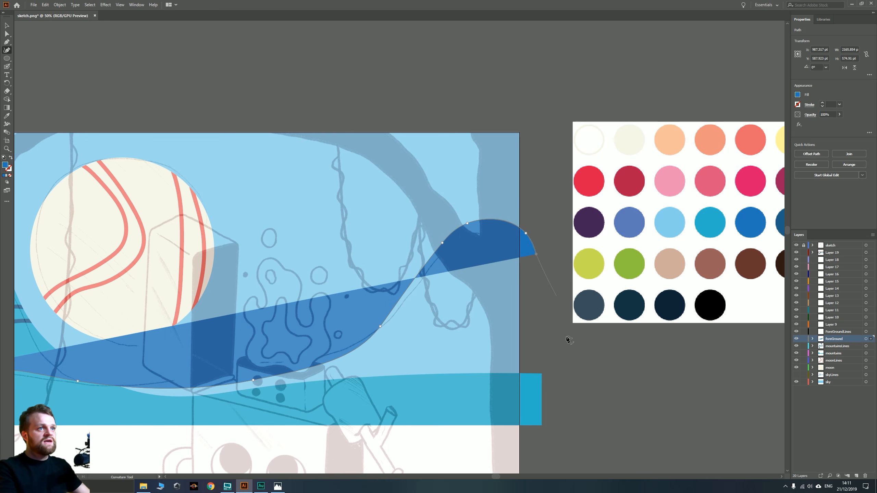
# Close the foreground shape with straight Pen segments around the artboard's lower corners back to its starting point, and deselect it
pyautogui.scroll(-2, 567, 340)
pyautogui.moveTo(568, 341); pyautogui.dragTo(541, 262)
pyautogui.press('p')
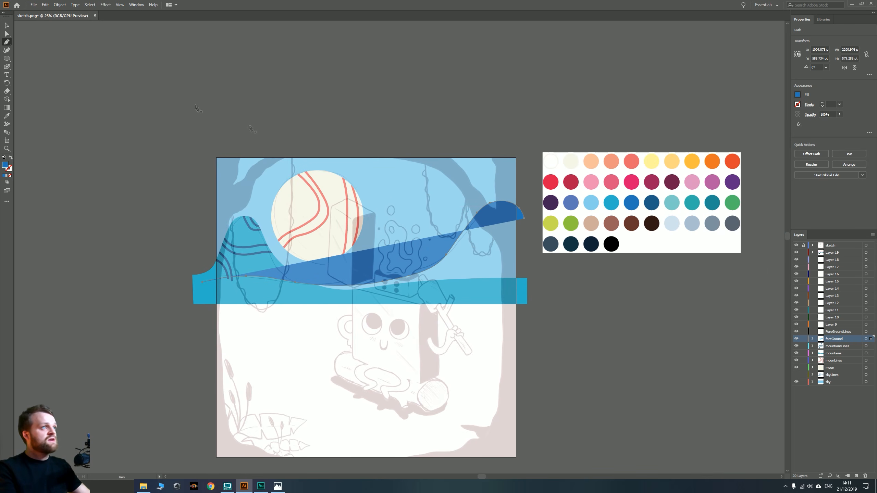
pyautogui.click(524, 219)
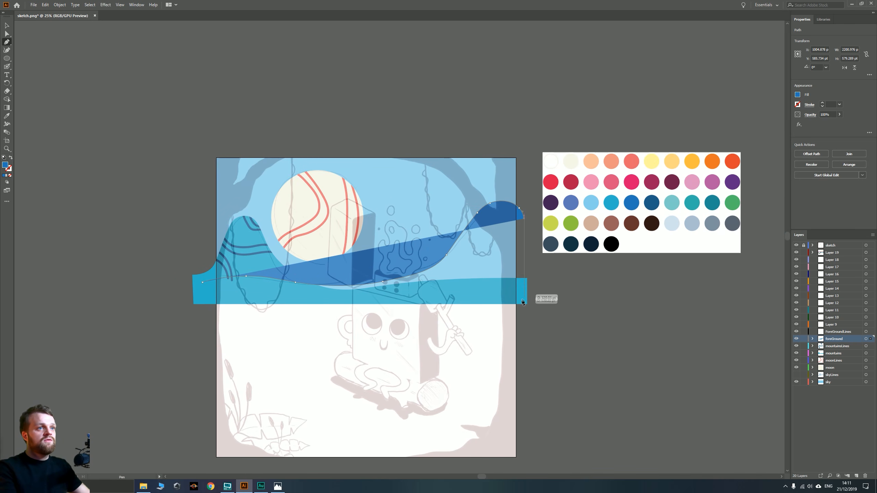
pyautogui.click(524, 461)
pyautogui.click(202, 460)
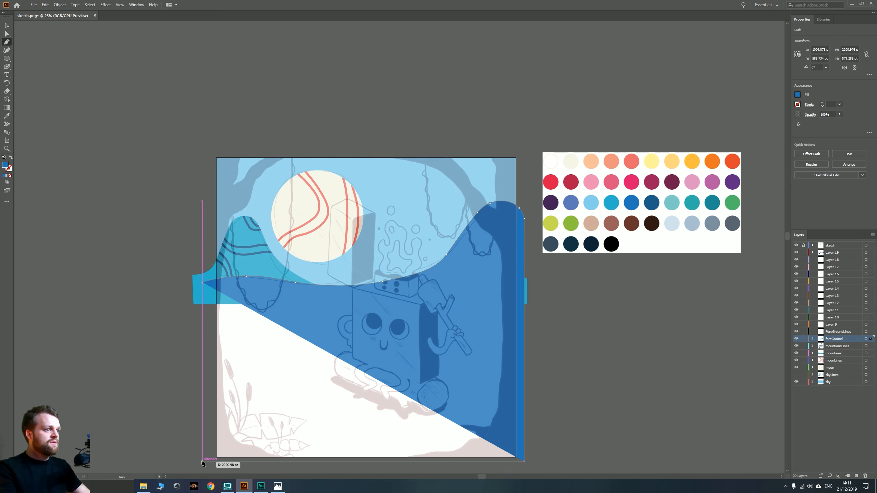
pyautogui.click(203, 283)
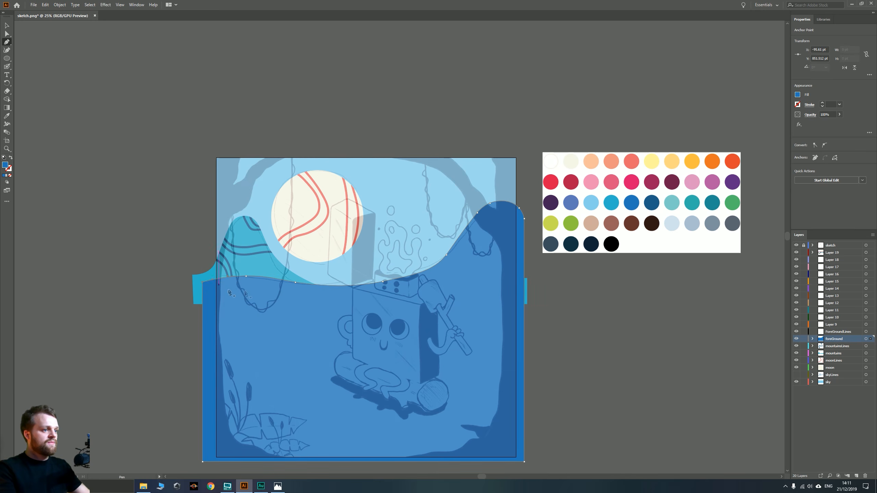
pyautogui.press('v')
pyautogui.click(108, 333)
# Make the foreGroundLines layer active and sample the dark blue palette swatch as the drawing colour
pyautogui.moveTo(177, 414); pyautogui.dragTo(134, 337)
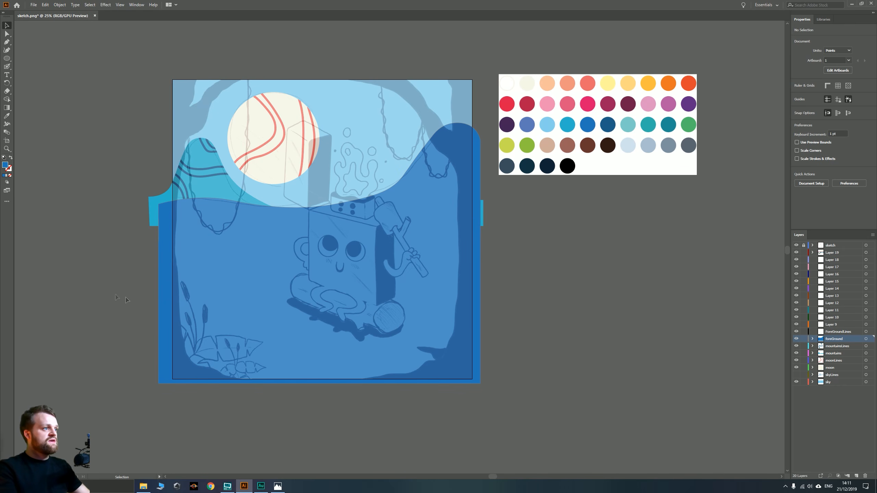
pyautogui.moveTo(161, 288); pyautogui.dragTo(179, 309)
pyautogui.click(385, 289)
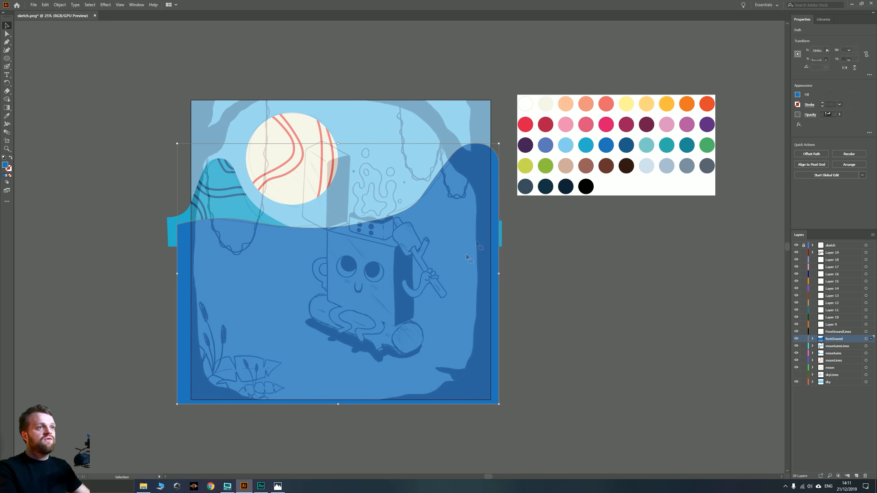
pyautogui.click(866, 333)
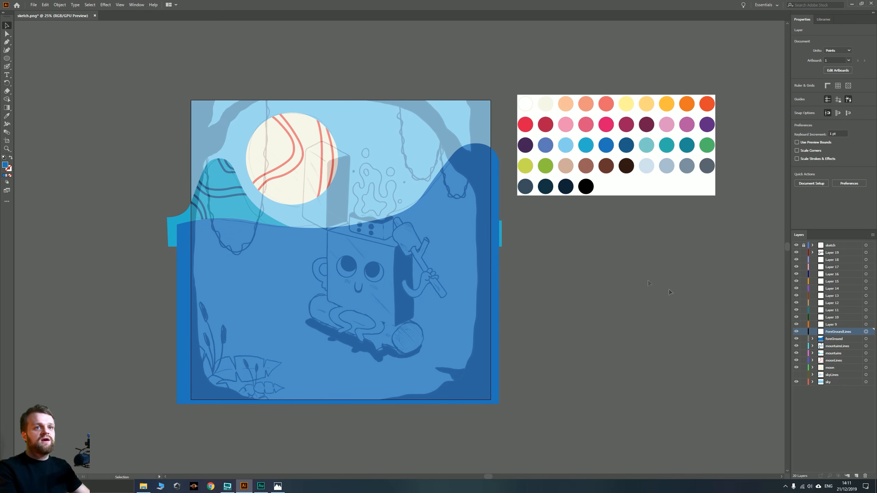
pyautogui.click(628, 147)
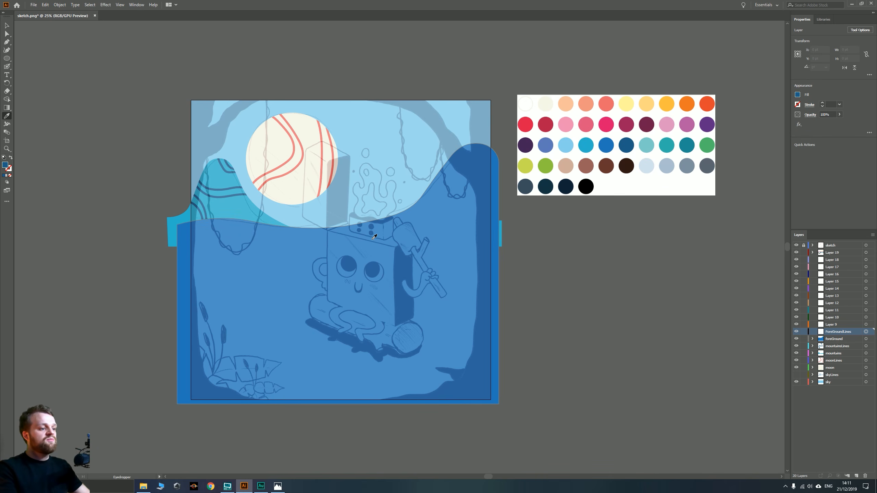
# Paint two roughly parallel wavy contour lines across the right-hand foreground hill with the Blob Brush
pyautogui.hotkey('shift', 'b')
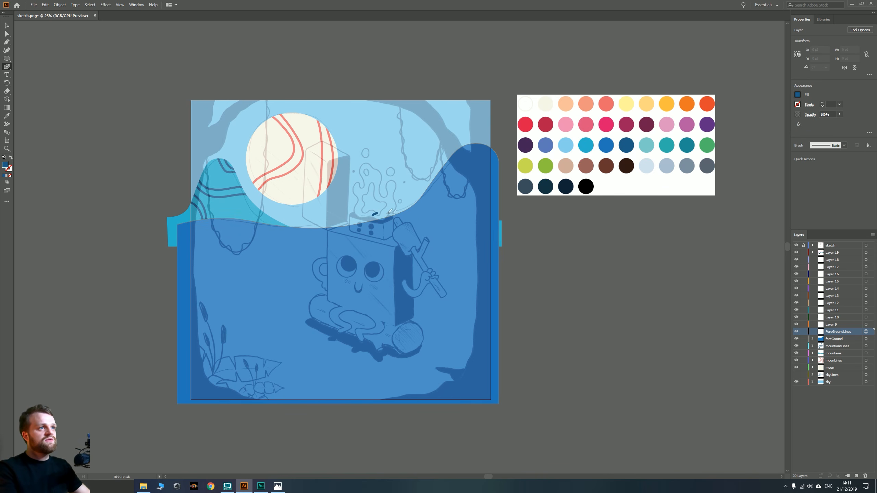
pyautogui.moveTo(492, 263); pyautogui.dragTo(507, 259)
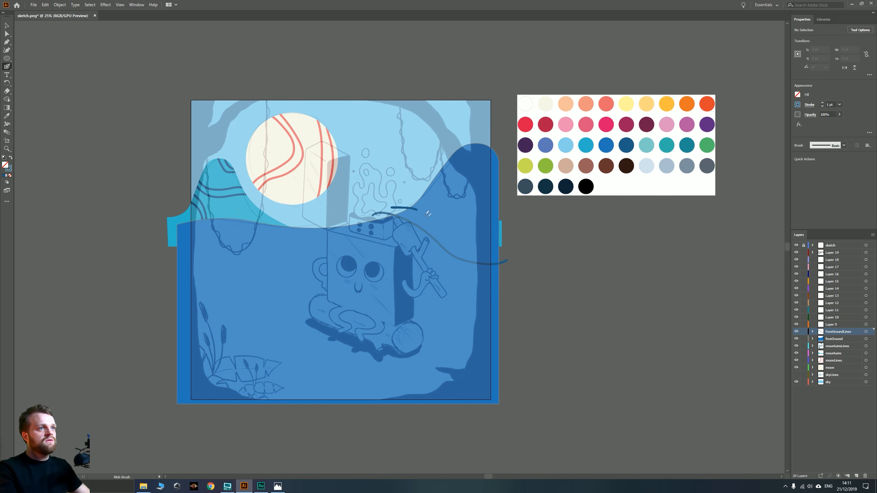
pyautogui.hotkey('ctrl', 'z')
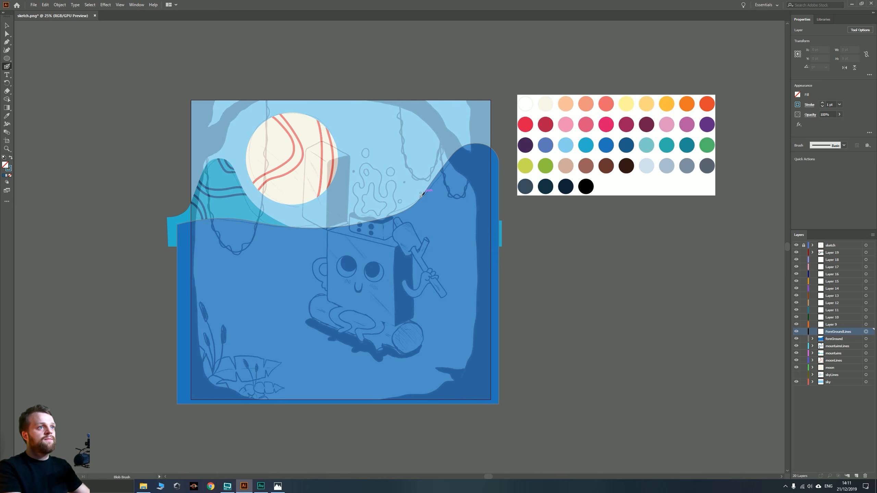
pyautogui.moveTo(469, 224); pyautogui.dragTo(504, 232)
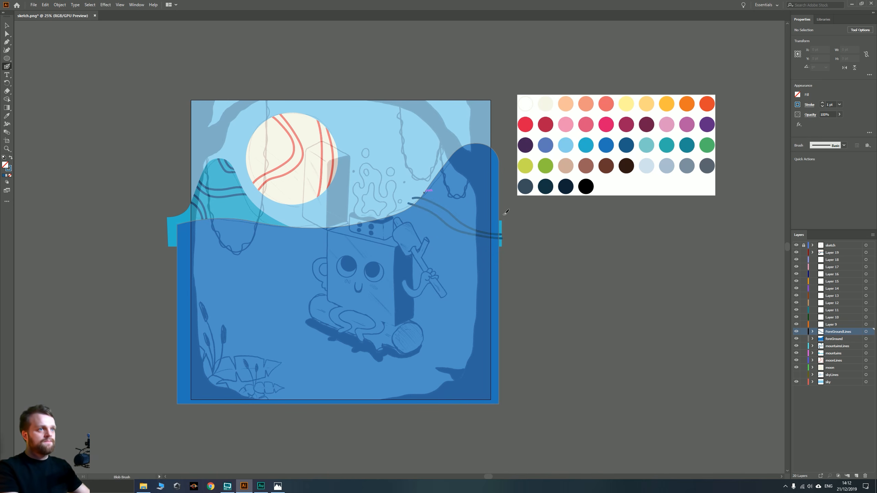
# Nudge the lower foreground contour line slightly down and right, rotate it slightly and deselect it
pyautogui.press('v')
pyautogui.click(437, 217)
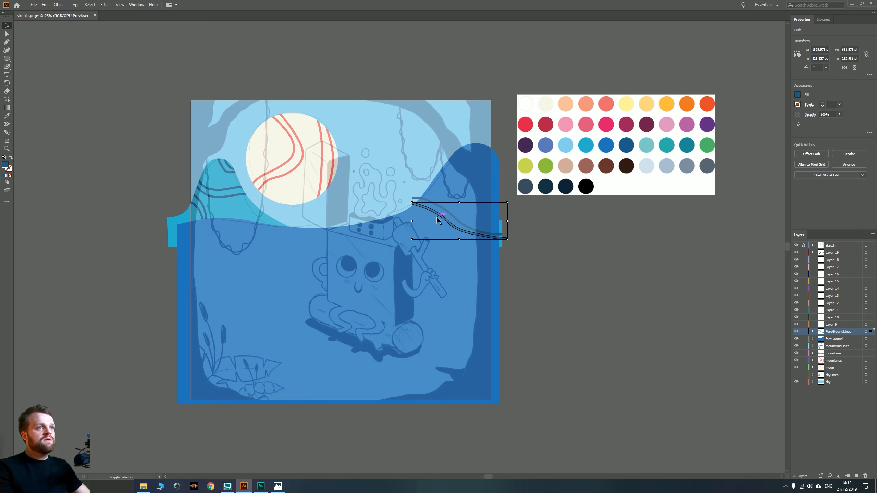
pyautogui.hotkey('shift', 'Down')
pyautogui.click(510, 242)
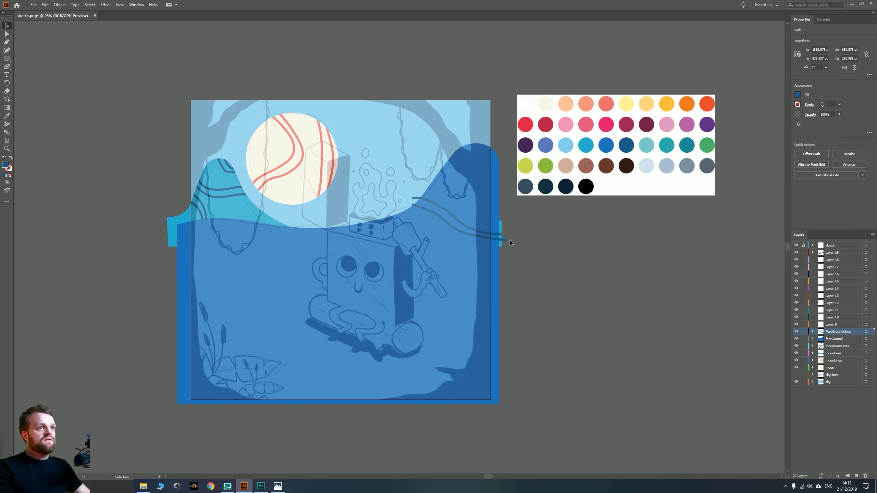
pyautogui.click(507, 240)
pyautogui.moveTo(510, 240); pyautogui.dragTo(512, 245)
pyautogui.click(539, 248)
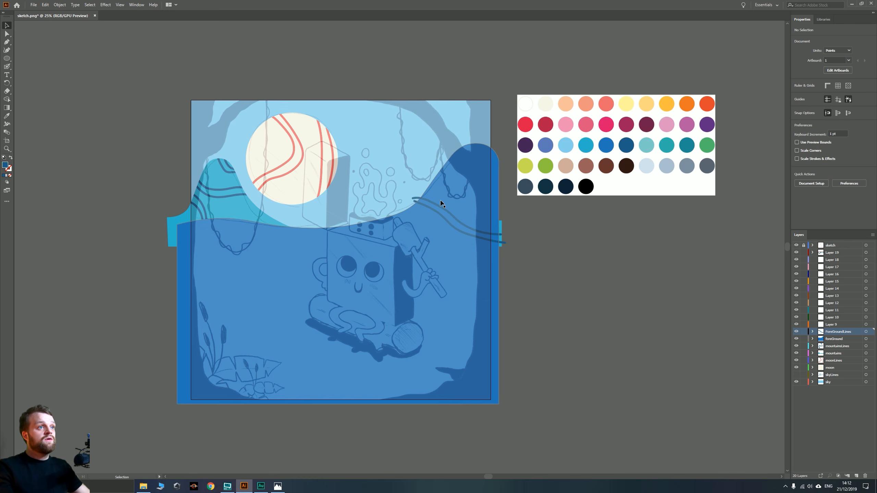
# Select both foreground contour lines and combine them into one compound path
pyautogui.click(428, 202)
pyautogui.keyDown('shift'); pyautogui.click(427, 206); pyautogui.keyUp('shift')
pyautogui.rightClick(427, 207)
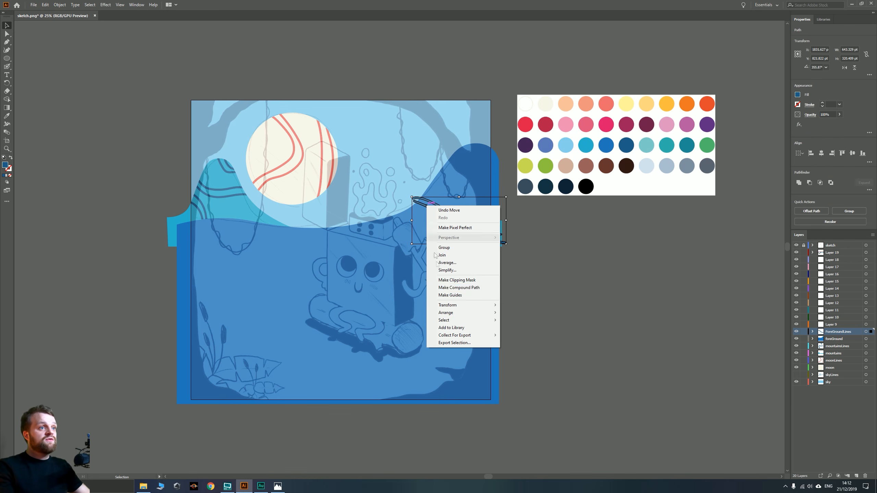
pyautogui.click(449, 290)
# Duplicate the foreground shape in place onto the foreGroundLines layer and add the contour lines' compound path to the selection
pyautogui.press('a')
pyautogui.click(482, 279)
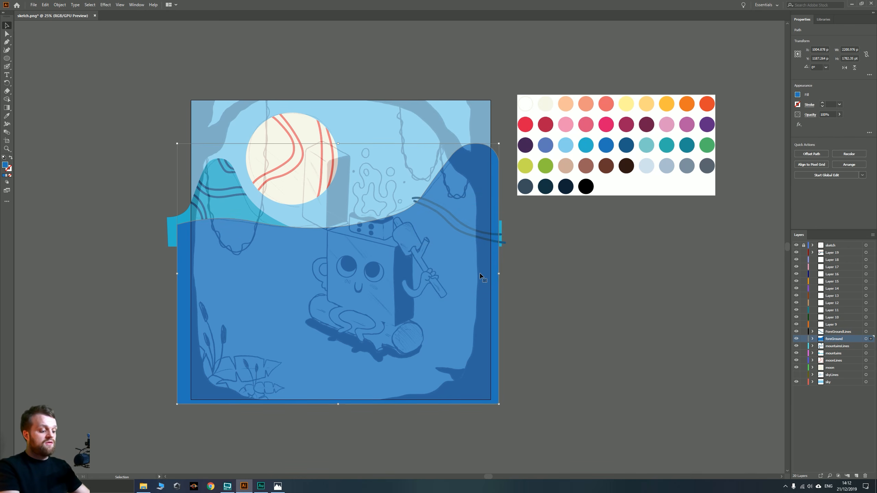
pyautogui.click(865, 331)
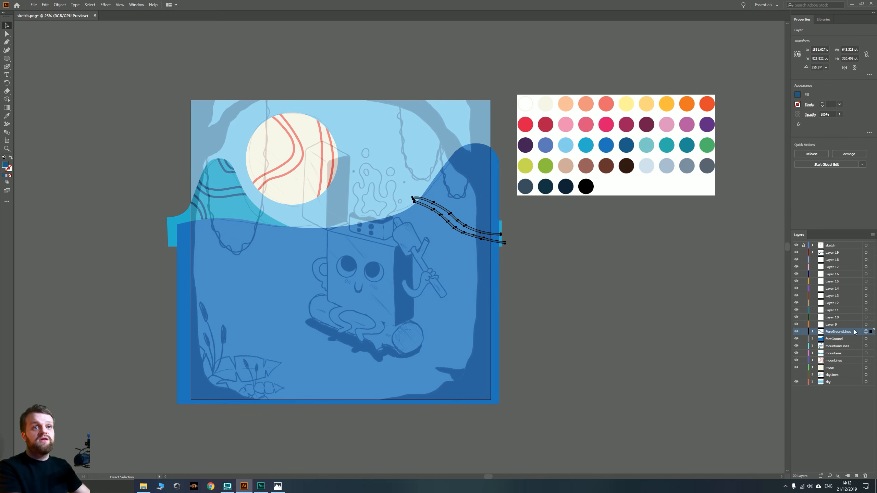
pyautogui.hotkey('ctrl', 'f')
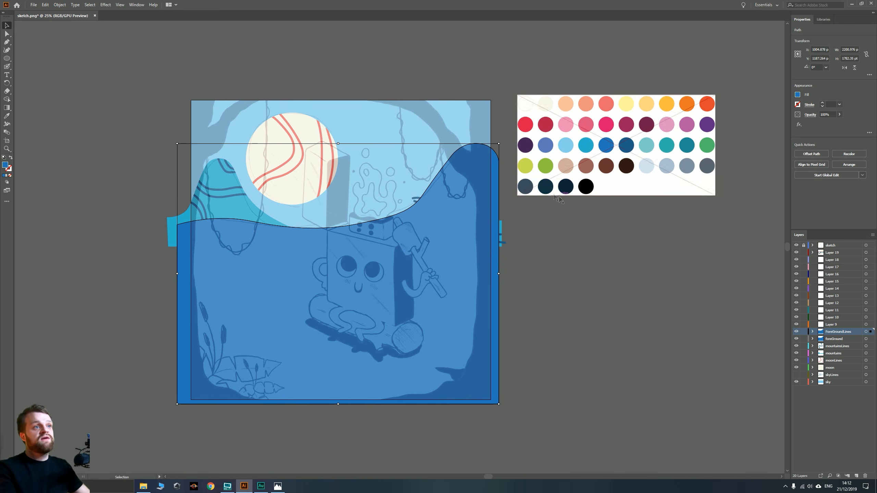
pyautogui.keyDown('shift'); pyautogui.click(416, 198); pyautogui.keyUp('shift')
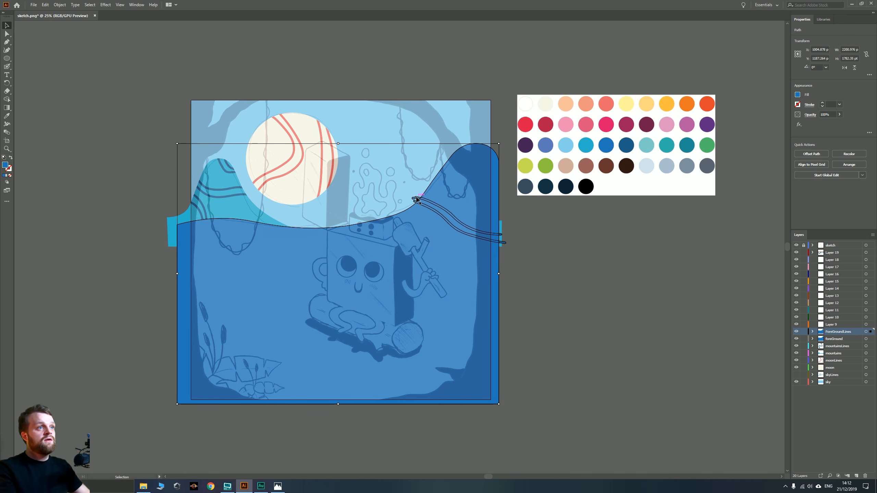
# Crop the two contour lines to the foreground hill's outline, colour them dark blue from the palette and deselect them
pyautogui.rightClick(446, 197)
pyautogui.click(476, 256)
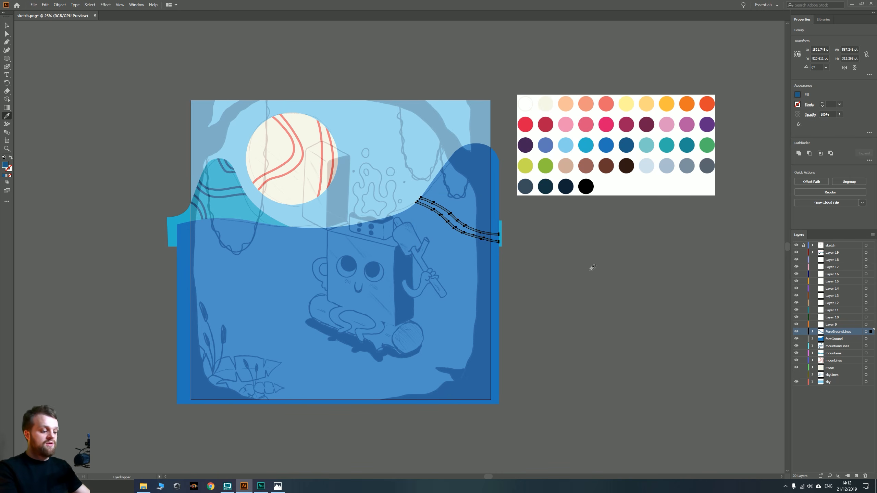
pyautogui.click(614, 314)
pyautogui.scroll(-1, 609, 315)
pyautogui.moveTo(605, 316); pyautogui.dragTo(575, 341)
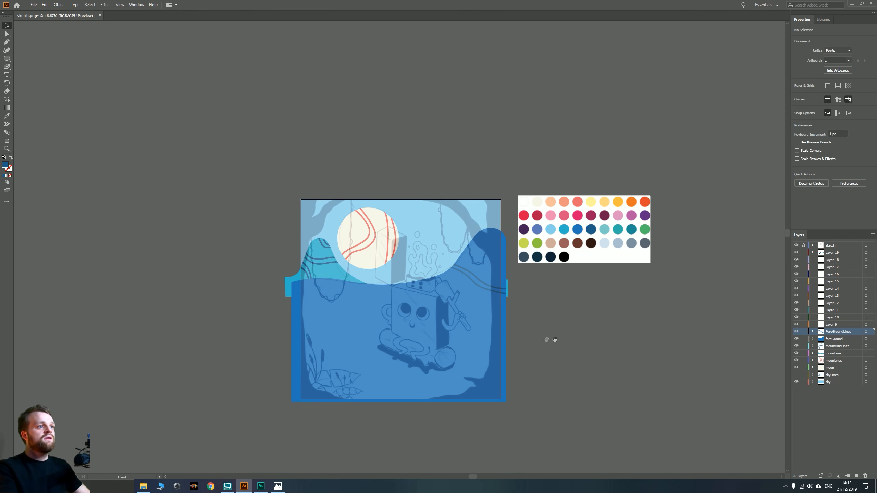
# Rename Layer 17 as trees
pyautogui.scroll(1, 455, 342)
pyautogui.moveTo(455, 342)
pyautogui.mouseDown()
pyautogui.moveTo(436, 347)
pyautogui.moveTo(455, 343)
pyautogui.mouseUp()
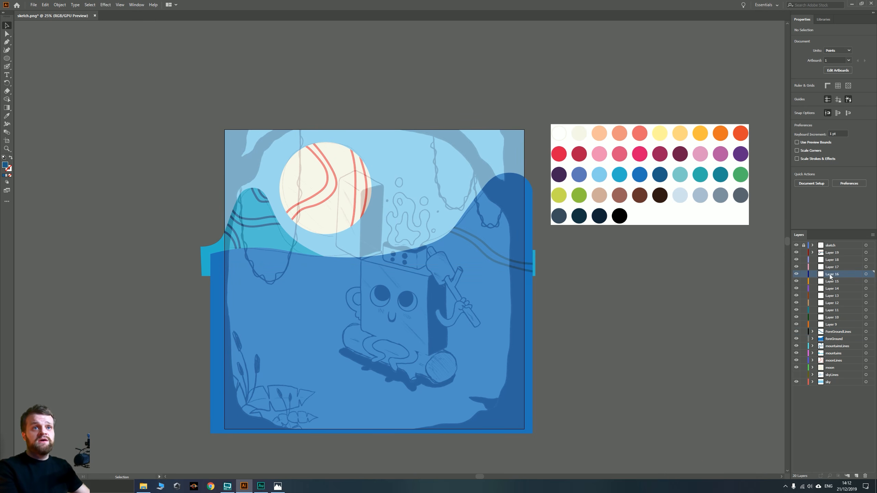
pyautogui.doubleClick(832, 268)
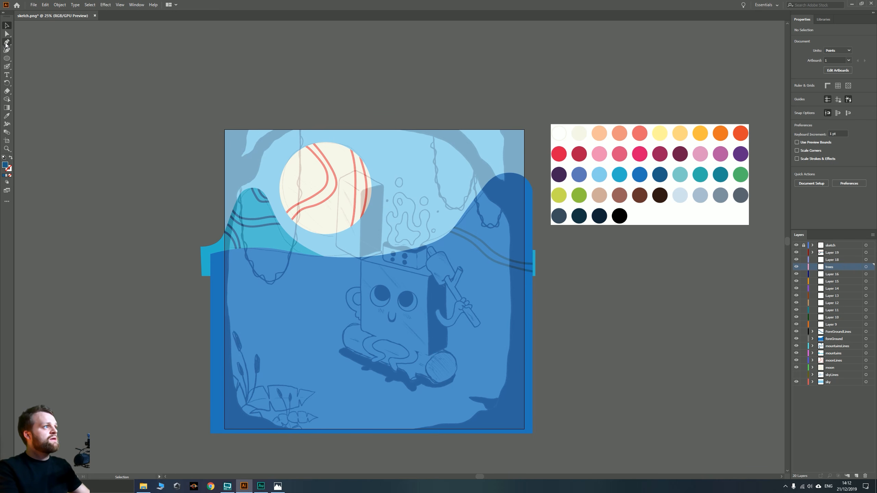
# Start a dark blue Pen path above the artboard and trace the left tree's trunk edge down to the branch fork
pyautogui.scroll(5, 247, 145)
pyautogui.moveTo(190, 177); pyautogui.dragTo(235, 267)
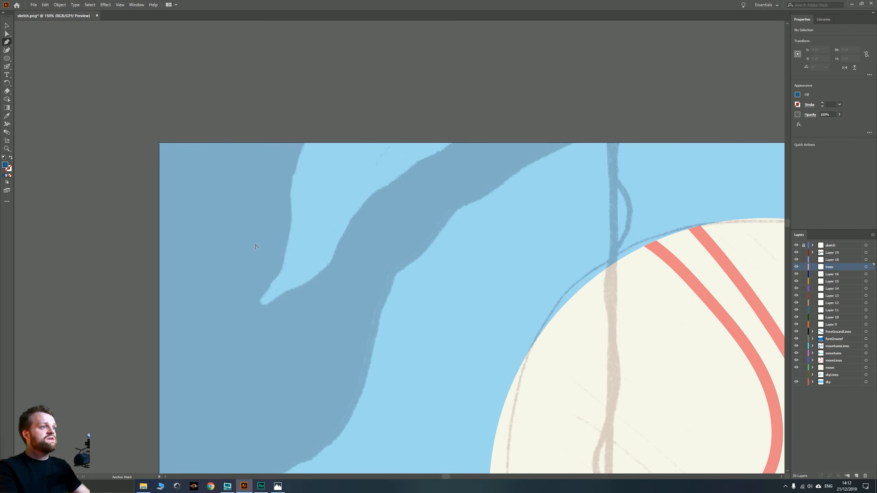
pyautogui.scroll(-1, 256, 241)
pyautogui.moveTo(256, 230); pyautogui.dragTo(311, 276)
pyautogui.click(357, 205)
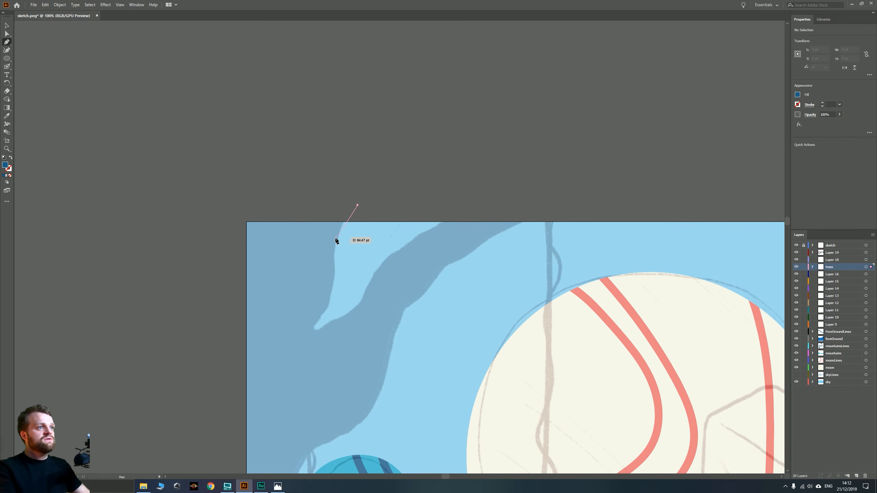
pyautogui.click(336, 272)
pyautogui.click(328, 305)
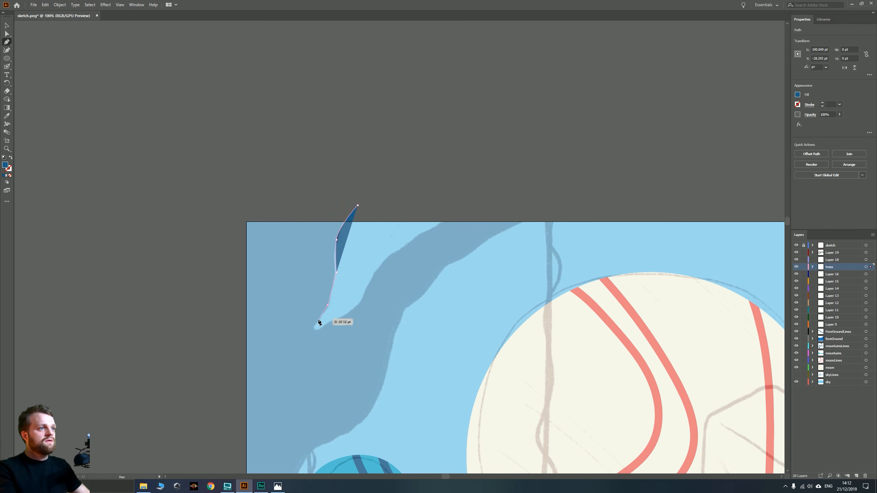
pyautogui.moveTo(313, 329); pyautogui.dragTo(324, 324)
# Trace the upper edge of the left tree's branch from the fork to just above the artboard
pyautogui.click(349, 314)
pyautogui.click(367, 294)
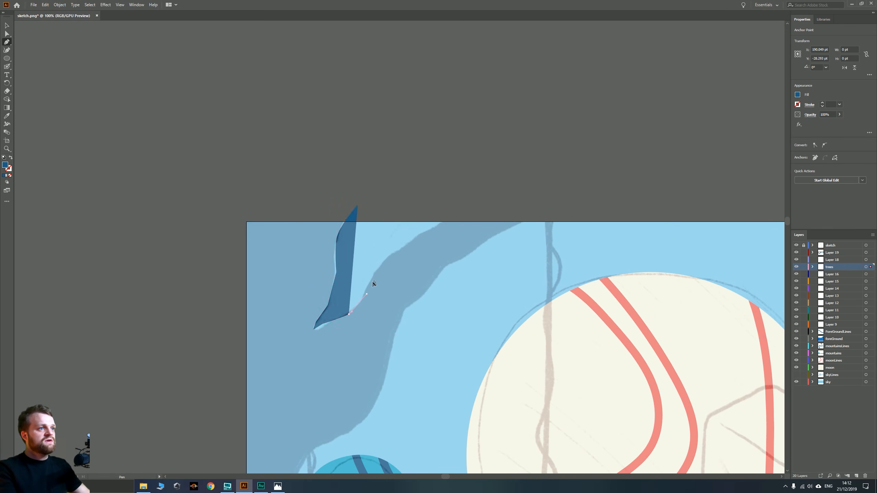
pyautogui.click(379, 266)
pyautogui.click(421, 238)
pyautogui.click(433, 228)
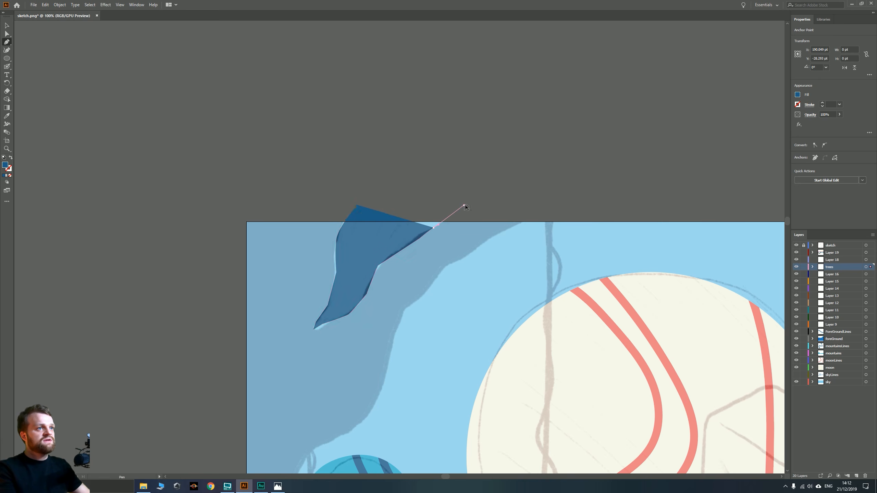
pyautogui.click(463, 205)
# Cap the branch end above the artboard and trace the upper part of its underside back toward the trunk
pyautogui.click(538, 213)
pyautogui.click(495, 235)
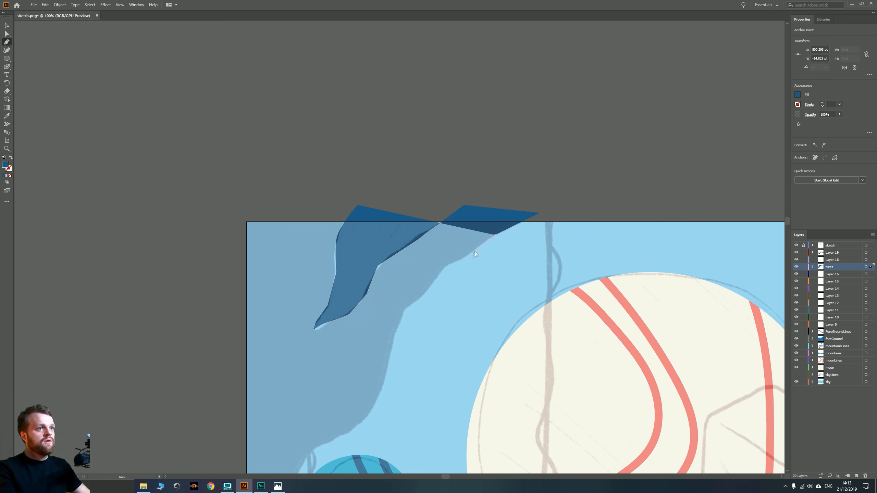
pyautogui.click(476, 250)
pyautogui.click(449, 266)
pyautogui.click(417, 296)
pyautogui.click(413, 300)
pyautogui.click(396, 323)
pyautogui.click(388, 347)
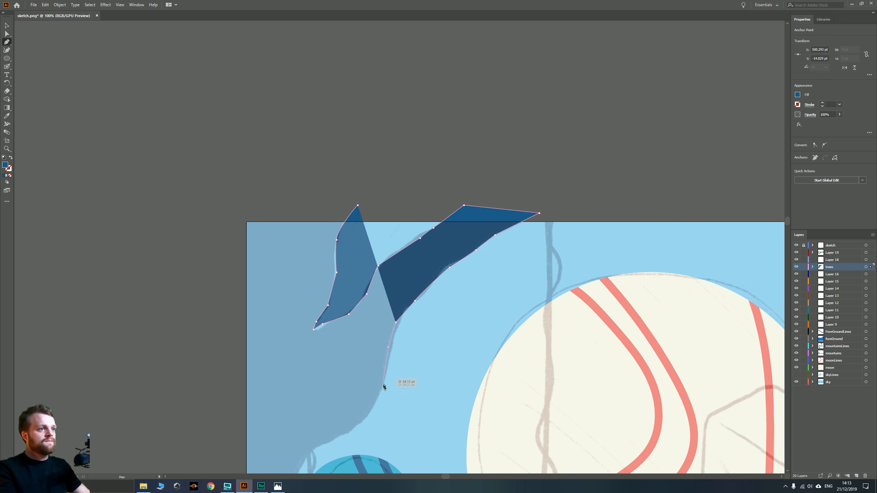
# Continue the tree outline along the branch's lower curve to where it meets the trunk beside the mountain
pyautogui.moveTo(381, 392); pyautogui.dragTo(377, 401)
pyautogui.click(351, 430)
pyautogui.press('space')
pyautogui.moveTo(291, 433); pyautogui.dragTo(276, 271)
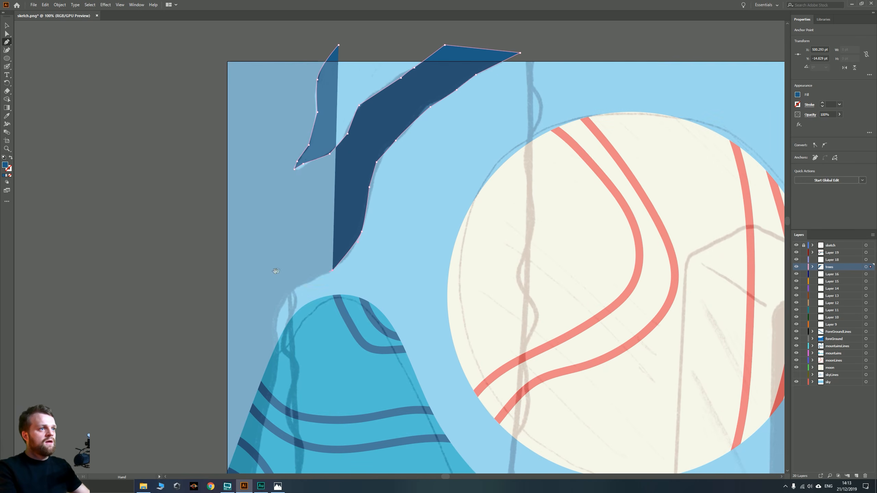
pyautogui.click(294, 287)
pyautogui.click(281, 306)
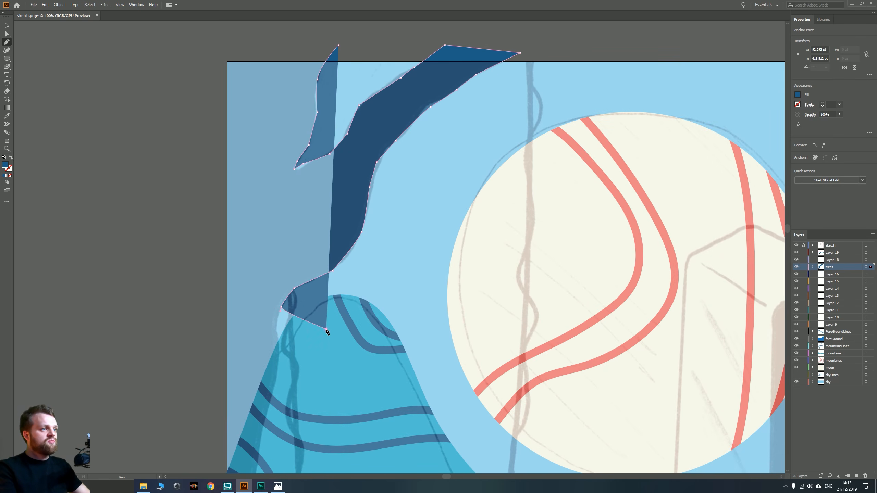
pyautogui.click(256, 380)
pyautogui.hotkey('ctrl', 'z')
pyautogui.hotkey('ctrl', 'z')
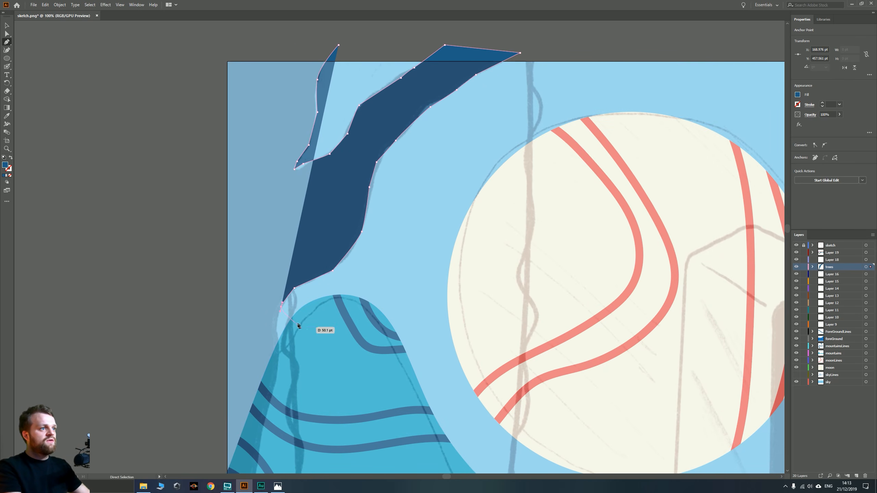
pyautogui.moveTo(345, 325); pyautogui.dragTo(358, 362)
pyautogui.moveTo(321, 395); pyautogui.dragTo(320, 395)
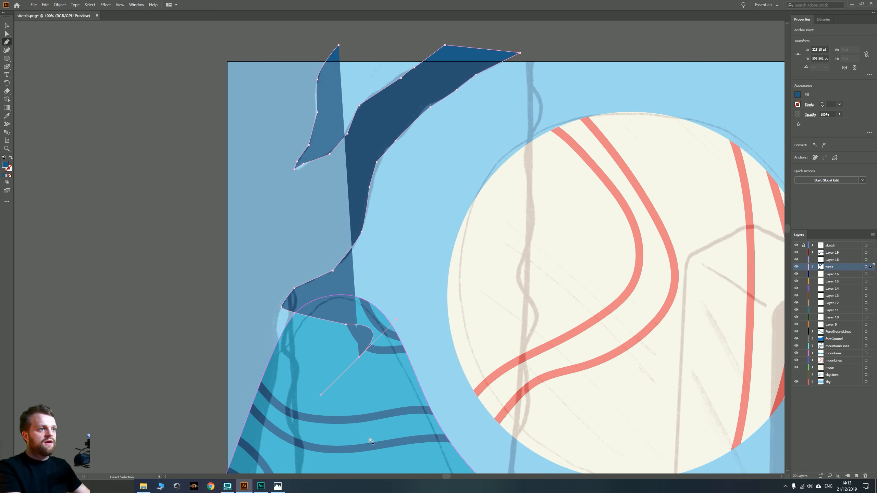
pyautogui.hotkey('ctrl', 'z')
pyautogui.hotkey('ctrl', 'z')
# Trace the left trunk's inner edge down past the mountain and into the foreground hill
pyautogui.moveTo(285, 361); pyautogui.dragTo(286, 246)
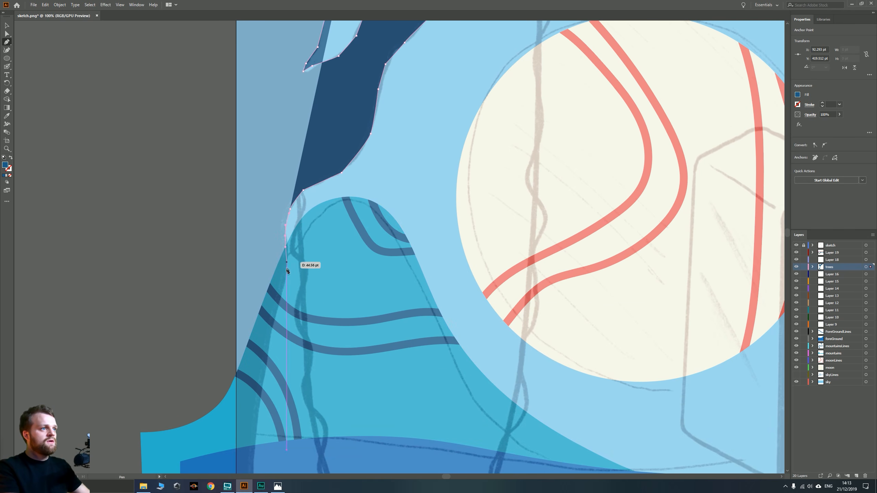
pyautogui.moveTo(282, 292); pyautogui.dragTo(279, 305)
pyautogui.moveTo(266, 349); pyautogui.dragTo(263, 361)
pyautogui.moveTo(257, 394); pyautogui.dragTo(293, 208)
pyautogui.moveTo(280, 401); pyautogui.dragTo(279, 412)
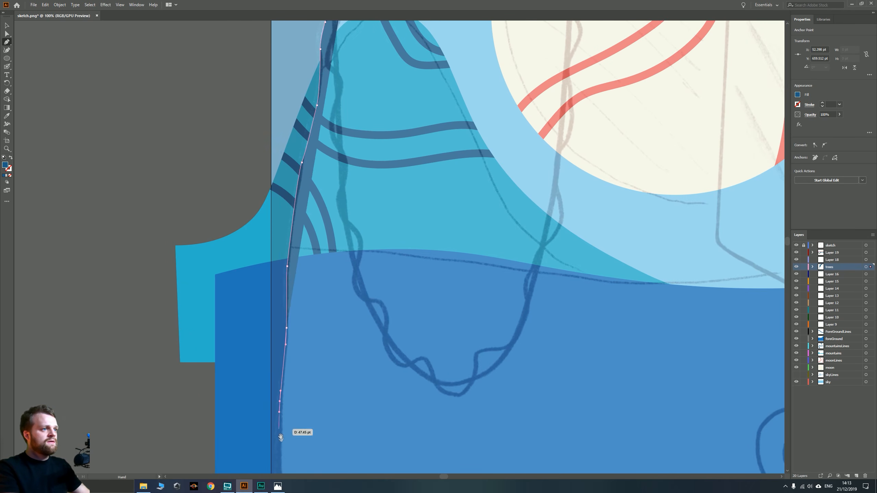
# Trace the lower trunk's inner edge down past the cattails to the start of the root curve
pyautogui.moveTo(283, 451); pyautogui.dragTo(280, 254)
pyautogui.moveTo(282, 292); pyautogui.dragTo(284, 300)
pyautogui.moveTo(289, 366); pyautogui.dragTo(290, 388)
pyautogui.moveTo(294, 427); pyautogui.dragTo(265, 222)
pyautogui.moveTo(267, 280); pyautogui.dragTo(268, 299)
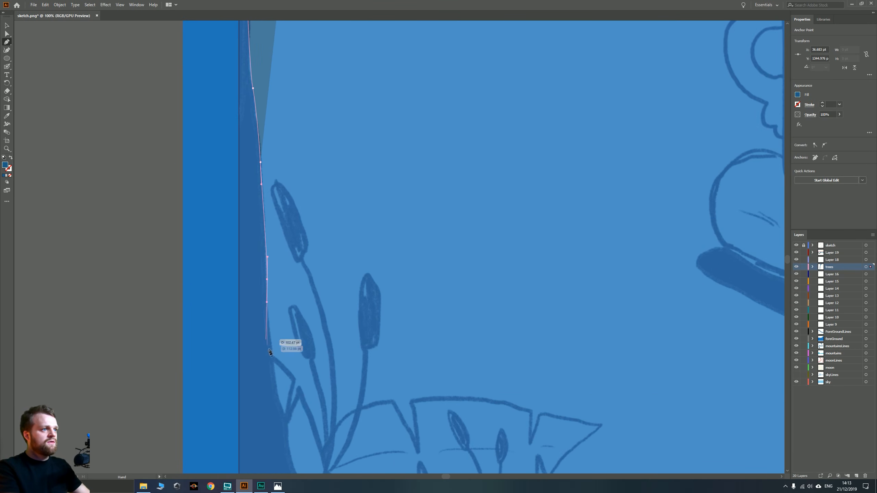
pyautogui.moveTo(276, 383); pyautogui.dragTo(289, 435)
pyautogui.click(291, 455)
# Trace the root's curve beneath the corner plants and extend the path to a point below the artboard
pyautogui.moveTo(324, 459); pyautogui.dragTo(190, 220)
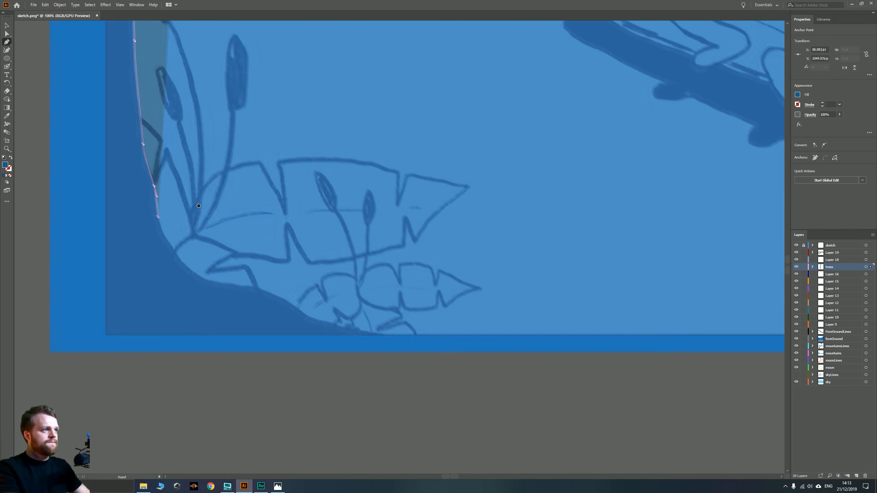
pyautogui.moveTo(195, 279); pyautogui.dragTo(294, 305)
pyautogui.moveTo(314, 319); pyautogui.dragTo(322, 324)
pyautogui.moveTo(385, 335); pyautogui.dragTo(391, 338)
pyautogui.click(434, 361)
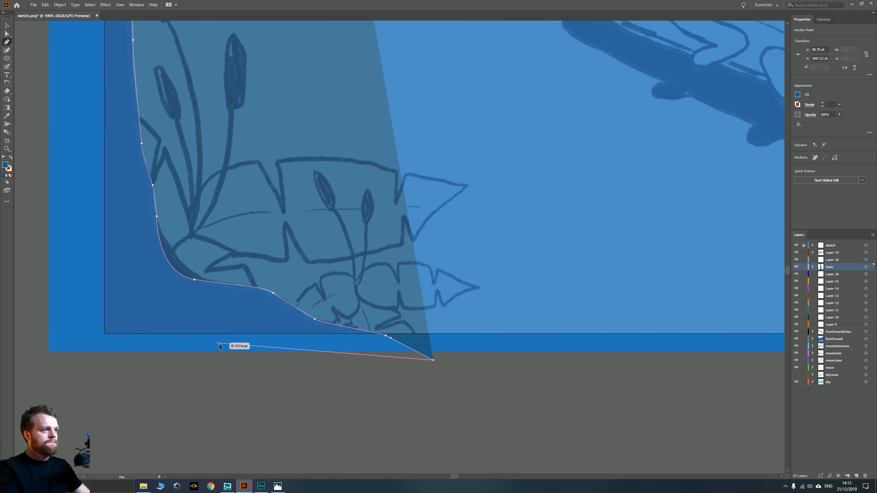
# Close the left tree shape with corner points outside the artboard's lower and upper left corners, and deselect it
pyautogui.scroll(-3, 222, 343)
pyautogui.moveTo(221, 343); pyautogui.dragTo(392, 382)
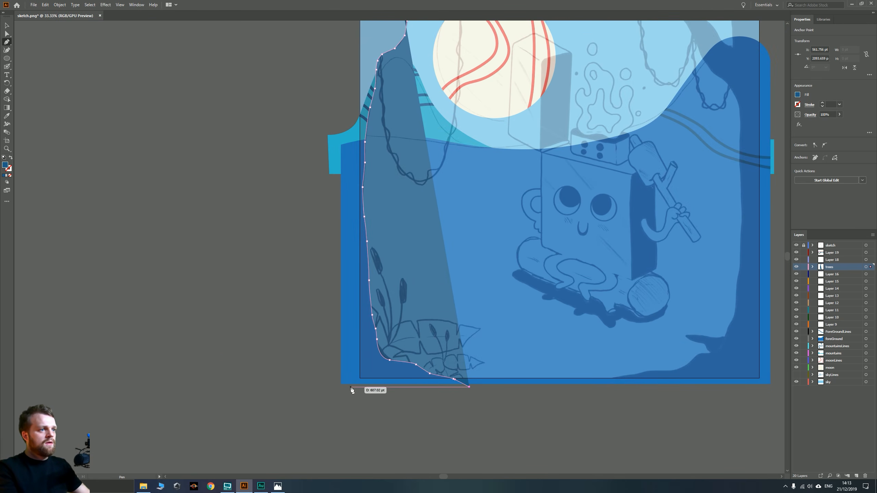
pyautogui.click(351, 387)
pyautogui.moveTo(353, 83); pyautogui.dragTo(297, 322)
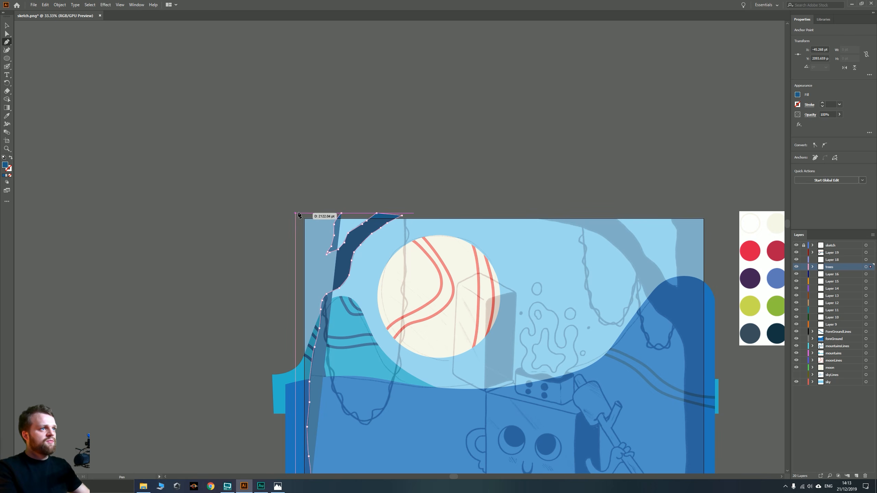
pyautogui.click(295, 213)
pyautogui.click(342, 214)
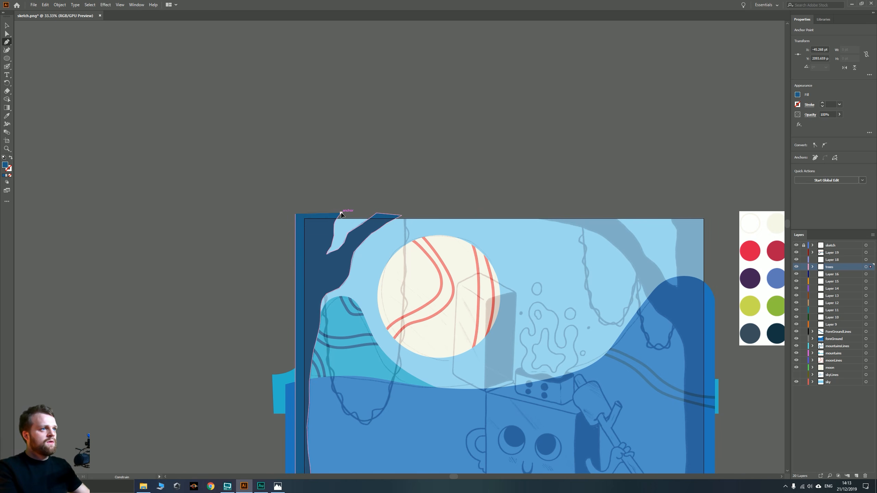
pyautogui.moveTo(481, 456); pyautogui.dragTo(291, 273)
pyautogui.press('v')
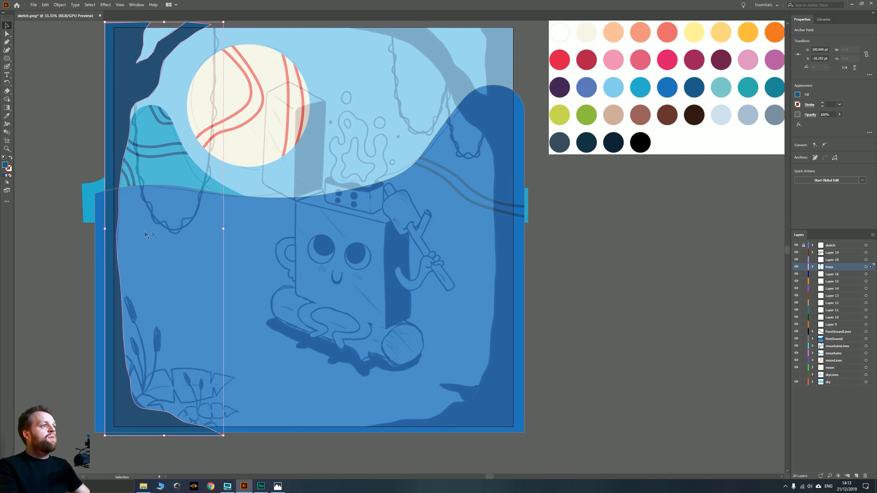
pyautogui.click(85, 81)
pyautogui.moveTo(124, 107); pyautogui.dragTo(195, 170)
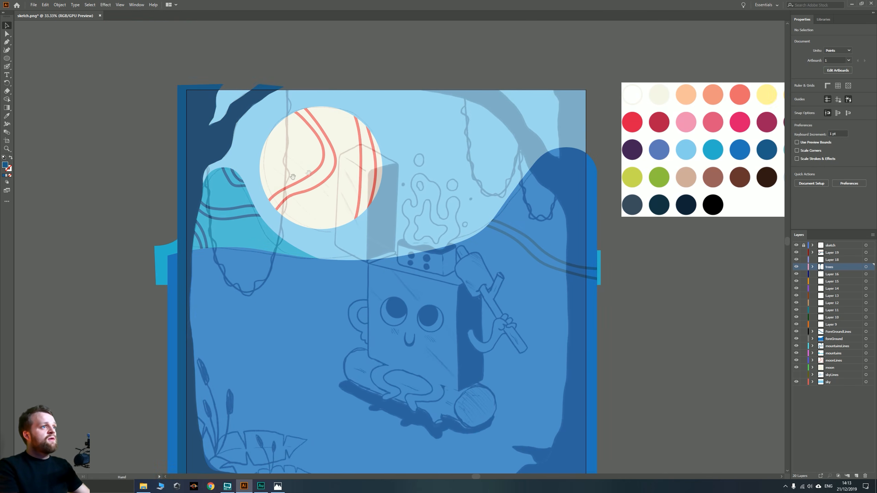
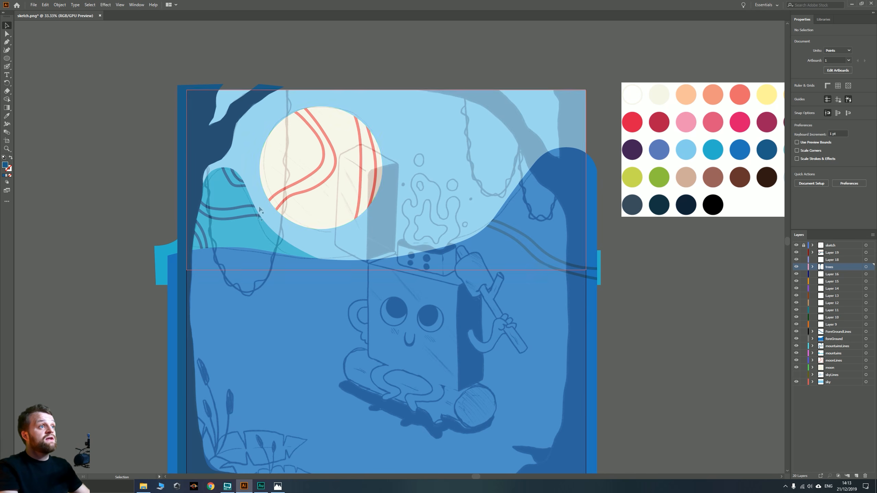
# Switch to Photos and examine the trees, vines, moon and mountain details in Complete_Motion_Design.png, and return to Illustrator
pyautogui.scroll(1, 280, 186)
pyautogui.moveTo(281, 193); pyautogui.dragTo(321, 252)
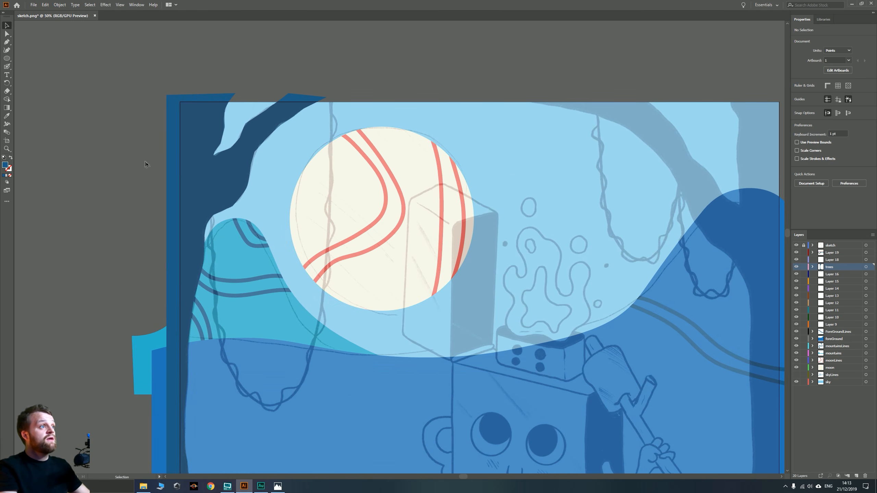
pyautogui.click(277, 486)
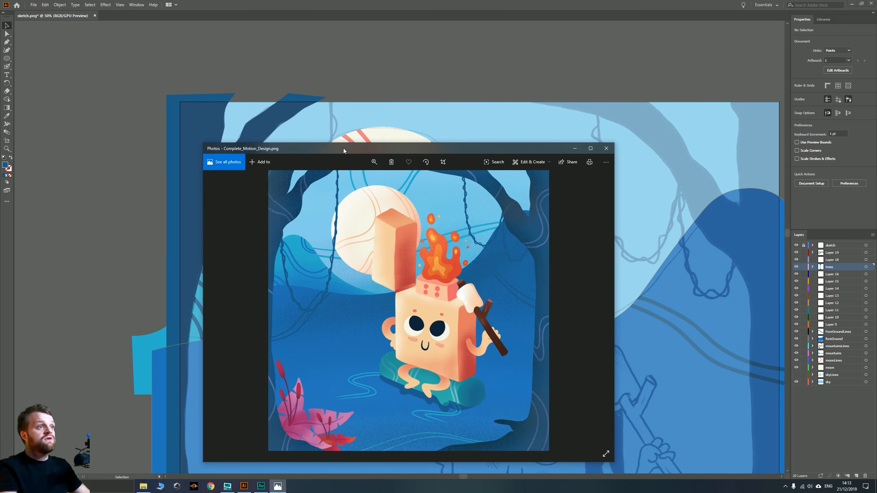
pyautogui.scroll(-1, 379, 241)
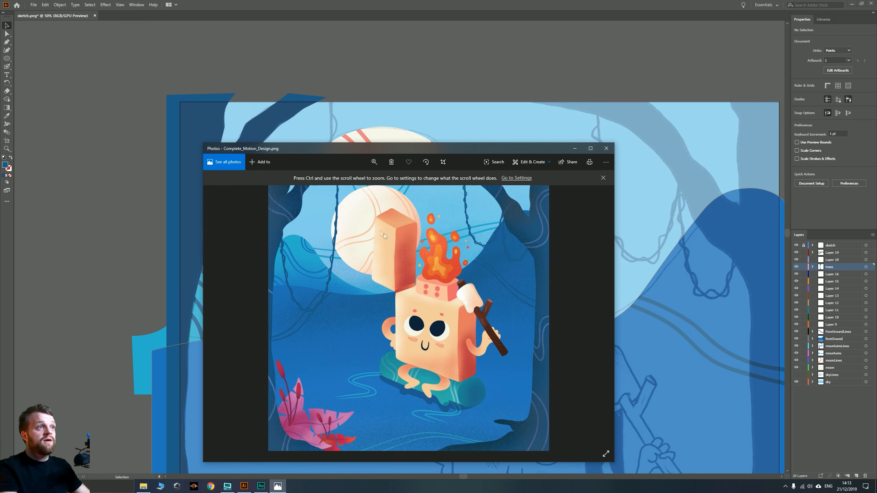
pyautogui.click(374, 162)
pyautogui.moveTo(341, 195); pyautogui.dragTo(357, 198)
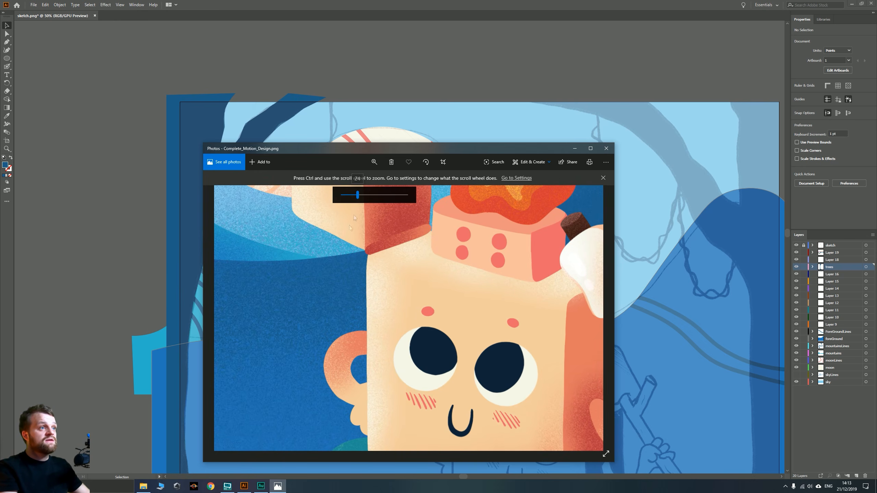
pyautogui.moveTo(340, 271); pyautogui.dragTo(389, 401)
pyautogui.moveTo(308, 272); pyautogui.dragTo(426, 412)
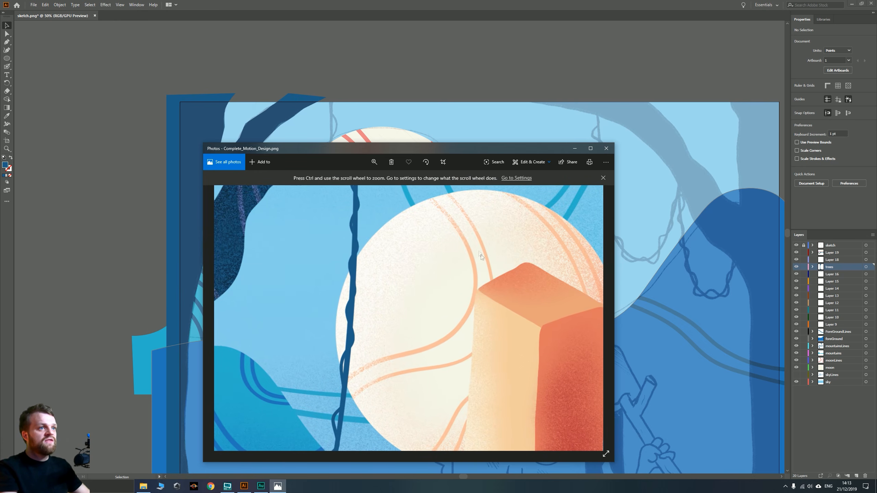
pyautogui.moveTo(410, 347); pyautogui.dragTo(497, 243)
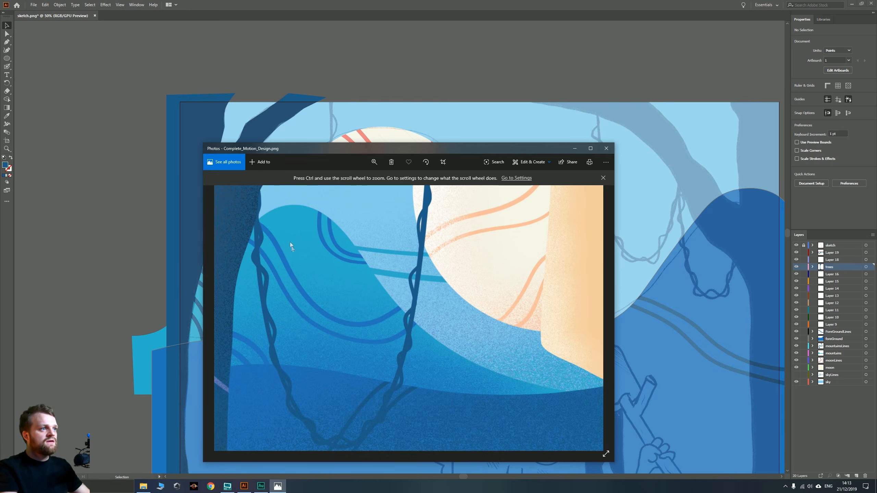
pyautogui.hotkey('alt', 'Tab')
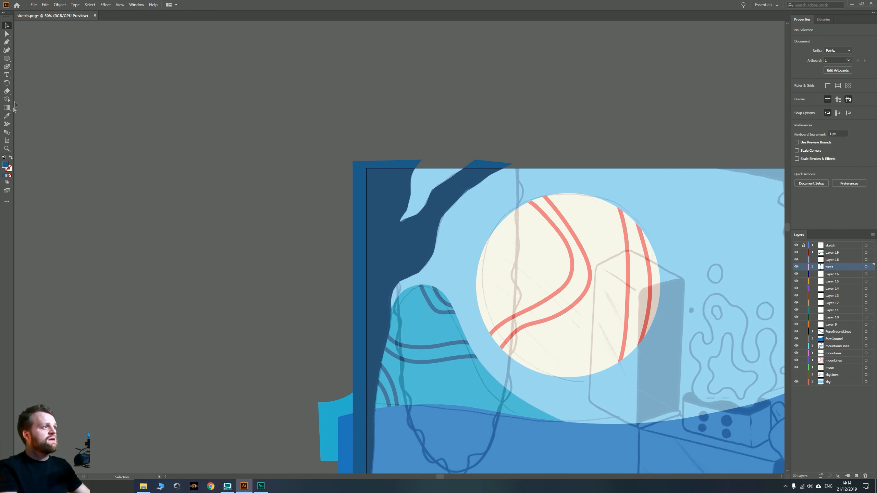
# Draw the outer edge of a hook-shaped test curve on the empty canvas beside the artboard with the Pen tool
pyautogui.click(6, 42)
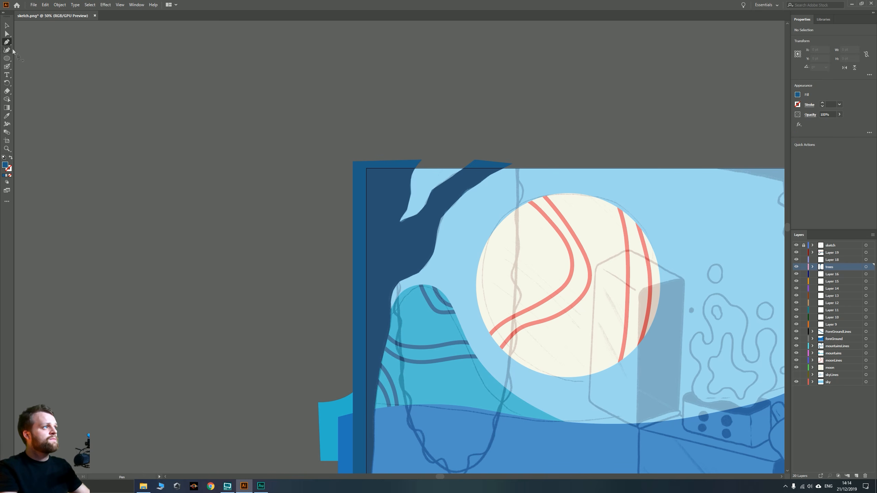
pyautogui.click(142, 125)
pyautogui.moveTo(267, 159); pyautogui.dragTo(310, 232)
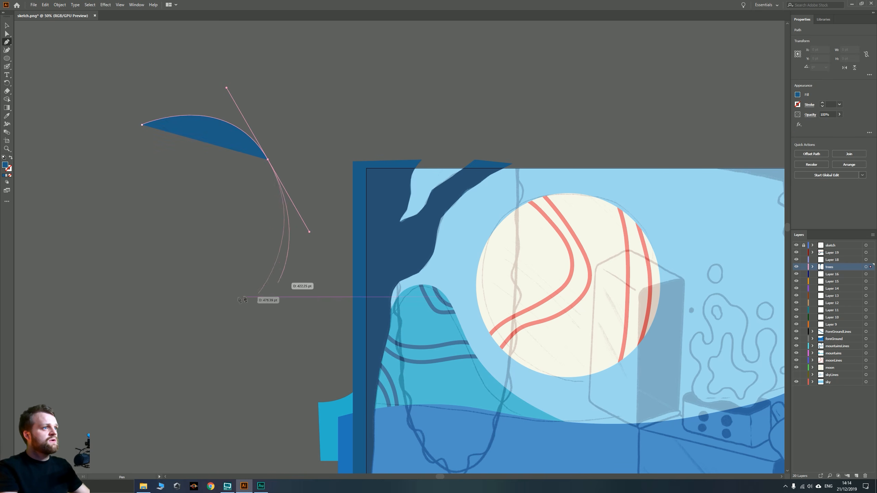
pyautogui.moveTo(216, 303); pyautogui.dragTo(207, 367)
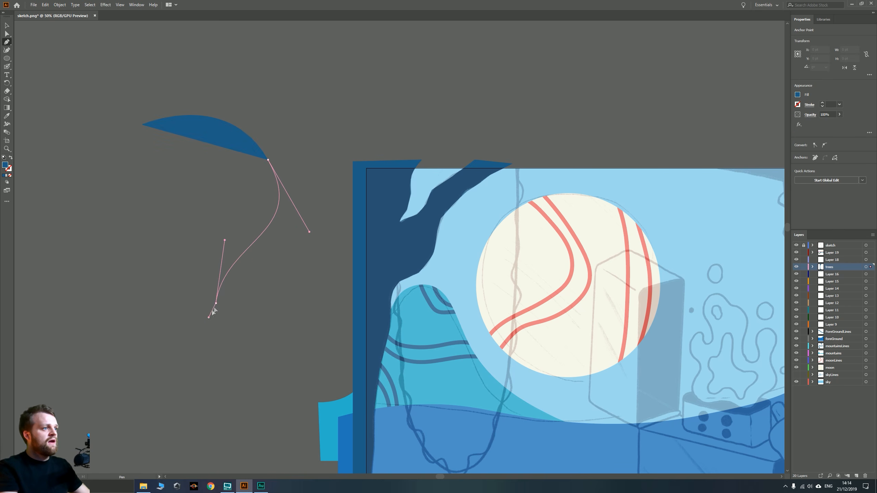
pyautogui.moveTo(212, 308); pyautogui.dragTo(172, 321)
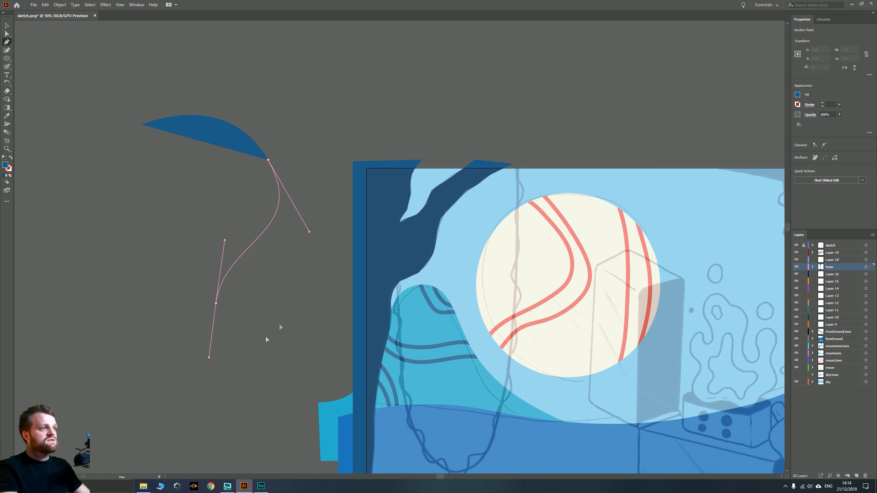
pyautogui.moveTo(216, 302); pyautogui.dragTo(206, 303)
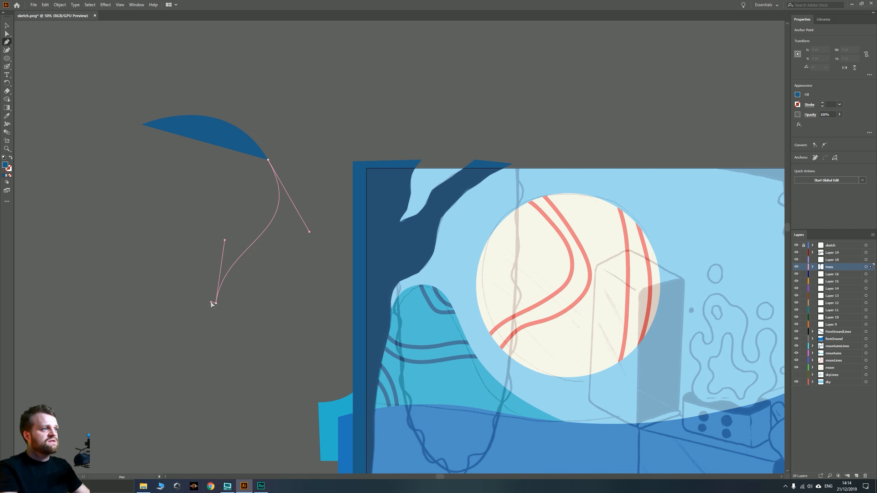
pyautogui.scroll(5, 210, 299)
pyautogui.moveTo(249, 257); pyautogui.dragTo(238, 348)
pyautogui.scroll(-4, 244, 348)
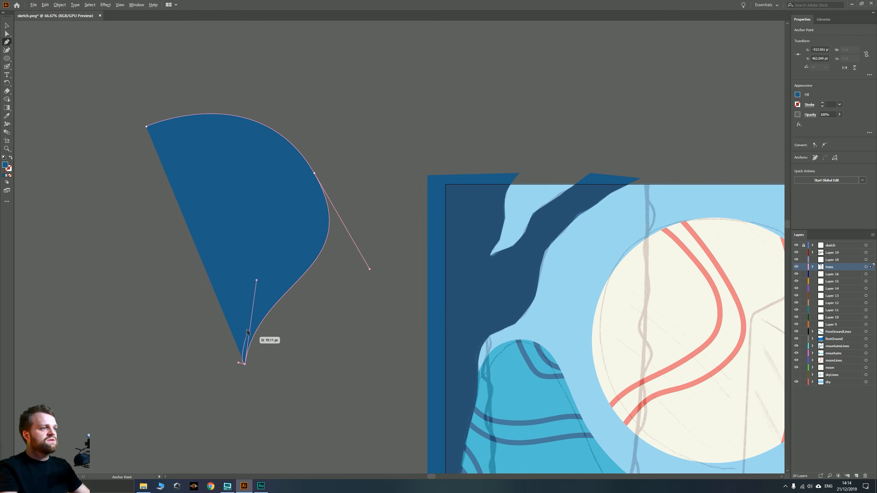
# Trace the test curve's inner edge back to its start to form a thin, tapered hook shape, and deselect it
pyautogui.click(258, 314)
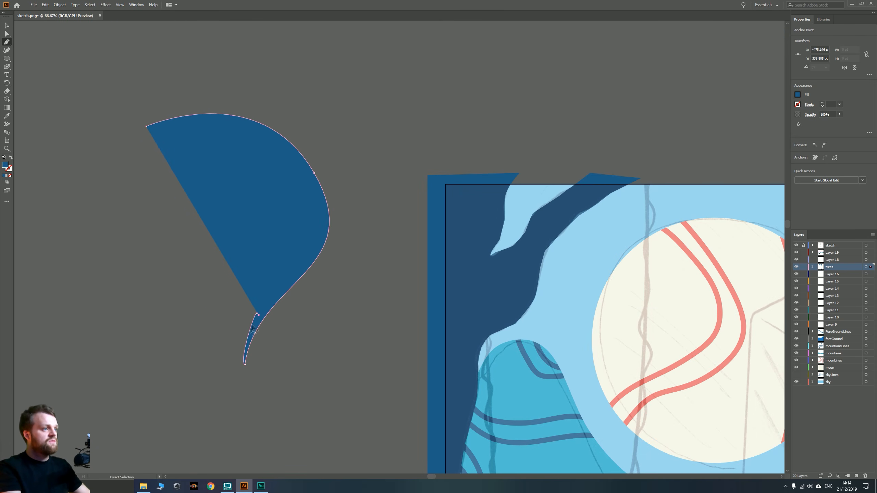
pyautogui.hotkey('ctrl', 'z')
pyautogui.moveTo(263, 307); pyautogui.dragTo(281, 288)
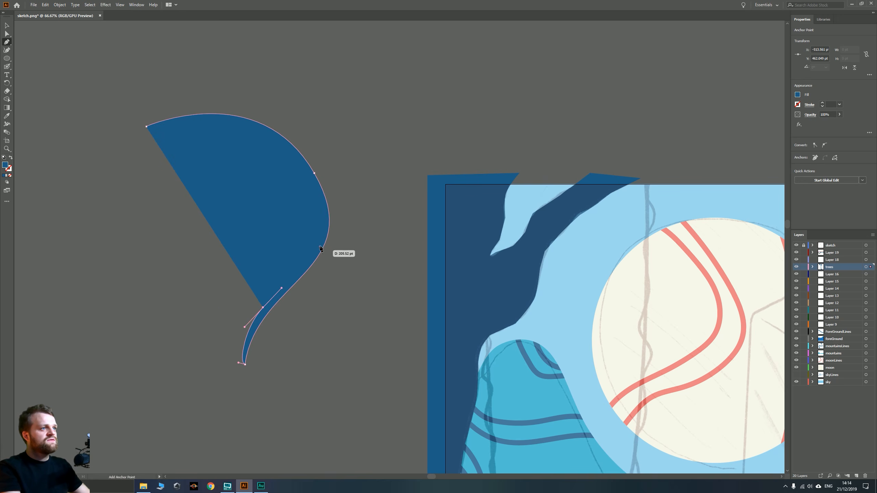
pyautogui.moveTo(318, 245); pyautogui.dragTo(330, 220)
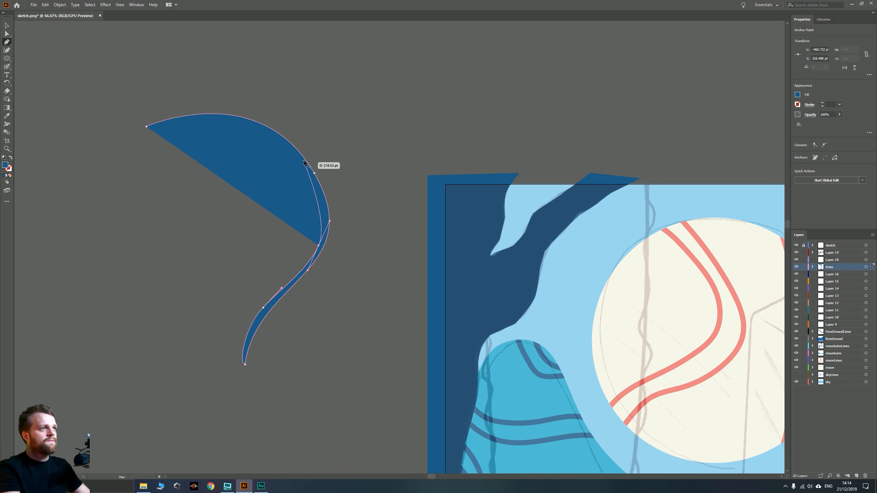
pyautogui.moveTo(299, 157); pyautogui.dragTo(278, 137)
pyautogui.moveTo(205, 119); pyautogui.dragTo(146, 128)
pyautogui.click(7, 27)
pyautogui.click(208, 204)
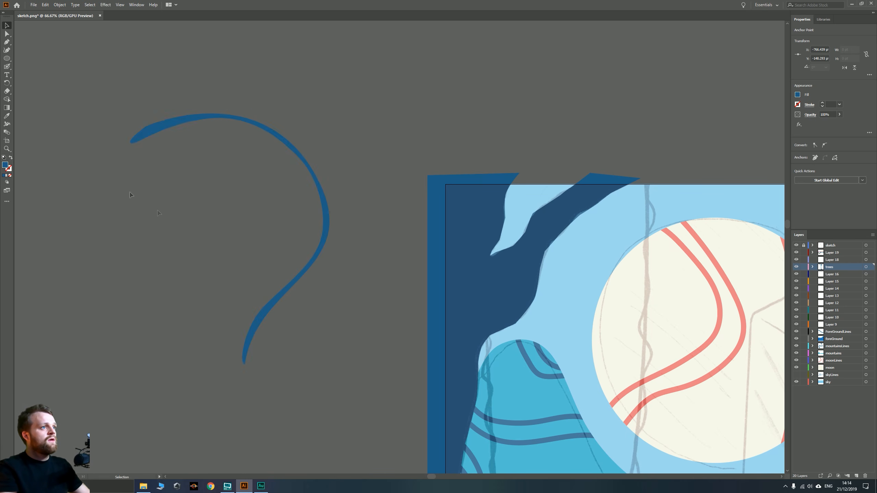
# Delete the hook-shaped test path beside the artboard
pyautogui.scroll(-3, 269, 252)
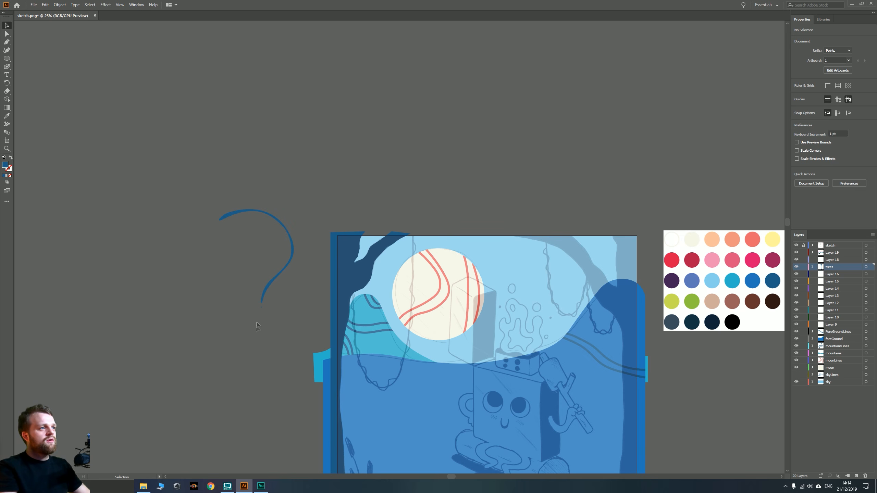
pyautogui.click(266, 221)
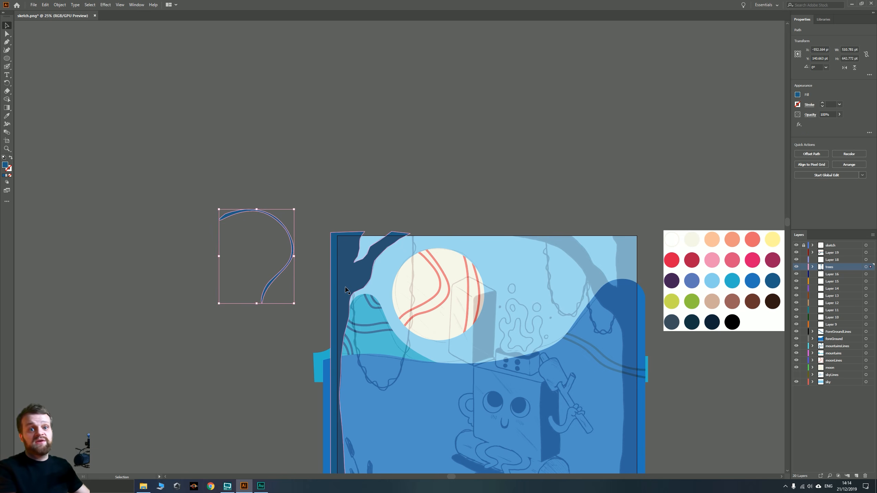
pyautogui.press('Delete')
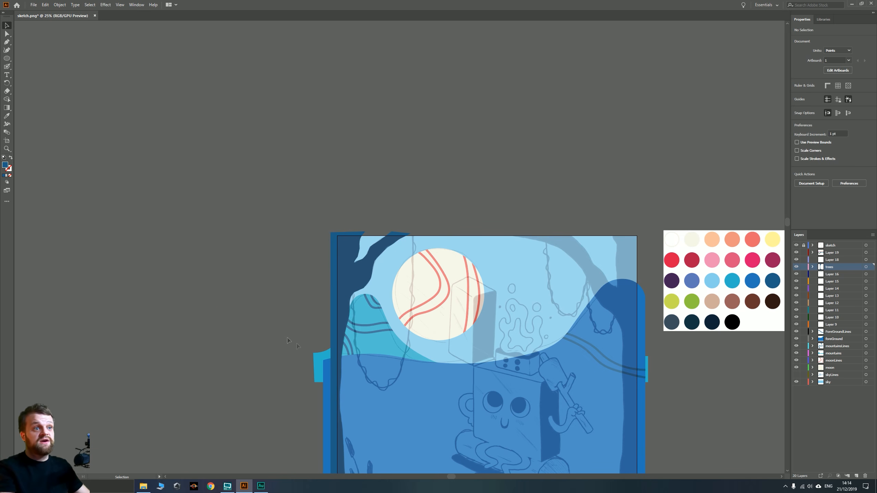
# Simplify the left tree shape's path to 25 points and deselect it
pyautogui.moveTo(376, 339); pyautogui.dragTo(247, 221)
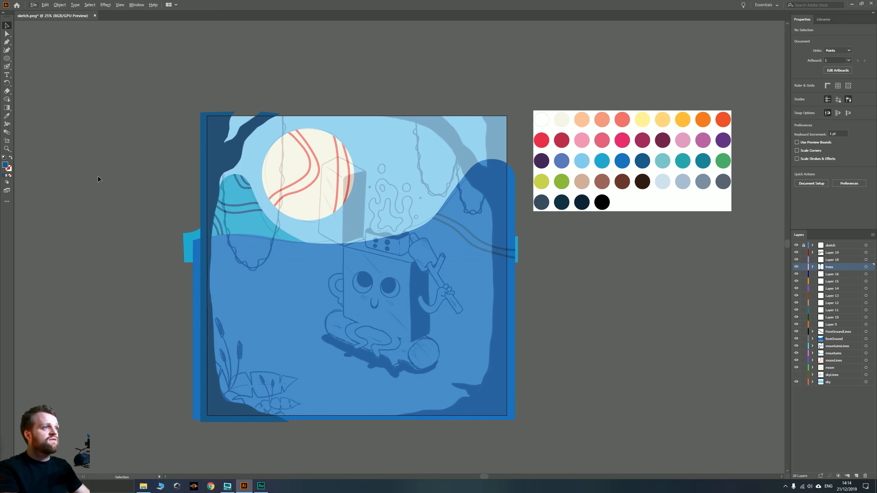
pyautogui.click(240, 156)
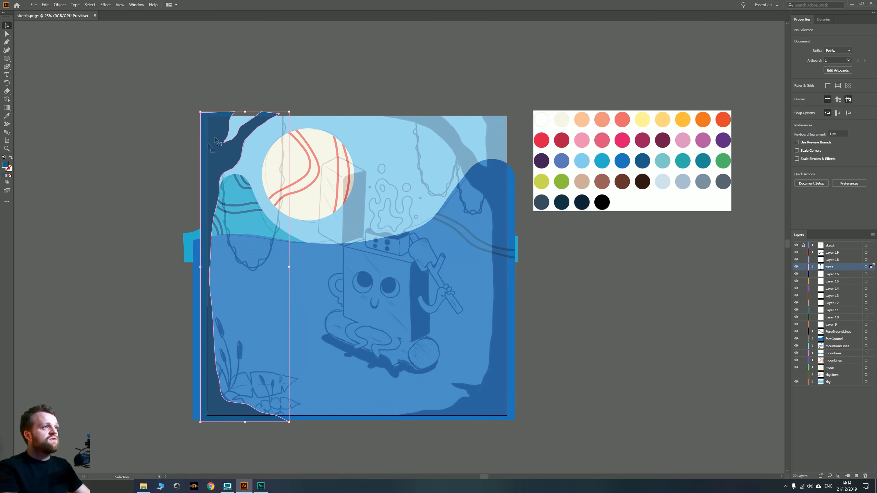
pyautogui.click(190, 164)
pyautogui.scroll(8, 150, 189)
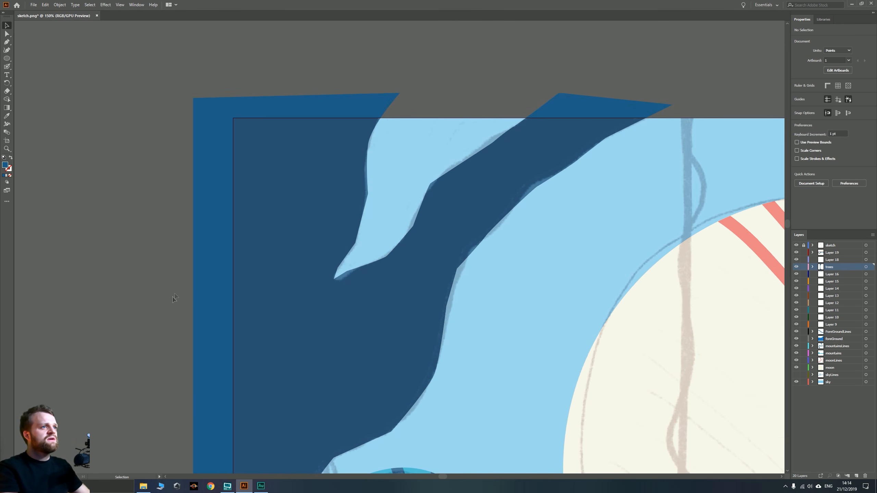
pyautogui.scroll(-3, 175, 298)
pyautogui.rightClick(251, 195)
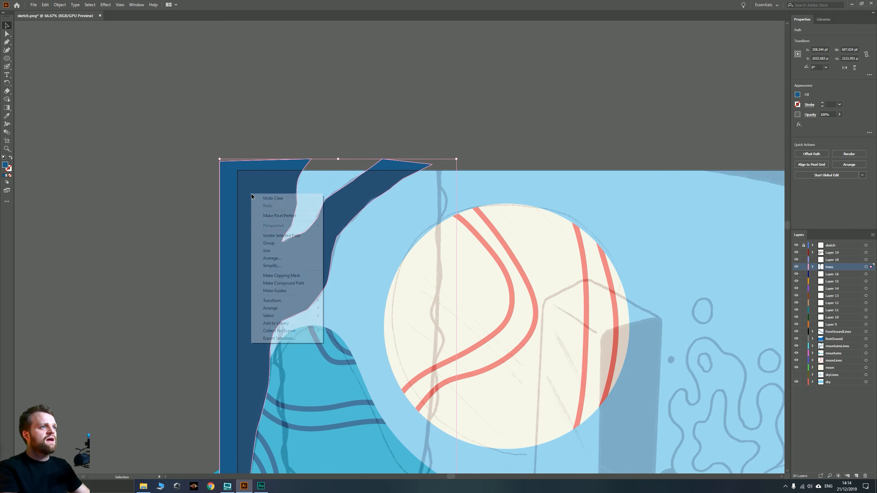
pyautogui.click(276, 266)
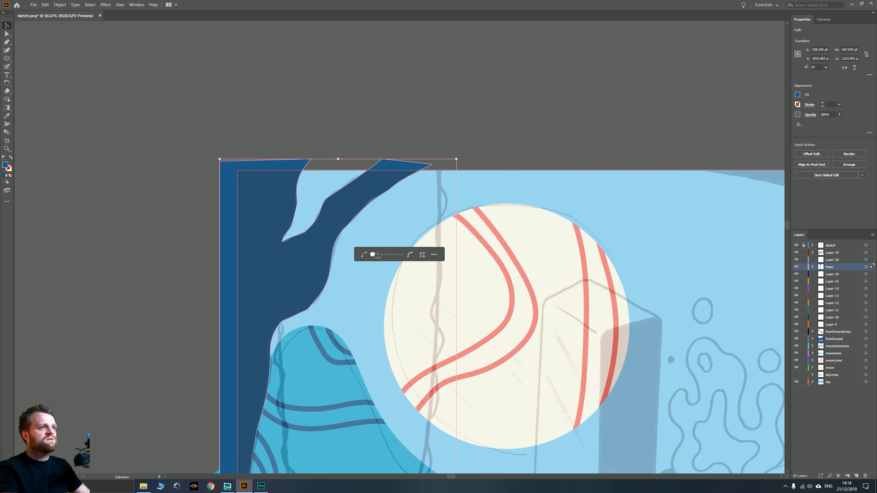
pyautogui.moveTo(393, 255); pyautogui.dragTo(394, 254)
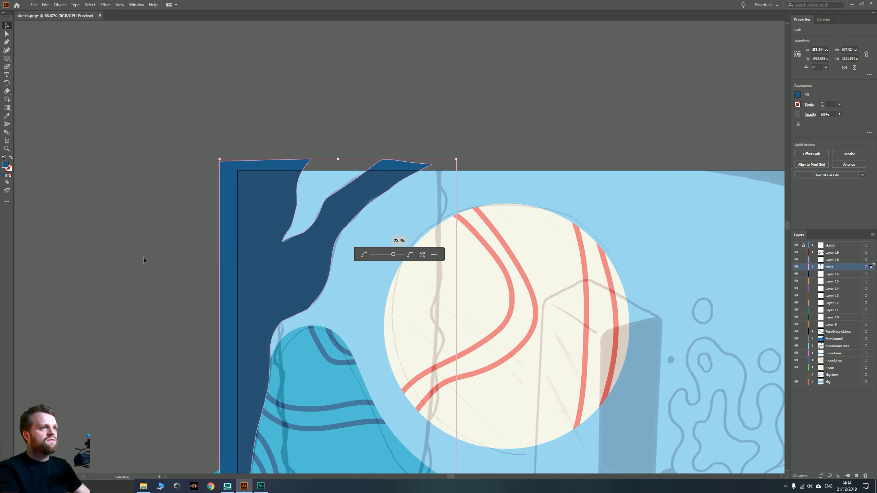
pyautogui.click(163, 255)
# Start the right tree's path above the artboard with the Pen tool and trace the underside of its branch past the first vine's left end
pyautogui.scroll(-3, 216, 266)
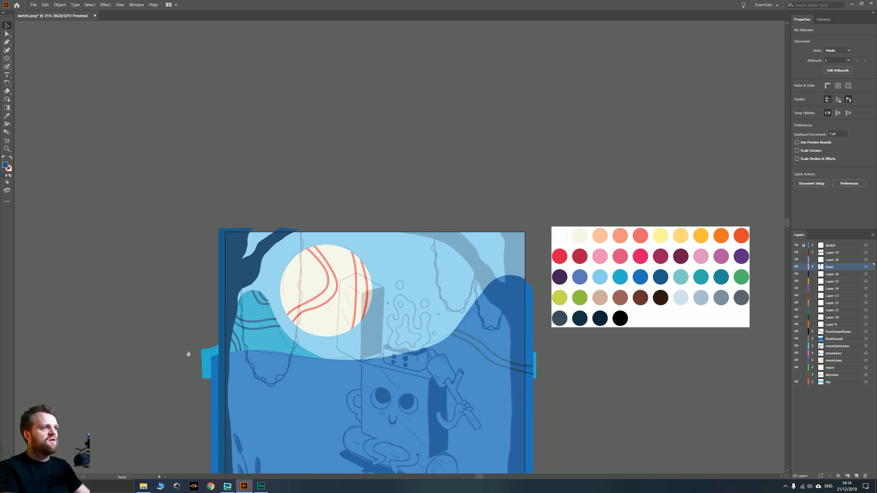
pyautogui.moveTo(188, 354); pyautogui.dragTo(160, 242)
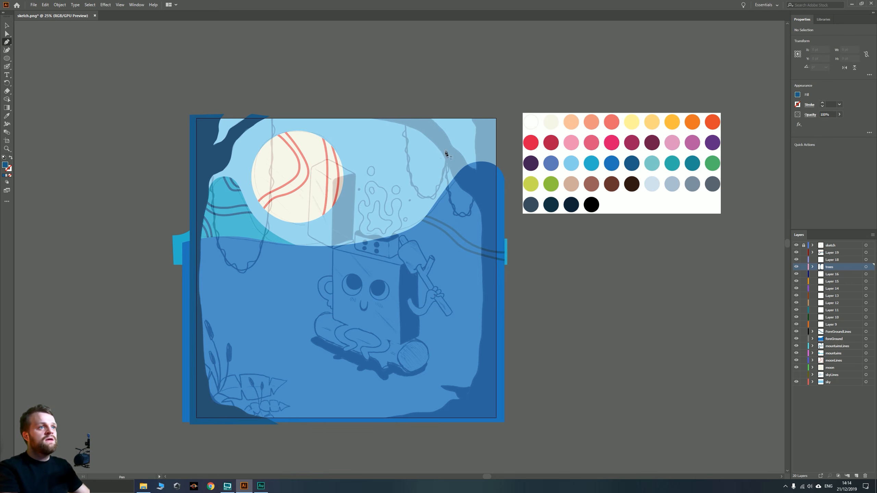
pyautogui.scroll(5, 446, 147)
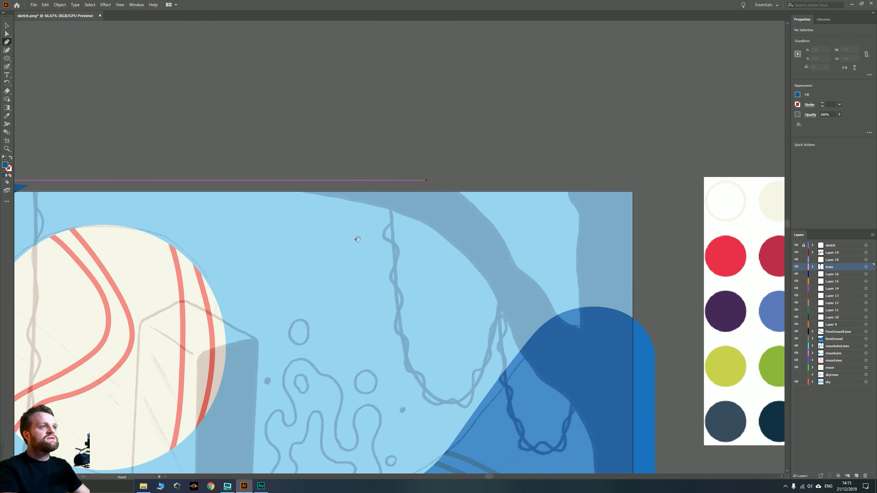
pyautogui.moveTo(357, 239); pyautogui.dragTo(345, 230)
pyautogui.click(251, 173)
pyautogui.moveTo(362, 195); pyautogui.dragTo(382, 200)
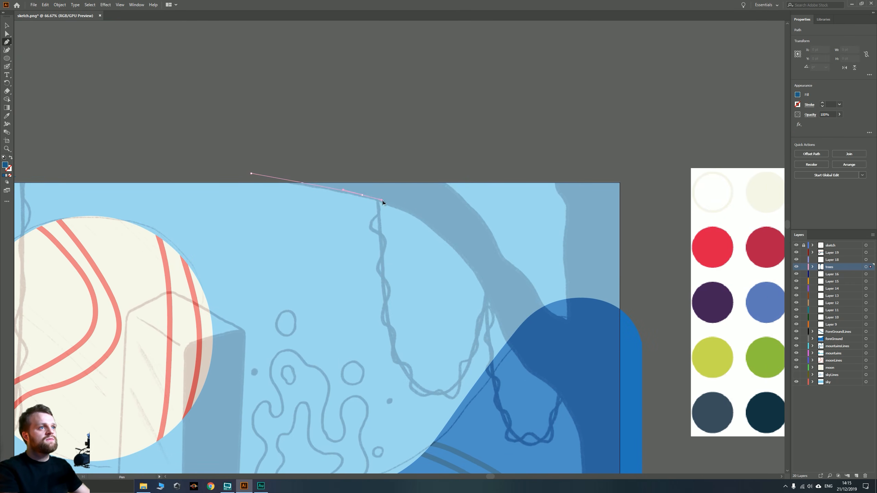
pyautogui.click(416, 216)
pyautogui.click(446, 241)
pyautogui.moveTo(474, 268); pyautogui.dragTo(490, 294)
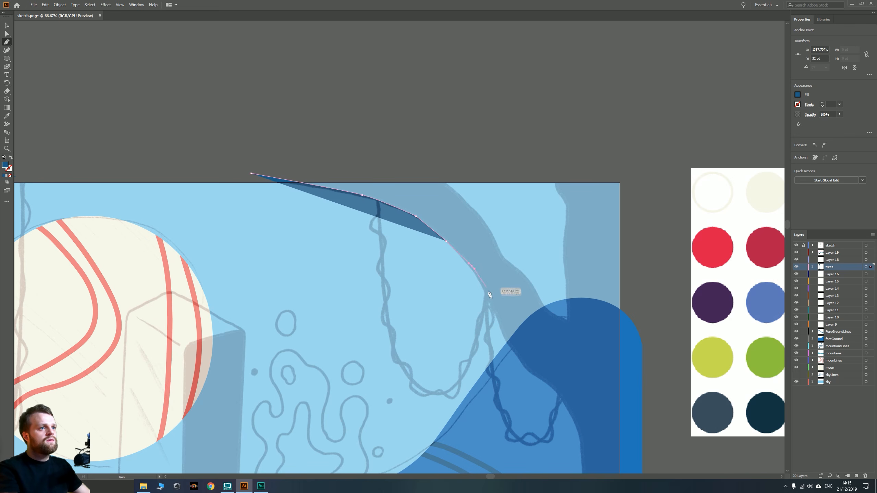
# Continue the right tree's path from the vines' shared attachment point along the branch to the top of the trunk's inner edge
pyautogui.click(487, 290)
pyautogui.click(499, 323)
pyautogui.click(513, 359)
pyautogui.click(545, 384)
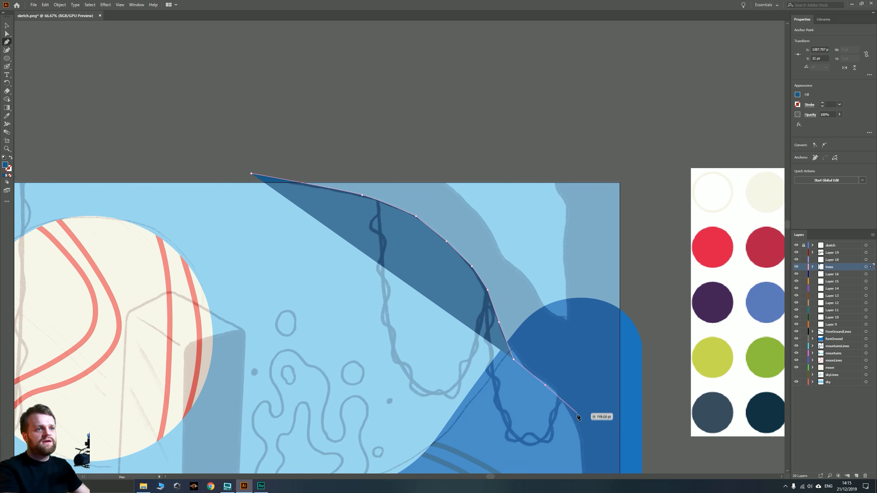
pyautogui.click(578, 417)
pyautogui.moveTo(584, 442); pyautogui.dragTo(412, 138)
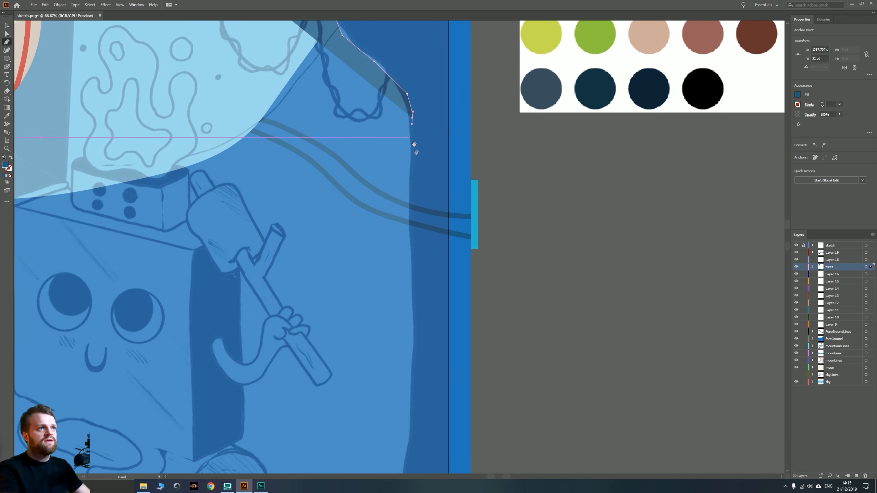
# Trace the right trunk's inner edge down past the marshmallow stick and the log to just above the pointed root
pyautogui.click(410, 198)
pyautogui.click(411, 248)
pyautogui.moveTo(411, 295); pyautogui.dragTo(413, 304)
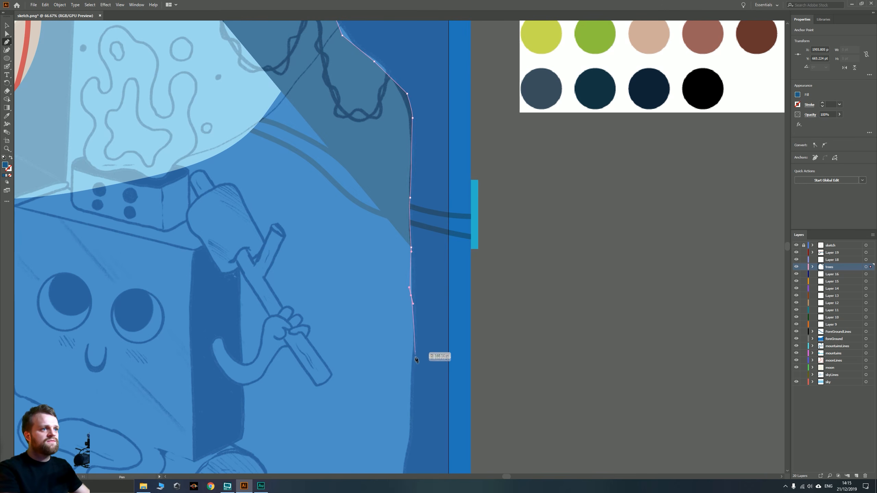
pyautogui.moveTo(412, 400); pyautogui.dragTo(411, 408)
pyautogui.moveTo(411, 409); pyautogui.dragTo(404, 183)
pyautogui.moveTo(401, 227); pyautogui.dragTo(400, 235)
pyautogui.moveTo(395, 256); pyautogui.dragTo(396, 269)
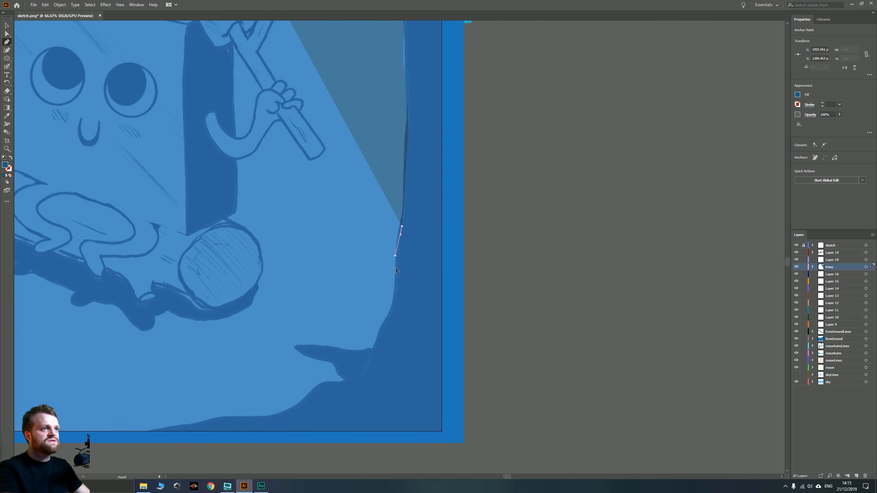
pyautogui.click(397, 283)
pyautogui.click(384, 327)
# Trace around the pointed root at the base of the right tree, out to its tip and back underneath
pyautogui.moveTo(378, 350); pyautogui.dragTo(362, 353)
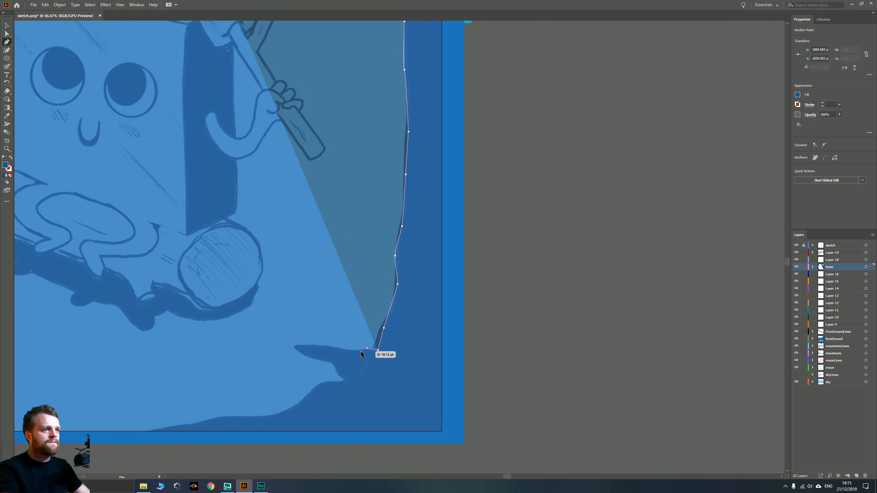
pyautogui.click(360, 352)
pyautogui.click(326, 345)
pyautogui.click(295, 345)
pyautogui.click(293, 347)
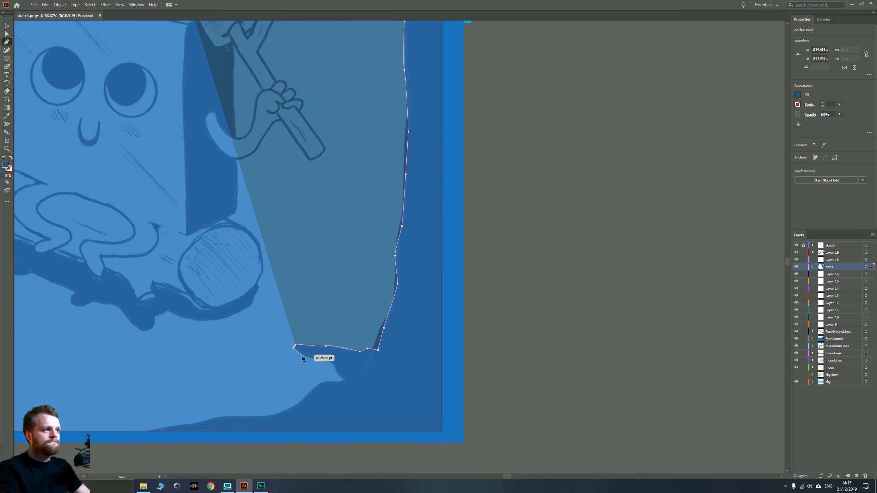
pyautogui.click(304, 358)
pyautogui.click(327, 363)
pyautogui.click(334, 366)
pyautogui.click(338, 376)
pyautogui.click(344, 380)
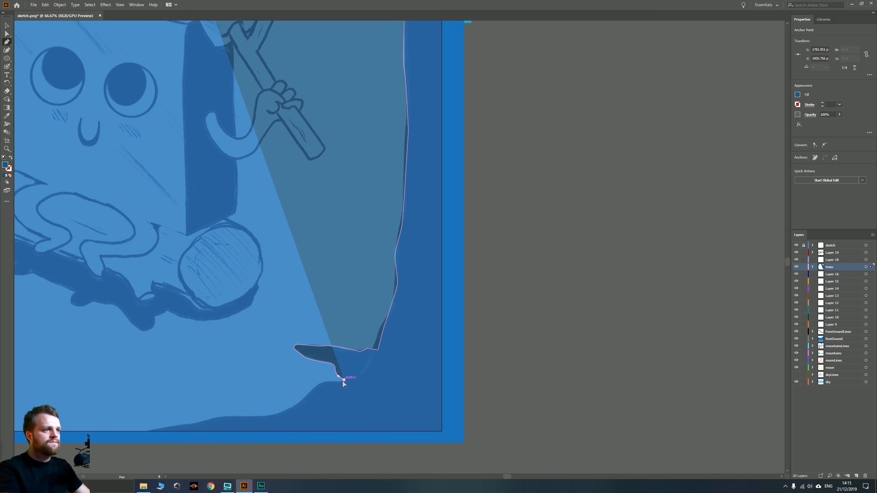
# Trace the right tree's lower root curve from beneath the pointed root to the artboard's bottom edge
pyautogui.click(331, 381)
pyautogui.click(314, 390)
pyautogui.moveTo(285, 411); pyautogui.dragTo(278, 414)
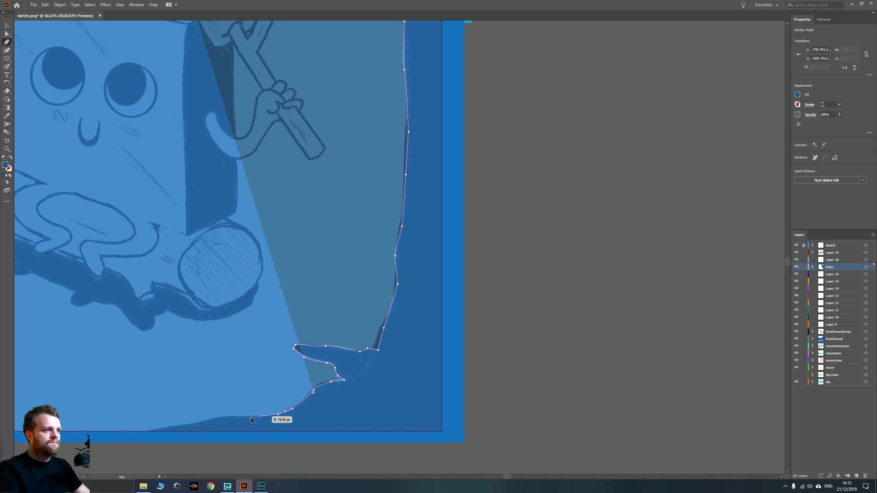
pyautogui.click(246, 416)
pyautogui.click(222, 417)
pyautogui.click(188, 424)
pyautogui.click(164, 428)
pyautogui.click(141, 431)
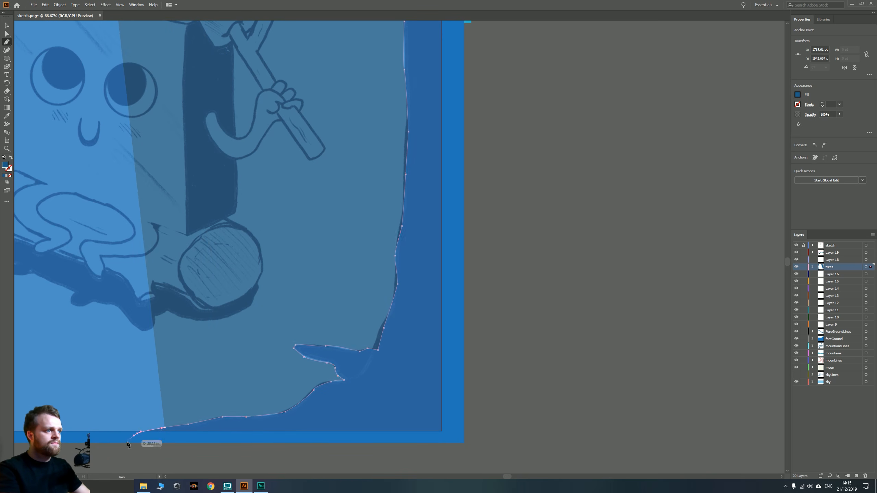
# Carry the right tree's path around outside the artboard's lower and right edges to above the top of its trunk
pyautogui.click(134, 460)
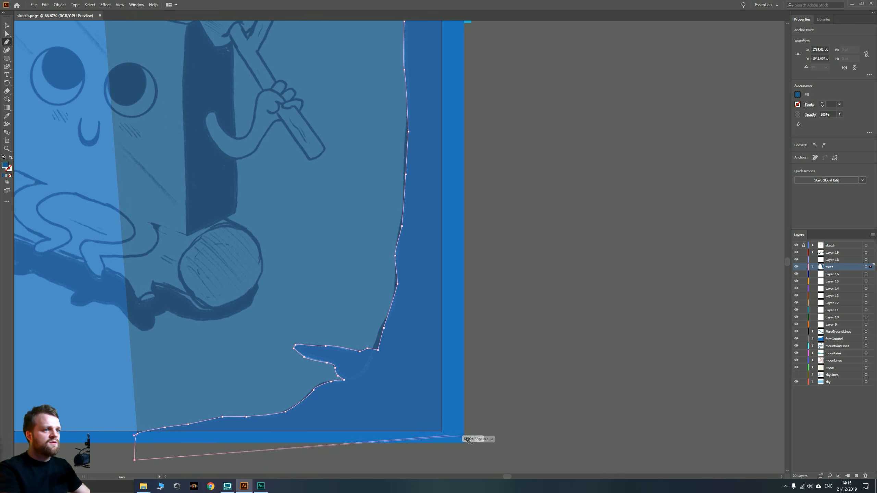
pyautogui.click(539, 463)
pyautogui.scroll(-5, 514, 322)
pyautogui.moveTo(541, 260); pyautogui.dragTo(460, 352)
pyautogui.scroll(4, 450, 352)
pyautogui.moveTo(396, 188); pyautogui.dragTo(460, 312)
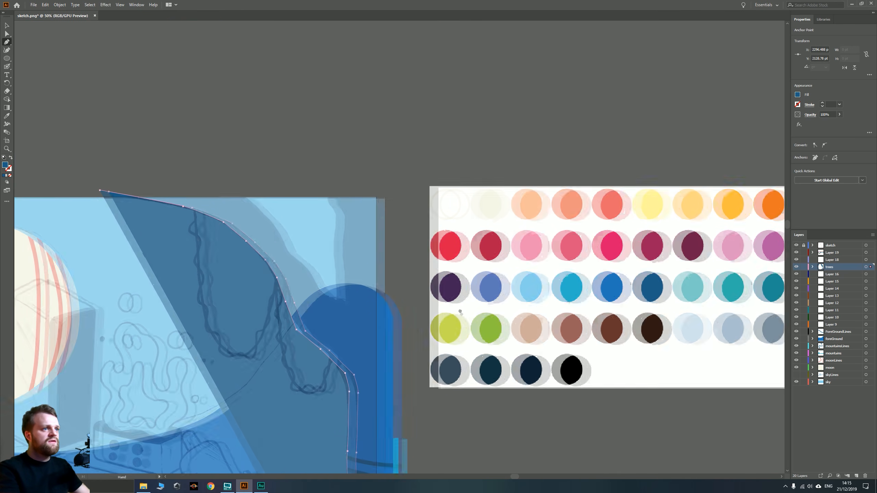
pyautogui.click(463, 194)
pyautogui.moveTo(300, 192); pyautogui.dragTo(341, 235)
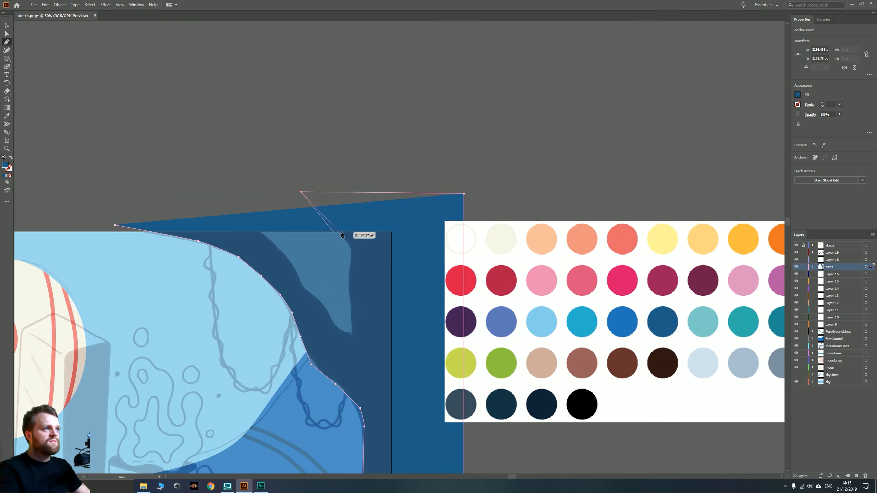
# Trace the right trunk's upper inner edge down to the pointed notch where the branch splits off
pyautogui.click(342, 228)
pyautogui.click(342, 235)
pyautogui.click(351, 249)
pyautogui.click(350, 264)
pyautogui.click(350, 281)
pyautogui.click(348, 288)
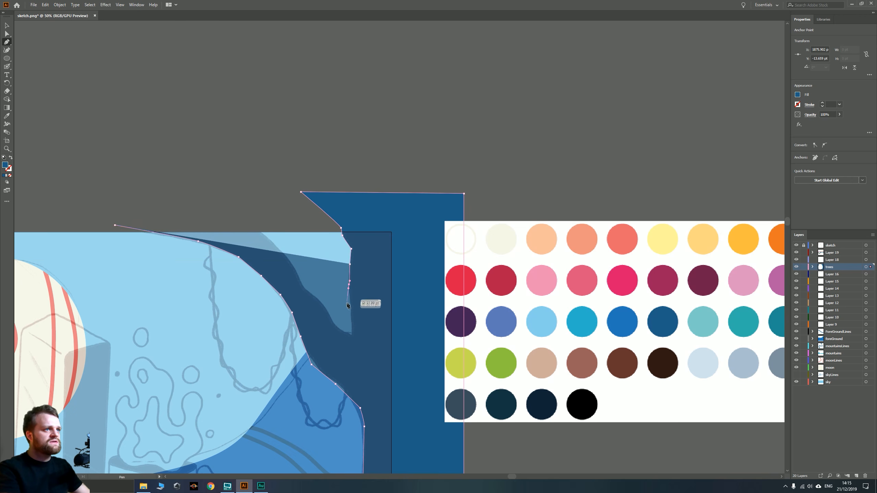
pyautogui.click(347, 305)
pyautogui.click(352, 321)
pyautogui.click(350, 336)
# Trace the right branch's upper edge from the notch to above the artboard, close the tree's path and deselect it
pyautogui.click(336, 325)
pyautogui.click(326, 308)
pyautogui.click(310, 295)
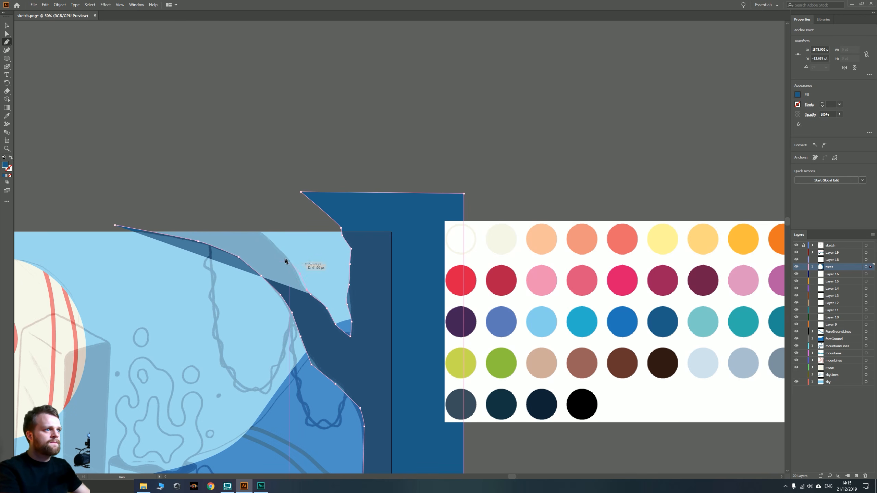
pyautogui.click(300, 274)
pyautogui.click(279, 247)
pyautogui.click(259, 223)
pyautogui.click(166, 201)
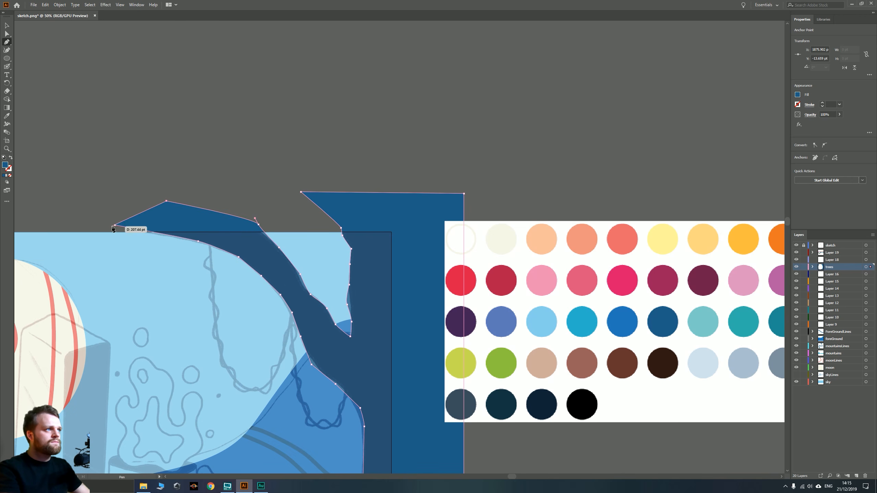
pyautogui.click(115, 224)
pyautogui.click(8, 27)
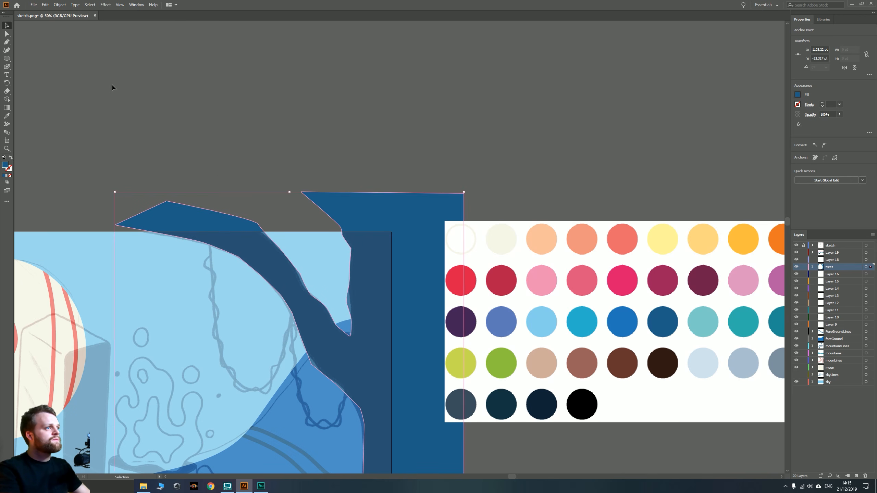
pyautogui.click(113, 87)
pyautogui.scroll(-3, 294, 231)
pyautogui.moveTo(248, 302); pyautogui.dragTo(331, 252)
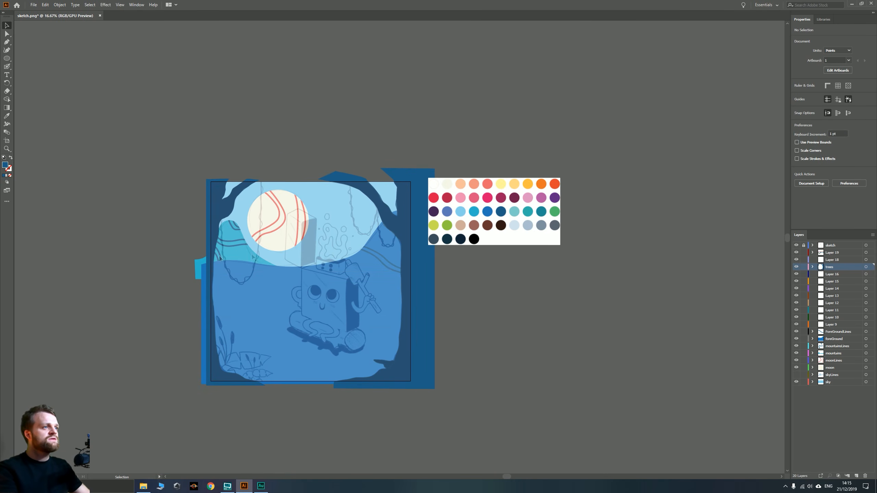
# Check the finished reference illustration and rename Layer 18 as treesLines
pyautogui.click(838, 260)
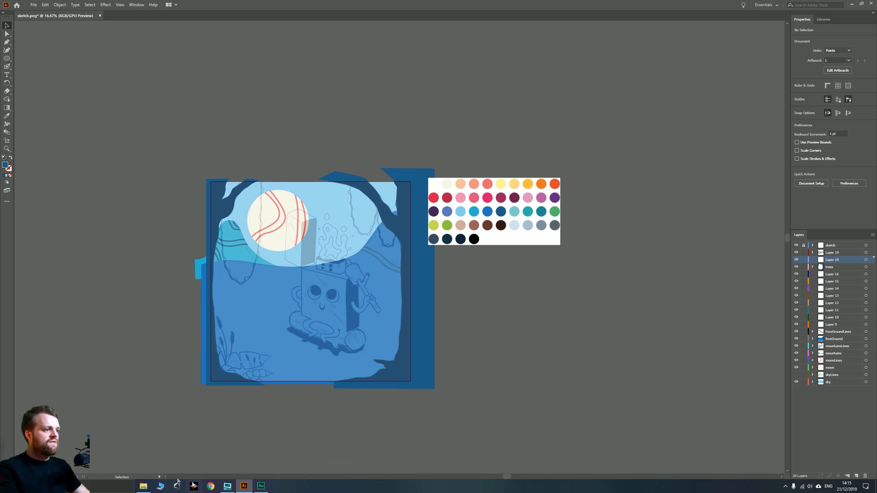
pyautogui.click(142, 485)
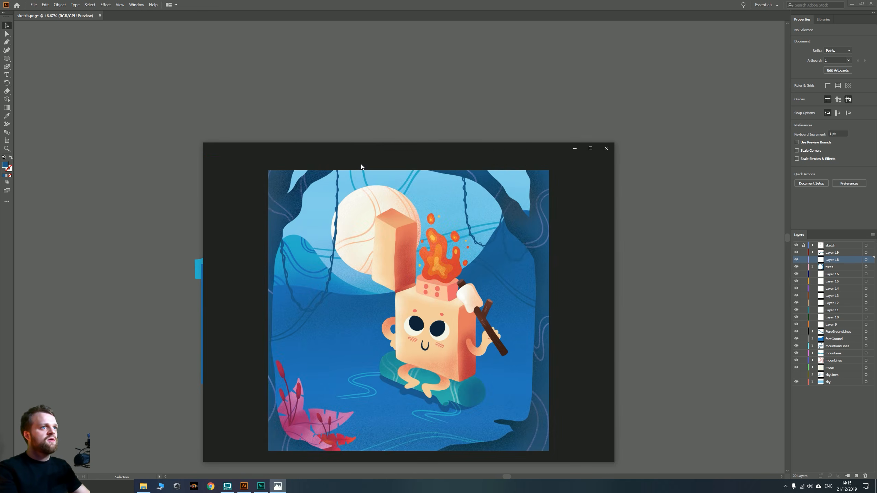
pyautogui.moveTo(349, 151); pyautogui.dragTo(521, 492)
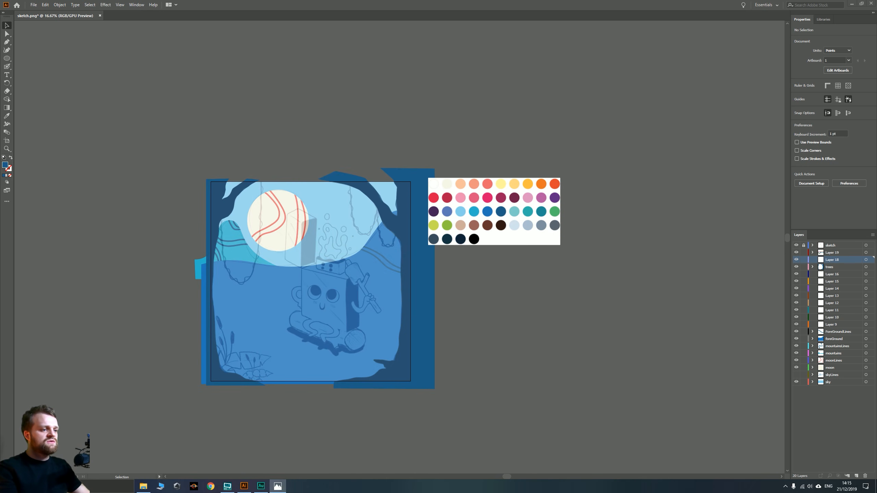
pyautogui.click(528, 333)
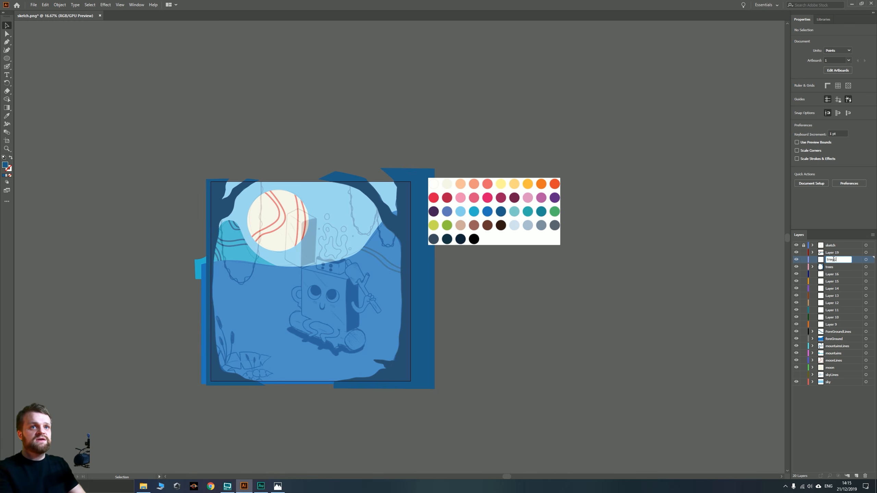
pyautogui.press('Return')
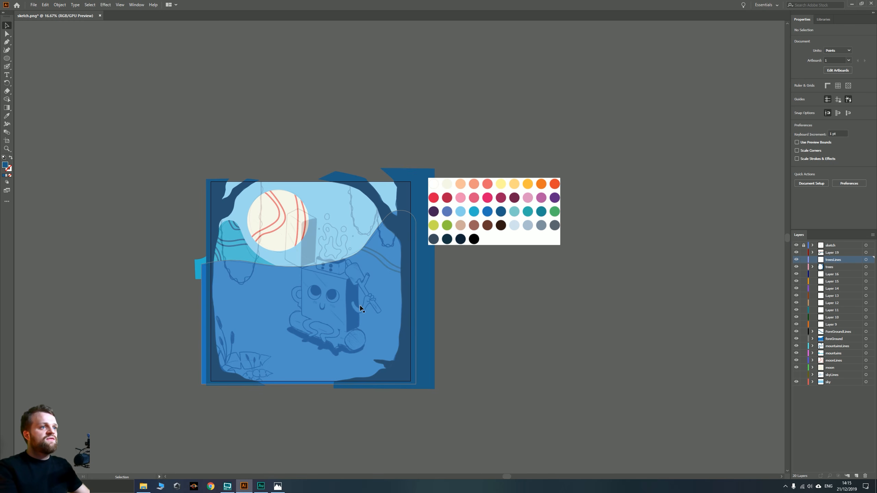
# Combine the left and right tree shapes into one compound path
pyautogui.click(411, 214)
pyautogui.keyDown('shift'); pyautogui.click(215, 207); pyautogui.keyUp('shift')
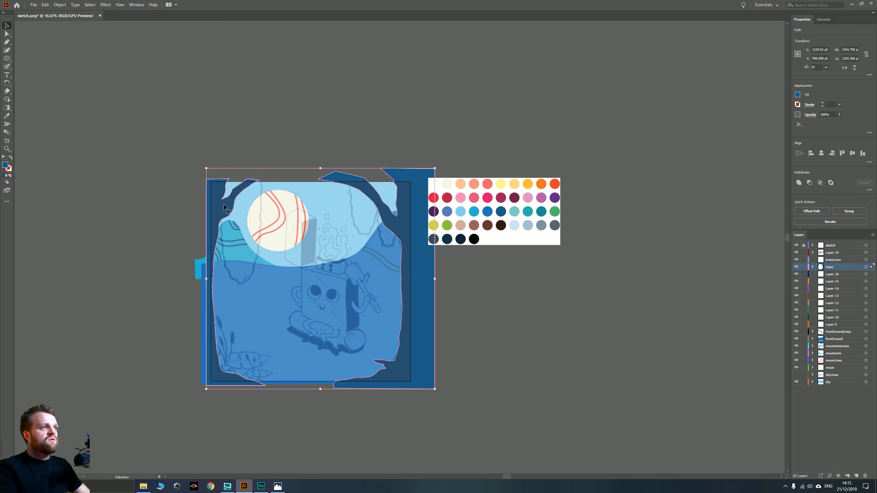
pyautogui.rightClick(224, 205)
pyautogui.click(252, 285)
pyautogui.click(159, 233)
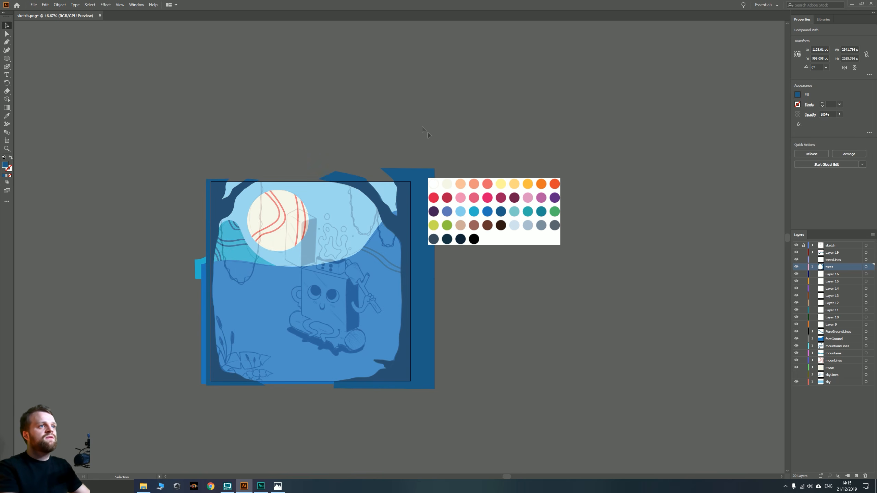
# Make treesLines the active layer and sample the palette's periwinkle blue with the Eyedropper
pyautogui.scroll(2, 367, 230)
pyautogui.moveTo(368, 229); pyautogui.dragTo(370, 295)
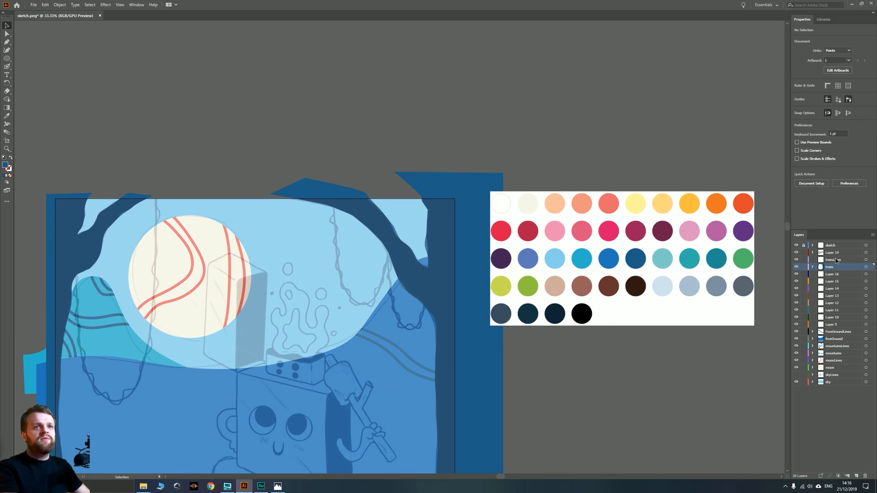
pyautogui.click(836, 260)
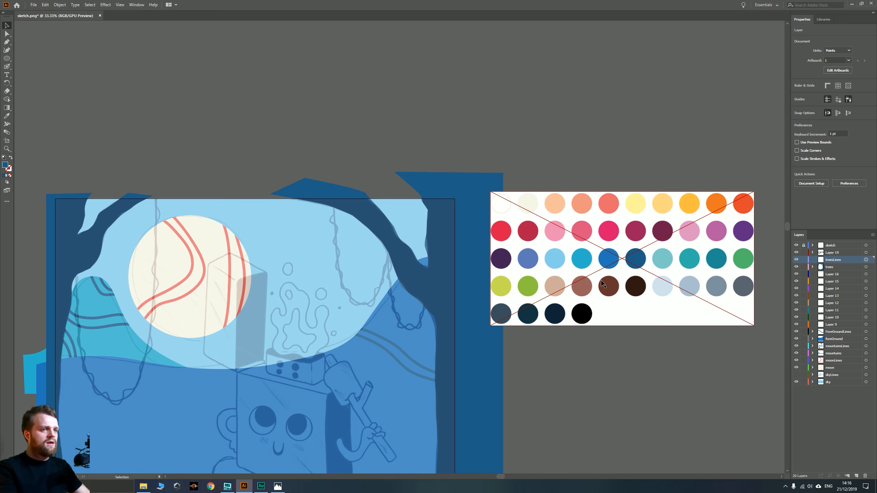
pyautogui.click(528, 257)
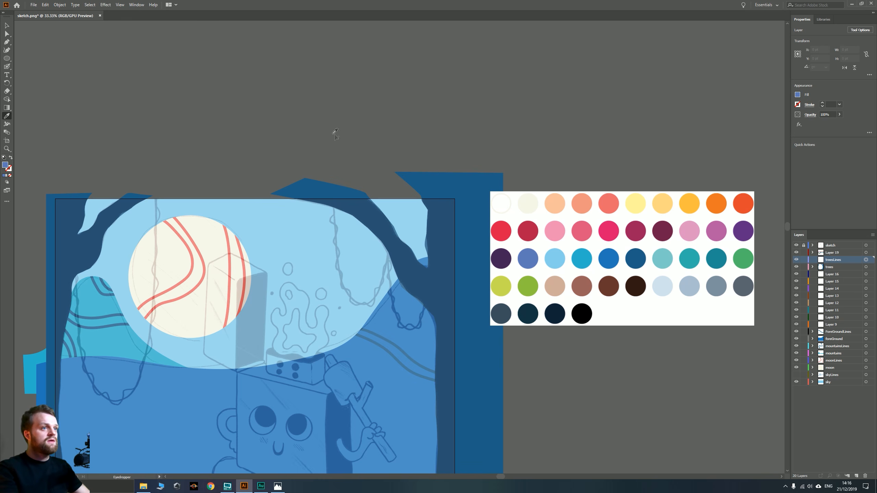
pyautogui.press('v')
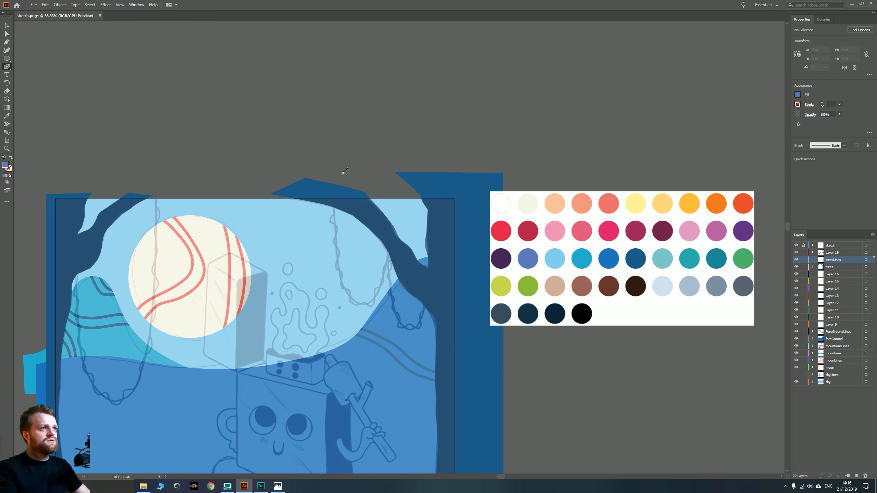
# Using the sampled blue as the stroke colour, draw curved bark lines across the right branch and upper trunk with the Blob Brush
pyautogui.moveTo(351, 223); pyautogui.dragTo(350, 222)
pyautogui.hotkey('shift', 'x')
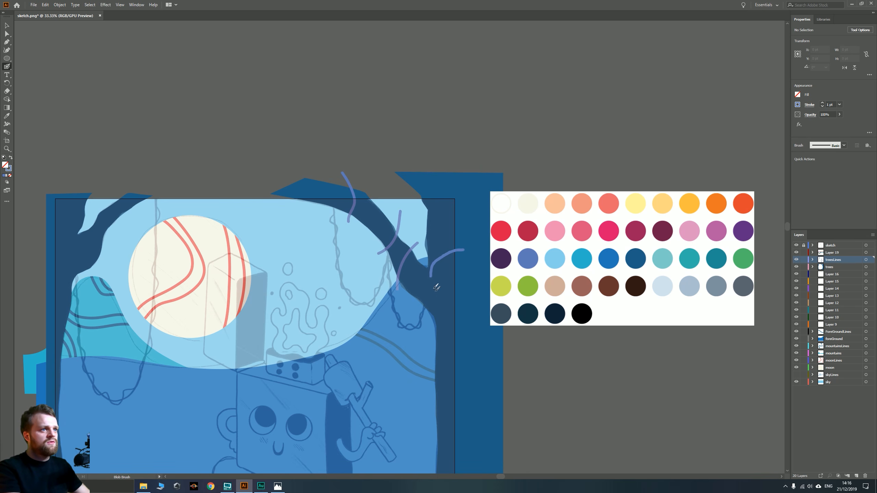
pyautogui.hotkey('ctrl', 'z')
pyautogui.moveTo(444, 282)
pyautogui.mouseDown()
pyautogui.moveTo(417, 329)
pyautogui.moveTo(451, 285)
pyautogui.moveTo(438, 332)
pyautogui.moveTo(421, 339)
pyautogui.mouseUp()
# Brush a pair of parallel S-shaped bark lines down the middle of the right trunk
pyautogui.press('space')
pyautogui.moveTo(389, 403)
pyautogui.mouseDown()
pyautogui.moveTo(353, 297)
pyautogui.moveTo(332, 203)
pyautogui.mouseUp()
pyautogui.moveTo(393, 202); pyautogui.dragTo(355, 264)
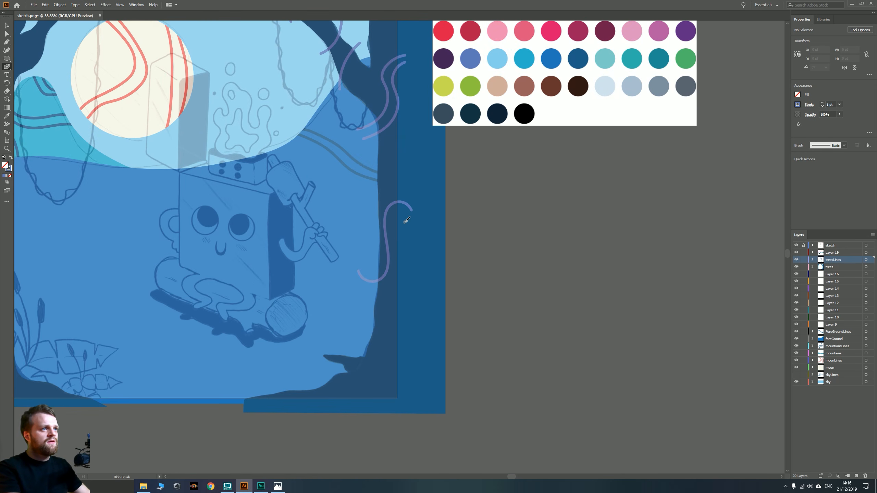
pyautogui.moveTo(394, 216)
pyautogui.mouseDown()
pyautogui.moveTo(401, 244)
pyautogui.moveTo(387, 288)
pyautogui.mouseUp()
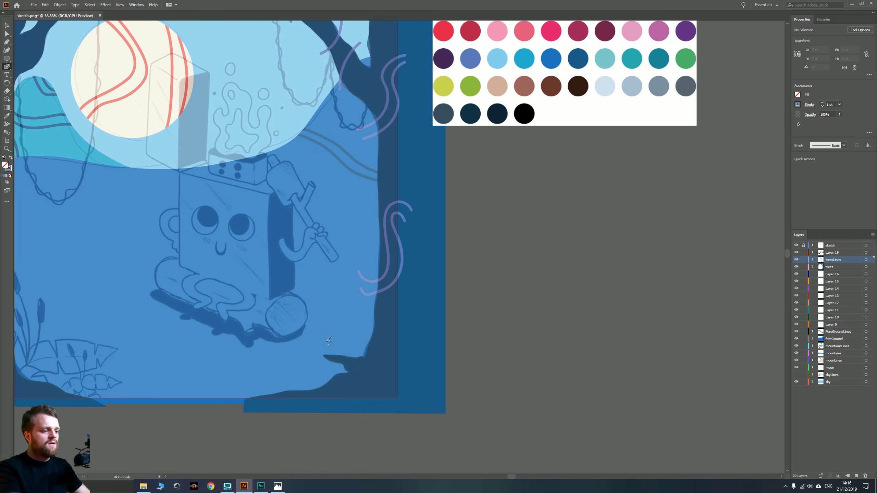
# Brush a pair of curved bark lines down the base of the right tree past its pointed root
pyautogui.press('space')
pyautogui.moveTo(357, 349); pyautogui.dragTo(369, 284)
pyautogui.moveTo(374, 351); pyautogui.dragTo(375, 346)
pyautogui.moveTo(380, 255)
pyautogui.mouseDown()
pyautogui.moveTo(398, 273)
pyautogui.moveTo(394, 367)
pyautogui.moveTo(397, 275)
pyautogui.moveTo(402, 310)
pyautogui.moveTo(383, 342)
pyautogui.mouseUp()
pyautogui.hotkey('ctrl', 'z')
# Brush a pair of short curved bark lines across the left tree's root beneath the leafy plants
pyautogui.press('space')
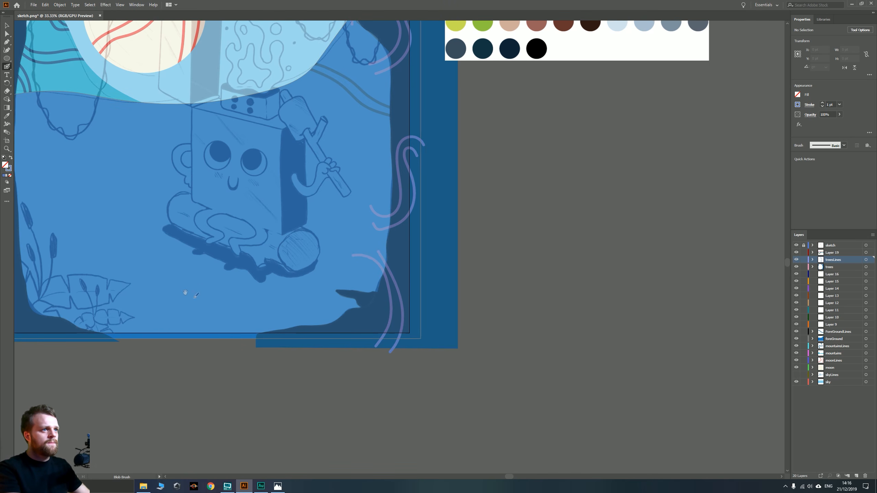
pyautogui.moveTo(184, 291)
pyautogui.mouseDown()
pyautogui.moveTo(397, 320)
pyautogui.moveTo(407, 297)
pyautogui.mouseUp()
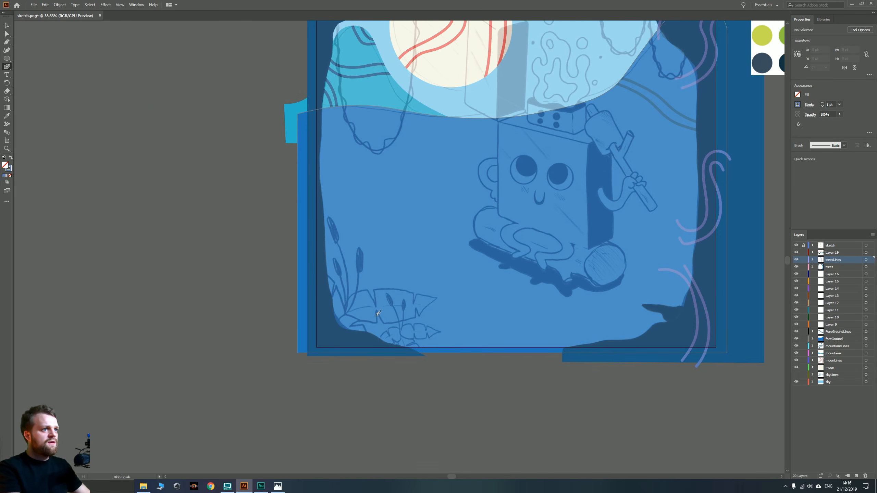
pyautogui.hotkey('ctrl', 'z')
pyautogui.moveTo(353, 318); pyautogui.dragTo(350, 328)
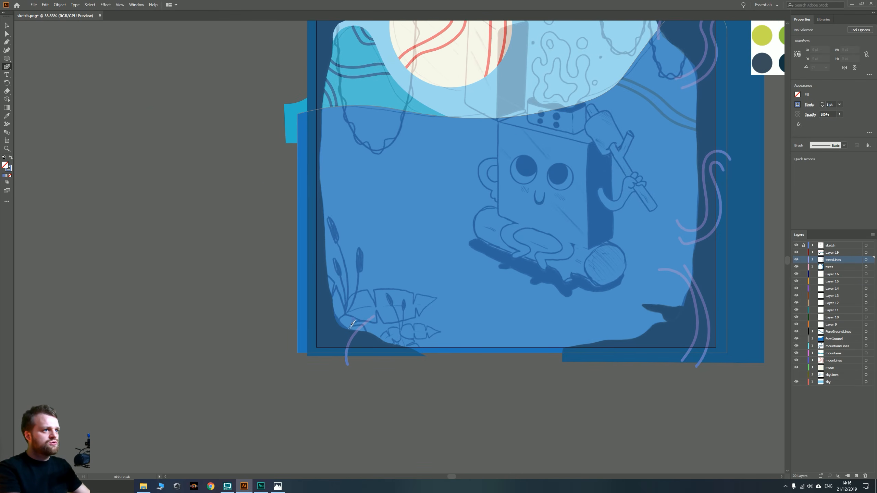
# Brush a curved bark line across the lower left trunk beside the cattails
pyautogui.press('space')
pyautogui.moveTo(294, 313)
pyautogui.mouseDown()
pyautogui.moveTo(339, 359)
pyautogui.moveTo(357, 362)
pyautogui.mouseUp()
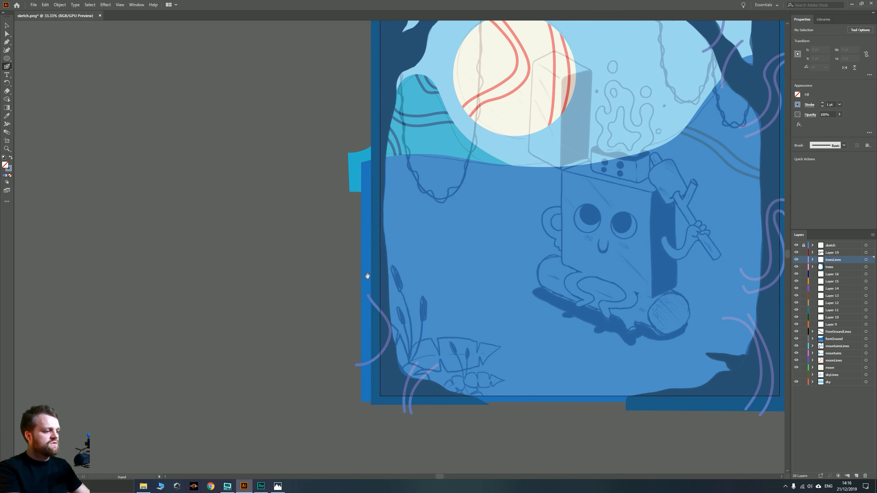
pyautogui.press('space')
pyautogui.moveTo(377, 302); pyautogui.dragTo(366, 370)
pyautogui.hotkey('ctrl', 'z')
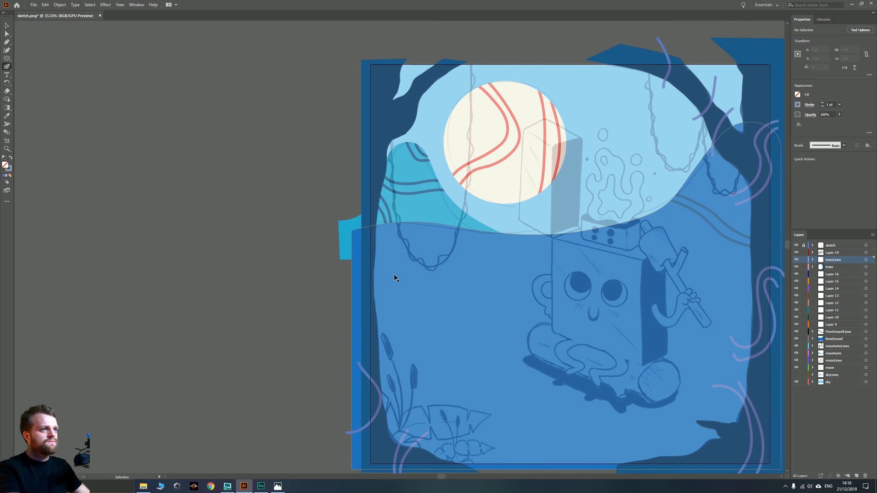
# Brush curved bark lines across the left tree's middle and upper trunk and a short pair across its branch
pyautogui.press('space')
pyautogui.moveTo(352, 193)
pyautogui.mouseDown()
pyautogui.moveTo(288, 308)
pyautogui.moveTo(293, 356)
pyautogui.mouseUp()
pyautogui.moveTo(306, 285); pyautogui.dragTo(282, 251)
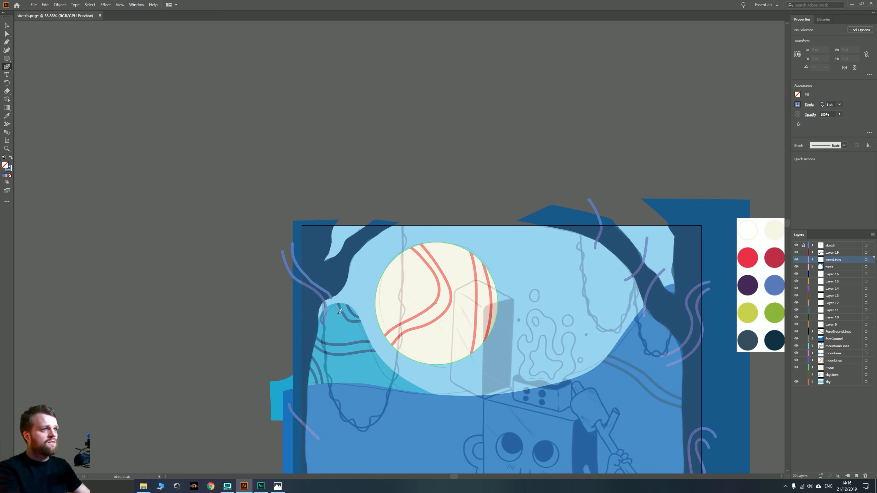
pyautogui.moveTo(342, 262); pyautogui.dragTo(383, 273)
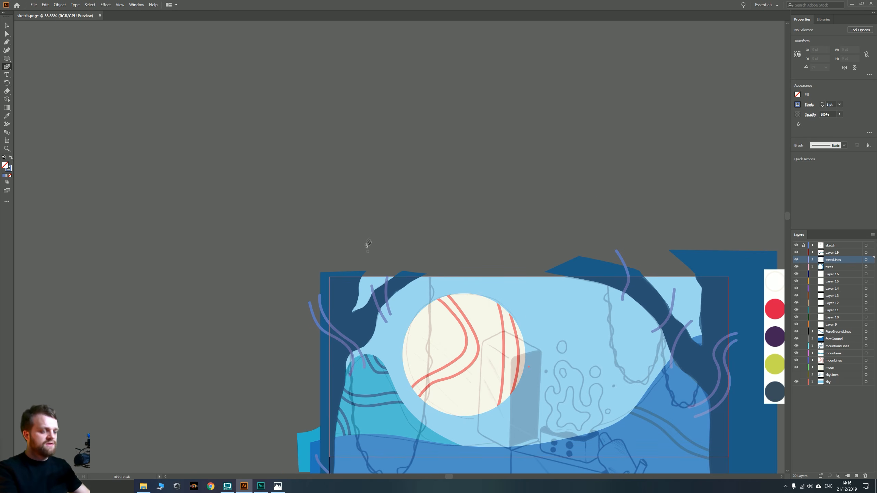
# Select all line artwork on the treesLines layer and make it one compound path
pyautogui.press('v')
pyautogui.scroll(-3, 400, 326)
pyautogui.moveTo(455, 397); pyautogui.dragTo(390, 303)
pyautogui.scroll(2, 381, 340)
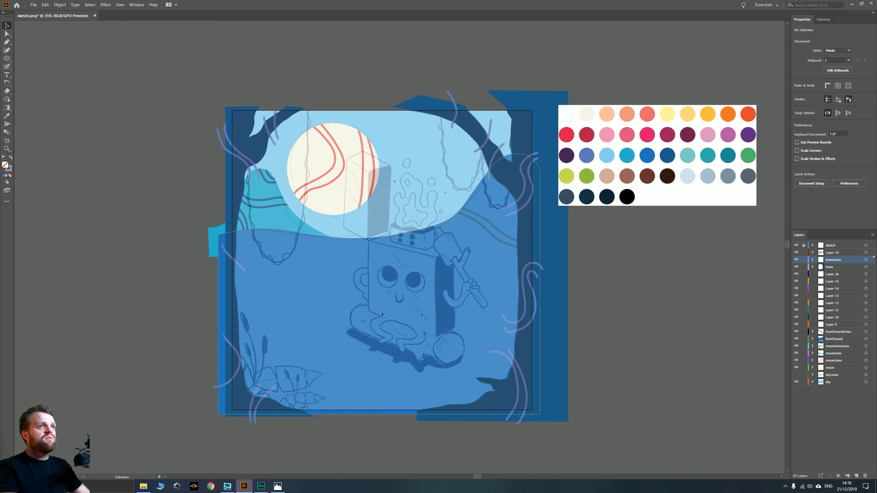
pyautogui.click(865, 260)
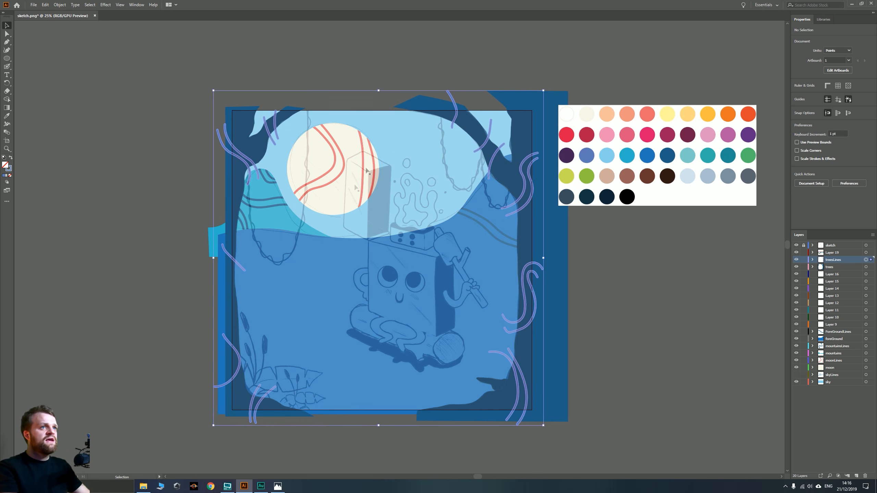
pyautogui.rightClick(452, 98)
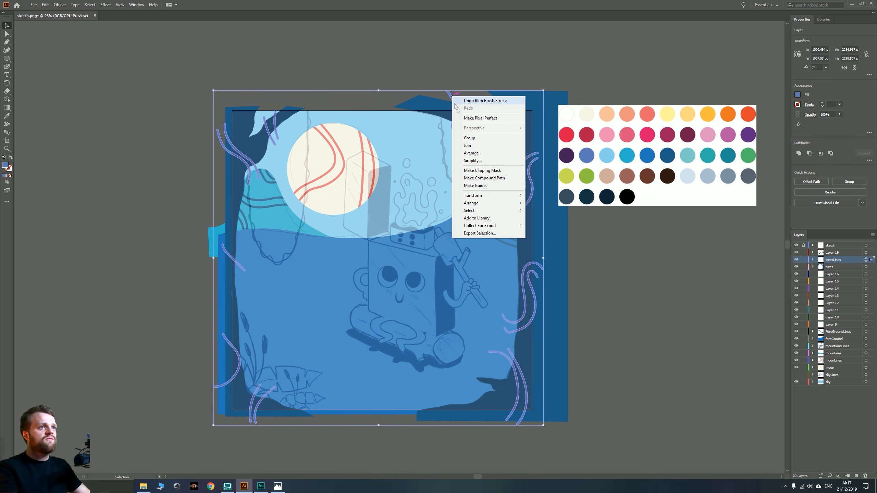
pyautogui.click(483, 180)
pyautogui.click(588, 244)
# Copy the dark blue trees shape and paste it in front on the treesLines layer, with the lines also selected
pyautogui.click(522, 127)
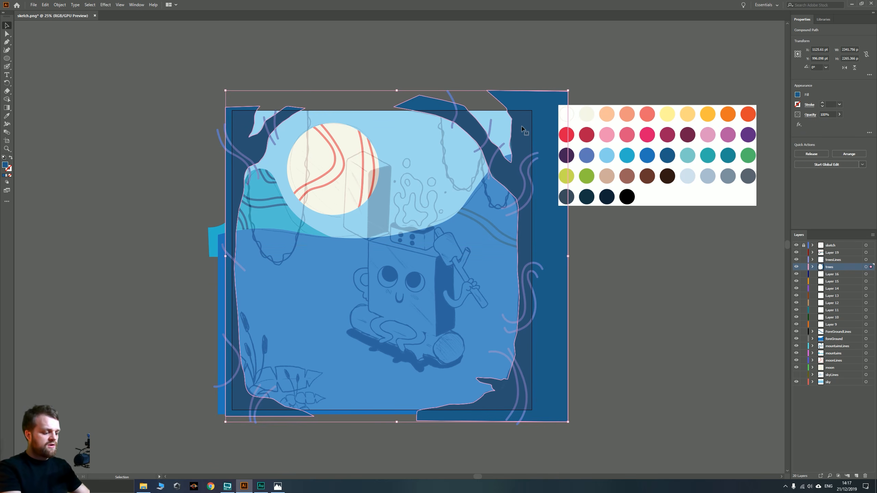
pyautogui.hotkey('ctrl', 'c')
pyautogui.click(862, 259)
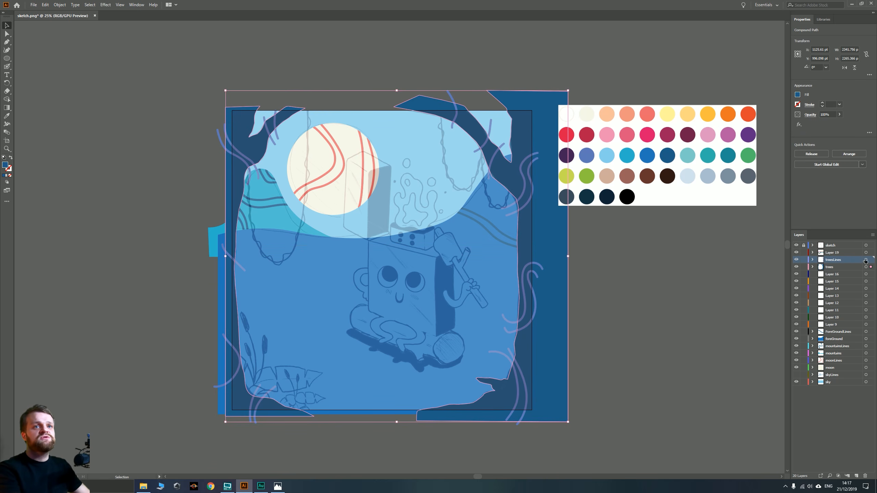
pyautogui.moveTo(865, 260); pyautogui.dragTo(866, 259)
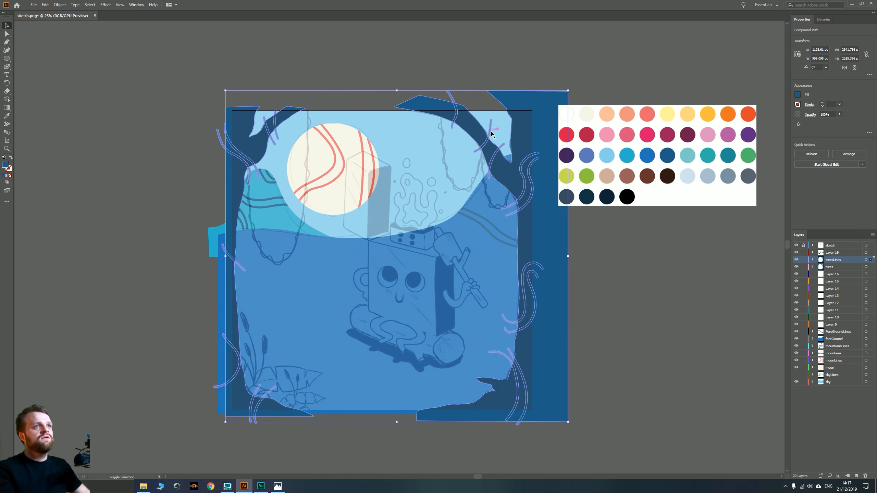
pyautogui.hotkey('ctrl', 'f')
# Intersect the tree lines with the pasted trees shape so that only the parts inside the trees are kept
pyautogui.rightClick(522, 174)
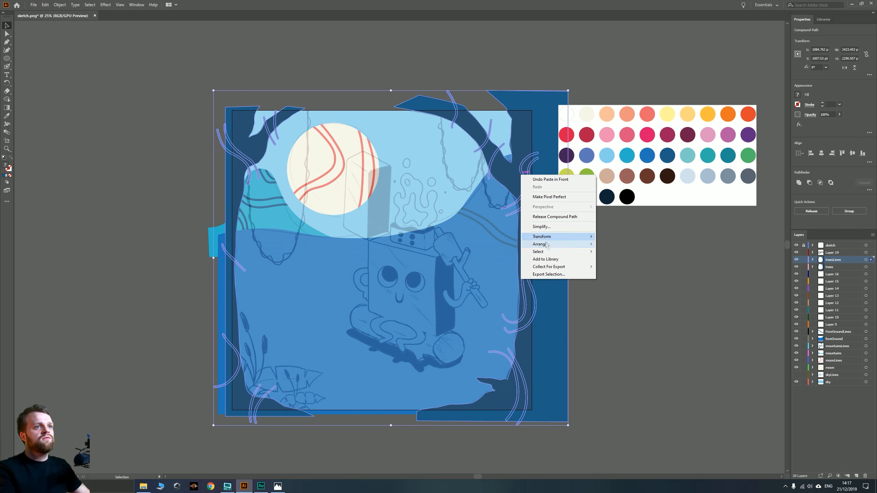
pyautogui.click(820, 183)
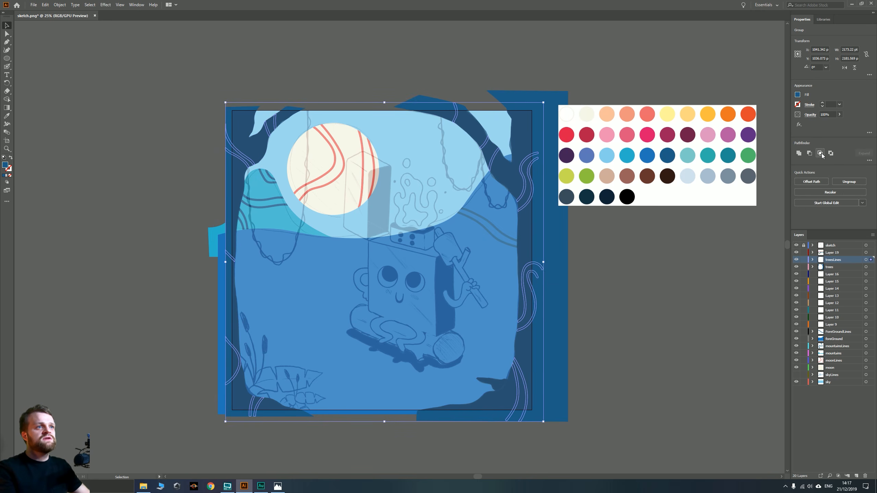
pyautogui.click(821, 153)
pyautogui.click(504, 252)
pyautogui.click(587, 265)
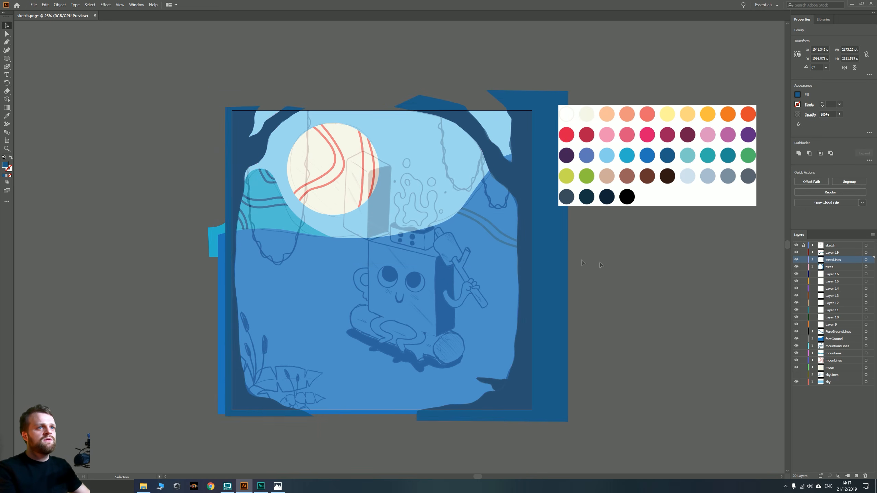
# Recolour the clipped tree lines with the periwinkle blue sampled from the palette image
pyautogui.click(525, 184)
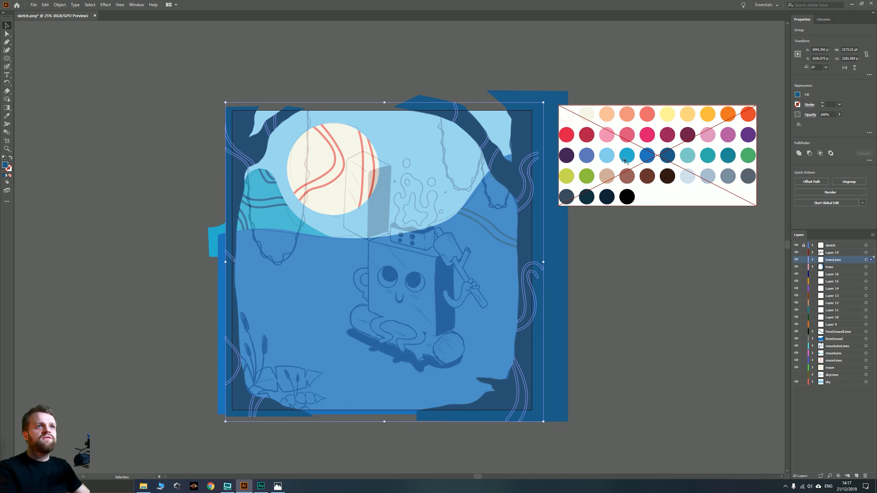
pyautogui.press('i')
pyautogui.click(587, 156)
pyautogui.press('v')
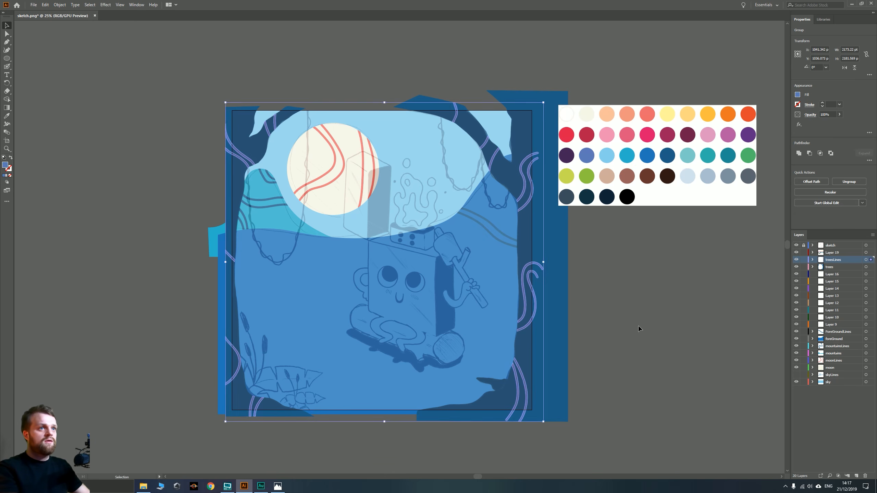
pyautogui.click(652, 284)
pyautogui.moveTo(643, 317); pyautogui.dragTo(640, 333)
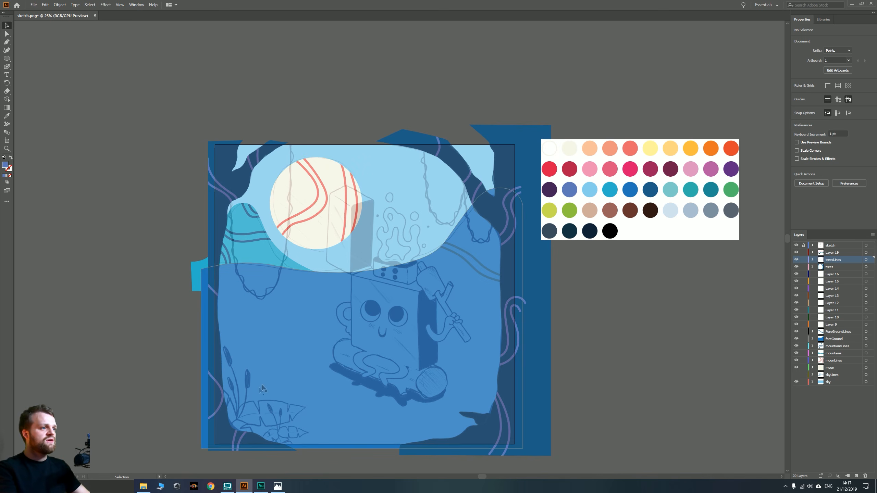
# Rename the second empty layer below trees, under Layer 16, as vines
pyautogui.scroll(1, 382, 332)
pyautogui.moveTo(381, 333); pyautogui.dragTo(454, 246)
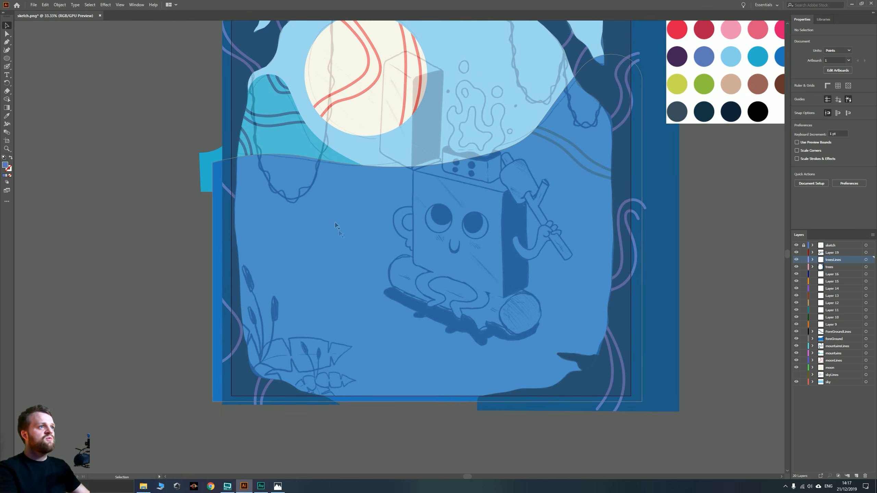
pyautogui.moveTo(312, 199); pyautogui.dragTo(324, 293)
pyautogui.moveTo(319, 202); pyautogui.dragTo(355, 261)
pyautogui.scroll(1, 365, 252)
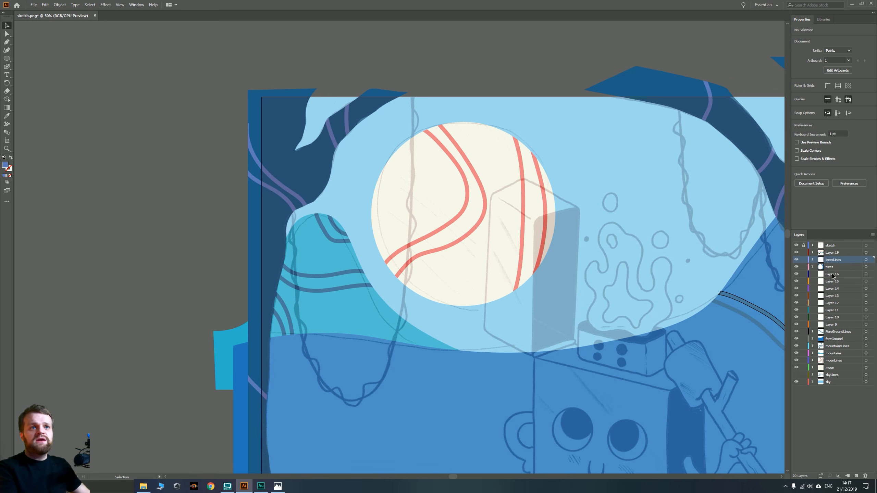
pyautogui.click(831, 275)
pyautogui.keyDown('shift'); pyautogui.click(832, 282); pyautogui.keyUp('shift')
pyautogui.moveTo(830, 270)
pyautogui.mouseDown()
pyautogui.moveTo(831, 257)
pyautogui.moveTo(830, 270)
pyautogui.mouseUp()
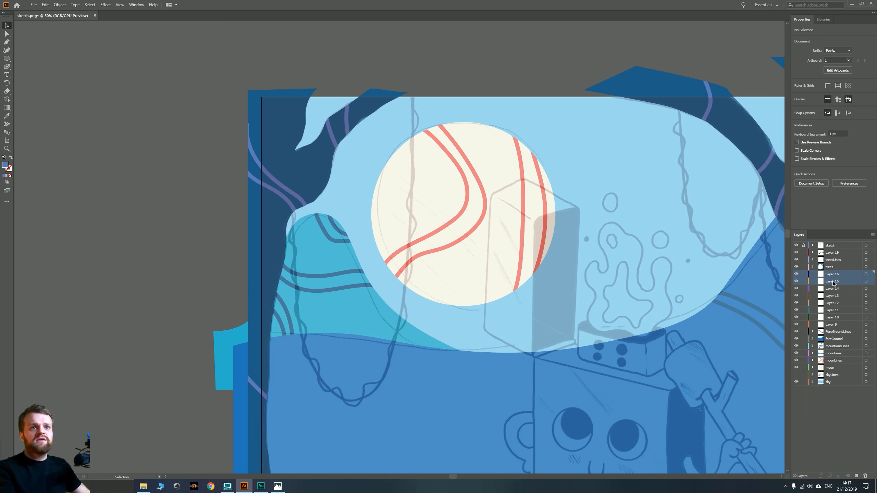
pyautogui.doubleClick(831, 282)
pyautogui.write('vines')
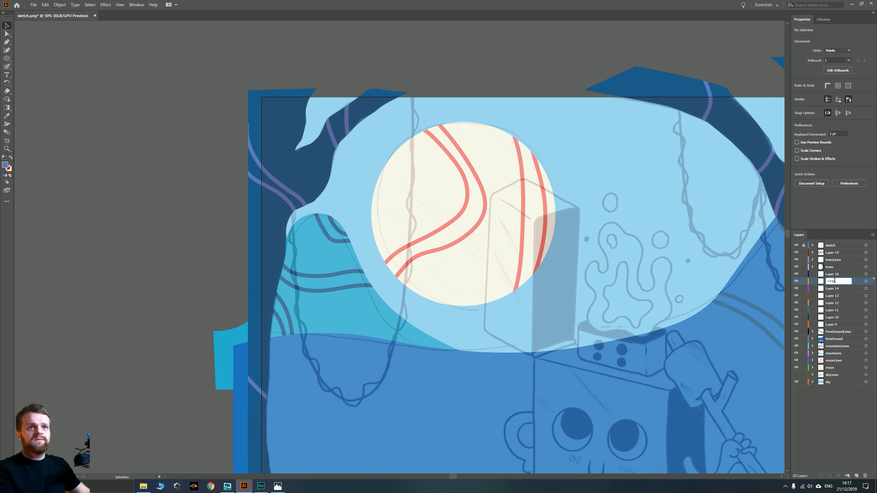
pyautogui.press('Return')
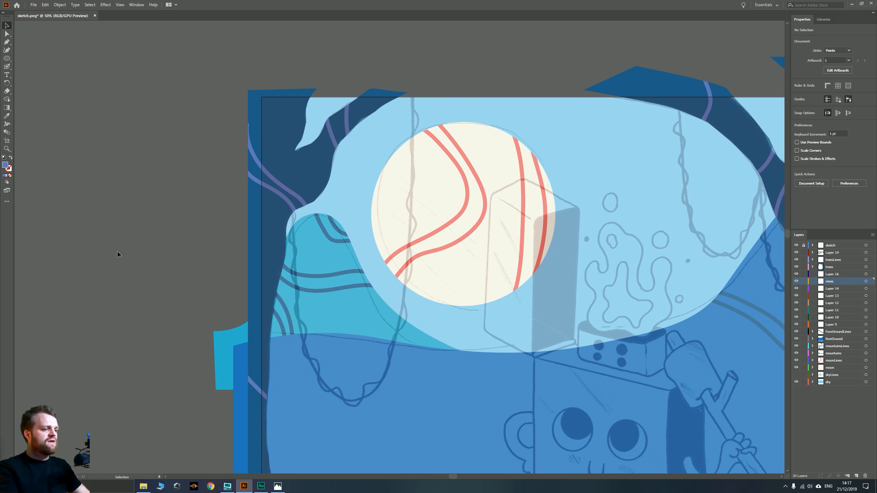
# Trace the outer U-shaped edge of the left hanging vine with the Pen tool, ending with a short segment for its thickness
pyautogui.moveTo(118, 253); pyautogui.dragTo(68, 255)
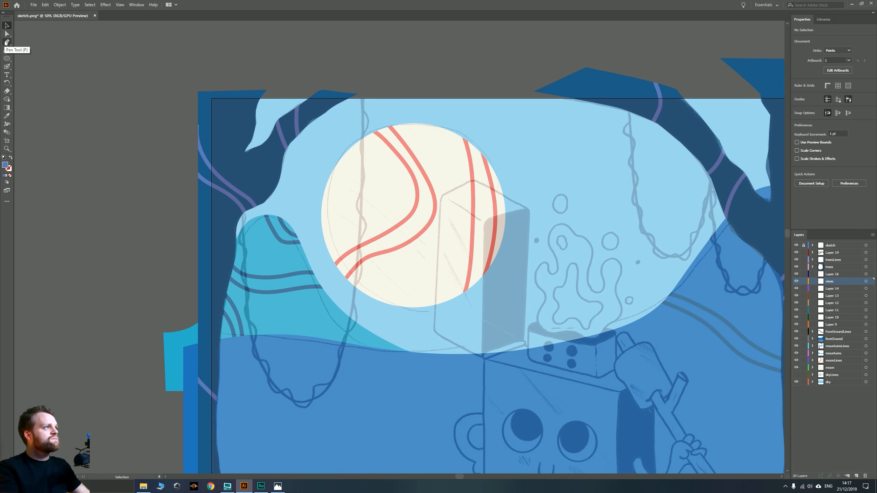
pyautogui.click(7, 42)
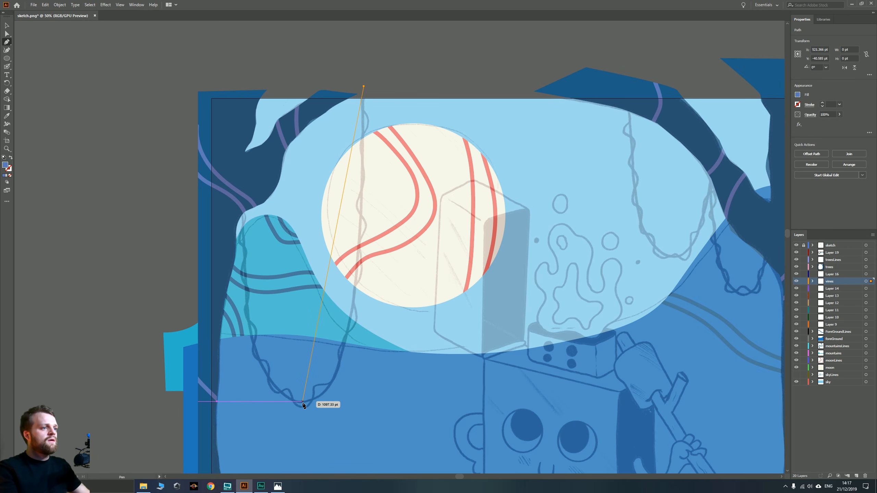
pyautogui.moveTo(303, 404); pyautogui.dragTo(226, 408)
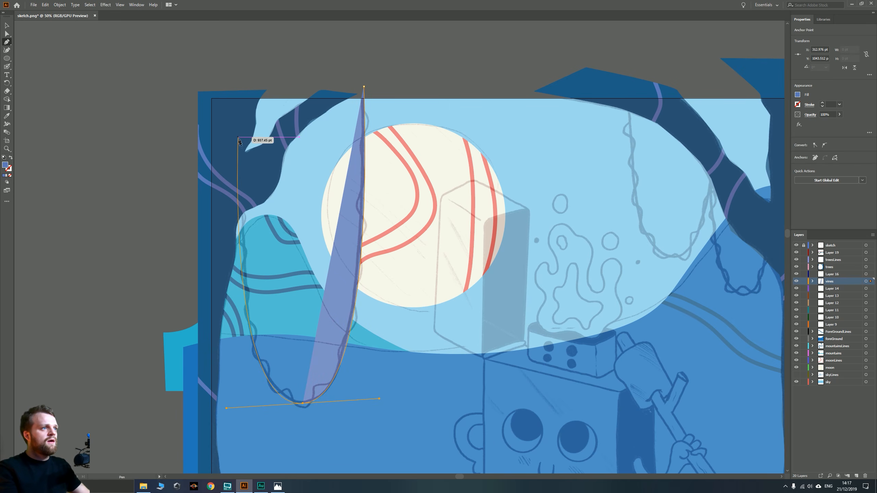
pyautogui.click(243, 174)
pyautogui.scroll(4, 242, 172)
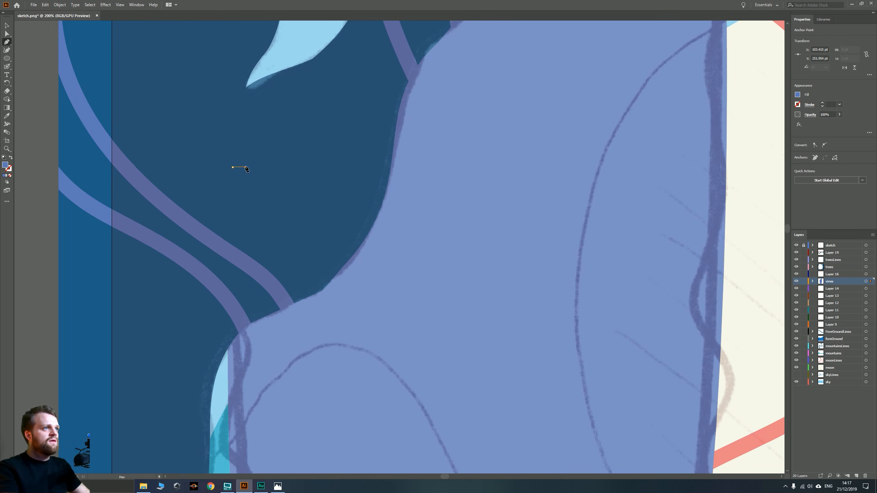
pyautogui.click(246, 167)
# Trace the left vine's inner edge back parallel to the outer curve and close the path into a thin filled strand
pyautogui.scroll(-5, 237, 385)
pyautogui.moveTo(260, 424); pyautogui.dragTo(254, 303)
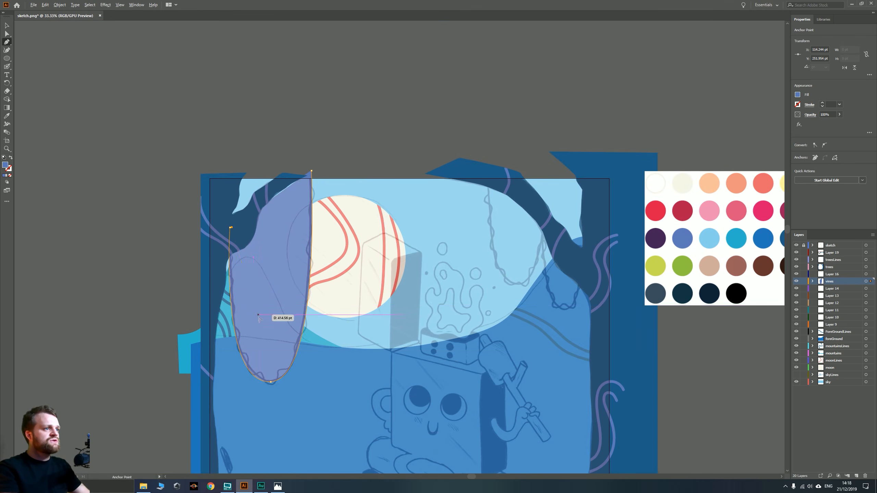
pyautogui.scroll(3, 260, 320)
pyautogui.scroll(-1, 266, 363)
pyautogui.scroll(-1, 272, 323)
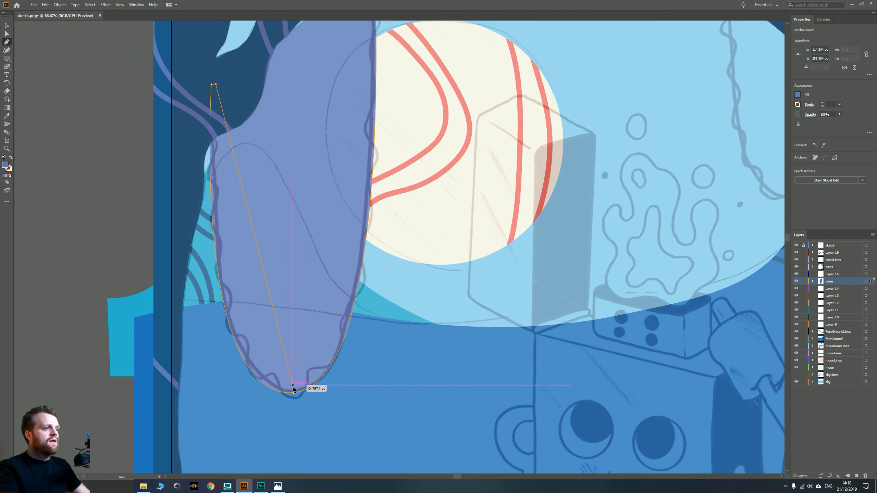
pyautogui.moveTo(293, 389); pyautogui.dragTo(388, 382)
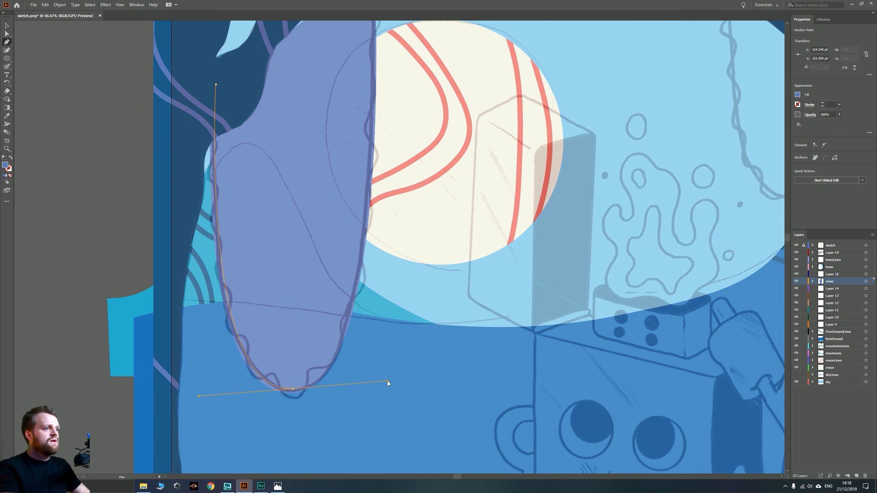
pyautogui.moveTo(387, 381); pyautogui.dragTo(387, 381)
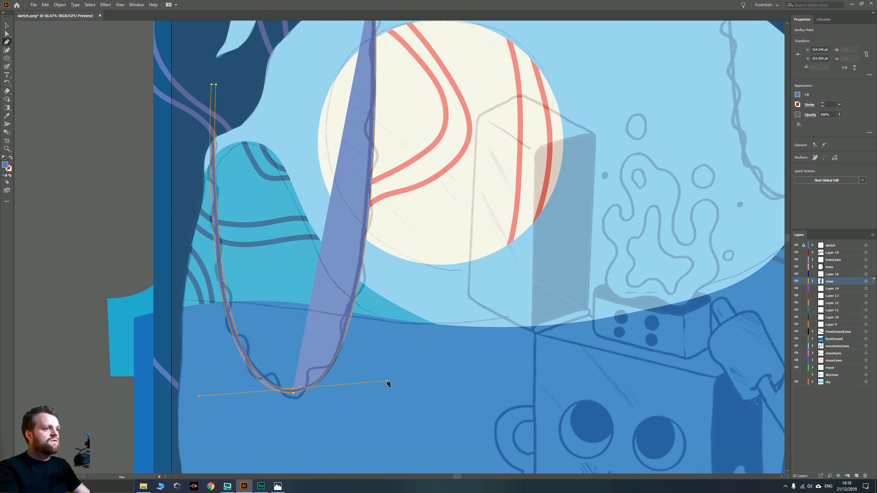
pyautogui.scroll(-1, 352, 274)
pyautogui.moveTo(332, 159); pyautogui.dragTo(351, 249)
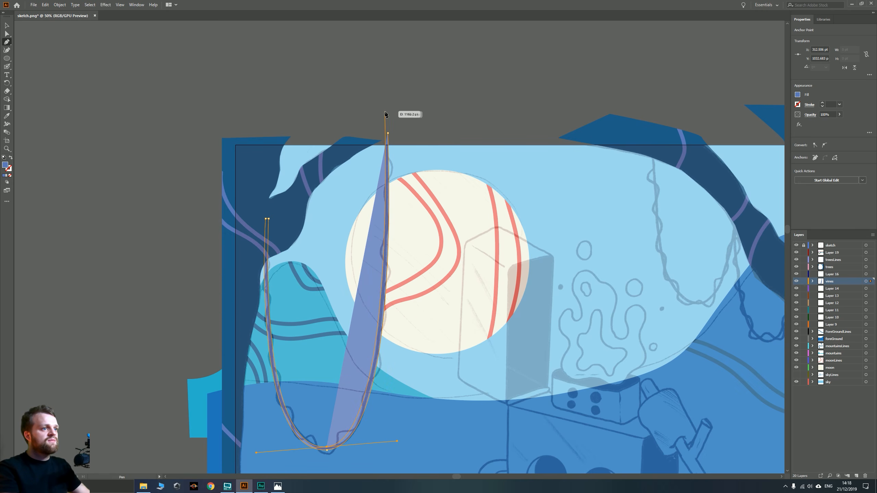
pyautogui.click(387, 134)
pyautogui.press('v')
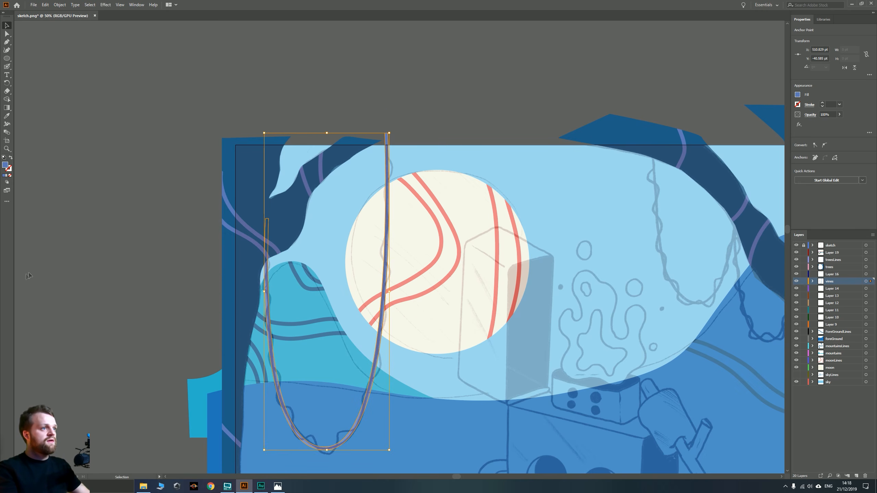
pyautogui.click(148, 269)
# Hide the trees and treesLines layers and all background layers from sky up to ForeGroundLines, leaving the sketch visible
pyautogui.moveTo(308, 346); pyautogui.dragTo(249, 280)
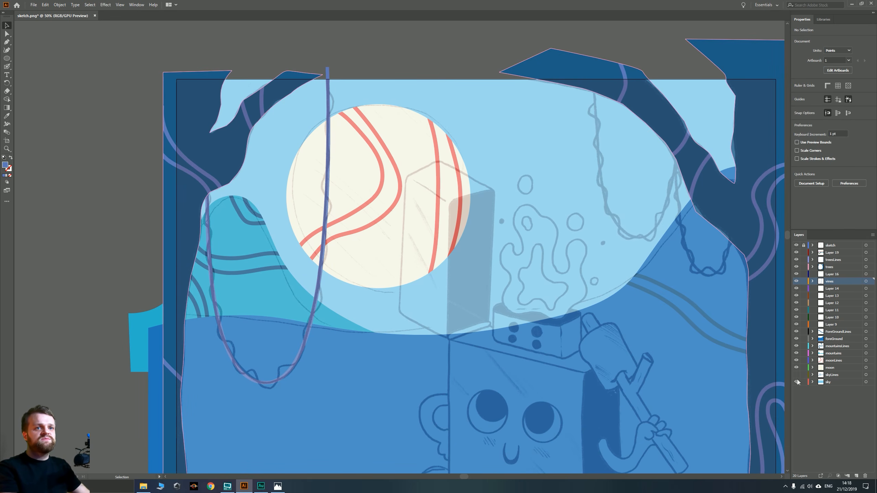
pyautogui.moveTo(798, 382); pyautogui.dragTo(798, 328)
pyautogui.click(797, 267)
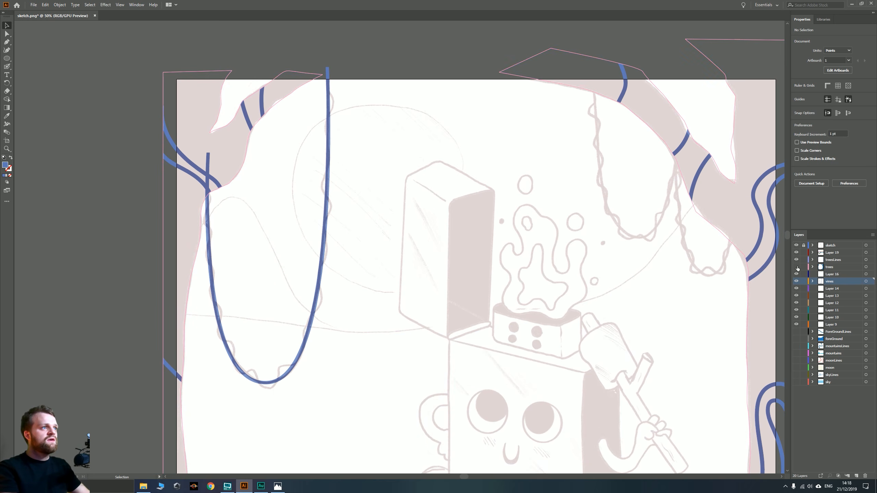
pyautogui.click(796, 259)
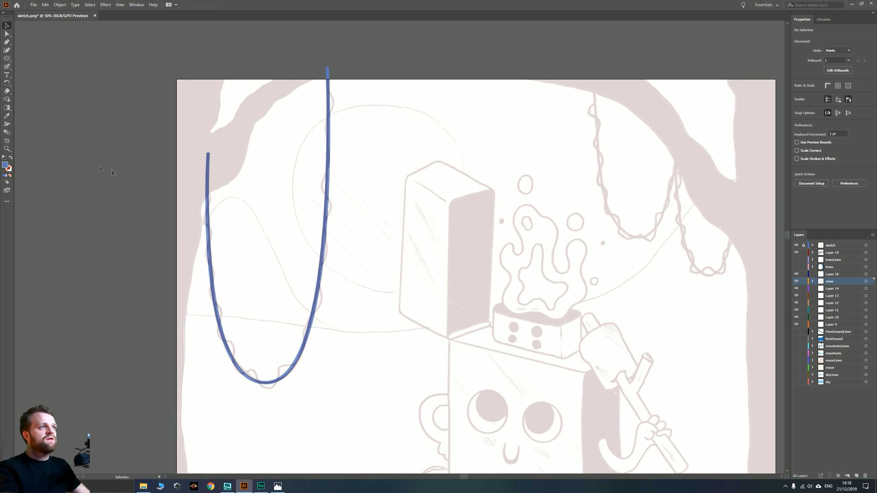
# Trace the outer U-shaped edge of the vine under the right tree's branch with the Pen tool, ending with a short thickness segment
pyautogui.moveTo(428, 150); pyautogui.dragTo(319, 190)
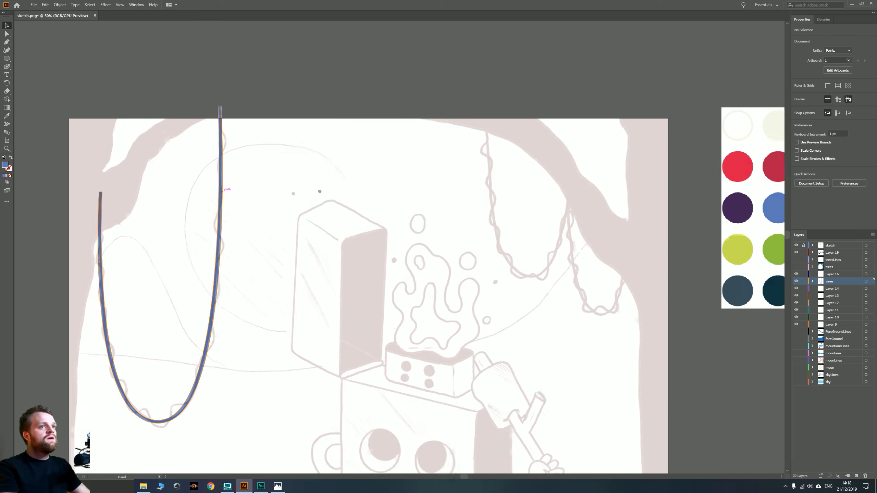
pyautogui.scroll(1, 519, 232)
pyautogui.moveTo(519, 231); pyautogui.dragTo(353, 273)
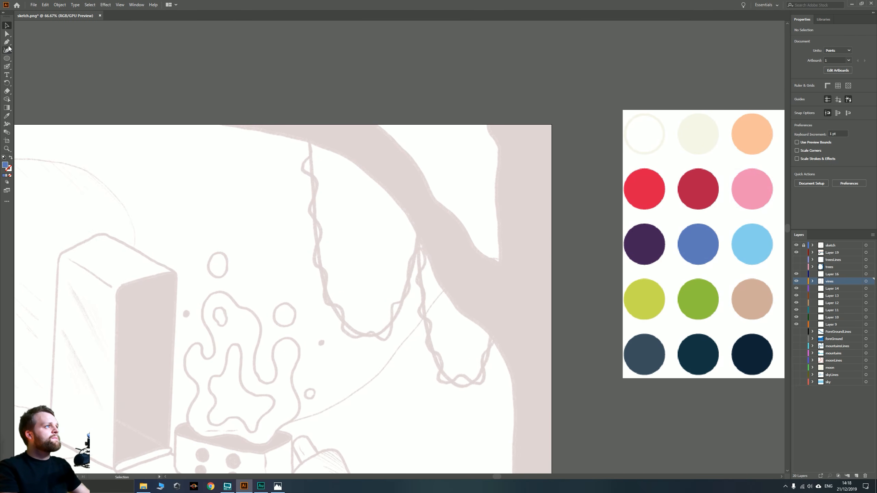
pyautogui.click(7, 42)
pyautogui.scroll(1, 299, 202)
pyautogui.scroll(1, 305, 110)
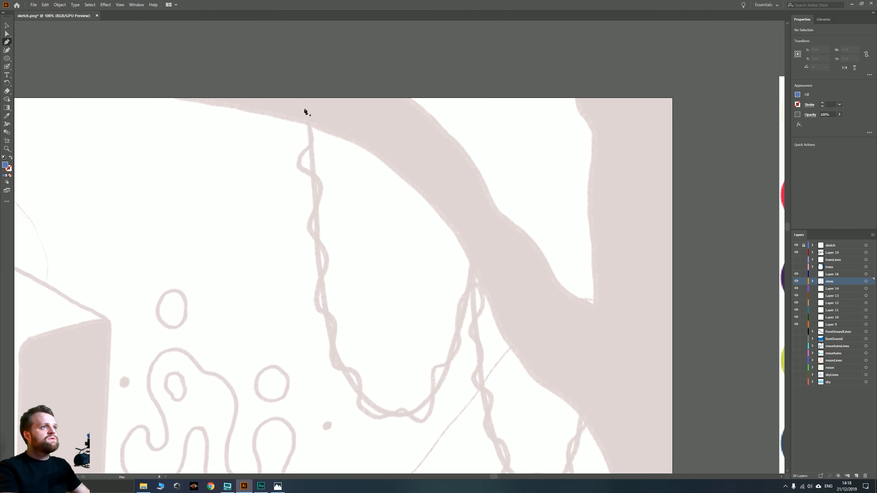
pyautogui.click(304, 109)
pyautogui.moveTo(397, 417); pyautogui.dragTo(491, 404)
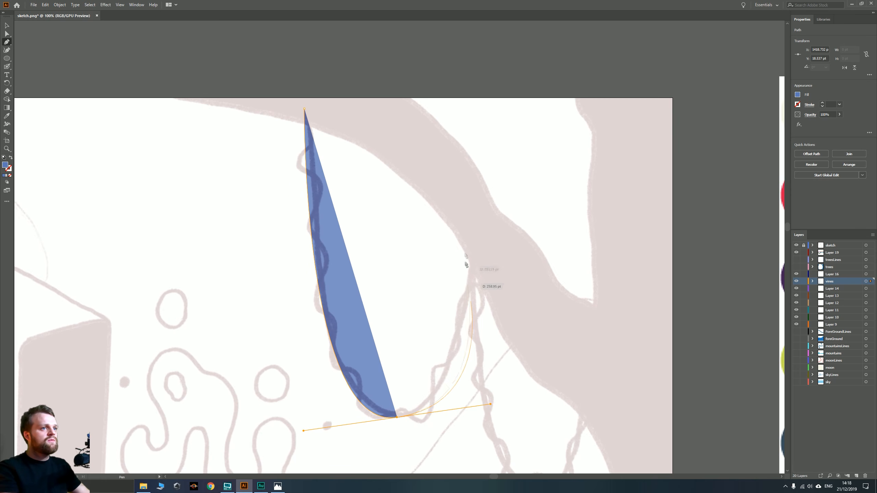
pyautogui.click(471, 189)
pyautogui.click(464, 189)
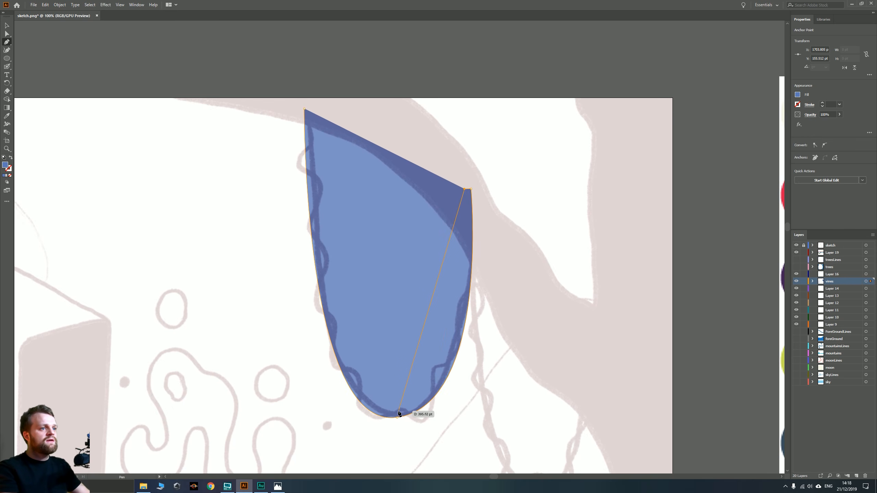
# Trace the inner edge of the vine under the right tree's branch back past its upper end and close the path into a thin strand
pyautogui.moveTo(397, 413); pyautogui.dragTo(305, 431)
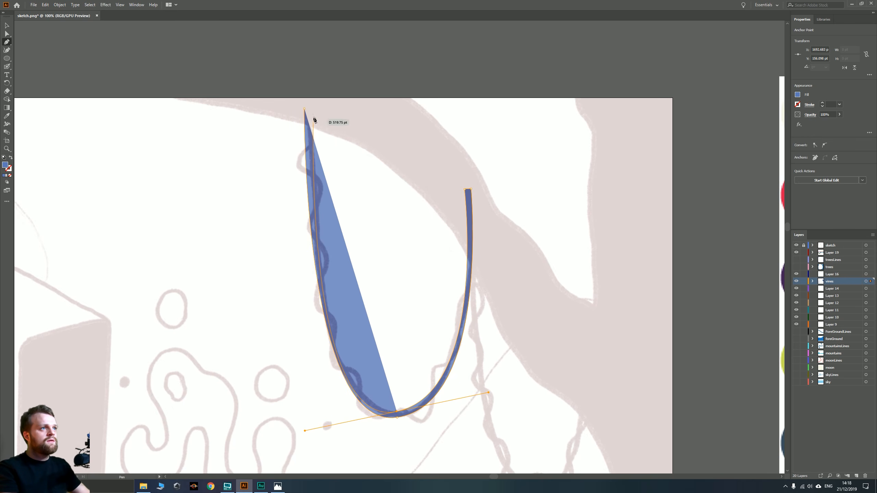
pyautogui.moveTo(322, 134); pyautogui.dragTo(307, 28)
pyautogui.click(307, 27)
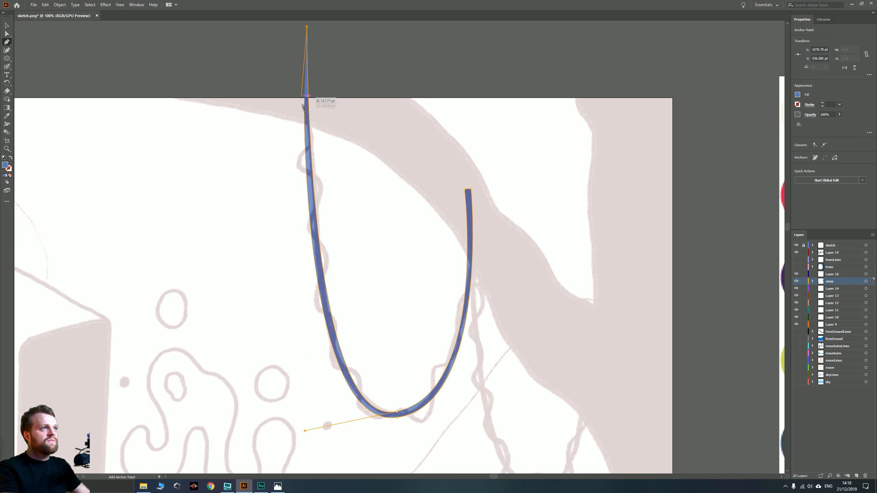
pyautogui.click(304, 109)
pyautogui.click(7, 26)
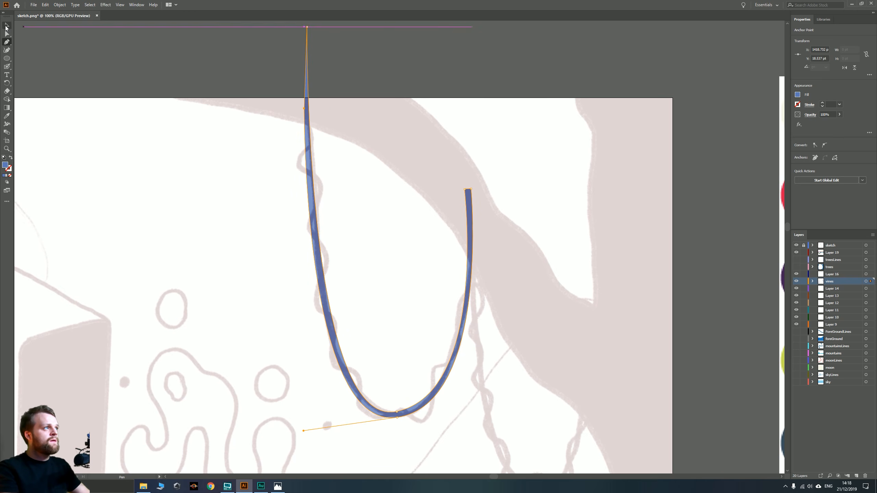
# Trim the vine's overshooting tip above the branch by drawing a rectangle over it and subtracting it with Minus Front
pyautogui.moveTo(265, 144); pyautogui.dragTo(249, 176)
pyautogui.scroll(-1, 269, 210)
pyautogui.moveTo(270, 209); pyautogui.dragTo(281, 242)
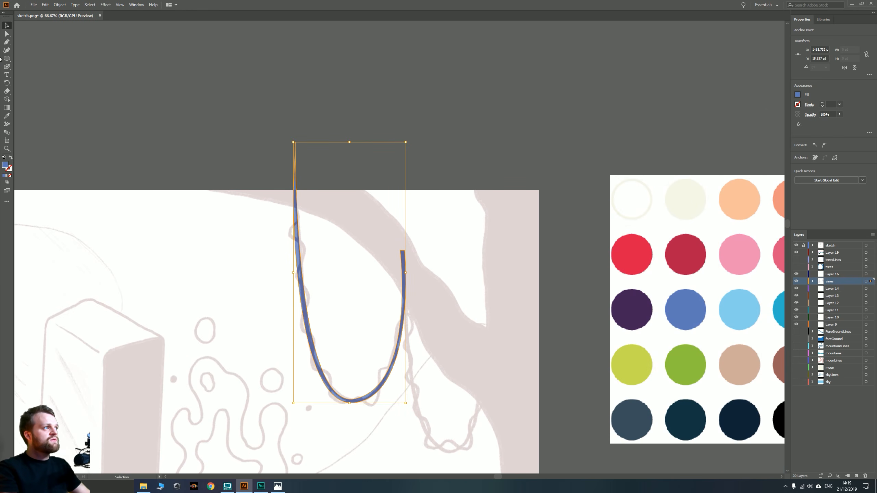
pyautogui.moveTo(7, 58); pyautogui.dragTo(24, 58)
pyautogui.moveTo(246, 124)
pyautogui.mouseDown()
pyautogui.moveTo(345, 207)
pyautogui.moveTo(344, 200)
pyautogui.mouseUp()
pyautogui.press('v')
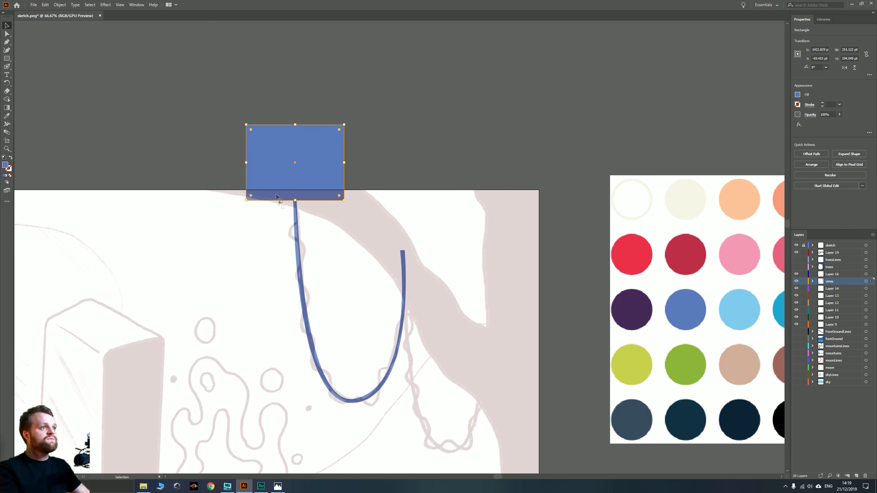
pyautogui.keyDown('shift'); pyautogui.click(295, 211); pyautogui.keyUp('shift')
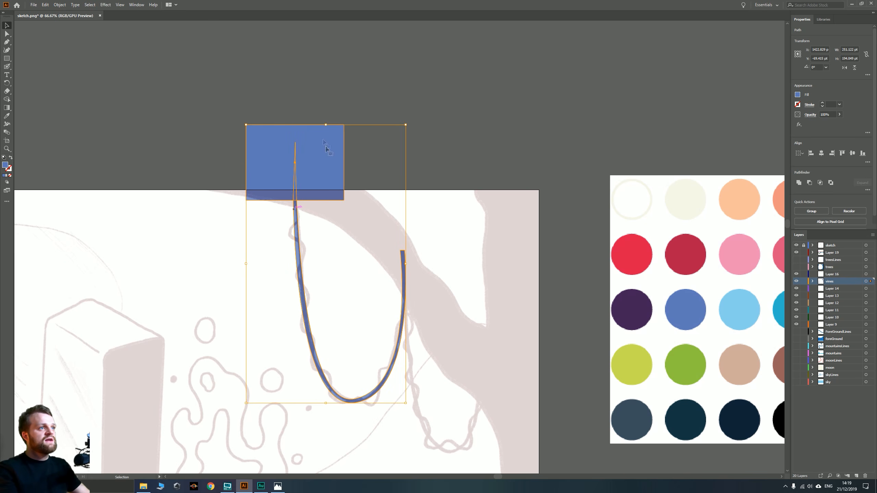
pyautogui.click(809, 183)
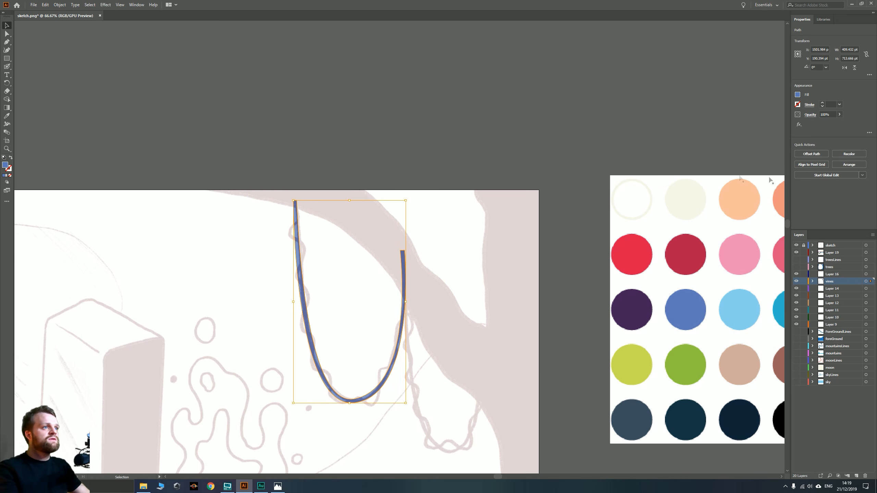
pyautogui.click(277, 134)
# Trace the inner curve of the small rightmost vine with the Pen tool, from the trunk up to the branch, ending with a short thickness segment
pyautogui.scroll(1, 345, 331)
pyautogui.moveTo(325, 365); pyautogui.dragTo(330, 332)
pyautogui.scroll(-2, 293, 310)
pyautogui.moveTo(258, 327); pyautogui.dragTo(308, 282)
pyautogui.click(405, 285)
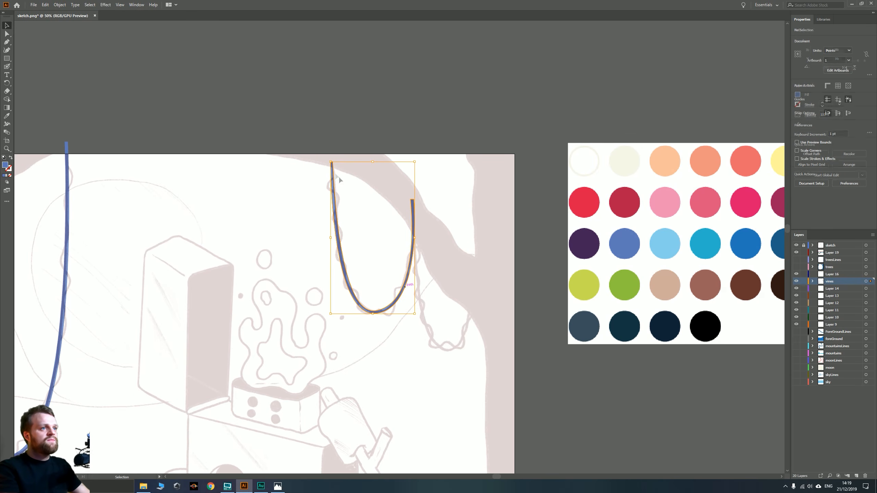
pyautogui.click(373, 221)
pyautogui.scroll(3, 418, 273)
pyautogui.scroll(-2, 105, 109)
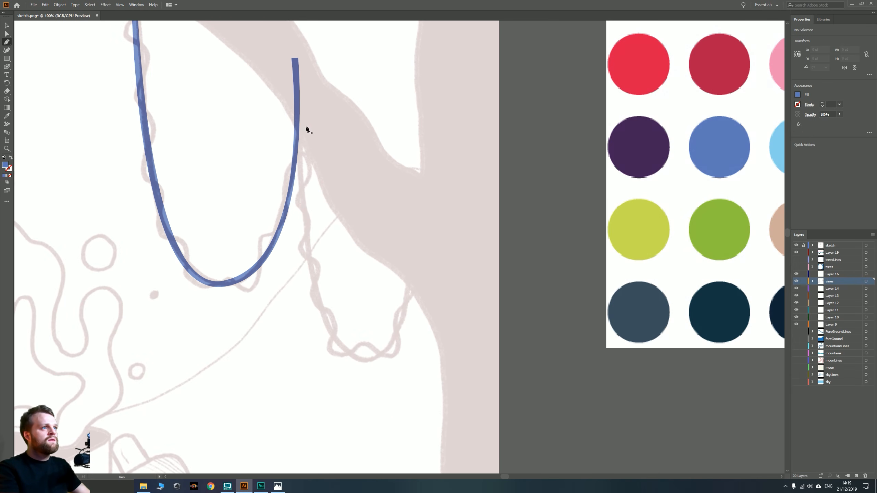
pyautogui.click(409, 266)
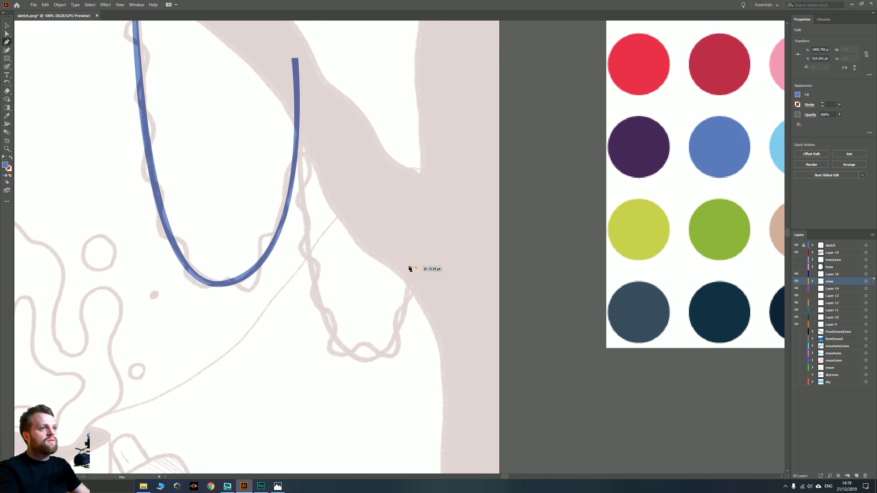
pyautogui.moveTo(366, 357); pyautogui.dragTo(328, 357)
pyautogui.moveTo(305, 137); pyautogui.dragTo(309, 32)
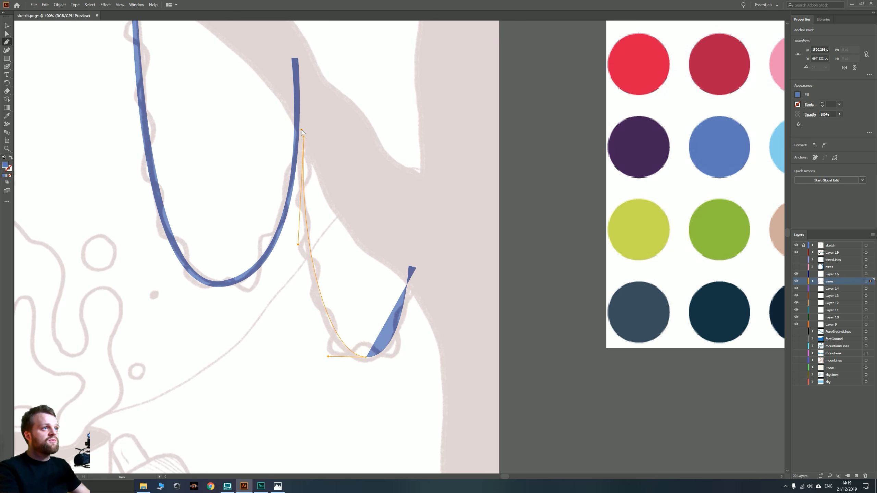
pyautogui.moveTo(301, 132); pyautogui.dragTo(298, 129)
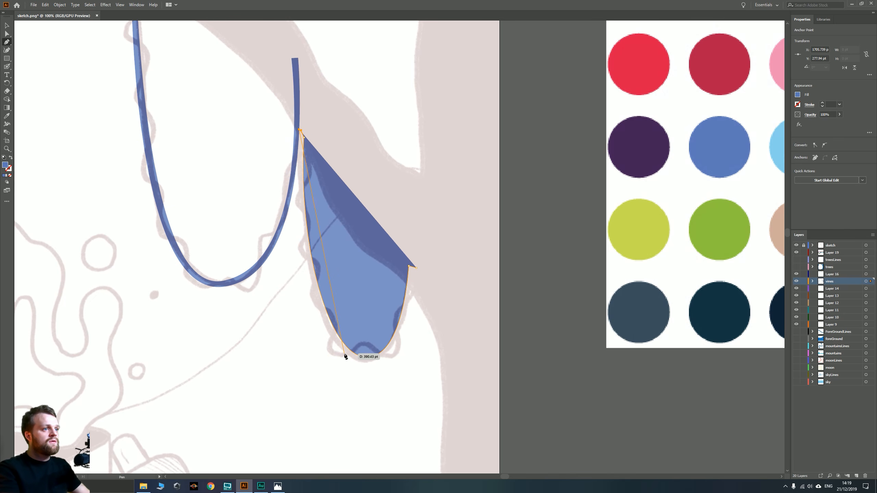
# Trace the small vine's outer edge parallel to the inner curve, close the path into a thin strand and deselect it
pyautogui.moveTo(346, 354); pyautogui.dragTo(401, 403)
pyautogui.moveTo(409, 266); pyautogui.dragTo(414, 271)
pyautogui.click(416, 268)
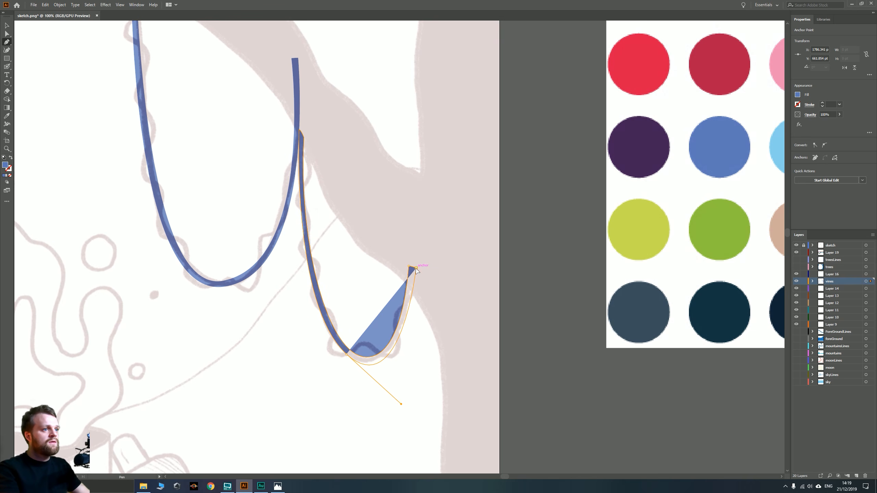
pyautogui.scroll(-3, 242, 234)
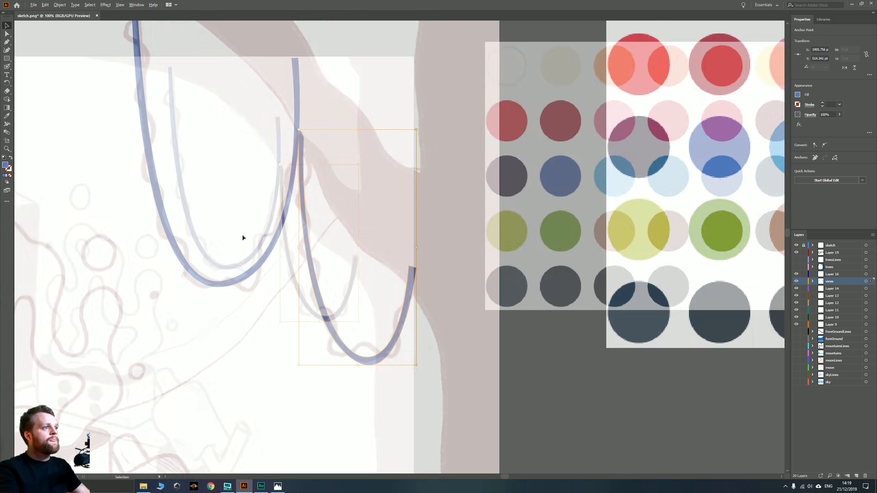
pyautogui.click(270, 120)
# Paint a wavy strand twining around the whole left hanging vine with the Blob Brush, following the sketch
pyautogui.moveTo(71, 229); pyautogui.dragTo(352, 224)
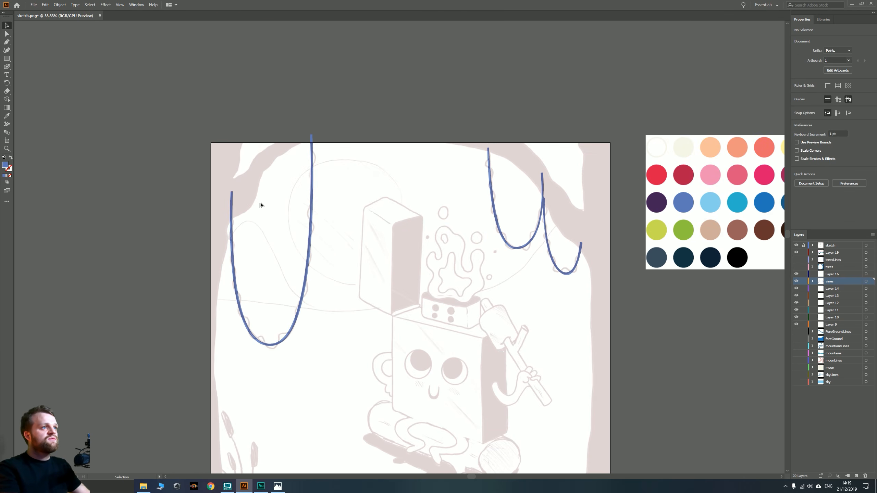
pyautogui.scroll(1, 296, 216)
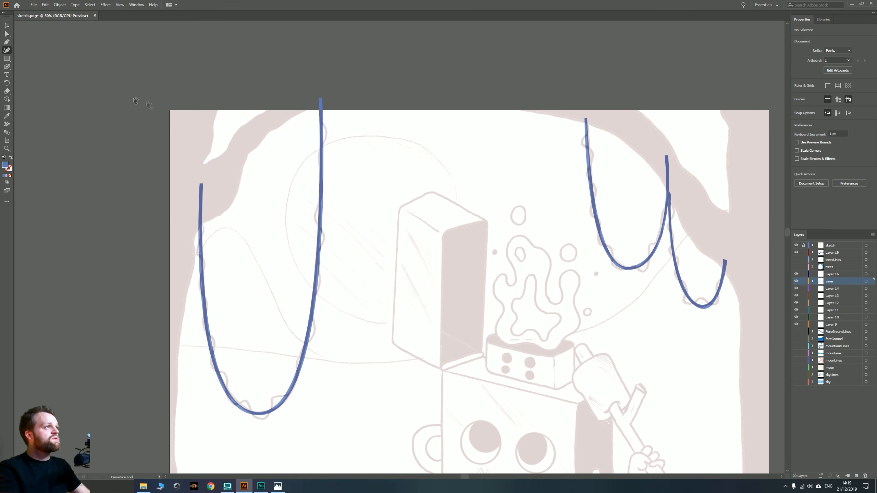
pyautogui.click(9, 67)
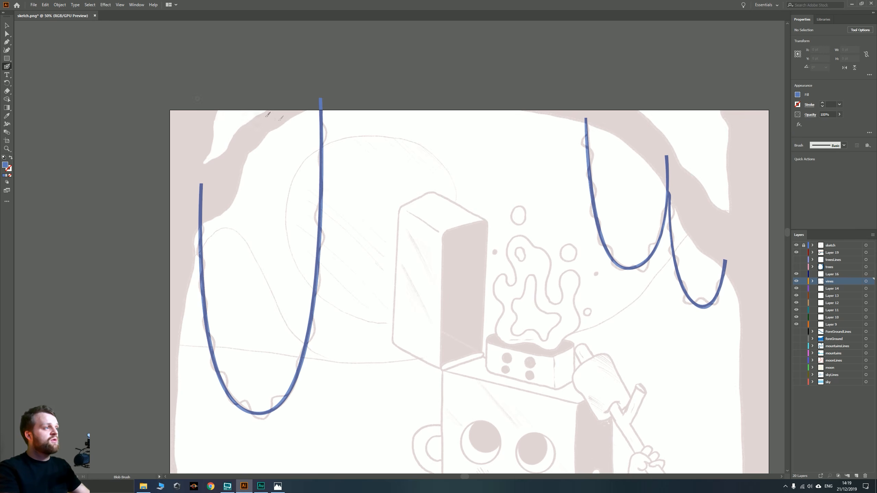
pyautogui.scroll(2, 368, 136)
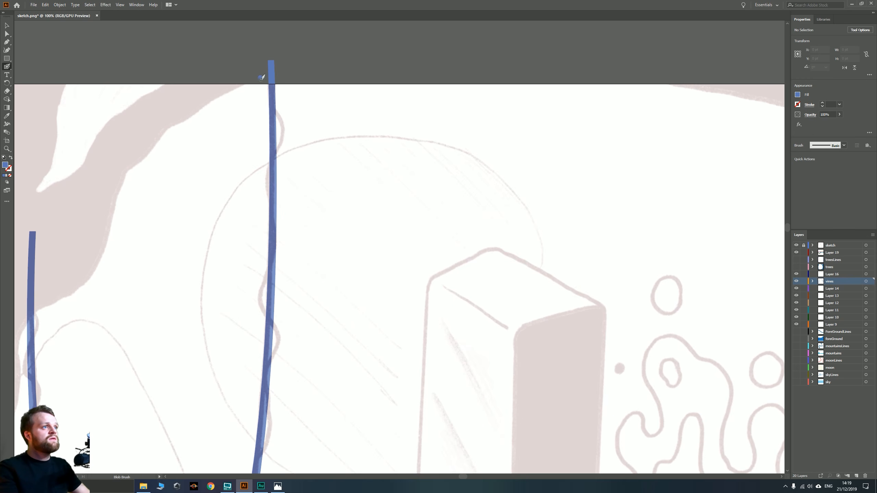
pyautogui.moveTo(261, 78)
pyautogui.mouseDown()
pyautogui.moveTo(283, 133)
pyautogui.moveTo(259, 204)
pyautogui.moveTo(276, 237)
pyautogui.moveTo(279, 276)
pyautogui.moveTo(260, 311)
pyautogui.moveTo(272, 392)
pyautogui.moveTo(251, 460)
pyautogui.mouseUp()
pyautogui.scroll(-2, 221, 331)
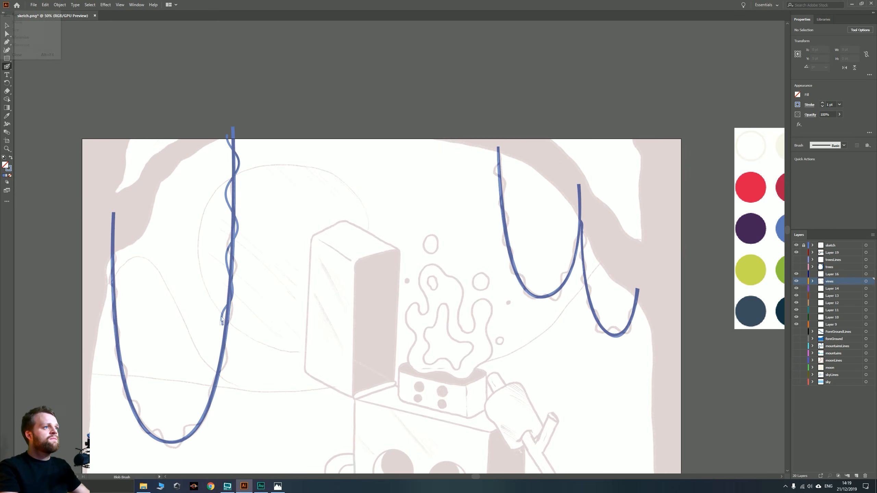
pyautogui.moveTo(221, 320)
pyautogui.mouseDown()
pyautogui.moveTo(283, 217)
pyautogui.moveTo(335, 187)
pyautogui.moveTo(316, 251)
pyautogui.moveTo(324, 319)
pyautogui.moveTo(286, 389)
pyautogui.mouseUp()
pyautogui.scroll(2, 283, 222)
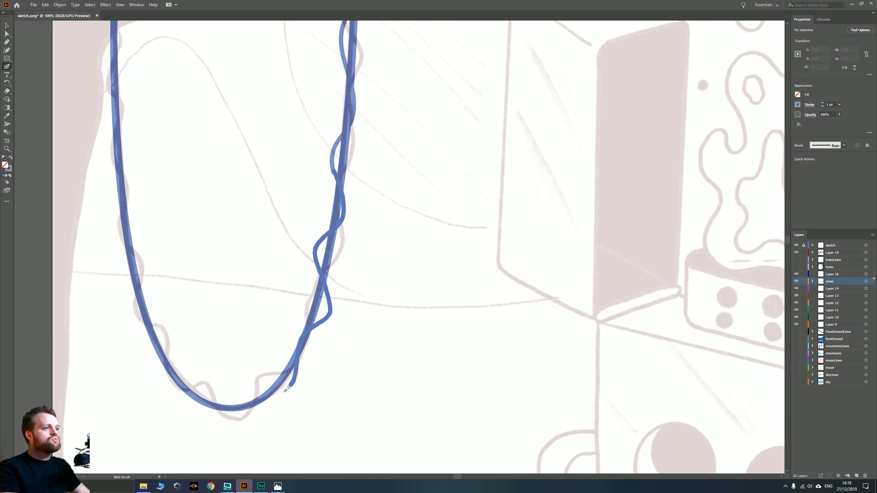
pyautogui.moveTo(229, 411)
pyautogui.mouseDown()
pyautogui.moveTo(167, 368)
pyautogui.moveTo(120, 242)
pyautogui.moveTo(131, 196)
pyautogui.moveTo(110, 131)
pyautogui.moveTo(123, 60)
pyautogui.moveTo(104, 35)
pyautogui.mouseUp()
pyautogui.moveTo(108, 66); pyautogui.dragTo(180, 350)
# Paint wavy Blob Brush strands twining around both vines hanging from the right tree, undoing any stray stroke
pyautogui.scroll(-2, 245, 331)
pyautogui.moveTo(472, 370); pyautogui.dragTo(188, 366)
pyautogui.scroll(1, 297, 304)
pyautogui.moveTo(300, 304); pyautogui.dragTo(242, 288)
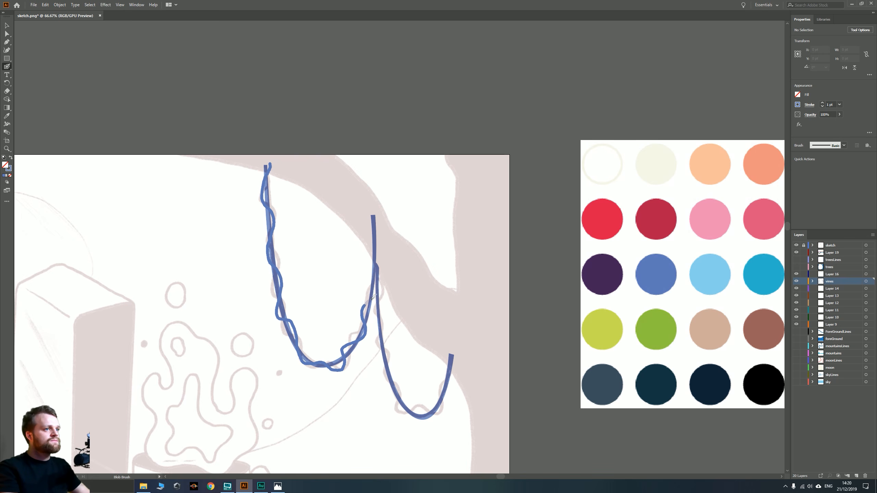
pyautogui.moveTo(372, 268); pyautogui.dragTo(376, 256)
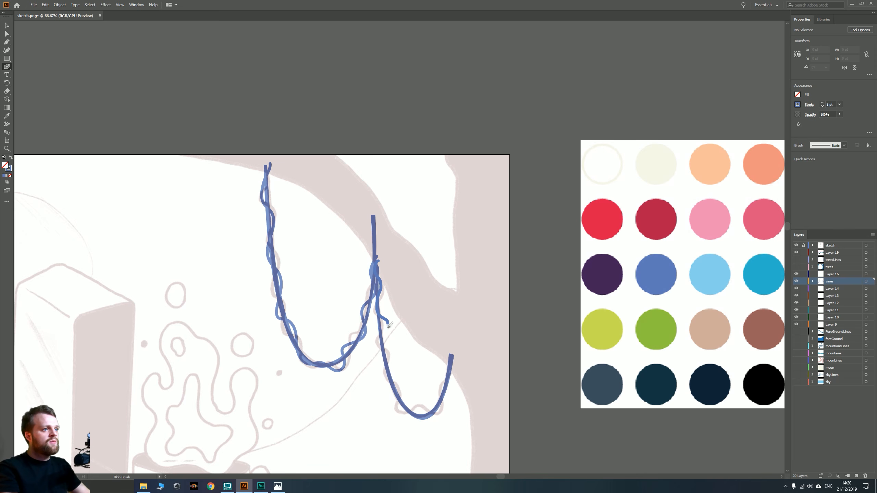
pyautogui.moveTo(384, 356); pyautogui.dragTo(386, 354)
pyautogui.hotkey('ctrl', 'z')
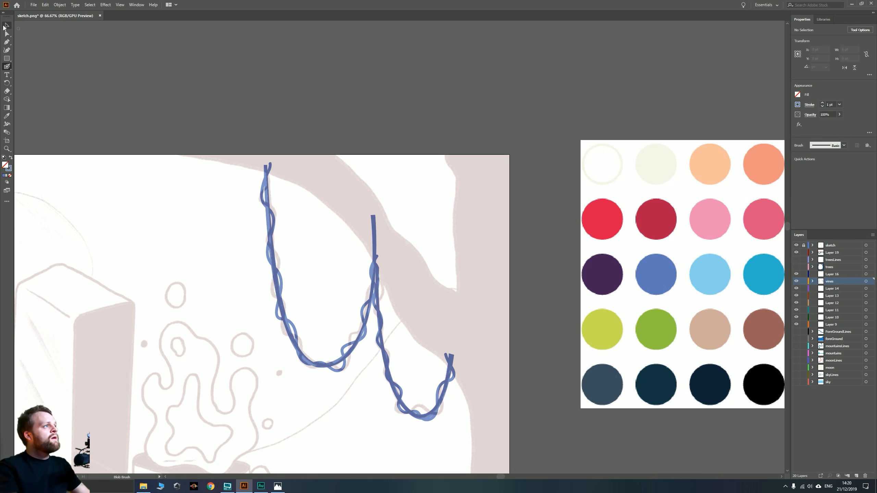
# Show the trees, treesLines and all background layers from ForeGroundLines down to sky, and hide the sketch layer
pyautogui.click(6, 27)
pyautogui.scroll(-3, 286, 227)
pyautogui.moveTo(288, 355); pyautogui.dragTo(403, 251)
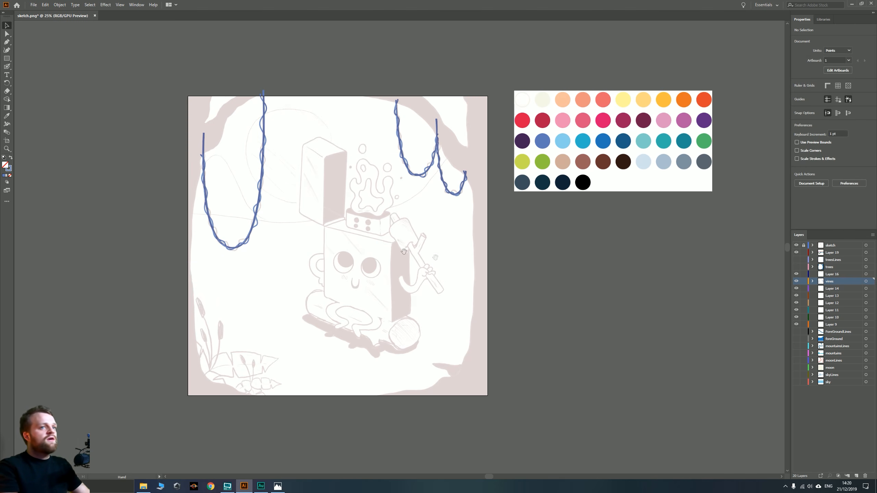
pyautogui.click(796, 266)
pyautogui.click(796, 260)
pyautogui.click(796, 331)
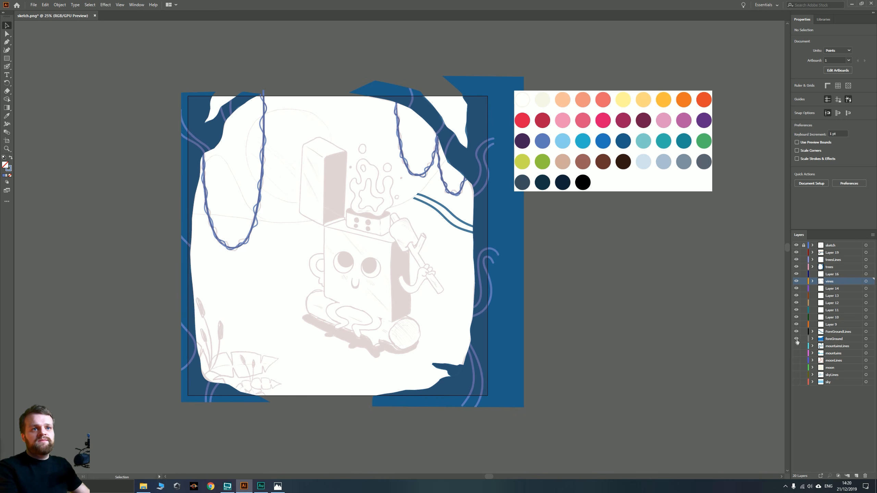
pyautogui.click(796, 339)
pyautogui.click(796, 346)
pyautogui.click(795, 382)
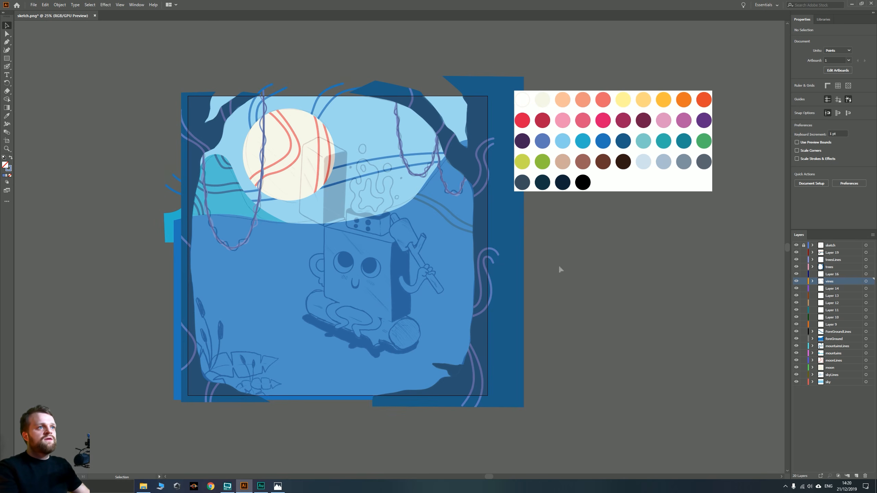
pyautogui.moveTo(399, 223); pyautogui.dragTo(449, 243)
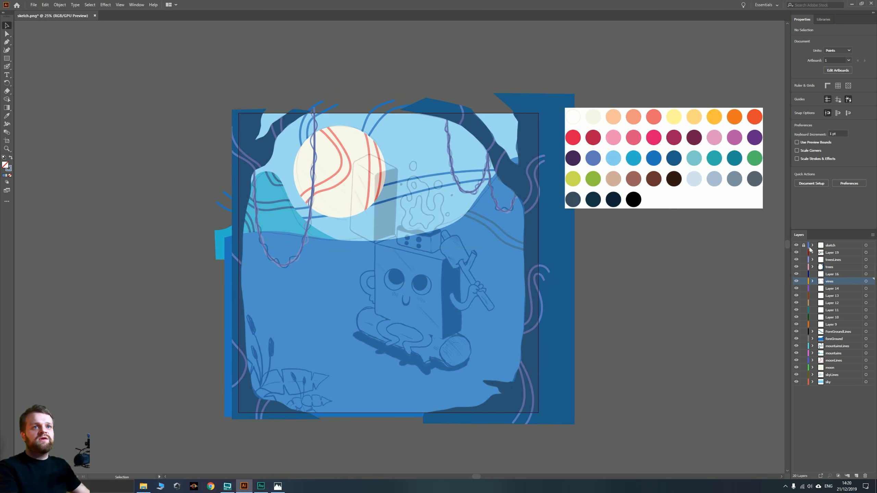
pyautogui.click(796, 245)
pyautogui.moveTo(351, 215); pyautogui.dragTo(336, 222)
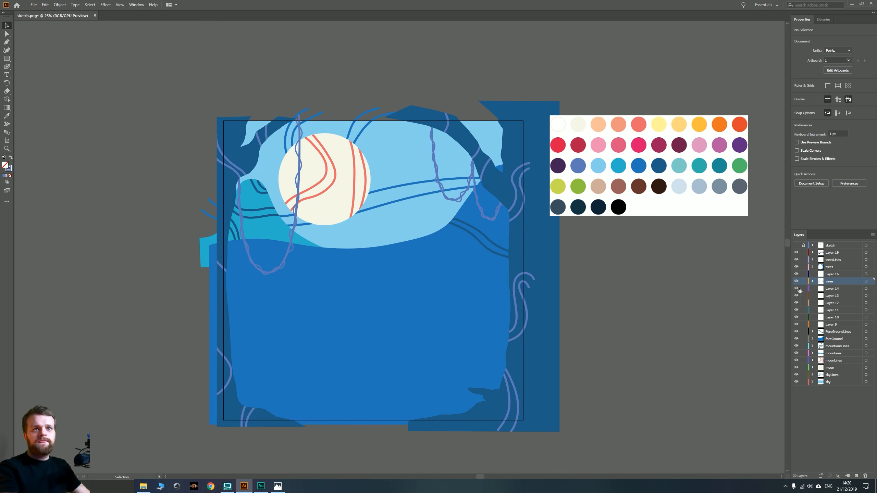
# Add nine new empty layers directly above Layer 16
pyautogui.click(831, 275)
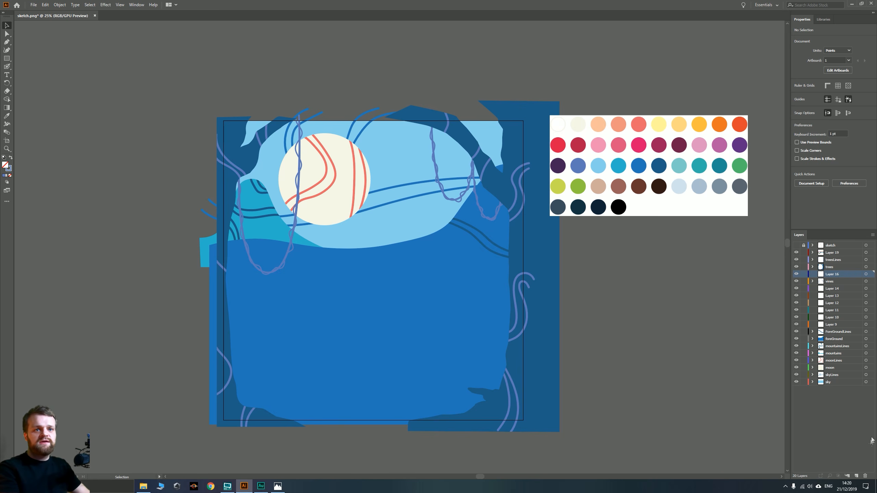
pyautogui.click(856, 475)
pyautogui.click(857, 475)
pyautogui.click(857, 474)
pyautogui.doubleClick(857, 474)
pyautogui.click(856, 474)
pyautogui.click(856, 474)
pyautogui.click(856, 475)
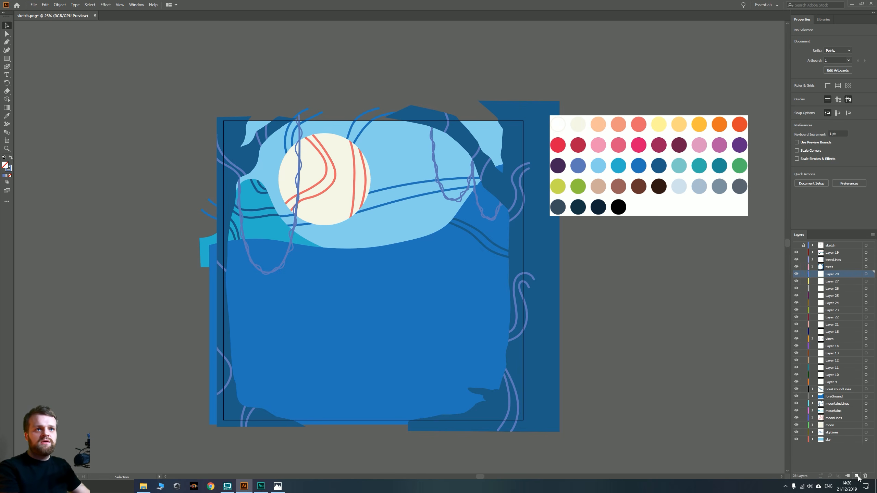
pyautogui.click(857, 475)
# Rename Layer 9 to plantBase and show the sketch layer again
pyautogui.click(835, 332)
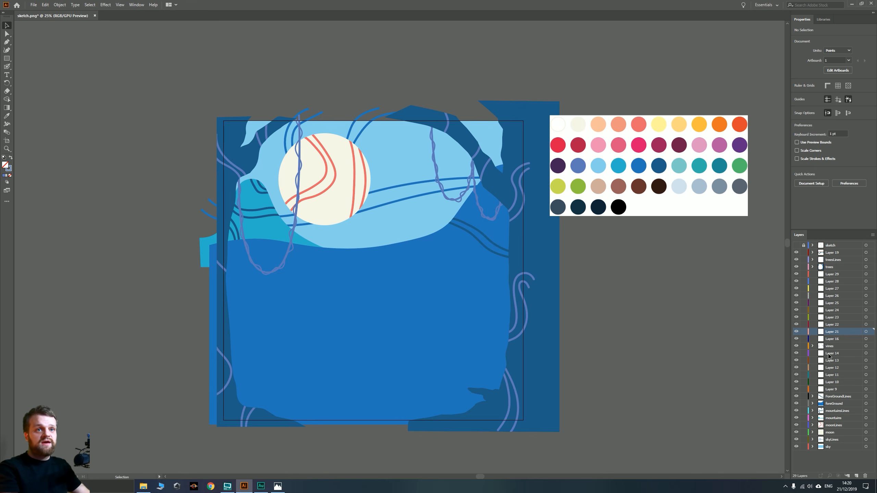
pyautogui.click(830, 354)
pyautogui.doubleClick(831, 388)
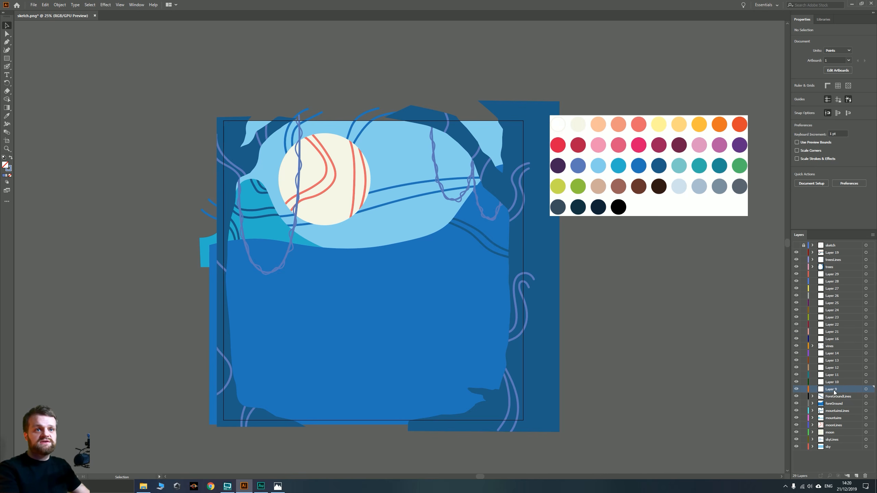
pyautogui.write('plantBase')
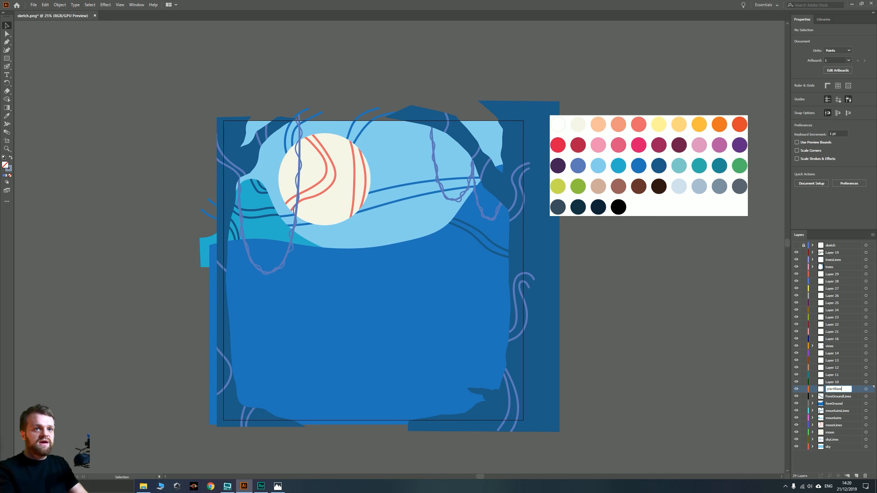
pyautogui.press('Return')
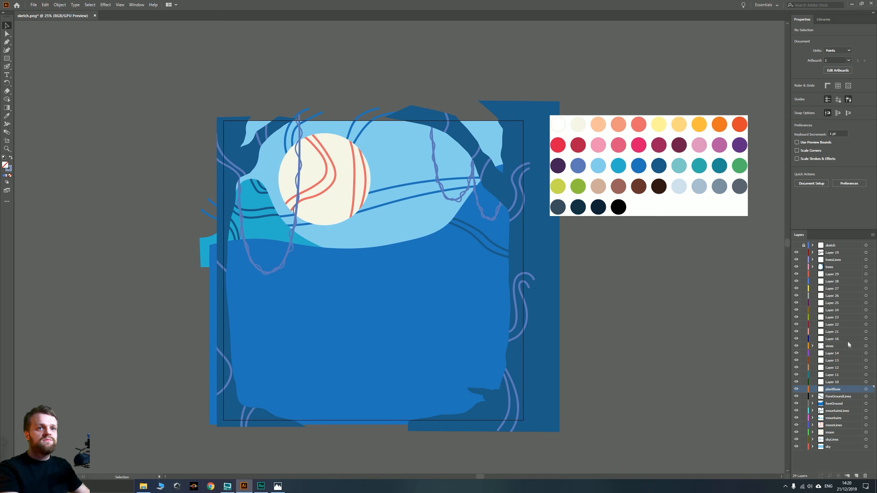
pyautogui.click(796, 246)
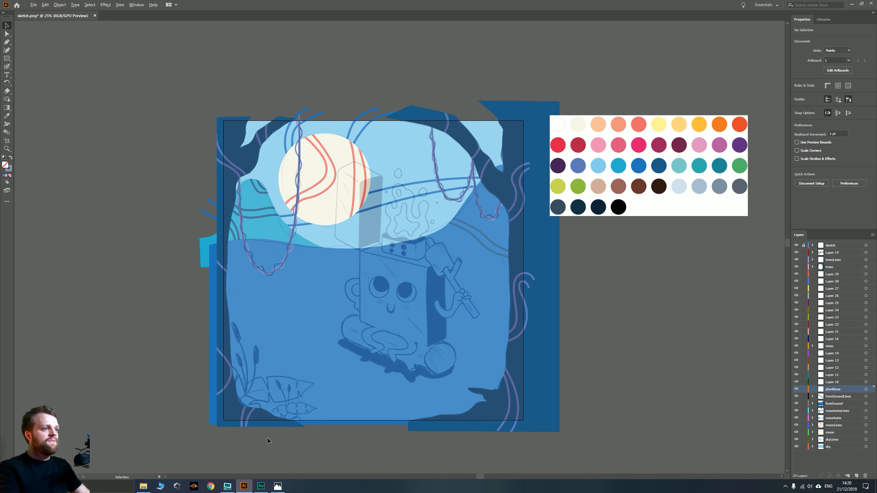
# Hide the trees layer to expose the sketched plants in the lower-left corner of the artboard
pyautogui.scroll(3, 273, 442)
pyautogui.moveTo(223, 392); pyautogui.dragTo(289, 395)
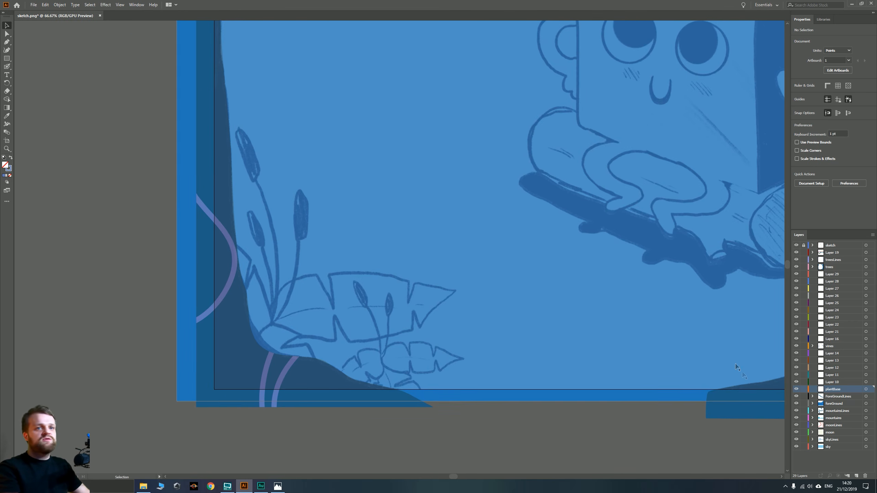
pyautogui.click(797, 268)
pyautogui.moveTo(281, 307); pyautogui.dragTo(323, 345)
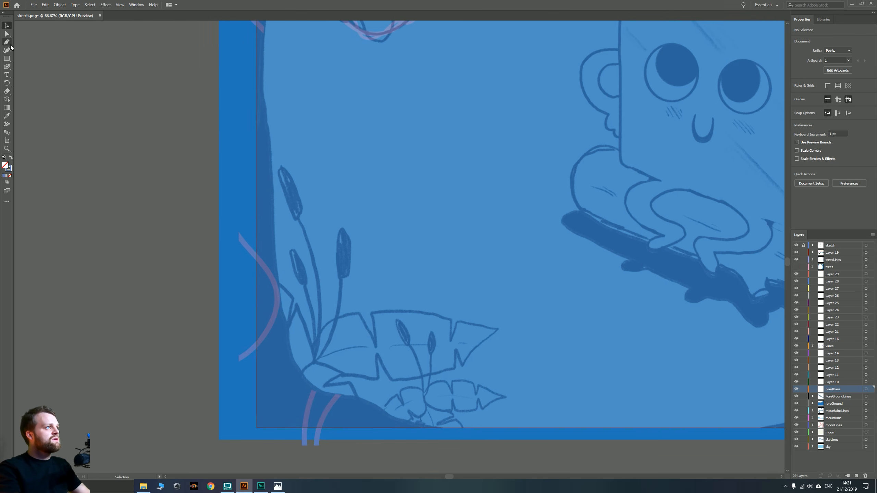
# Trace the small sketched leaf right of the short cattails with the Pen tool as one closed, pointed outline, ignoring its notches
pyautogui.click(7, 42)
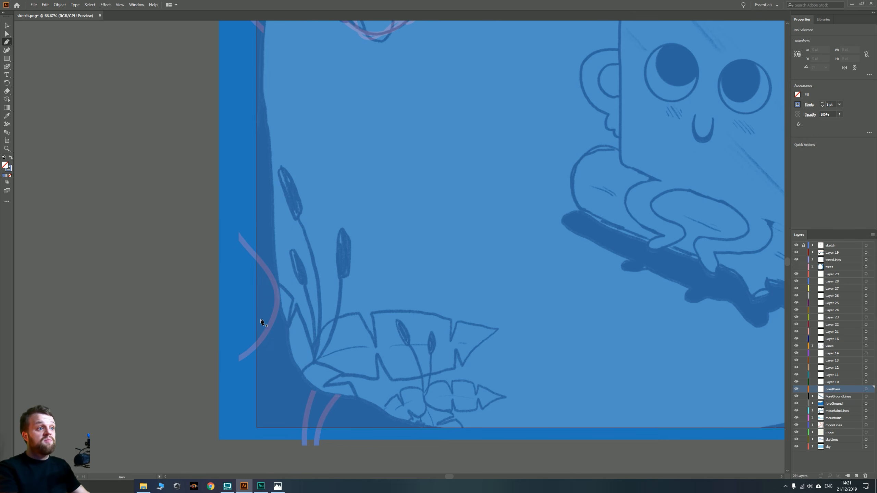
pyautogui.scroll(4, 369, 327)
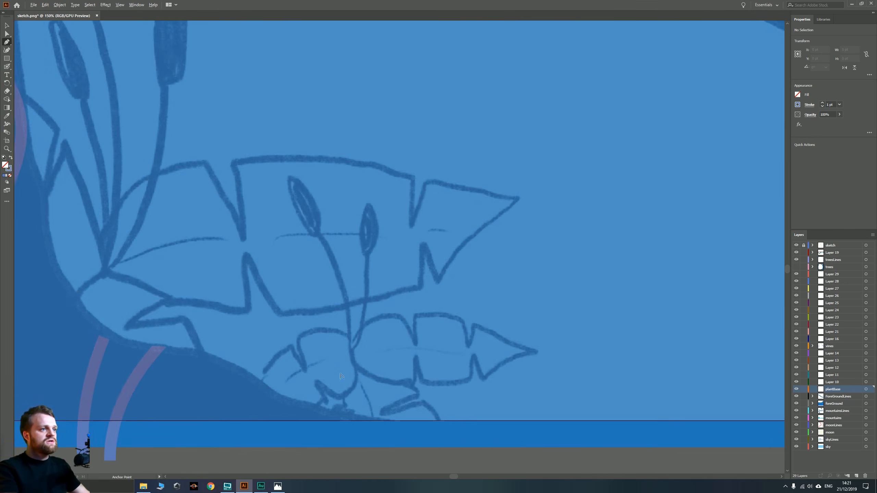
pyautogui.click(348, 305)
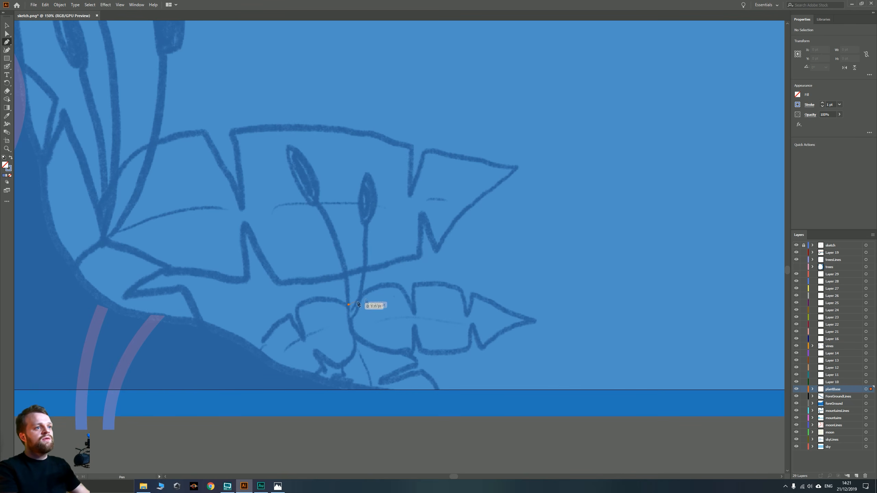
pyautogui.moveTo(464, 291); pyautogui.dragTo(487, 304)
pyautogui.moveTo(553, 316); pyautogui.dragTo(553, 316)
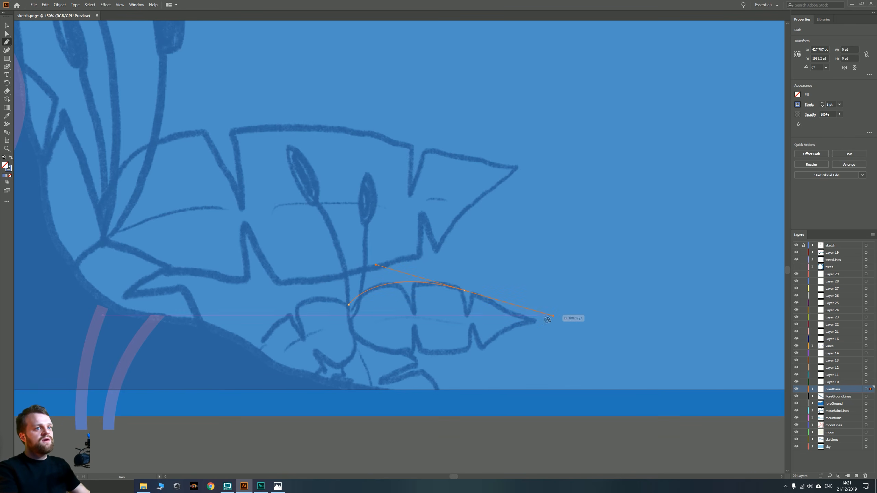
pyautogui.click(495, 299)
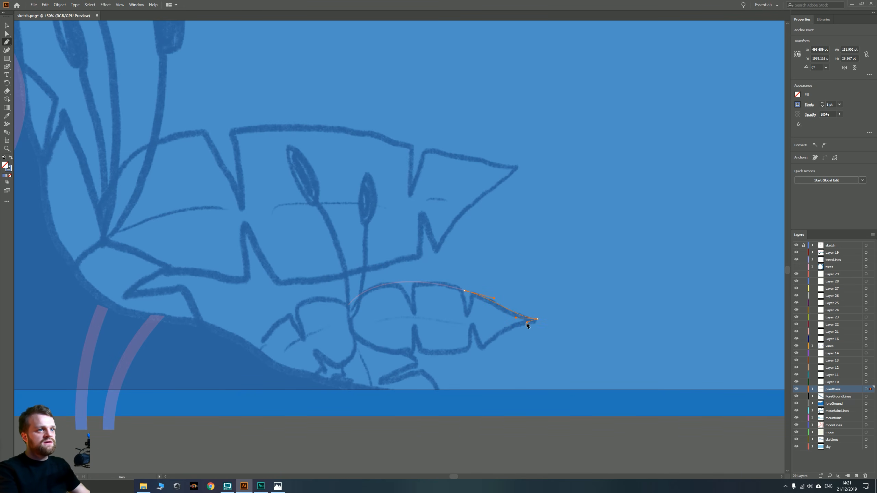
pyautogui.moveTo(527, 325); pyautogui.dragTo(490, 345)
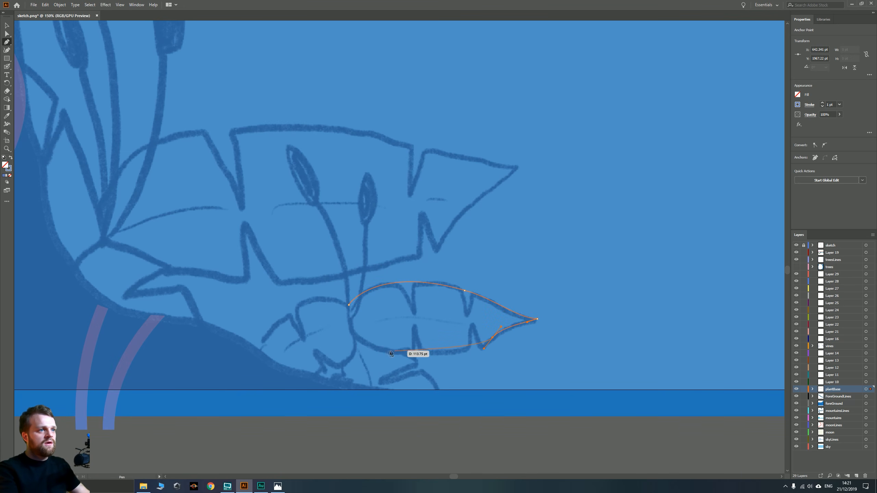
pyautogui.moveTo(387, 351); pyautogui.dragTo(332, 337)
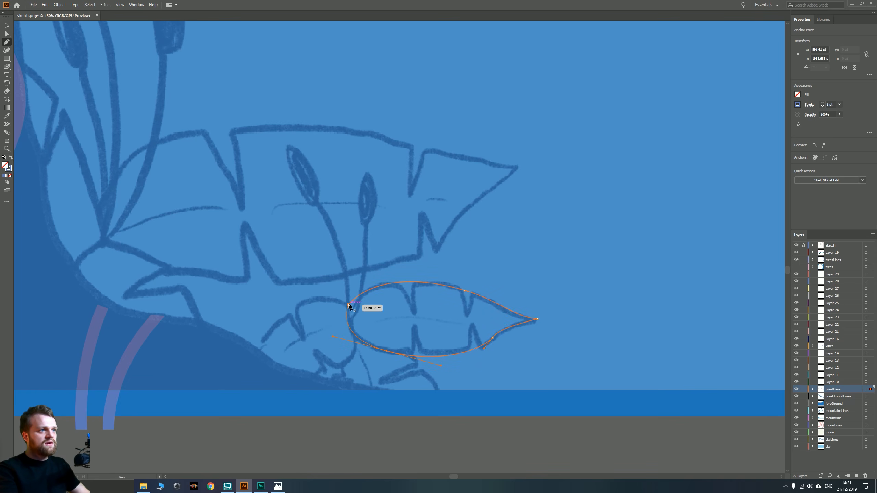
pyautogui.click(349, 306)
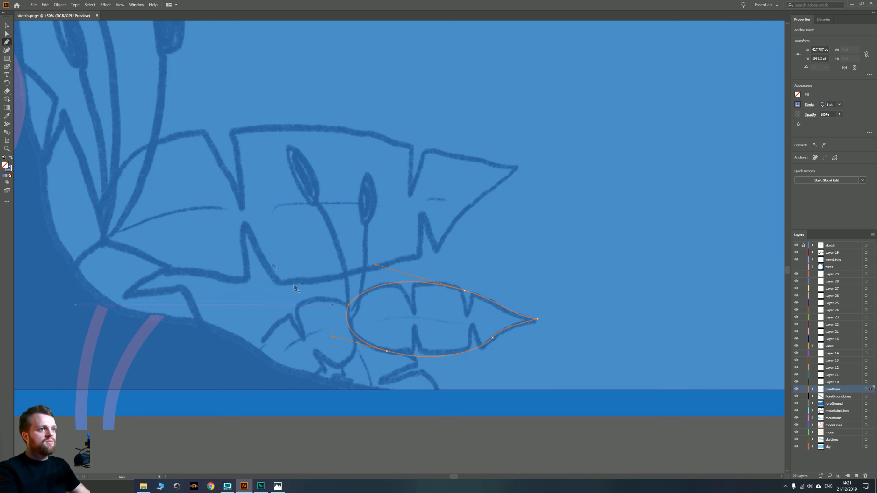
# Swap the leaf's stroke to a fill and recolour it with the red sampled from the palette, leaving it deselected
pyautogui.click(9, 28)
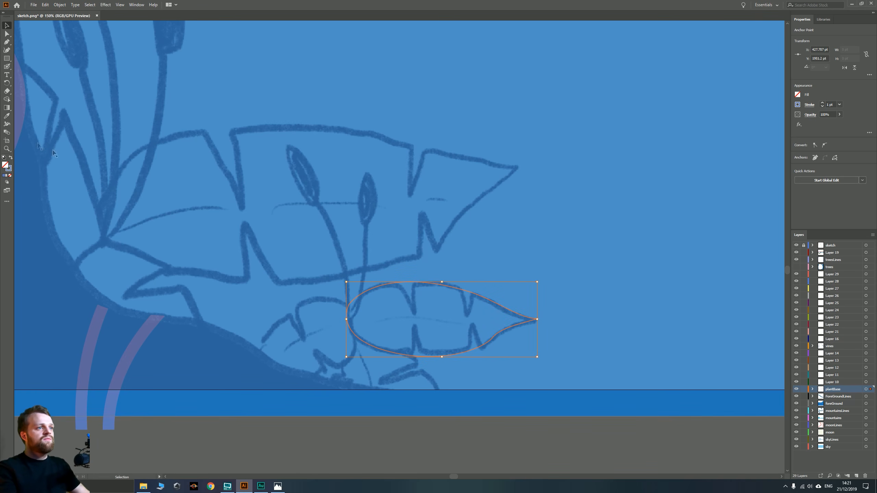
pyautogui.click(8, 168)
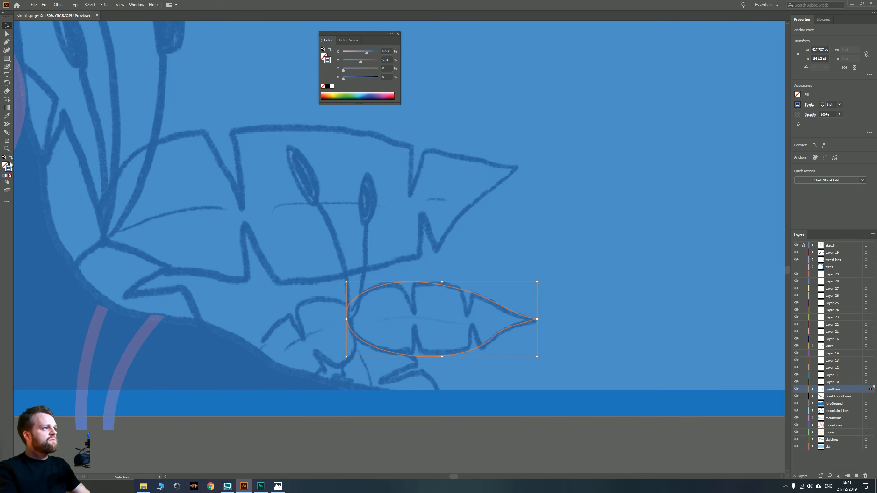
pyautogui.hotkey('shift', 'x')
pyautogui.click(6, 165)
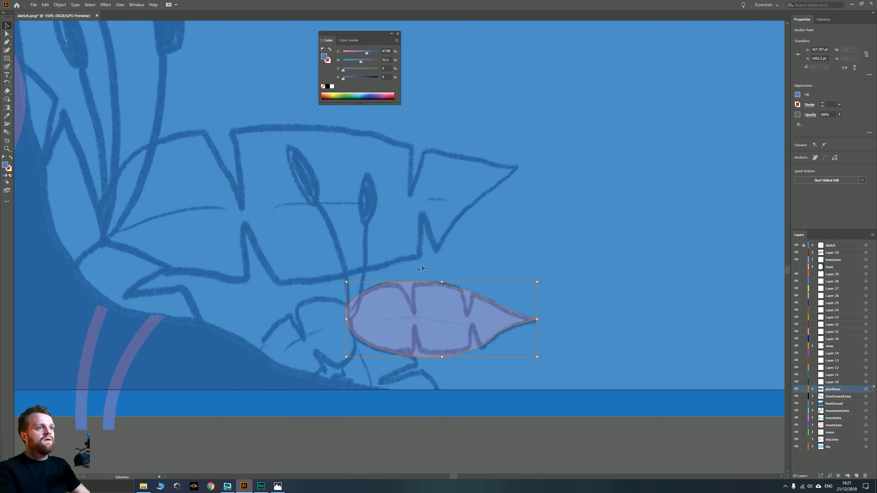
pyautogui.scroll(-5, 404, 258)
pyautogui.moveTo(516, 217); pyautogui.dragTo(299, 405)
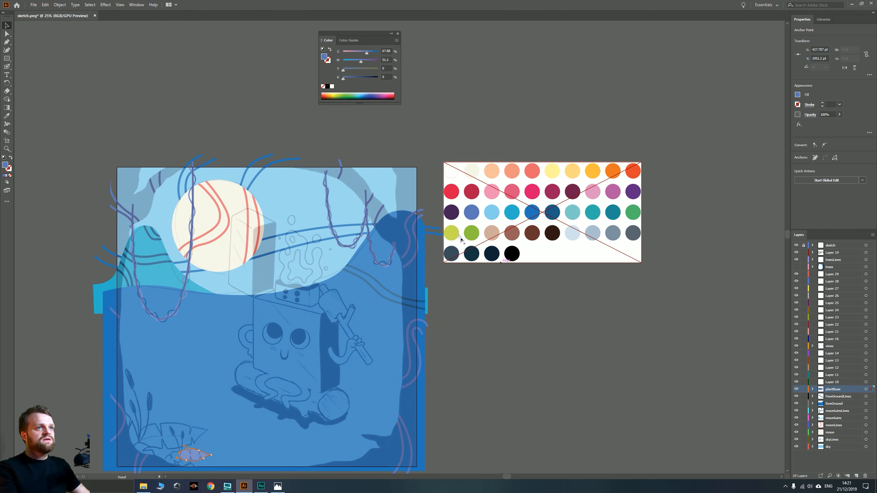
pyautogui.press('i')
pyautogui.click(451, 191)
pyautogui.moveTo(157, 428); pyautogui.dragTo(290, 276)
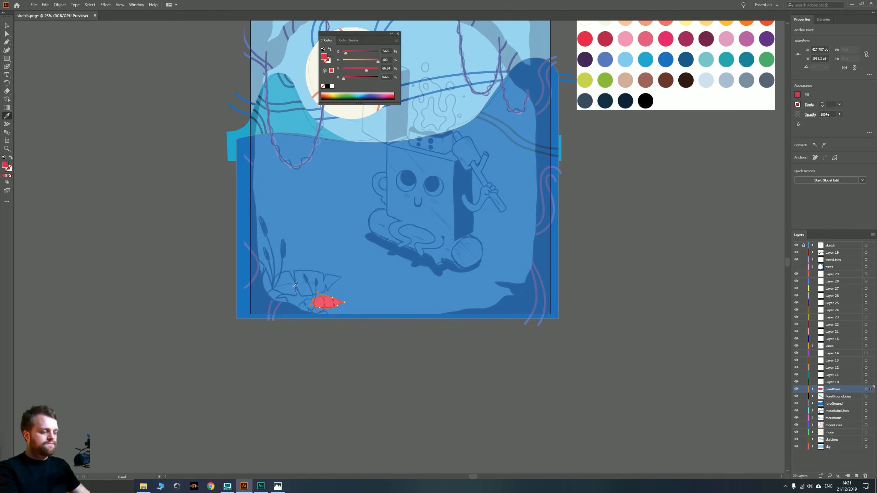
pyautogui.press('v')
pyautogui.click(312, 372)
# Duplicate the red leaf to its left and reflect the copy horizontally so that its tip points left
pyautogui.scroll(3, 325, 299)
pyautogui.scroll(2, 331, 311)
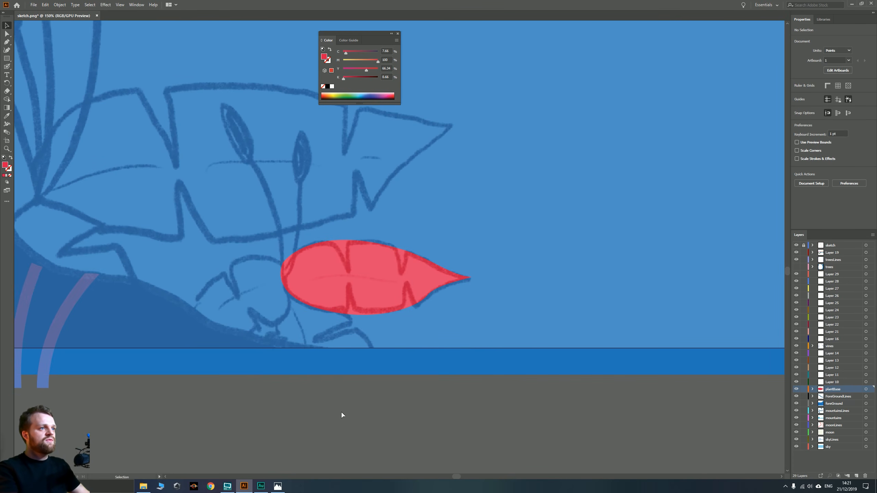
pyautogui.moveTo(344, 295); pyautogui.dragTo(163, 273)
pyautogui.scroll(3, 365, 295)
pyautogui.scroll(-2, 439, 273)
pyautogui.rightClick(164, 286)
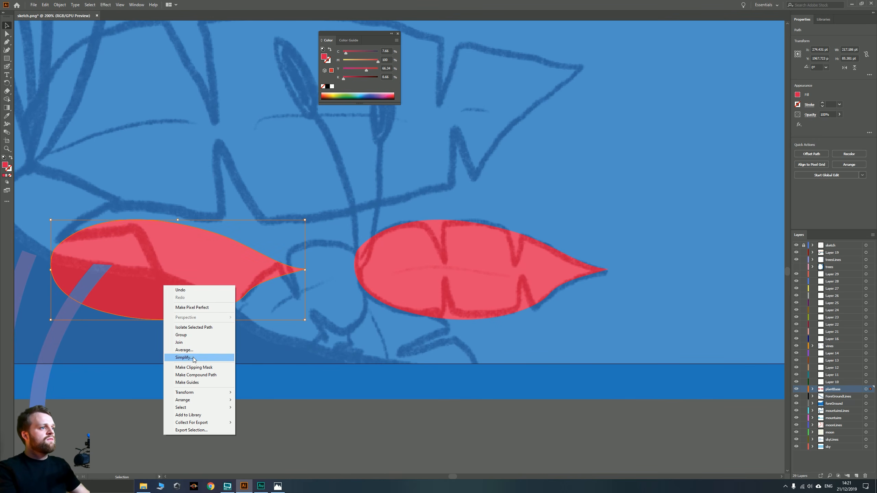
pyautogui.moveTo(203, 393)
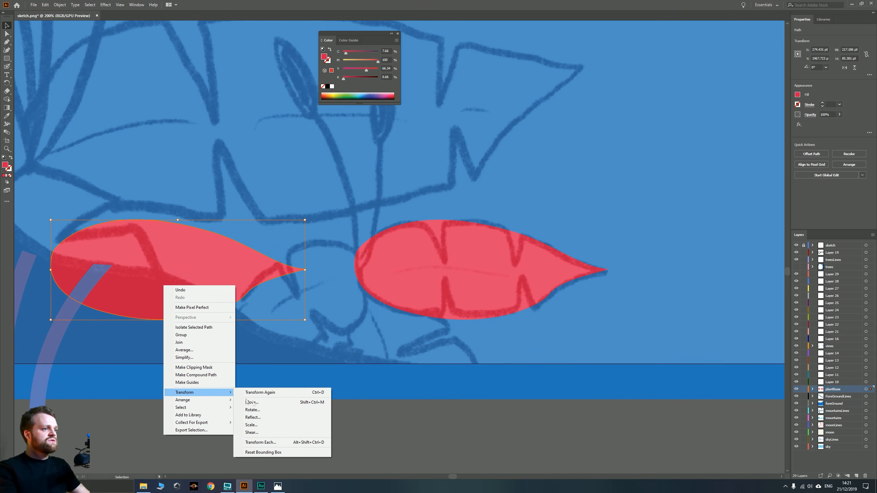
pyautogui.click(253, 417)
pyautogui.press('Return')
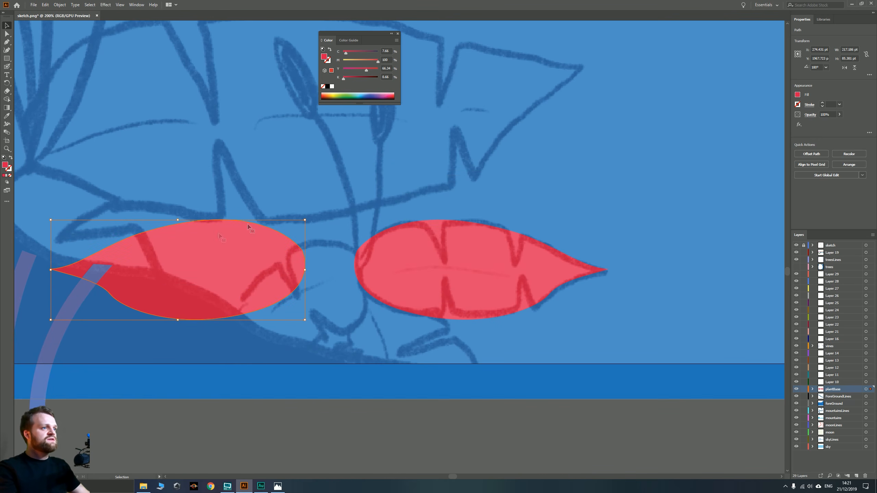
# Move the mirrored leaf over the small left sketch leaf and rotate it about 17 degrees so its tip points down-left
pyautogui.moveTo(236, 281); pyautogui.dragTo(313, 294)
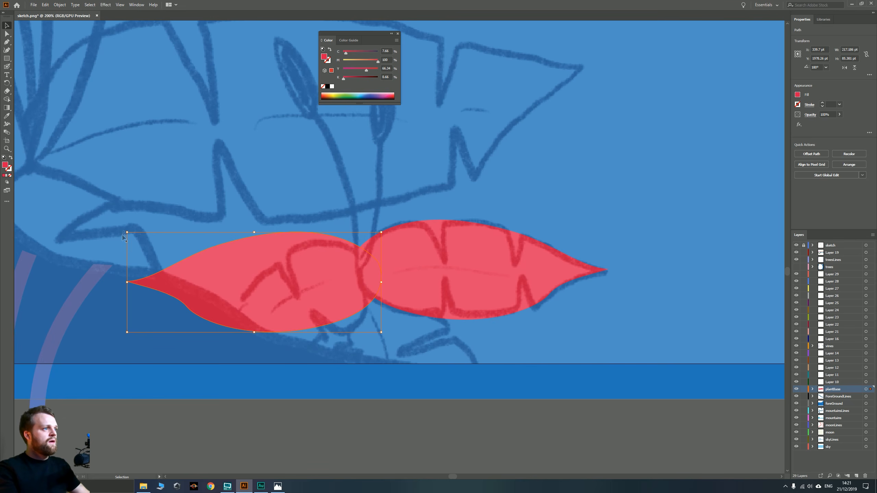
pyautogui.click(124, 234)
pyautogui.click(242, 284)
pyautogui.moveTo(123, 228); pyautogui.dragTo(120, 270)
pyautogui.moveTo(264, 300); pyautogui.dragTo(278, 312)
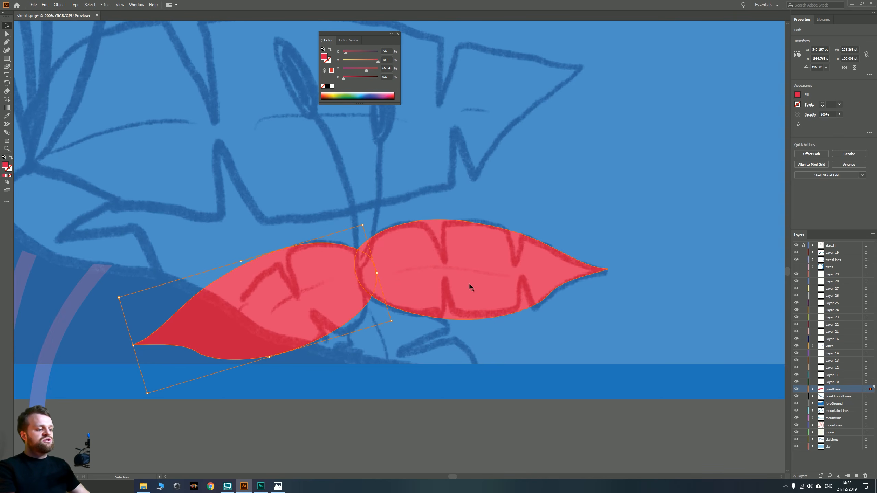
# Cut the mirrored leaf from the plantBase layer and rename that layer leaf
pyautogui.hotkey('ctrl', 'x')
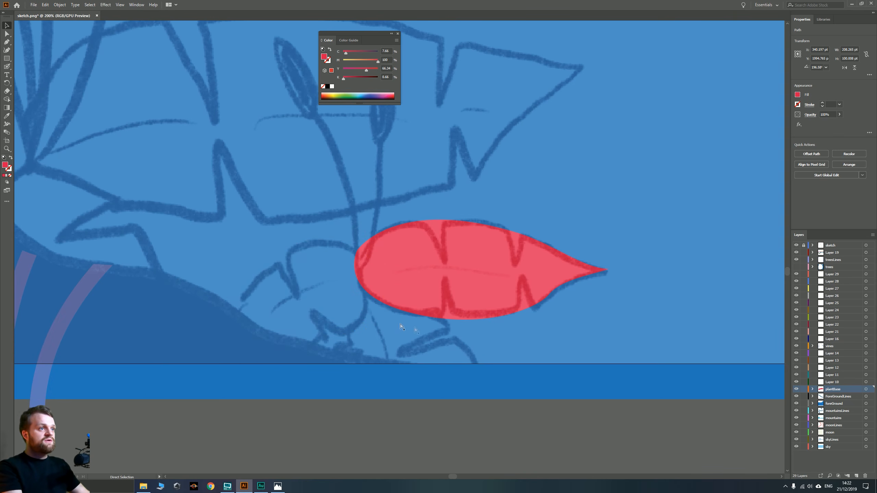
pyautogui.doubleClick(834, 389)
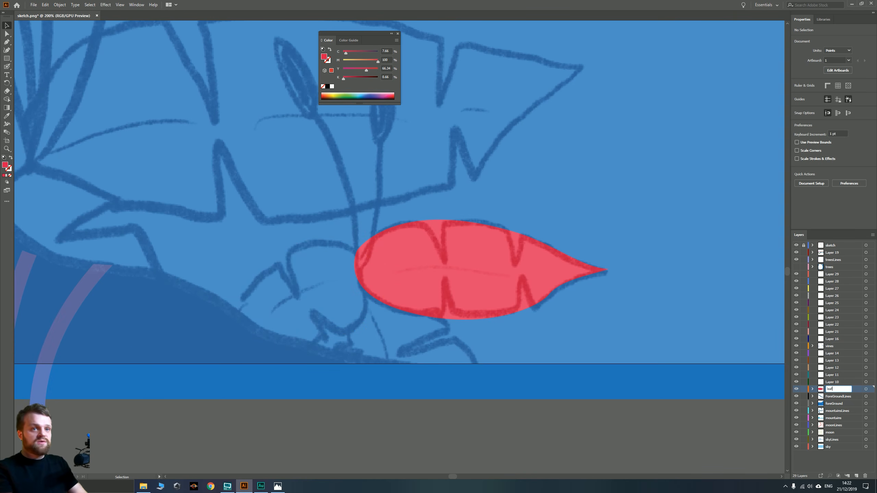
pyautogui.press('Return')
# Paste the cut leaf in its original position on Layer 10 and rename that layer leaf2
pyautogui.click(858, 383)
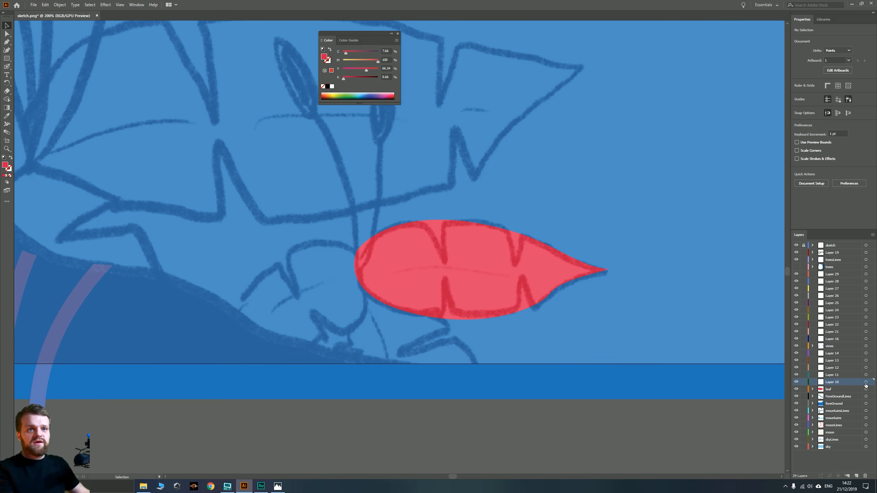
pyautogui.hotkey('ctrl', 'v')
pyautogui.doubleClick(833, 382)
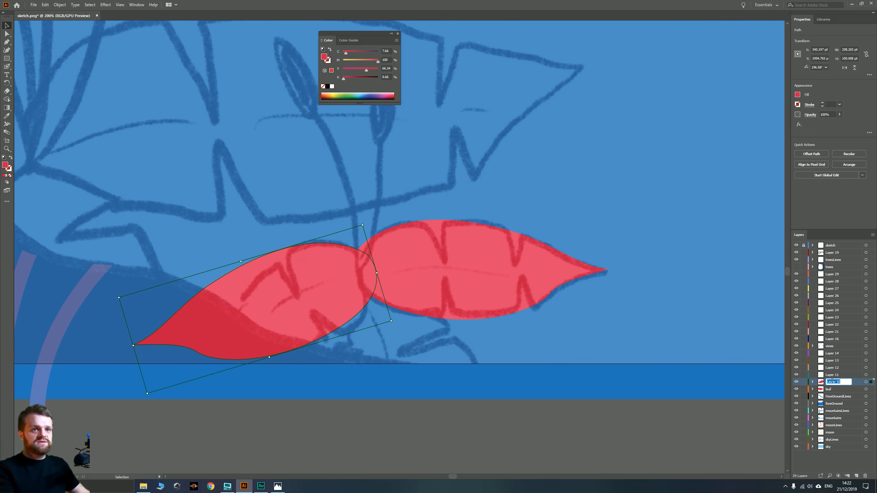
pyautogui.press('Return')
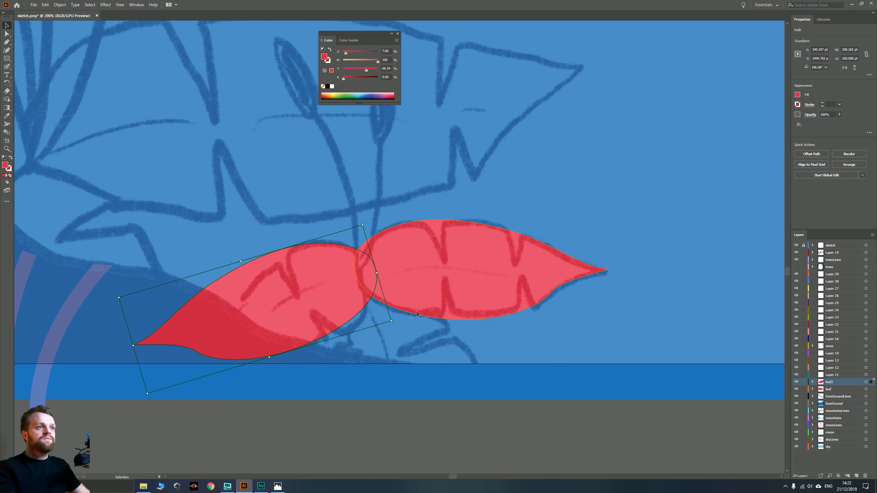
pyautogui.click(34, 65)
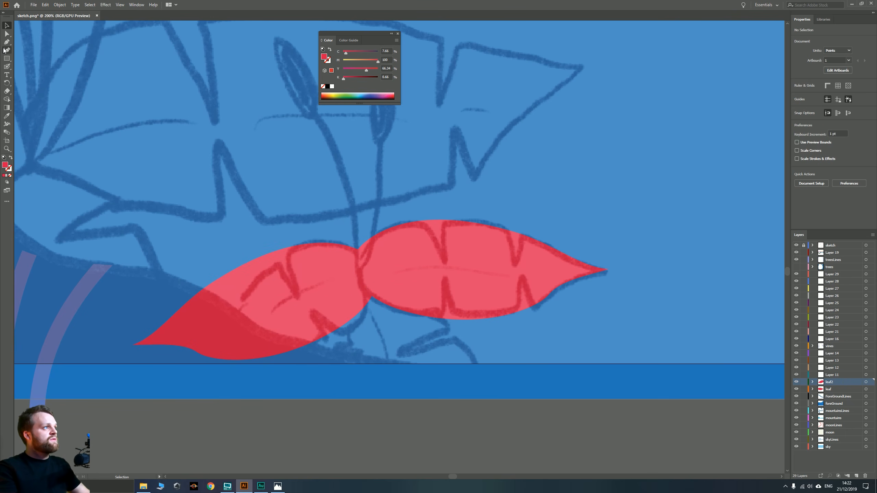
# Draw a closed red third leaf on Layer 11 with the Pen tool, running from the leaf junction down past the artboard's lower edge
pyautogui.click(7, 41)
pyautogui.click(830, 375)
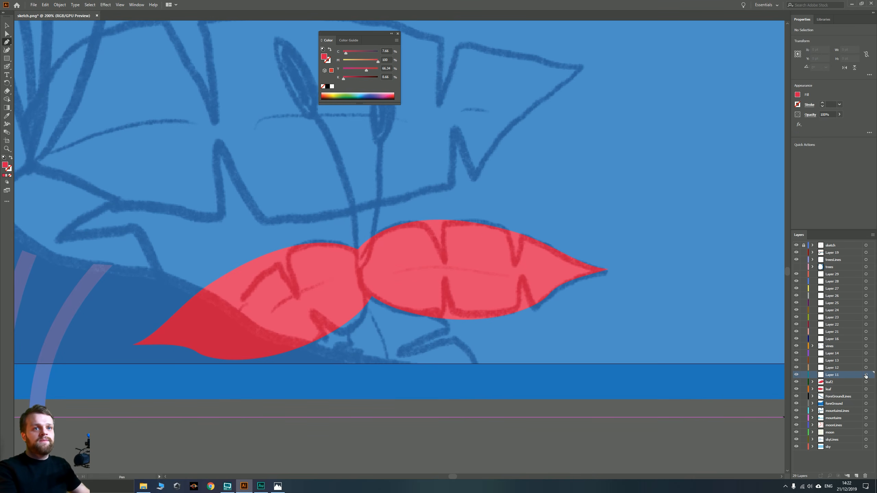
pyautogui.click(386, 280)
pyautogui.click(350, 289)
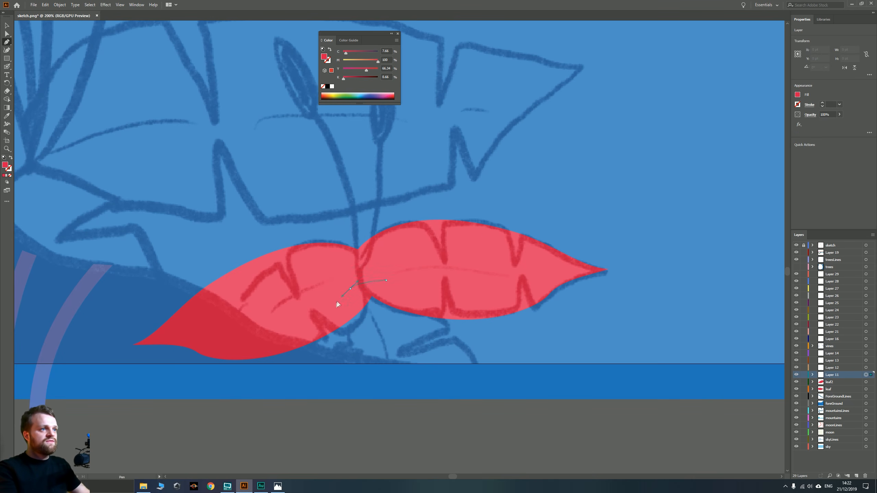
pyautogui.moveTo(338, 304); pyautogui.dragTo(333, 304)
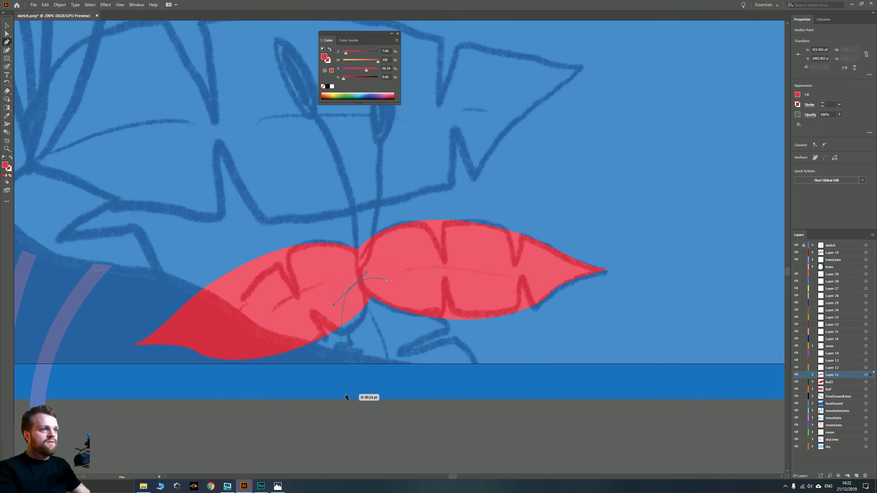
pyautogui.moveTo(362, 418); pyautogui.dragTo(362, 421)
pyautogui.click(493, 407)
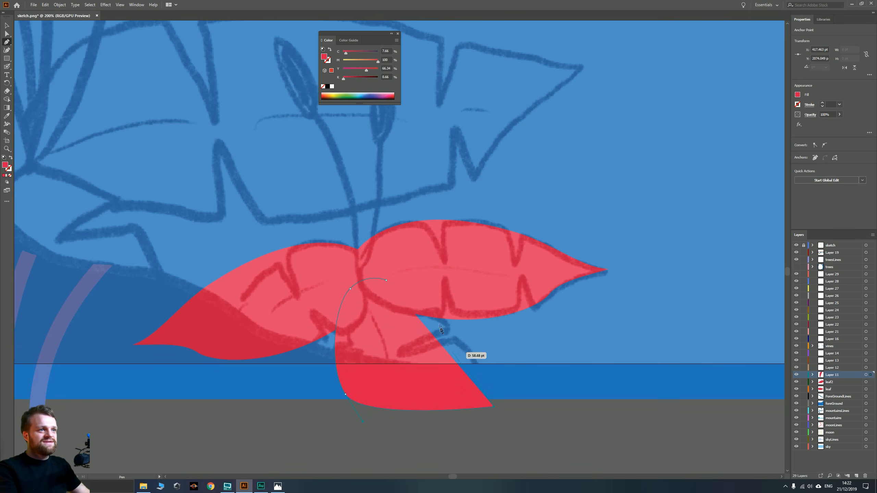
pyautogui.moveTo(429, 304); pyautogui.dragTo(424, 298)
pyautogui.moveTo(390, 273); pyautogui.dragTo(390, 273)
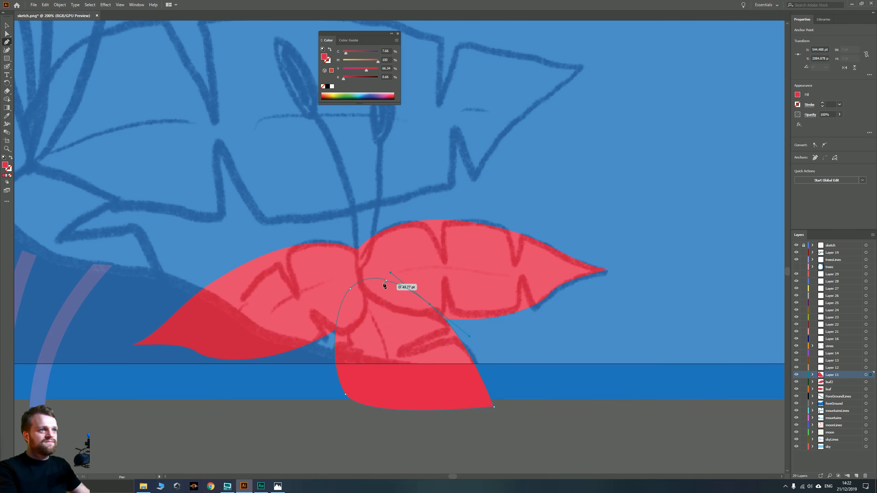
pyautogui.click(385, 280)
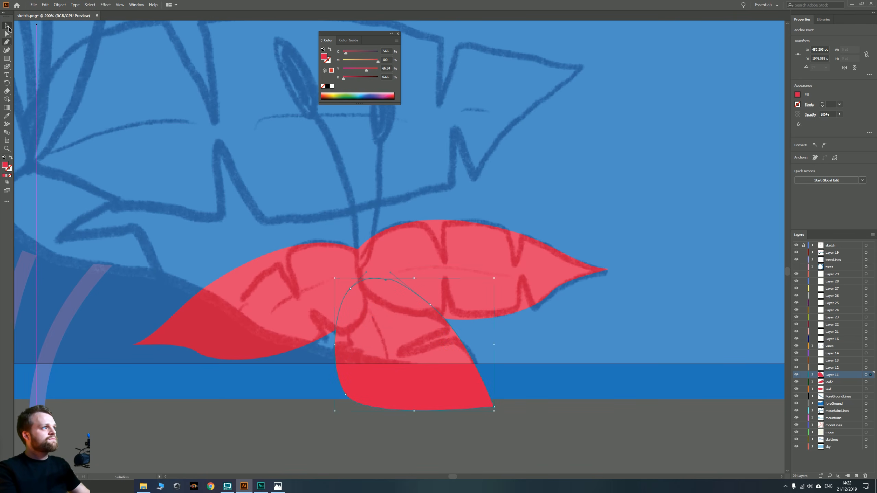
pyautogui.click(9, 28)
pyautogui.click(596, 323)
# Rename Layer 11 to leaf3
pyautogui.doubleClick(832, 375)
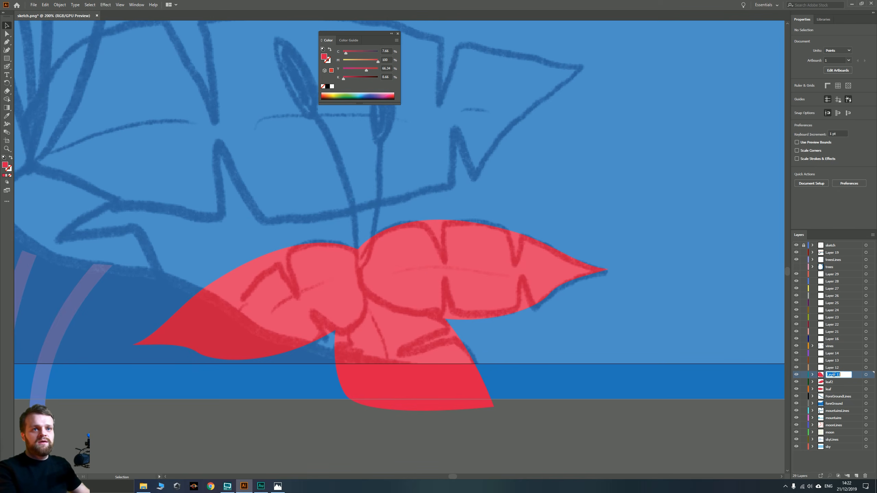
pyautogui.write('leaf3')
pyautogui.press('Return')
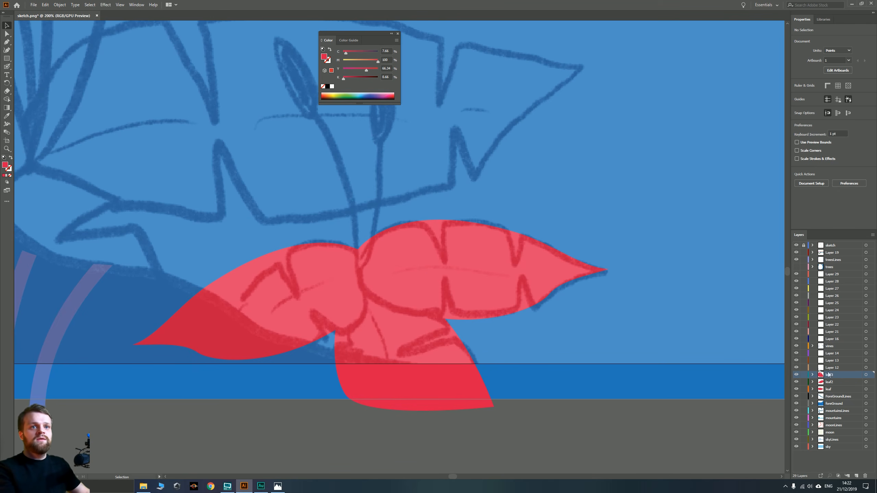
# Draw a closed red wedge with the Pen tool over the sketched upper notch nearest the base of the right leaf
pyautogui.moveTo(508, 340); pyautogui.dragTo(459, 366)
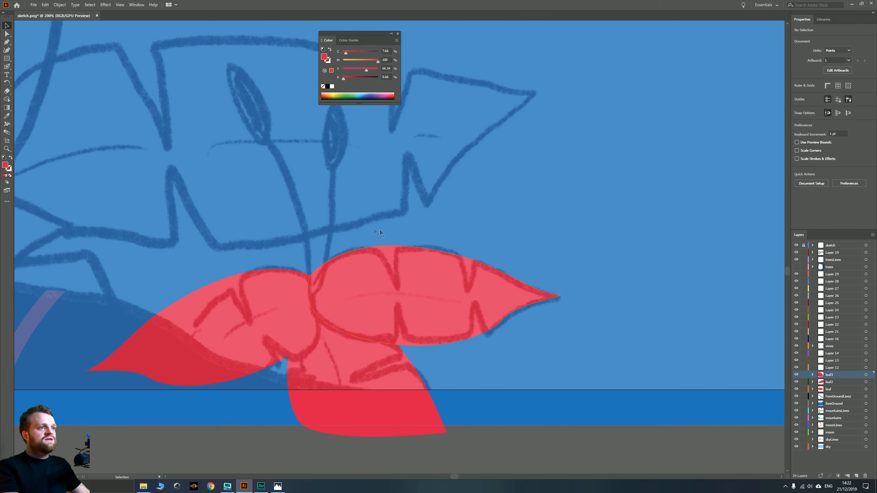
pyautogui.scroll(2, 448, 300)
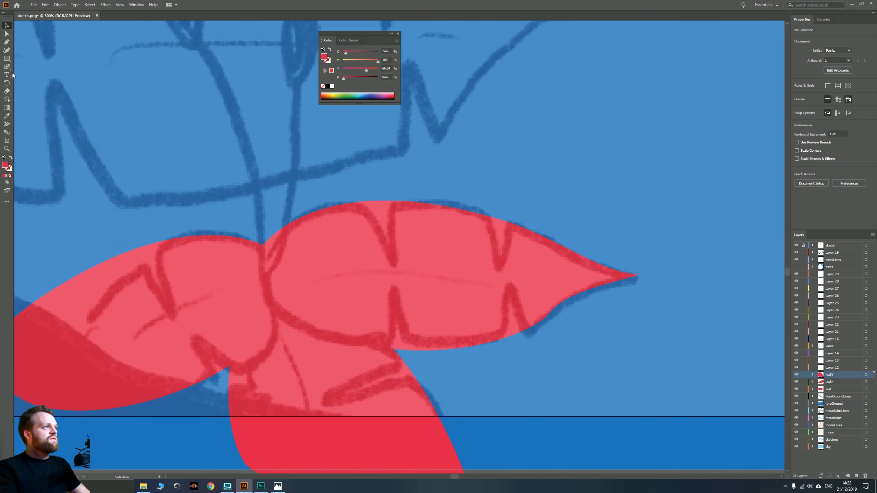
pyautogui.click(6, 41)
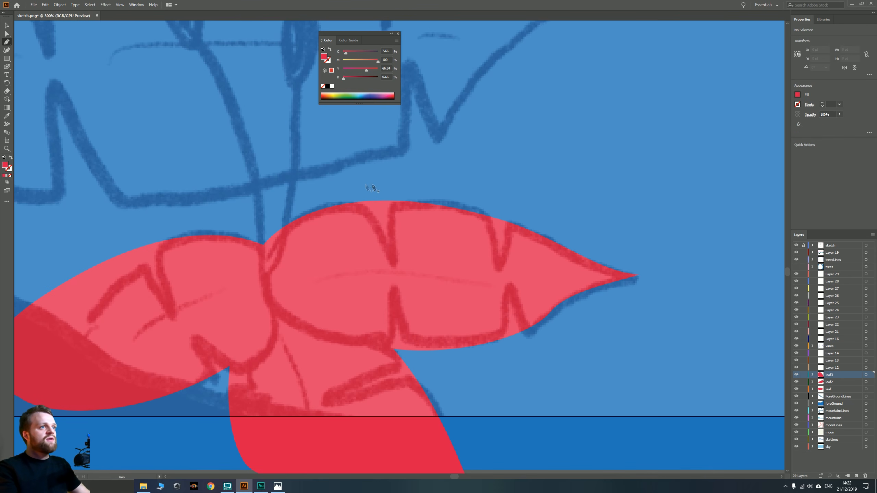
pyautogui.click(319, 165)
pyautogui.moveTo(390, 256); pyautogui.dragTo(399, 293)
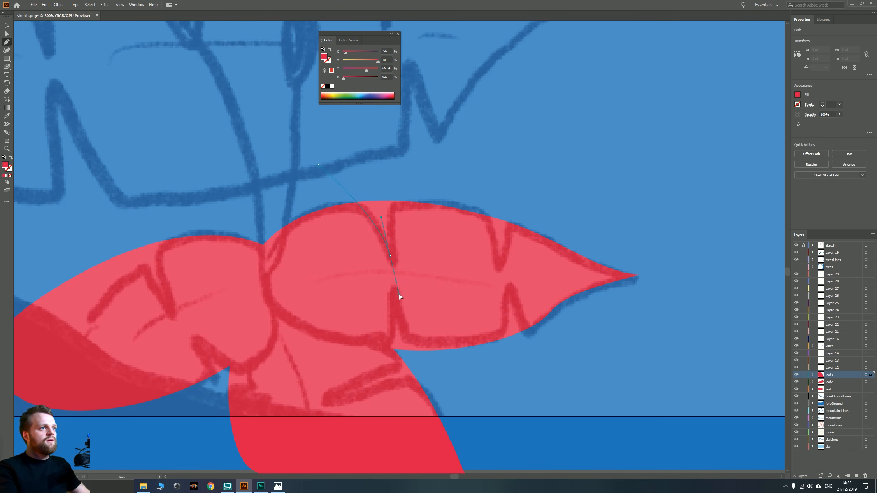
pyautogui.click(391, 256)
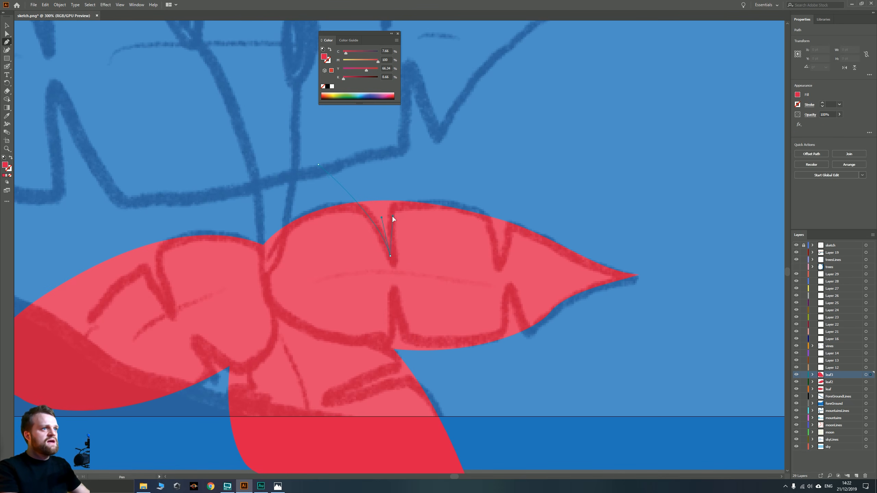
pyautogui.moveTo(390, 156); pyautogui.dragTo(379, 157)
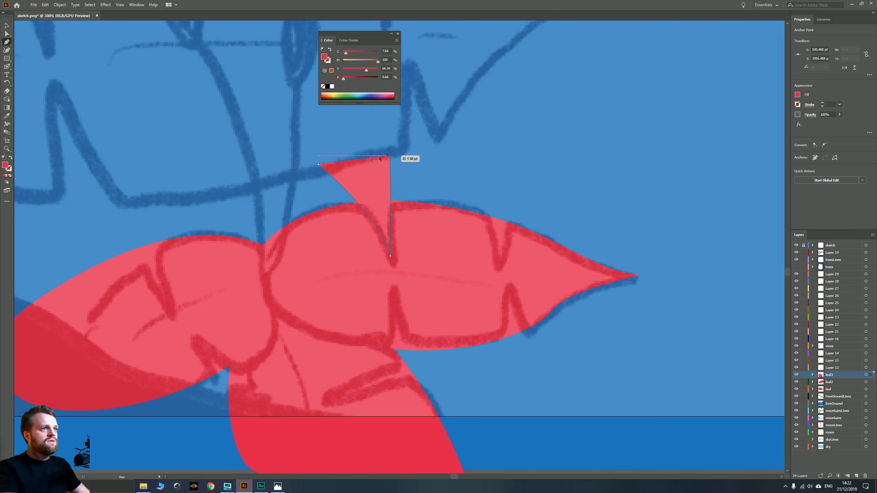
pyautogui.click(319, 164)
# Draw a closed red wedge with the Pen tool over the right leaf's upper notch nearest its tip
pyautogui.click(475, 166)
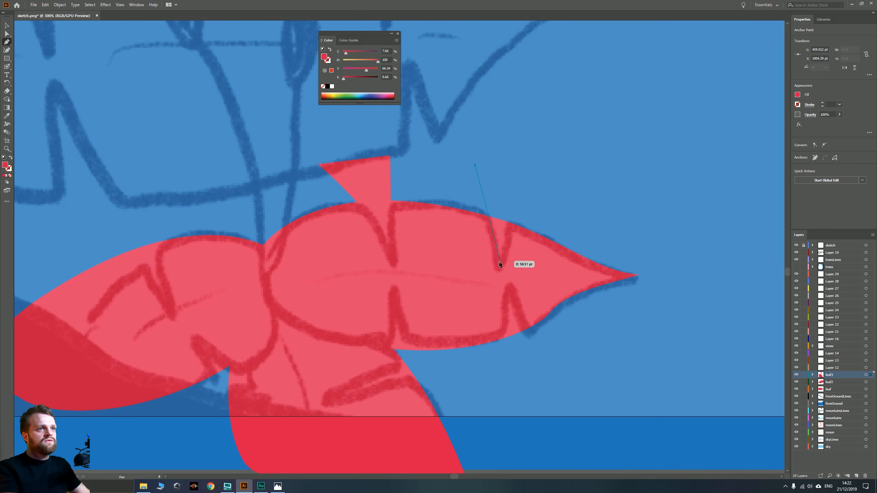
pyautogui.moveTo(498, 265); pyautogui.dragTo(500, 305)
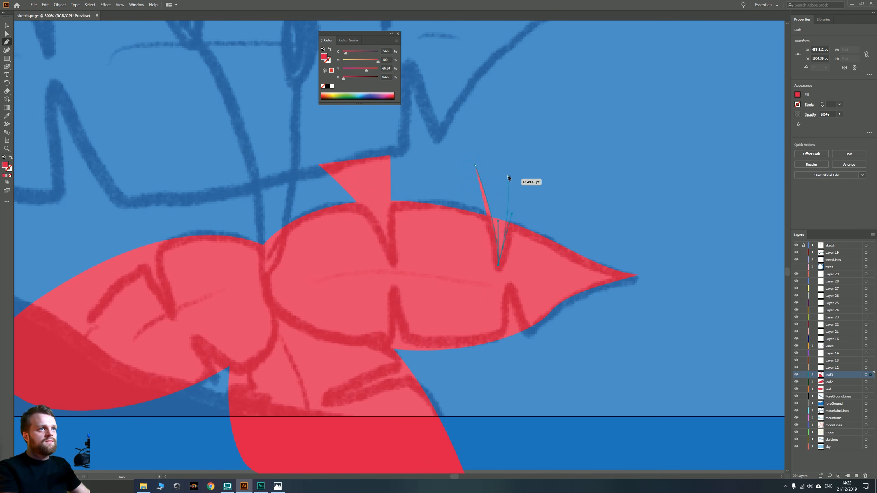
pyautogui.click(514, 162)
pyautogui.click(475, 166)
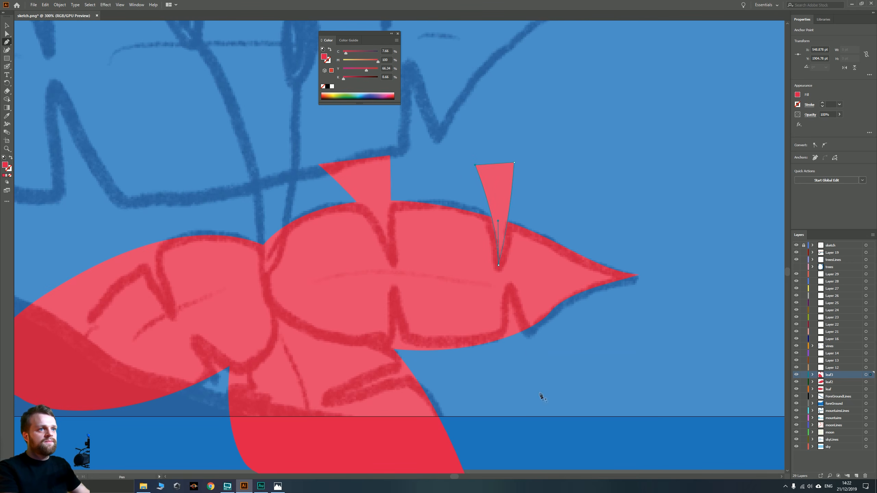
# Draw two closed red wedges with the Pen tool over the right leaf's two lower notches
pyautogui.click(542, 392)
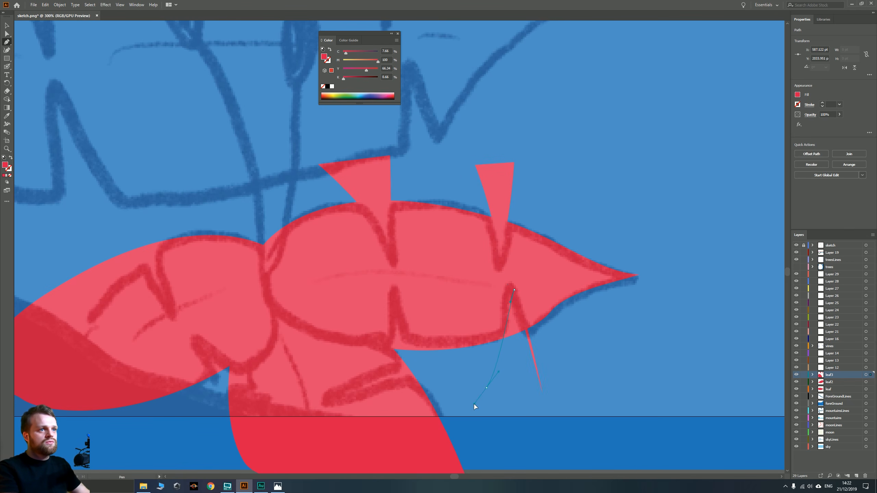
pyautogui.moveTo(486, 387); pyautogui.dragTo(492, 401)
pyautogui.click(542, 392)
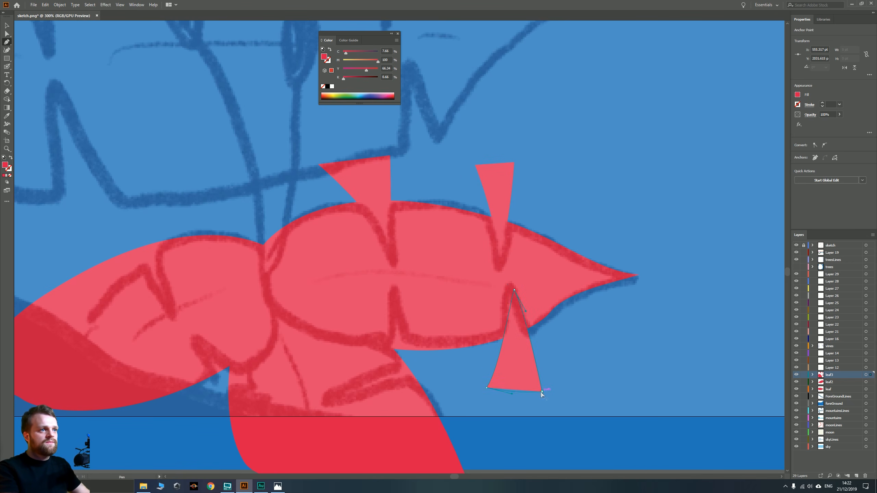
pyautogui.click(437, 392)
pyautogui.moveTo(395, 286); pyautogui.dragTo(394, 259)
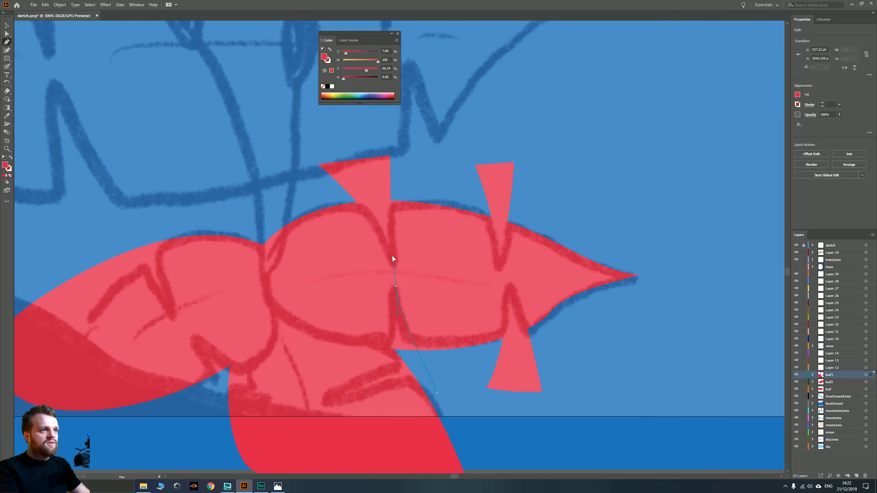
pyautogui.click(390, 388)
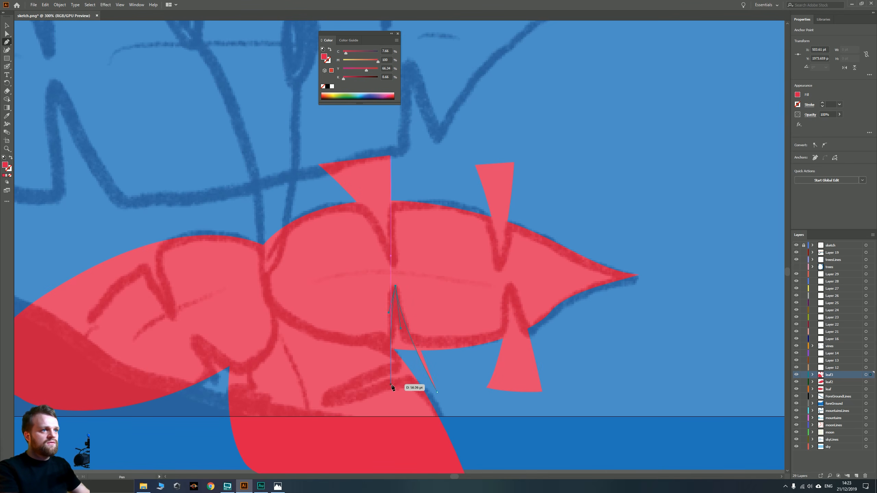
pyautogui.click(437, 393)
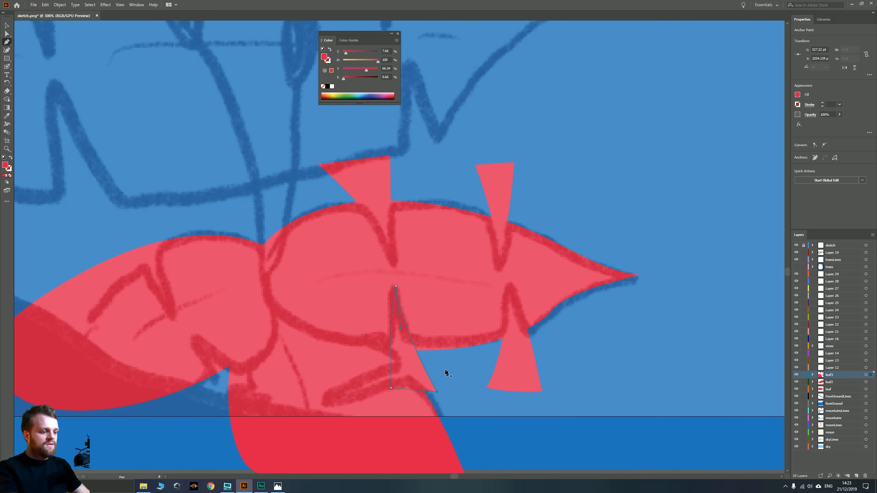
# Subtract the lower wedge nearest the base from the right leaf using Pathfinder Minus Front
pyautogui.press('v')
pyautogui.click(466, 310)
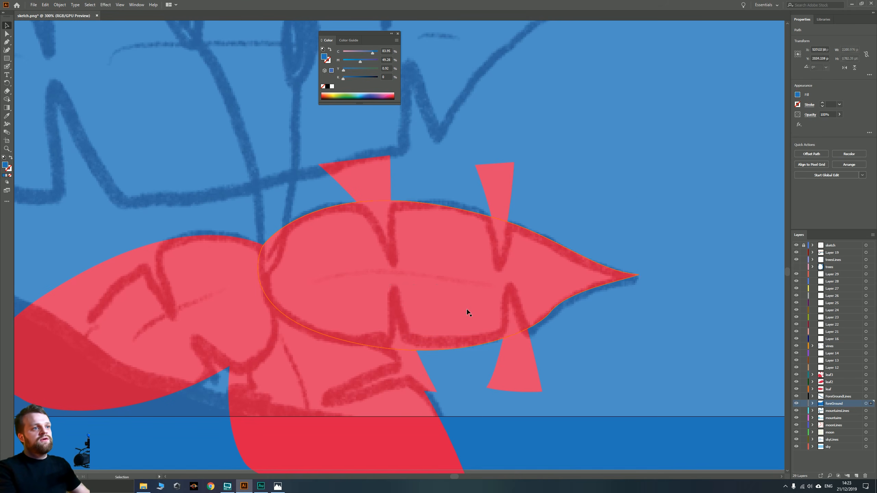
pyautogui.keyDown('shift'); pyautogui.click(407, 377); pyautogui.keyUp('shift')
pyautogui.click(807, 184)
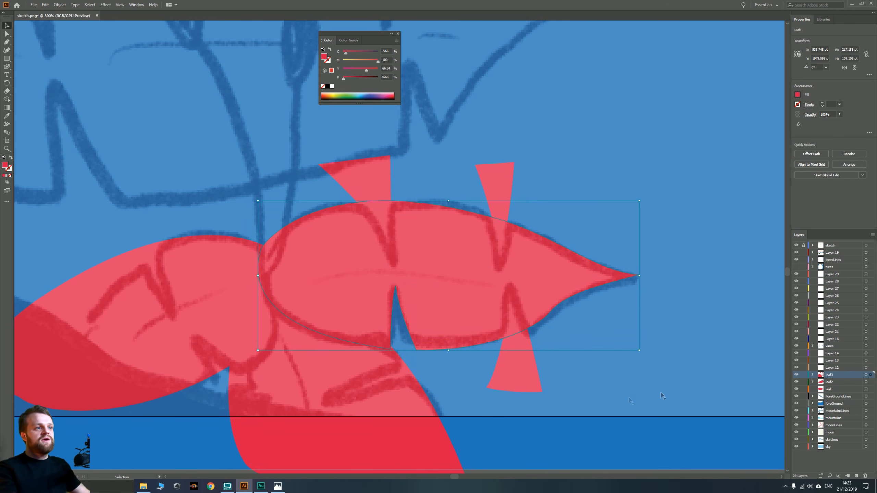
# Try to subtract the lower wedge near the tip from the right leaf with Minus Front and undo it
pyautogui.keyDown('shift'); pyautogui.click(523, 372); pyautogui.keyUp('shift')
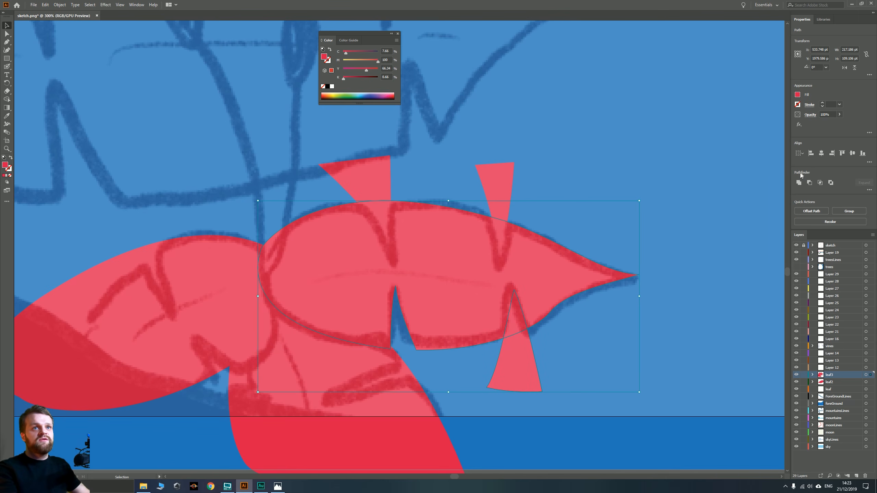
pyautogui.click(808, 182)
pyautogui.hotkey('ctrl', 'z')
pyautogui.hotkey('ctrl', 'z')
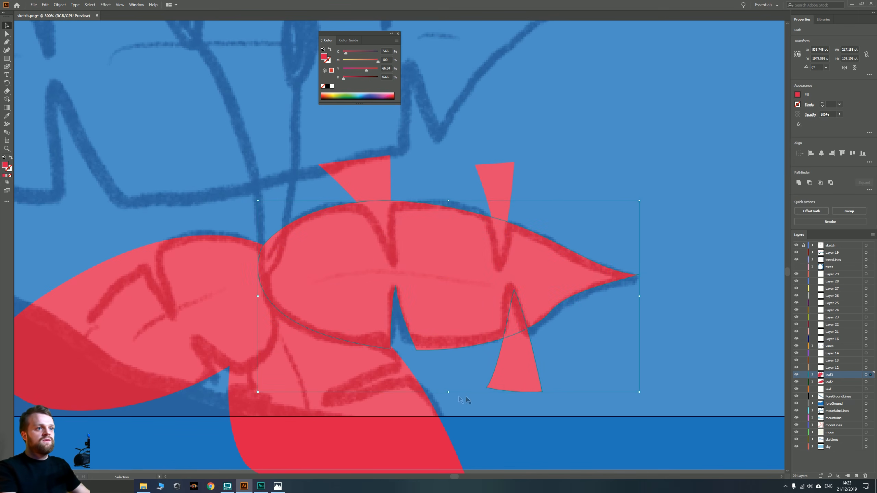
# Cut the three remaining wedges and paste them in place in front of the right leaf
pyautogui.click(519, 364)
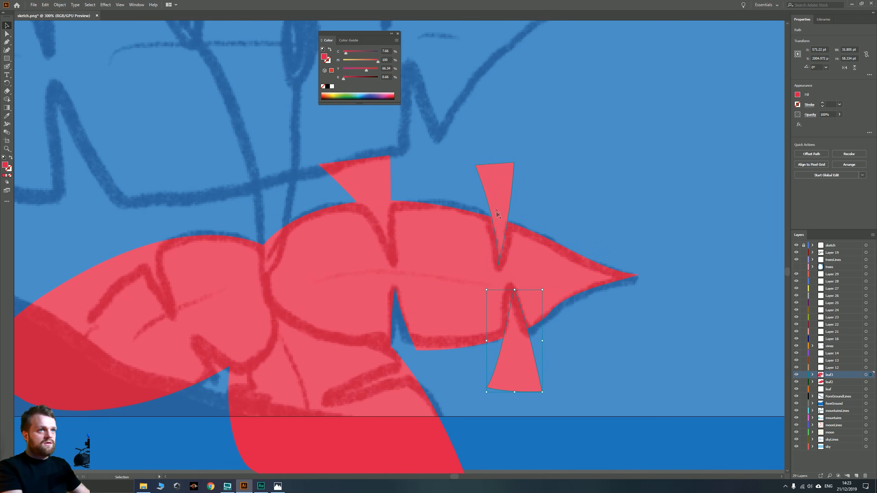
pyautogui.keyDown('shift'); pyautogui.click(499, 183); pyautogui.keyUp('shift')
pyautogui.keyDown('shift'); pyautogui.click(367, 179); pyautogui.keyUp('shift')
pyautogui.hotkey('ctrl', 'x')
pyautogui.hotkey('ctrl', 'f')
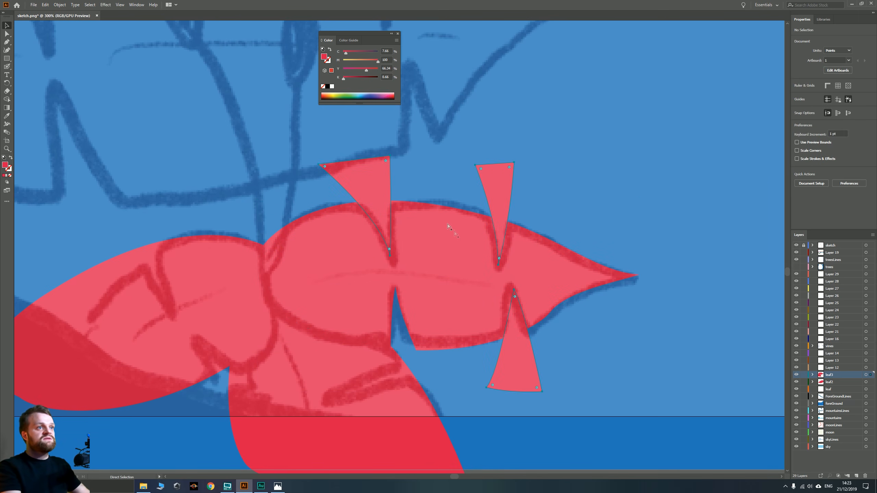
pyautogui.press('v')
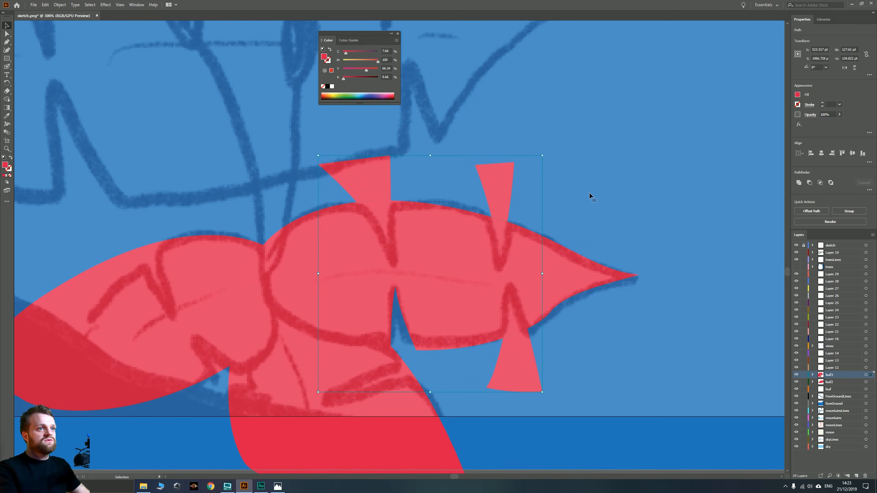
pyautogui.click(588, 195)
# Subtract the lower wedge near the tip from the right leaf with Minus Front
pyautogui.click(520, 359)
pyautogui.keyDown('shift'); pyautogui.click(445, 296); pyautogui.keyUp('shift')
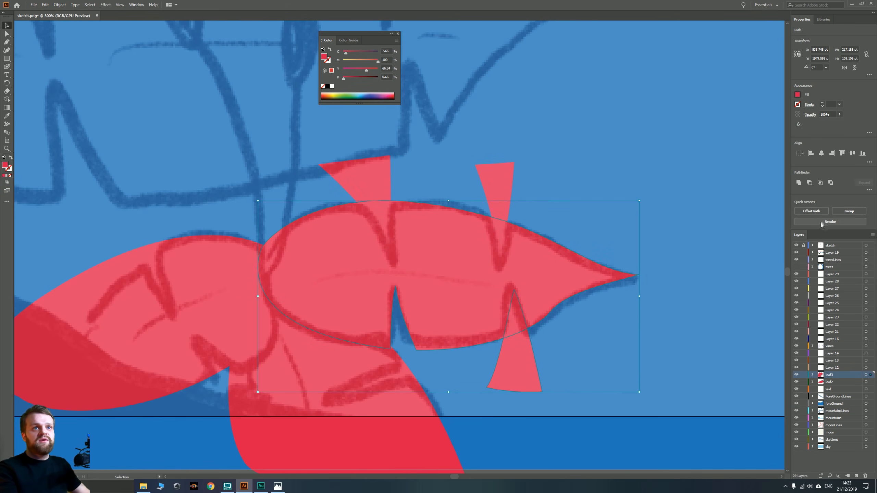
pyautogui.click(809, 183)
# Try to subtract the upper wedge near the tip from the right leaf with Minus Front and undo it
pyautogui.click(554, 184)
pyautogui.click(462, 256)
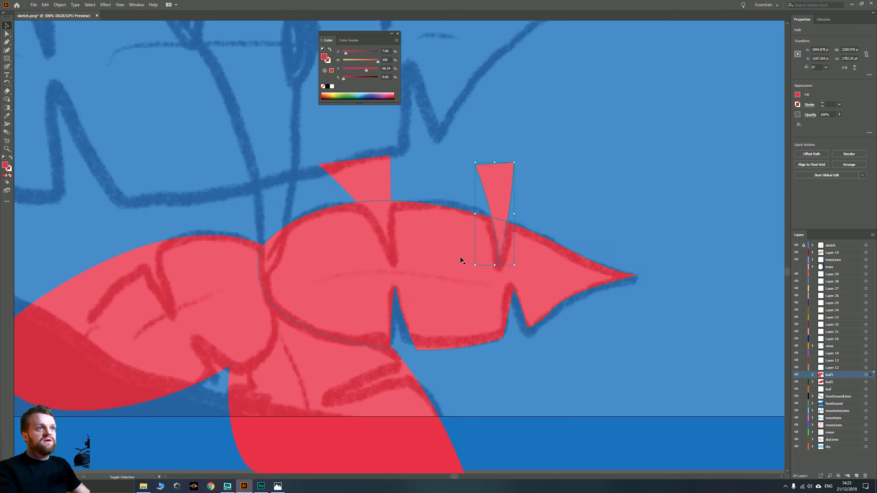
pyautogui.click(808, 182)
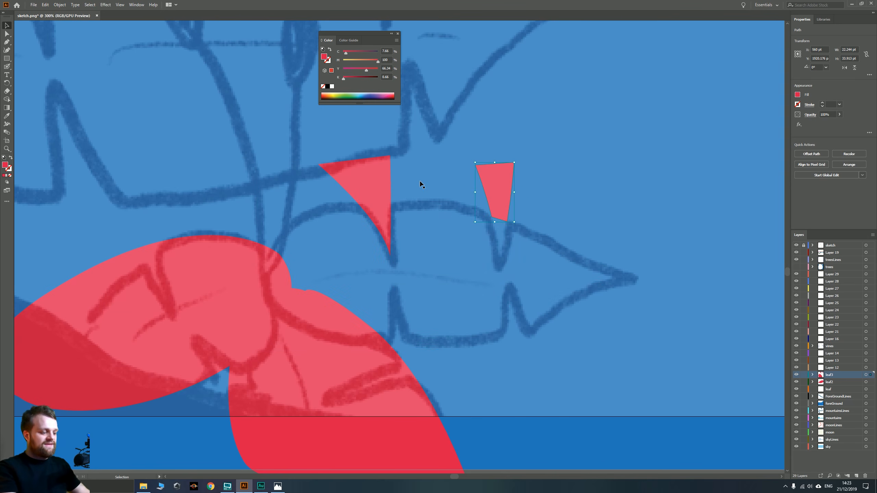
pyautogui.hotkey('ctrl', 'z')
# Bring the upper wedge near the tip in front of the right leaf and subtract it from the leaf
pyautogui.click(509, 189)
pyautogui.press('Delete')
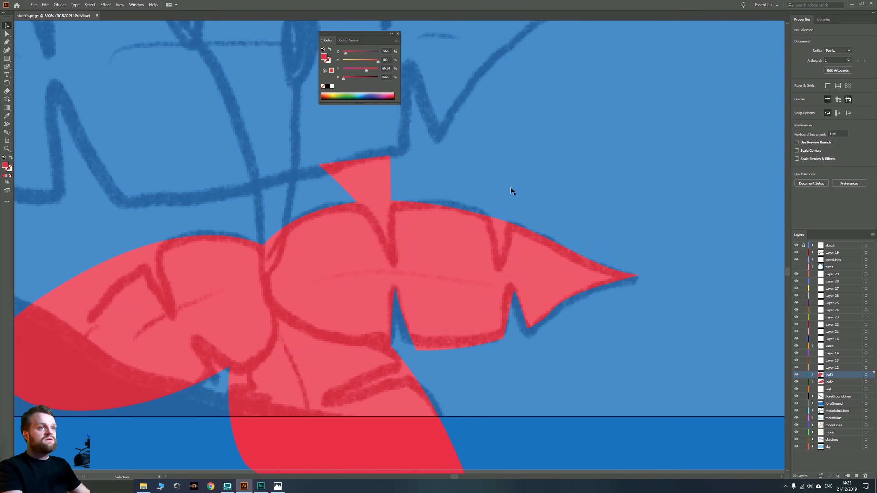
pyautogui.click(516, 233)
pyautogui.press('v')
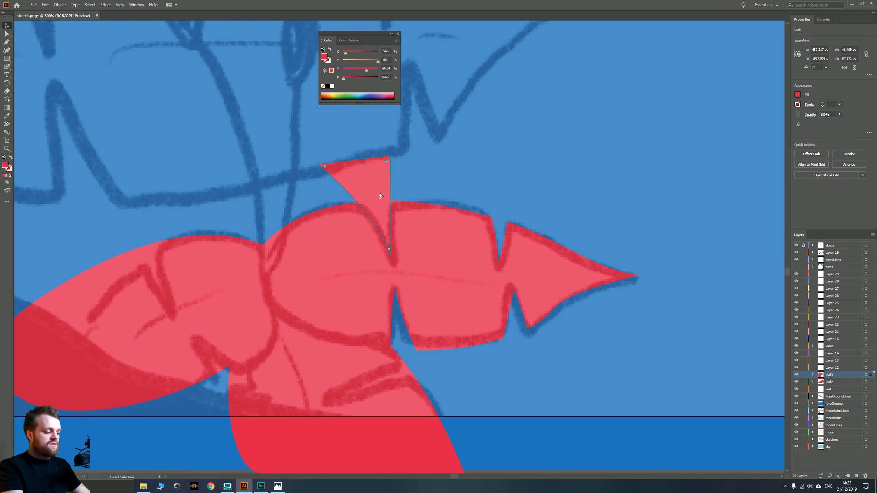
# Bring the last upper wedge in front of the right leaf and subtract it from the leaf with Minus Front
pyautogui.press('Delete')
pyautogui.hotkey('ctrl', 'z')
pyautogui.keyDown('shift'); pyautogui.click(322, 251); pyautogui.keyUp('shift')
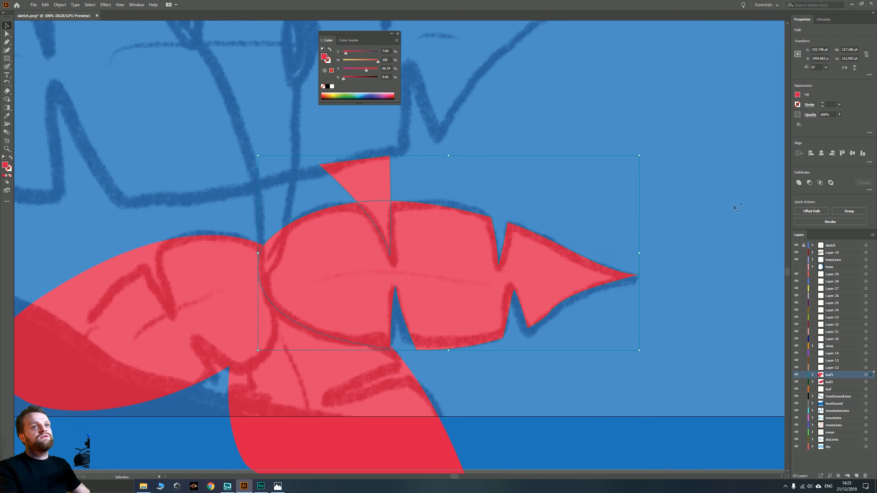
pyautogui.click(809, 183)
pyautogui.click(550, 170)
pyautogui.scroll(-3, 419, 307)
pyautogui.moveTo(323, 332); pyautogui.dragTo(362, 329)
pyautogui.scroll(2, 454, 268)
pyautogui.click(269, 308)
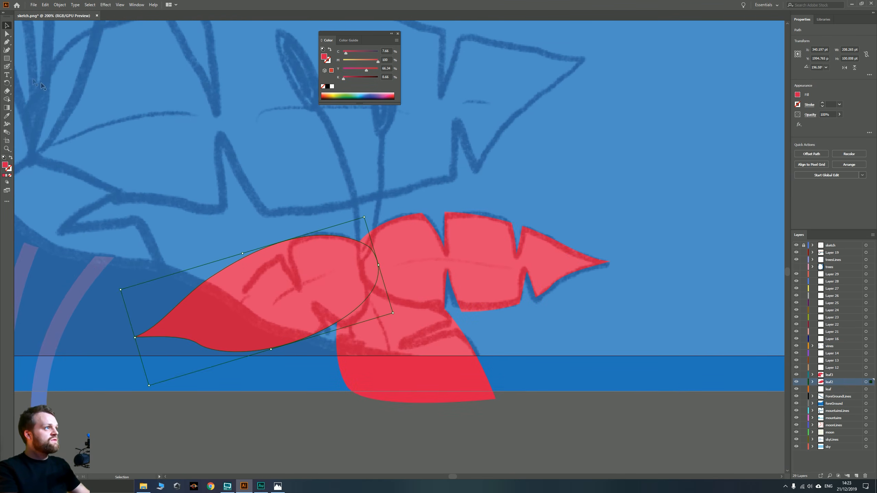
pyautogui.click(8, 52)
pyautogui.scroll(1, 246, 271)
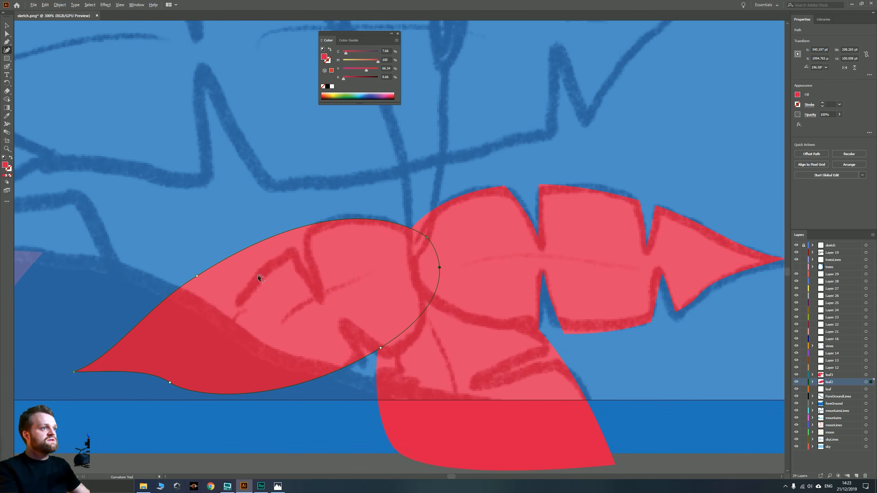
pyautogui.moveTo(293, 239); pyautogui.dragTo(323, 198)
pyautogui.click(346, 147)
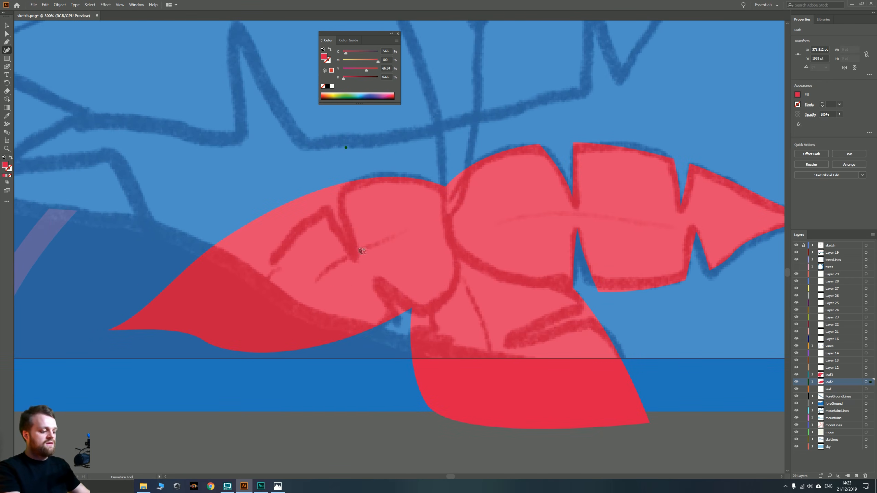
pyautogui.hotkey('ctrl', 'z')
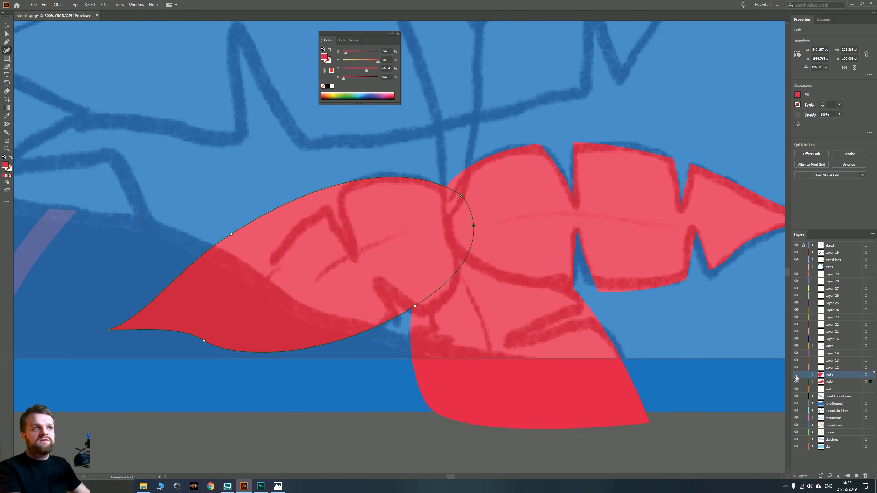
# Move the downward-pointing leaf from the leaf3 layer to the leaf layer, pasting it in its original position
pyautogui.click(796, 375)
pyautogui.click(796, 375)
pyautogui.click(796, 375)
pyautogui.click(796, 375)
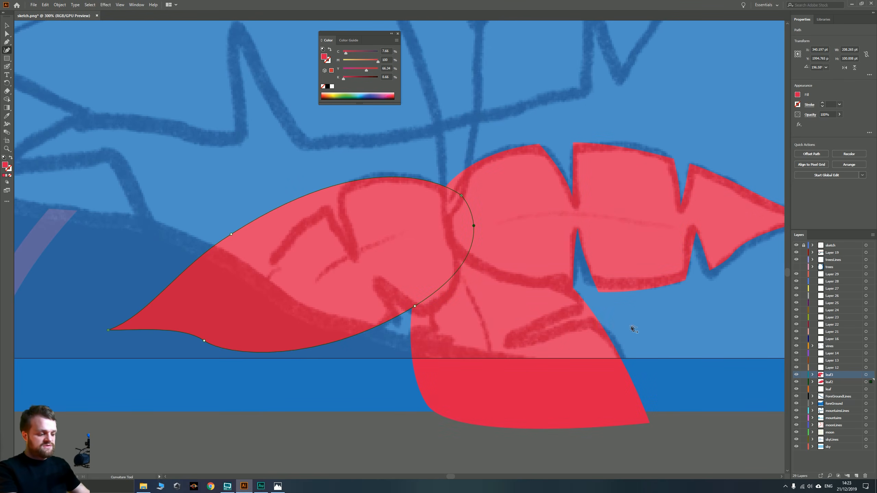
pyautogui.press('v')
pyautogui.click(525, 332)
pyautogui.hotkey('ctrl', 'x')
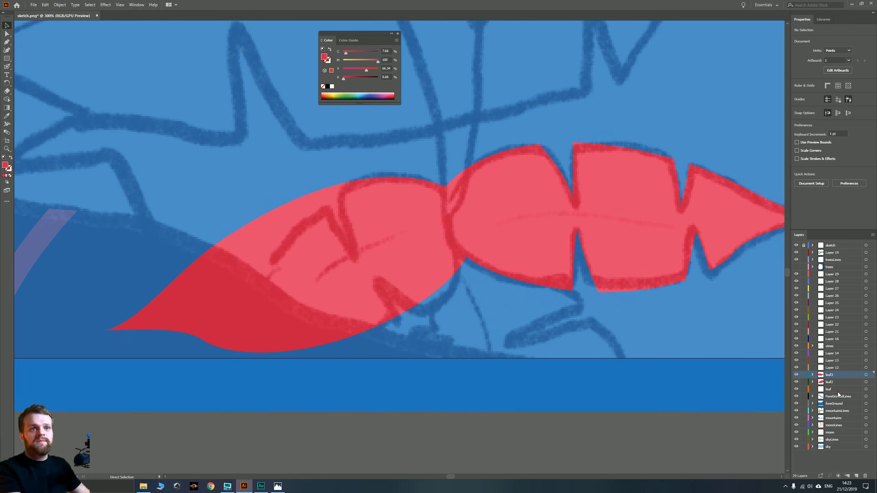
pyautogui.click(826, 389)
pyautogui.hotkey('ctrl', 'f')
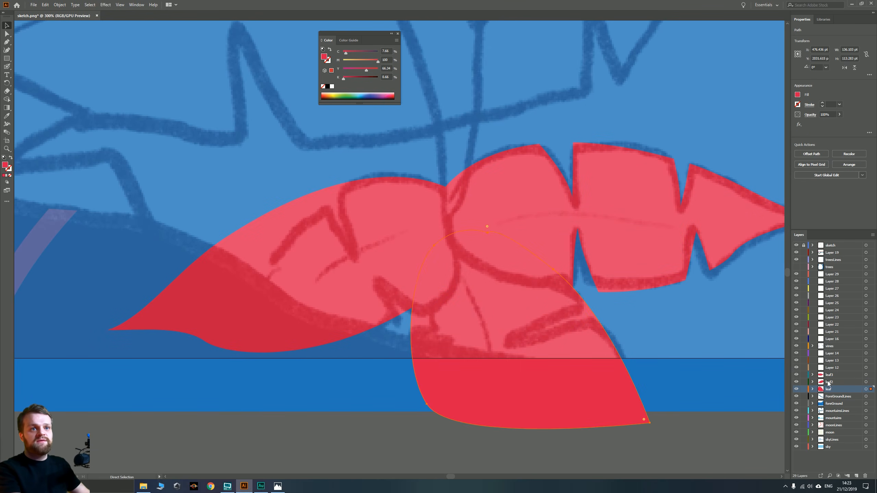
# Hide the leaf2 and leaf layers
pyautogui.click(796, 382)
pyautogui.click(796, 389)
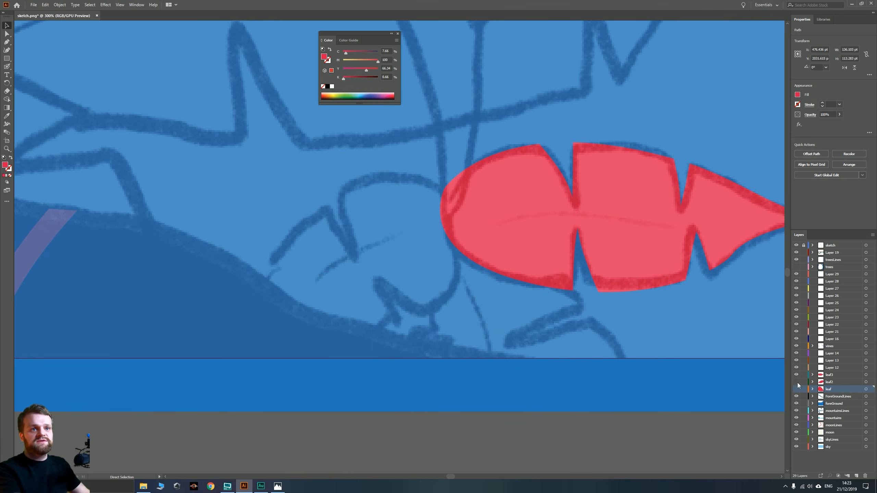
# Hide the leaf3 layer, show the leaf2 layer and make leaf2 the active layer
pyautogui.click(796, 375)
pyautogui.click(796, 381)
pyautogui.click(838, 381)
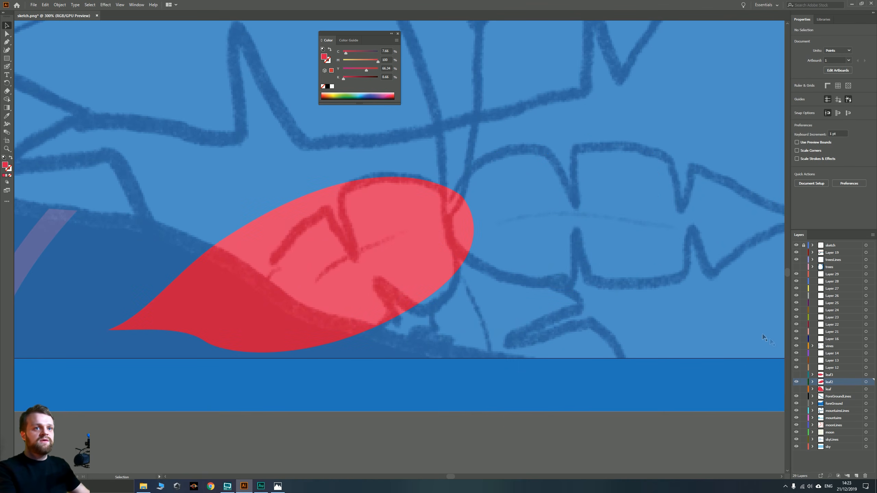
# Draw a closed curved wedge with the Pen tool over the sketched upper notch of the left leaf
pyautogui.click(6, 42)
pyautogui.click(341, 151)
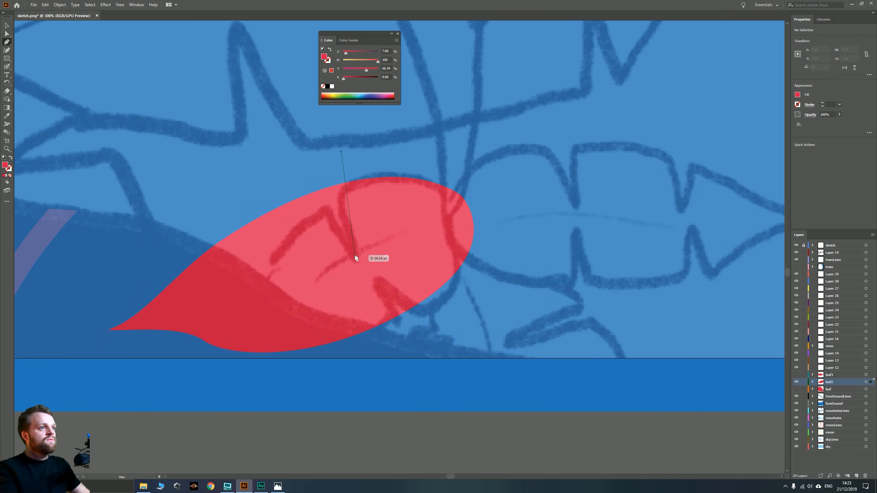
pyautogui.moveTo(355, 256); pyautogui.dragTo(378, 300)
pyautogui.moveTo(304, 171); pyautogui.dragTo(340, 154)
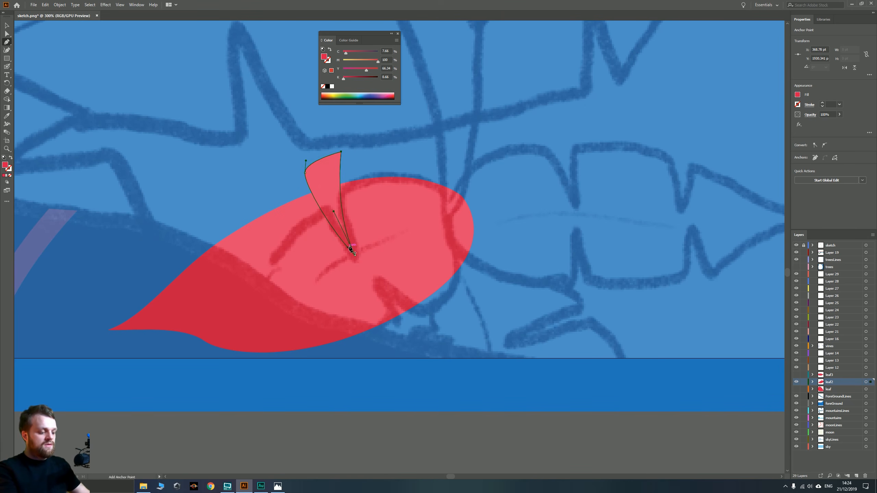
pyautogui.press('v')
pyautogui.press('p')
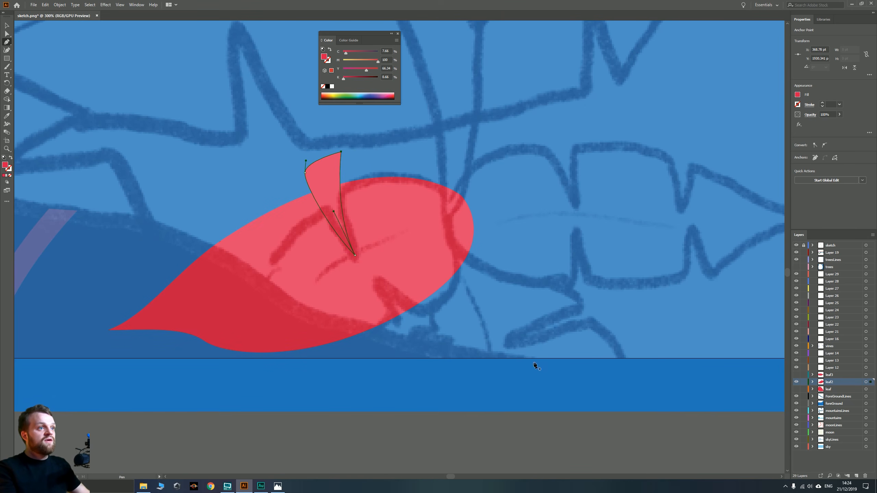
# Draw a triangular wedge over the left leaf's lower notch and subtract it from the leaf with Minus Front
pyautogui.moveTo(462, 326); pyautogui.dragTo(363, 273)
pyautogui.click(417, 347)
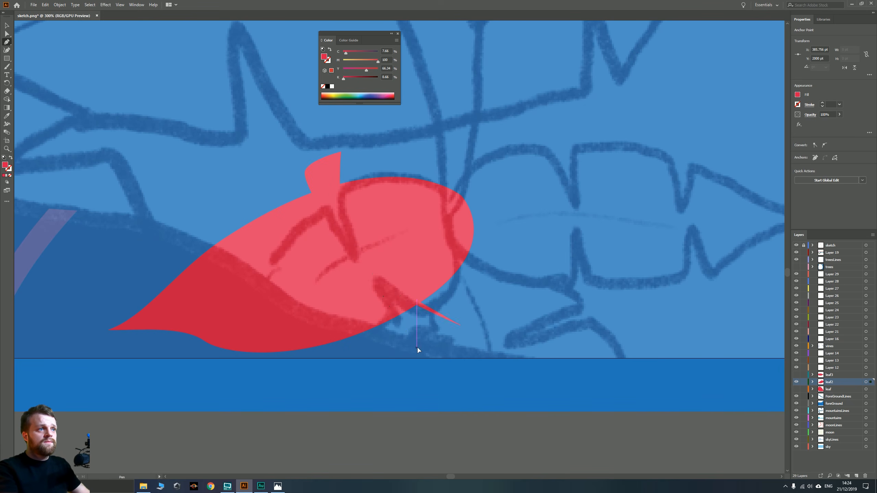
pyautogui.click(462, 326)
pyautogui.press('v')
pyautogui.keyDown('shift'); pyautogui.click(370, 312); pyautogui.keyUp('shift')
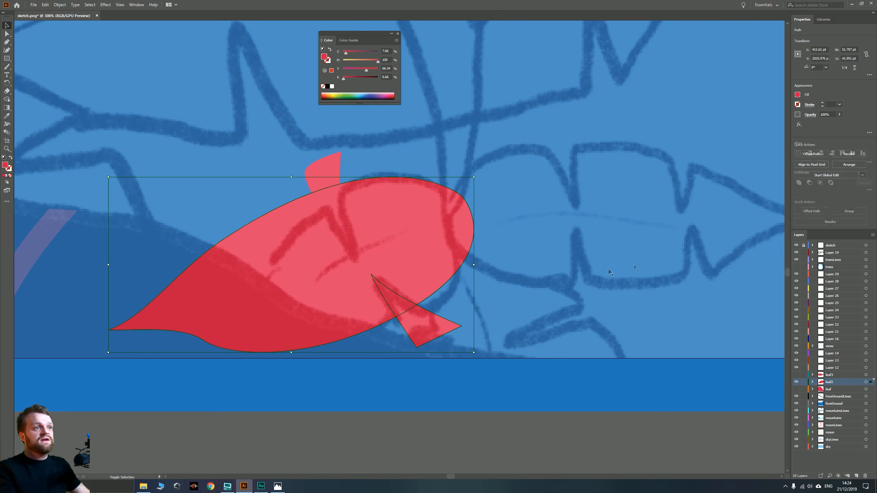
pyautogui.click(808, 184)
# Subtract the upper curved wedge from the left leaf with Minus Front and deselect the result
pyautogui.click(252, 183)
pyautogui.click(316, 195)
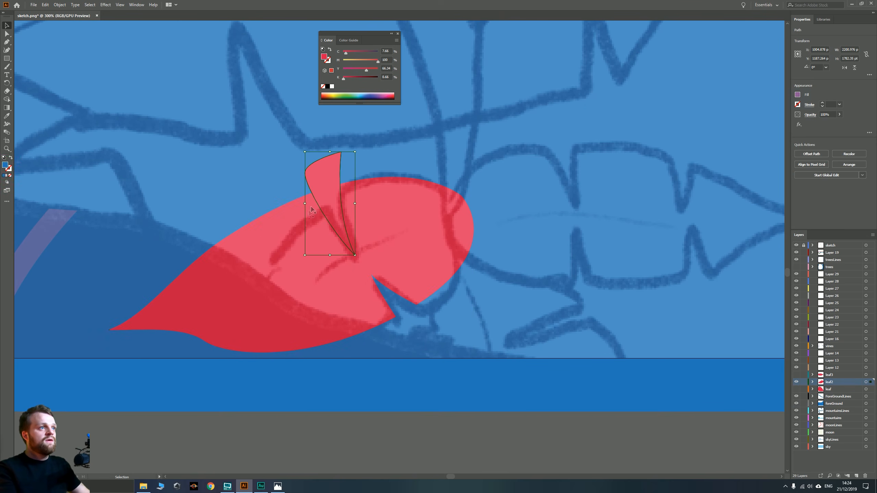
pyautogui.keyDown('shift'); pyautogui.click(292, 251); pyautogui.keyUp('shift')
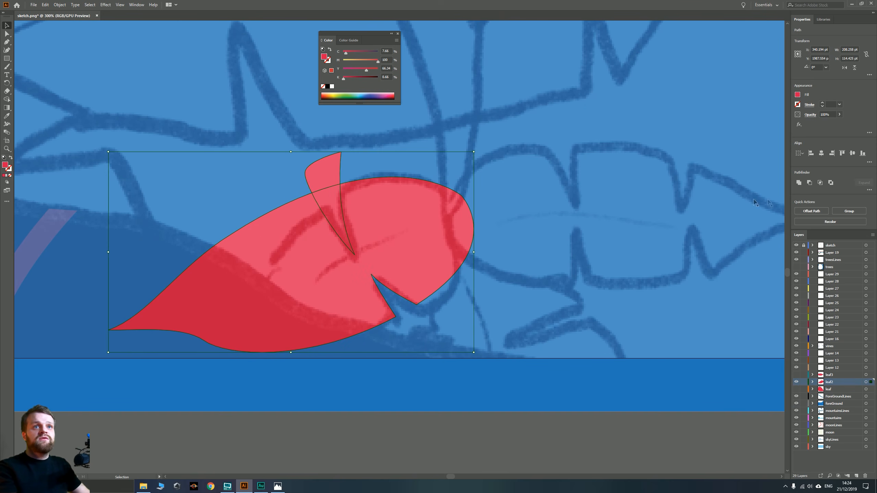
pyautogui.click(808, 183)
pyautogui.click(495, 414)
pyautogui.hscroll(2, 495, 415)
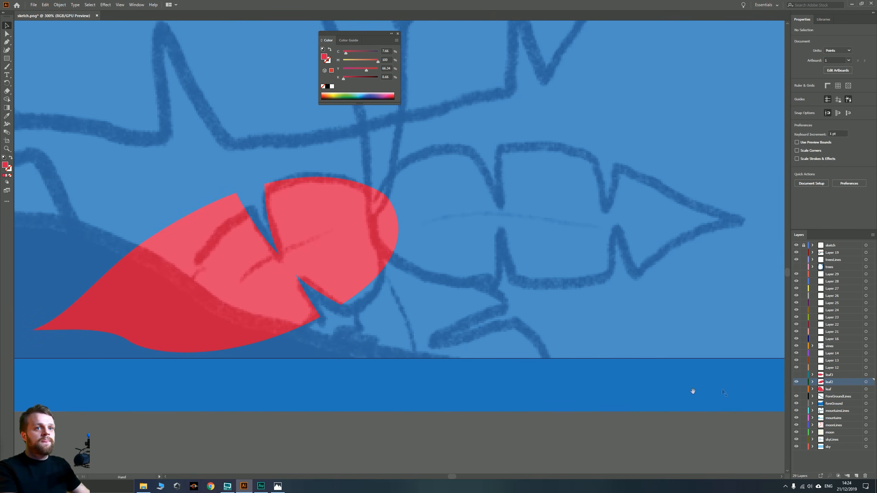
# Hide the leaf2 layer, show the leaf layer and make it active for drawing with the Pen tool
pyautogui.click(796, 382)
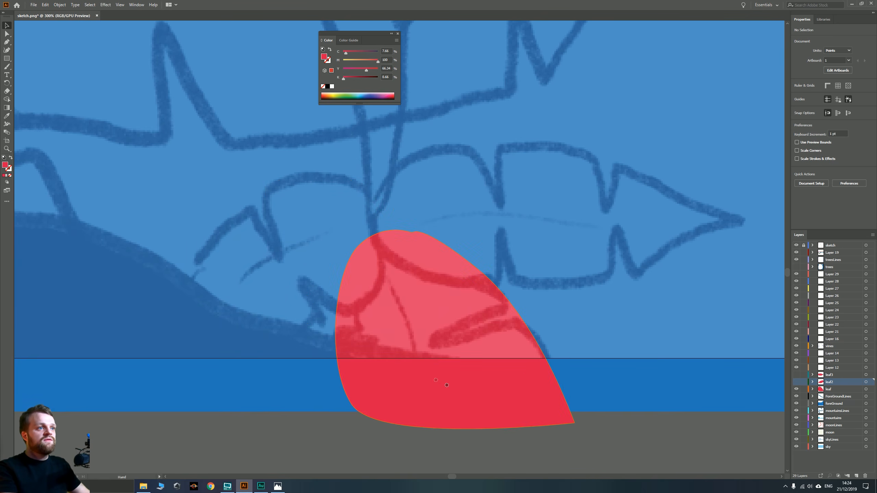
pyautogui.scroll(-1, 400, 218)
pyautogui.hscroll(1, 400, 218)
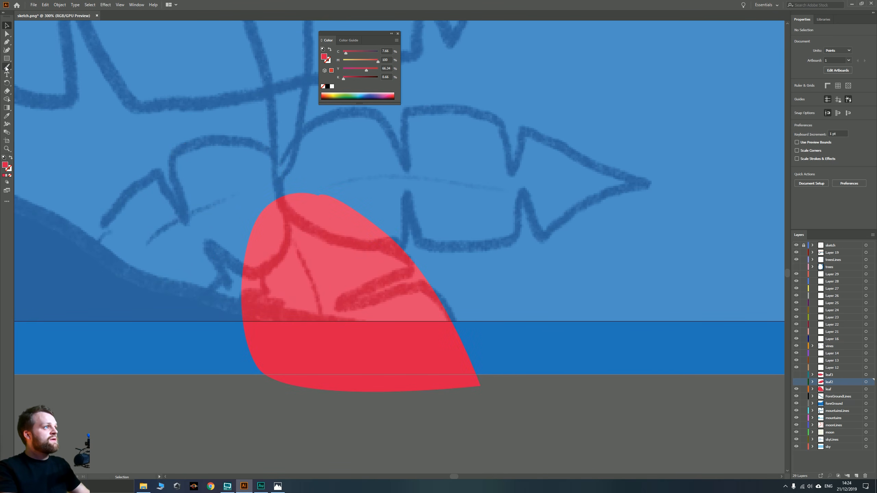
pyautogui.click(6, 42)
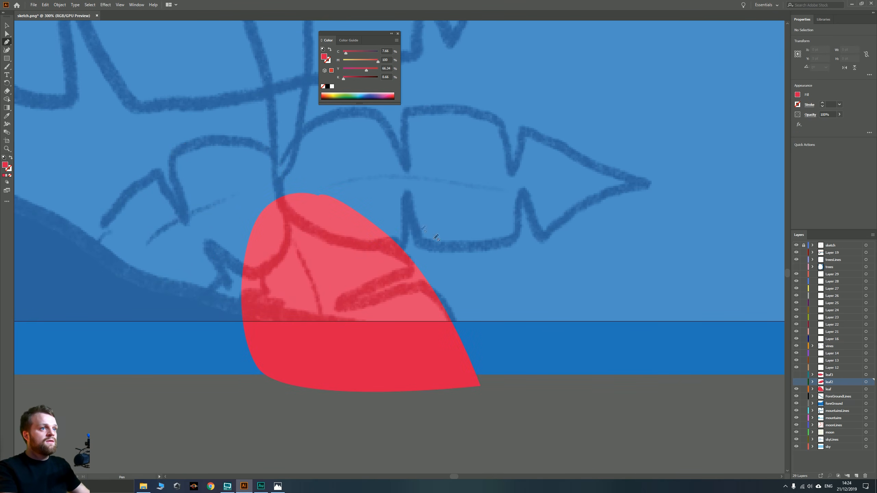
pyautogui.click(834, 391)
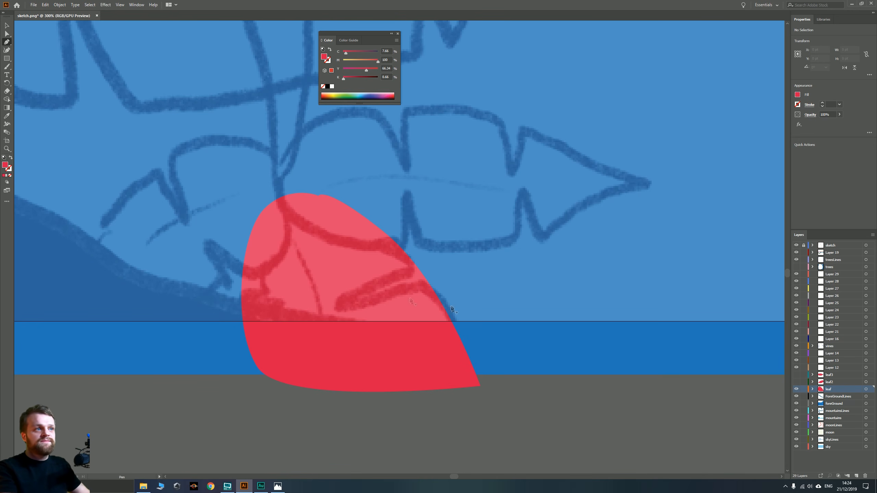
# Draw a curved wedge over the sketched notch in the downward-pointing leaf's right edge and subtract it from the leaf
pyautogui.click(473, 251)
pyautogui.moveTo(338, 305); pyautogui.dragTo(285, 355)
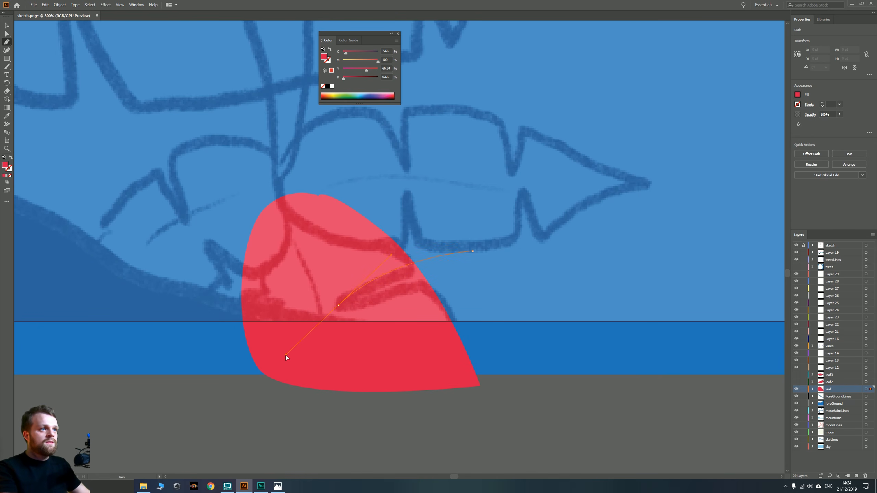
pyautogui.click(475, 282)
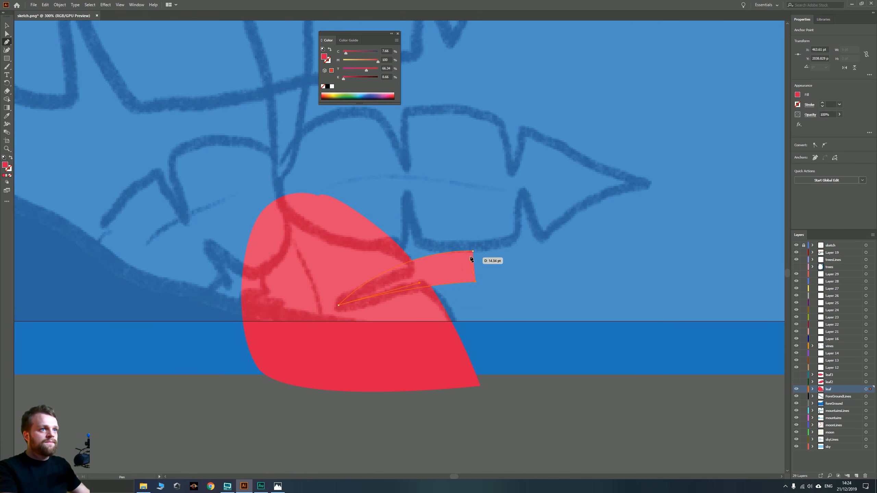
pyautogui.click(473, 251)
pyautogui.press('v')
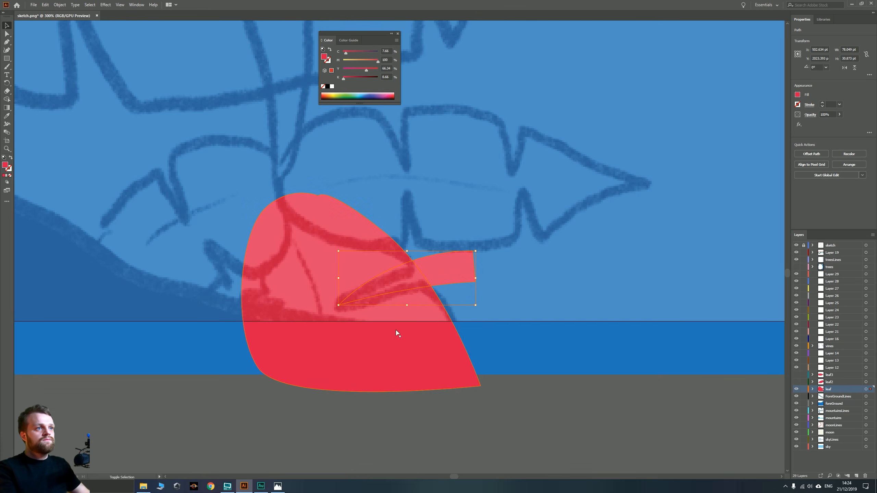
pyautogui.keyDown('shift'); pyautogui.click(397, 332); pyautogui.keyUp('shift')
pyautogui.click(809, 183)
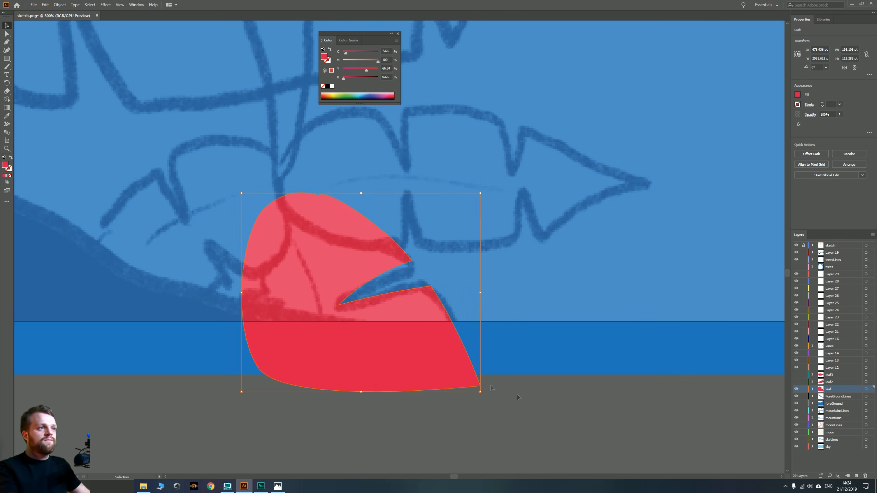
pyautogui.click(571, 392)
# Show the leaf2 and leaf3 layers so all three red leaves display together
pyautogui.scroll(-1, 570, 343)
pyautogui.click(796, 382)
pyautogui.click(796, 374)
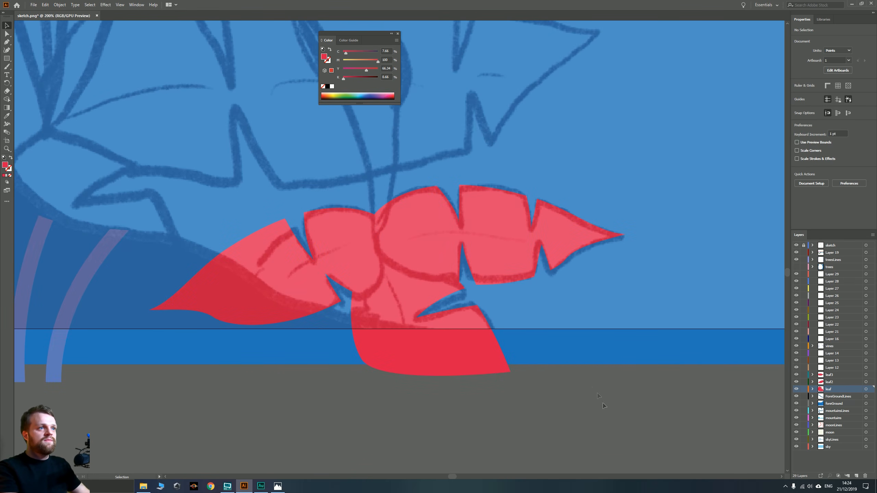
pyautogui.scroll(-1, 416, 358)
pyautogui.moveTo(415, 359); pyautogui.dragTo(453, 331)
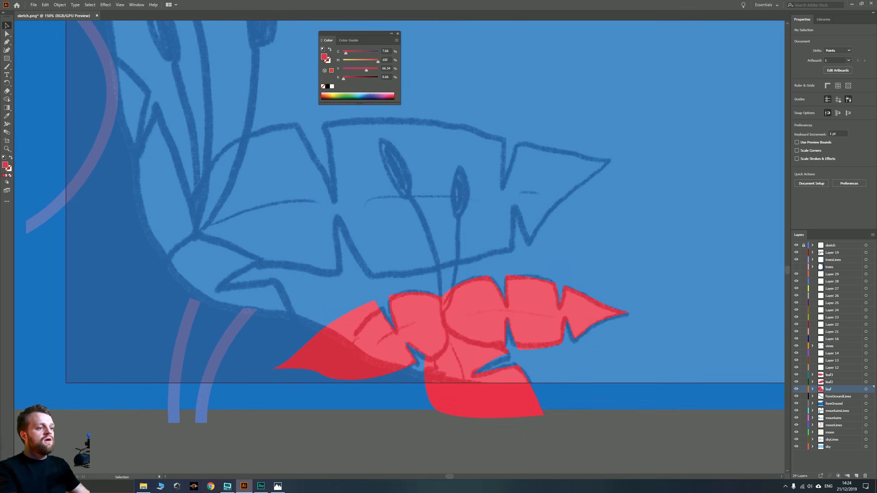
# Switch to Photos to examine the foreground plant in Complete_Motion_Design.png, and return to Illustrator to compare it with the leaves
pyautogui.click(278, 485)
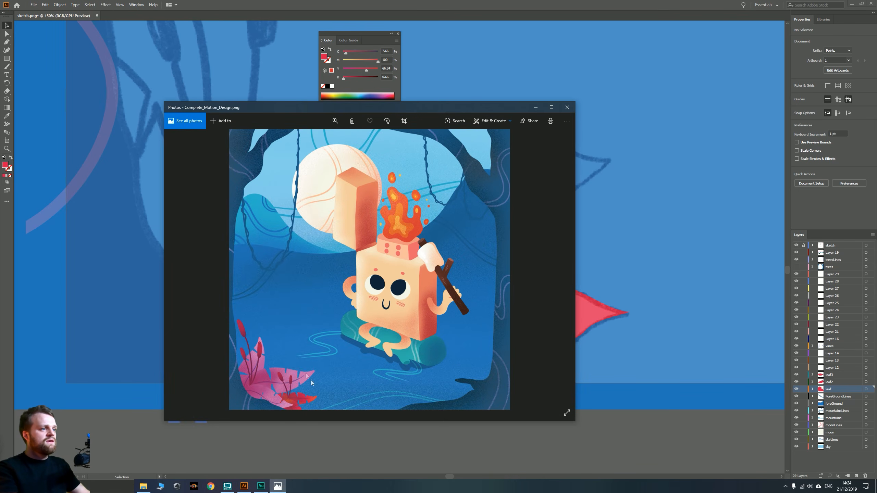
pyautogui.moveTo(356, 109); pyautogui.dragTo(642, 492)
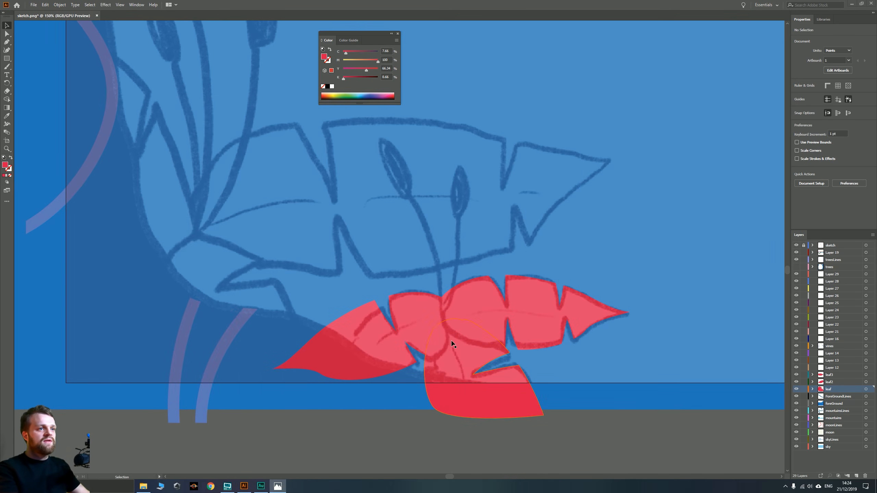
pyautogui.scroll(2, 454, 337)
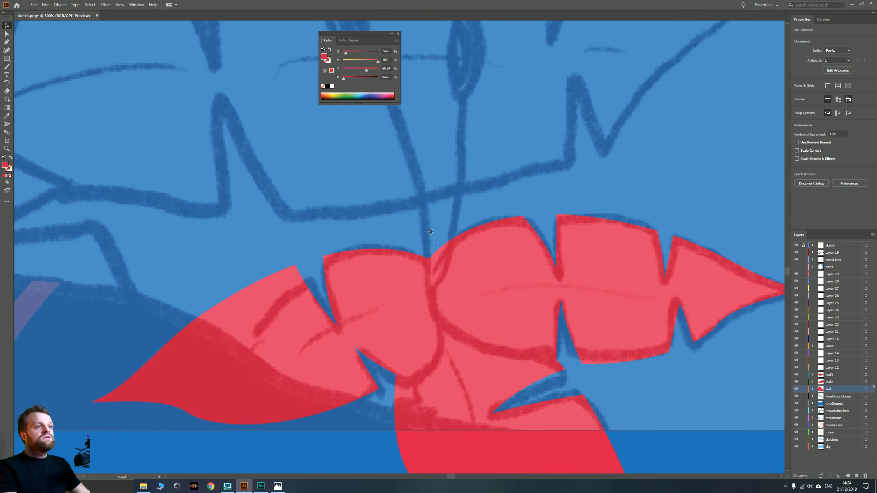
pyautogui.scroll(-3, 448, 323)
pyautogui.scroll(-1, 469, 331)
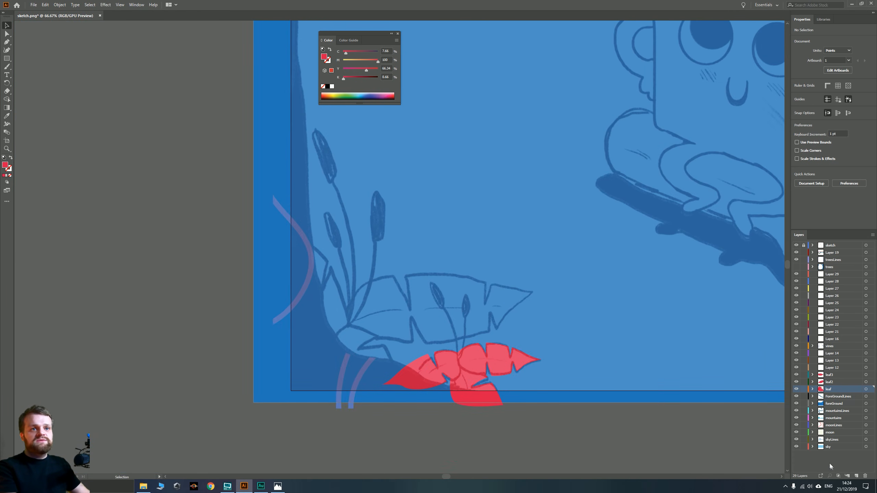
# Rename the layer directly above leaf3 as stalks
pyautogui.doubleClick(830, 368)
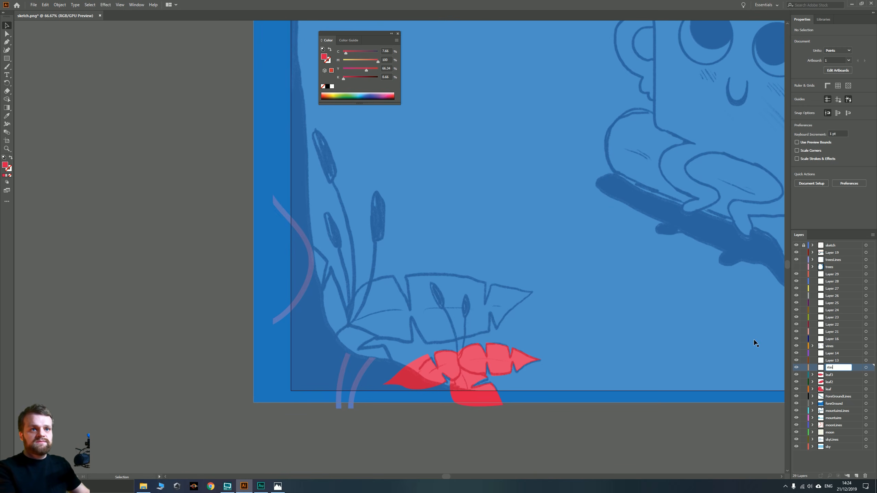
pyautogui.press('Return')
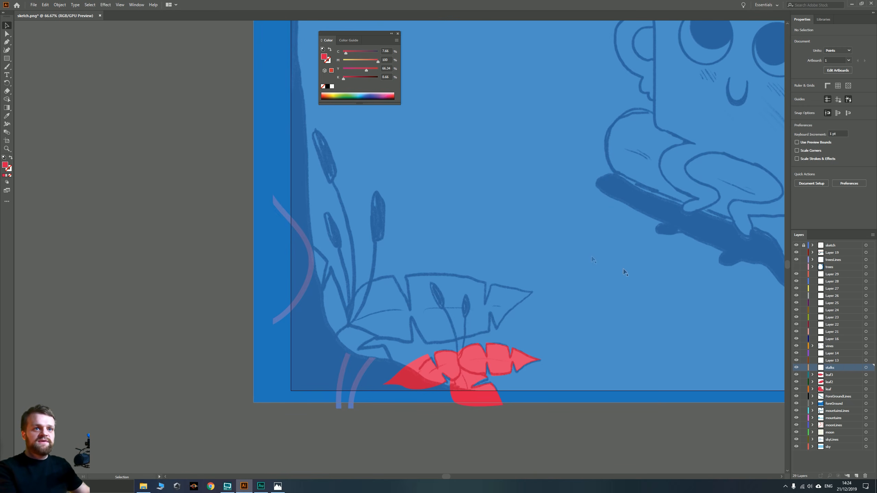
pyautogui.click(819, 461)
# Sample the dark plum swatch from the colour palette beside the artboard for painting the stalks
pyautogui.scroll(2, 565, 358)
pyautogui.moveTo(25, 89); pyautogui.dragTo(68, 129)
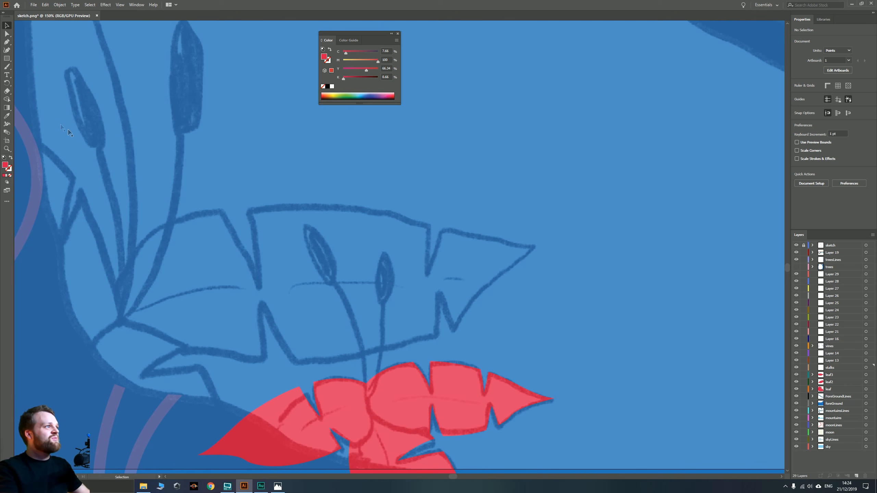
pyautogui.click(7, 68)
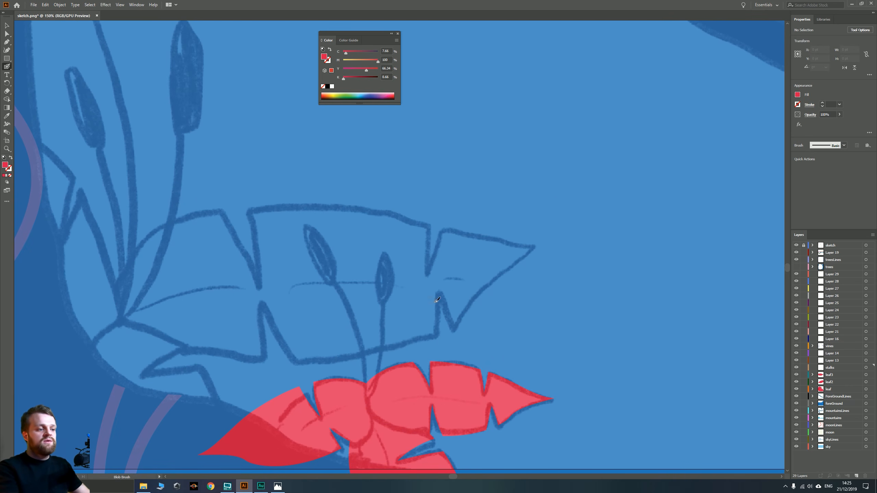
pyautogui.scroll(-4, 437, 300)
pyautogui.moveTo(524, 215); pyautogui.dragTo(352, 378)
pyautogui.moveTo(720, 215); pyautogui.dragTo(475, 330)
pyautogui.press('i')
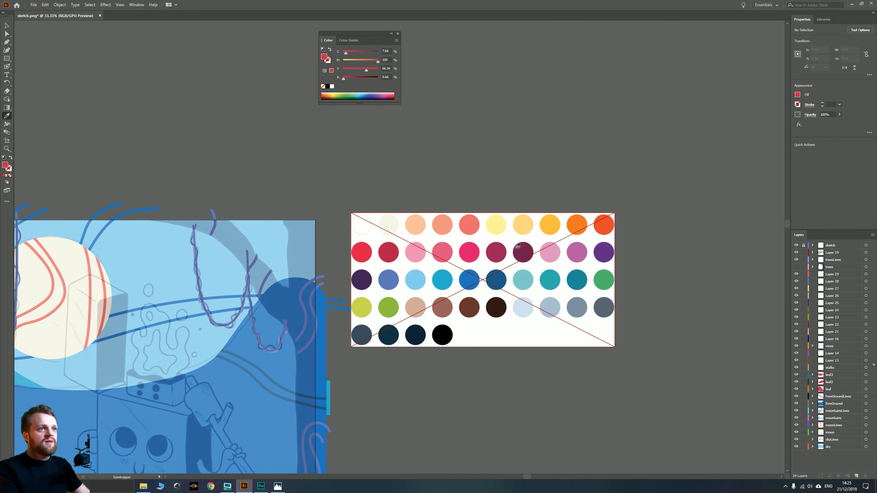
pyautogui.click(519, 246)
# Paint two plum stalks with the Blob Brush from the base of the red leaves up to the two sketched seed heads
pyautogui.scroll(4, 352, 327)
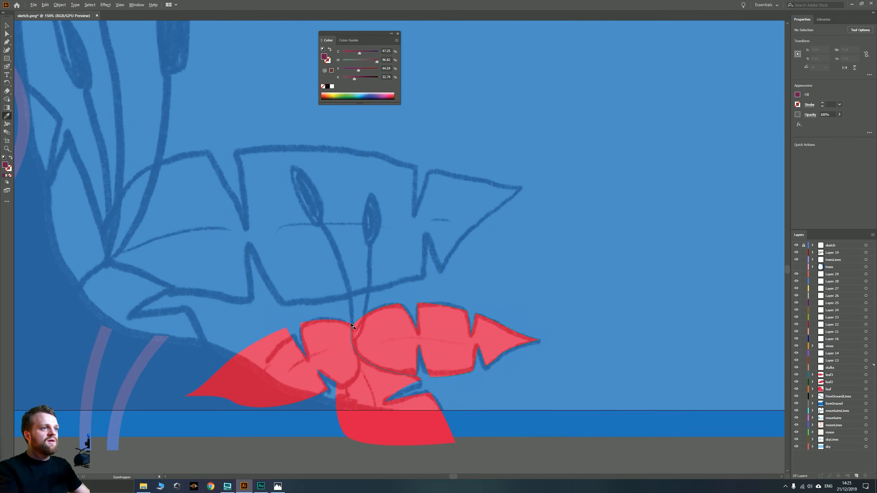
pyautogui.hotkey('shift', 'b')
pyautogui.moveTo(359, 247)
pyautogui.mouseDown()
pyautogui.moveTo(405, 272)
pyautogui.moveTo(418, 264)
pyautogui.moveTo(424, 311)
pyautogui.moveTo(412, 370)
pyautogui.moveTo(367, 242)
pyautogui.mouseUp()
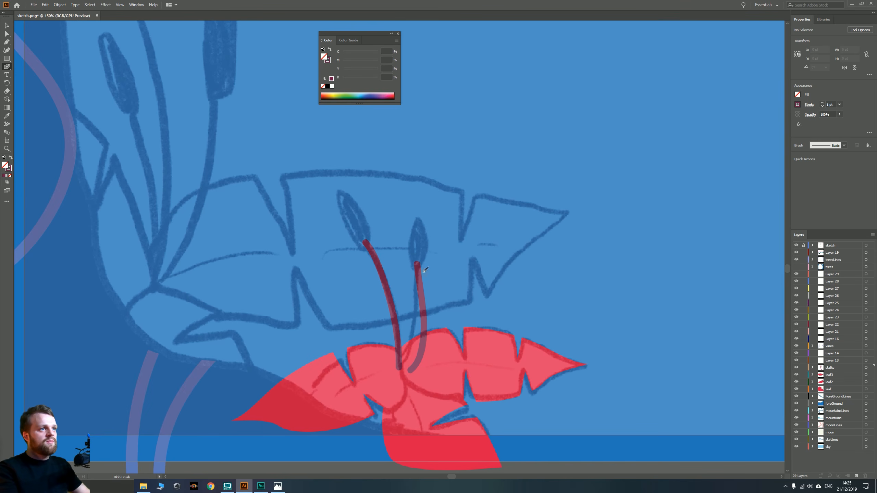
# Draw a plum-filled rounded rectangle about 27 by 71 pt without a stroke and tilt it over the left stalk's sketched seed head
pyautogui.click(5, 59)
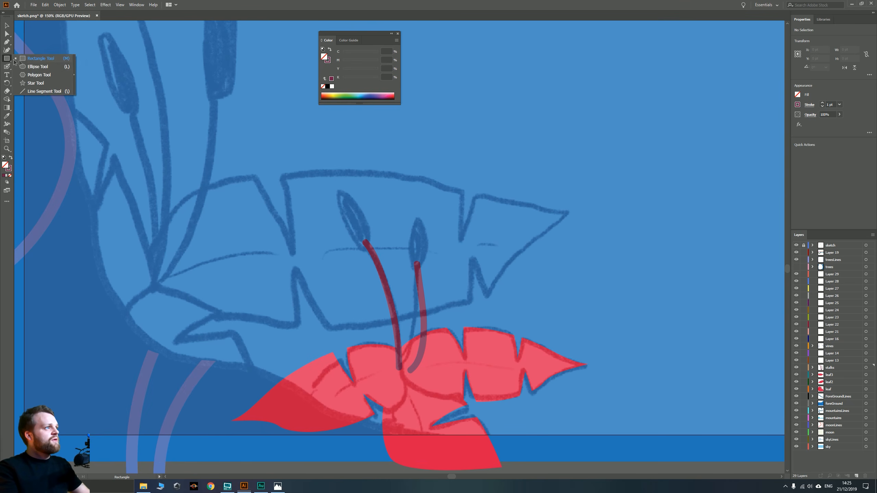
pyautogui.click(38, 61)
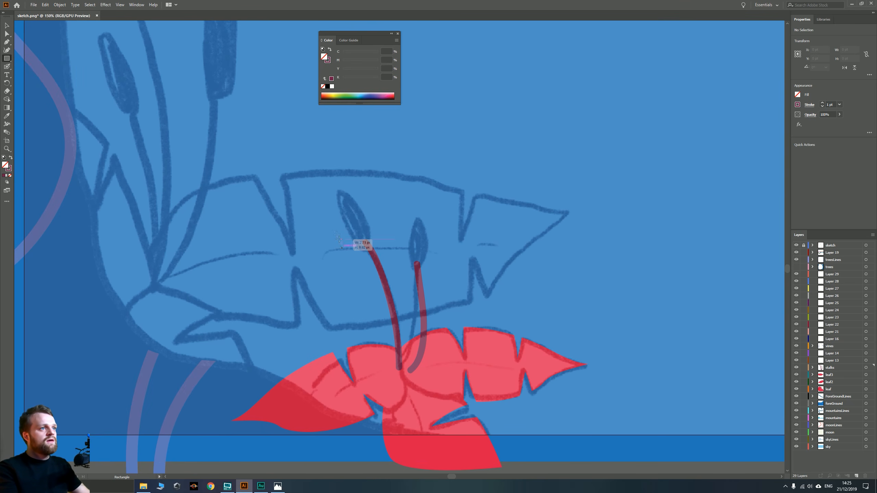
pyautogui.moveTo(342, 247); pyautogui.dragTo(363, 245)
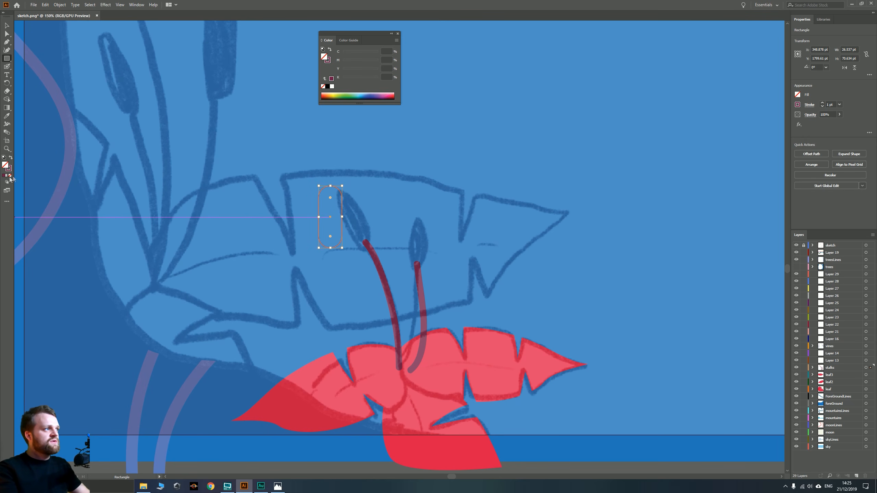
pyautogui.click(11, 159)
pyautogui.click(7, 25)
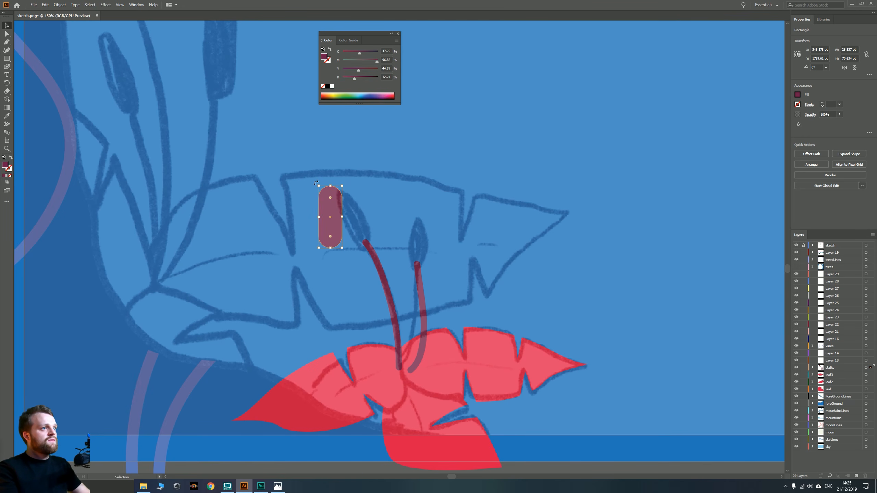
pyautogui.moveTo(315, 183); pyautogui.dragTo(339, 213)
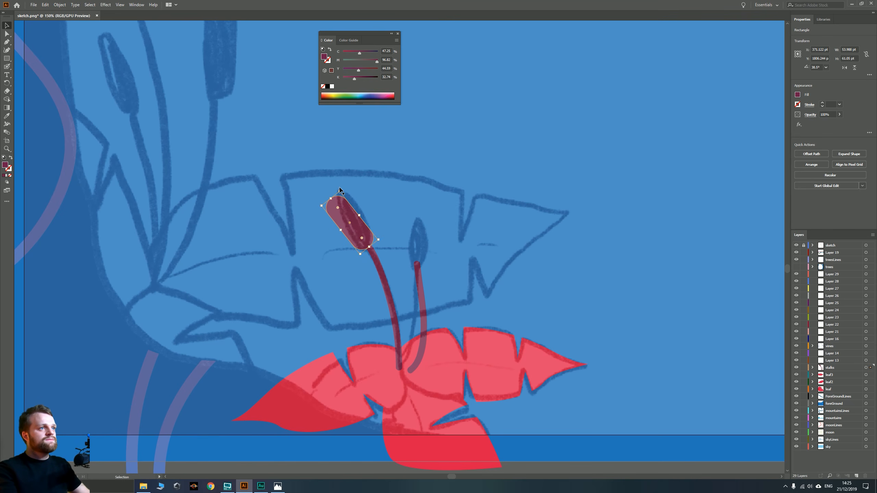
# Copy the tilted plum seed head onto the right stalk's sketched head and rotate it nearly upright, to about 4°
pyautogui.moveTo(339, 189); pyautogui.dragTo(357, 177)
pyautogui.moveTo(354, 215); pyautogui.dragTo(415, 230)
pyautogui.scroll(-4, 289, 248)
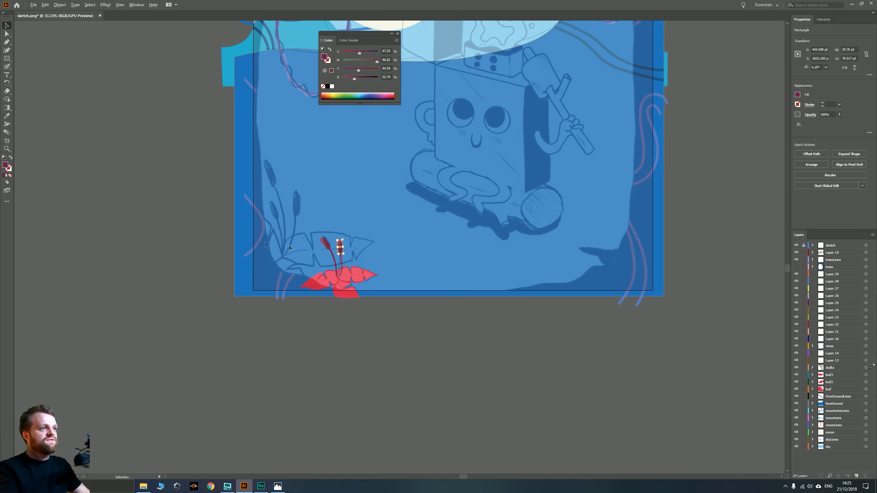
pyautogui.click(224, 244)
pyautogui.moveTo(249, 242); pyautogui.dragTo(183, 236)
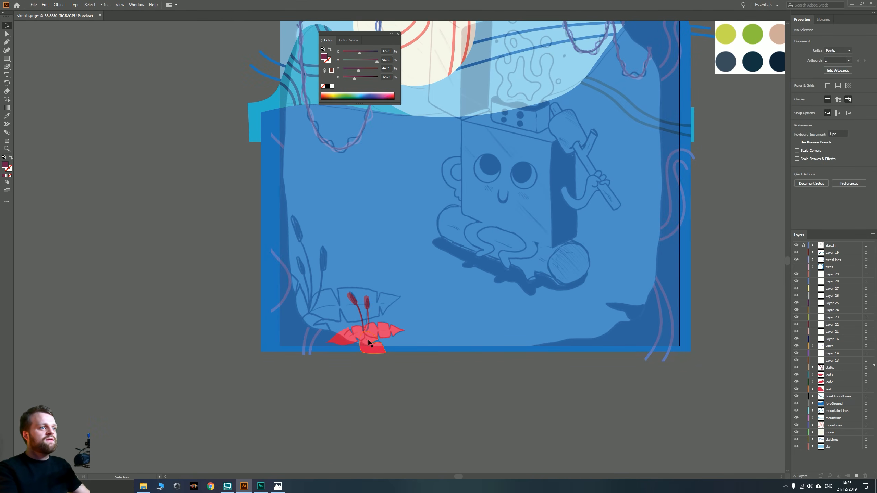
# Duplicate the stalks, leaf3, leaf2 and leaf layers together with their artwork, leaving the copied artwork selected
pyautogui.scroll(2, 368, 343)
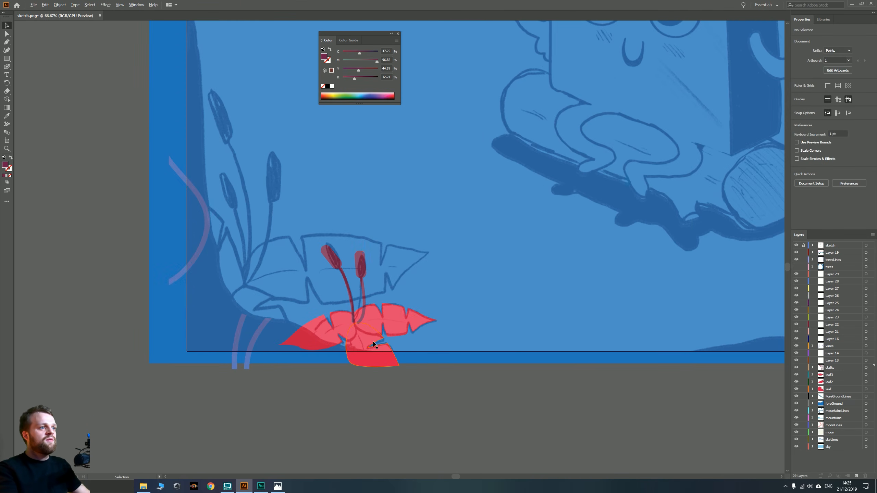
pyautogui.click(833, 368)
pyautogui.keyDown('shift'); pyautogui.click(859, 389); pyautogui.keyUp('shift')
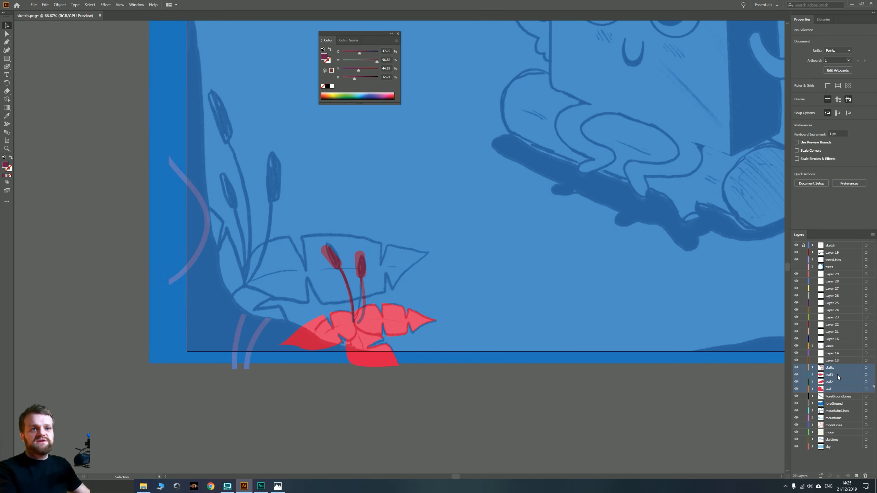
pyautogui.click(866, 367)
pyautogui.keyDown('shift'); pyautogui.click(865, 375); pyautogui.keyUp('shift')
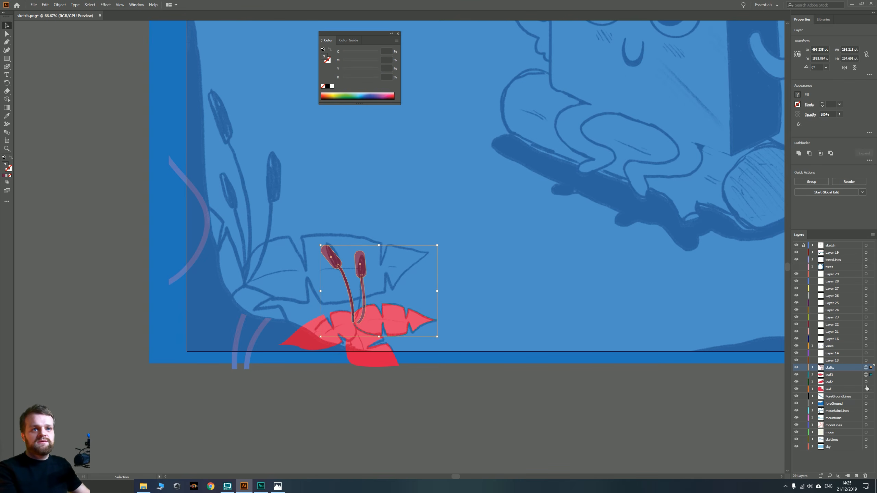
pyautogui.keyDown('shift'); pyautogui.click(866, 381); pyautogui.keyUp('shift')
pyautogui.keyDown('shift'); pyautogui.click(866, 389); pyautogui.keyUp('shift')
pyautogui.keyDown('shift'); pyautogui.click(841, 389); pyautogui.keyUp('shift')
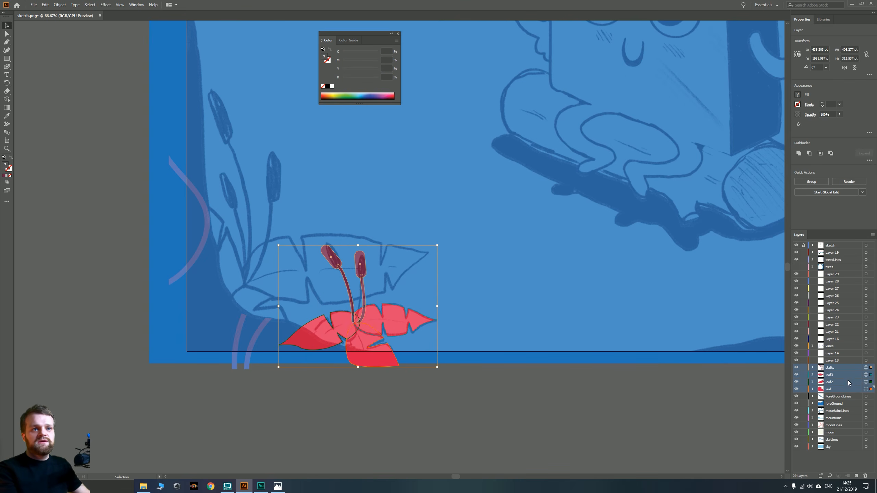
pyautogui.click(873, 234)
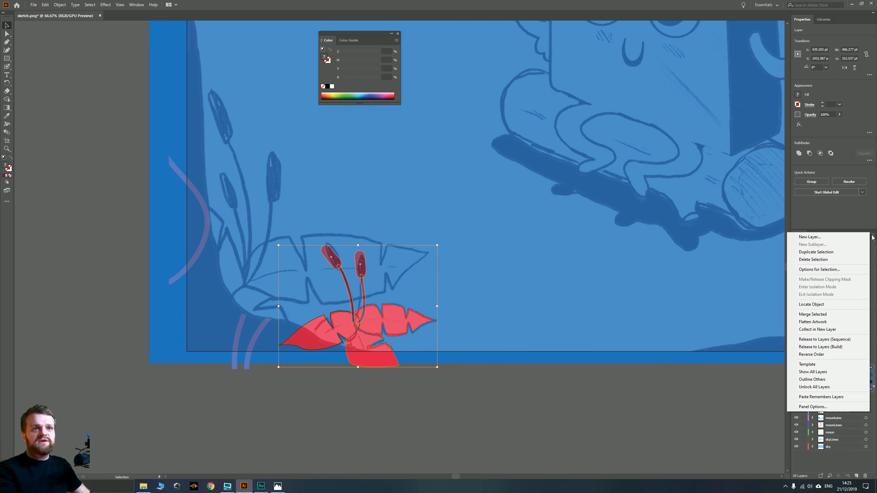
pyautogui.click(814, 253)
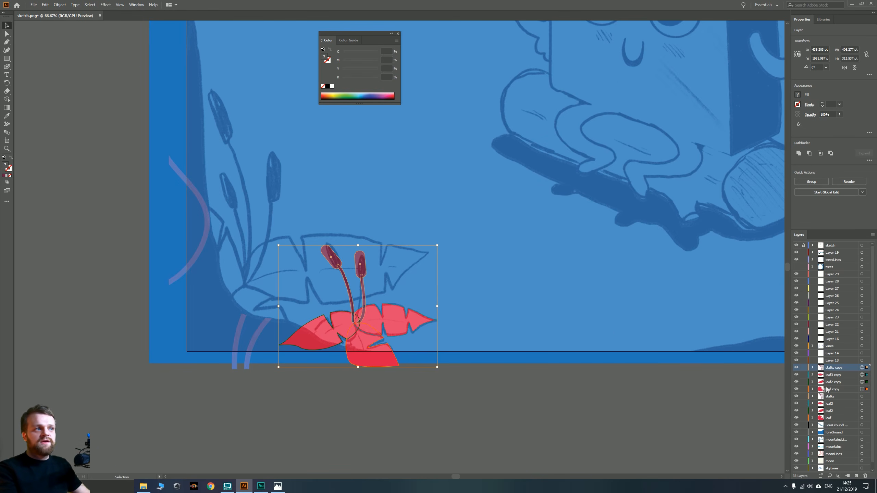
# Move the duplicated plant up and left over the larger sketched plant, and place its four copy layers directly beneath the leaf layer
pyautogui.moveTo(330, 347); pyautogui.dragTo(230, 266)
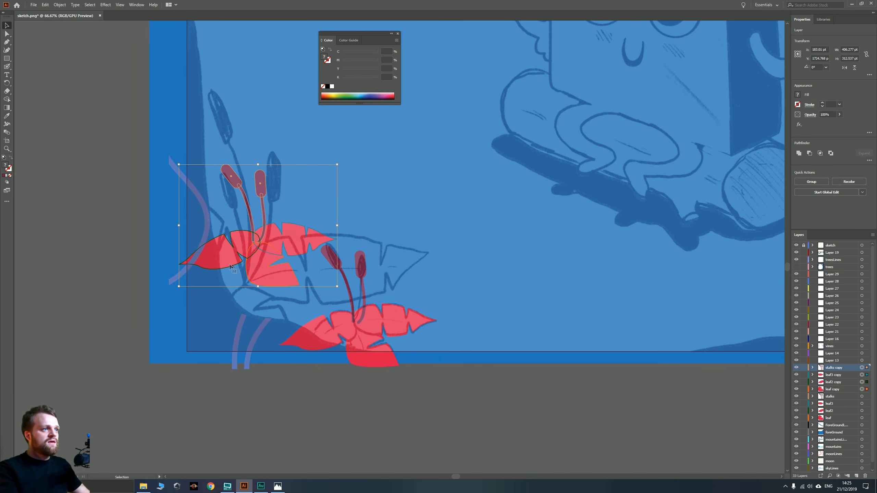
pyautogui.keyDown('shift'); pyautogui.click(835, 389); pyautogui.keyUp('shift')
pyautogui.moveTo(838, 387); pyautogui.dragTo(833, 422)
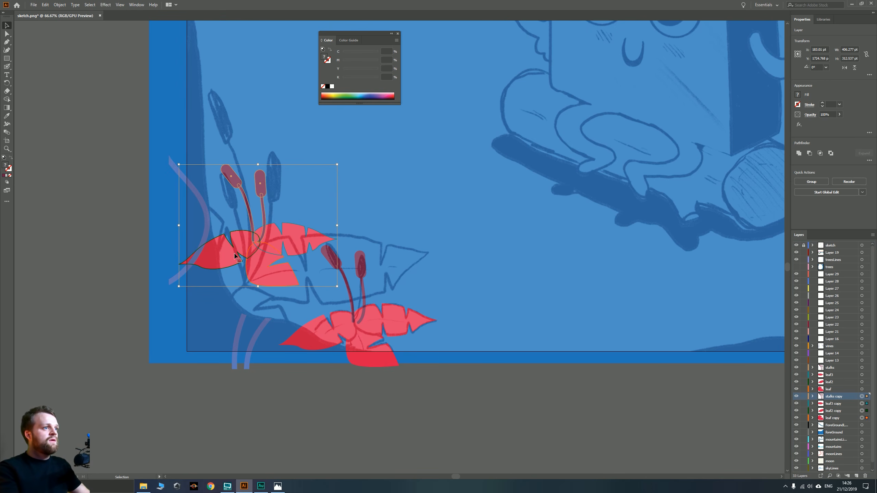
# Enlarge the duplicated plant to about 752 by 583 pt, undoing any accidental shift of the tree lines
pyautogui.scroll(-2, 234, 254)
pyautogui.moveTo(230, 219); pyautogui.dragTo(215, 230)
pyautogui.moveTo(256, 314); pyautogui.dragTo(292, 345)
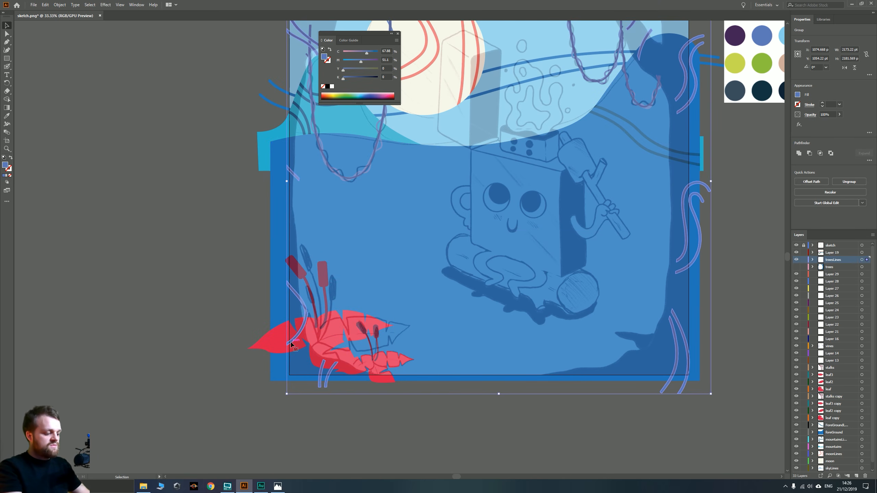
pyautogui.hotkey('ctrl', 'z')
# Select the artwork on all four copy layers and nudge the enlarged plant right and down towards its sketched outline
pyautogui.click(862, 397)
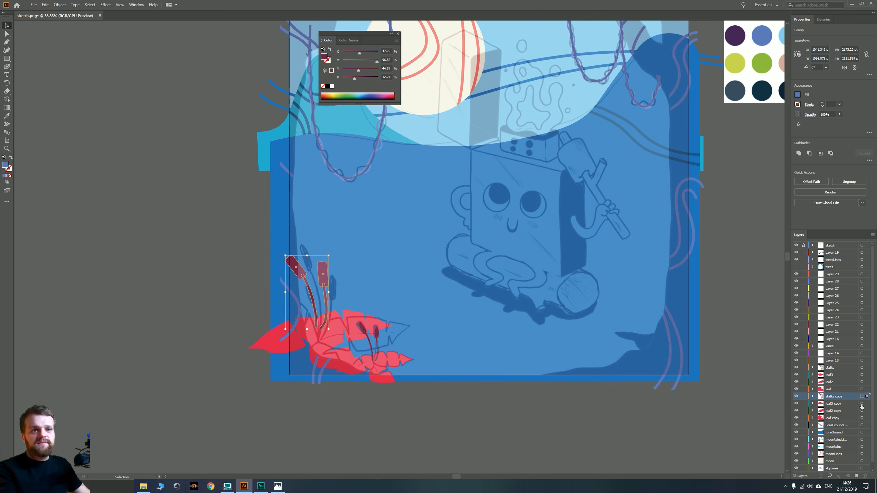
pyautogui.keyDown('shift'); pyautogui.click(861, 404); pyautogui.keyUp('shift')
pyautogui.keyDown('shift'); pyautogui.click(861, 411); pyautogui.keyUp('shift')
pyautogui.keyDown('shift'); pyautogui.click(862, 417); pyautogui.keyUp('shift')
pyautogui.hotkey('shift', 'Right')
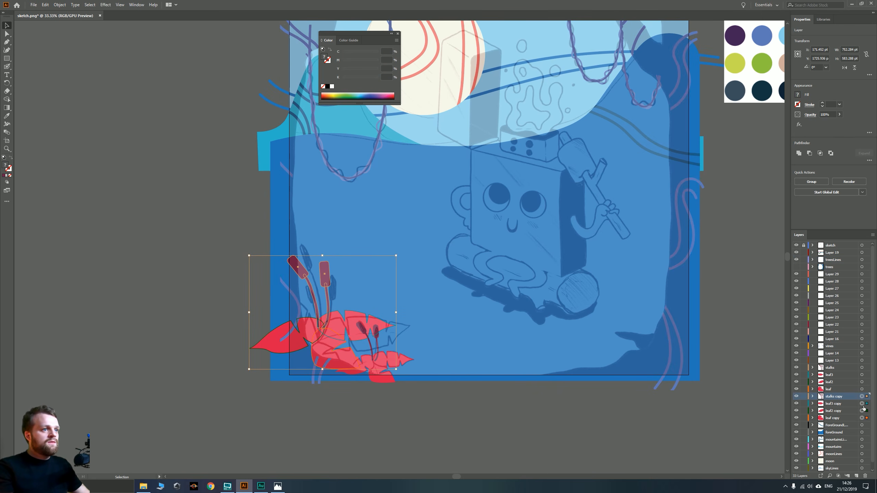
pyautogui.hotkey('shift', 'Right')
pyautogui.hotkey('shift', 'Right')
pyautogui.hotkey('shift', 'Right')
pyautogui.hotkey('shift', 'Right')
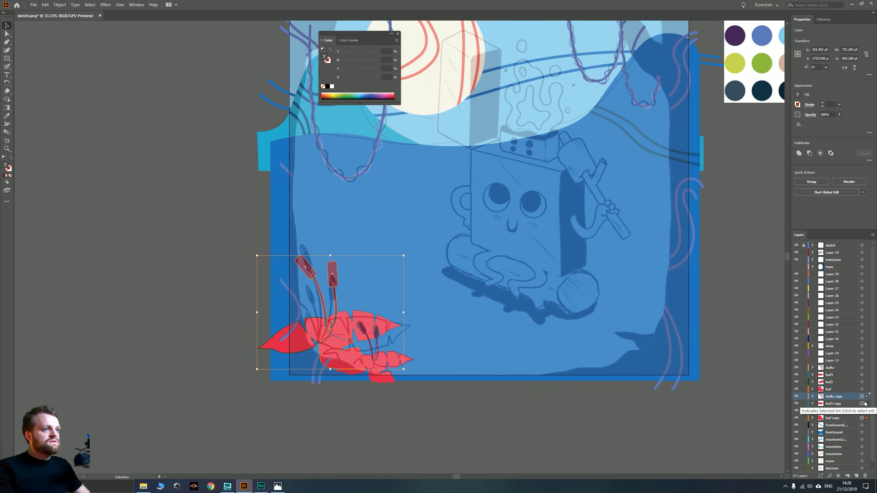
pyautogui.hotkey('shift', 'Down')
pyautogui.hotkey('shift', 'Down')
pyautogui.hotkey('shift', 'Right')
pyautogui.hotkey('shift', 'Left')
pyautogui.hotkey('shift', 'Left')
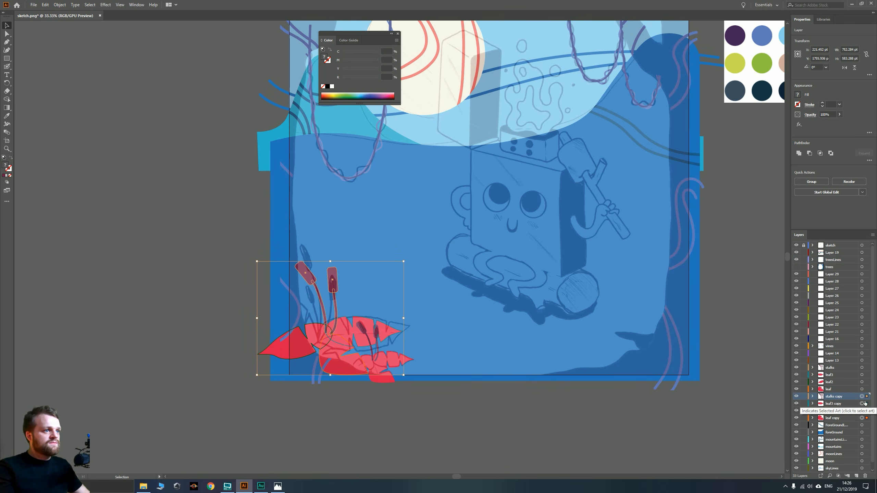
# Reselect the artwork on the four copy layers, rotate the enlarged plant slightly clockwise and nudge it left
pyautogui.click(406, 262)
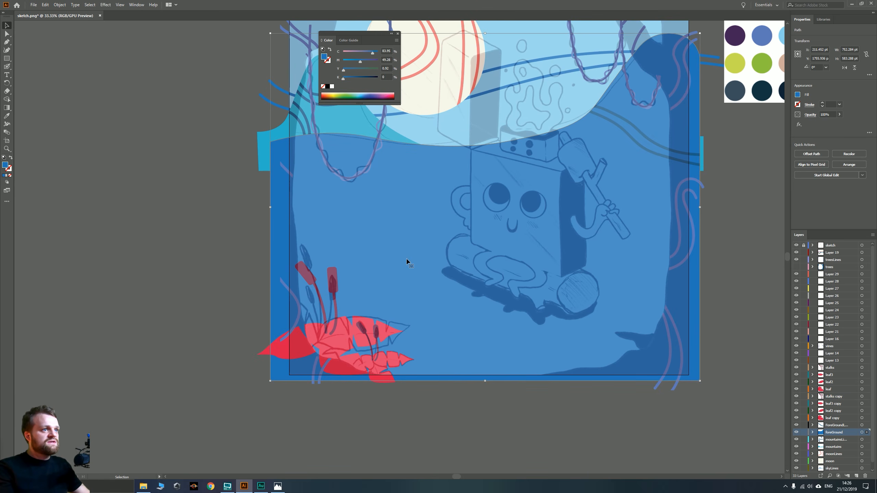
pyautogui.click(845, 398)
pyautogui.click(862, 397)
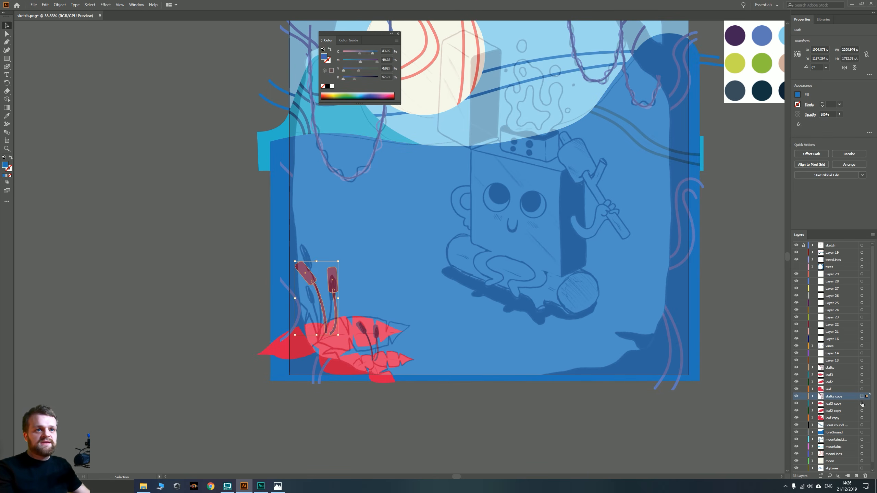
pyautogui.keyDown('shift'); pyautogui.click(862, 404); pyautogui.keyUp('shift')
pyautogui.keyDown('shift'); pyautogui.click(862, 411); pyautogui.keyUp('shift')
pyautogui.keyDown('shift'); pyautogui.click(861, 418); pyautogui.keyUp('shift')
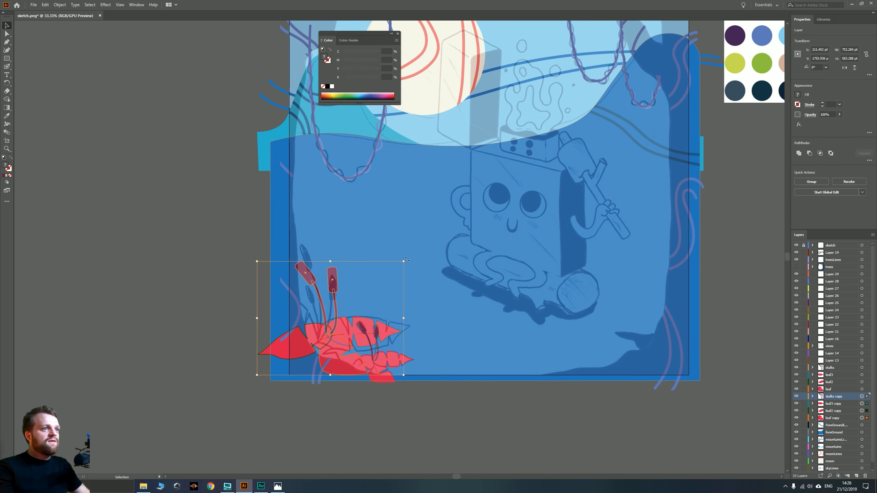
pyautogui.moveTo(407, 259); pyautogui.dragTo(428, 250)
pyautogui.hotkey('shift', 'Left')
pyautogui.hotkey('shift', 'Right')
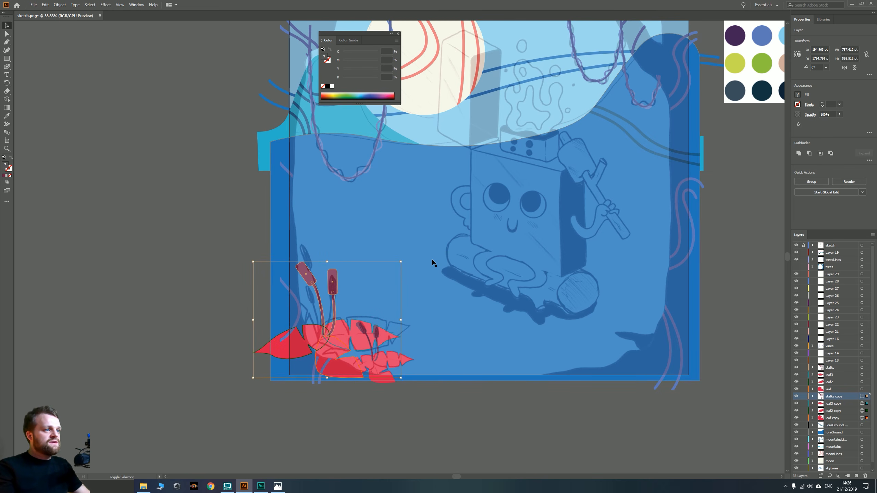
pyautogui.hotkey('shift', 'Left')
pyautogui.hotkey('shift', 'Left')
pyautogui.click(348, 431)
# Fully round the corners of both seed heads on the enlarged plant so they become pill shapes
pyautogui.scroll(2, 324, 296)
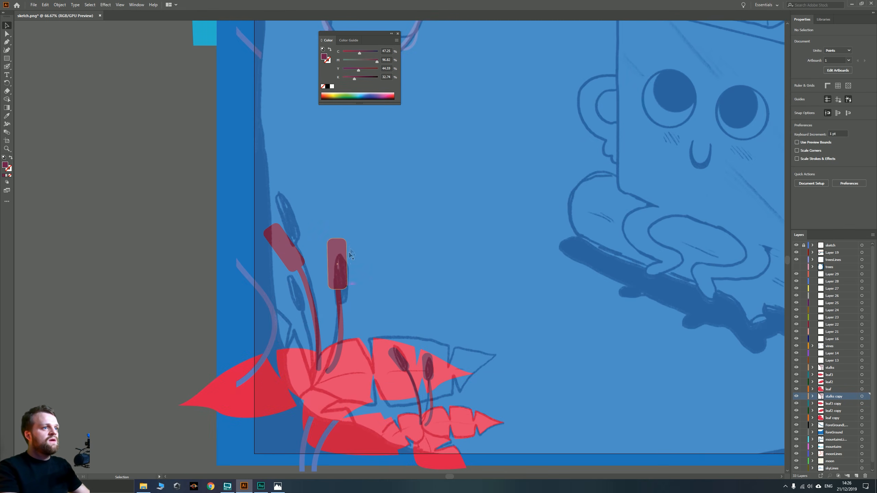
pyautogui.scroll(1, 344, 252)
pyautogui.click(342, 248)
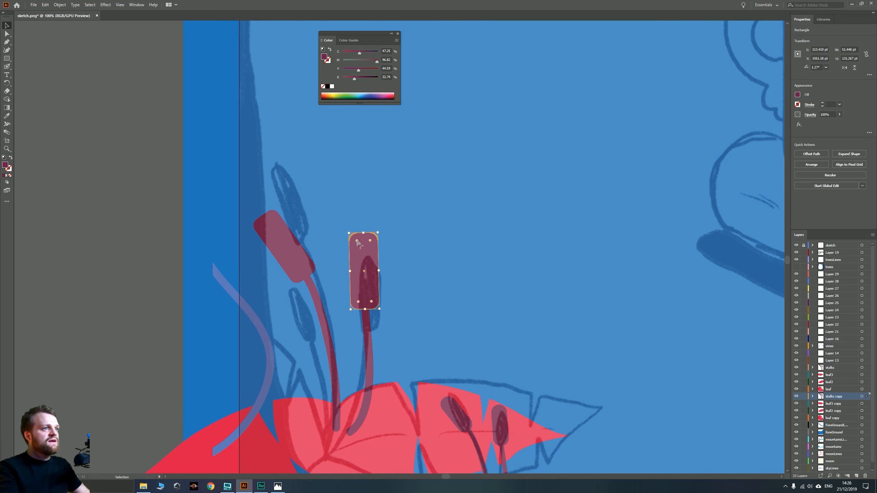
pyautogui.click(275, 217)
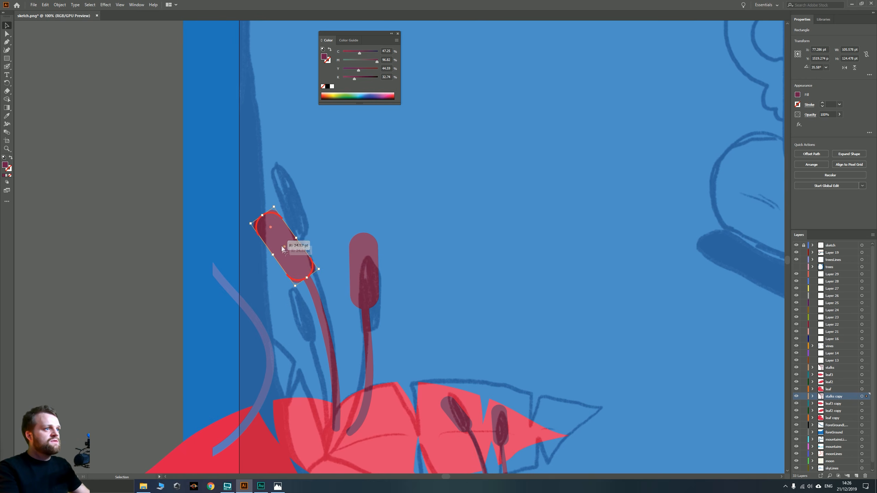
pyautogui.moveTo(282, 246); pyautogui.dragTo(283, 246)
pyautogui.click(239, 334)
pyautogui.moveTo(239, 335); pyautogui.dragTo(247, 281)
# Duplicate the enlarged plant's left seed head and place the copy below it, near the third sketched head
pyautogui.click(294, 191)
pyautogui.press('a')
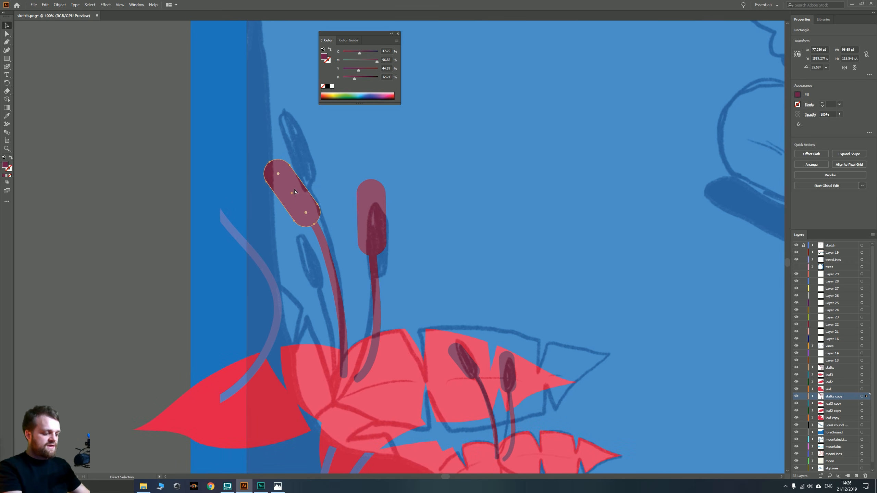
pyautogui.hotkey('ctrl', 'c')
pyautogui.hotkey('ctrl', 'v')
pyautogui.moveTo(397, 233); pyautogui.dragTo(293, 254)
pyautogui.click(23, 66)
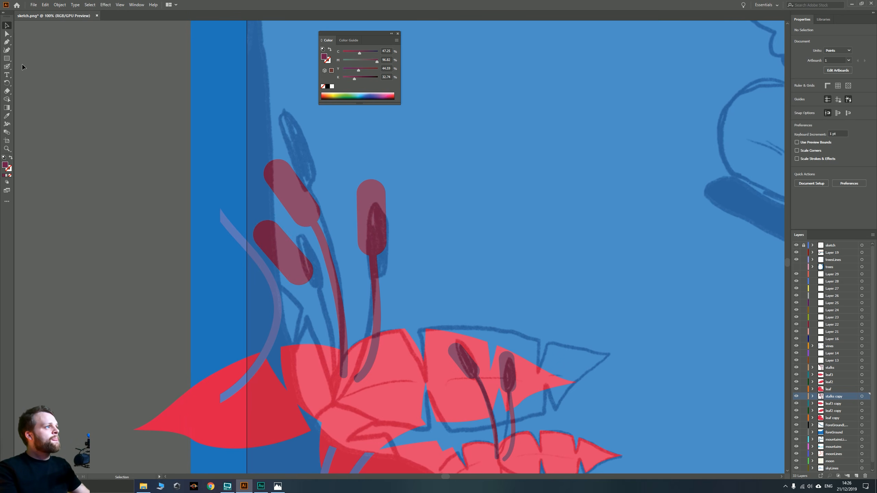
# Paint a plum stalk with the Blob Brush from the third seed head down to the base of the enlarged leaves
pyautogui.click(7, 67)
pyautogui.moveTo(305, 273); pyautogui.dragTo(343, 372)
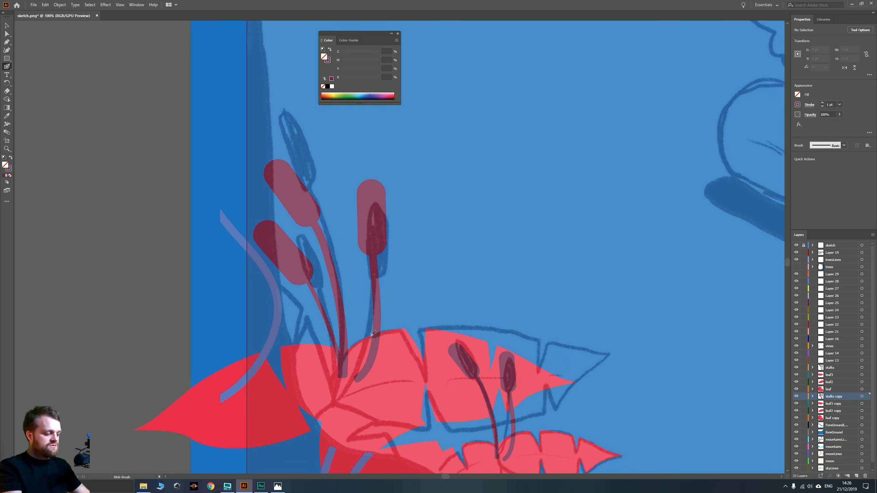
pyautogui.hotkey('ctrl', 'z')
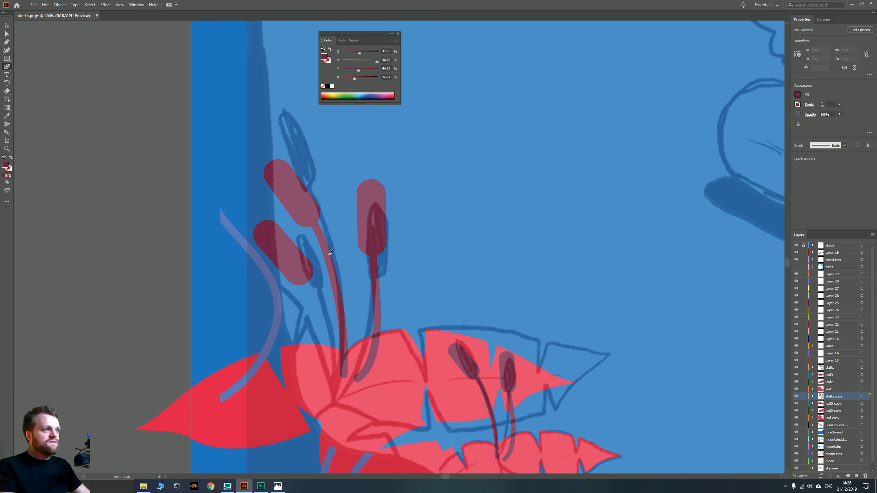
pyautogui.moveTo(303, 273); pyautogui.dragTo(342, 372)
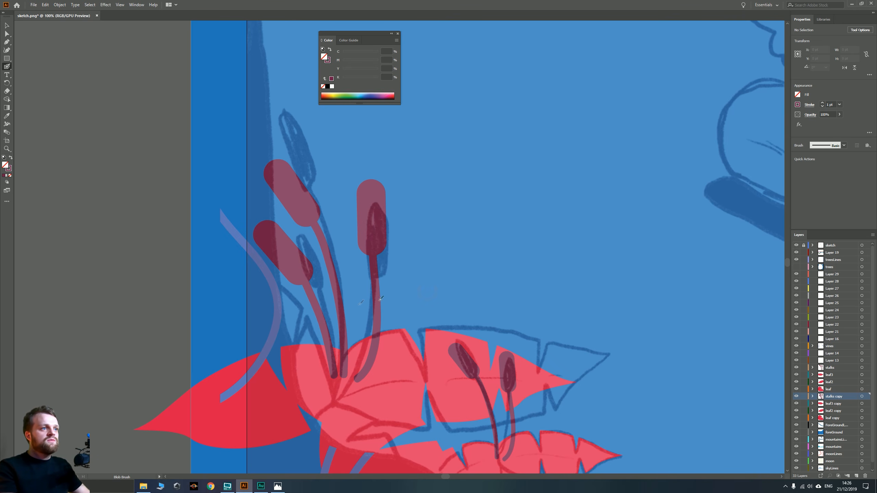
# Make the trees layer visible again over the plants
pyautogui.scroll(-6, 337, 301)
pyautogui.scroll(3, 369, 302)
pyautogui.moveTo(353, 243); pyautogui.dragTo(316, 302)
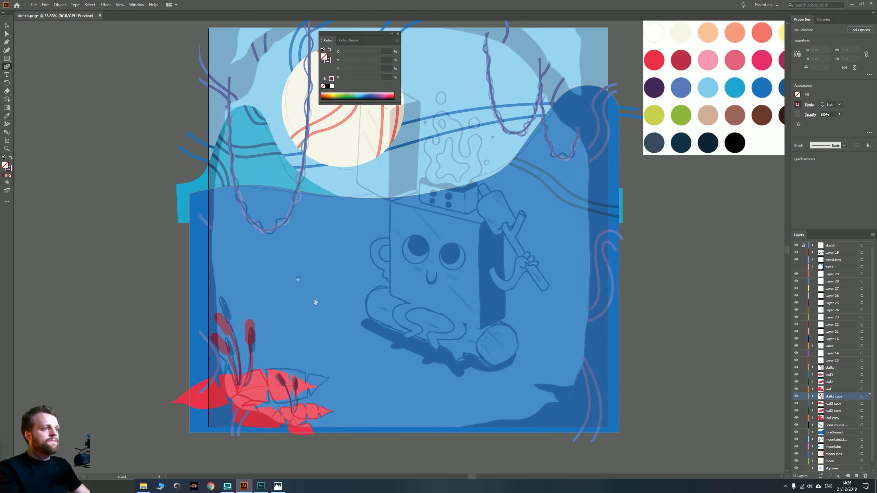
pyautogui.click(6, 25)
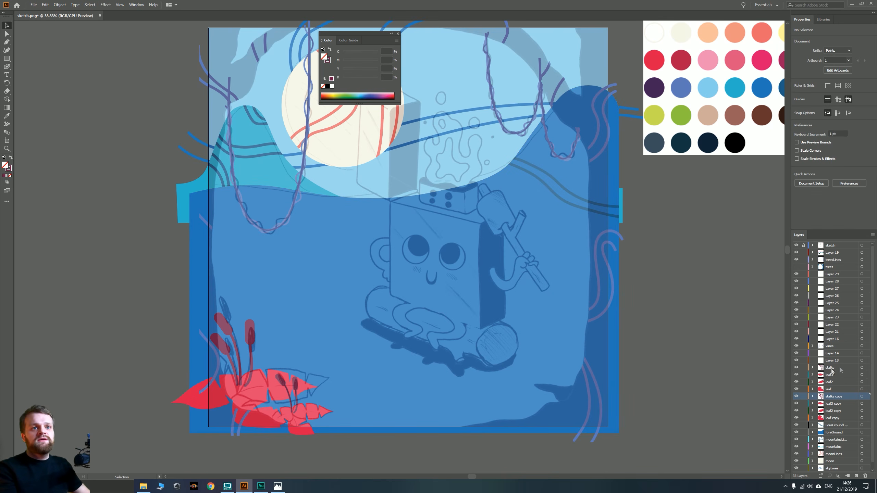
pyautogui.click(796, 267)
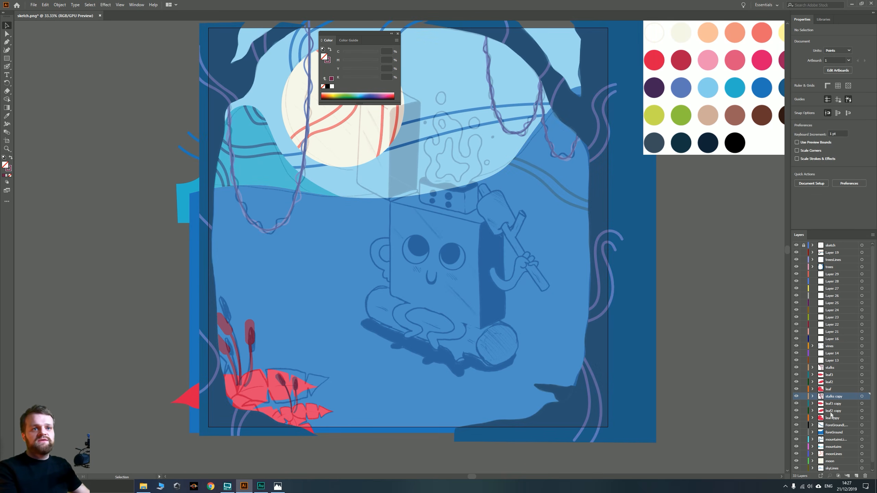
# Recolour the artwork on leaf copy, leaf2 copy and leaf3 copy with the mauve swatch from the colour palette
pyautogui.click(862, 418)
pyautogui.keyDown('shift'); pyautogui.click(862, 411); pyautogui.keyUp('shift')
pyautogui.keyDown('shift'); pyautogui.click(862, 404); pyautogui.keyUp('shift')
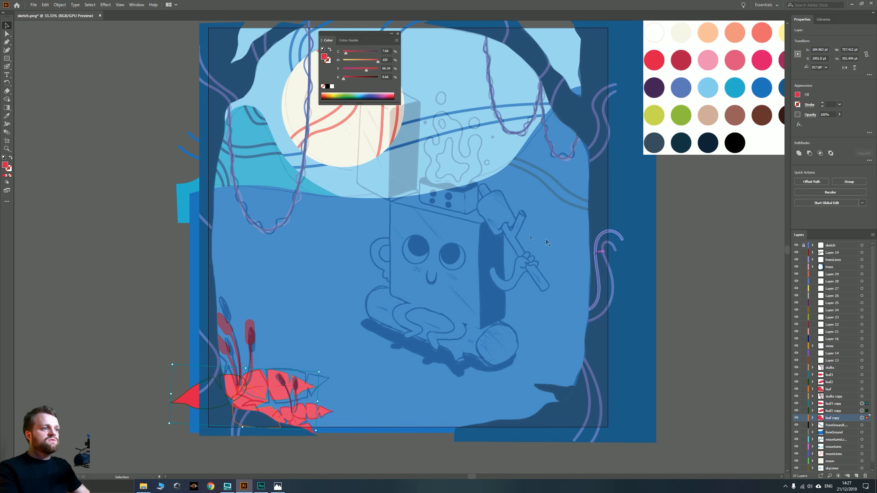
pyautogui.moveTo(595, 130); pyautogui.dragTo(297, 201)
pyautogui.press('i')
pyautogui.click(578, 134)
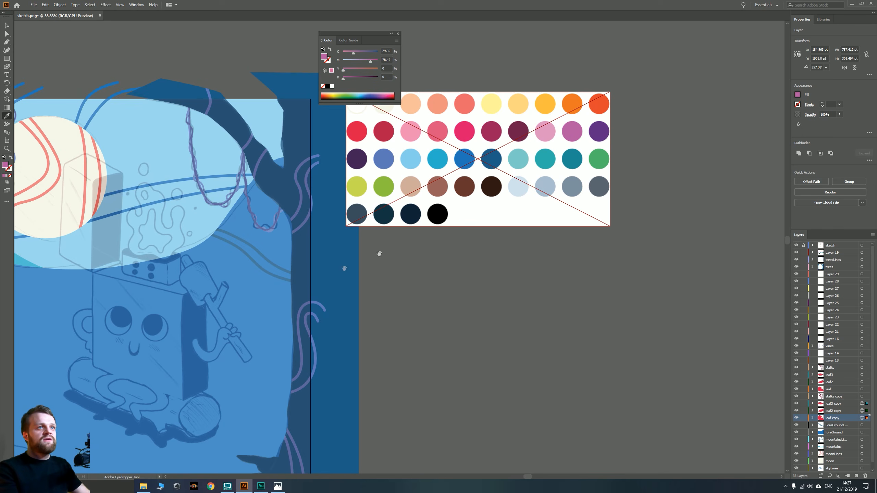
pyautogui.moveTo(231, 329); pyautogui.dragTo(556, 211)
pyautogui.press('v')
pyautogui.click(114, 311)
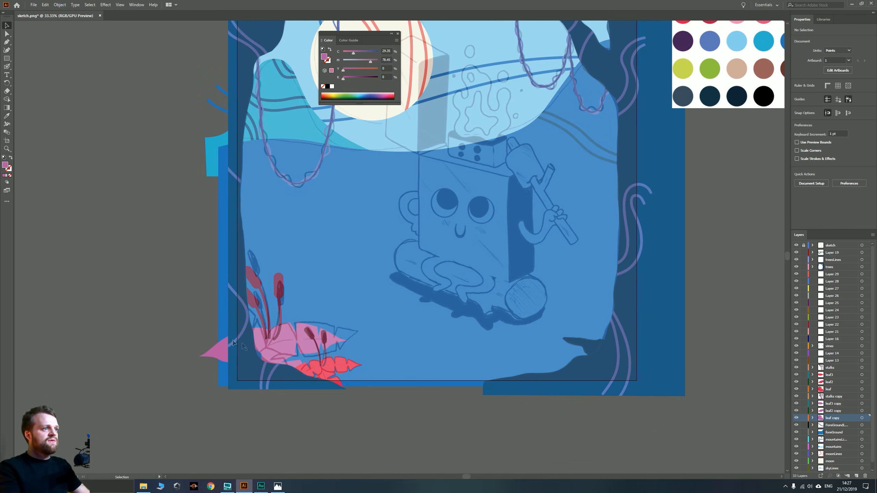
# Hide the sketch layer and bring the whole illustration into view to review the colours
pyautogui.click(796, 246)
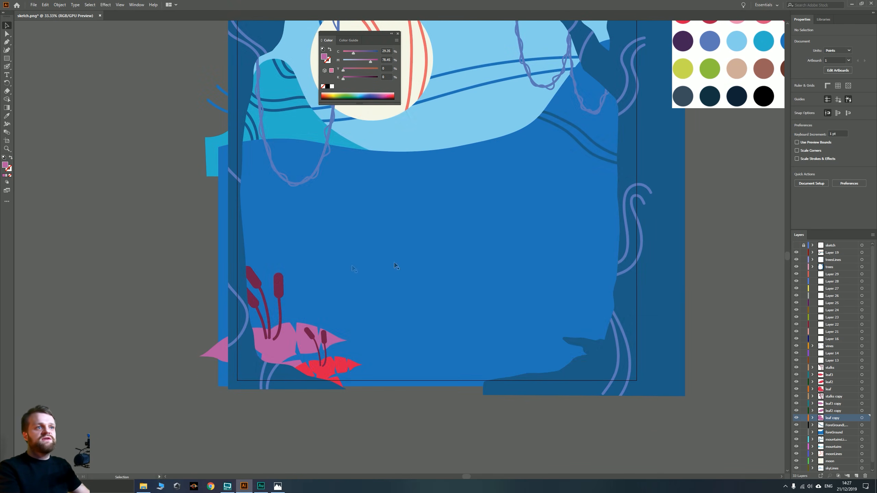
pyautogui.moveTo(381, 246); pyautogui.dragTo(292, 318)
pyautogui.scroll(-1, 369, 307)
pyautogui.moveTo(363, 284); pyautogui.dragTo(392, 289)
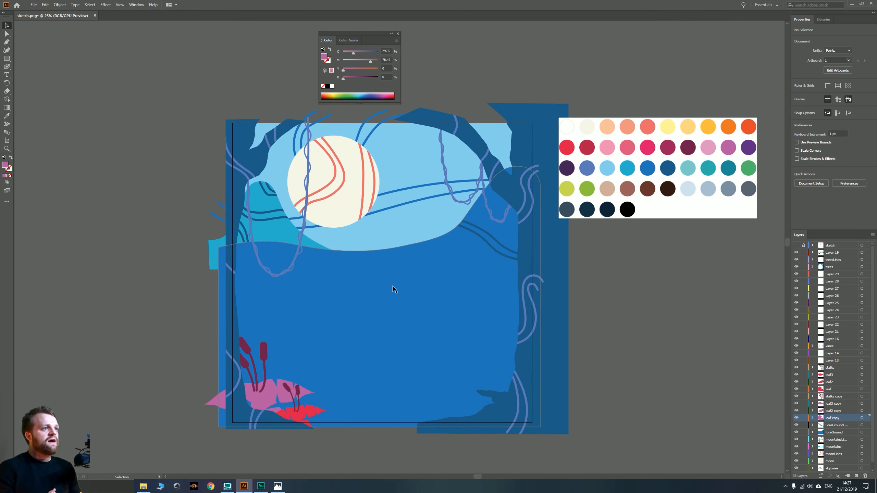
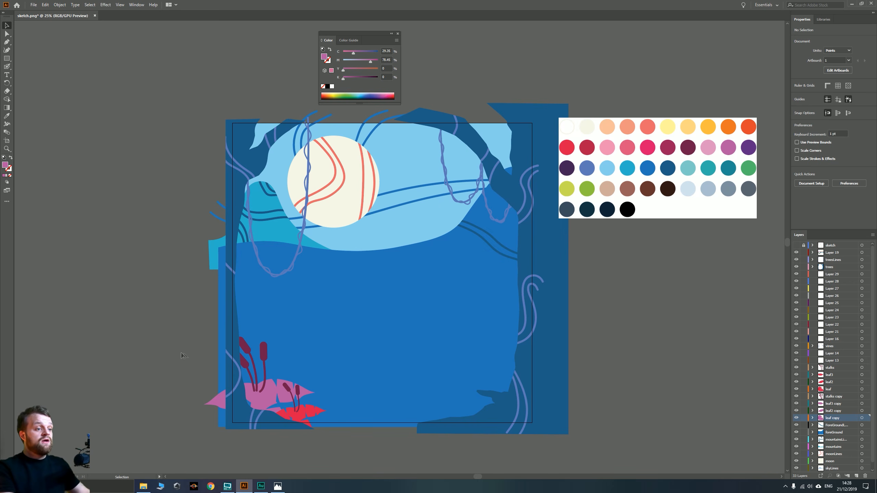
# Check the finished reference illustration, return to the artwork and make the sketch layer visible again over it
pyautogui.click(277, 486)
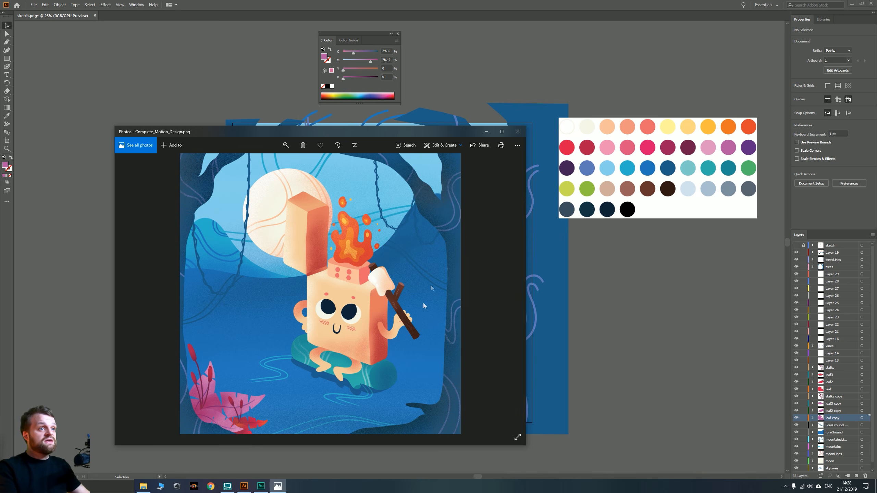
pyautogui.click(485, 132)
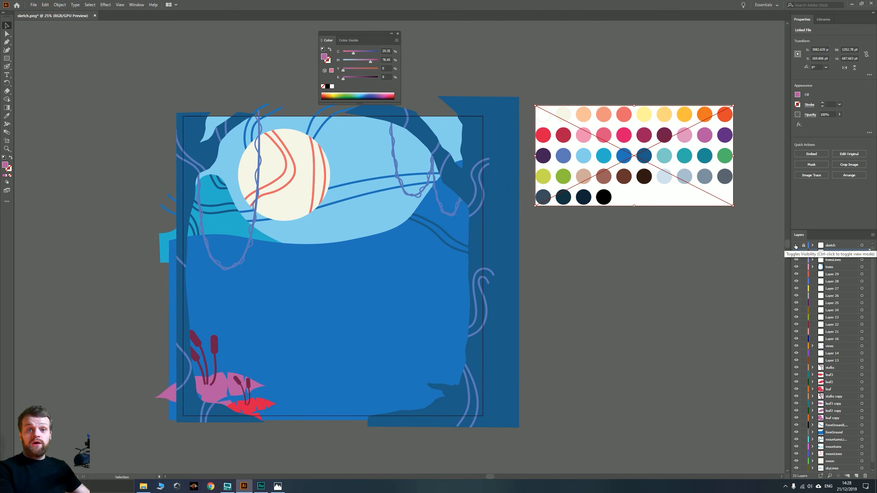
pyautogui.click(795, 245)
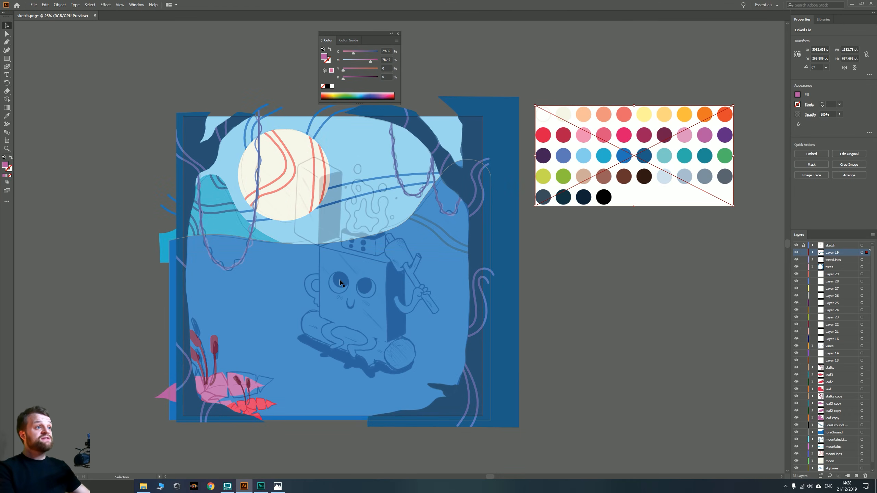
pyautogui.moveTo(336, 272); pyautogui.dragTo(348, 279)
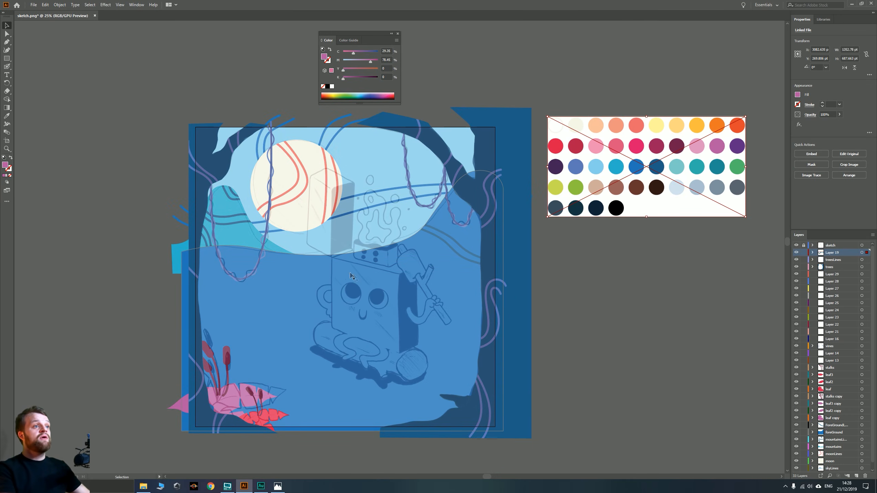
pyautogui.scroll(1, 372, 299)
pyautogui.moveTo(328, 343); pyautogui.dragTo(337, 309)
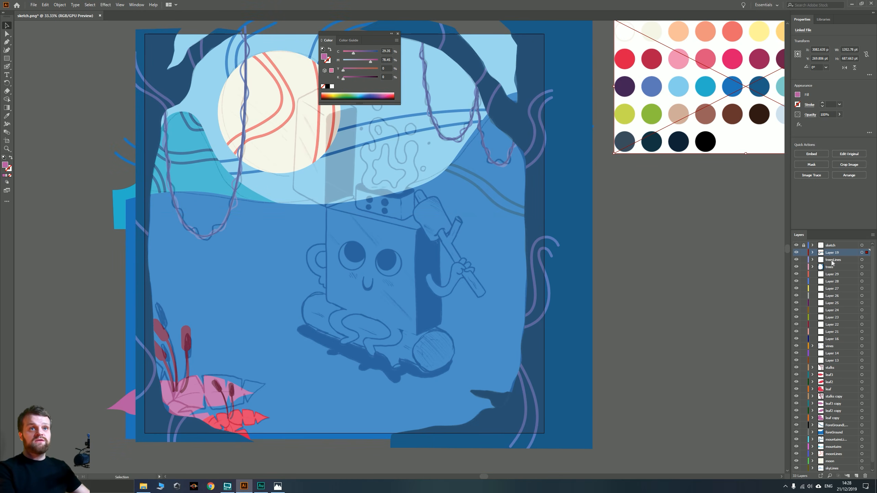
# Toggle Layer 19 off and on to identify its content, and rename that layer as palette
pyautogui.click(796, 253)
pyautogui.click(796, 252)
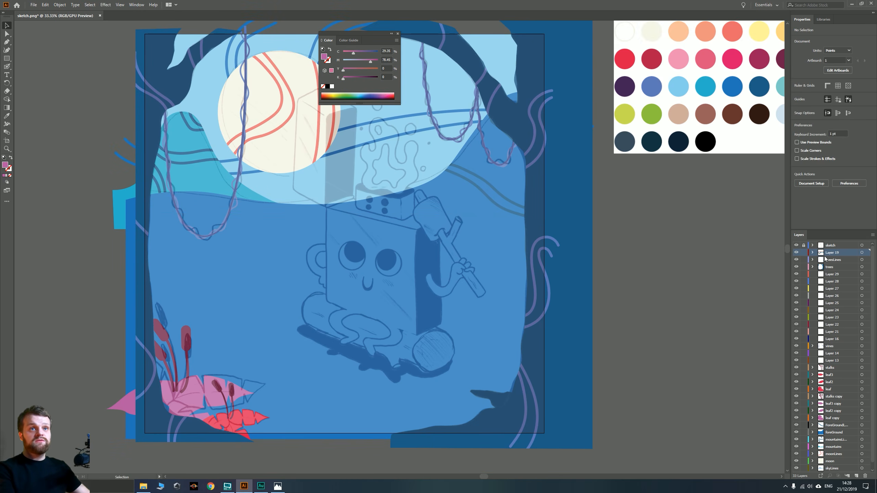
pyautogui.press('p')
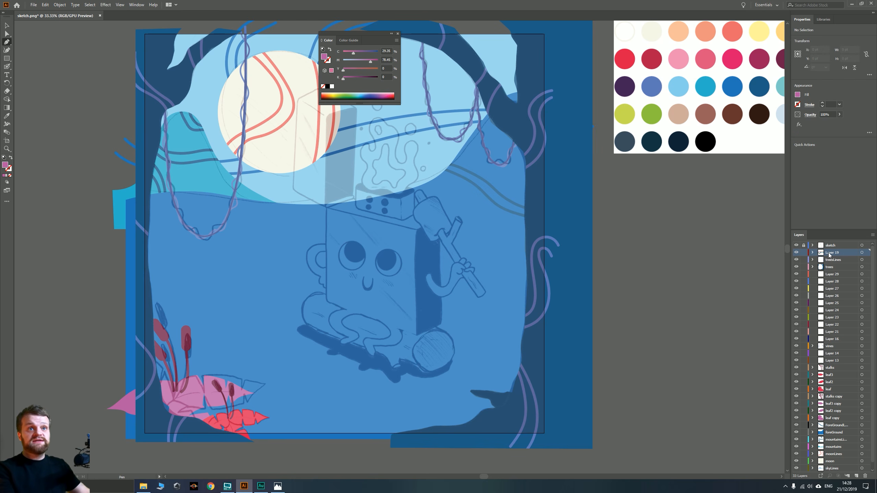
pyautogui.doubleClick(829, 254)
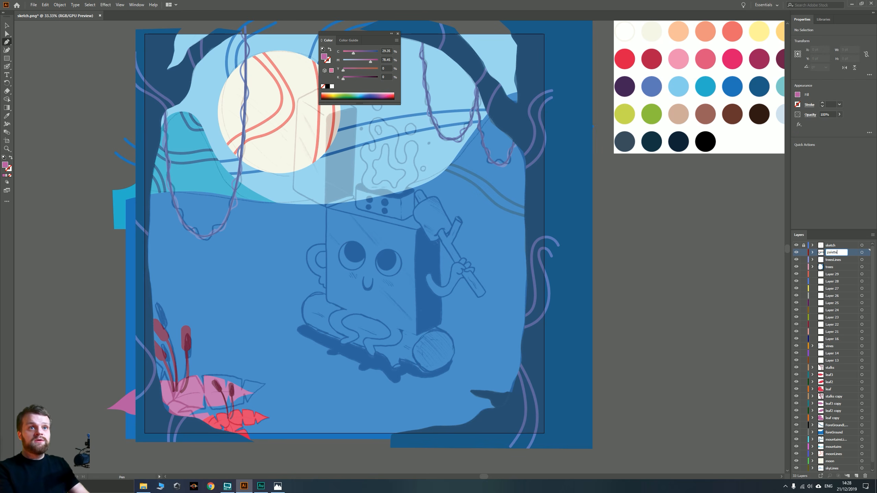
pyautogui.press('Return')
# Move the empty layers, Layer 29 through Layer 16 plus Layer 14 and Layer 13, above the palette layer, directly beneath the sketch layer
pyautogui.click(834, 260)
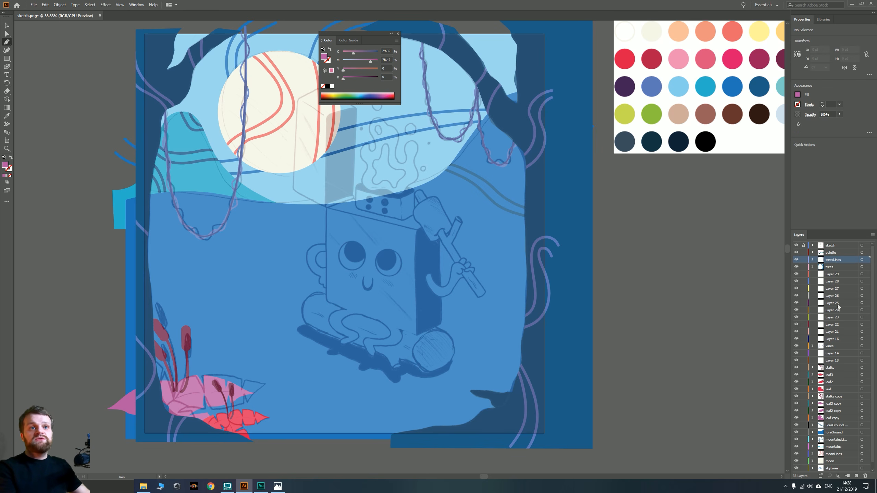
pyautogui.click(834, 276)
pyautogui.moveTo(379, 257); pyautogui.dragTo(403, 307)
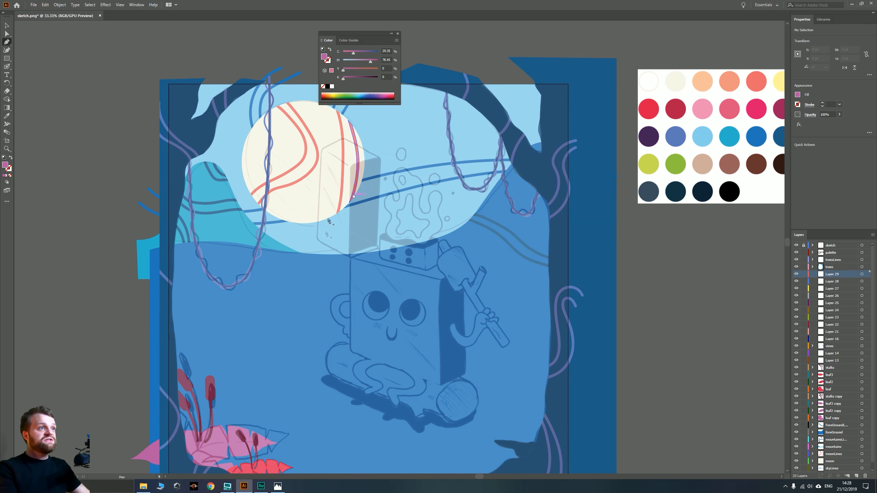
pyautogui.moveTo(444, 354); pyautogui.dragTo(426, 308)
pyautogui.moveTo(387, 180); pyautogui.dragTo(395, 207)
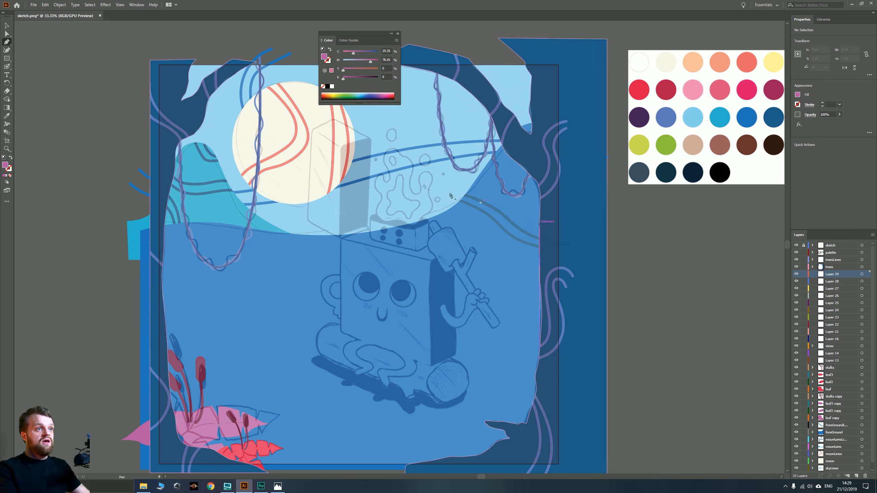
pyautogui.keyDown('shift'); pyautogui.click(834, 339); pyautogui.keyUp('shift')
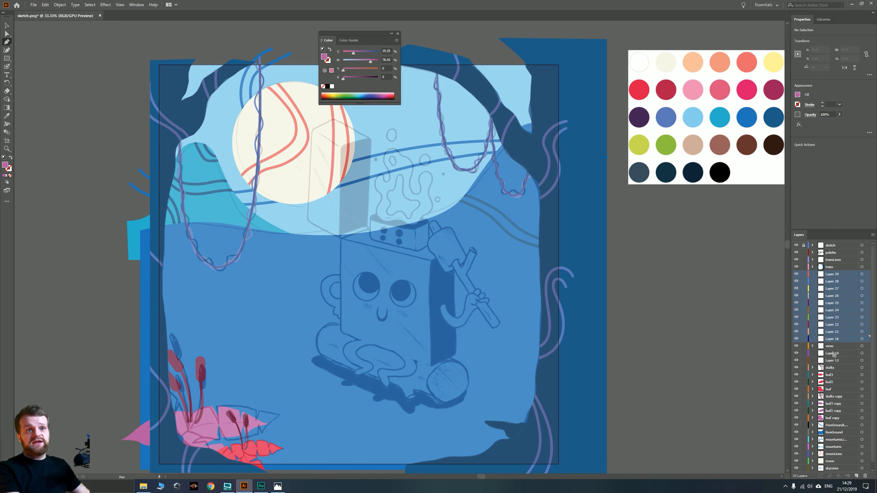
pyautogui.keyDown('ctrl'); pyautogui.click(834, 353); pyautogui.keyUp('ctrl')
pyautogui.keyDown('ctrl'); pyautogui.click(836, 360); pyautogui.keyUp('ctrl')
pyautogui.moveTo(844, 308); pyautogui.dragTo(830, 253)
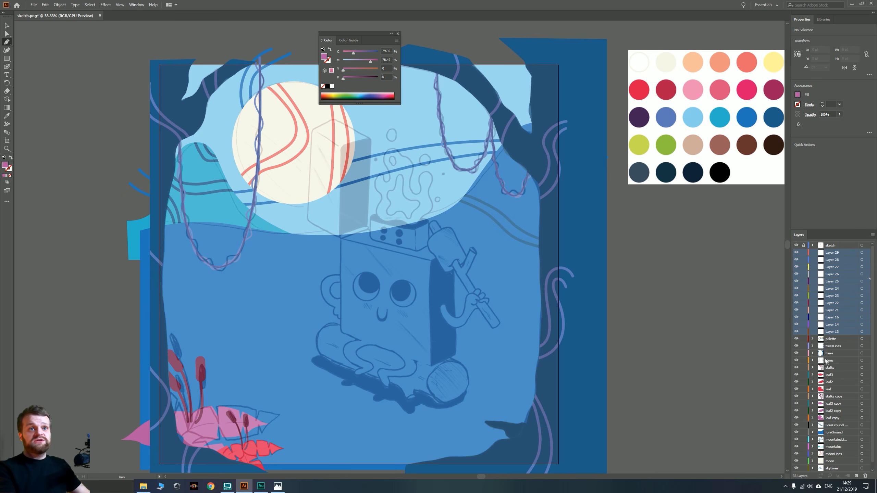
pyautogui.click(838, 339)
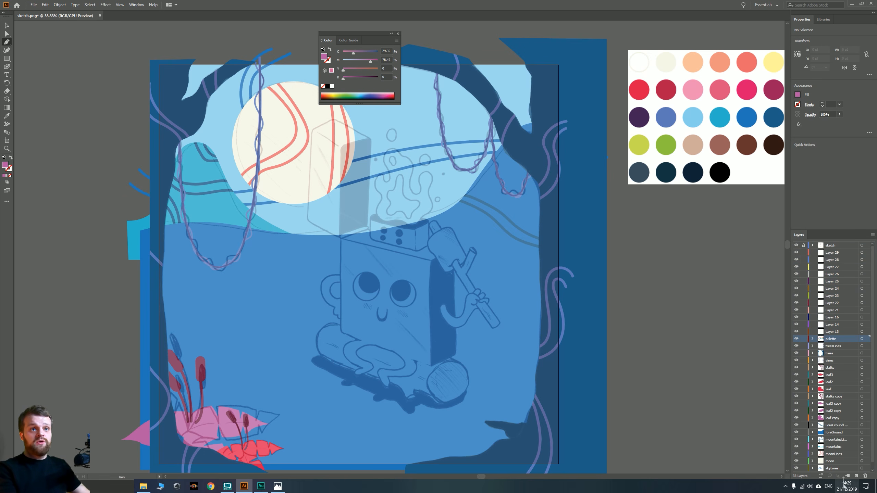
pyautogui.click(685, 288)
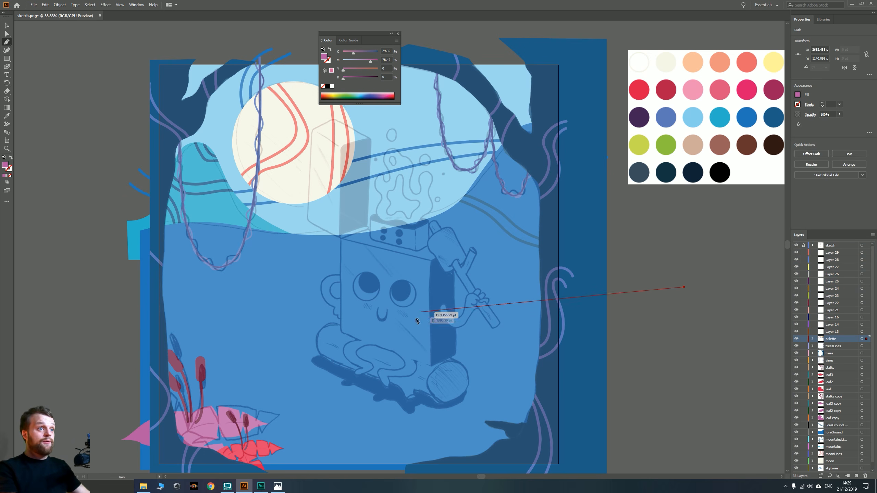
pyautogui.hotkey('ctrl', 'z')
pyautogui.moveTo(417, 319); pyautogui.dragTo(380, 298)
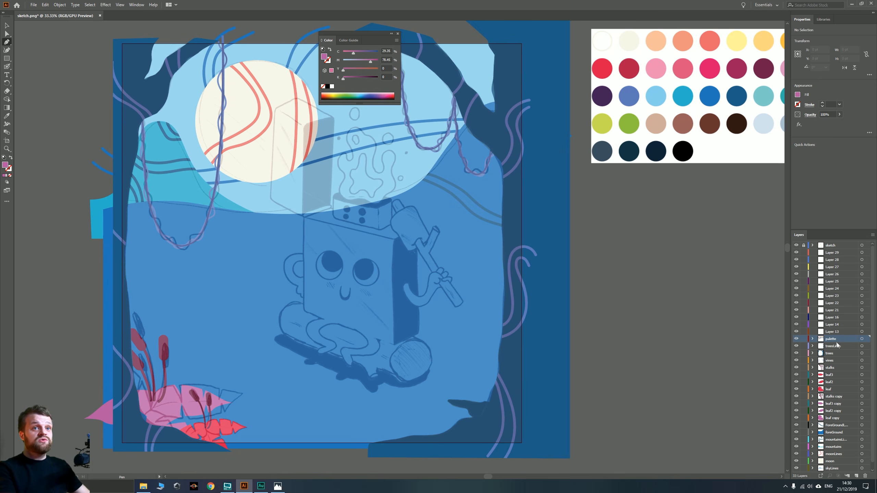
# Rename Layer 13 as trunk for the log the character sits on
pyautogui.doubleClick(829, 331)
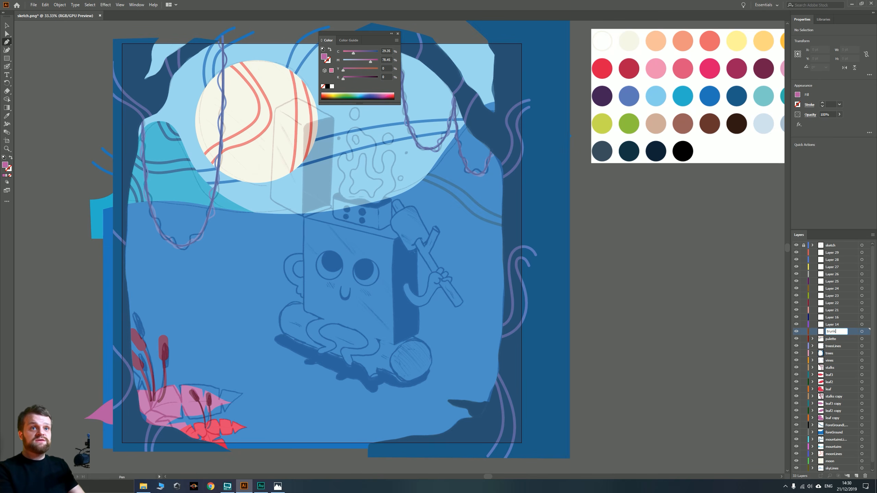
pyautogui.press('Return')
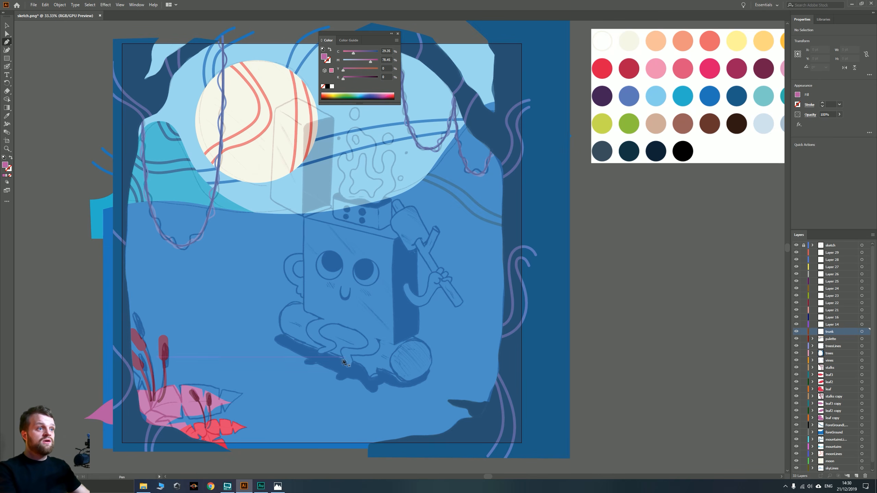
pyautogui.scroll(3, 359, 371)
pyautogui.moveTo(318, 393); pyautogui.dragTo(344, 373)
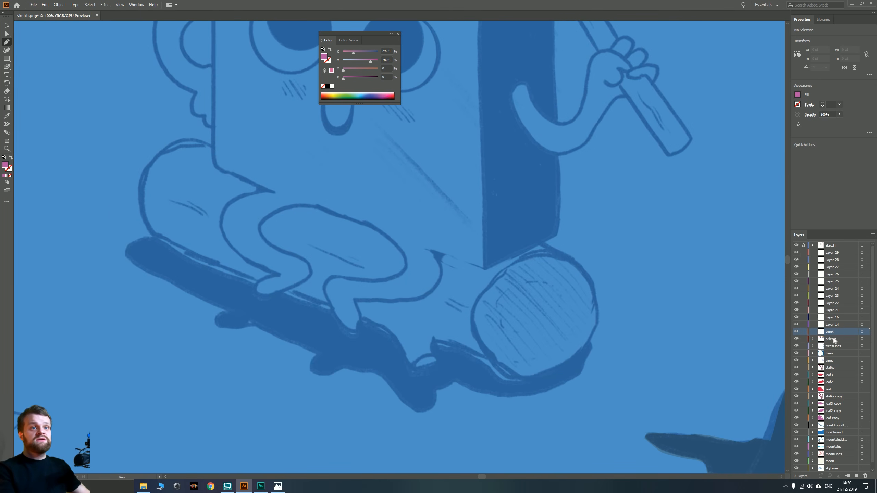
# Move Layer 14 beneath the trunk layer and rename it as trunkShadow
pyautogui.moveTo(830, 327); pyautogui.dragTo(829, 332)
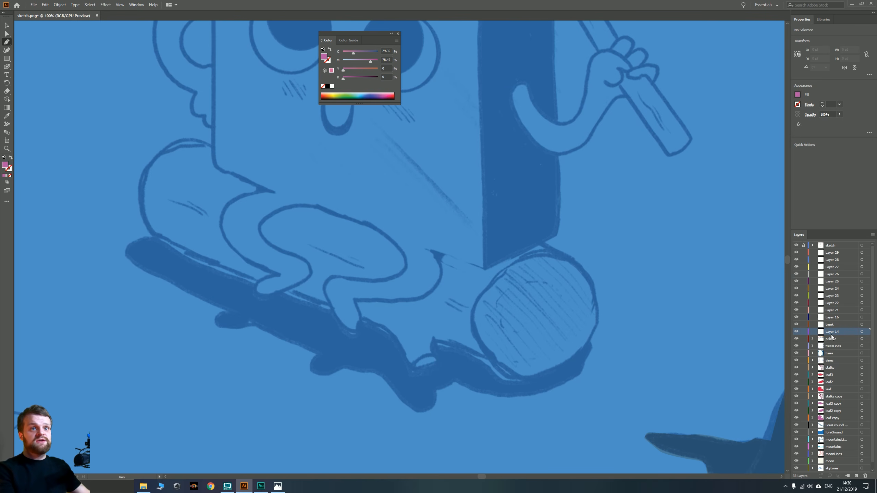
pyautogui.doubleClick(829, 335)
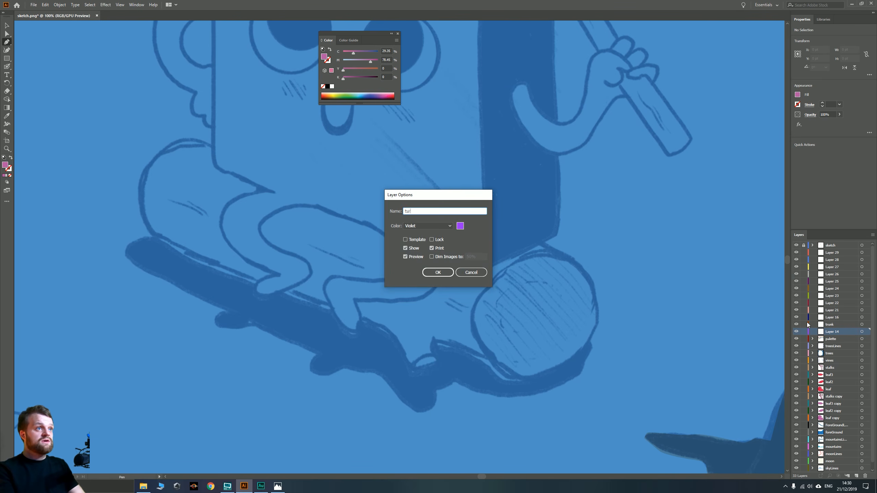
pyautogui.press('Return')
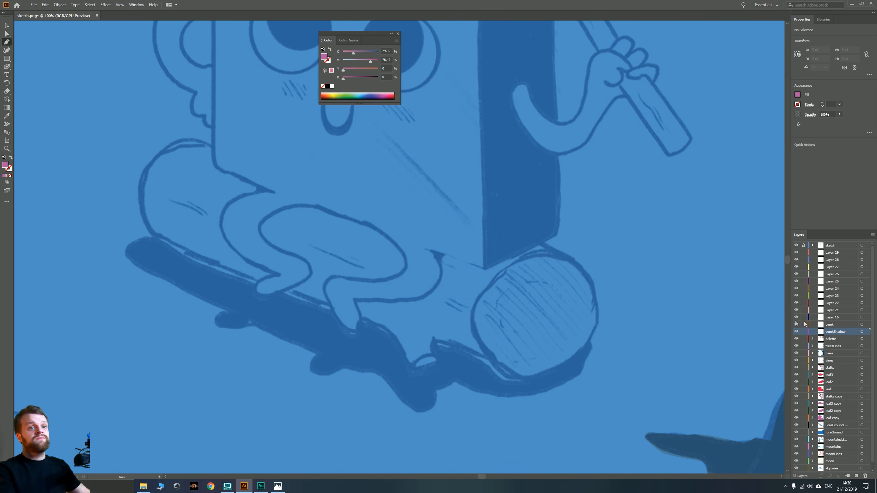
# On the trunk layer, trace the log with the Pen tool along its upper edge, around the rounded far end and along the underside
pyautogui.click(848, 326)
pyautogui.click(862, 324)
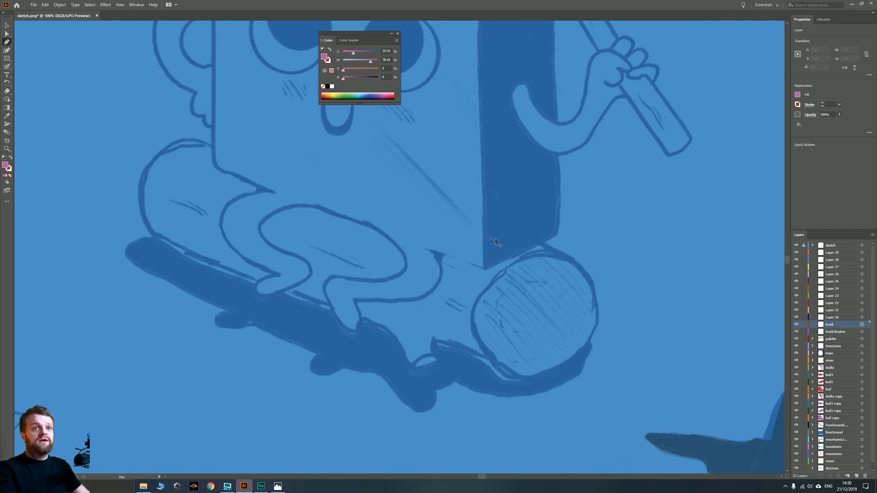
pyautogui.scroll(-1, 497, 243)
pyautogui.moveTo(359, 243); pyautogui.dragTo(341, 308)
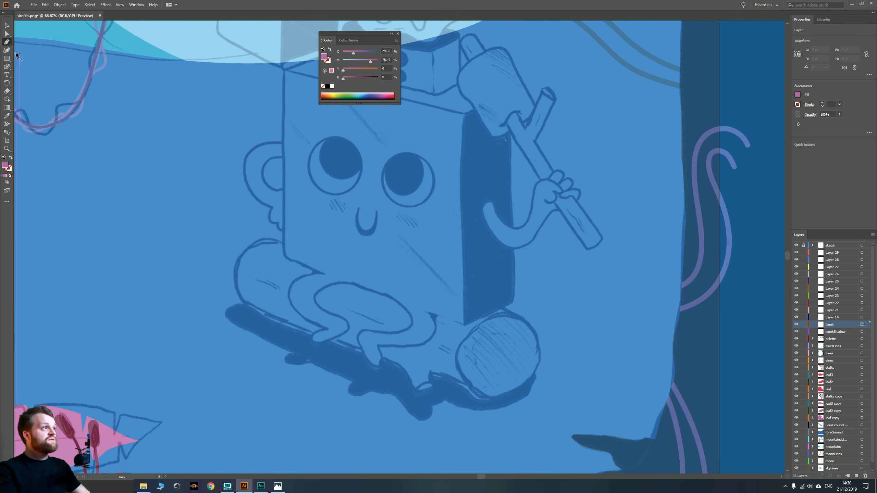
pyautogui.click(522, 318)
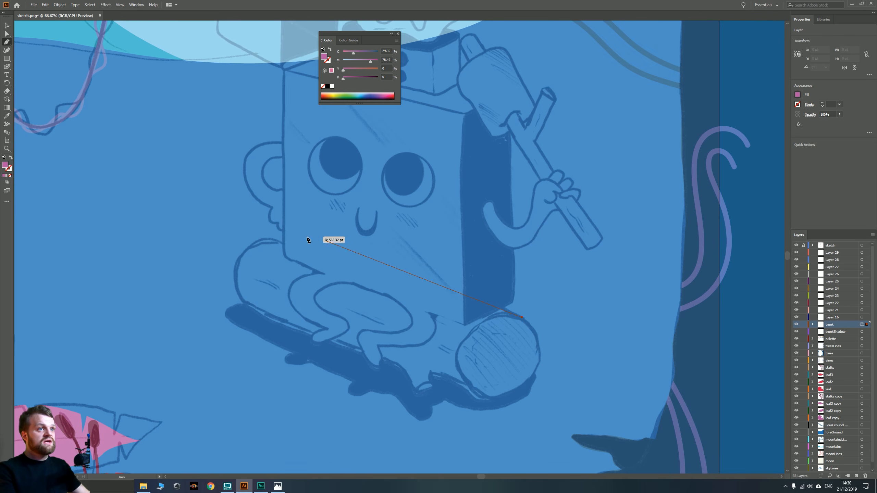
pyautogui.click(329, 250)
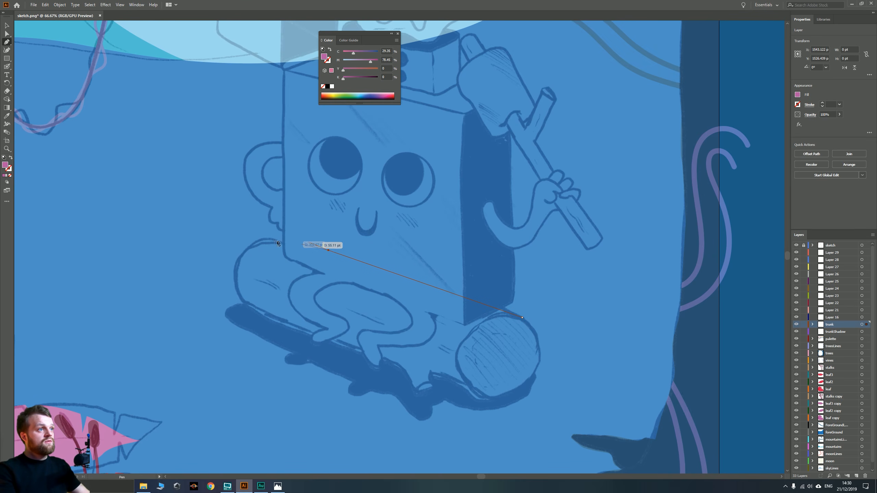
pyautogui.moveTo(262, 239); pyautogui.dragTo(244, 247)
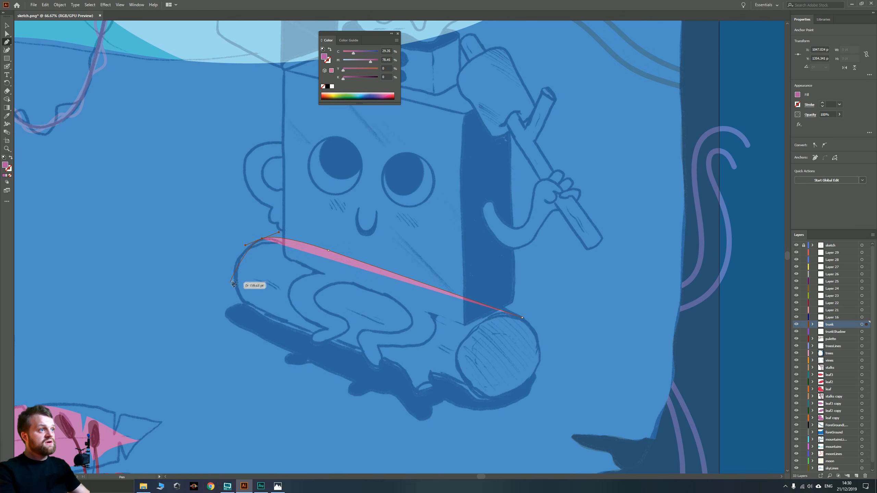
pyautogui.moveTo(244, 304); pyautogui.dragTo(266, 350)
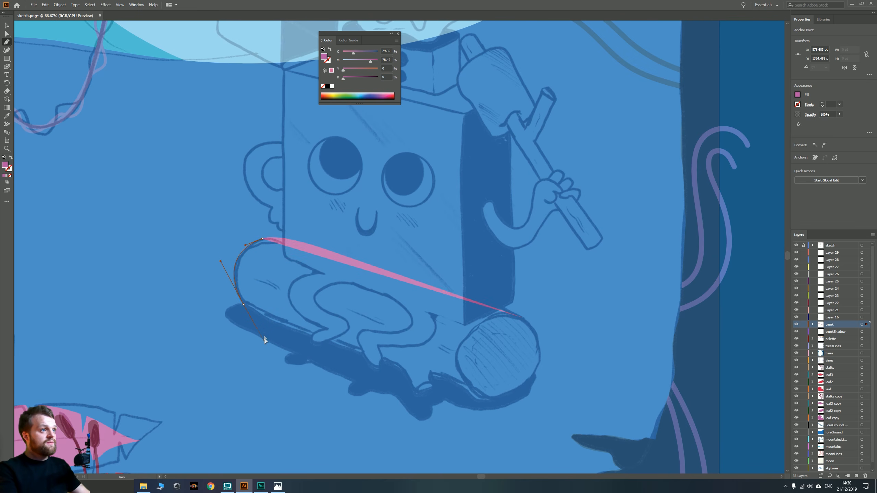
pyautogui.moveTo(267, 316); pyautogui.dragTo(267, 316)
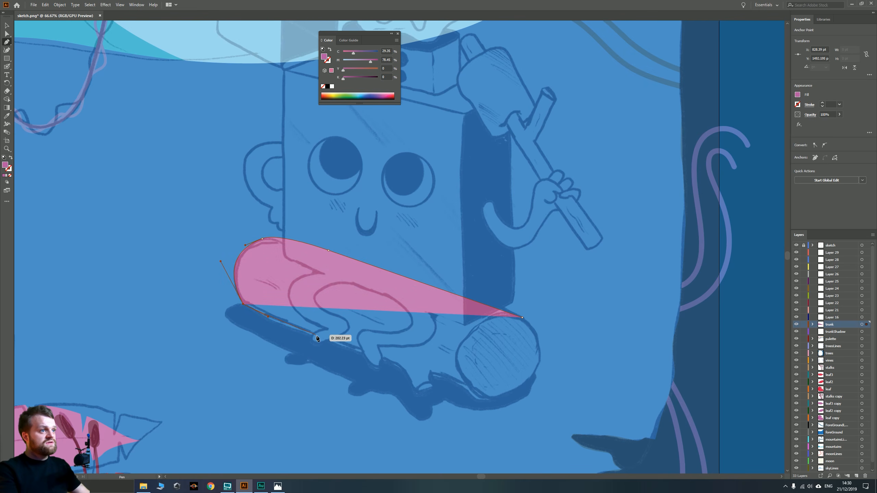
pyautogui.moveTo(327, 341); pyautogui.dragTo(355, 341)
# Continue the trunk path down and around the short cut branch stub beneath the log
pyautogui.scroll(4, 412, 379)
pyautogui.click(366, 387)
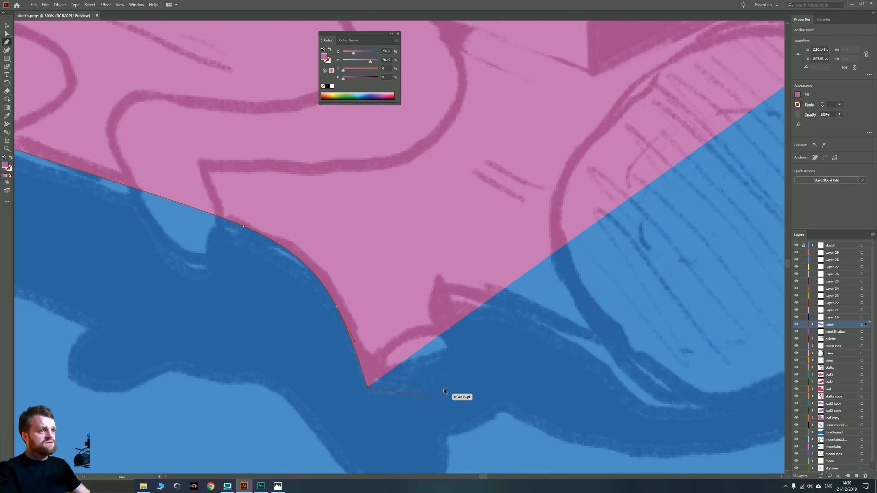
pyautogui.moveTo(430, 390); pyautogui.dragTo(438, 387)
pyautogui.moveTo(468, 351); pyautogui.dragTo(448, 291)
pyautogui.click(448, 290)
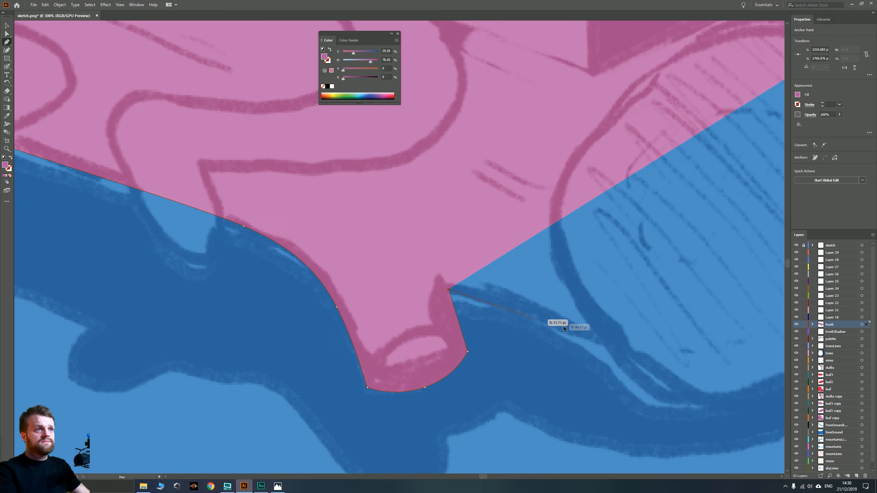
# Continue the trunk path along the lower edge and around the circular cut end, closing it at the starting point
pyautogui.moveTo(578, 360); pyautogui.dragTo(614, 388)
pyautogui.moveTo(709, 413); pyautogui.dragTo(766, 395)
pyautogui.scroll(-3, 743, 393)
pyautogui.moveTo(653, 368); pyautogui.dragTo(411, 360)
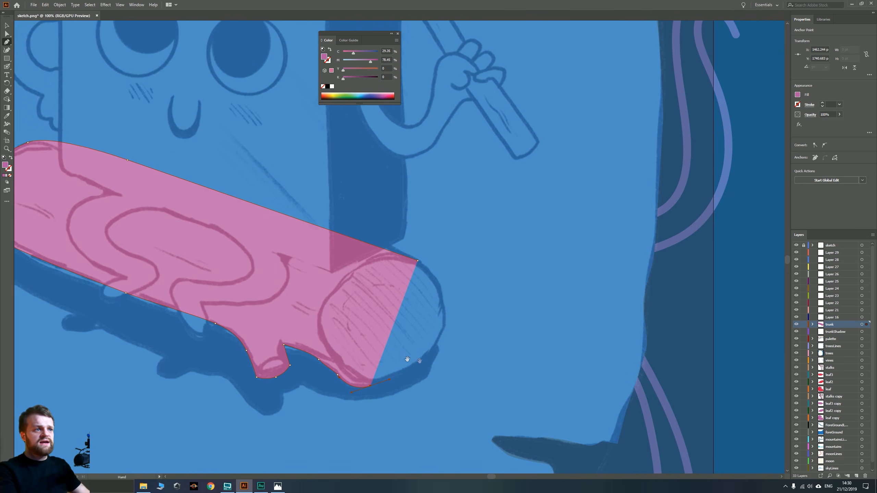
pyautogui.scroll(2, 414, 360)
pyautogui.moveTo(414, 328); pyautogui.dragTo(443, 277)
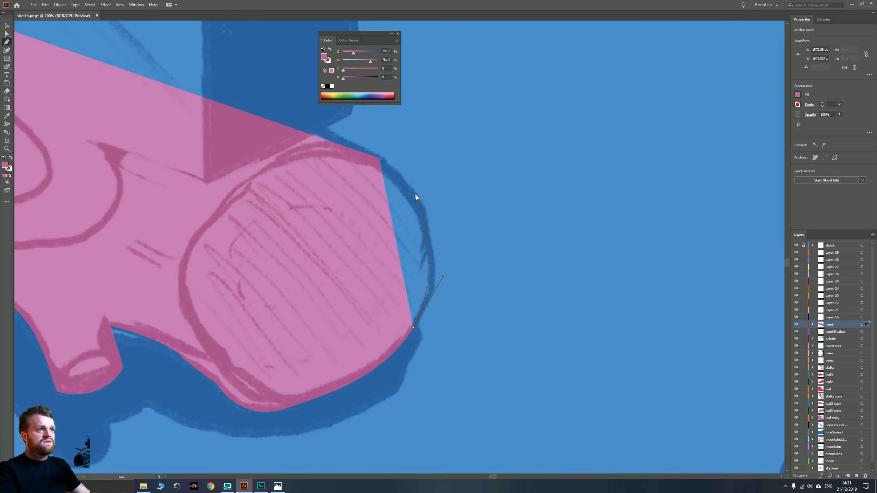
pyautogui.click(380, 159)
pyautogui.scroll(-1, 476, 237)
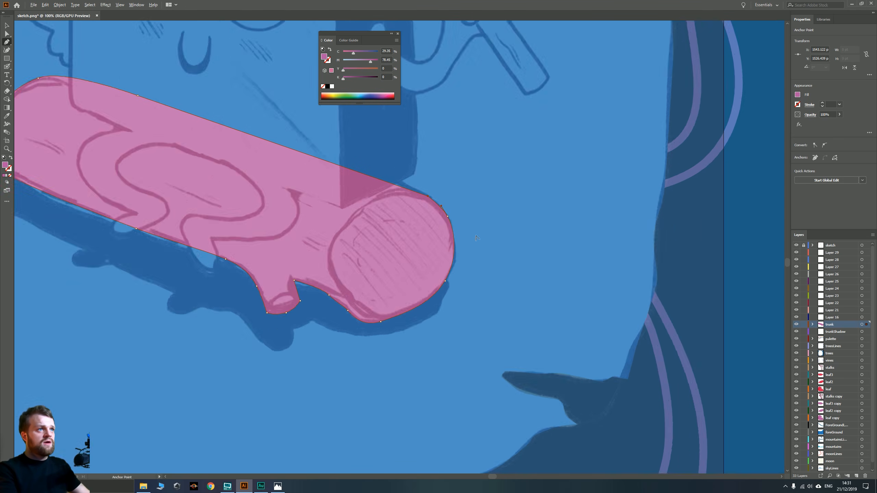
# Recolour the traced log with the medium teal swatch from the palette using the Eyedropper
pyautogui.scroll(-1, 476, 238)
pyautogui.click(6, 19)
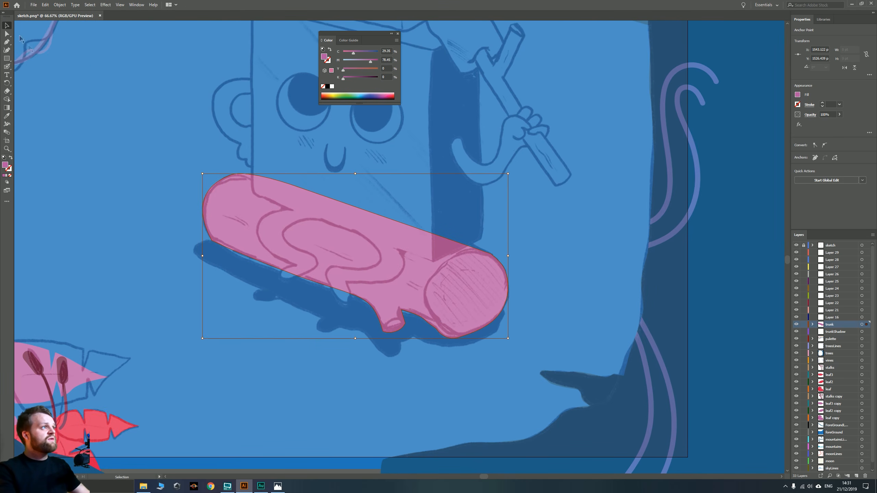
pyautogui.scroll(-2, 349, 335)
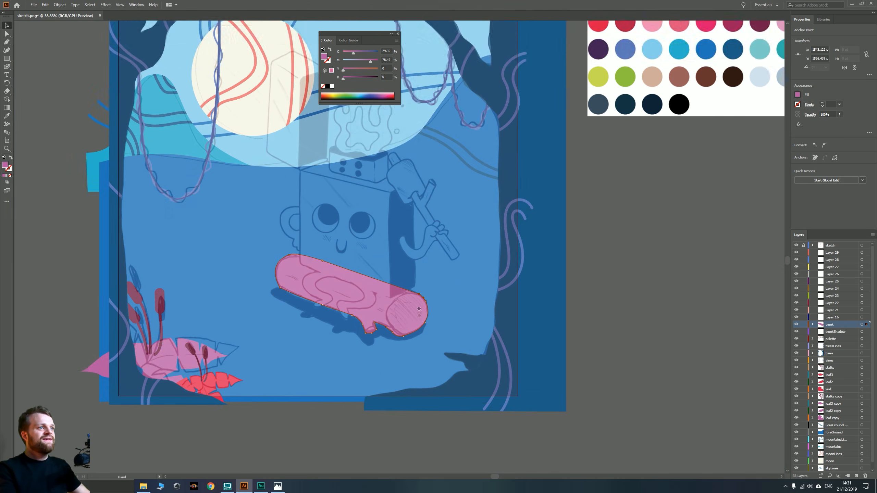
pyautogui.moveTo(466, 239); pyautogui.dragTo(410, 313)
pyautogui.press('i')
pyautogui.click(738, 121)
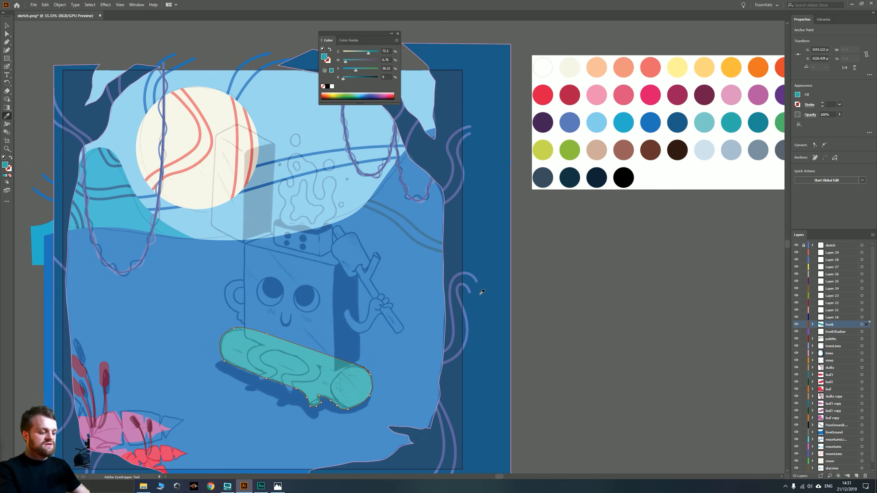
pyautogui.press('v')
# Draw a closed Pen shape overlapping the log's round cut end, its inner edge curving along the sketched rim, and adjust that curve's handles
pyautogui.scroll(1, 455, 331)
pyautogui.scroll(3, 455, 331)
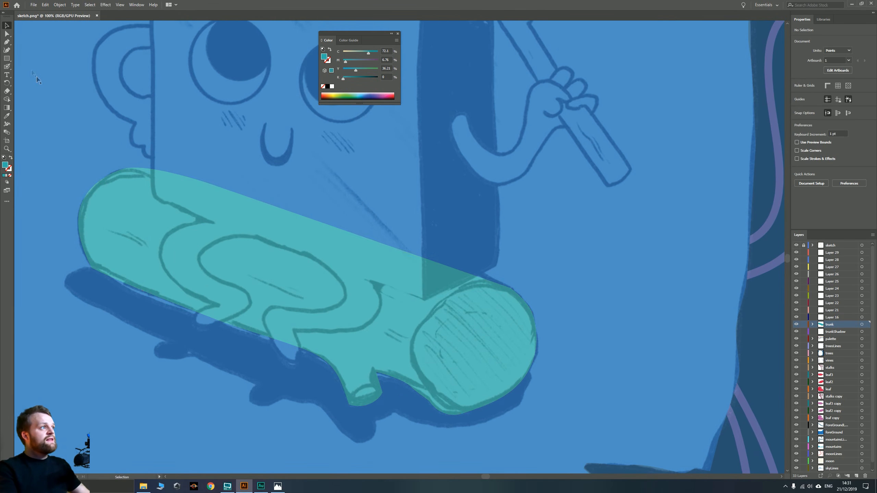
pyautogui.click(7, 42)
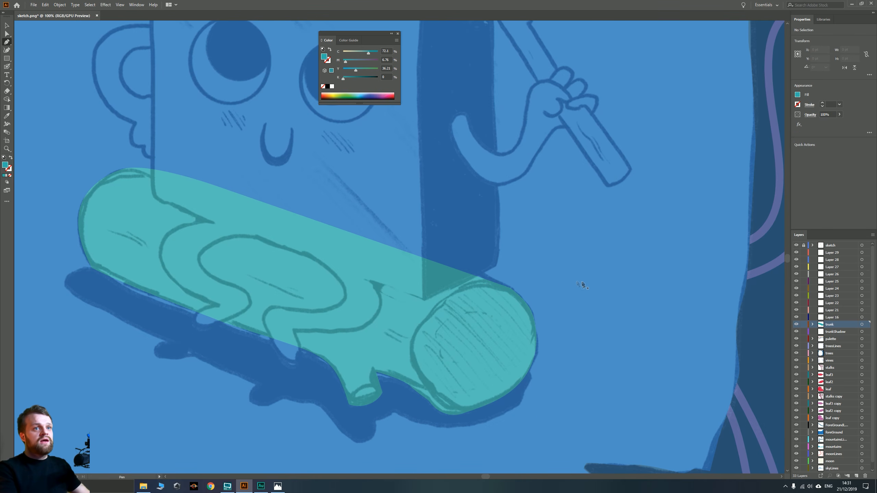
pyautogui.click(604, 284)
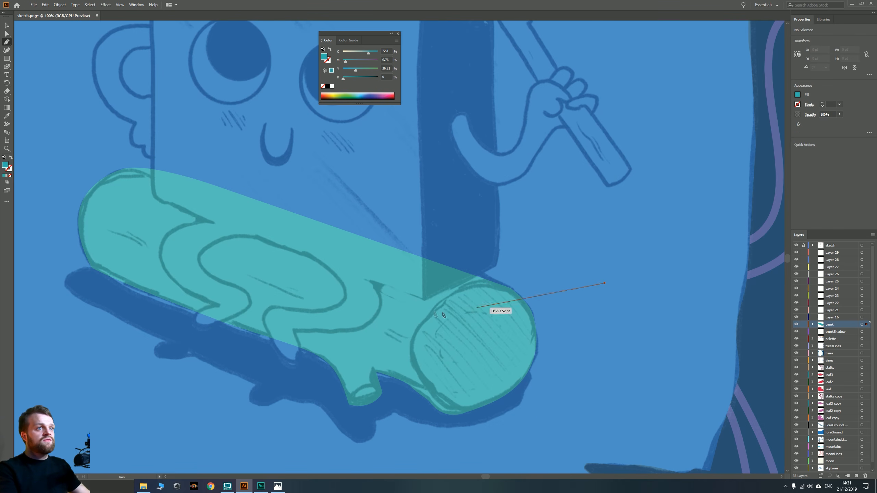
pyautogui.moveTo(445, 301); pyautogui.dragTo(405, 342)
pyautogui.moveTo(505, 433); pyautogui.dragTo(634, 370)
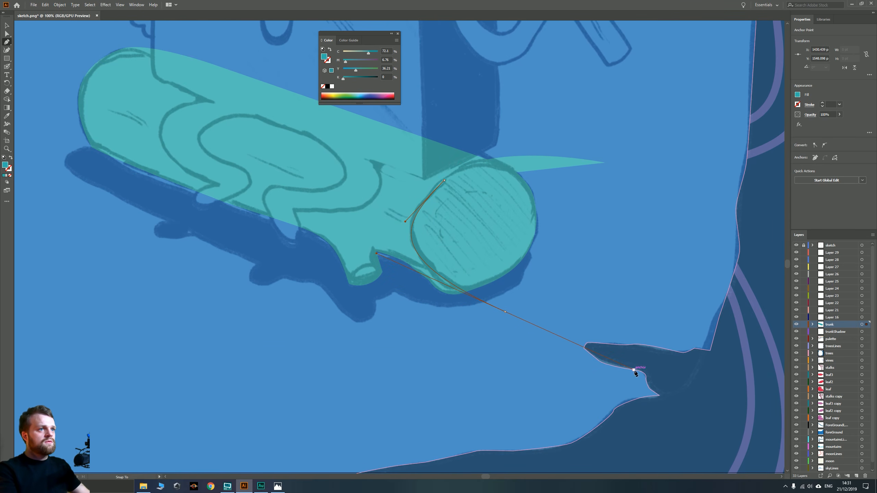
pyautogui.click(605, 162)
pyautogui.click(605, 163)
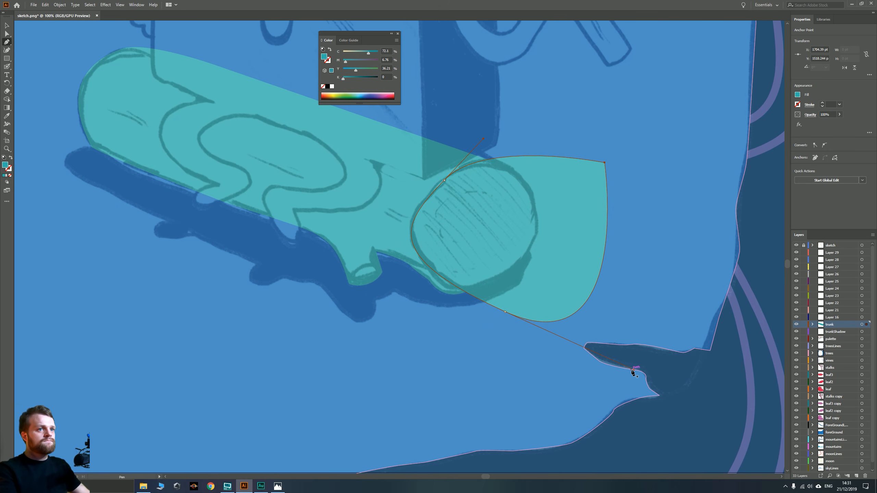
pyautogui.moveTo(632, 372); pyautogui.dragTo(673, 317)
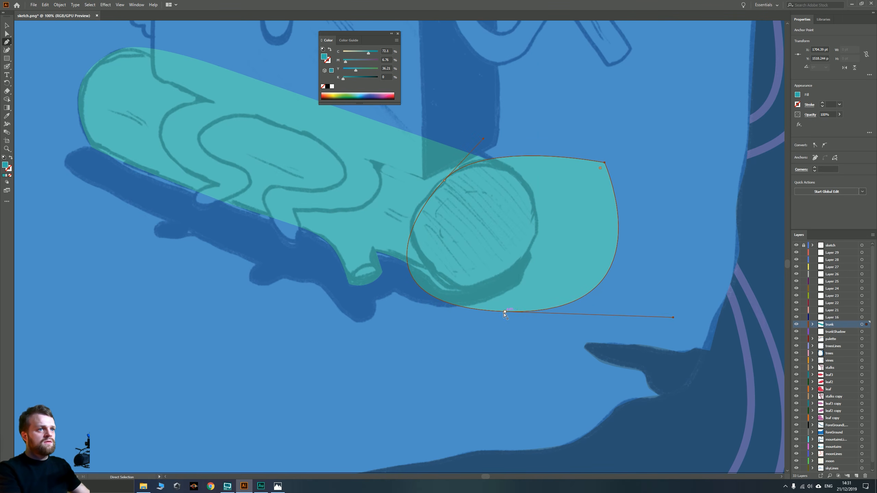
pyautogui.keyDown('ctrl'); pyautogui.click(504, 313); pyautogui.keyUp('ctrl')
pyautogui.moveTo(364, 307); pyautogui.dragTo(394, 305)
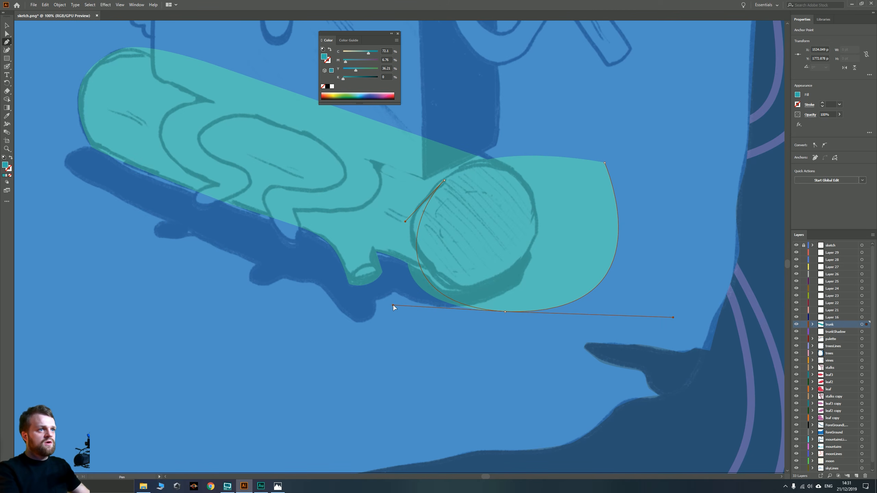
# Intersect an in-place copy of the log with the overlapping shape to form a separate cut-end face
pyautogui.click(8, 25)
pyautogui.click(243, 140)
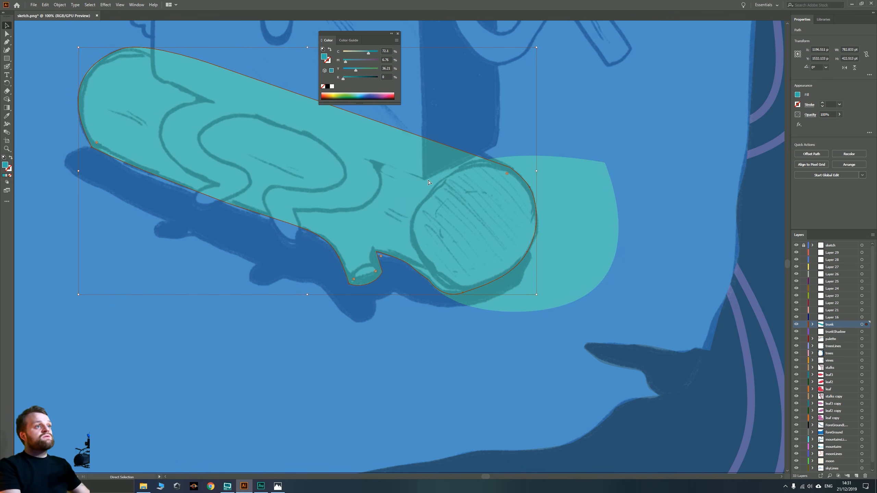
pyautogui.keyDown('shift'); pyautogui.click(591, 204); pyautogui.keyUp('shift')
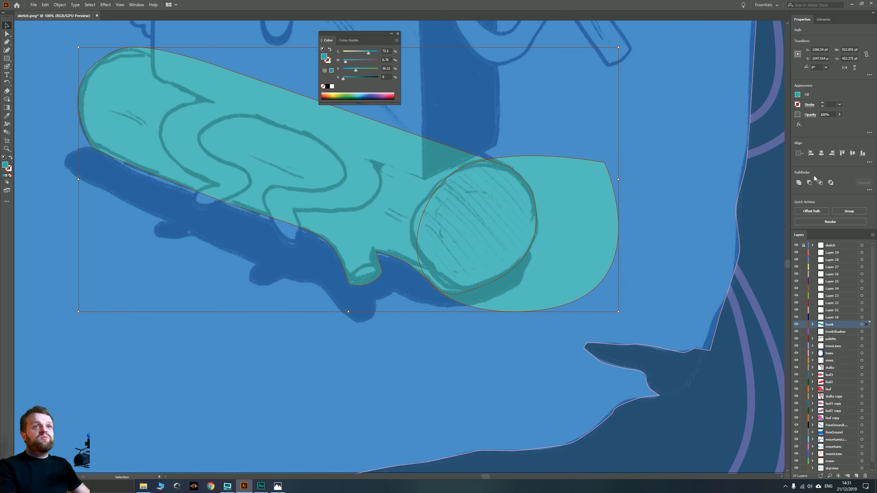
pyautogui.click(820, 182)
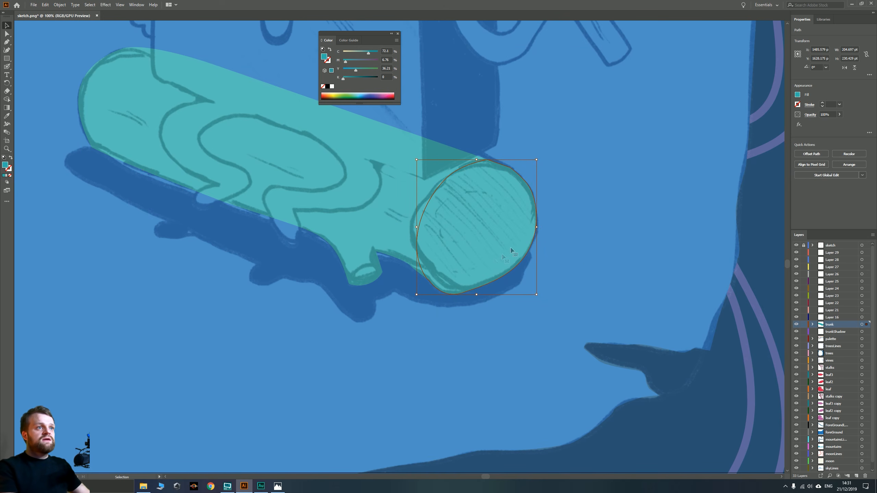
# Fill the log's cut-end face with the darker teal swatch from the palette and deselect it
pyautogui.hotkey('ctrl', '-')
pyautogui.hotkey('ctrl', '-')
pyautogui.hotkey('ctrl', '-')
pyautogui.moveTo(683, 91); pyautogui.dragTo(539, 219)
pyautogui.press('i')
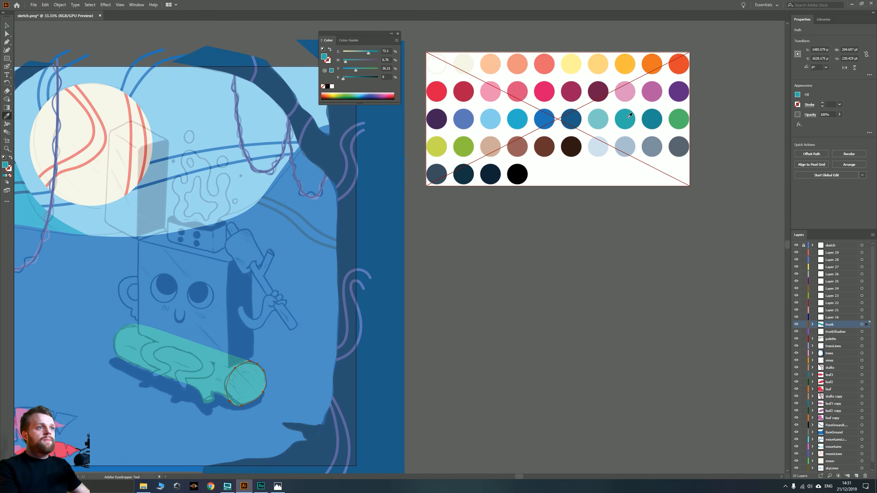
pyautogui.click(654, 117)
pyautogui.moveTo(326, 331); pyautogui.dragTo(470, 275)
pyautogui.press('v')
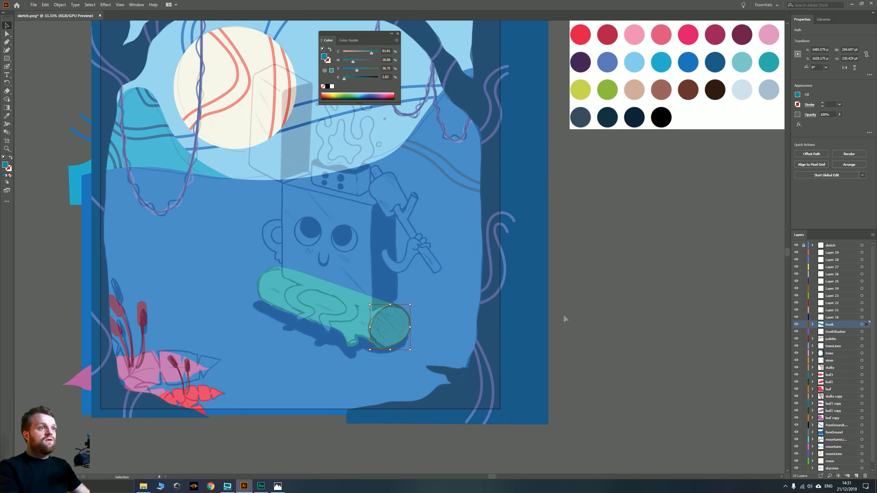
pyautogui.click(565, 317)
# Draw a dark teal ellipse about 56 by 36 pt, rotate it about 17° and fit it onto the end of the branch stub
pyautogui.scroll(5, 352, 335)
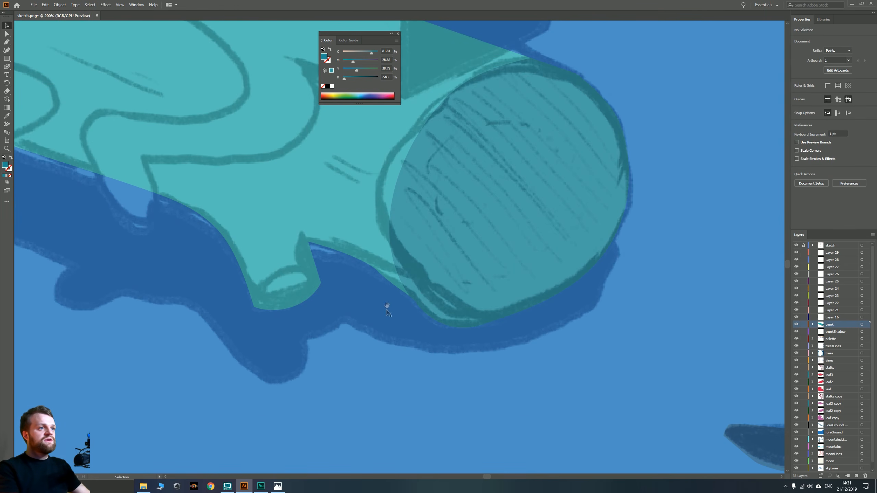
pyautogui.moveTo(8, 62); pyautogui.dragTo(35, 71)
pyautogui.moveTo(229, 377); pyautogui.dragTo(163, 335)
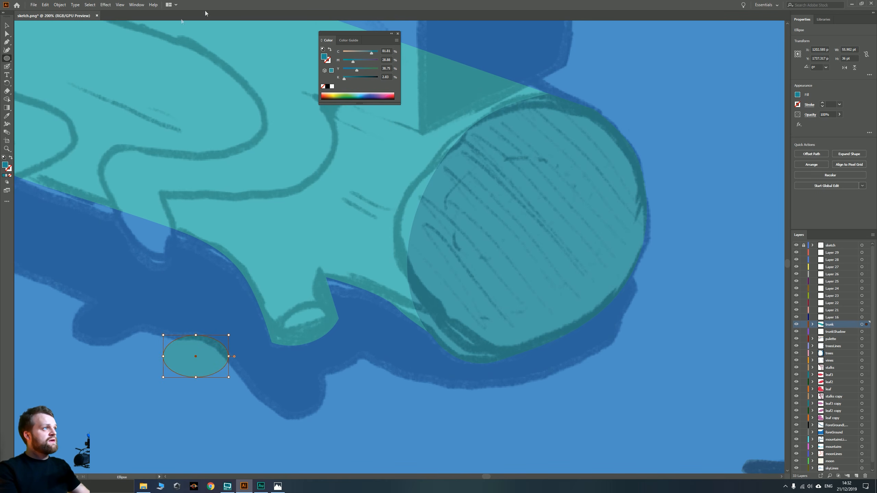
pyautogui.press('v')
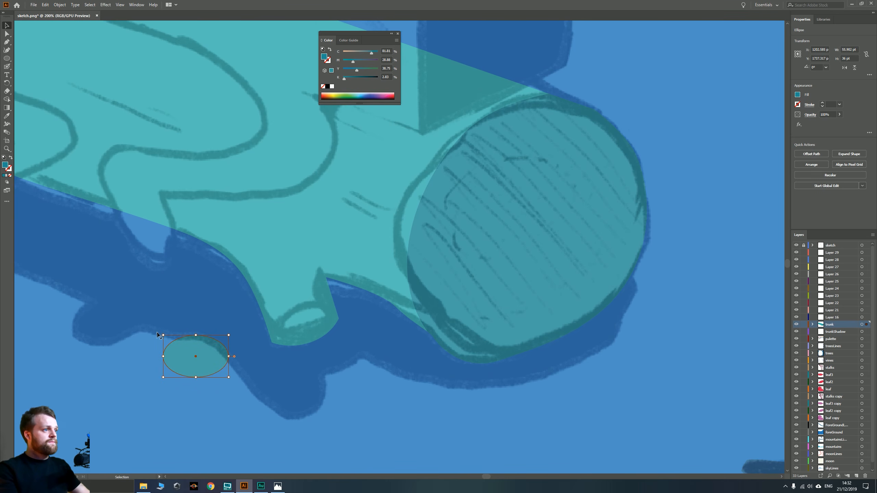
pyautogui.moveTo(160, 334); pyautogui.dragTo(156, 346)
pyautogui.moveTo(182, 372); pyautogui.dragTo(271, 338)
pyautogui.click(184, 345)
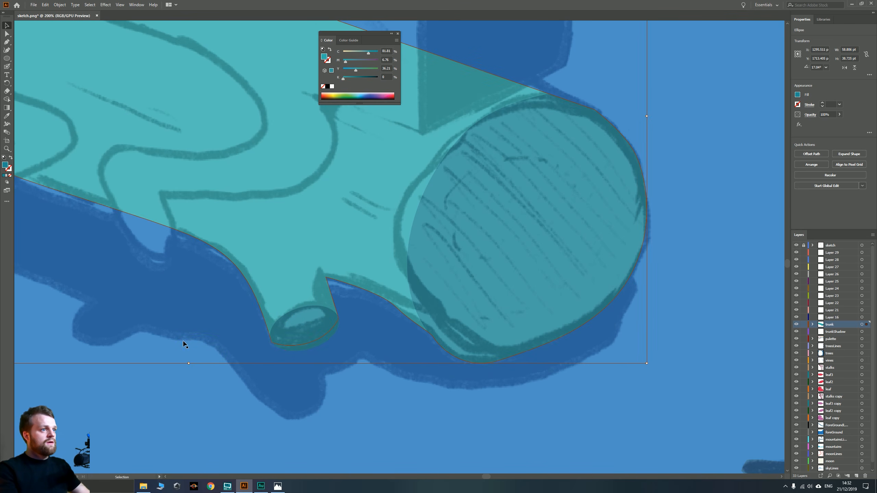
pyautogui.scroll(-3, 409, 397)
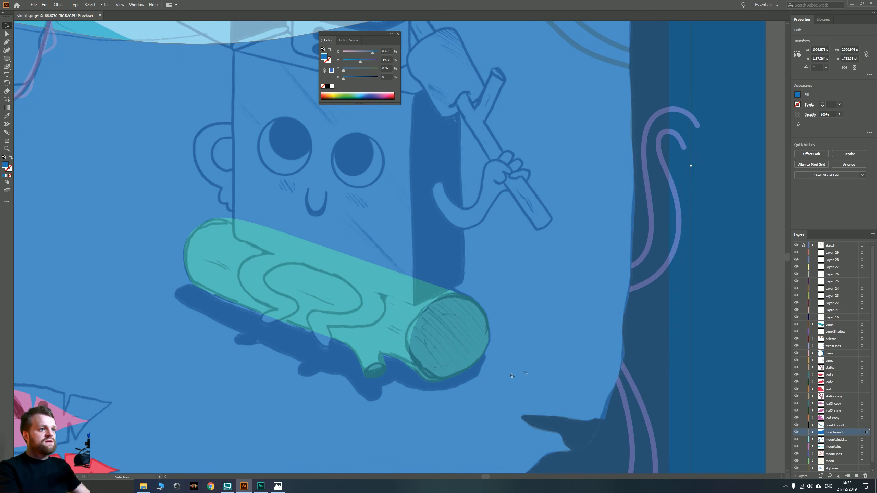
pyautogui.click(778, 275)
# Rename Layer 16, directly above the trunk layer, as trunkLines
pyautogui.scroll(-1, 511, 303)
pyautogui.moveTo(511, 304); pyautogui.dragTo(488, 348)
pyautogui.scroll(-1, 416, 358)
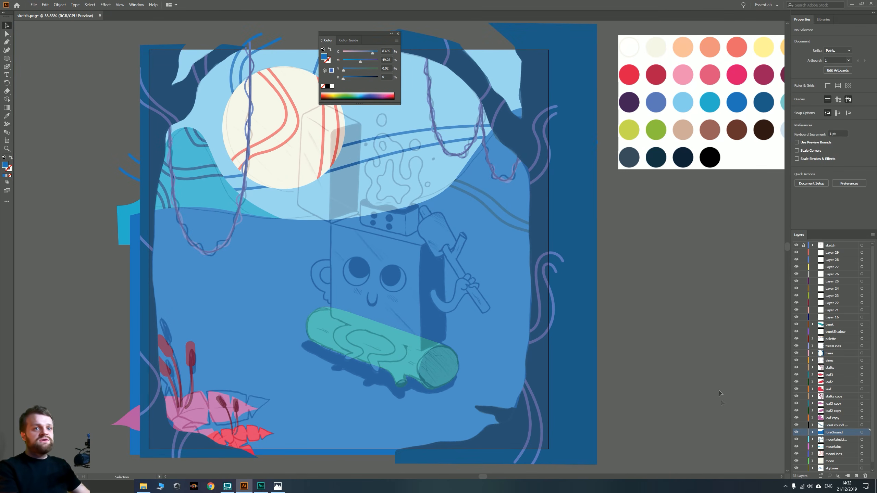
pyautogui.click(840, 325)
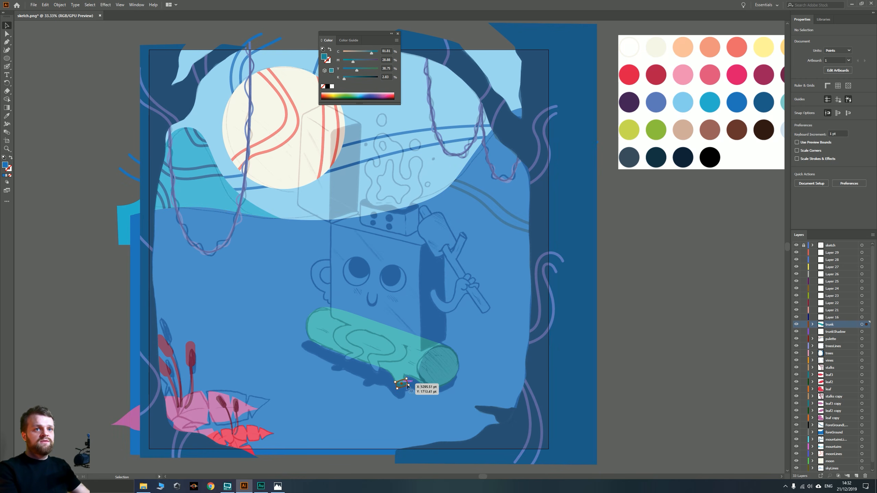
pyautogui.click(406, 385)
pyautogui.doubleClick(831, 316)
pyautogui.write('turnk')
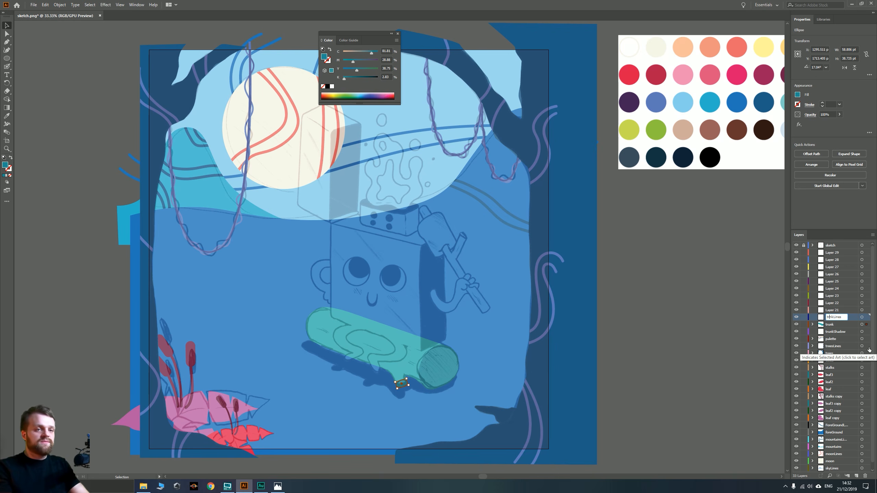
pyautogui.press('Return')
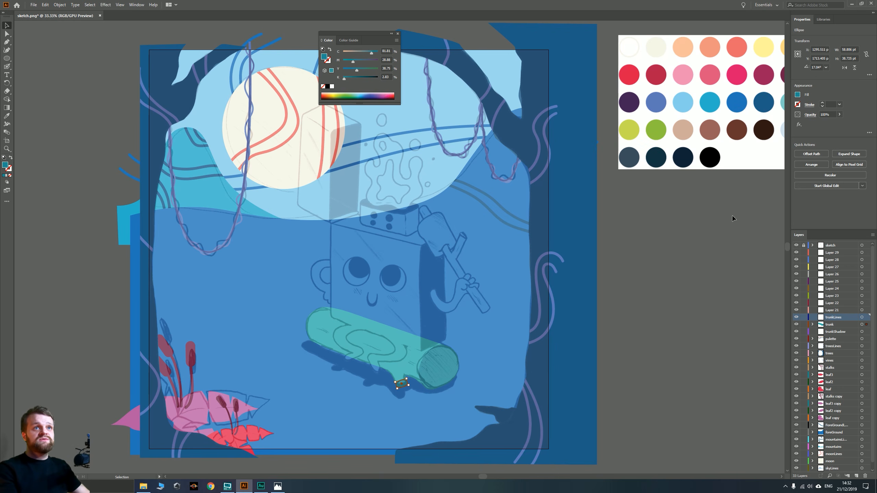
# With nothing selected, sample the light teal swatch from the palette as the drawing colour for the trunkLines layer
pyautogui.click(708, 172)
pyautogui.moveTo(691, 209); pyautogui.dragTo(567, 234)
pyautogui.press('i')
pyautogui.click(667, 126)
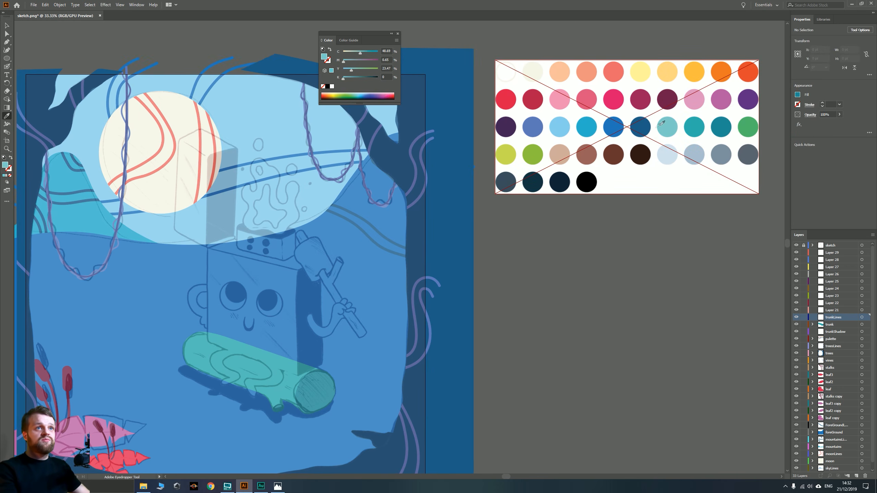
pyautogui.moveTo(347, 279); pyautogui.dragTo(461, 242)
pyautogui.moveTo(397, 280); pyautogui.dragTo(382, 248)
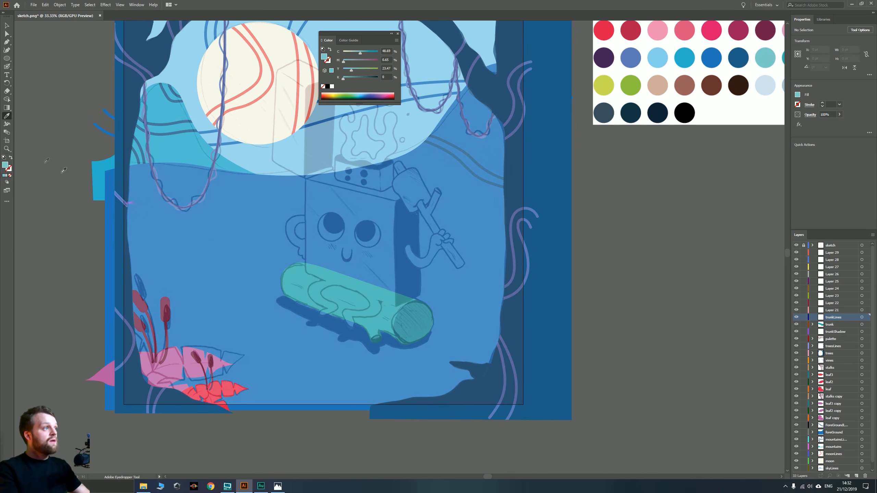
# Paint two pairs of curved light teal stripes with the Blob Brush across the log's far end and middle
pyautogui.hotkey('shift', 'b')
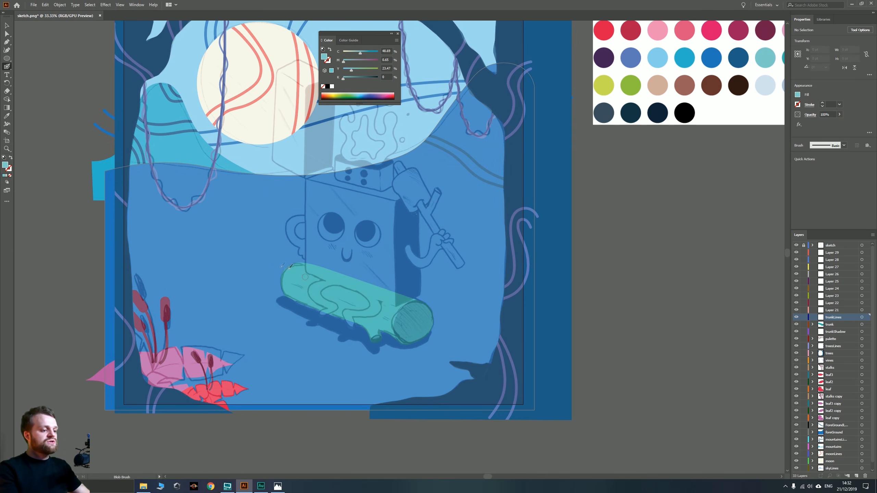
pyautogui.moveTo(275, 261)
pyautogui.mouseDown()
pyautogui.moveTo(299, 287)
pyautogui.moveTo(302, 314)
pyautogui.mouseUp()
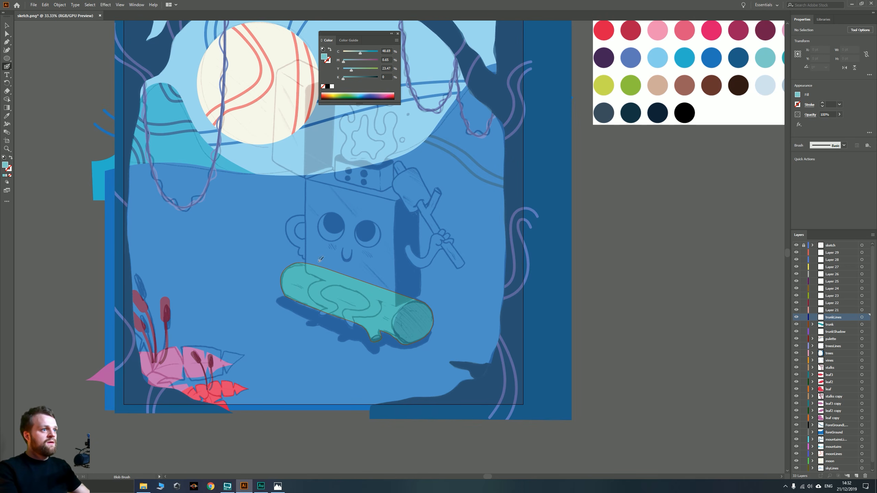
pyautogui.moveTo(278, 260)
pyautogui.mouseDown()
pyautogui.moveTo(295, 312)
pyautogui.moveTo(288, 275)
pyautogui.moveTo(306, 315)
pyautogui.mouseUp()
pyautogui.hotkey('shift', 'x')
pyautogui.moveTo(364, 259); pyautogui.dragTo(308, 326)
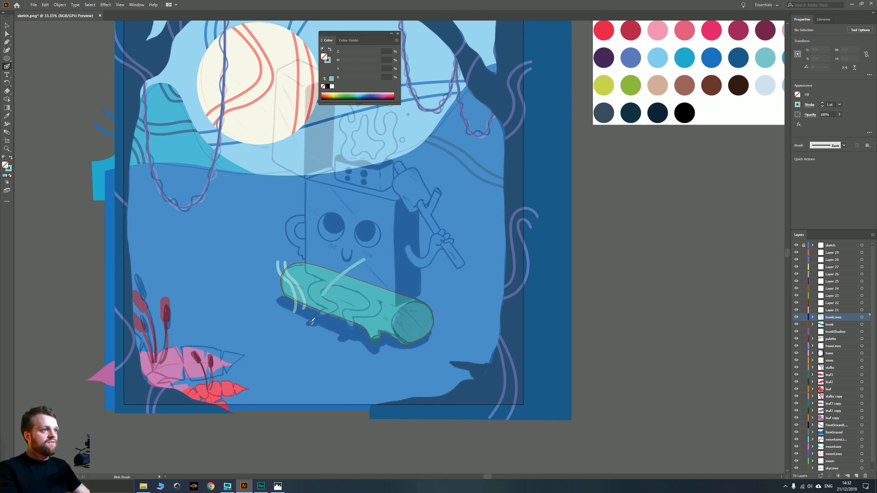
pyautogui.moveTo(360, 273); pyautogui.dragTo(315, 326)
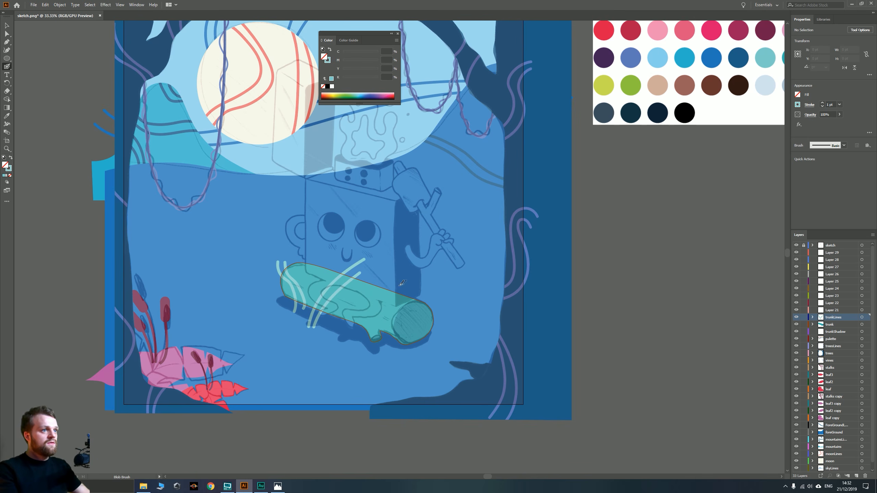
# Undo the first stripe near the log's cut end and paint a pair of S-shaped stripes there instead
pyautogui.moveTo(401, 284); pyautogui.dragTo(376, 351)
pyautogui.hotkey('ctrl', 'z')
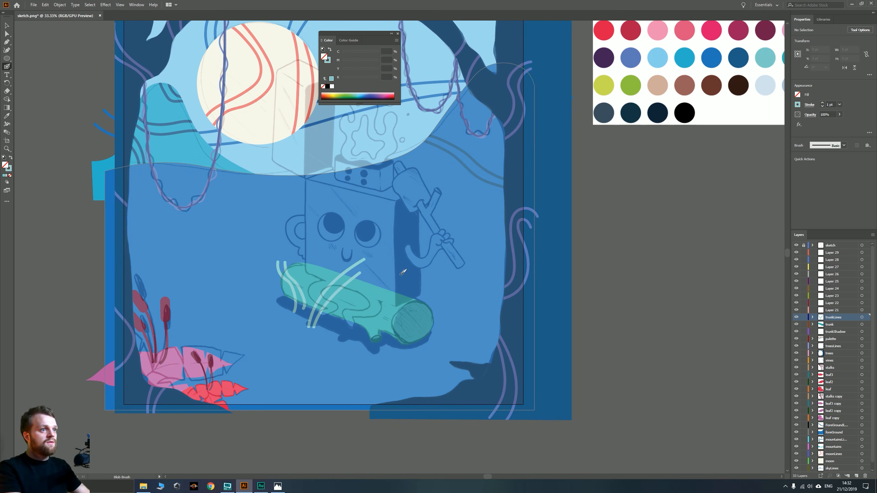
pyautogui.moveTo(400, 275); pyautogui.dragTo(384, 352)
pyautogui.moveTo(400, 281); pyautogui.dragTo(388, 359)
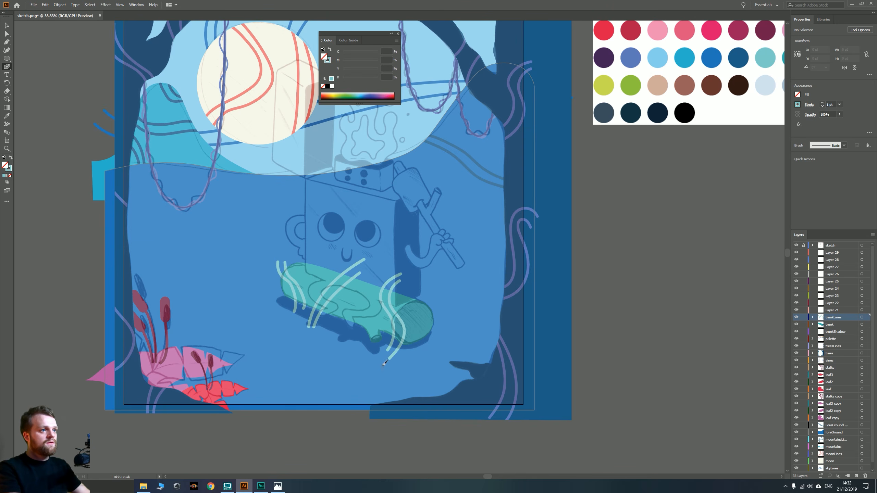
# Select all the stripes on the trunkLines layer and combine them into one compound path
pyautogui.press('v')
pyautogui.click(390, 290)
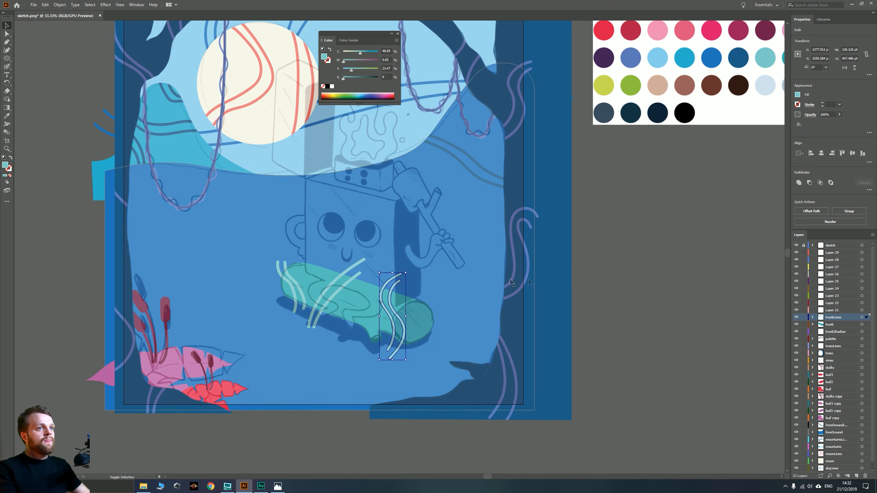
pyautogui.click(583, 284)
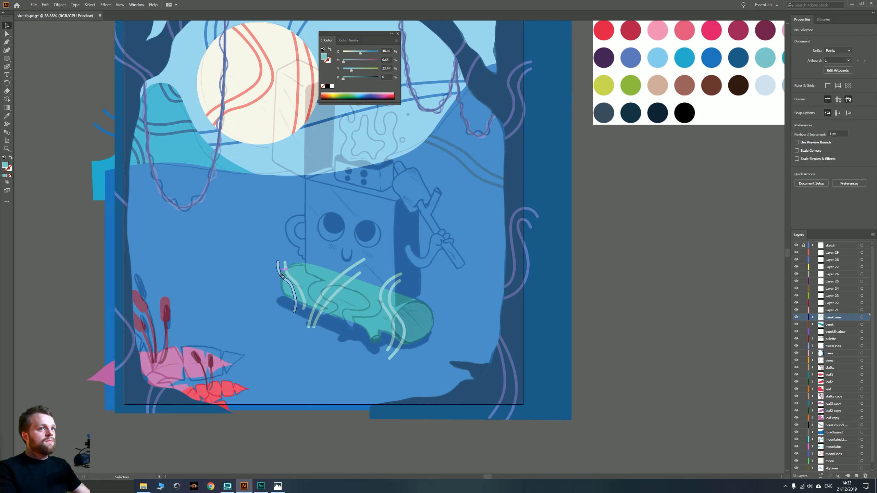
pyautogui.click(862, 317)
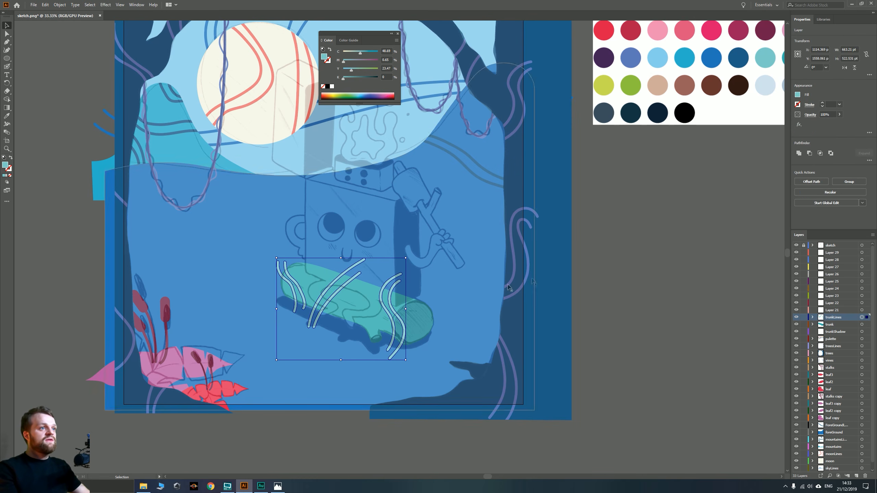
pyautogui.rightClick(335, 283)
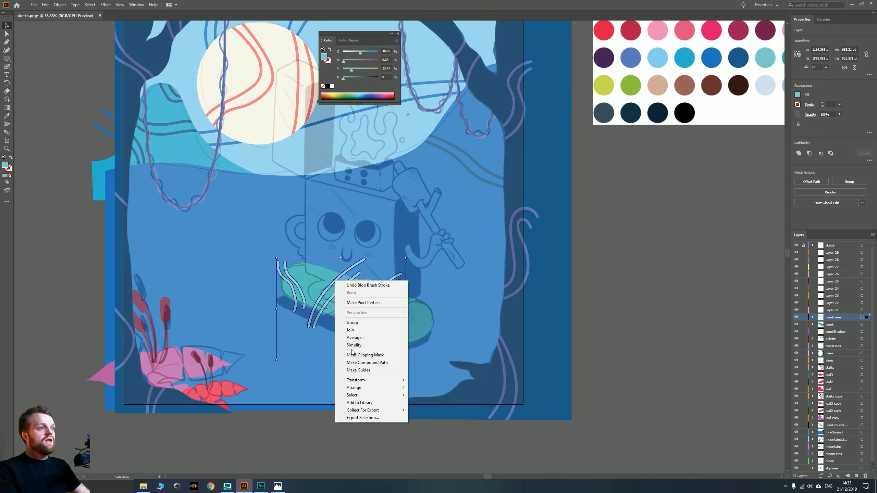
pyautogui.click(363, 364)
# Paste a copy of the log body in place on the trunkLines layer and intersect it with the stripes to trim them to the log
pyautogui.click(316, 285)
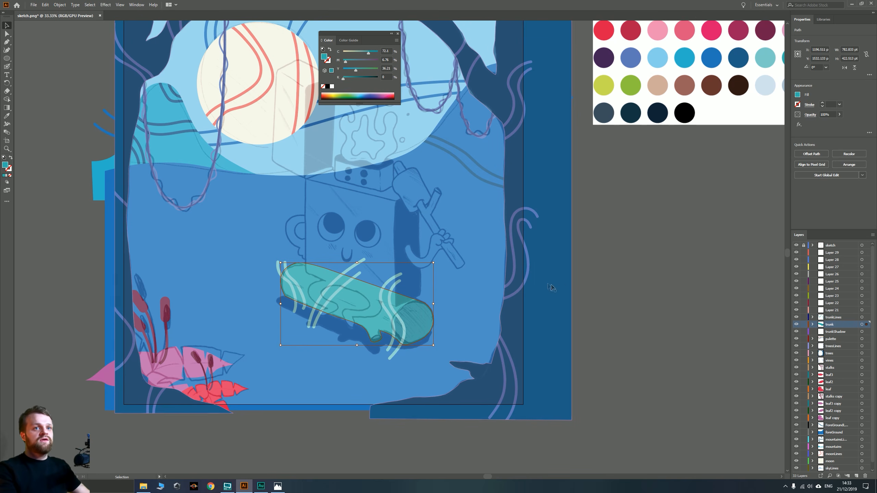
pyautogui.click(861, 317)
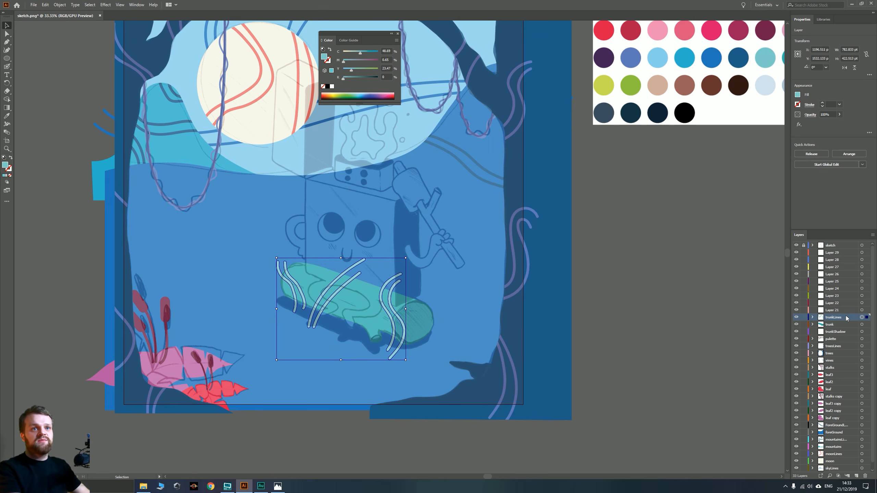
pyautogui.hotkey('ctrl', 'f')
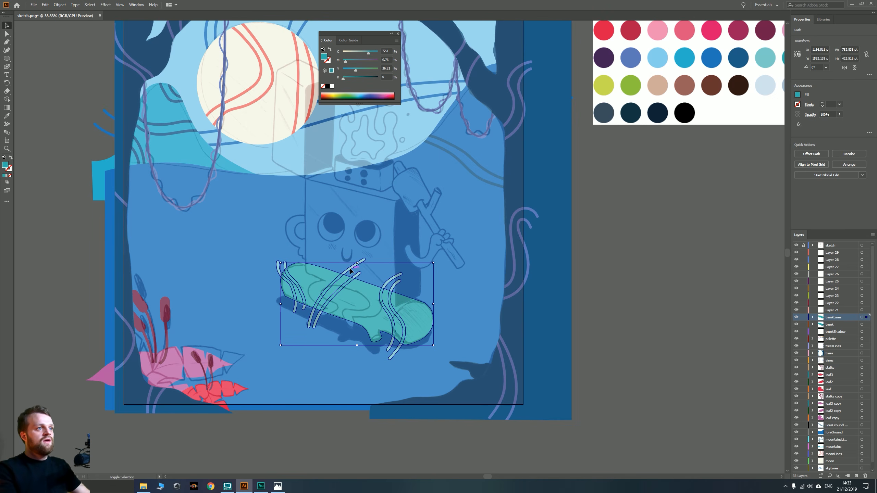
pyautogui.rightClick(352, 273)
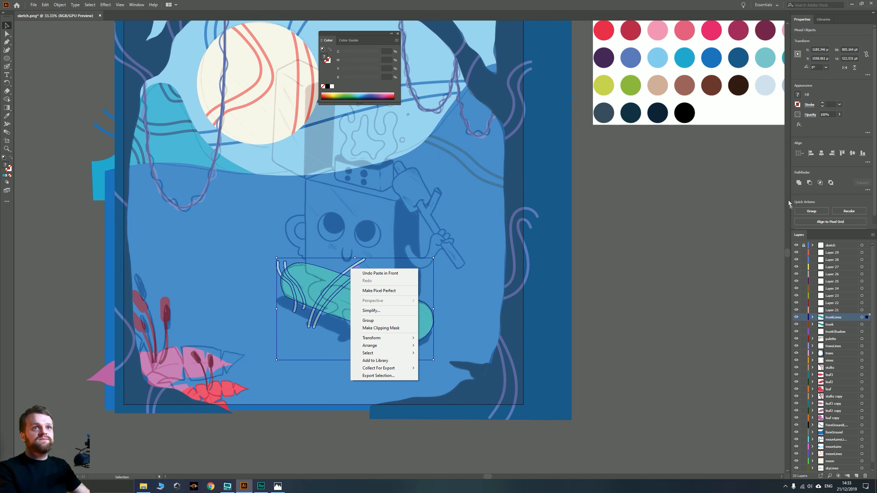
pyautogui.click(823, 183)
# Recolour the trimmed stripes with the light teal palette swatch and deselect them
pyautogui.press('i')
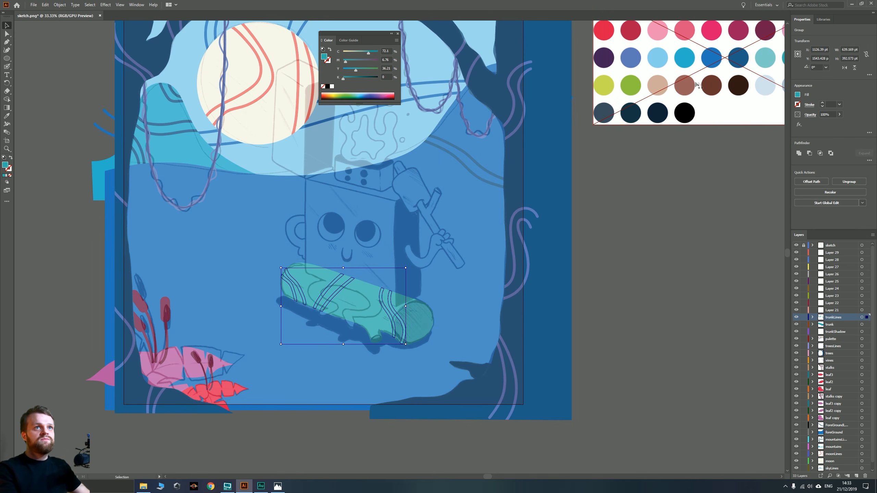
pyautogui.click(766, 59)
pyautogui.click(768, 57)
pyautogui.press('v')
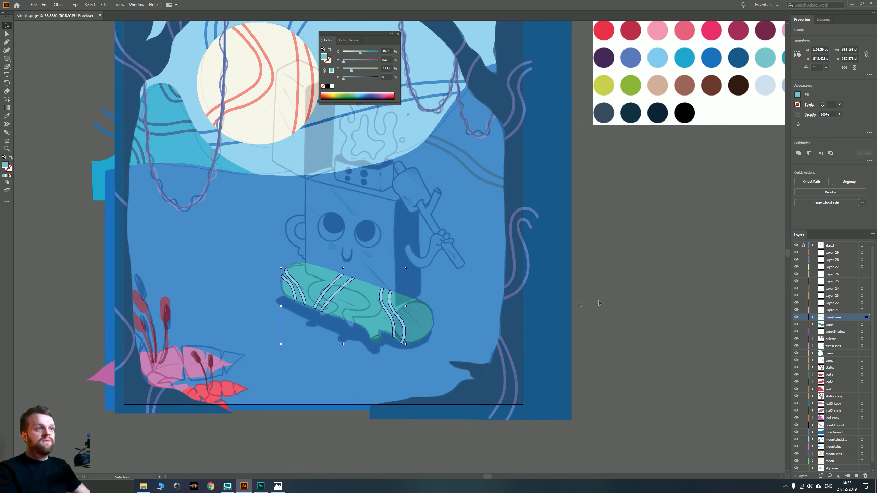
pyautogui.click(622, 301)
# Move the log's darker cut-end shape from the trunk layer to the trunkLines layer, in place and in front of the stripes
pyautogui.click(418, 319)
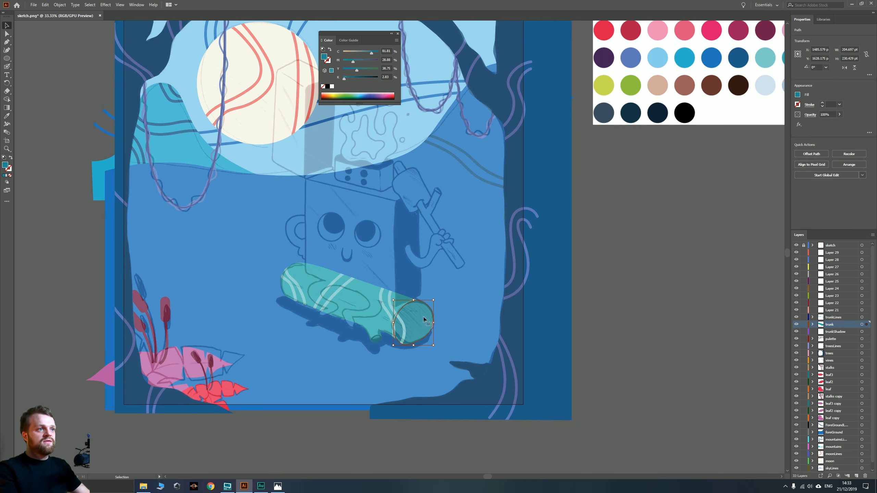
pyautogui.hotkey('ctrl', 'shift', 'a')
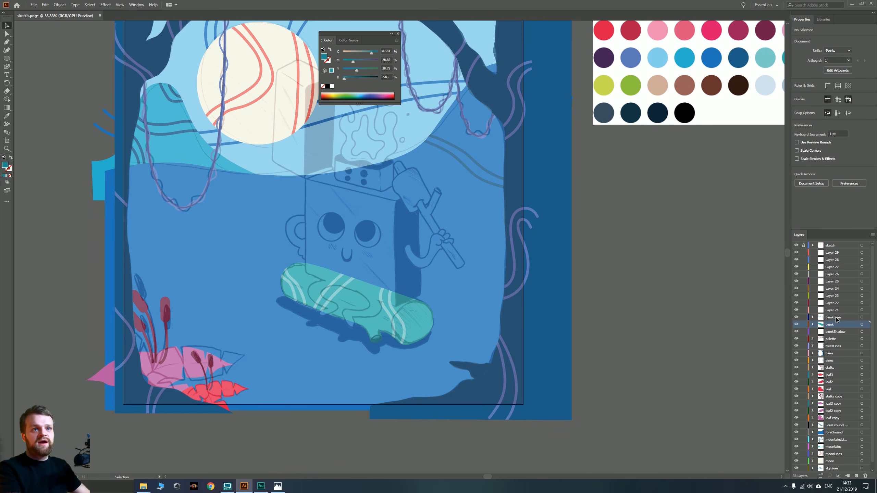
pyautogui.click(848, 317)
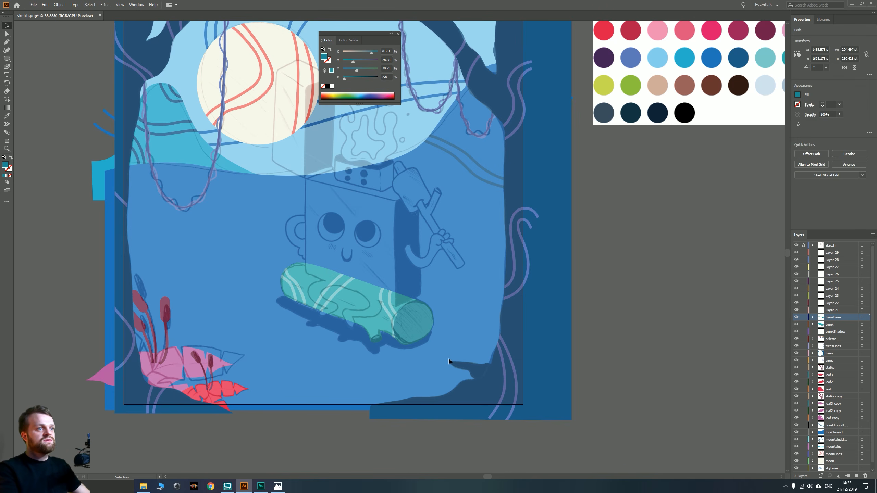
pyautogui.moveTo(392, 291); pyautogui.dragTo(409, 338)
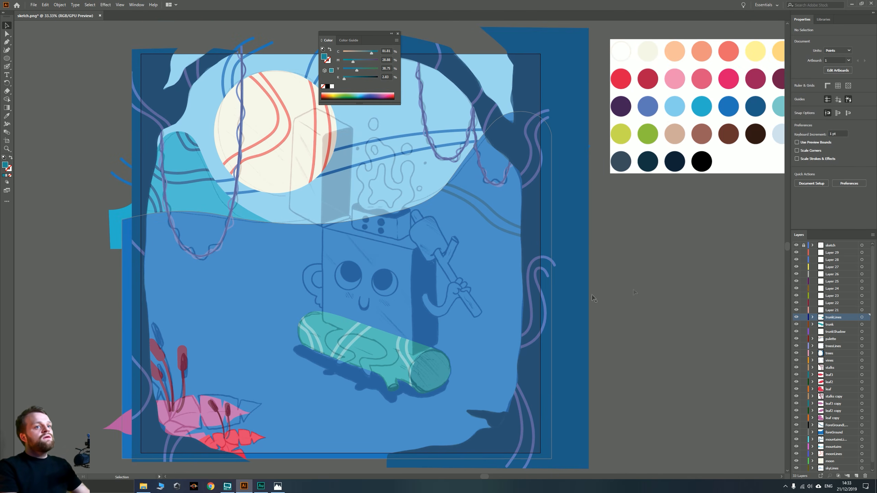
pyautogui.moveTo(446, 321); pyautogui.dragTo(486, 269)
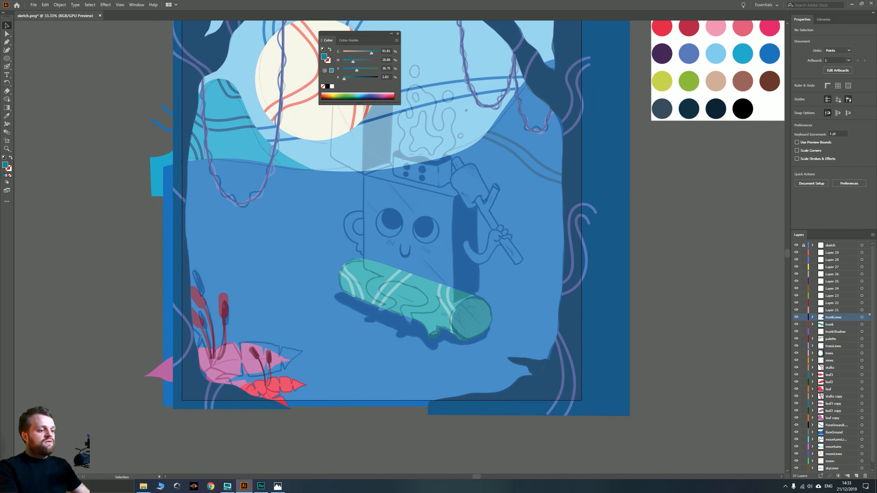
pyautogui.moveTo(326, 490)
pyautogui.mouseDown()
pyautogui.moveTo(339, 178)
pyautogui.moveTo(356, 127)
pyautogui.moveTo(341, 492)
pyautogui.mouseUp()
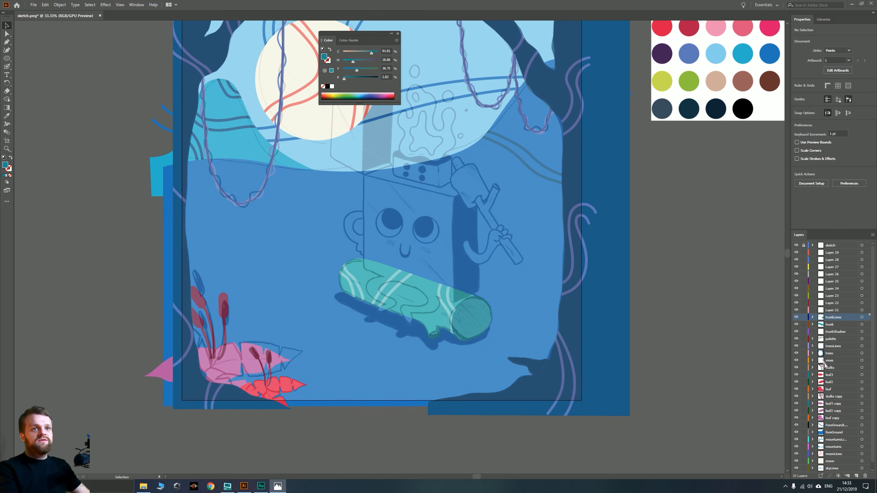
# Add a new layer directly beneath trunkShadow and rename it with a name beginning with trunkShadow
pyautogui.click(835, 331)
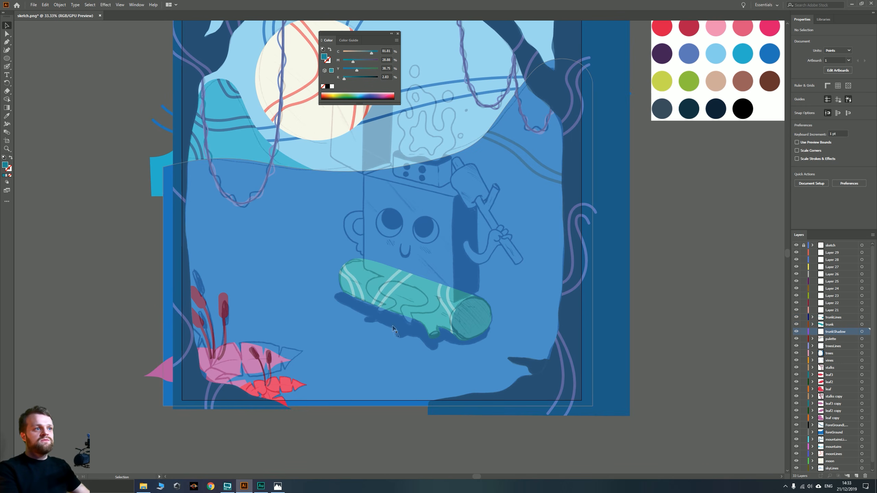
pyautogui.scroll(1, 400, 341)
pyautogui.click(856, 476)
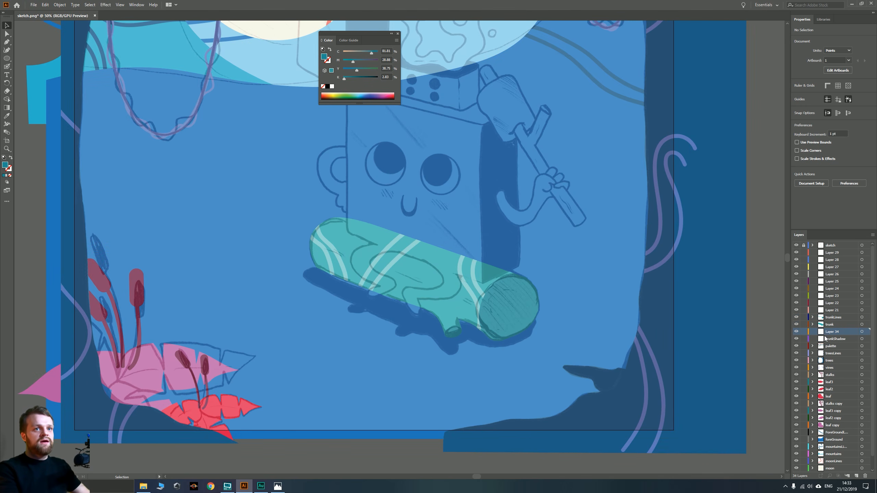
pyautogui.moveTo(827, 333); pyautogui.dragTo(830, 342)
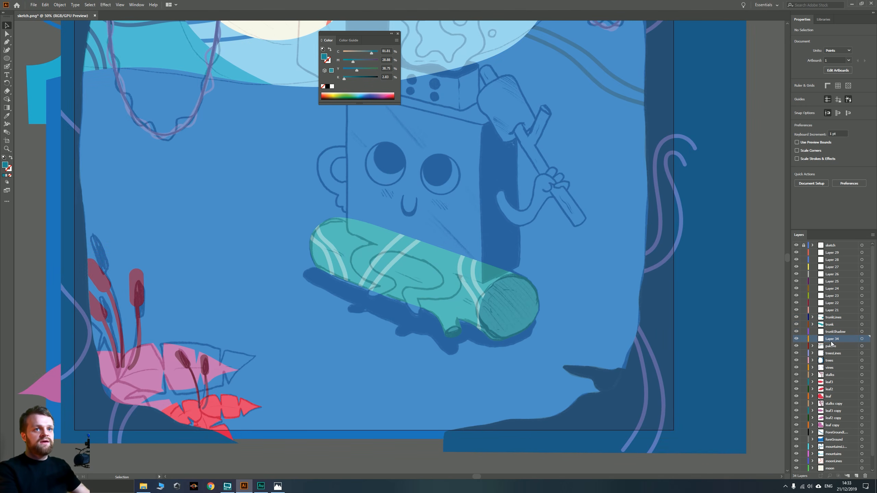
pyautogui.doubleClick(831, 338)
pyautogui.write('trunk')
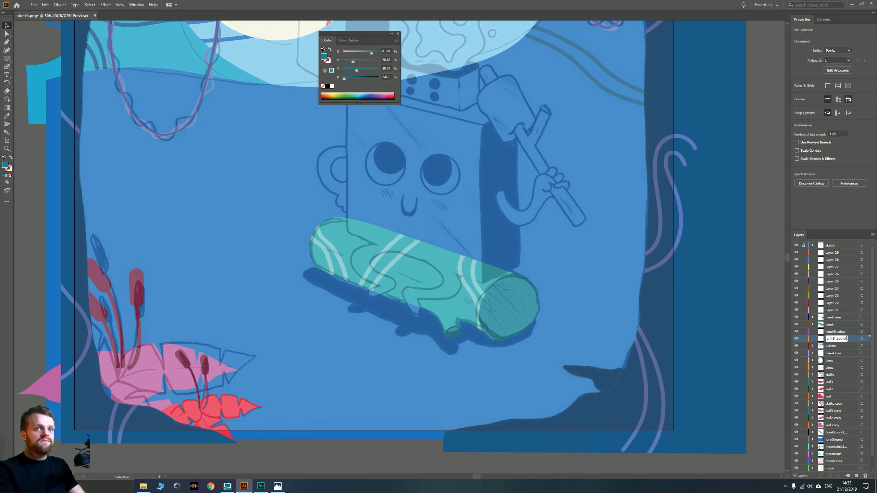
pyautogui.press('Return')
# Ready the Blob Brush on the new layer beneath trunkShadow and bring the whole colour palette into view
pyautogui.hotkey('shift', 'b')
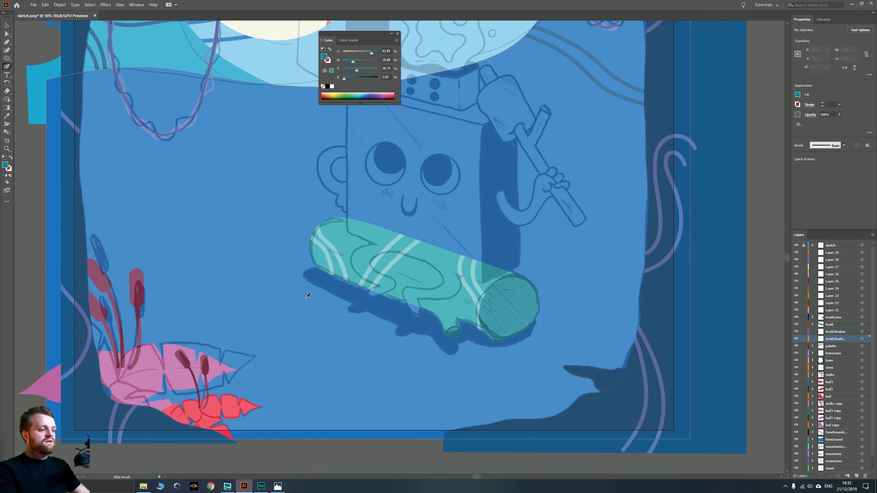
pyautogui.scroll(-3, 487, 201)
pyautogui.moveTo(599, 154); pyautogui.dragTo(446, 253)
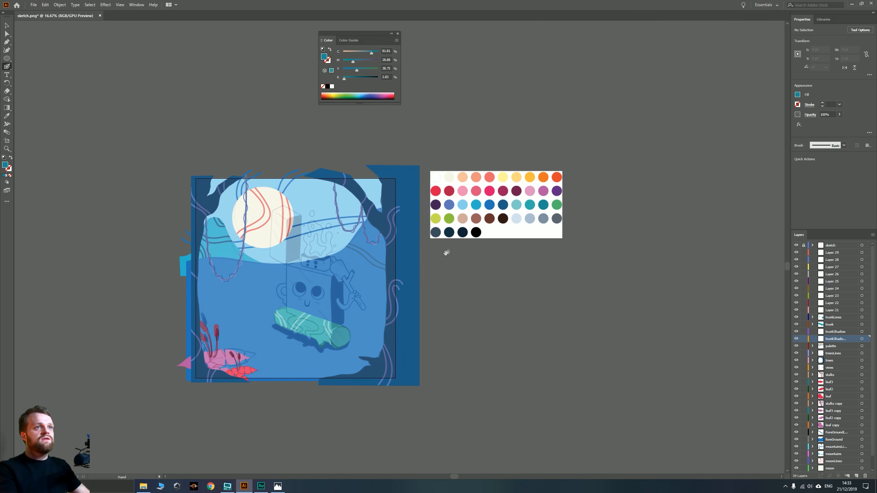
# Sample the light blue palette swatch and paint paired wavy lines with the Blob Brush beside the log's left end and beneath its right end
pyautogui.scroll(1, 467, 237)
pyautogui.press('i')
pyautogui.click(459, 187)
pyautogui.moveTo(459, 187); pyautogui.dragTo(644, 106)
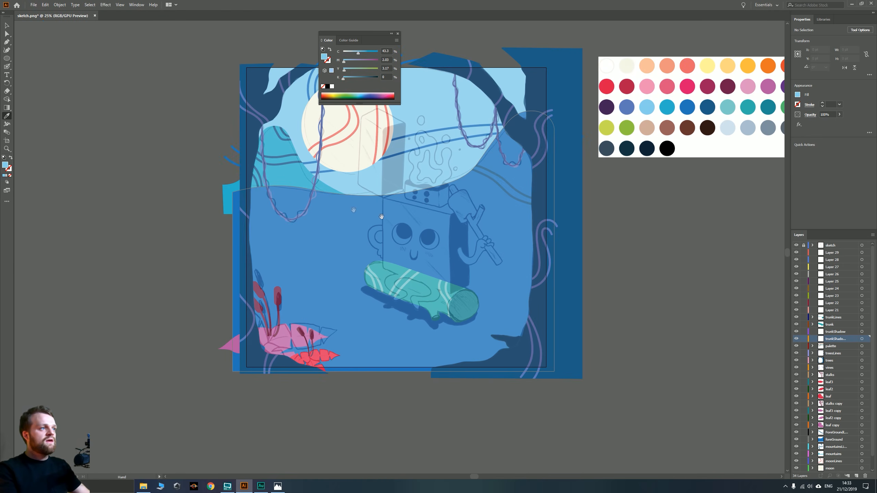
pyautogui.hotkey('shift', 'b')
pyautogui.scroll(3, 368, 357)
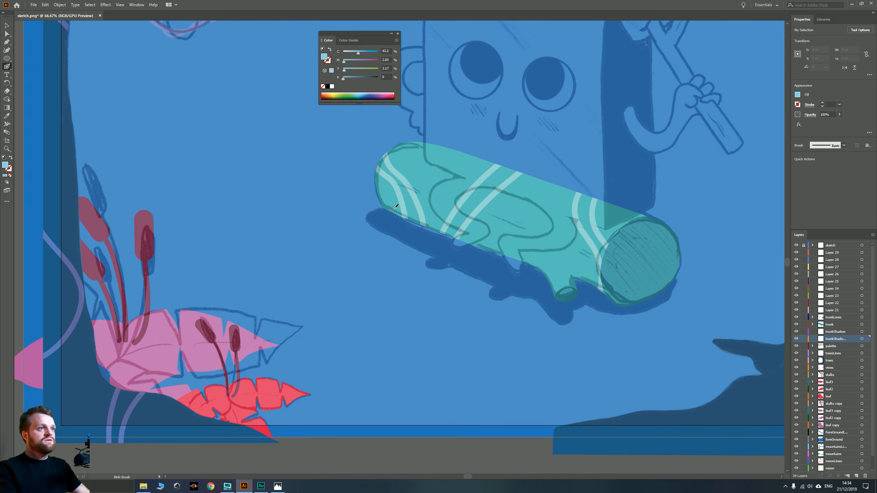
pyautogui.moveTo(395, 207)
pyautogui.mouseDown()
pyautogui.moveTo(373, 209)
pyautogui.moveTo(296, 258)
pyautogui.moveTo(258, 259)
pyautogui.mouseUp()
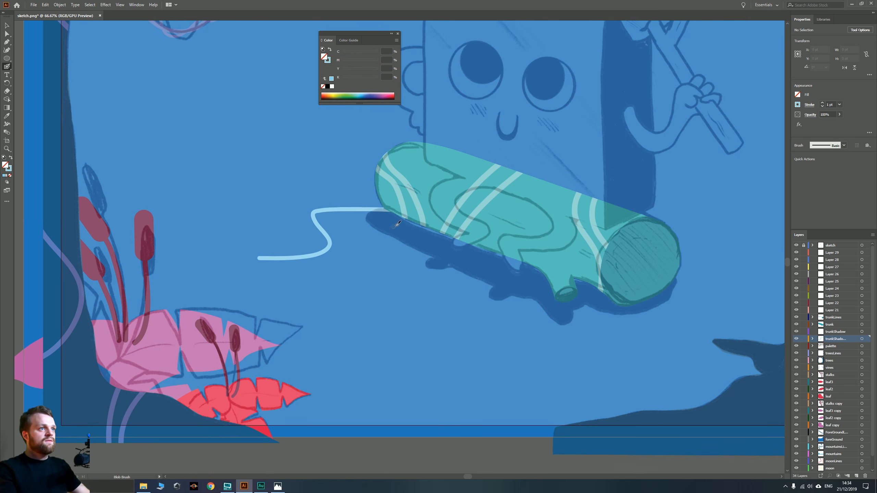
pyautogui.moveTo(404, 210)
pyautogui.mouseDown()
pyautogui.moveTo(332, 215)
pyautogui.moveTo(336, 257)
pyautogui.moveTo(302, 267)
pyautogui.mouseUp()
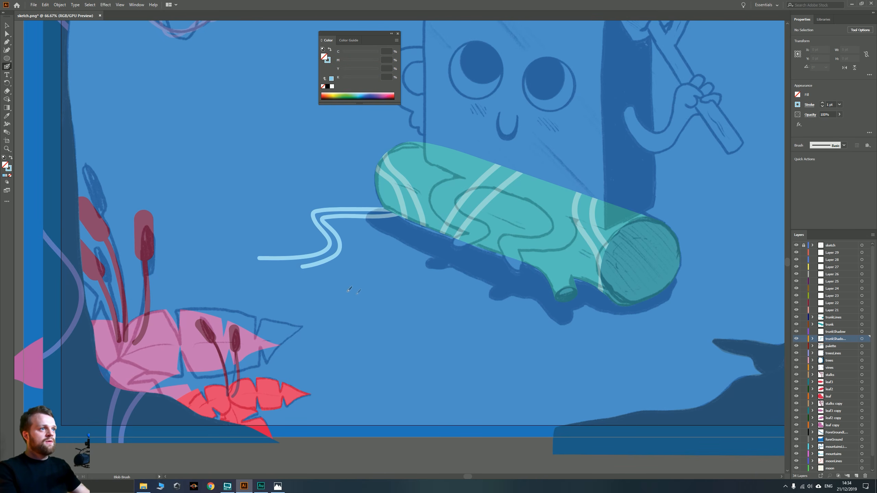
pyautogui.moveTo(415, 314); pyautogui.dragTo(303, 277)
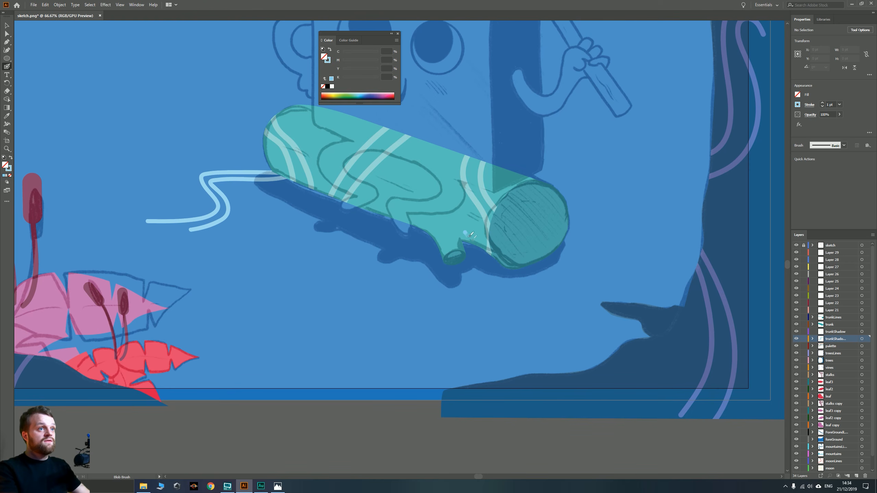
pyautogui.moveTo(470, 235)
pyautogui.mouseDown()
pyautogui.moveTo(449, 301)
pyautogui.moveTo(459, 320)
pyautogui.moveTo(497, 277)
pyautogui.moveTo(475, 317)
pyautogui.mouseUp()
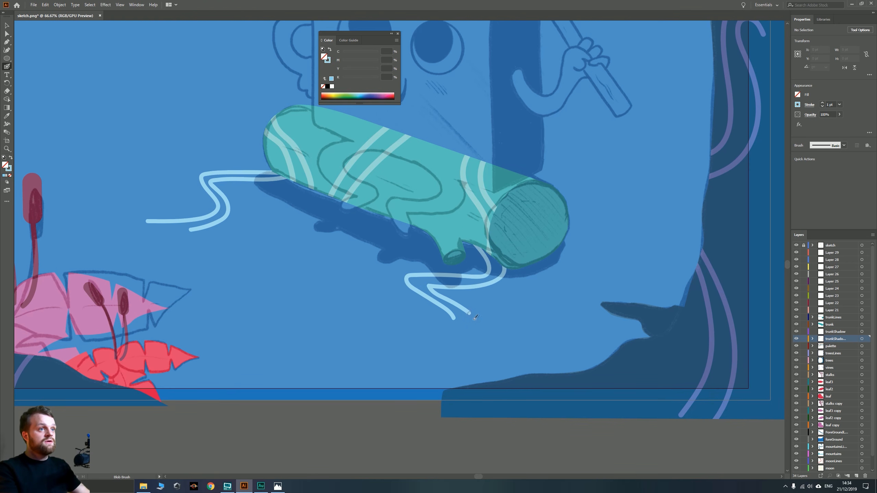
# Paint two long, gently curving light blue lines across the bottom edge of the artboard
pyautogui.scroll(-4, 431, 319)
pyautogui.moveTo(430, 335); pyautogui.dragTo(356, 319)
pyautogui.scroll(2, 356, 319)
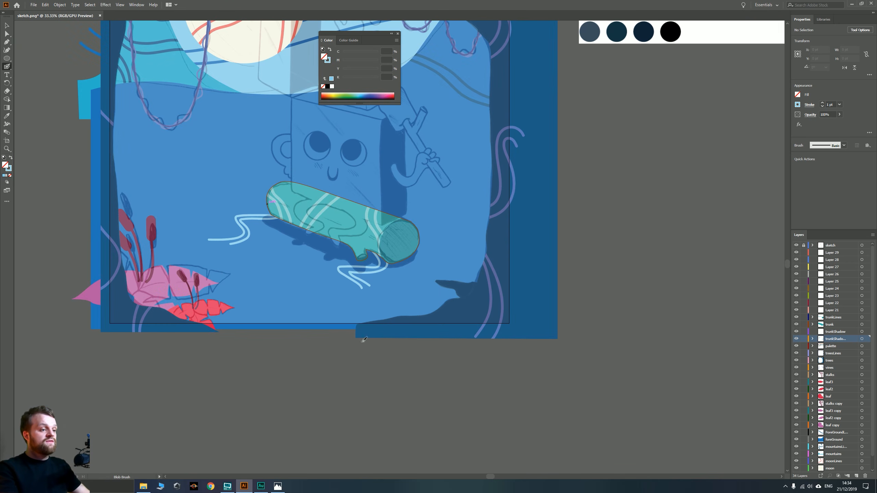
pyautogui.moveTo(477, 318); pyautogui.dragTo(205, 351)
pyautogui.moveTo(440, 316)
pyautogui.mouseDown()
pyautogui.moveTo(375, 315)
pyautogui.moveTo(287, 341)
pyautogui.mouseUp()
pyautogui.moveTo(335, 253); pyautogui.dragTo(371, 356)
pyautogui.scroll(-1, 373, 351)
pyautogui.moveTo(390, 247); pyautogui.dragTo(396, 288)
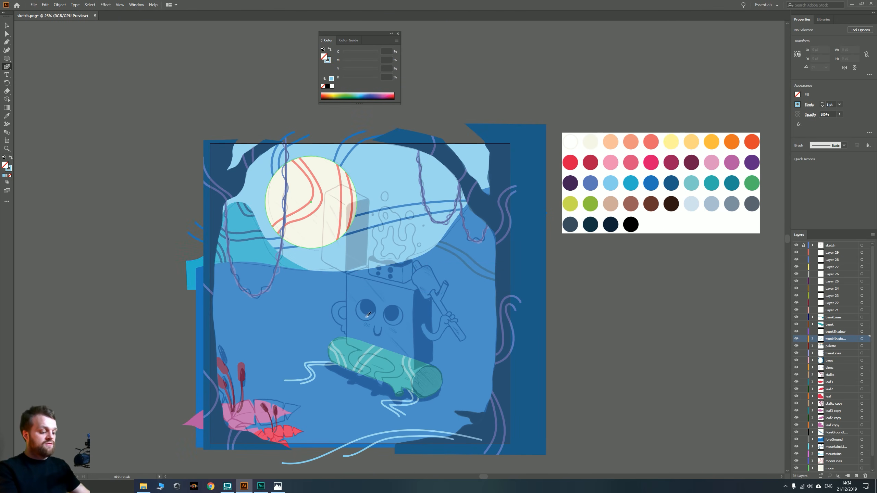
# Select all the new light blue lines around the log and along the bottom edge, and cut them from their layer
pyautogui.press('v')
pyautogui.moveTo(449, 331); pyautogui.dragTo(401, 290)
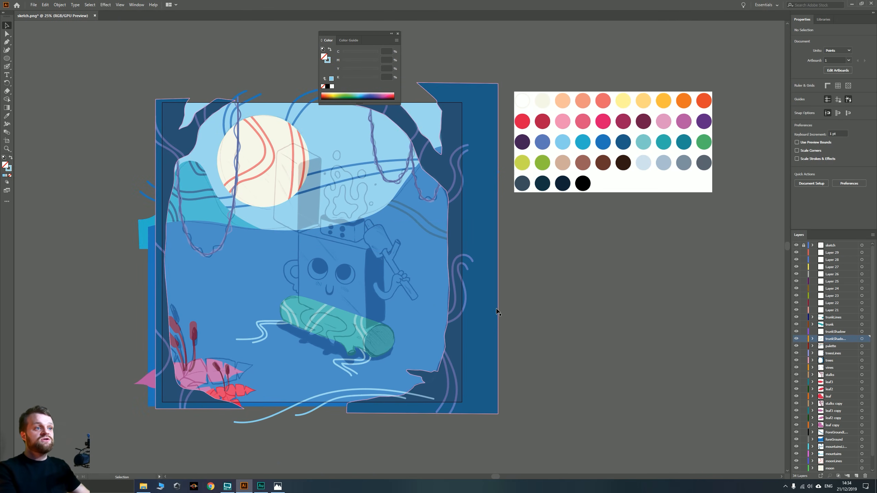
pyautogui.click(338, 399)
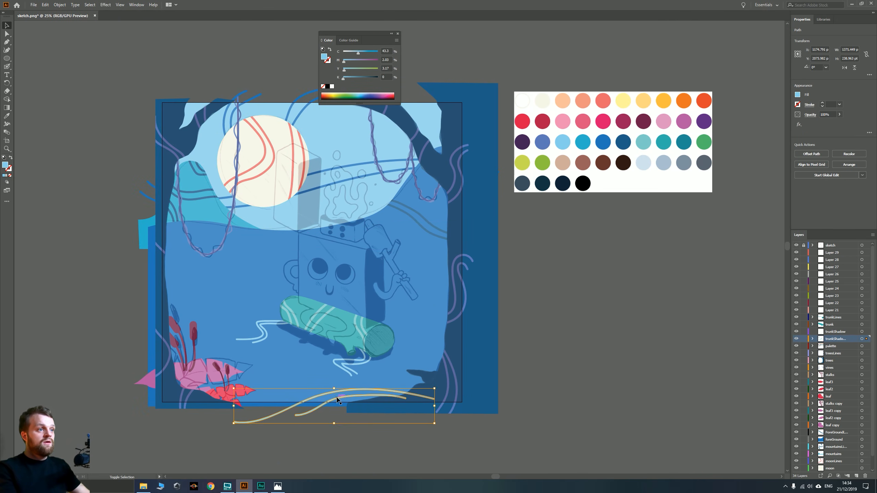
pyautogui.keyDown('shift'); pyautogui.click(345, 366); pyautogui.keyUp('shift')
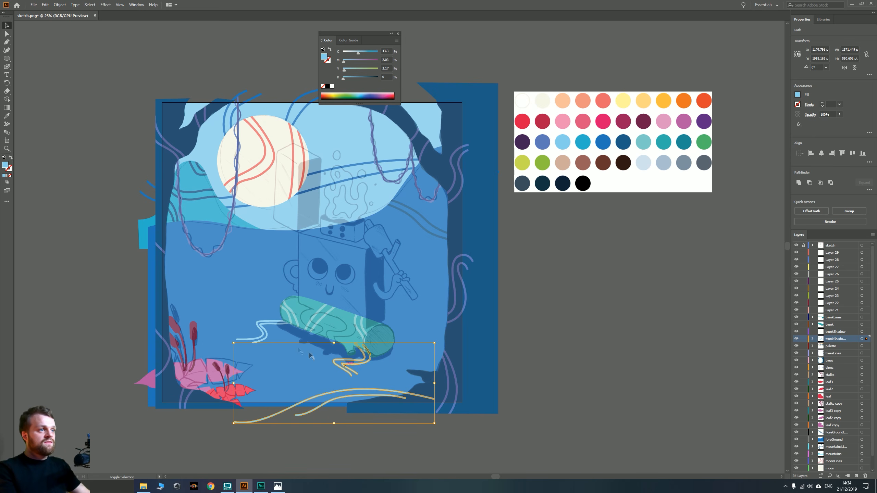
pyautogui.keyDown('shift'); pyautogui.click(254, 339); pyautogui.keyUp('shift')
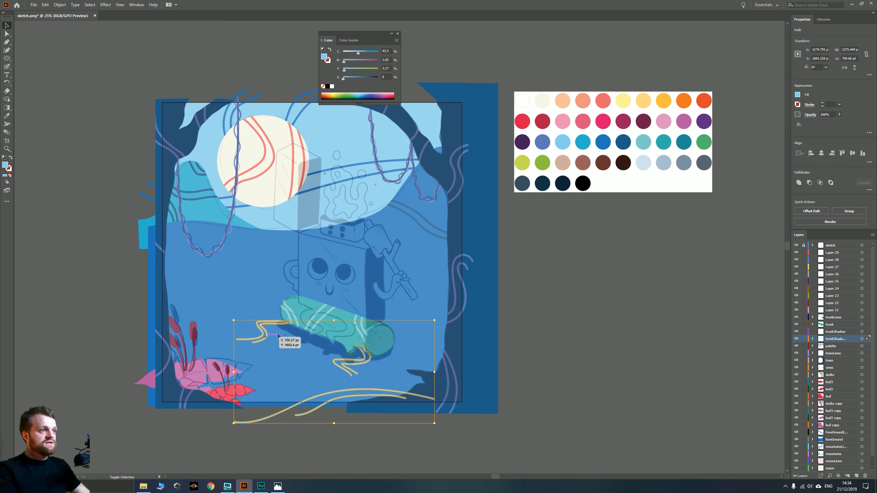
pyautogui.press('Delete')
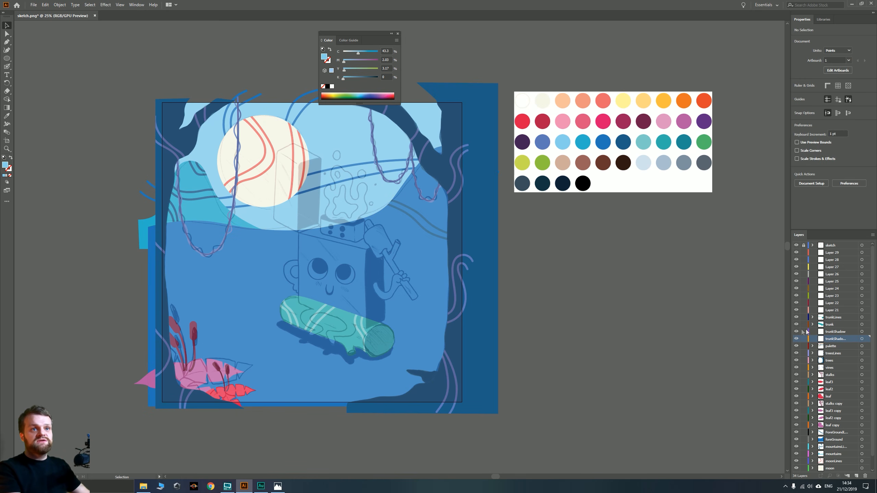
# Delete the emptied layer below trunkShadow and paste the cut lines in place on the foreground lines layer
pyautogui.click(865, 476)
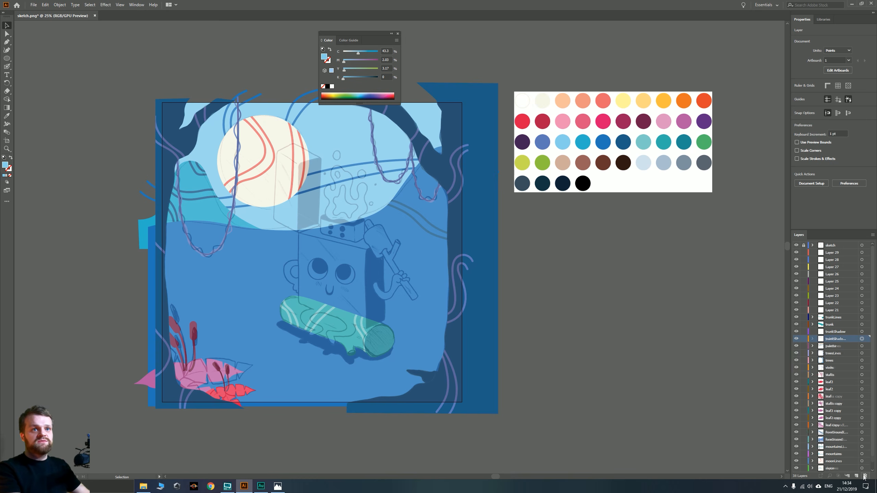
pyautogui.click(832, 427)
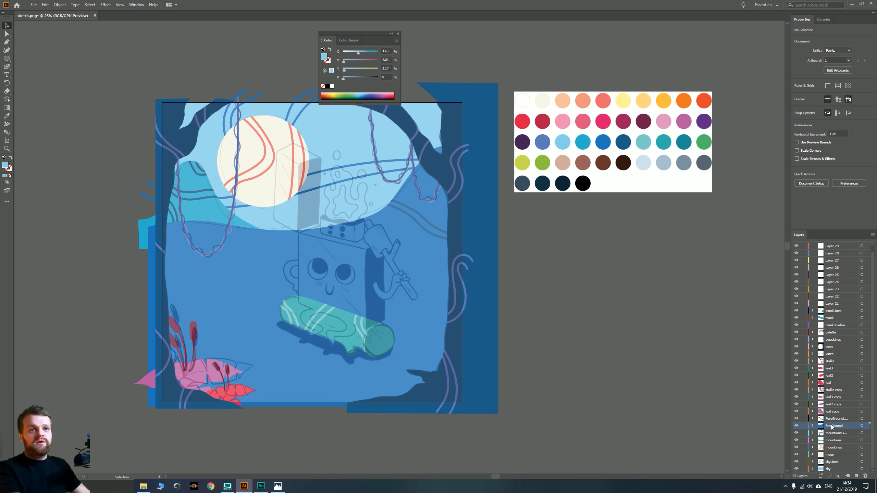
pyautogui.click(861, 419)
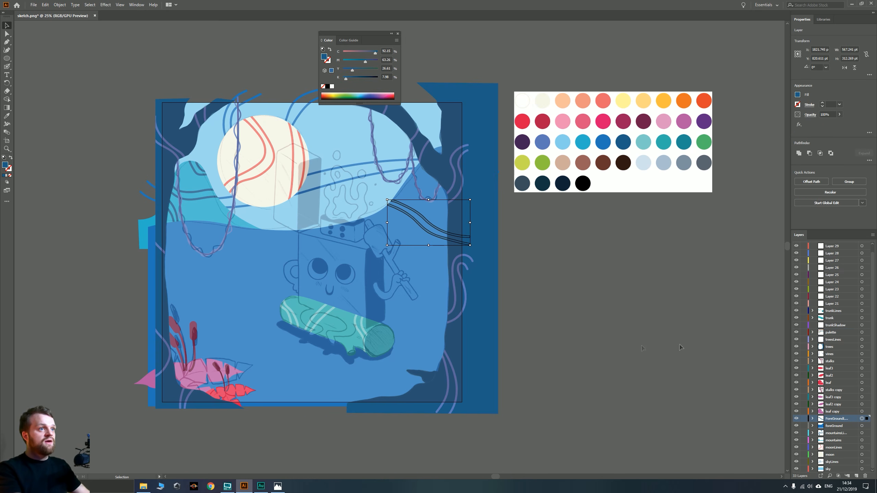
pyautogui.press('a')
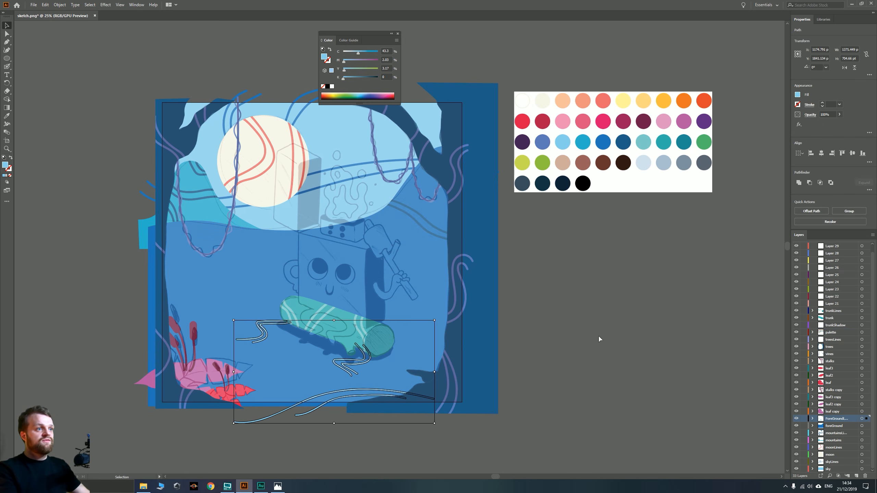
pyautogui.click(599, 338)
# Check which artwork belongs to the trunkLines layer, deselect it, and close the floating Color panel
pyautogui.scroll(1, 843, 347)
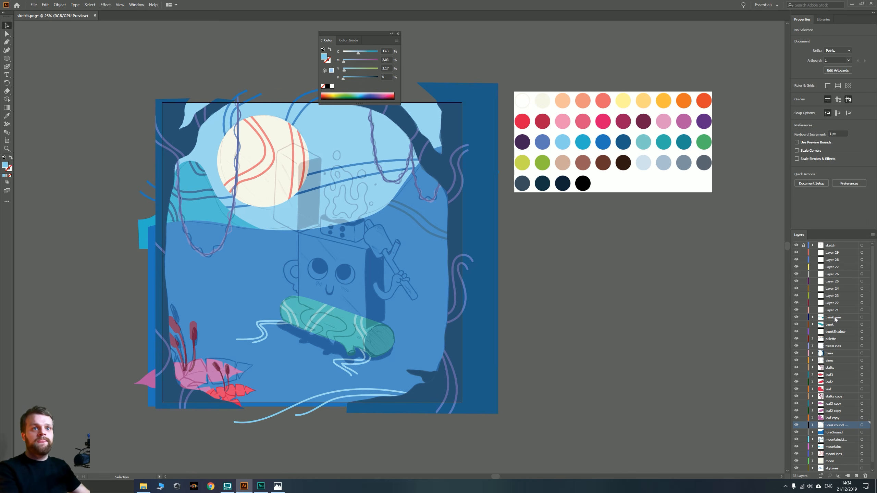
pyautogui.click(860, 317)
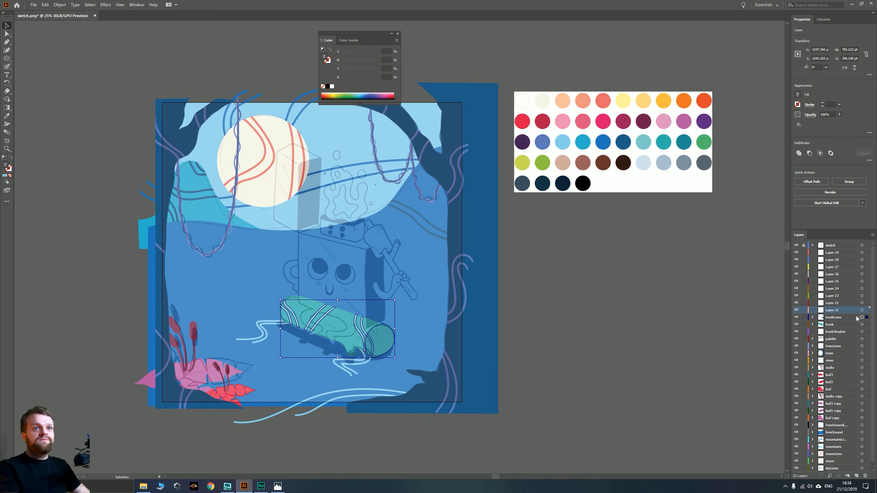
pyautogui.click(597, 327)
pyautogui.moveTo(333, 289); pyautogui.dragTo(375, 331)
pyautogui.scroll(2, 374, 329)
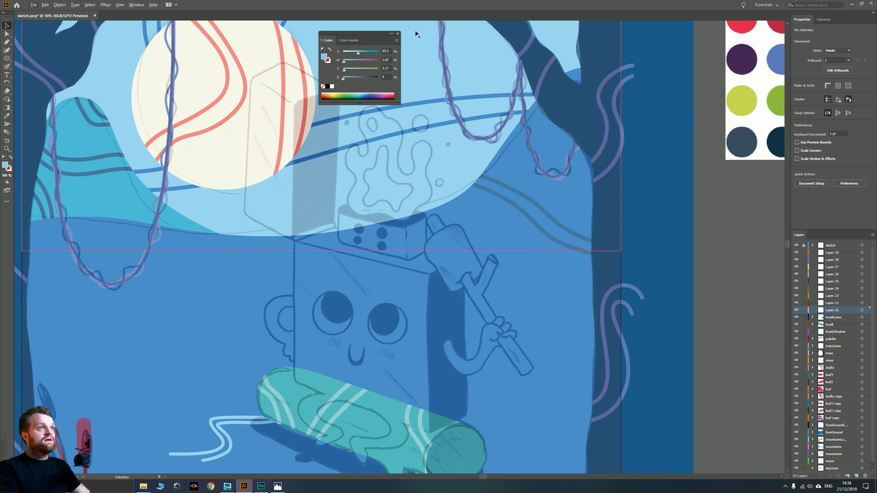
pyautogui.click(398, 34)
# On the trunkShadow layer, start tracing the log's sketched shadow with the Pen tool, from its left end past the first bump
pyautogui.moveTo(313, 283); pyautogui.dragTo(301, 268)
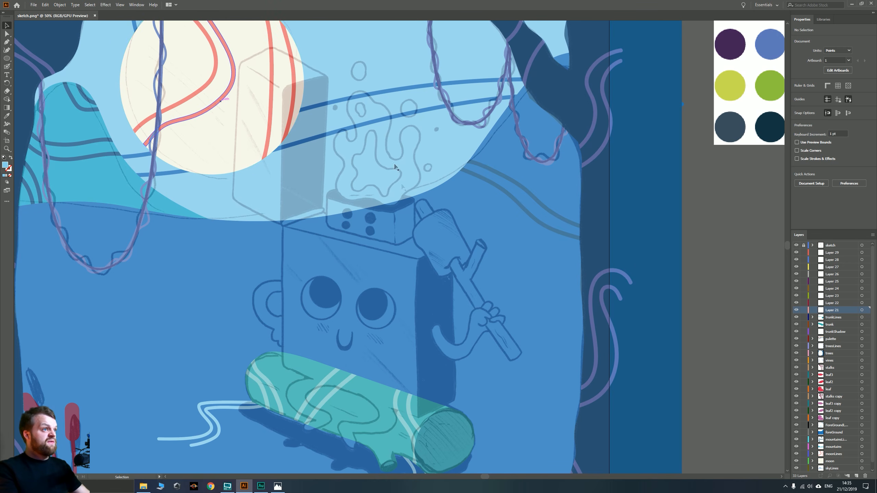
pyautogui.scroll(-2, 339, 285)
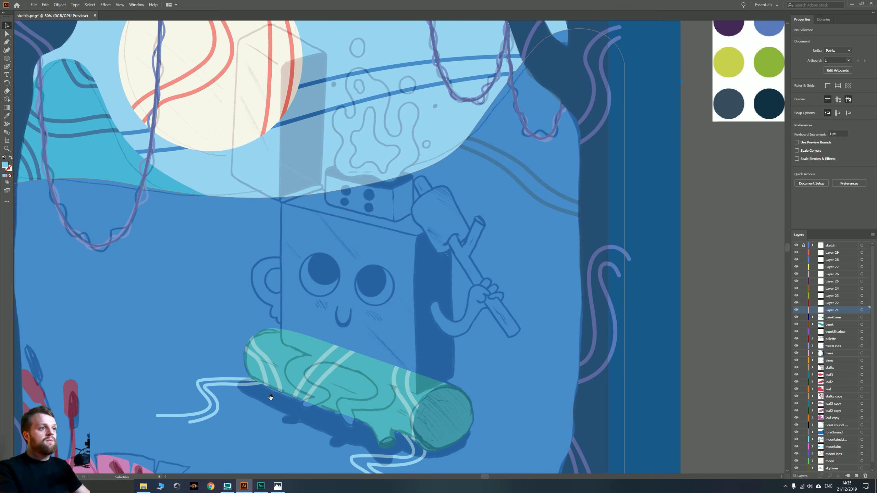
pyautogui.moveTo(271, 397); pyautogui.dragTo(300, 389)
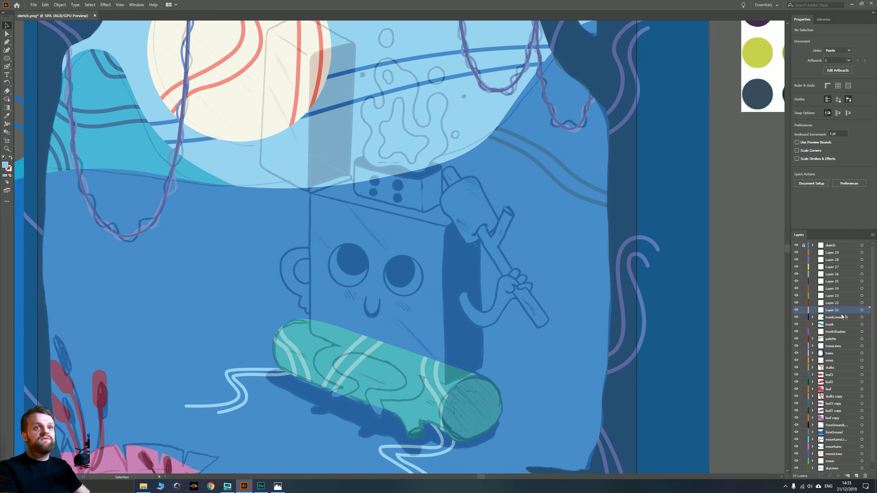
pyautogui.click(837, 333)
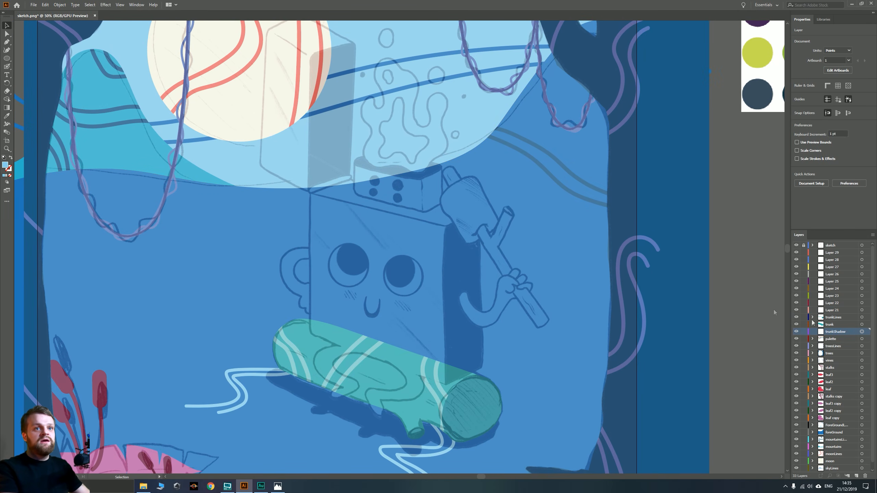
pyautogui.press('p')
pyautogui.scroll(2, 296, 359)
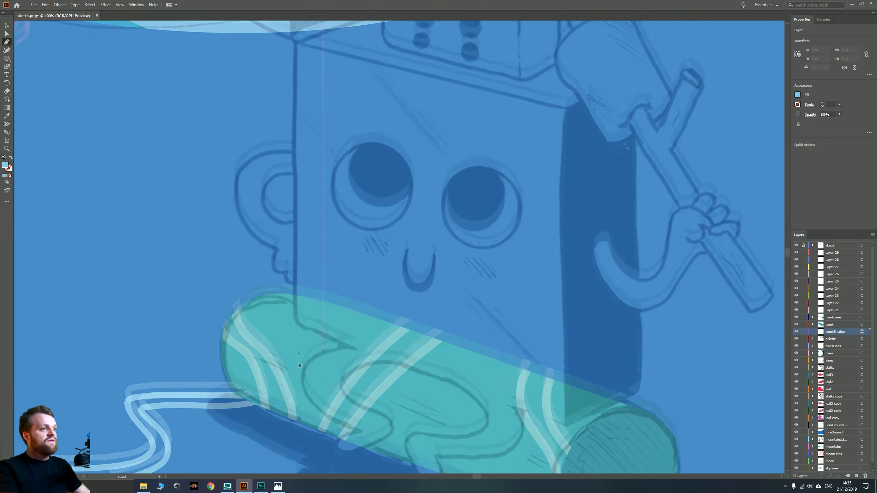
pyautogui.moveTo(300, 366); pyautogui.dragTo(234, 213)
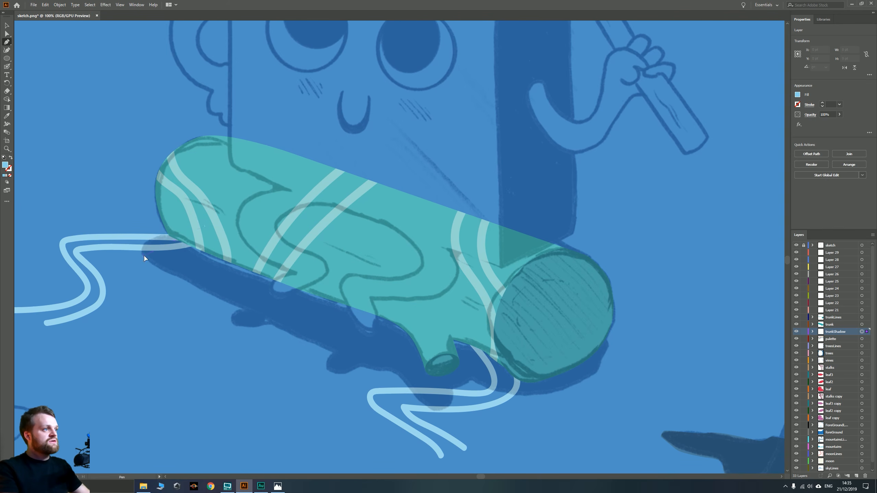
pyautogui.moveTo(144, 256); pyautogui.dragTo(163, 278)
pyautogui.click(241, 307)
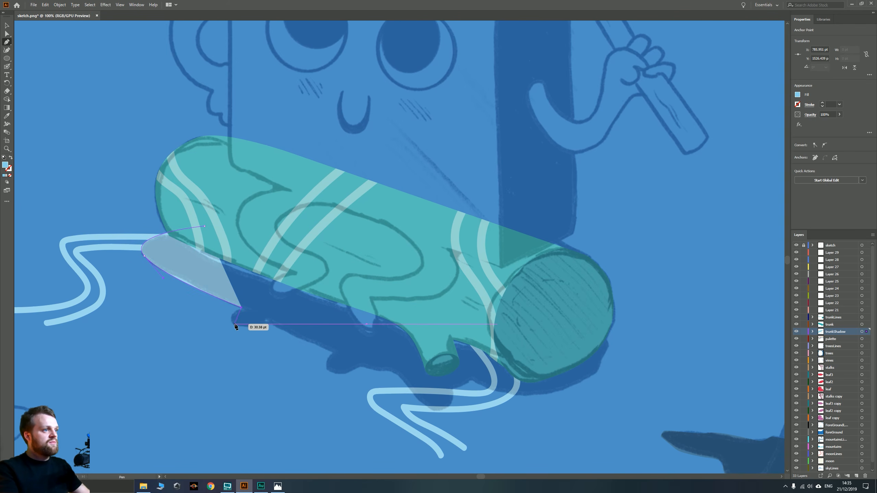
pyautogui.moveTo(237, 326); pyautogui.dragTo(254, 335)
pyautogui.click(272, 324)
pyautogui.click(331, 351)
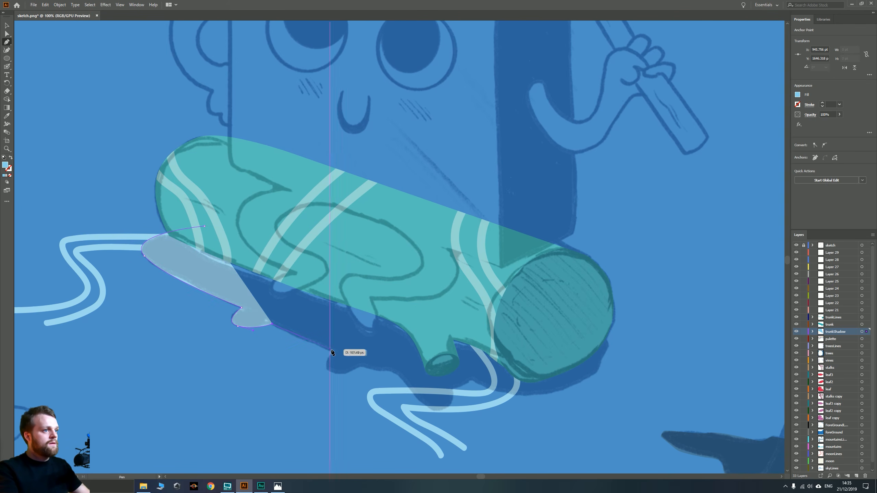
# Continue the shadow outline around the second bump and the branch stub, up around the log's right end and behind the log
pyautogui.moveTo(350, 372); pyautogui.dragTo(447, 407)
pyautogui.click(360, 365)
pyautogui.click(450, 389)
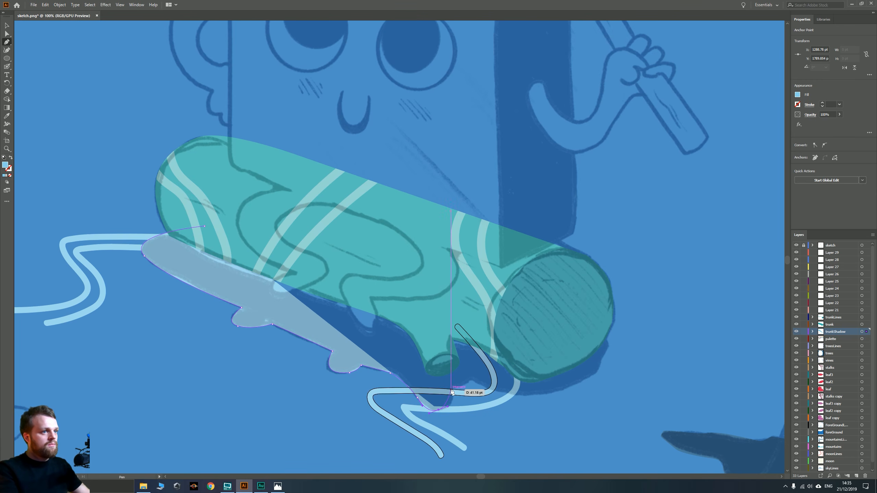
pyautogui.click(470, 381)
pyautogui.moveTo(537, 396); pyautogui.dragTo(555, 396)
pyautogui.moveTo(597, 369); pyautogui.dragTo(607, 342)
pyautogui.click(581, 307)
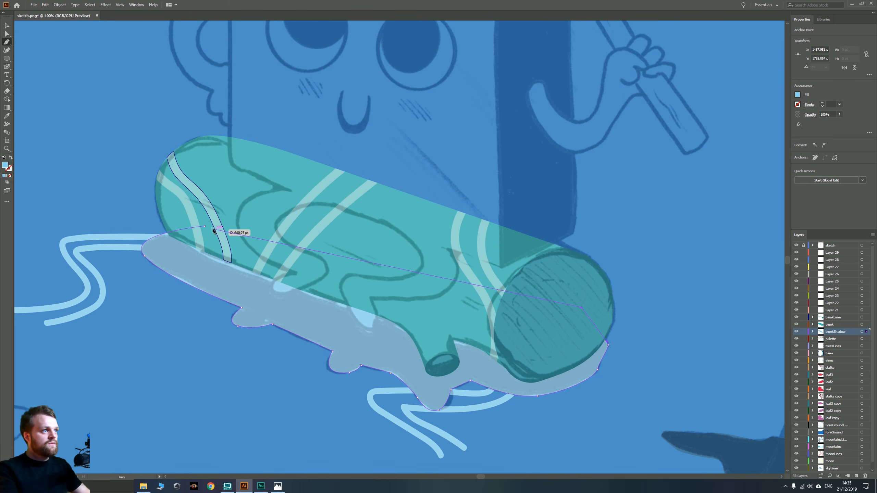
# Fill the log's shadow shape with the dark navy palette swatch
pyautogui.hotkey('ctrl', '-')
pyautogui.hotkey('ctrl', '-')
pyautogui.hotkey('ctrl', '-')
pyautogui.hotkey('ctrl', '-')
pyautogui.hotkey('ctrl', '-')
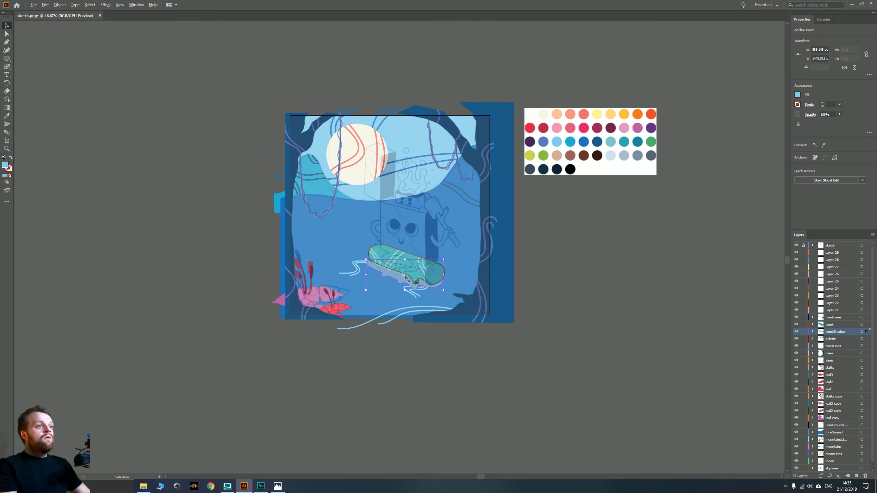
pyautogui.moveTo(556, 221); pyautogui.dragTo(476, 262)
pyautogui.press('i')
pyautogui.click(479, 210)
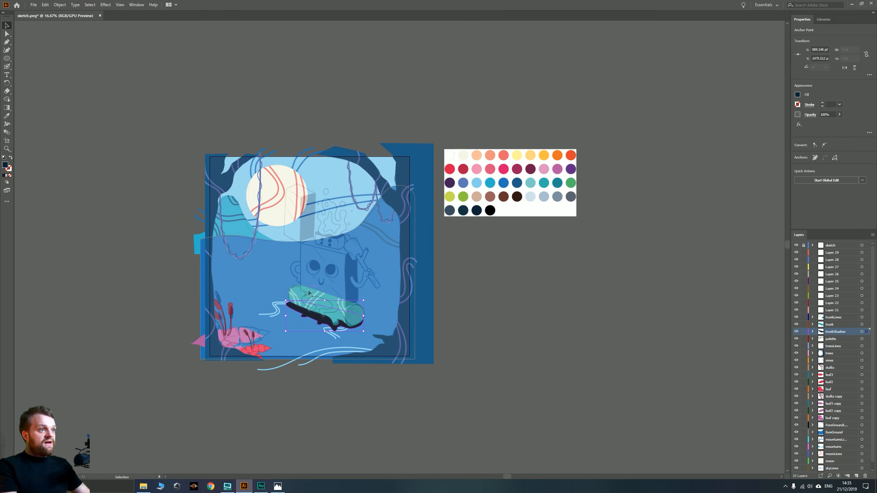
# Set the log shadow's opacity to 30% and deselect it
pyautogui.press('v')
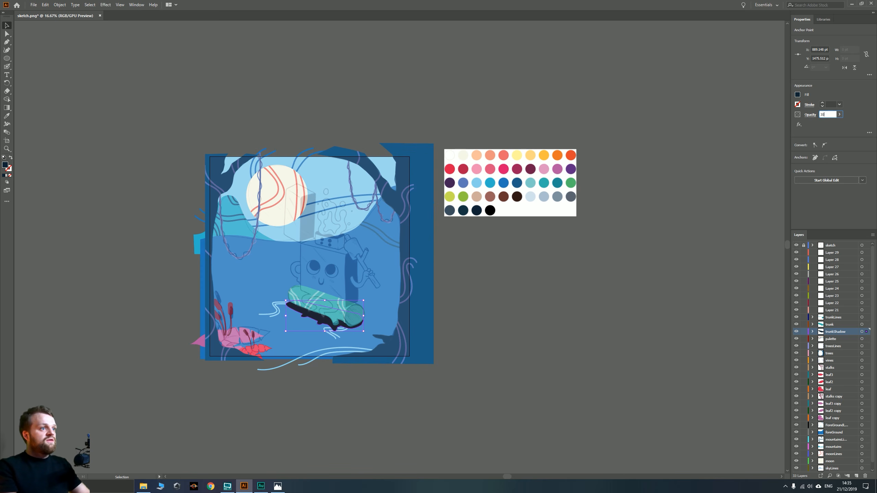
pyautogui.press('Return')
pyautogui.scroll(2, 299, 330)
pyautogui.moveTo(299, 331); pyautogui.dragTo(322, 452)
pyautogui.scroll(1, 317, 439)
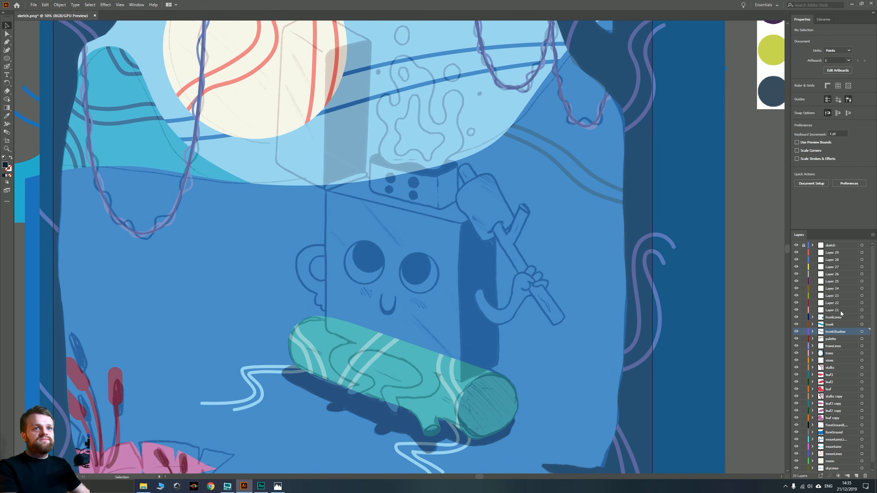
# Rename Layer 21 as body
pyautogui.click(829, 310)
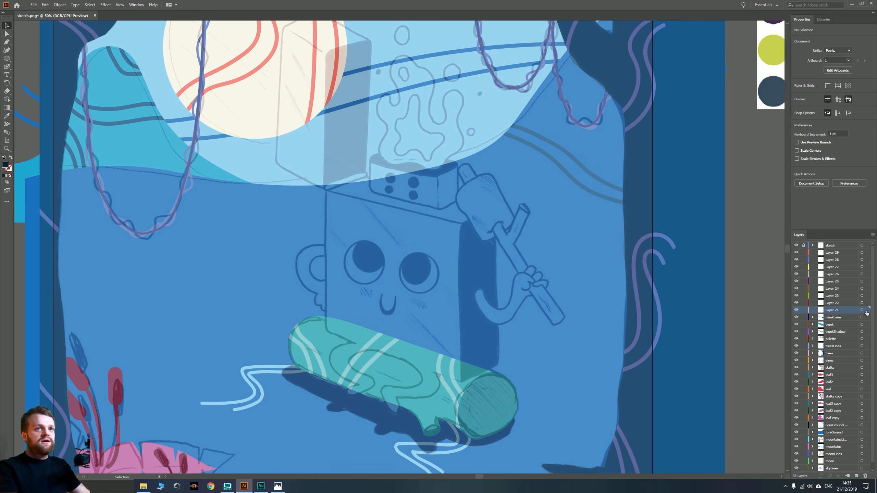
pyautogui.moveTo(396, 297); pyautogui.dragTo(353, 286)
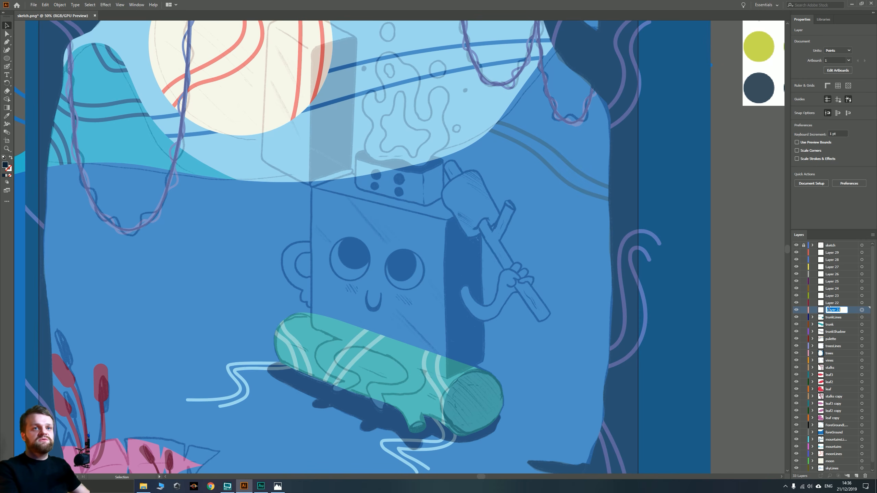
pyautogui.press('Return')
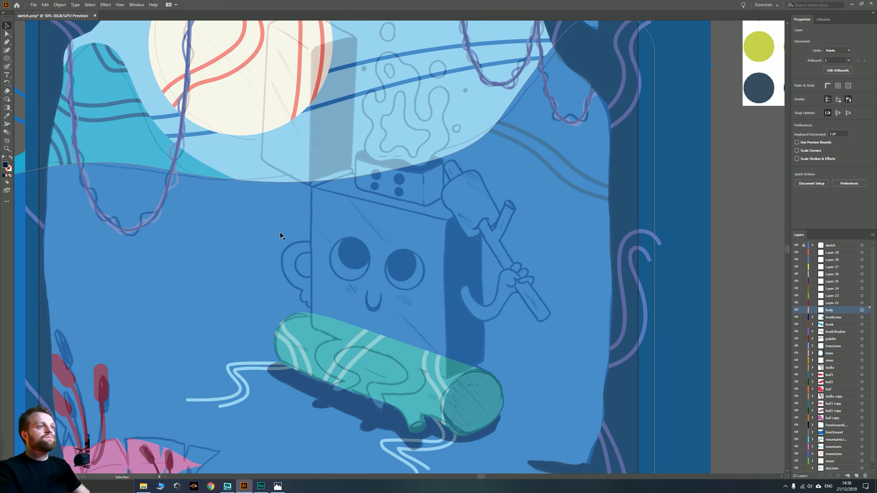
# Draw a rectangle about 465 by 664 pt over the front face of the sketched box character
pyautogui.moveTo(273, 236); pyautogui.dragTo(183, 145)
pyautogui.click(747, 200)
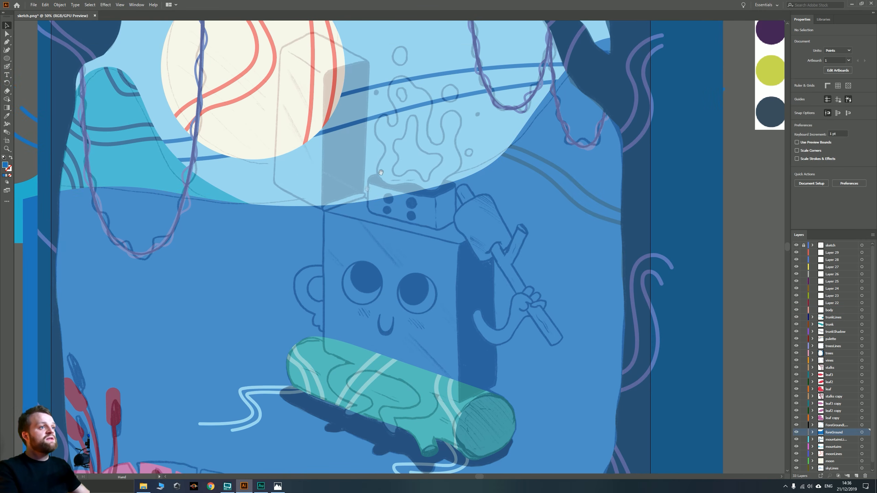
pyautogui.moveTo(6, 58); pyautogui.dragTo(36, 68)
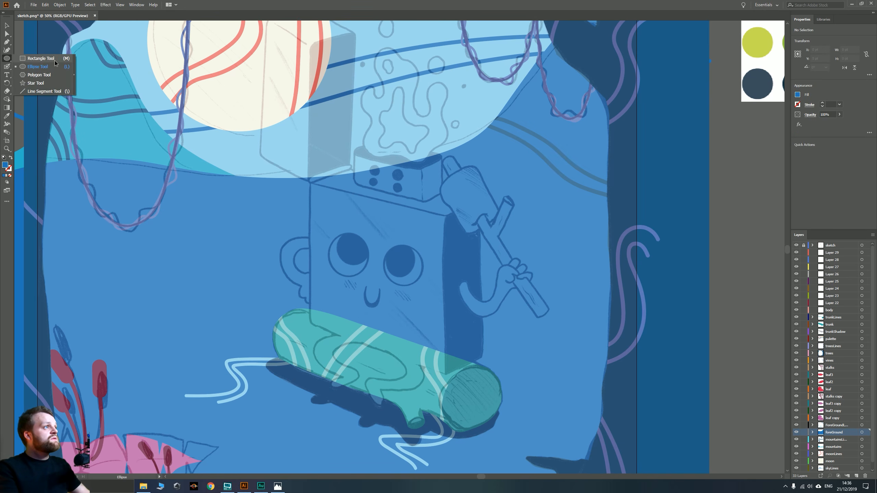
pyautogui.click(36, 68)
pyautogui.moveTo(311, 183); pyautogui.dragTo(447, 374)
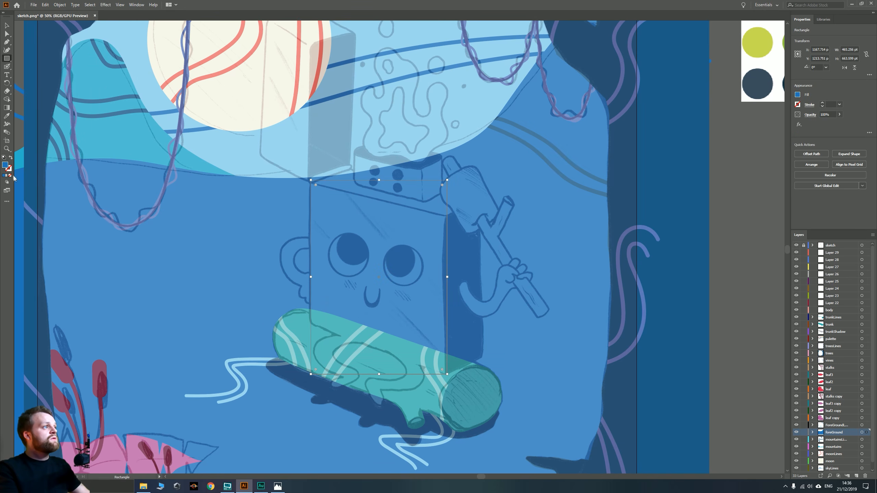
# Fill the new rectangle with the light peach palette swatch
pyautogui.click(8, 33)
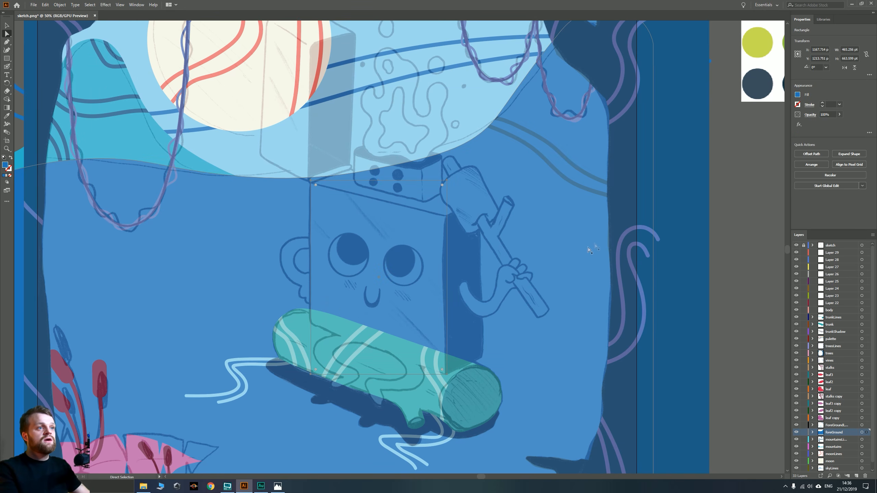
pyautogui.moveTo(630, 113); pyautogui.dragTo(315, 346)
pyautogui.press('i')
pyautogui.click(525, 149)
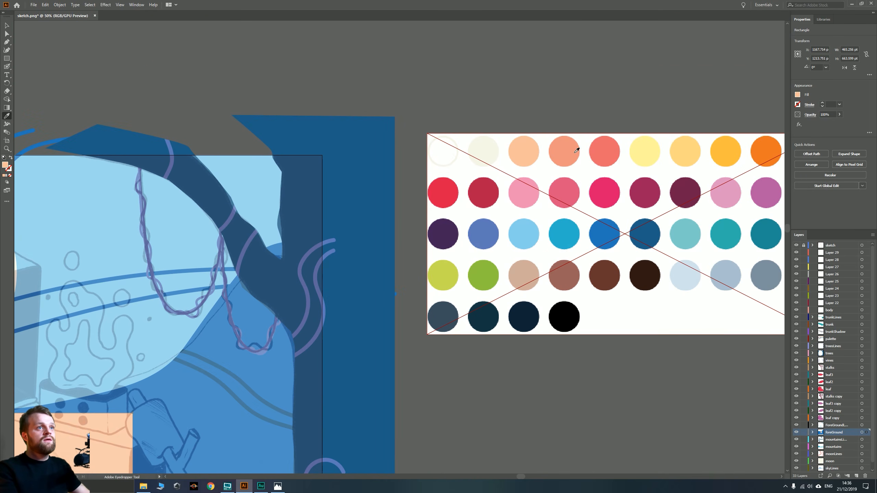
pyautogui.moveTo(353, 258); pyautogui.dragTo(694, 27)
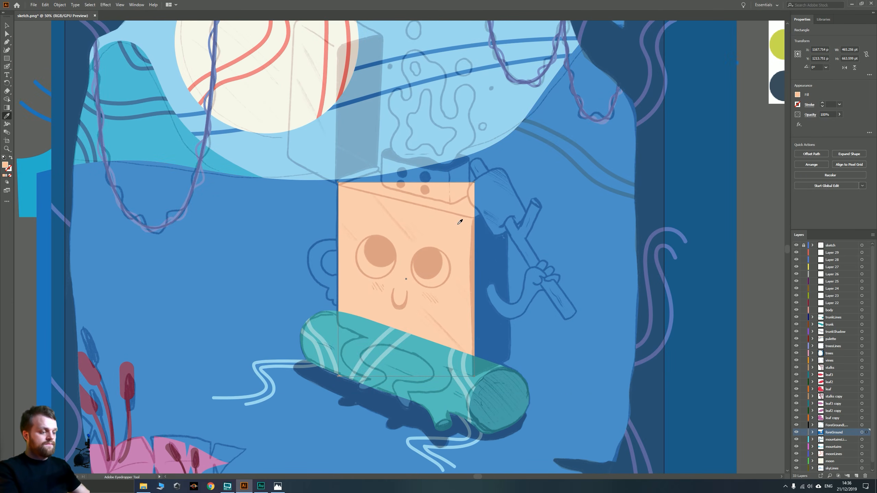
# Lower the rectangle's upper-right corner and raise its lower-left corner to match the slanted front face in the sketch
pyautogui.press('a')
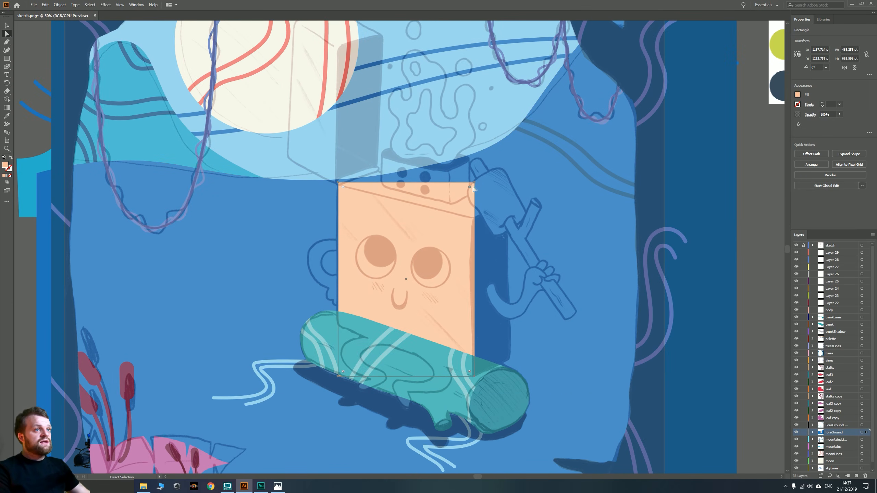
pyautogui.moveTo(473, 187); pyautogui.dragTo(473, 190)
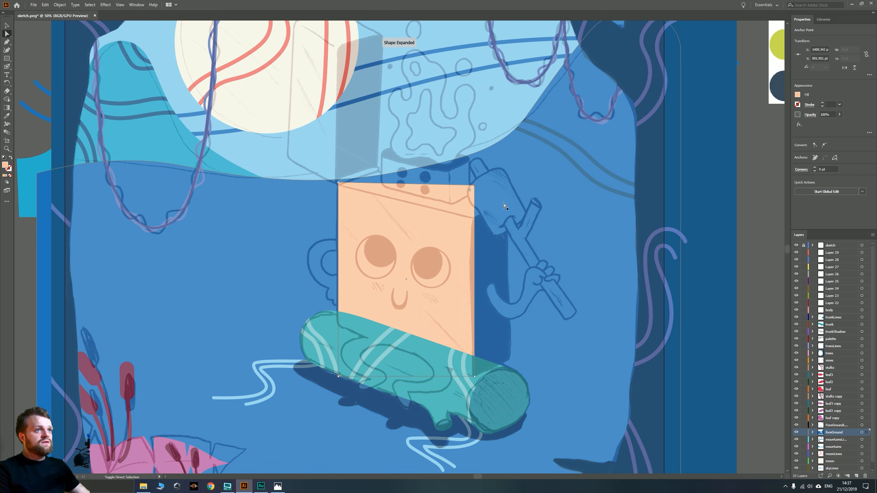
pyautogui.press('Down')
pyautogui.press('Down')
pyautogui.press('Down')
pyautogui.press('Down')
pyautogui.press('Down')
pyautogui.press('Down')
pyautogui.press('Down')
pyautogui.press('Down')
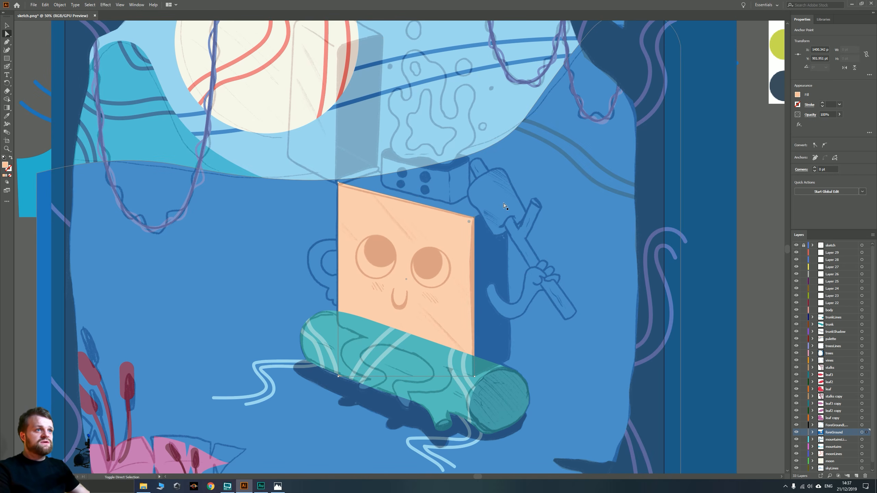
pyautogui.moveTo(338, 376); pyautogui.dragTo(339, 325)
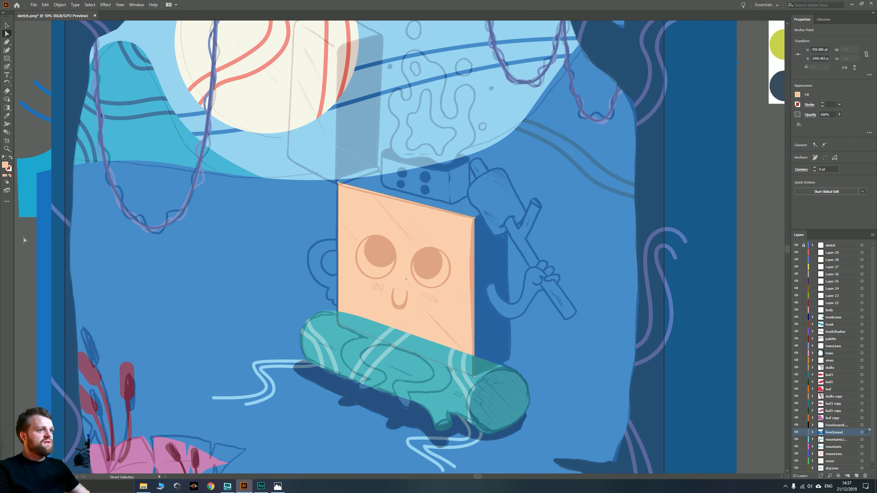
# Move the peach front shape onto the body layer, keeping it in the same place
pyautogui.click(39, 50)
pyautogui.click(6, 26)
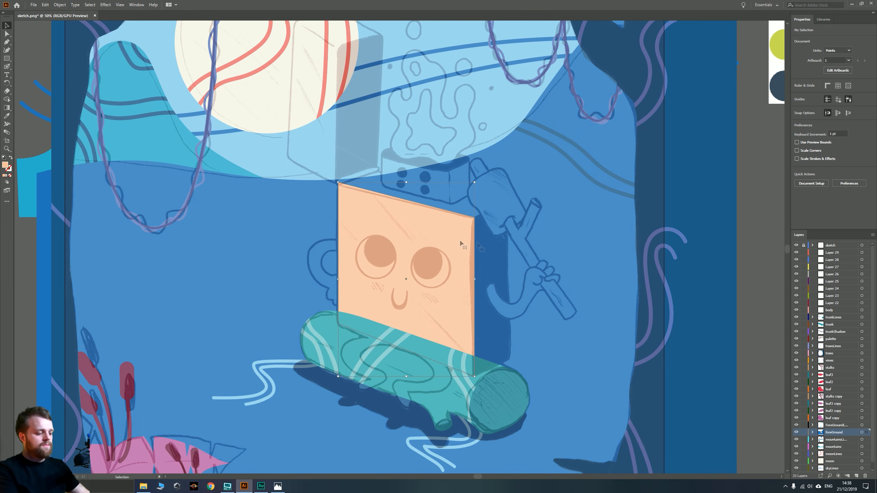
pyautogui.hotkey('ctrl', 'x')
pyautogui.click(834, 311)
pyautogui.hotkey('ctrl', 'f')
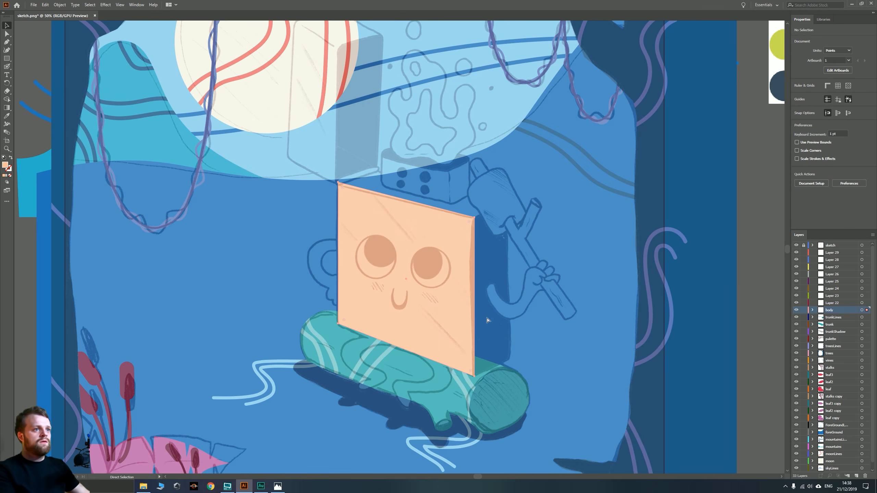
# Hide the sketch layer and examine how the peach shape sits in the whole illustration
pyautogui.click(758, 273)
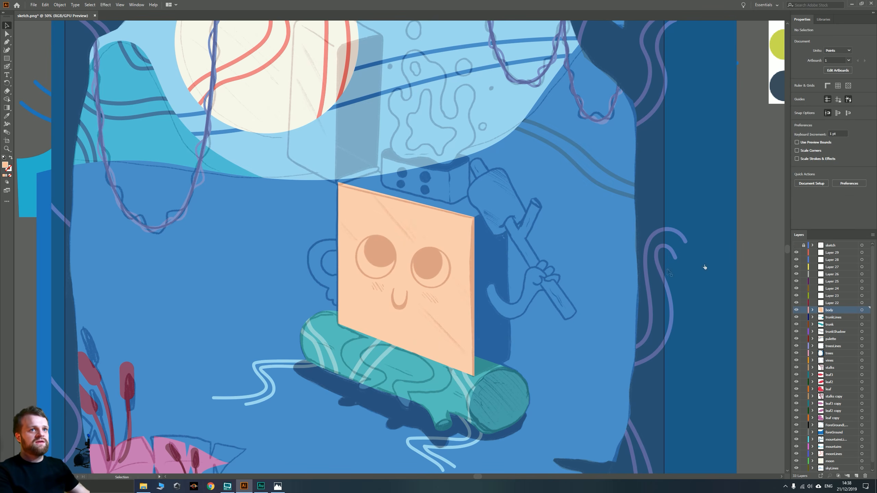
pyautogui.scroll(-2, 444, 286)
pyautogui.moveTo(405, 290)
pyautogui.mouseDown()
pyautogui.moveTo(353, 311)
pyautogui.moveTo(347, 340)
pyautogui.mouseUp()
pyautogui.scroll(1, 328, 311)
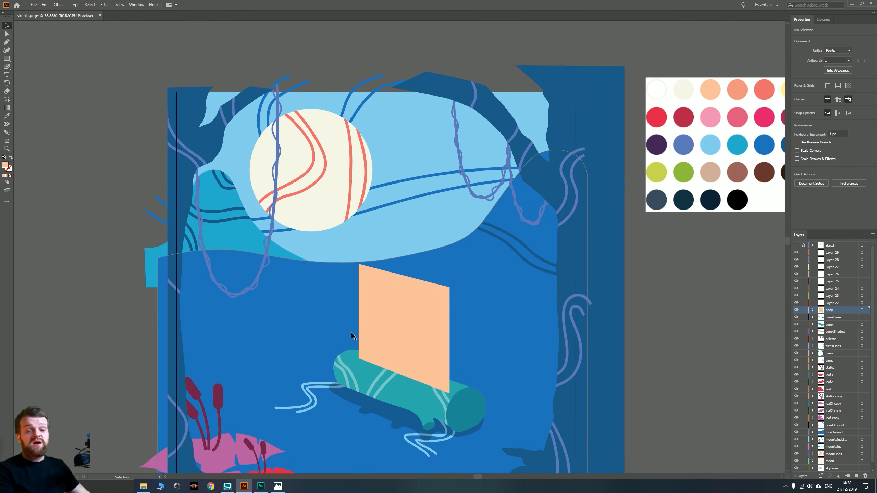
pyautogui.moveTo(345, 346); pyautogui.dragTo(319, 305)
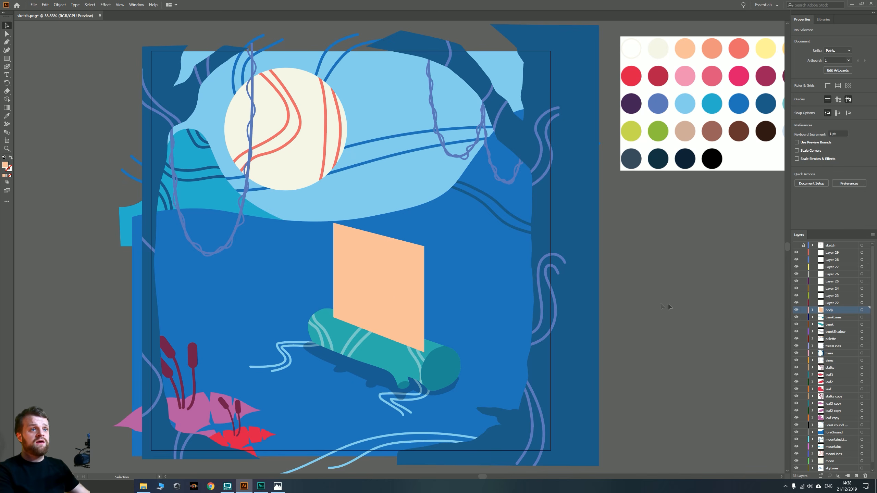
# Delete the peach front shape and show the sketch layer again
pyautogui.click(395, 296)
pyautogui.press('Delete')
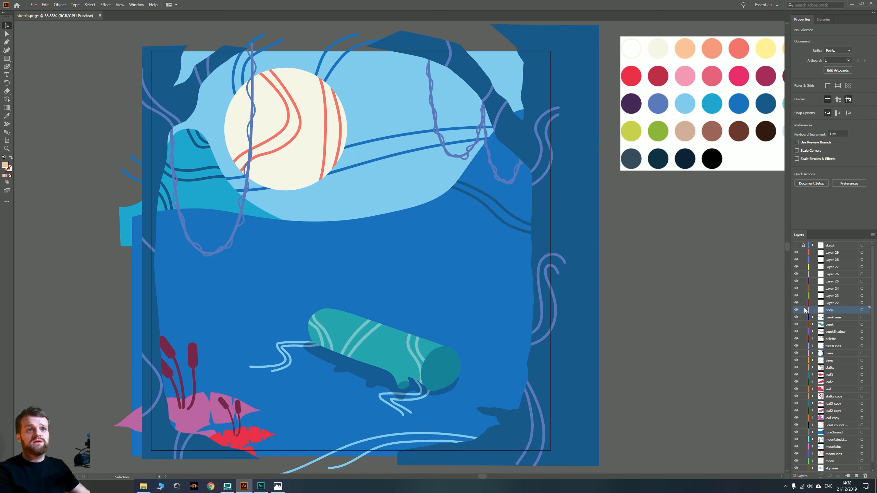
pyautogui.click(795, 245)
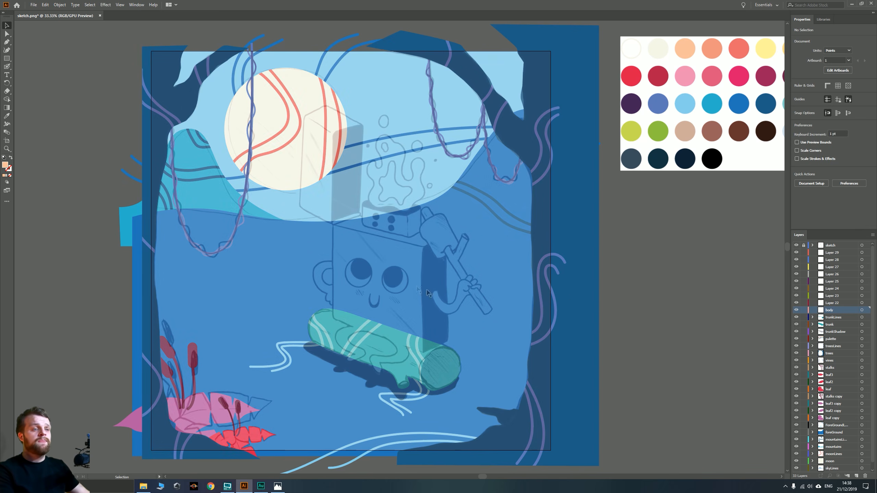
# On the body layer, trace the box outline with the Pen tool from its top back corner down the left side and along the bottom
pyautogui.scroll(2, 404, 266)
pyautogui.moveTo(403, 268); pyautogui.dragTo(437, 225)
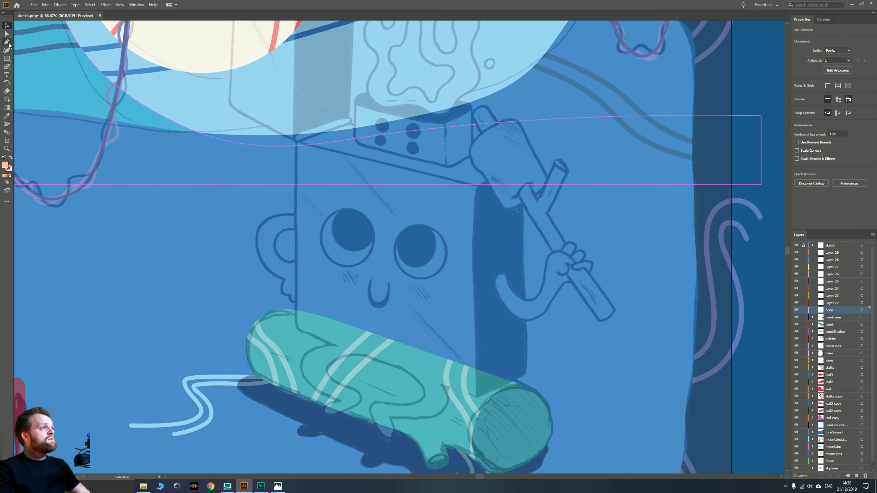
pyautogui.click(8, 43)
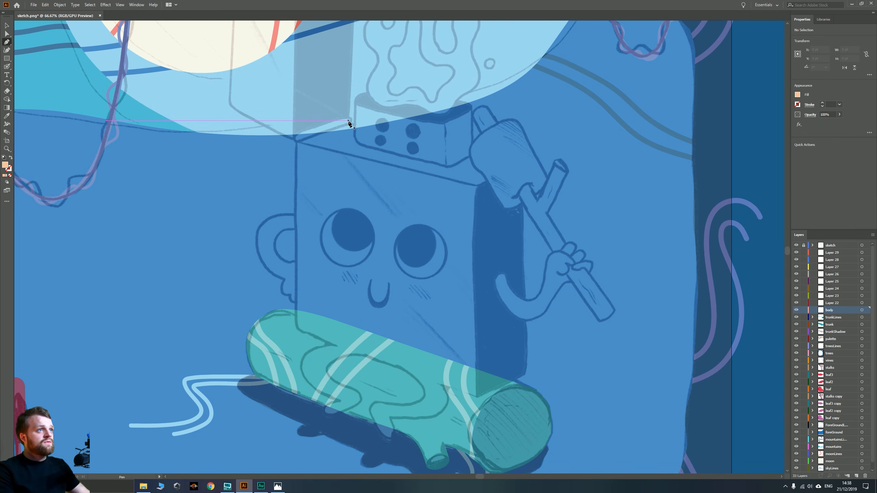
pyautogui.click(296, 141)
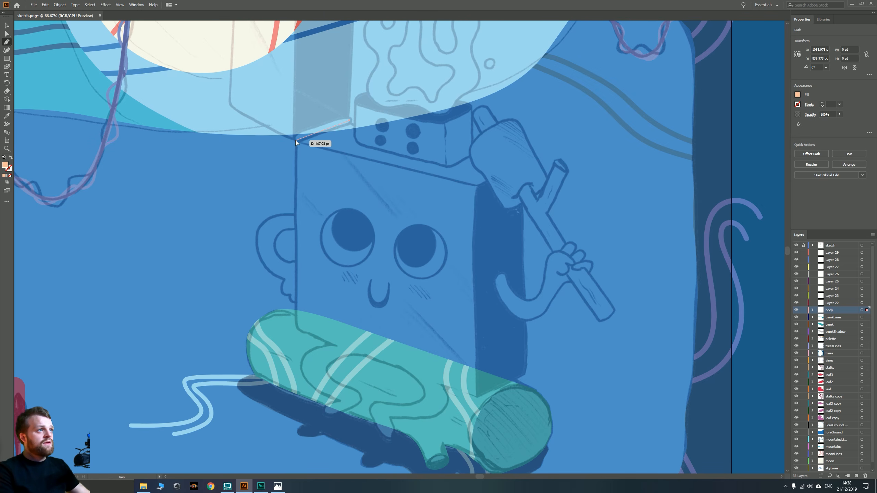
pyautogui.click(296, 303)
pyautogui.moveTo(296, 303); pyautogui.dragTo(305, 336)
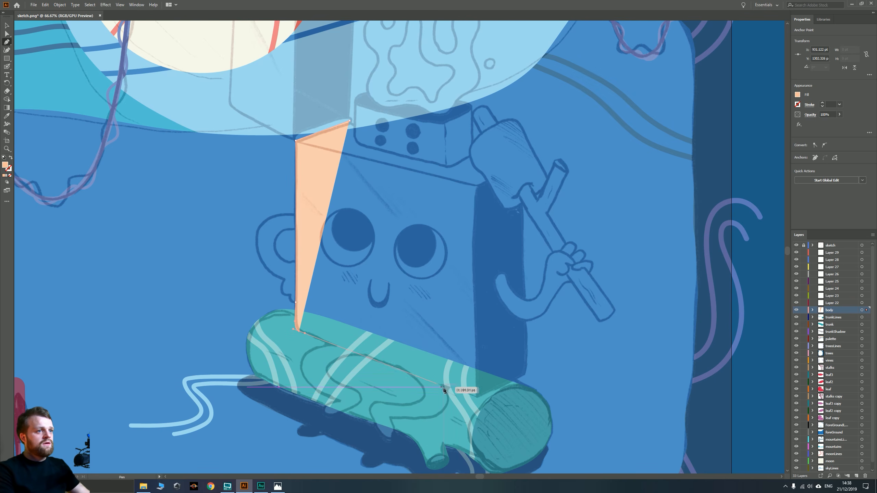
pyautogui.click(476, 400)
pyautogui.scroll(5, 476, 400)
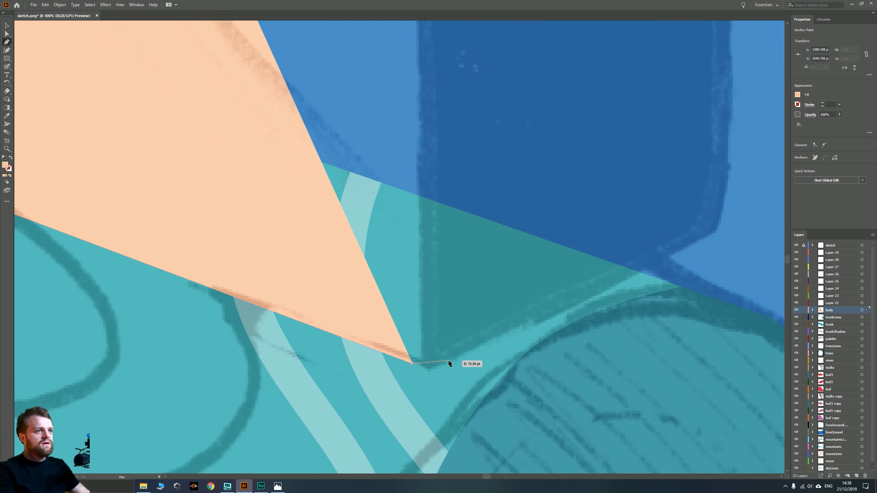
pyautogui.click(715, 231)
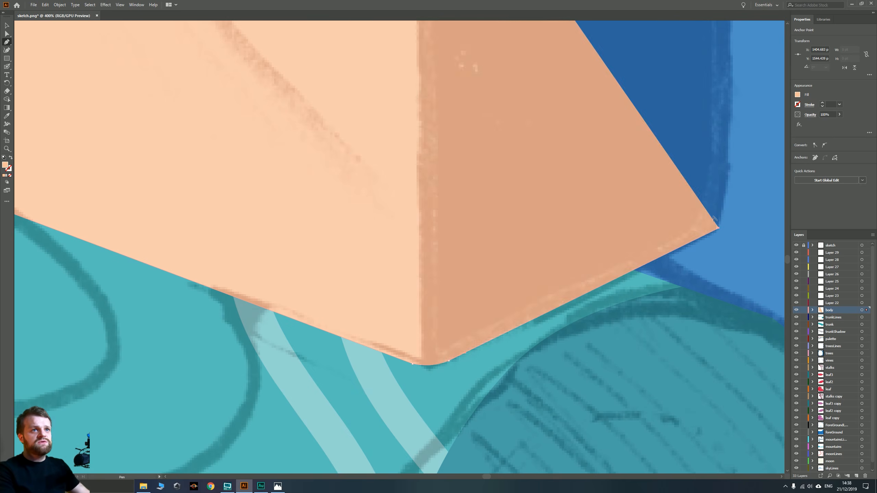
# Continue the body outline up the right side, round the upper-right corner, close it at the top back corner and deselect it
pyautogui.scroll(-2, 546, 332)
pyautogui.moveTo(547, 332); pyautogui.dragTo(522, 360)
pyautogui.scroll(-2, 500, 316)
pyautogui.moveTo(500, 311); pyautogui.dragTo(513, 383)
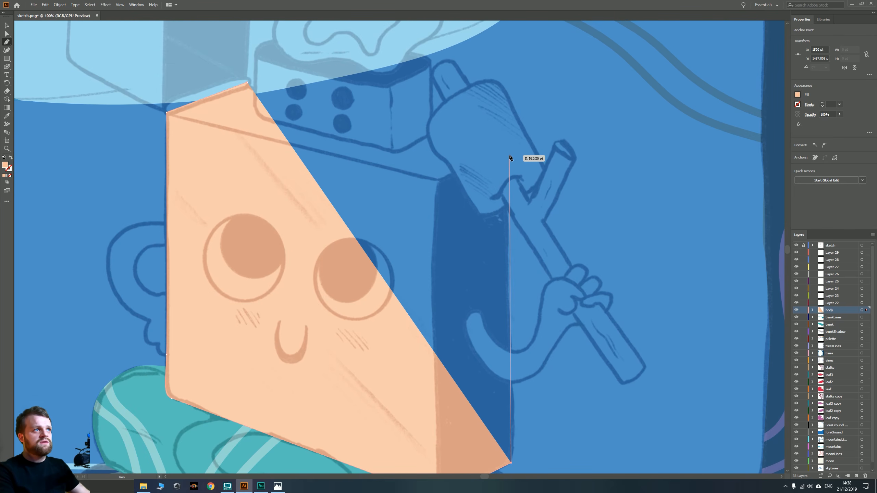
pyautogui.click(508, 142)
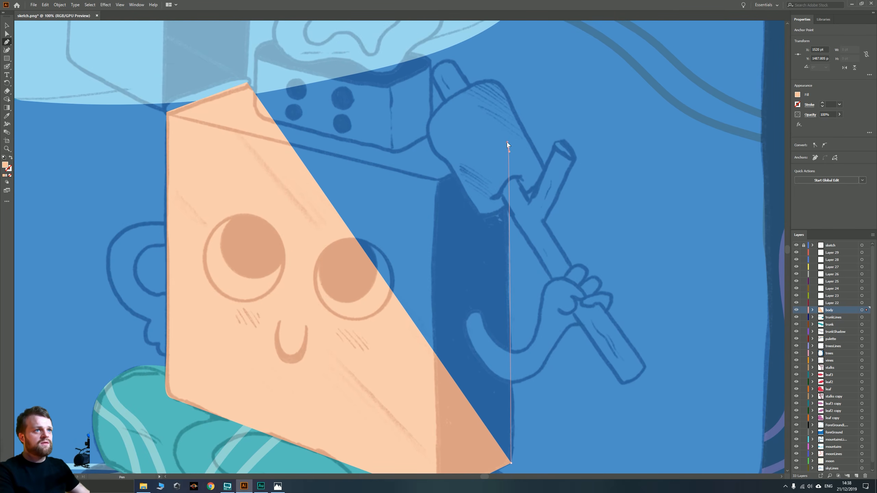
pyautogui.moveTo(503, 144); pyautogui.dragTo(503, 145)
pyautogui.scroll(2, 500, 147)
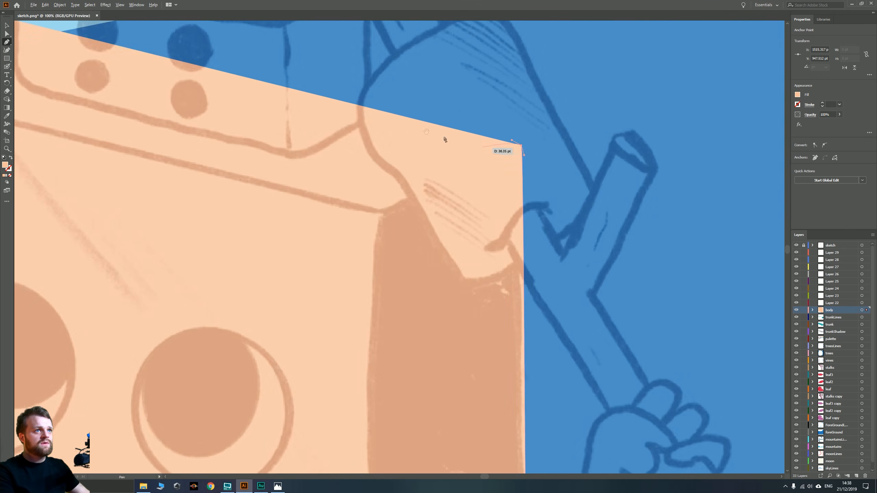
pyautogui.moveTo(310, 108); pyautogui.dragTo(537, 299)
pyautogui.click(225, 209)
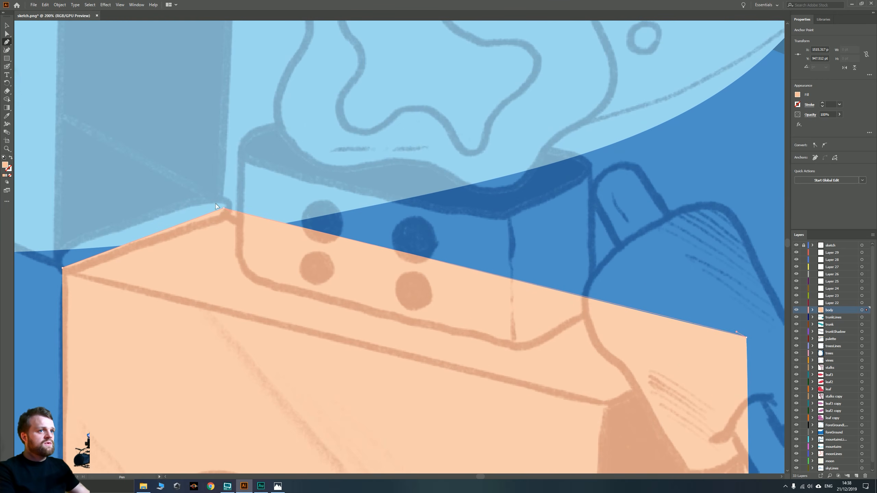
pyautogui.moveTo(104, 180); pyautogui.dragTo(84, 176)
pyautogui.scroll(-3, 461, 280)
pyautogui.moveTo(445, 340); pyautogui.dragTo(337, 211)
pyautogui.scroll(-1, 337, 211)
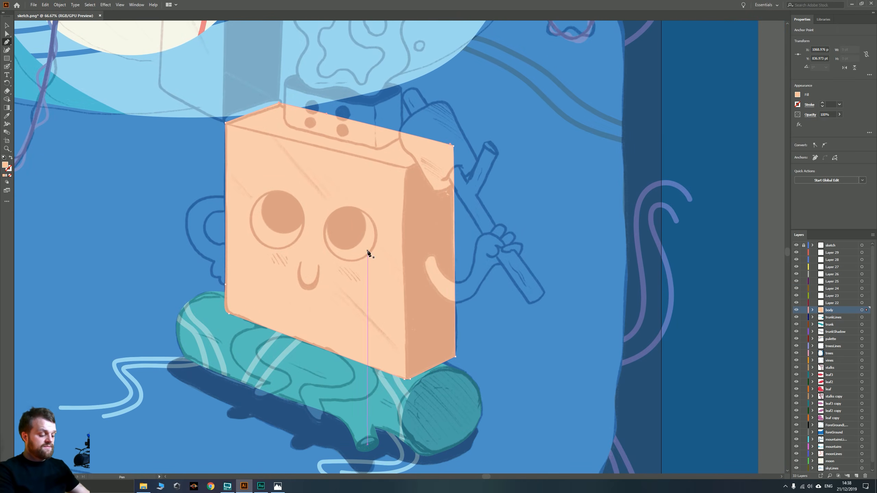
pyautogui.press('v')
pyautogui.click(776, 198)
pyautogui.scroll(-1, 393, 265)
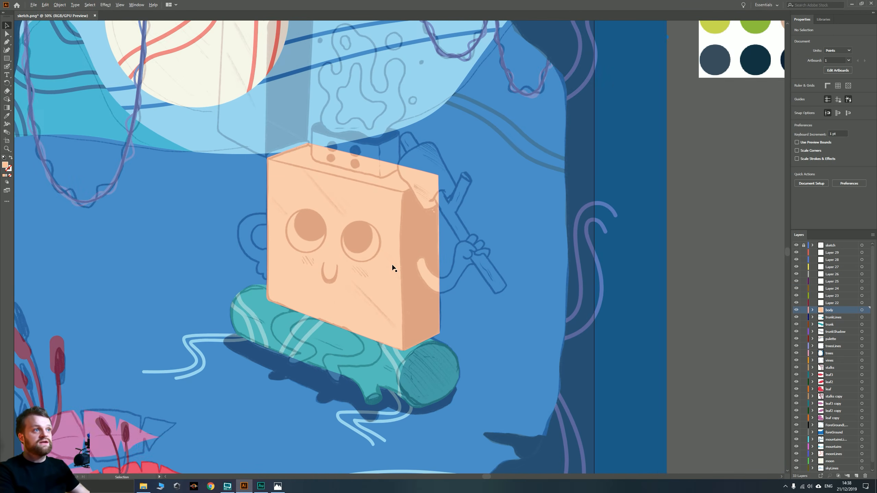
# Rename Layer 22 as bodyRight
pyautogui.moveTo(339, 253); pyautogui.dragTo(417, 305)
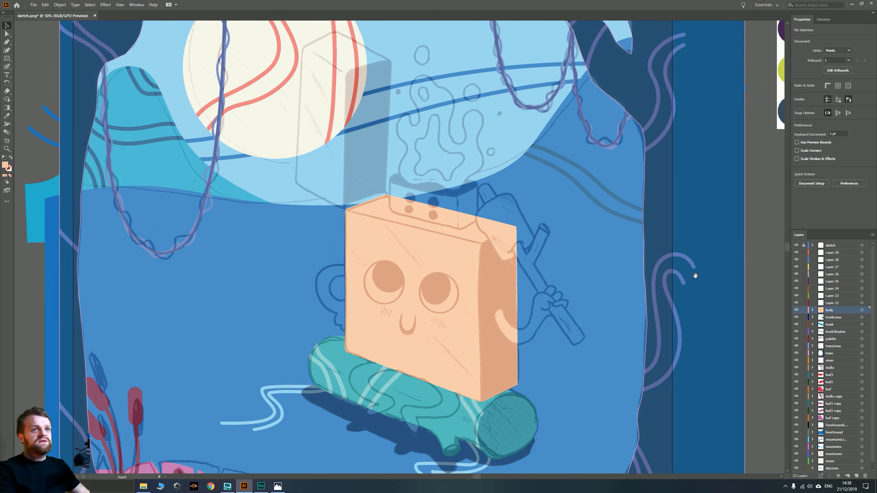
pyautogui.moveTo(694, 277); pyautogui.dragTo(558, 225)
pyautogui.doubleClick(834, 302)
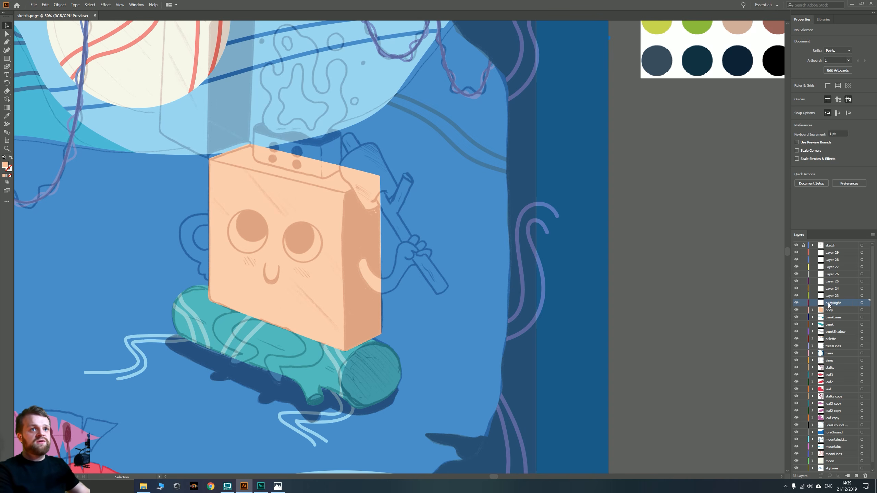
pyautogui.scroll(1, 348, 263)
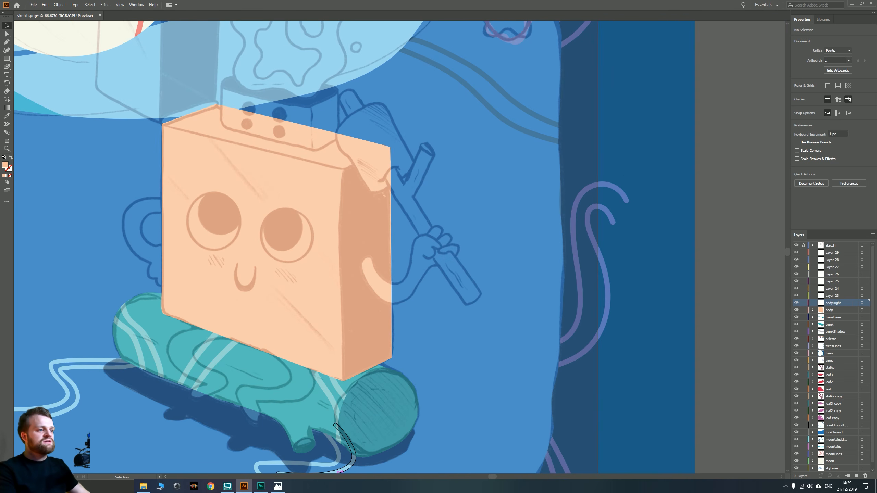
# Bring up the reference picture Complete_Motion_Design.png in Photos and move its window off the canvas to the second screen
pyautogui.click(277, 486)
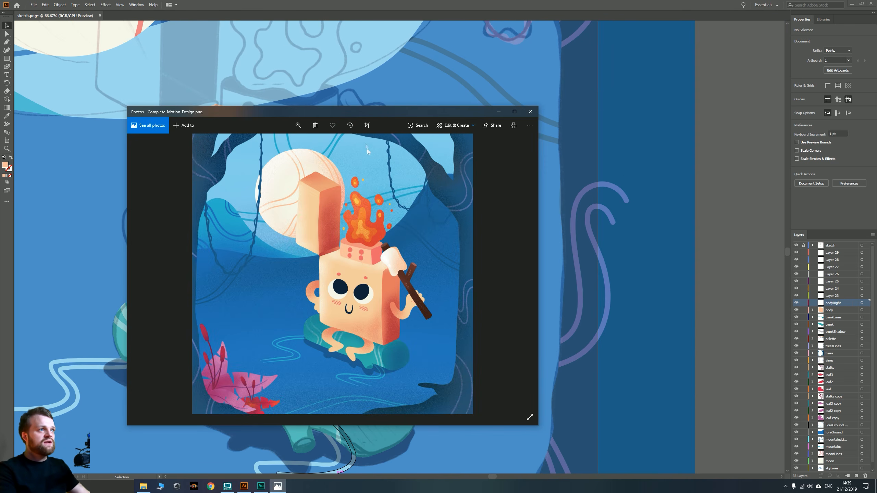
pyautogui.moveTo(360, 112); pyautogui.dragTo(876, 331)
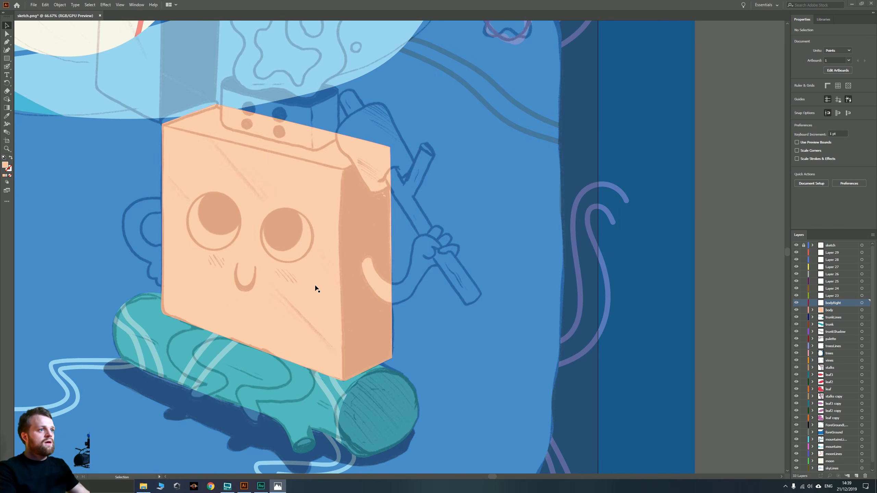
# On the bodyRight layer, start a Pen path from the box's front top corner to its back right corner, bulging outward past the right edge
pyautogui.moveTo(319, 242); pyautogui.dragTo(372, 282)
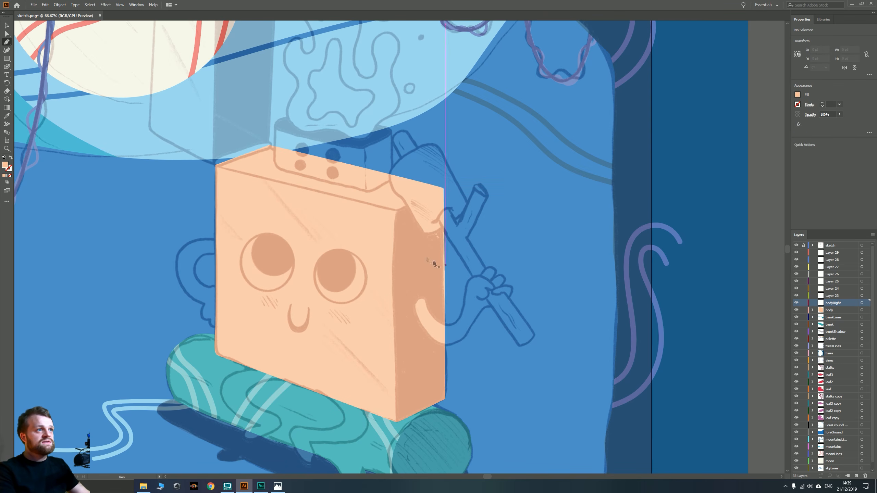
pyautogui.click(396, 211)
pyautogui.scroll(4, 441, 216)
pyautogui.moveTo(412, 212); pyautogui.dragTo(442, 329)
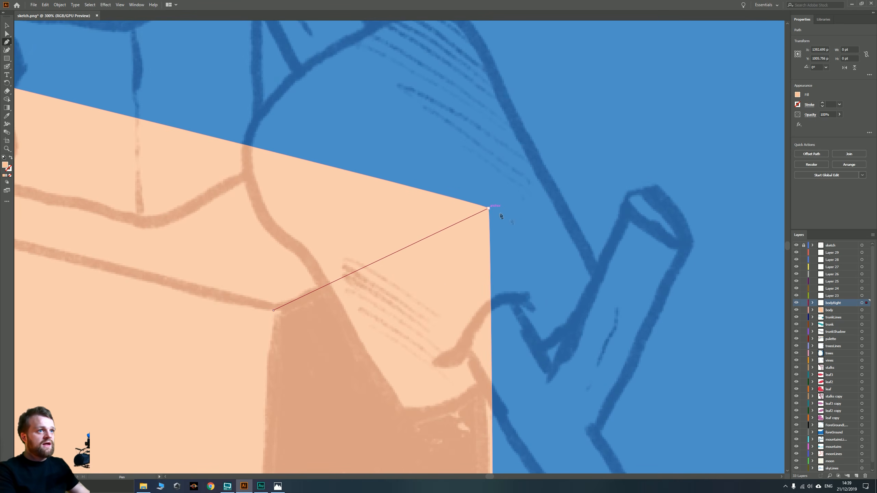
pyautogui.click(488, 208)
pyautogui.scroll(-3, 563, 246)
pyautogui.moveTo(566, 319); pyautogui.dragTo(434, 236)
pyautogui.moveTo(485, 280); pyautogui.dragTo(496, 331)
pyautogui.moveTo(442, 444); pyautogui.dragTo(441, 305)
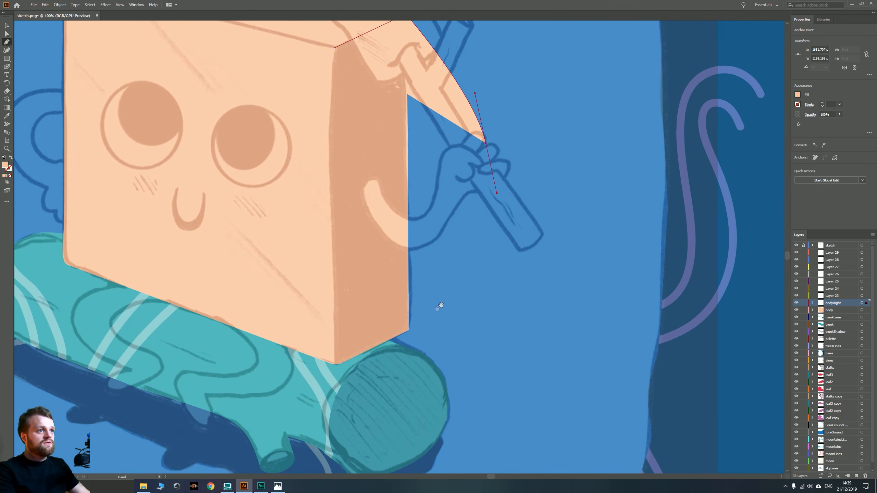
# Continue the side-face path below the box's lower right corner to the bottom front corner and close it at the front top corner
pyautogui.click(430, 359)
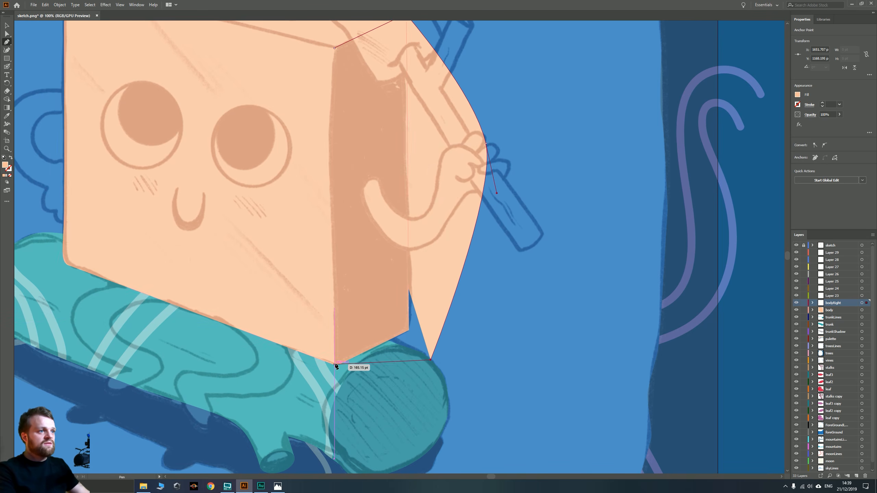
pyautogui.moveTo(335, 365); pyautogui.dragTo(333, 343)
pyautogui.scroll(4, 336, 232)
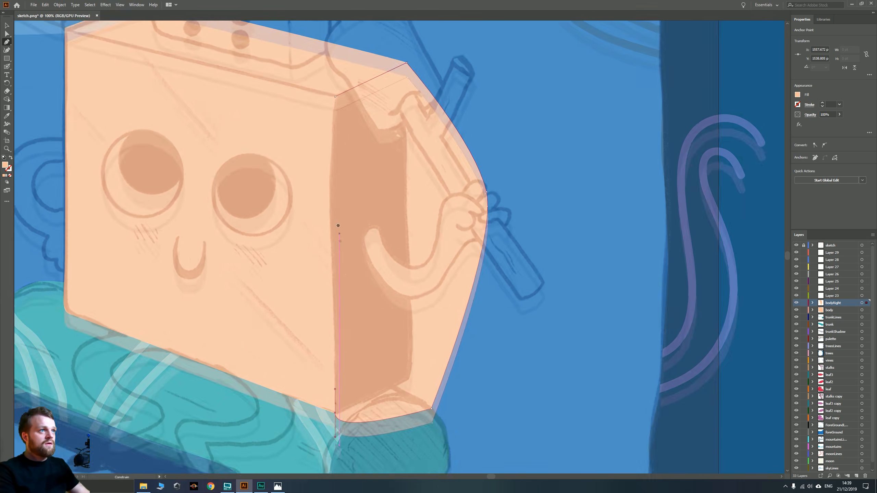
pyautogui.moveTo(342, 165); pyautogui.dragTo(338, 147)
pyautogui.press('v')
# Fill the oversized side shape with the coral colour sampled from the palette and deselect it
pyautogui.scroll(-3, 458, 257)
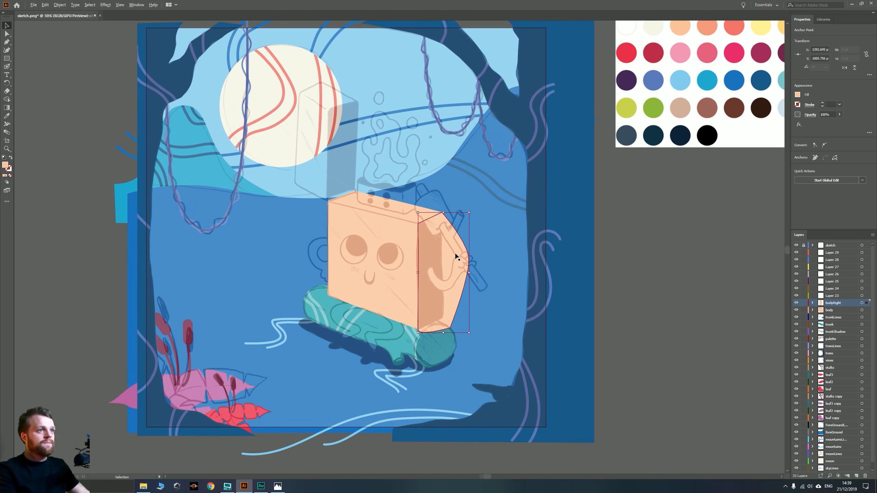
pyautogui.moveTo(458, 257); pyautogui.dragTo(324, 340)
pyautogui.moveTo(481, 300); pyautogui.dragTo(554, 249)
pyautogui.press('i')
pyautogui.click(590, 112)
pyautogui.press('v')
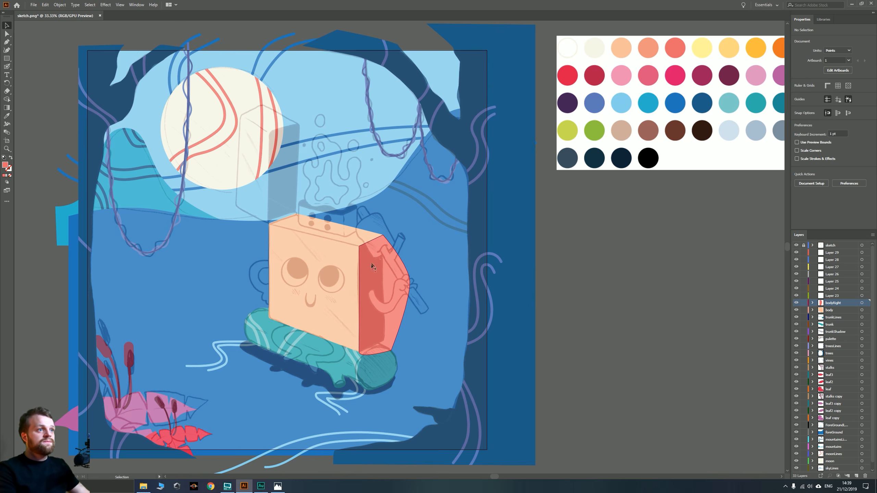
# Paste a copy of the peach body in front on the bodyRight layer and intersect it with the coral side shape
pyautogui.click(374, 272)
pyautogui.click(330, 263)
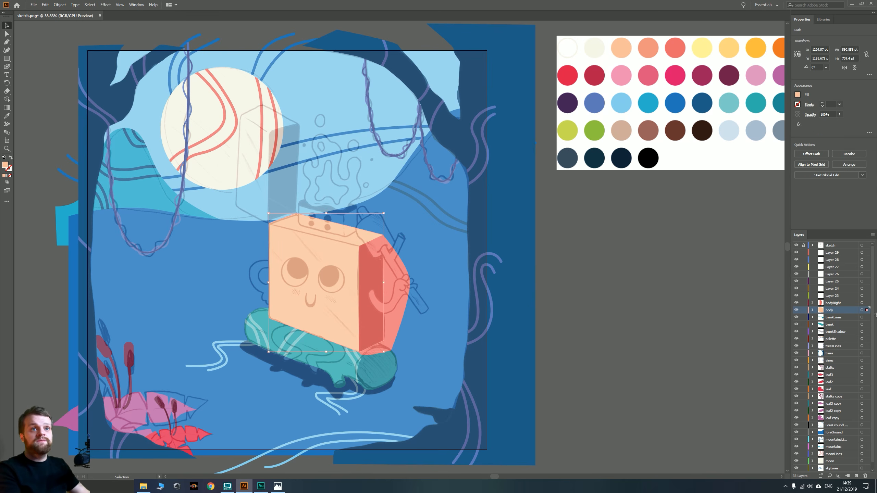
pyautogui.click(862, 303)
pyautogui.hotkey('ctrl', 'f')
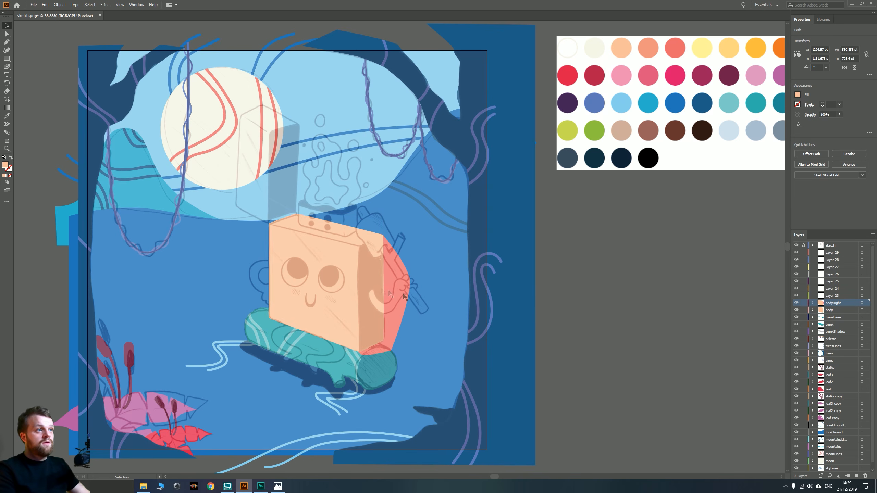
pyautogui.keyDown('shift'); pyautogui.click(377, 287); pyautogui.keyUp('shift')
pyautogui.keyDown('shift'); pyautogui.click(377, 286); pyautogui.keyUp('shift')
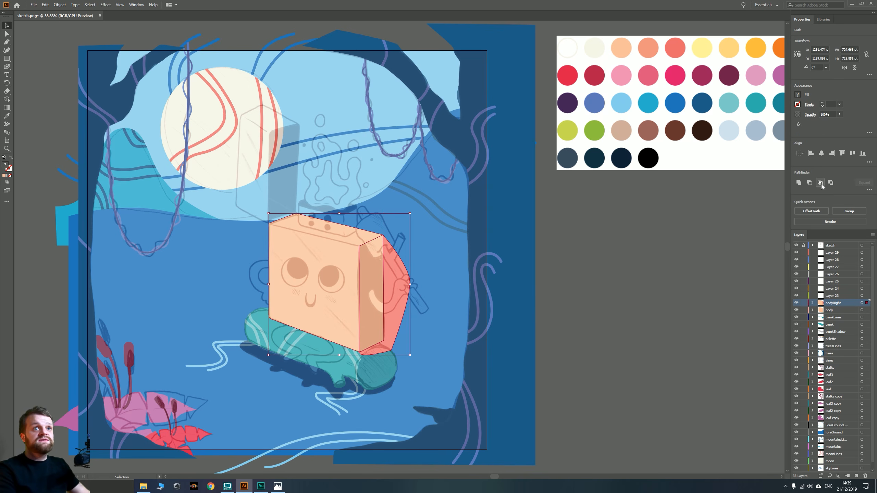
pyautogui.click(820, 183)
# Recolour the trimmed side face with the palette's coral and deselect it
pyautogui.scroll(1, 352, 303)
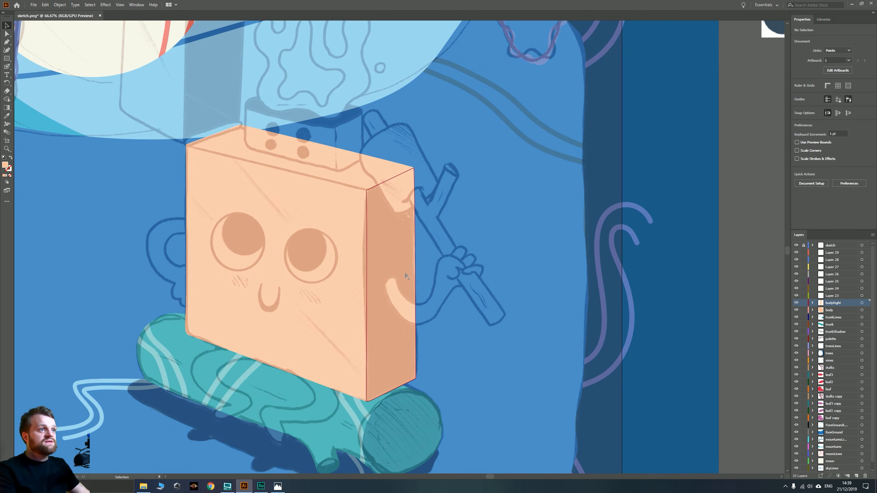
pyautogui.moveTo(702, 128); pyautogui.dragTo(408, 312)
pyautogui.moveTo(601, 135); pyautogui.dragTo(423, 280)
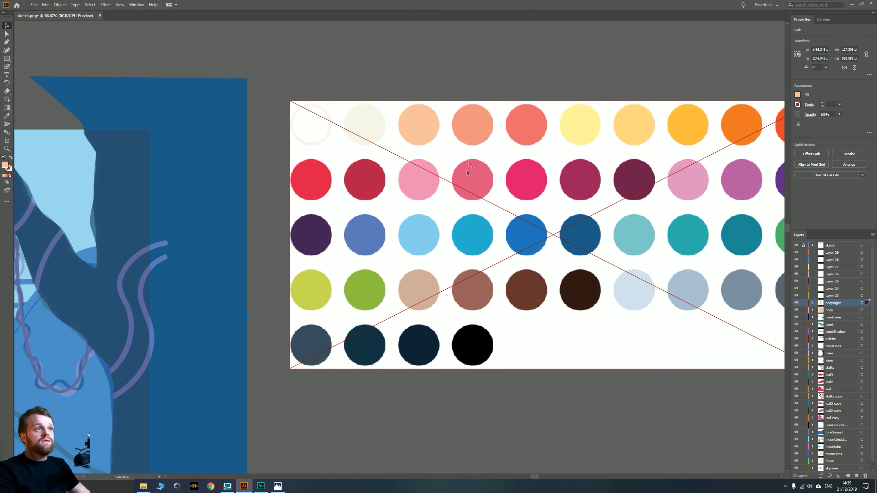
pyautogui.moveTo(211, 347); pyautogui.dragTo(500, 138)
pyautogui.moveTo(287, 314)
pyautogui.mouseDown()
pyautogui.moveTo(407, 249)
pyautogui.moveTo(473, 192)
pyautogui.mouseUp()
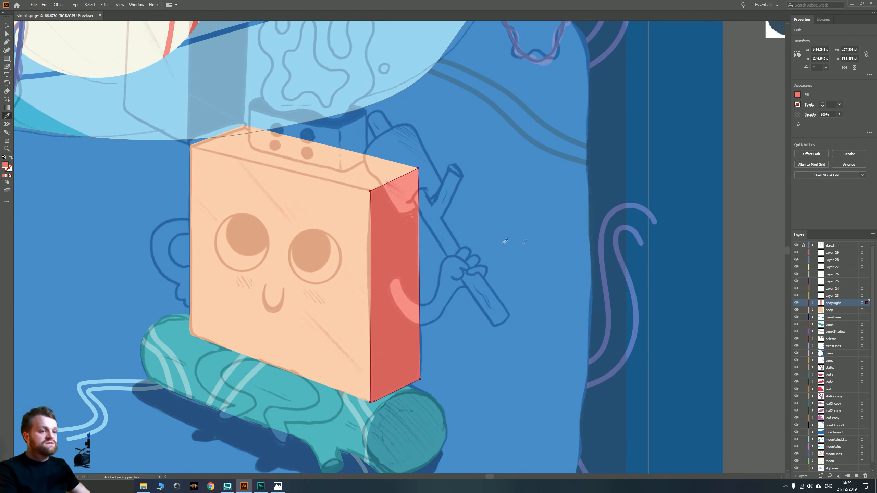
pyautogui.press('v')
pyautogui.click(772, 257)
# Rename Layer 23 as bodyTop
pyautogui.scroll(-1, 456, 256)
pyautogui.moveTo(378, 301); pyautogui.dragTo(420, 326)
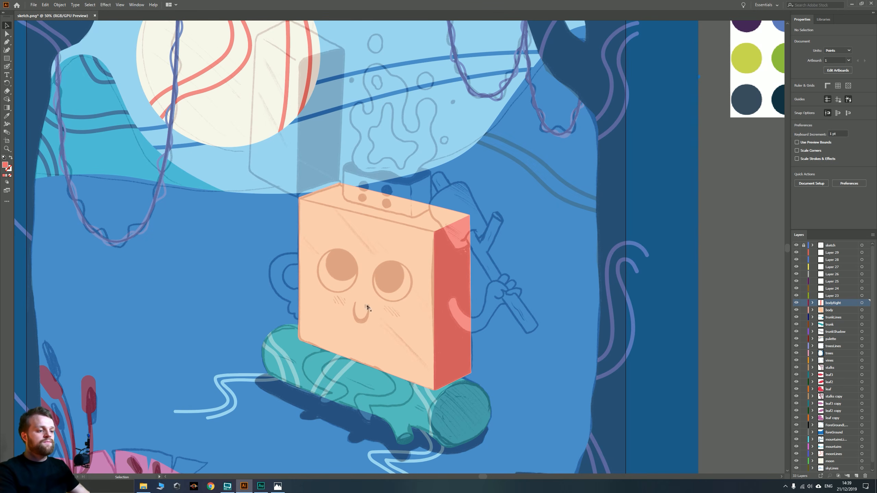
pyautogui.moveTo(396, 298); pyautogui.dragTo(348, 324)
pyautogui.scroll(2, 303, 240)
pyautogui.moveTo(299, 236); pyautogui.dragTo(313, 275)
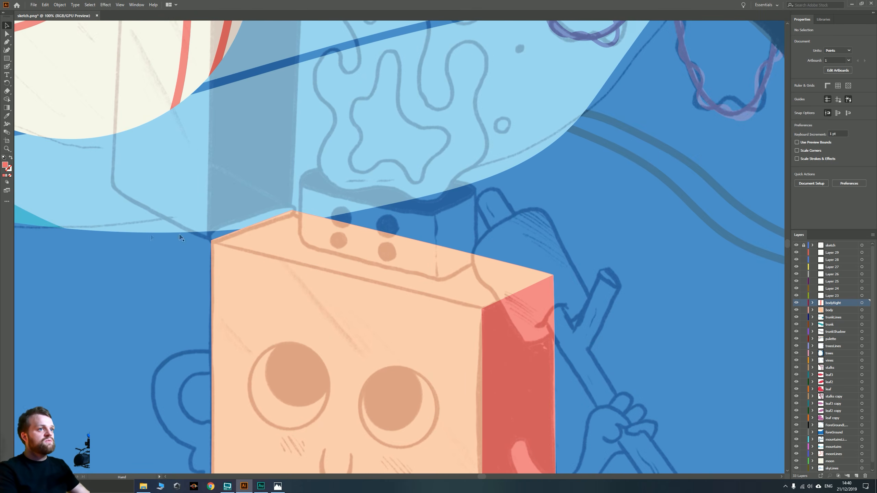
pyautogui.click(84, 279)
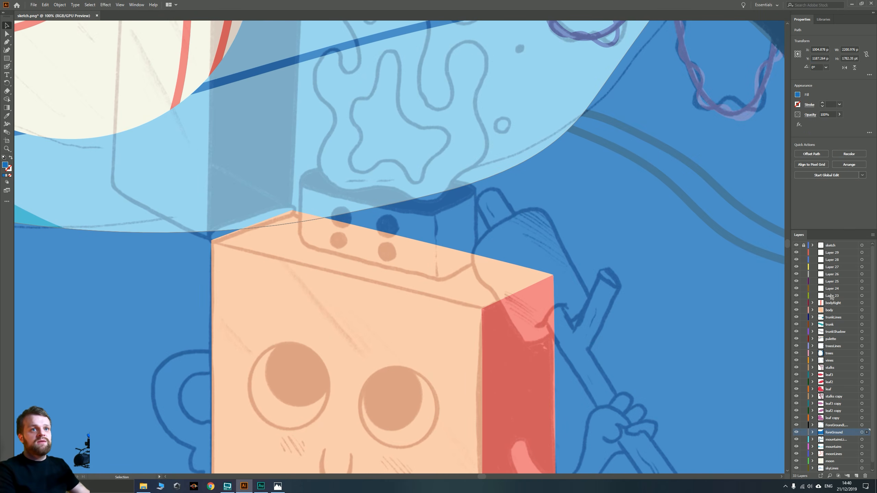
pyautogui.doubleClick(831, 296)
pyautogui.write('bodyT')
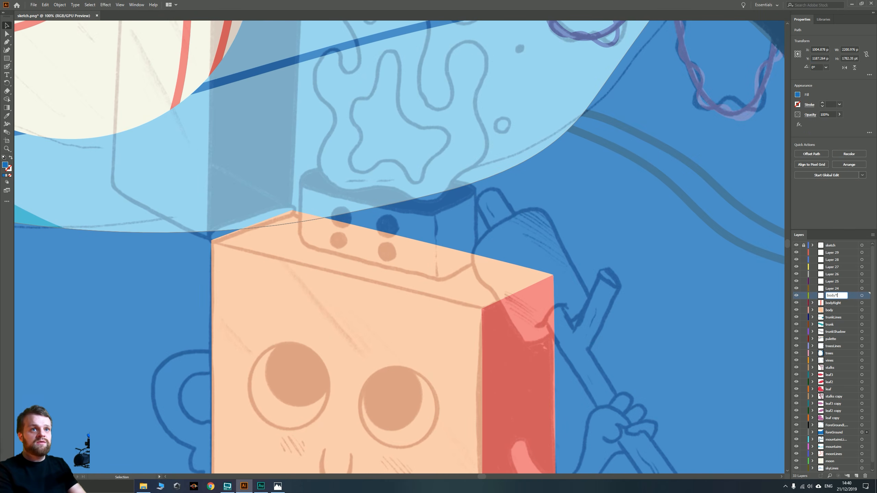
pyautogui.write('op')
pyautogui.press('Return')
# On the bodyTop layer, start a Pen path above the box's back edge, past the back corner and around outside to the front left corner
pyautogui.hotkey('ctrl', '-')
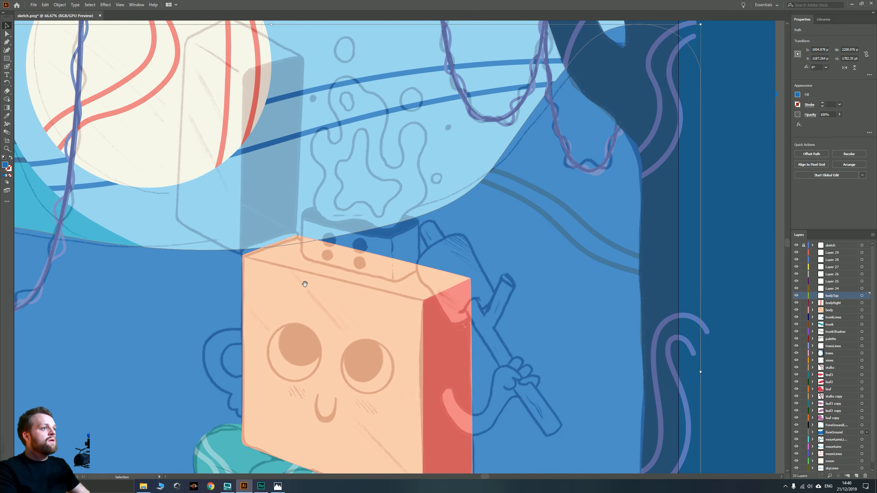
pyautogui.click(6, 42)
pyautogui.hotkey('ctrl', '+')
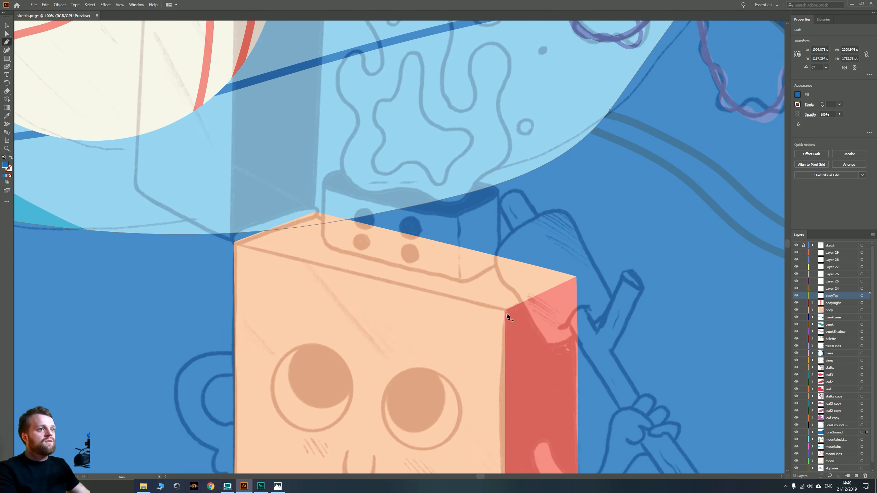
pyautogui.hotkey('ctrl', '+')
pyautogui.moveTo(253, 189); pyautogui.dragTo(365, 238)
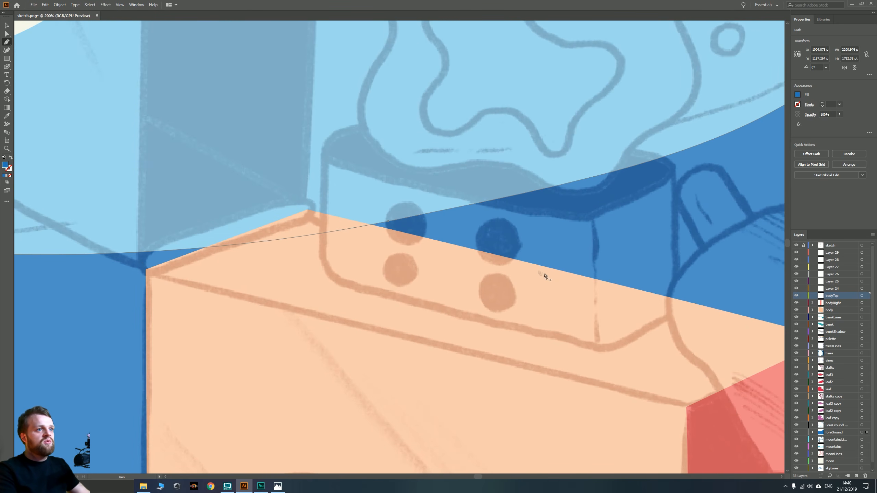
pyautogui.click(560, 219)
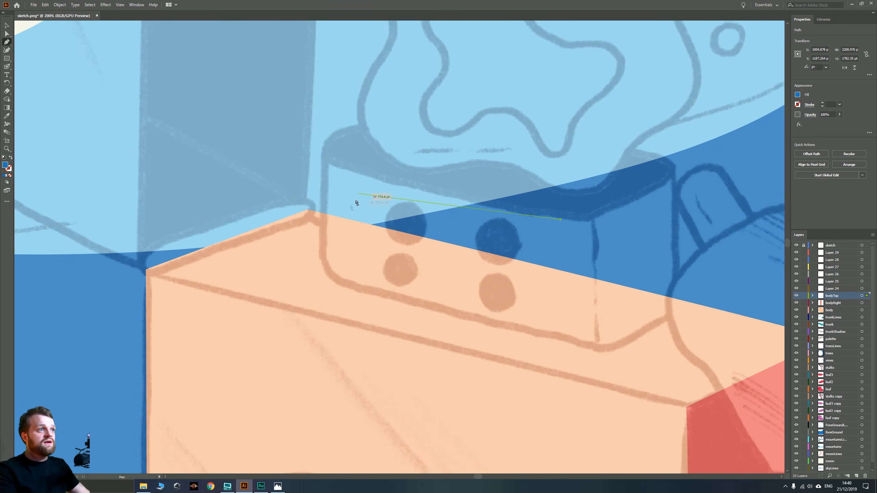
pyautogui.click(307, 210)
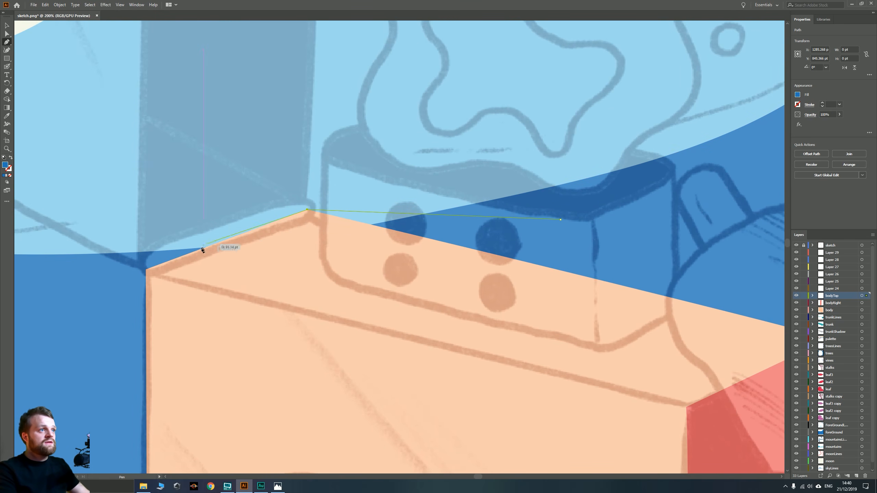
pyautogui.moveTo(128, 203); pyautogui.dragTo(112, 230)
pyautogui.click(146, 270)
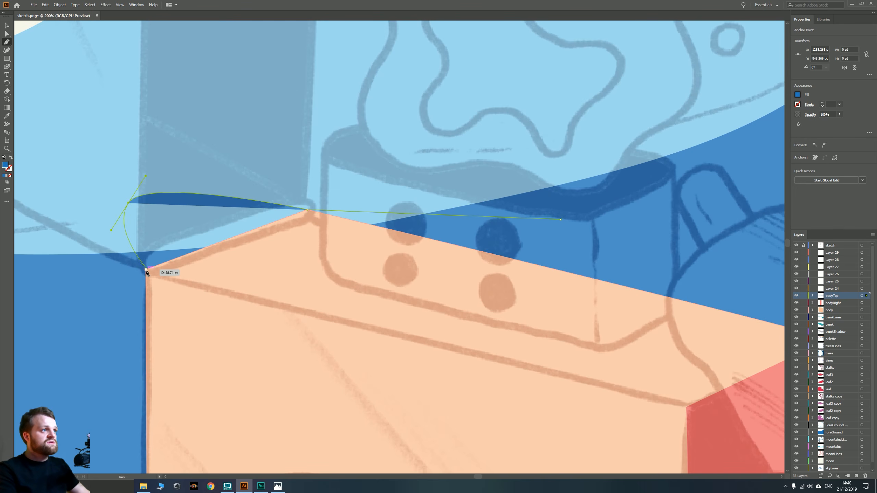
# Continue the top-face path along the front top edge to the front right corner and up to the back right corner
pyautogui.scroll(-1, 148, 270)
pyautogui.moveTo(325, 293); pyautogui.dragTo(201, 317)
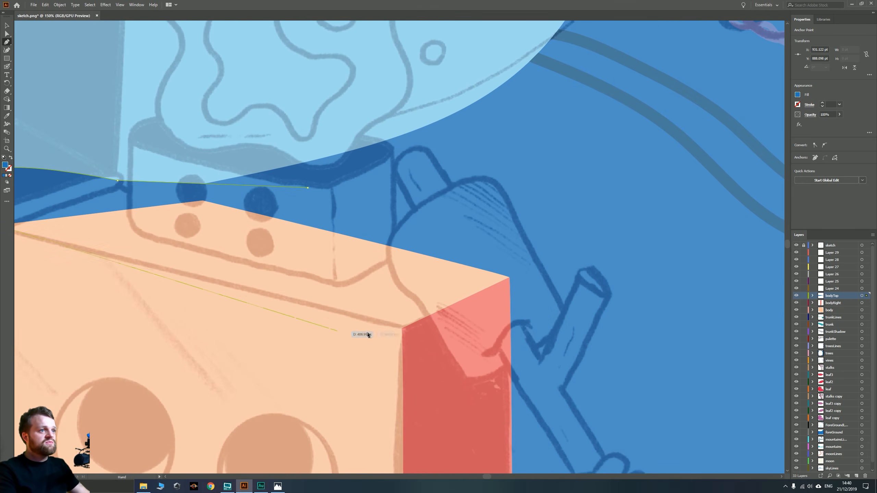
pyautogui.moveTo(401, 329); pyautogui.dragTo(501, 347)
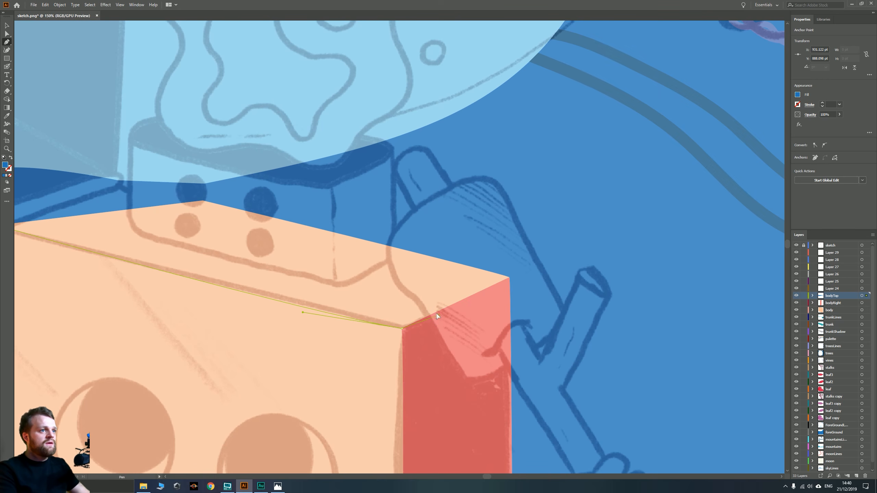
pyautogui.moveTo(401, 328); pyautogui.dragTo(446, 315)
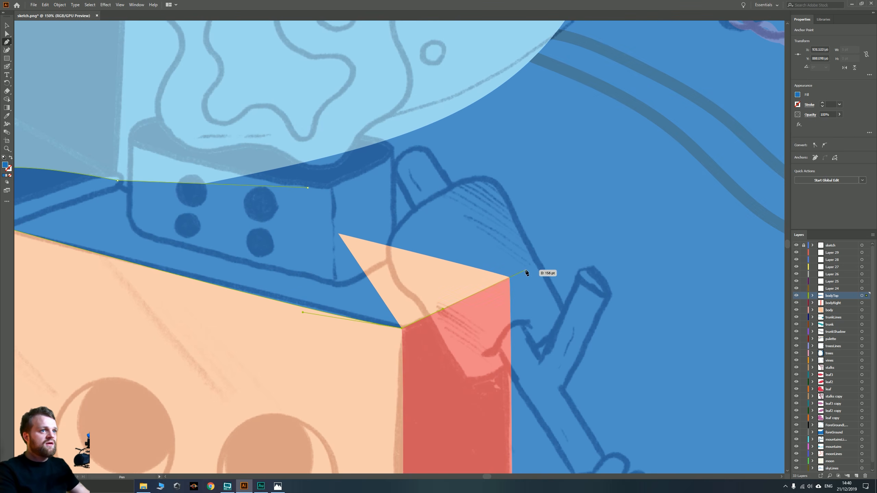
pyautogui.click(509, 277)
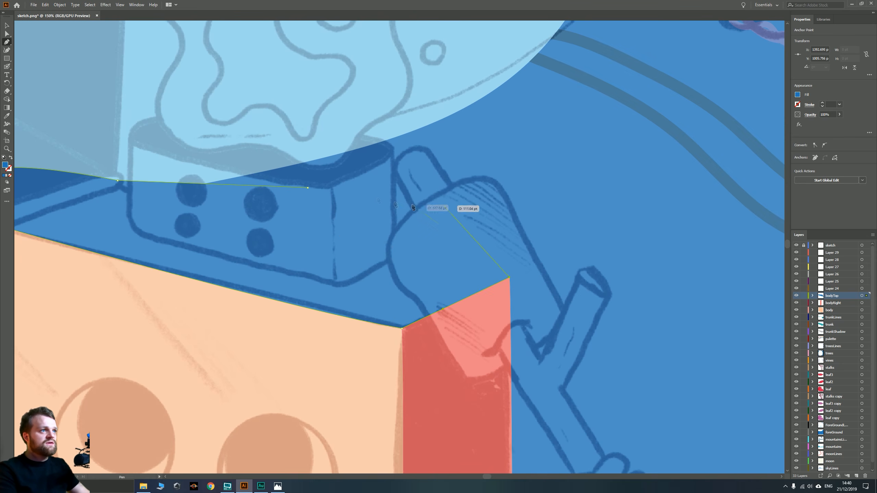
# Close the top-face path with an arc above the box's back edge and deselect it
pyautogui.click(307, 188)
pyautogui.click(118, 181)
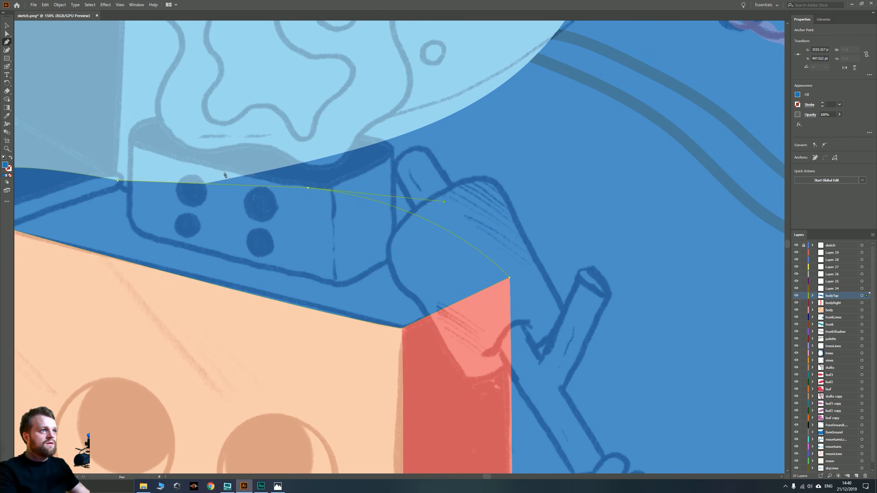
pyautogui.scroll(-3, 251, 176)
pyautogui.moveTo(317, 228); pyautogui.dragTo(400, 251)
pyautogui.press('v')
pyautogui.click(731, 256)
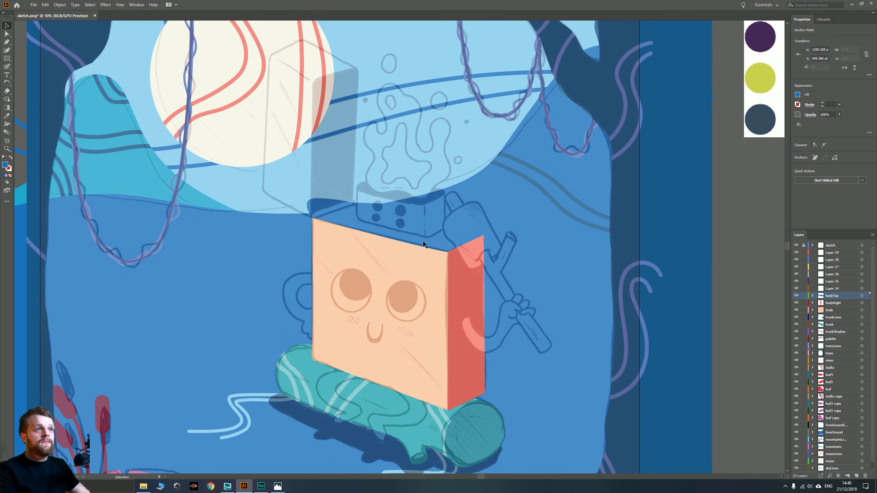
# Paste a copy of the peach body in front on the bodyTop layer and intersect it with the blue top shape
pyautogui.click(411, 282)
pyautogui.press('a')
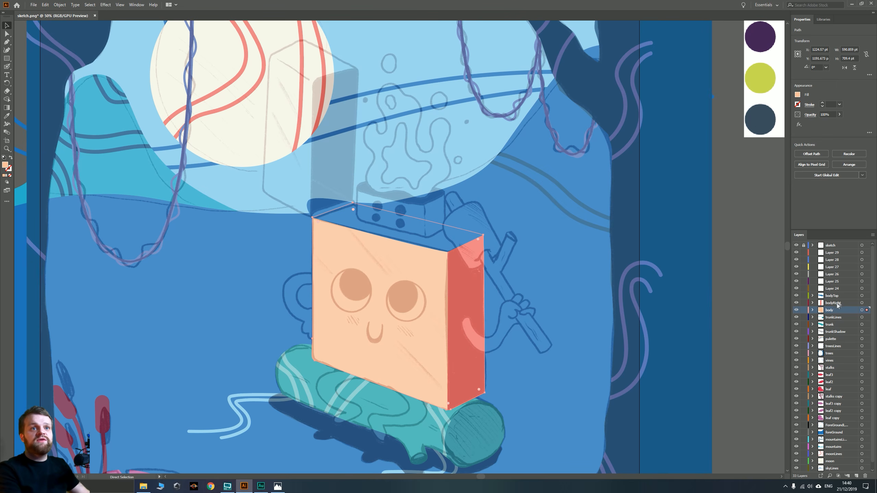
pyautogui.click(861, 296)
pyautogui.hotkey('ctrl', 'f')
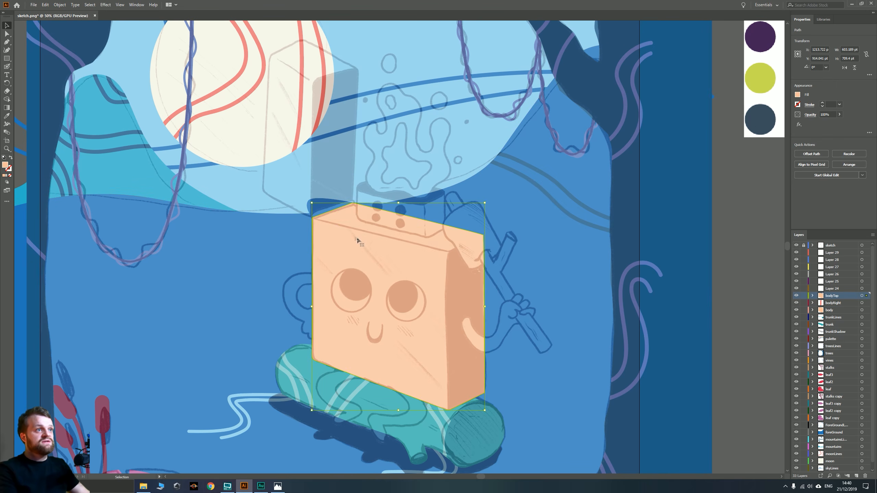
pyautogui.keyDown('shift'); pyautogui.click(427, 221); pyautogui.keyUp('shift')
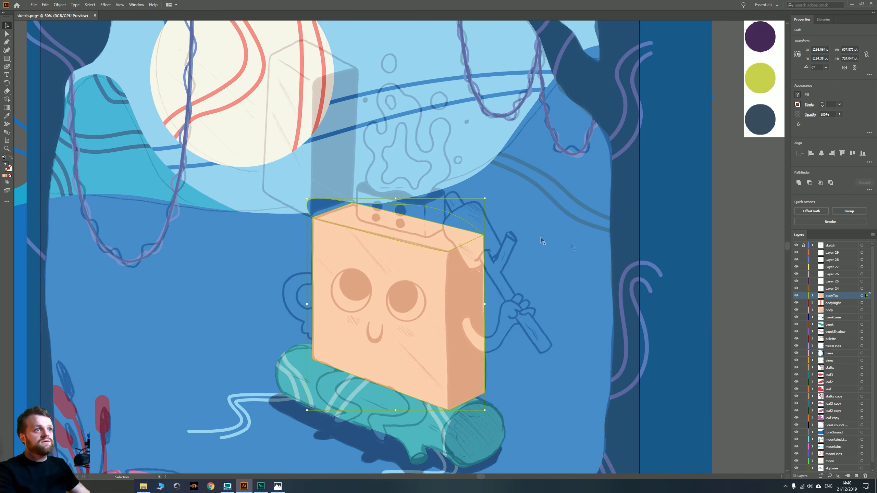
pyautogui.click(821, 182)
# Fill the box's top face with the off-white palette swatch and deselect it
pyautogui.moveTo(561, 166); pyautogui.dragTo(295, 296)
pyautogui.moveTo(593, 202); pyautogui.dragTo(554, 222)
pyautogui.press('i')
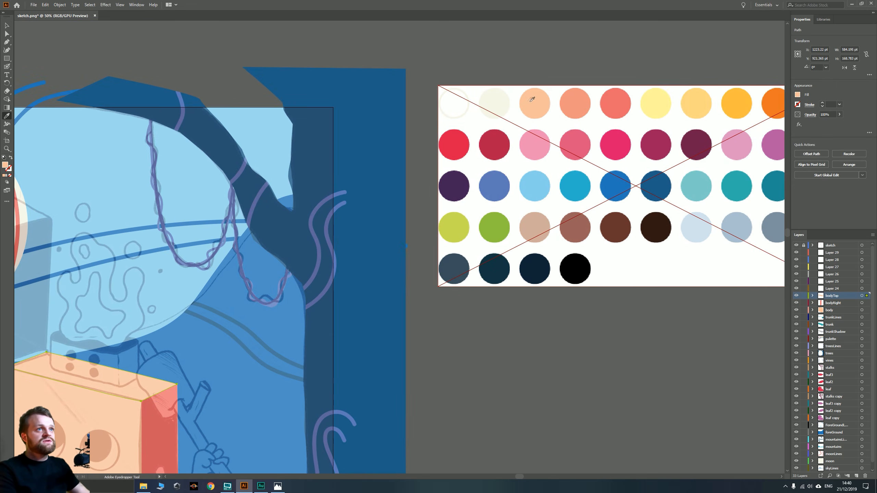
pyautogui.click(492, 100)
pyautogui.moveTo(374, 210); pyautogui.dragTo(467, 169)
pyautogui.moveTo(378, 303); pyautogui.dragTo(442, 273)
pyautogui.press('v')
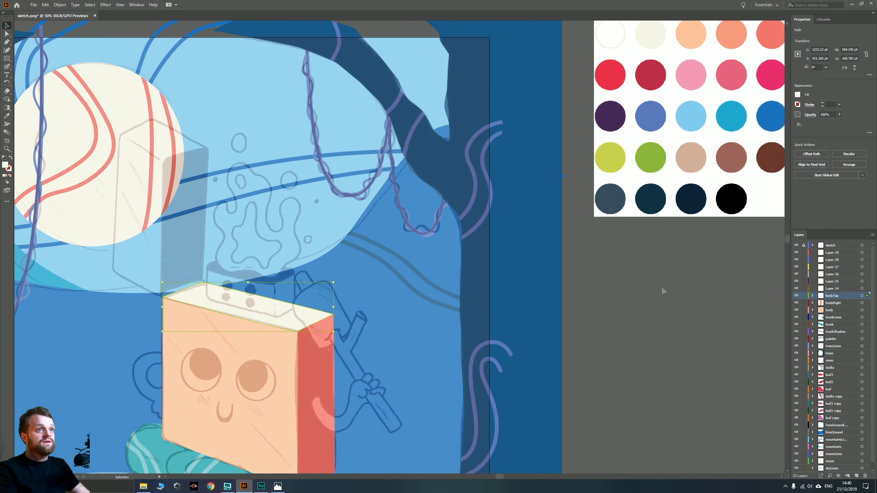
pyautogui.click(663, 291)
pyautogui.scroll(-1, 375, 299)
pyautogui.moveTo(375, 299); pyautogui.dragTo(471, 240)
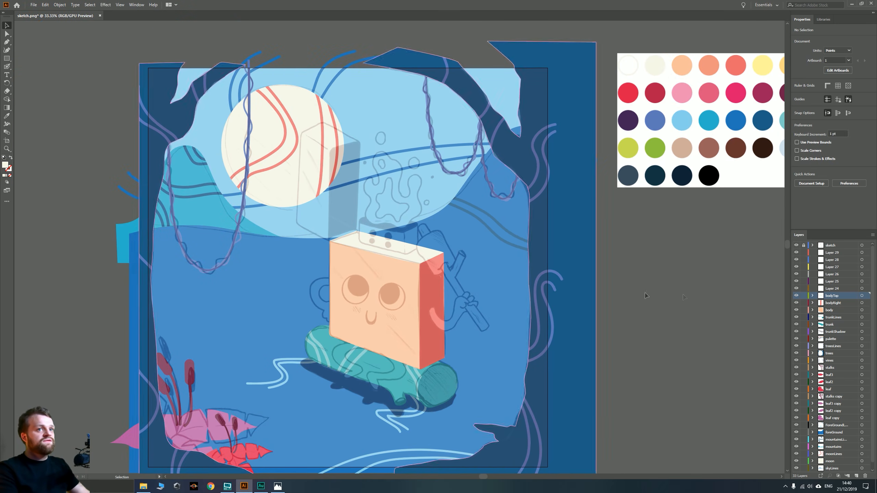
# Compare the artwork without its sketch overlay against the reference image Complete_Motion_Design.png, and show the sketch again
pyautogui.click(796, 245)
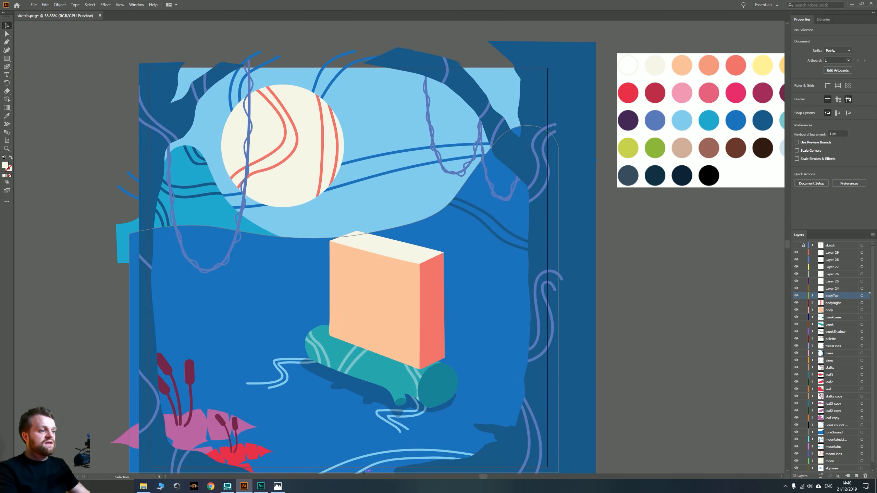
pyautogui.click(277, 486)
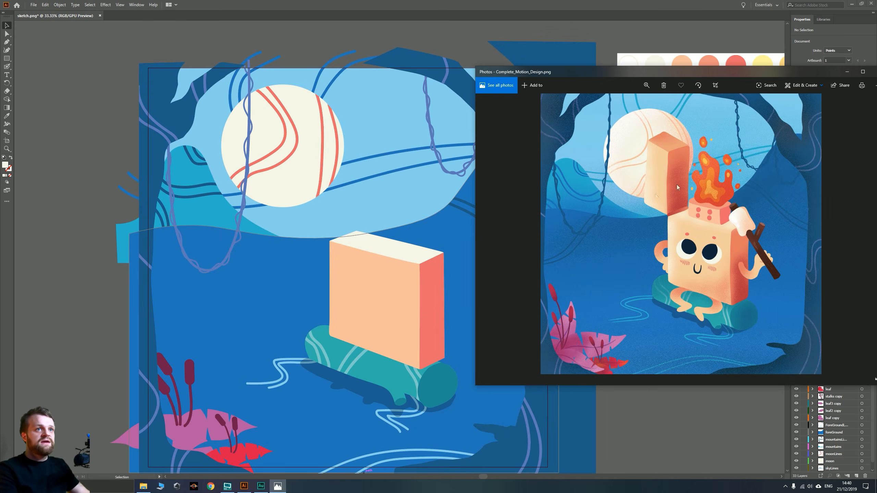
pyautogui.moveTo(679, 71); pyautogui.dragTo(687, 492)
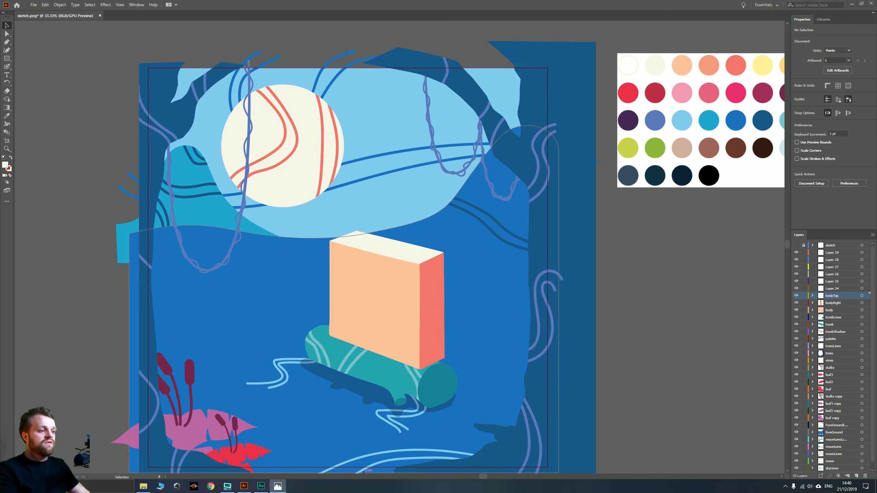
pyautogui.hotkey('ctrl', '=')
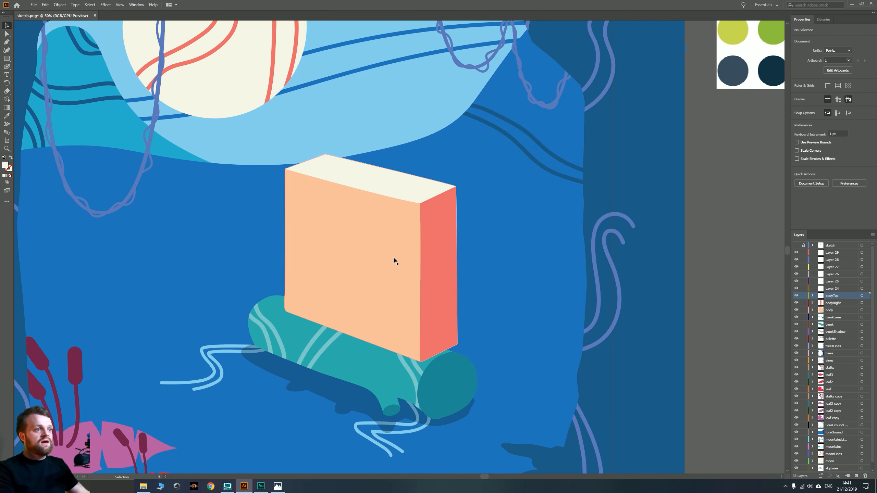
pyautogui.click(797, 245)
pyautogui.moveTo(377, 211); pyautogui.dragTo(410, 239)
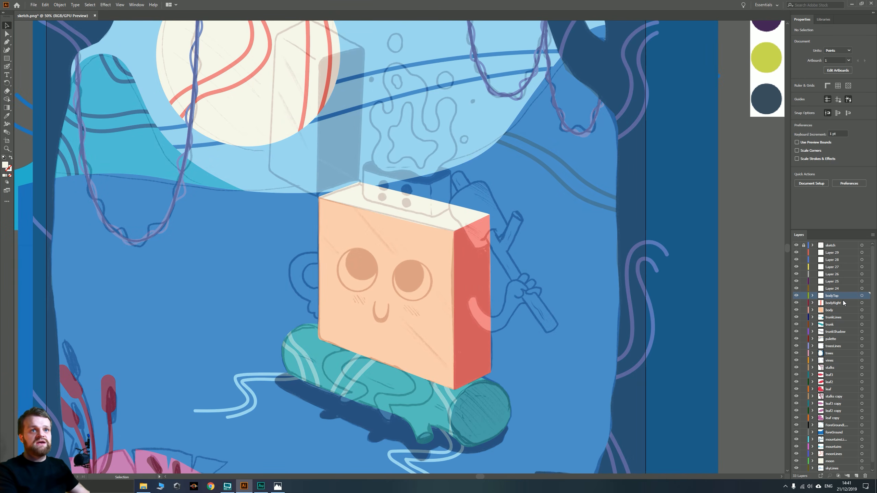
# Rename Layer 24 as hinge for the part at the box's back left edge
pyautogui.press('space')
pyautogui.moveTo(313, 229); pyautogui.dragTo(309, 241)
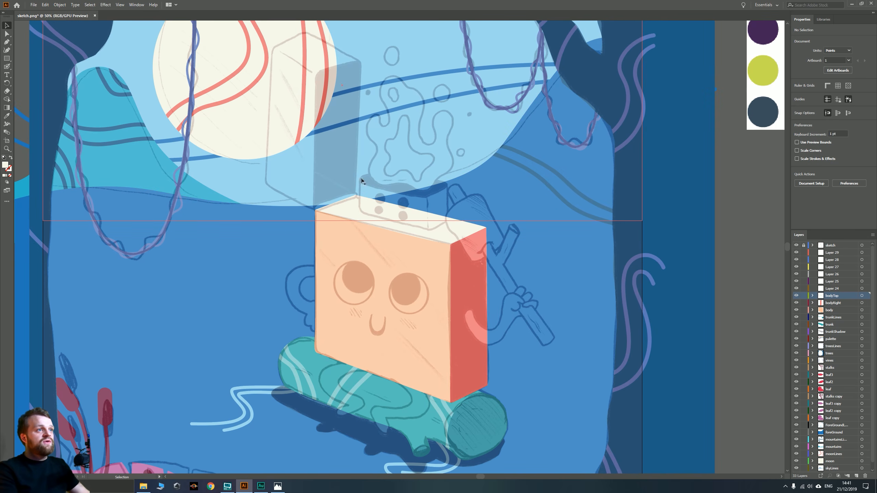
pyautogui.moveTo(302, 164); pyautogui.dragTo(337, 274)
pyautogui.scroll(1, 348, 276)
pyautogui.moveTo(363, 247); pyautogui.dragTo(393, 283)
pyautogui.moveTo(351, 323)
pyautogui.mouseDown()
pyautogui.moveTo(339, 283)
pyautogui.moveTo(357, 313)
pyautogui.mouseUp()
pyautogui.scroll(1, 596, 348)
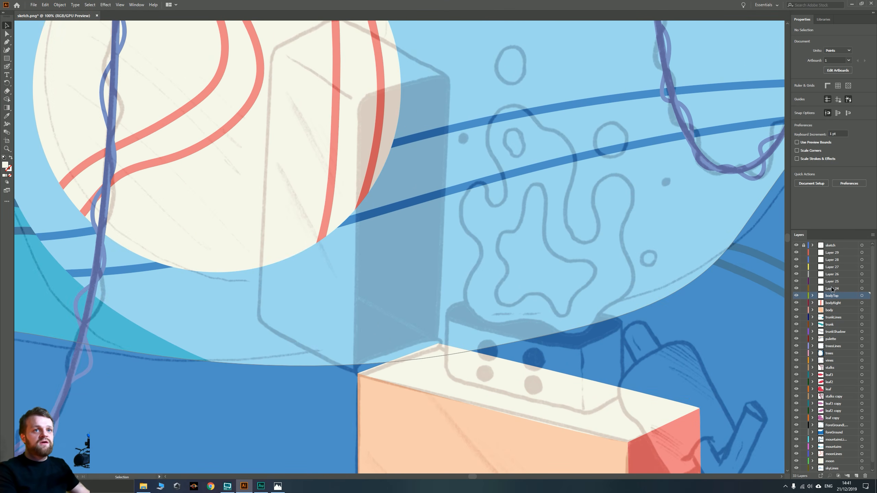
pyautogui.doubleClick(832, 289)
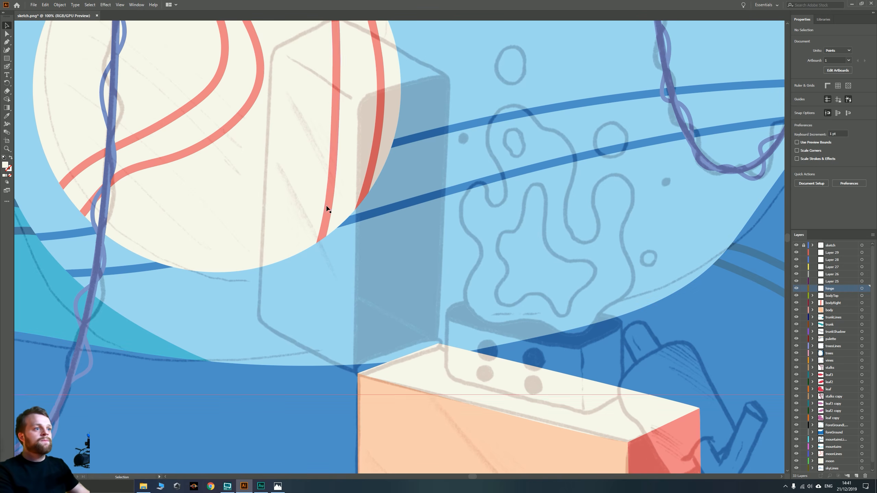
# Draw a rectangle of about 180 × 21 pt above the box's back left edge and fully round its ends
pyautogui.click(6, 58)
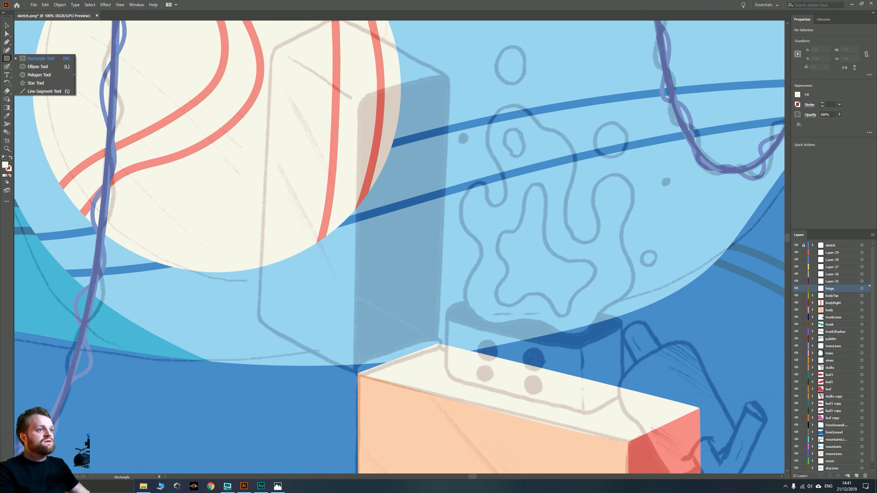
pyautogui.moveTo(324, 335); pyautogui.dragTo(430, 348)
pyautogui.press('v')
pyautogui.scroll(1, 368, 349)
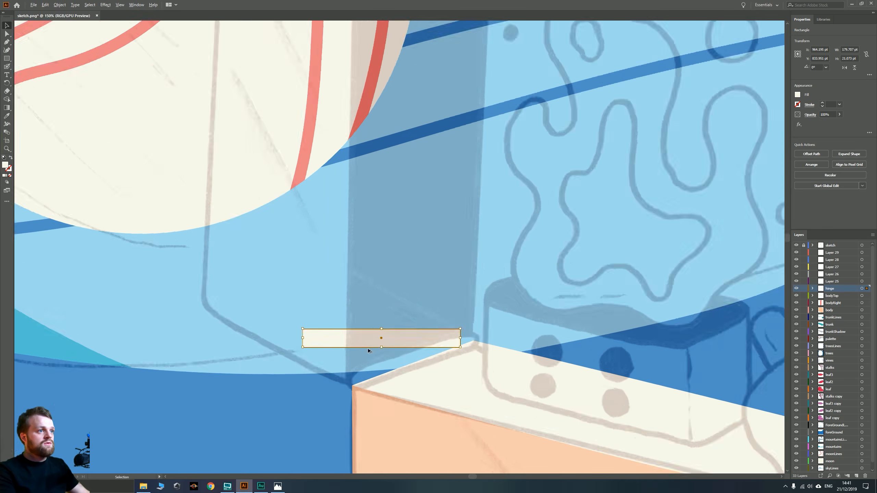
pyautogui.scroll(5, 367, 349)
pyautogui.moveTo(150, 260); pyautogui.dragTo(242, 307)
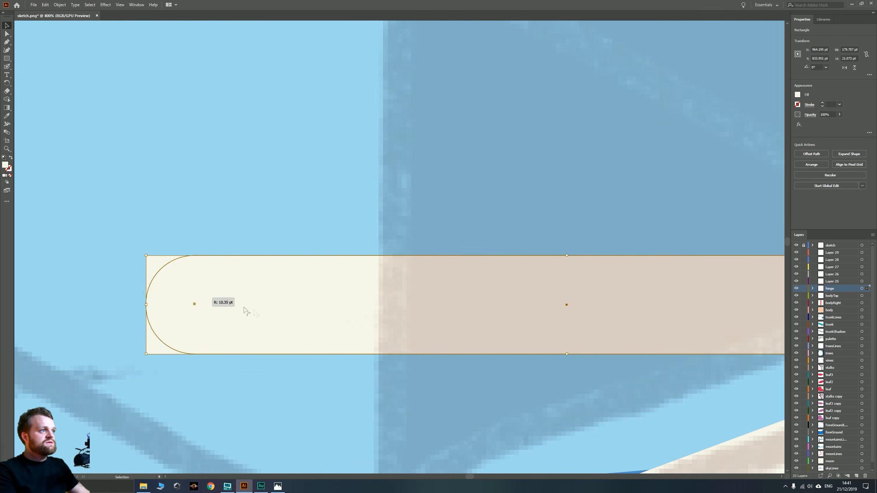
pyautogui.scroll(-3, 242, 307)
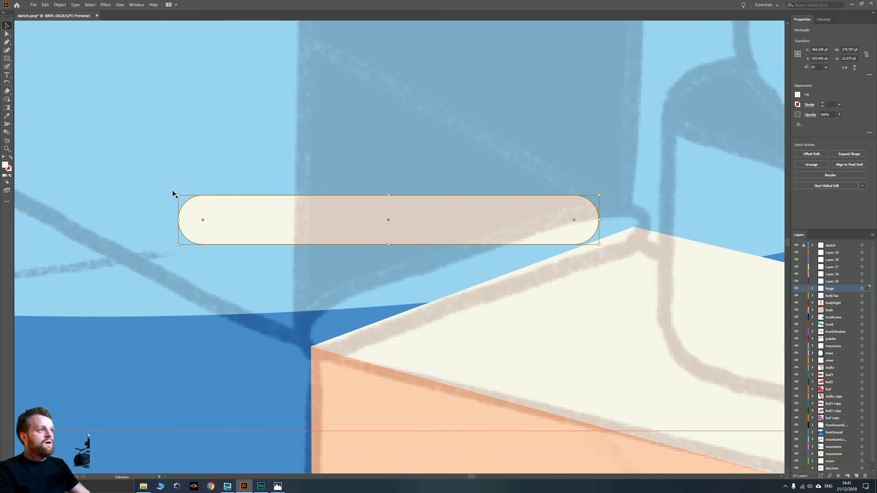
# Rotate the rounded bar about 21°, place it along the top face's left edge and shorten it to match the sketched hinge
pyautogui.moveTo(177, 192); pyautogui.dragTo(186, 276)
pyautogui.moveTo(308, 273); pyautogui.dragTo(389, 313)
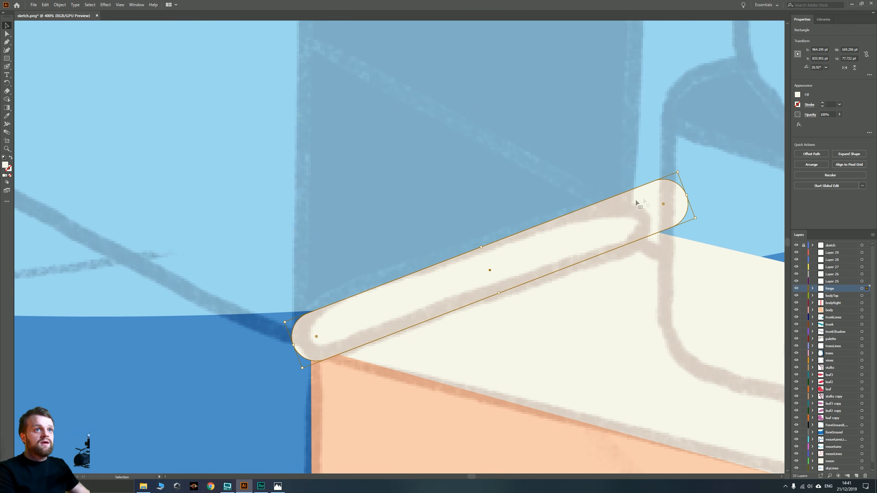
pyautogui.moveTo(686, 195); pyautogui.dragTo(650, 209)
# Give the hinge bar a coral fill by sampling the colour with the Eyedropper
pyautogui.scroll(-6, 389, 290)
pyautogui.moveTo(434, 364); pyautogui.dragTo(405, 317)
pyautogui.press('i')
pyautogui.click(512, 297)
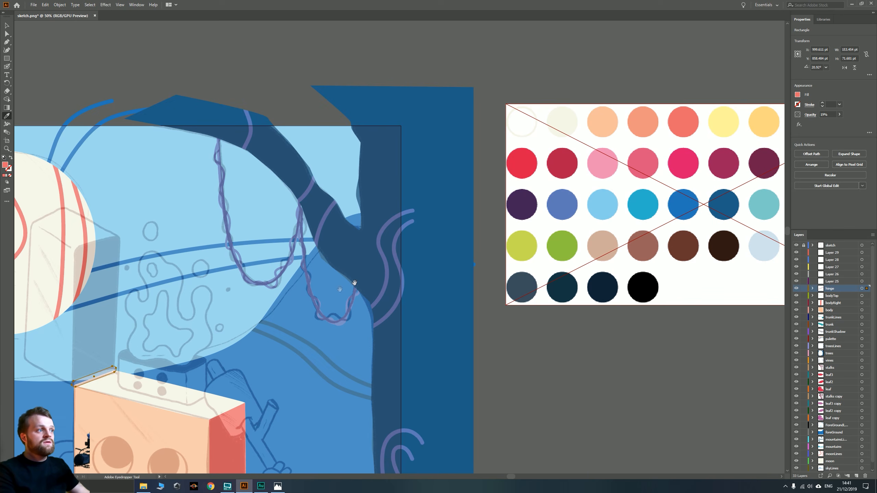
pyautogui.moveTo(355, 283); pyautogui.dragTo(494, 232)
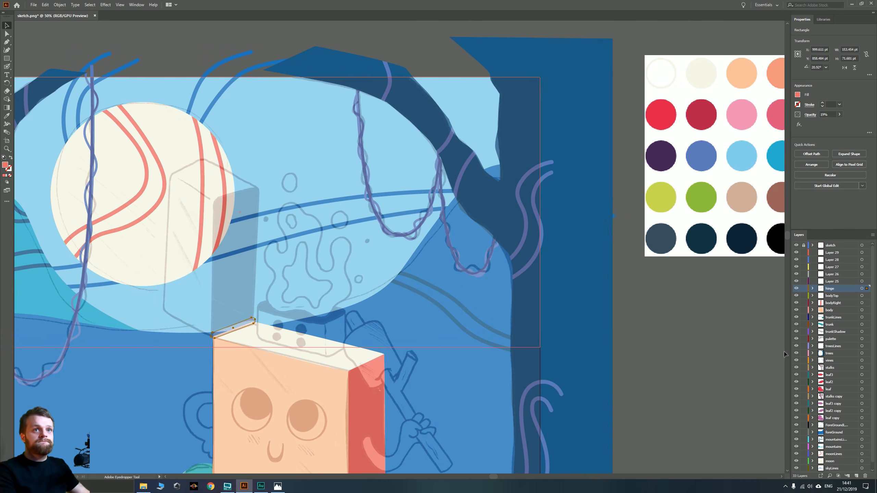
pyautogui.press('v')
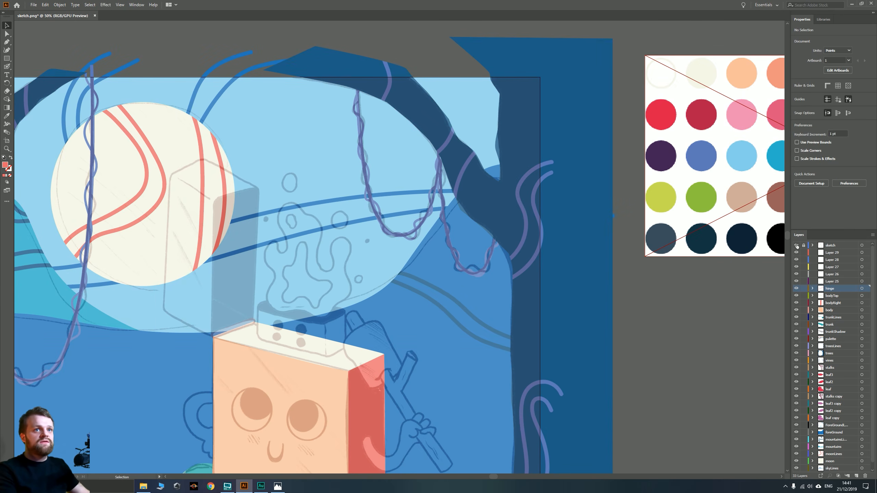
# Hide the sketch, set the hinge bar's opacity to 100% and deselect it
pyautogui.click(797, 246)
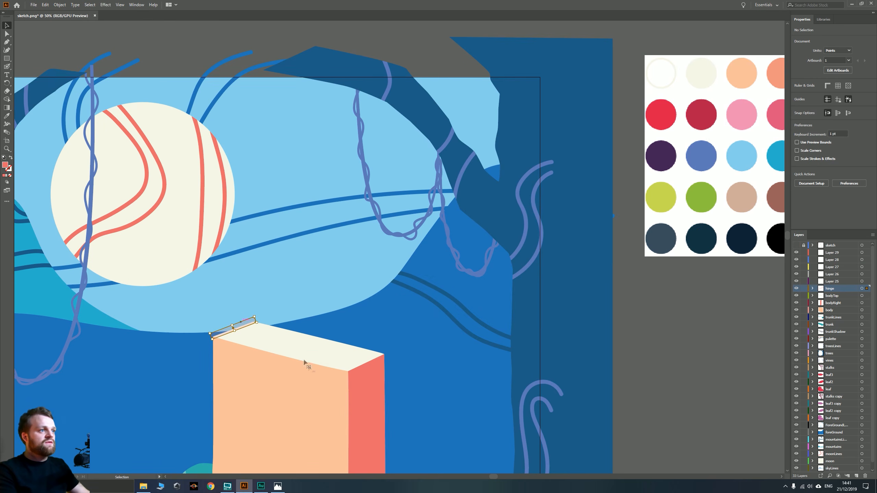
pyautogui.moveTo(304, 361); pyautogui.dragTo(419, 238)
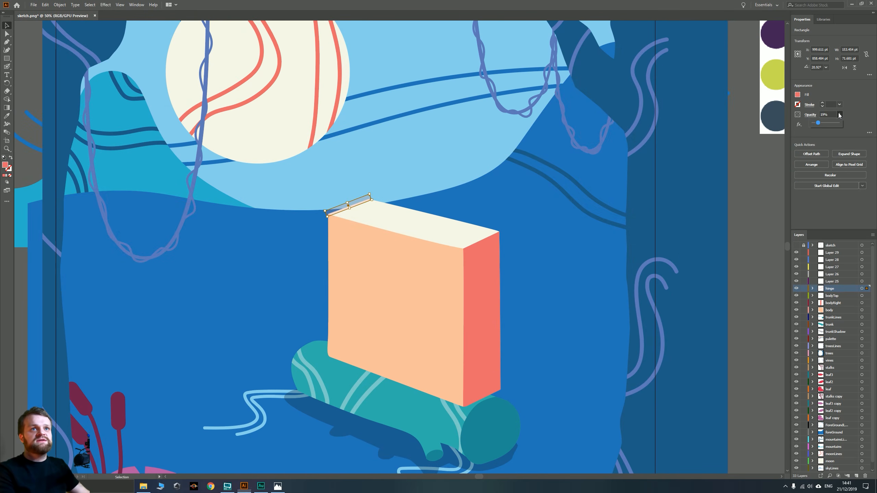
pyautogui.moveTo(846, 122); pyautogui.dragTo(846, 123)
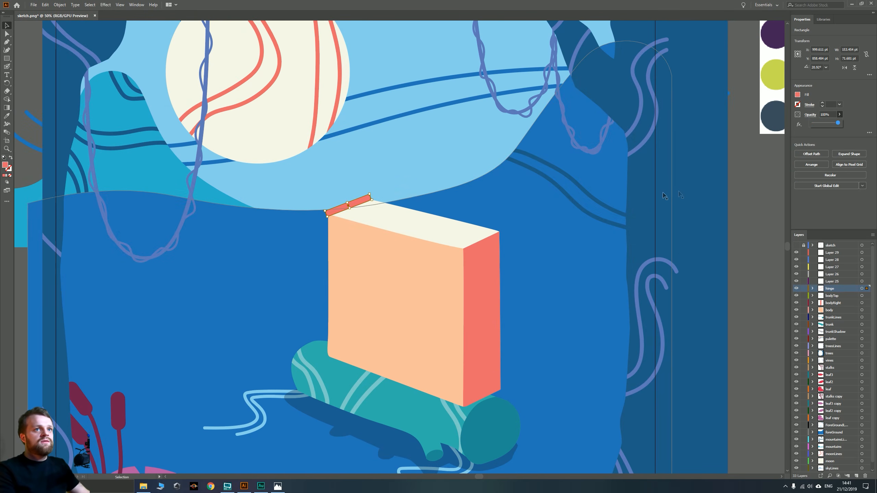
pyautogui.click(753, 192)
# Check the hinge bar with the sketch toggled on and off, leaving the sketch visible
pyautogui.moveTo(420, 222); pyautogui.dragTo(336, 296)
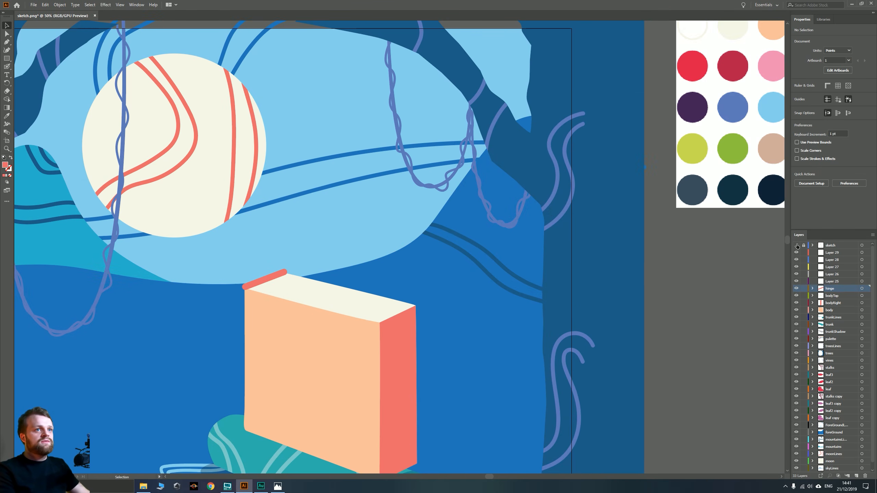
pyautogui.click(797, 246)
pyautogui.click(796, 245)
pyautogui.moveTo(455, 279); pyautogui.dragTo(522, 231)
pyautogui.scroll(2, 331, 238)
pyautogui.moveTo(321, 242); pyautogui.dragTo(344, 303)
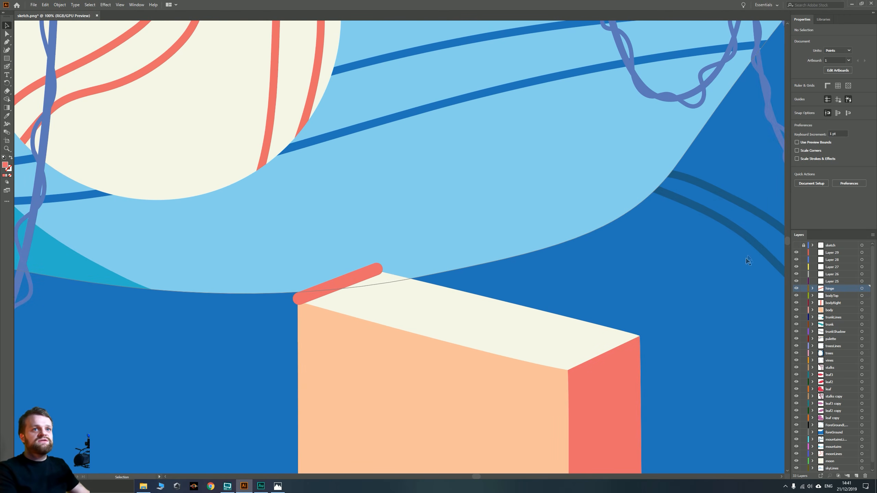
pyautogui.click(796, 245)
pyautogui.scroll(-4, 465, 361)
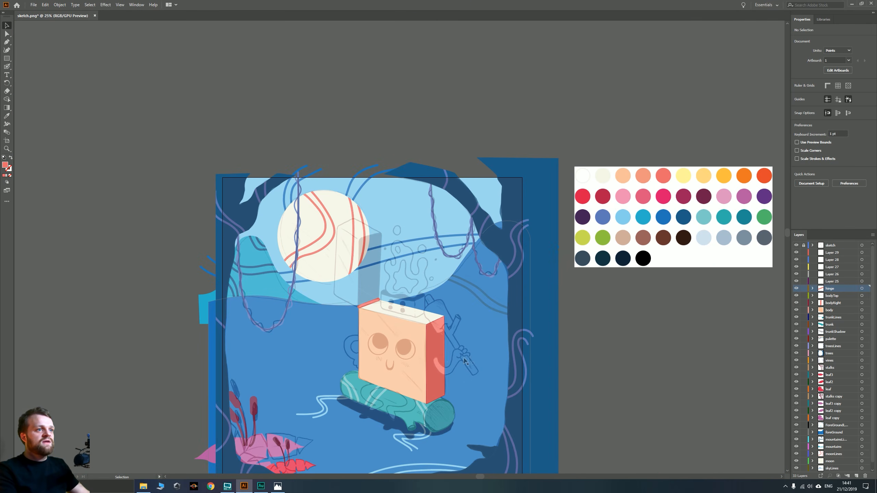
pyautogui.press('v')
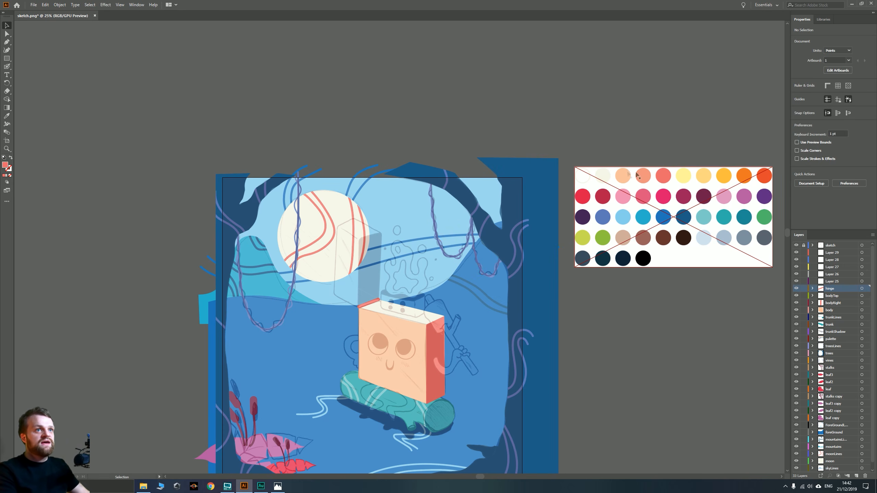
# Move Layer 25 directly below the hinge layer to hold the open lid shape
pyautogui.scroll(3, 409, 308)
pyautogui.moveTo(322, 339); pyautogui.dragTo(362, 390)
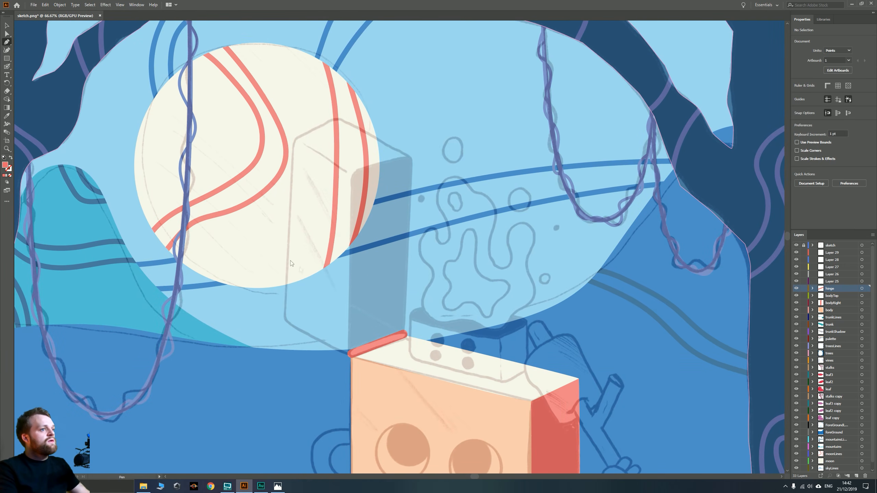
pyautogui.scroll(2, 356, 311)
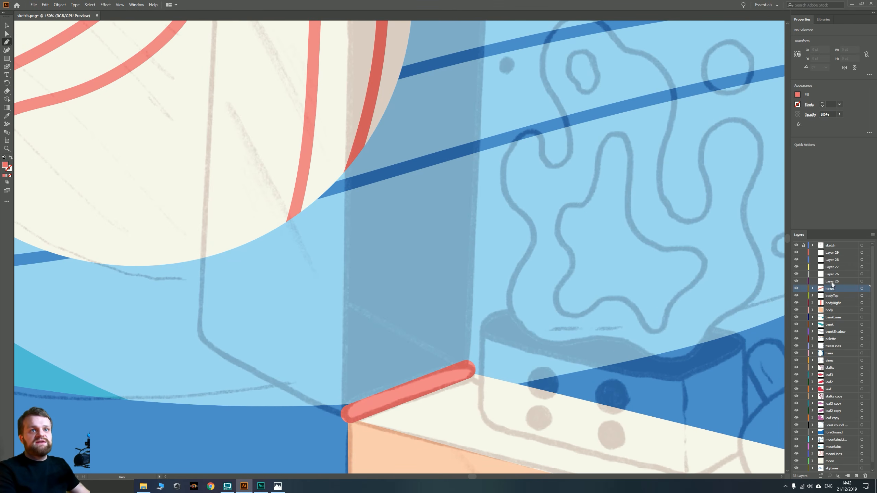
pyautogui.moveTo(832, 284); pyautogui.dragTo(832, 296)
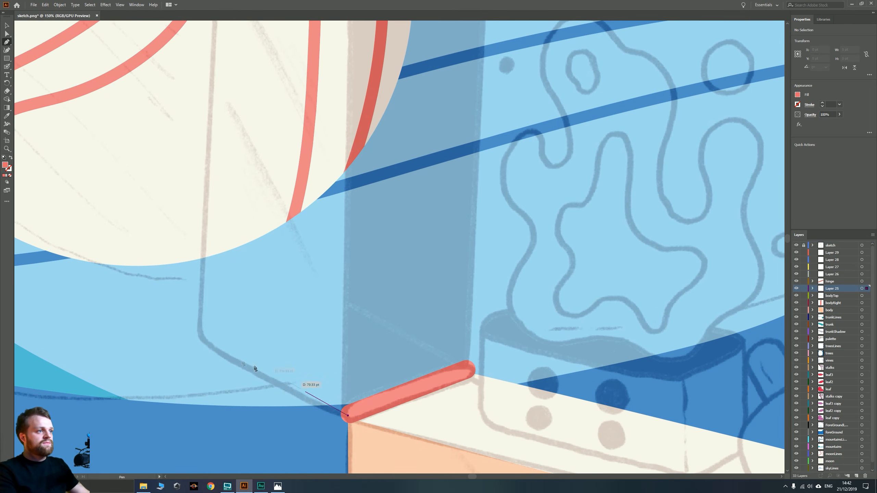
# On Layer 25, start a Pen path from the hinge's left end along the lid's lower edge, up its left side and around the rounded upper left corner
pyautogui.moveTo(256, 369); pyautogui.dragTo(191, 302)
pyautogui.scroll(-2, 200, 273)
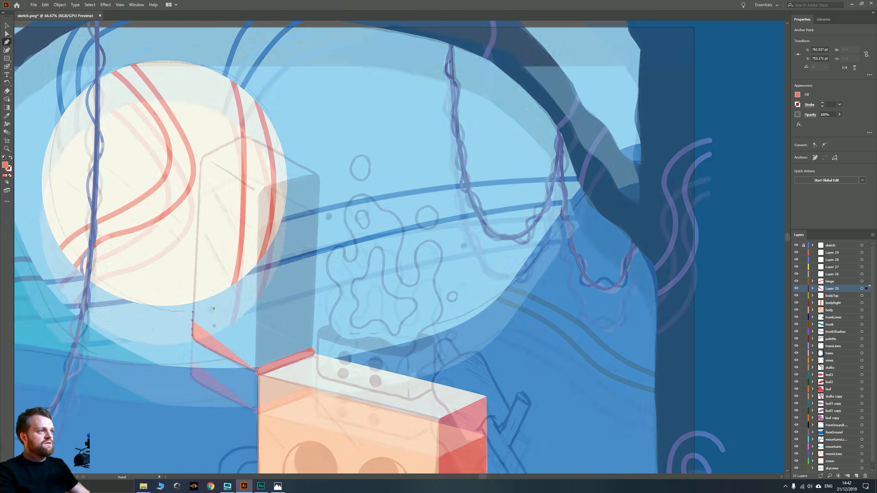
pyautogui.scroll(4, 191, 172)
pyautogui.moveTo(242, 193); pyautogui.dragTo(239, 302)
pyautogui.click(238, 272)
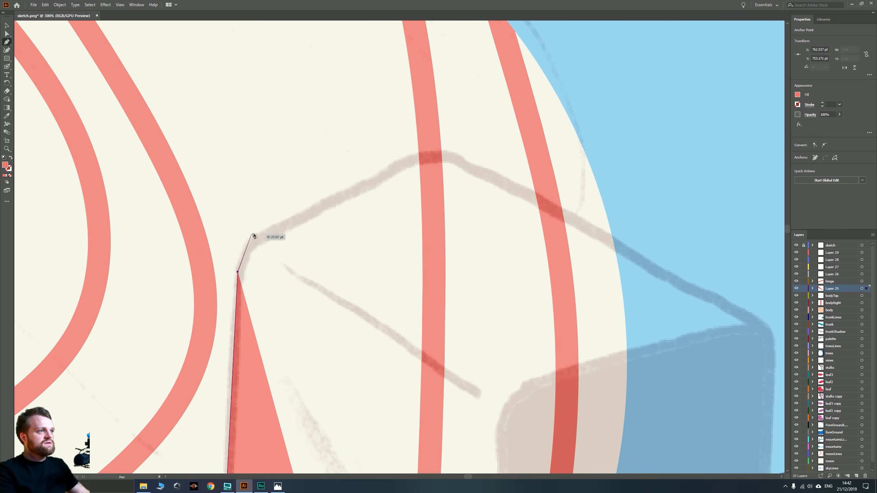
pyautogui.moveTo(267, 232); pyautogui.dragTo(299, 218)
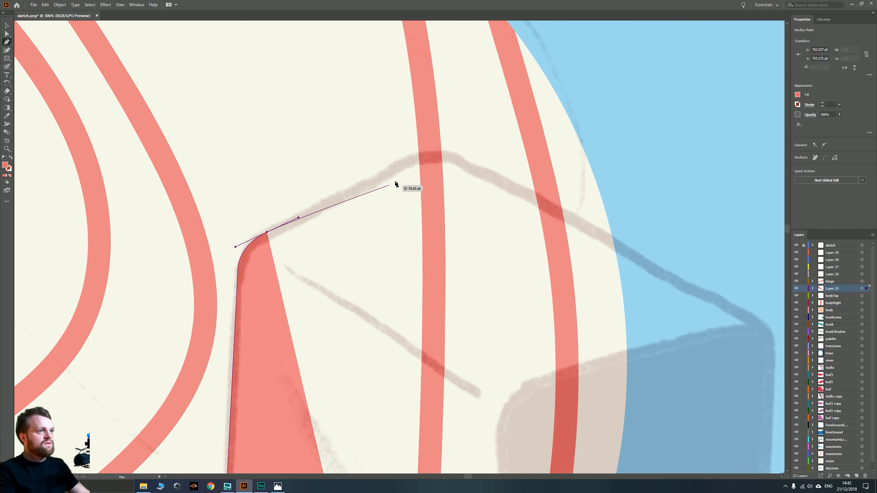
# Complete the lid's Pen path over the top peak, around the far corner, down to the hinge's right end and closed at its start
pyautogui.click(408, 160)
pyautogui.moveTo(470, 165); pyautogui.dragTo(499, 180)
pyautogui.scroll(-1, 533, 235)
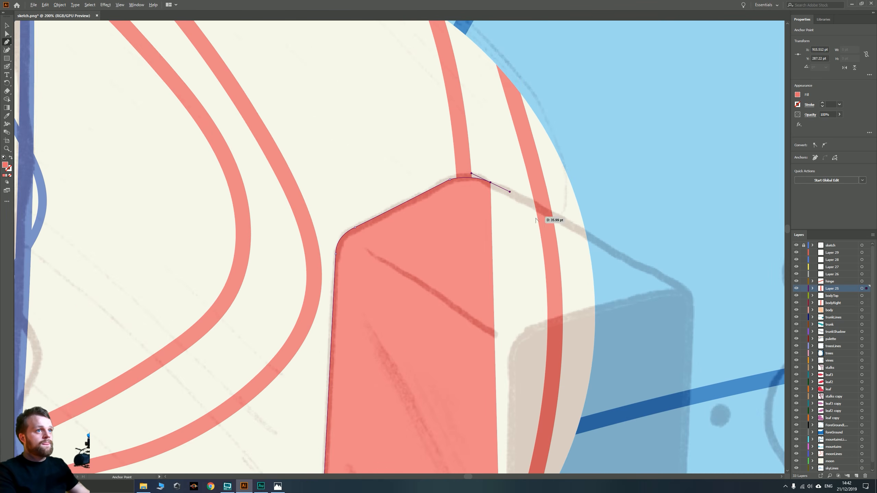
pyautogui.moveTo(601, 252); pyautogui.dragTo(434, 197)
pyautogui.click(515, 237)
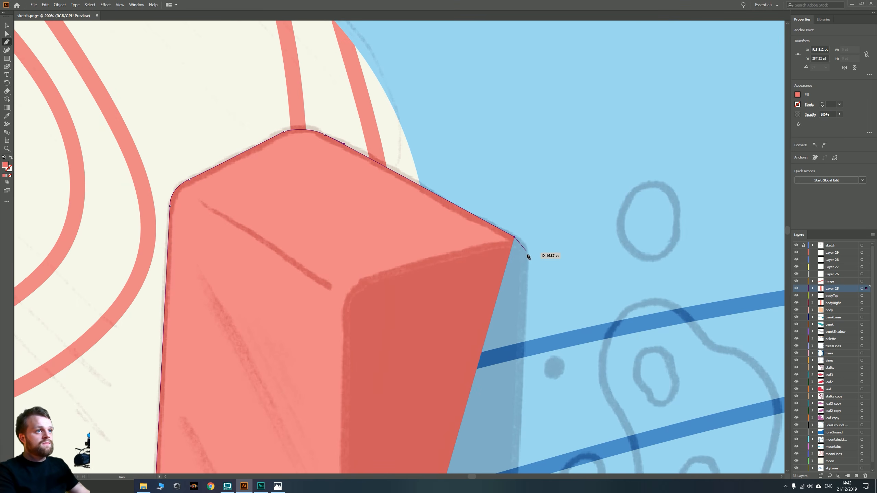
pyautogui.moveTo(525, 264); pyautogui.dragTo(528, 280)
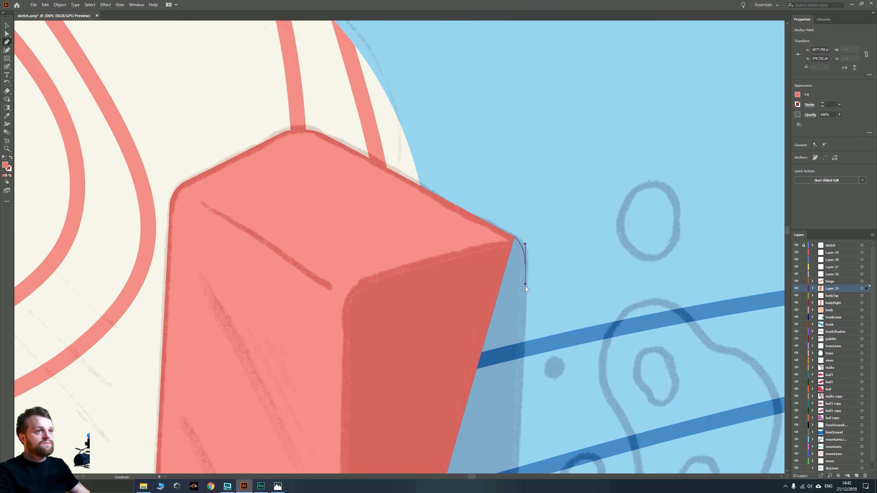
pyautogui.scroll(-6, 433, 231)
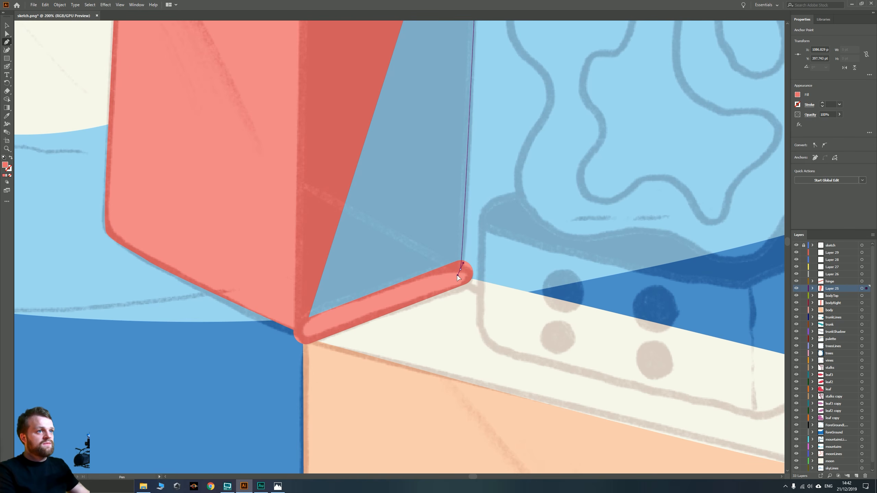
pyautogui.moveTo(460, 269); pyautogui.dragTo(458, 275)
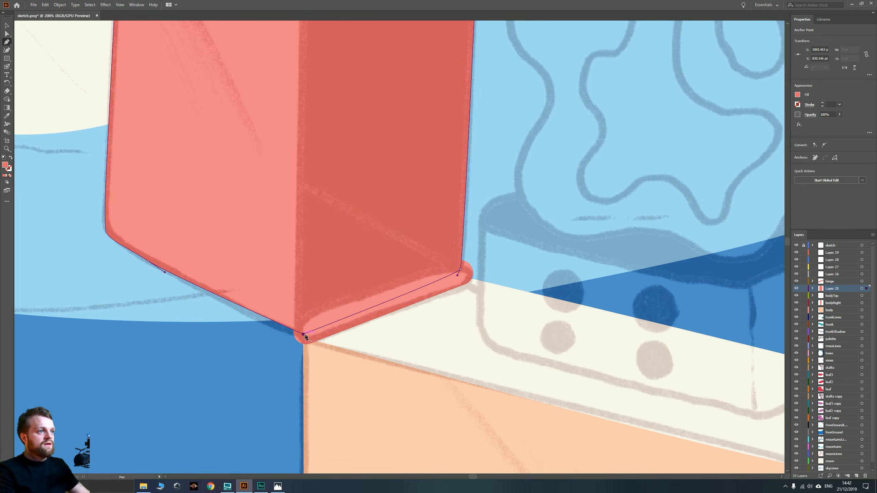
# Deselect the finished lid shape and rename Layer 25 to lidBase
pyautogui.press('v')
pyautogui.scroll(-2, 362, 320)
pyautogui.scroll(-5, 372, 304)
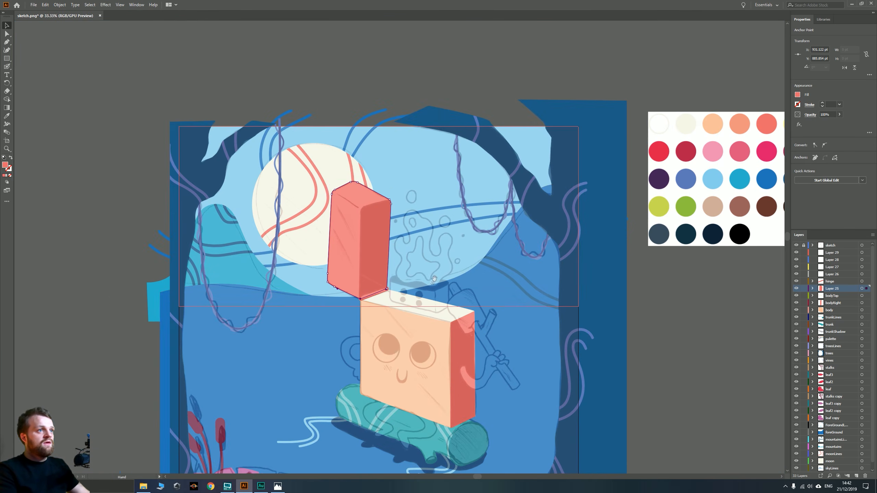
pyautogui.moveTo(372, 303); pyautogui.dragTo(330, 354)
pyautogui.click(583, 382)
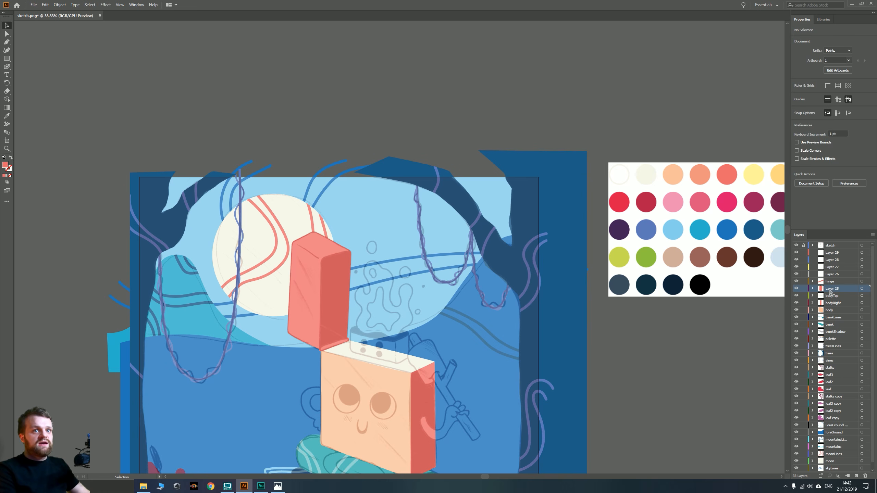
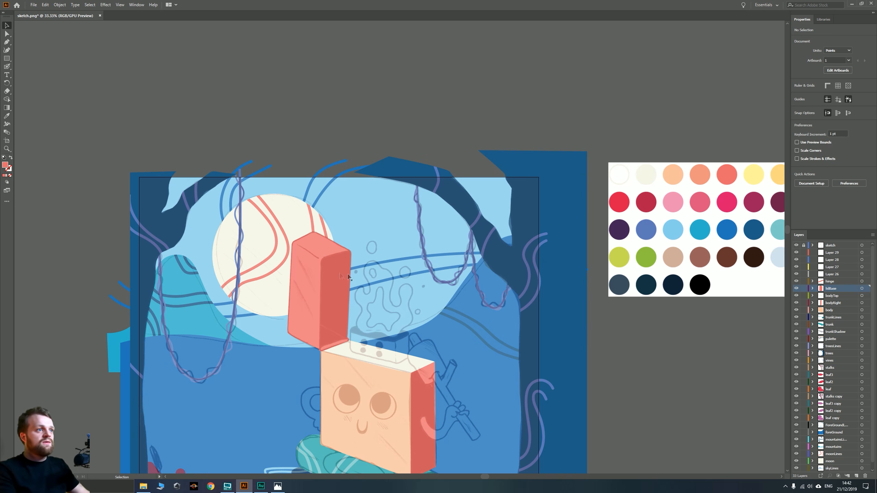
# On Layer 26, start a Pen path for the lid's top face with straight edges running outside the lid's upper outline
pyautogui.scroll(1, 359, 269)
pyautogui.moveTo(361, 268); pyautogui.dragTo(423, 236)
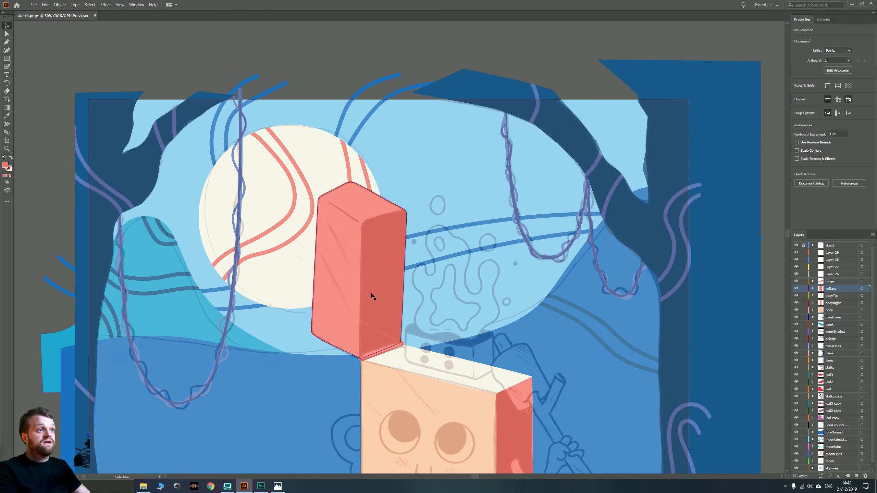
pyautogui.scroll(1, 368, 297)
pyautogui.moveTo(348, 285); pyautogui.dragTo(359, 309)
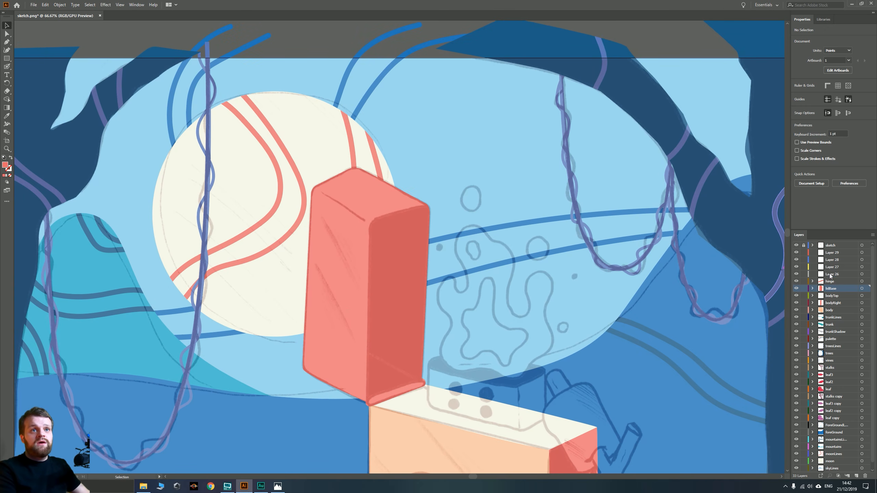
pyautogui.click(831, 274)
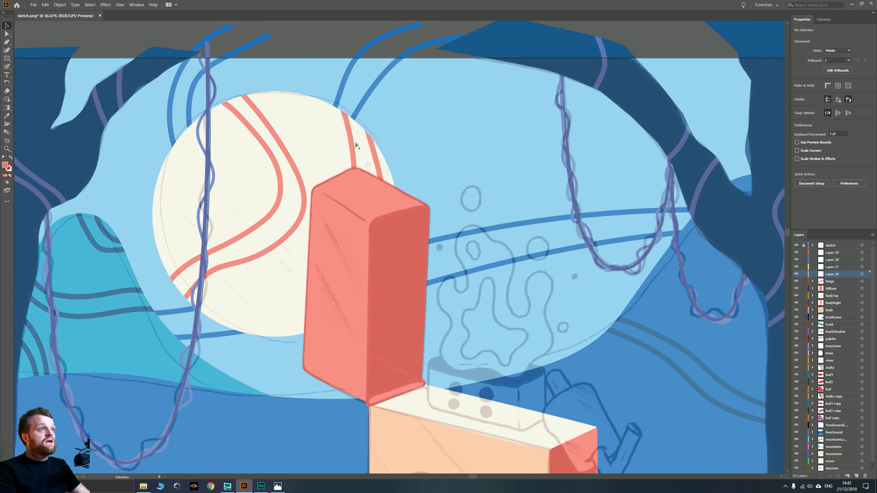
pyautogui.moveTo(388, 193); pyautogui.dragTo(428, 266)
pyautogui.scroll(3, 384, 226)
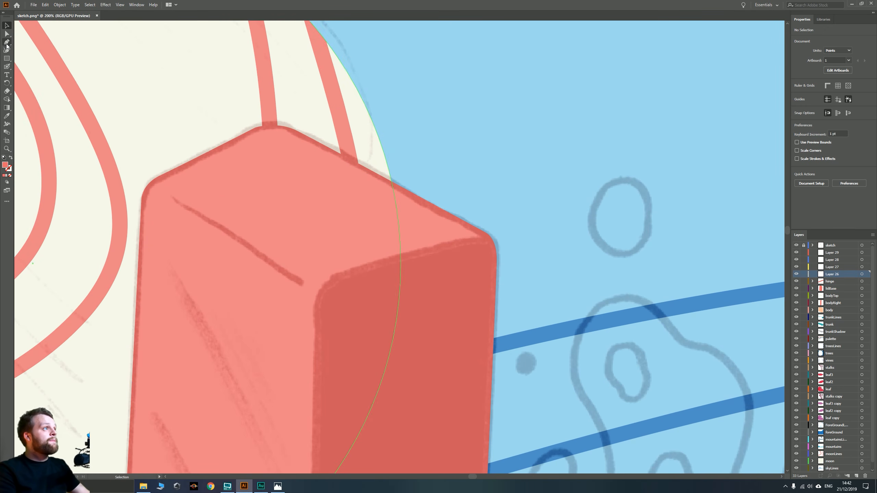
pyautogui.moveTo(305, 149); pyautogui.dragTo(412, 189)
pyautogui.click(640, 223)
pyautogui.click(359, 92)
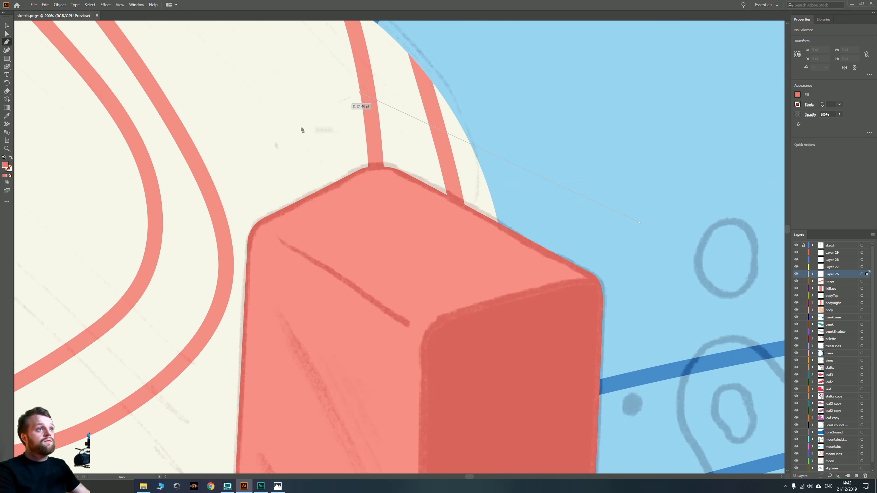
pyautogui.click(180, 187)
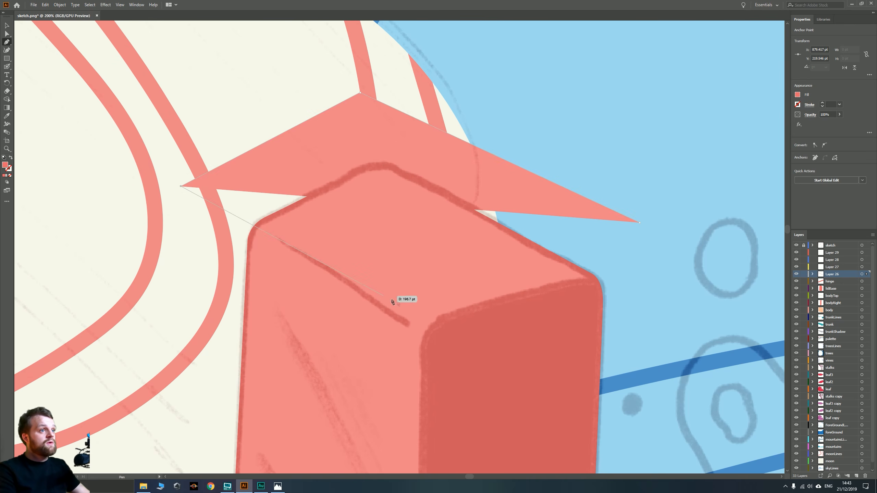
# Continue the path to the front corner, along the rounded upper edge of the darker side, and close it outside the lid
pyautogui.click(428, 337)
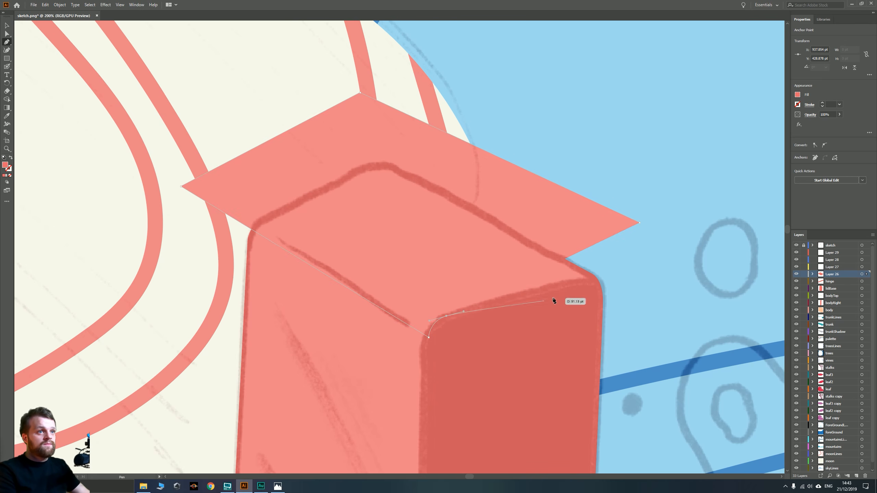
pyautogui.click(580, 279)
pyautogui.moveTo(606, 302); pyautogui.dragTo(613, 329)
pyautogui.click(639, 223)
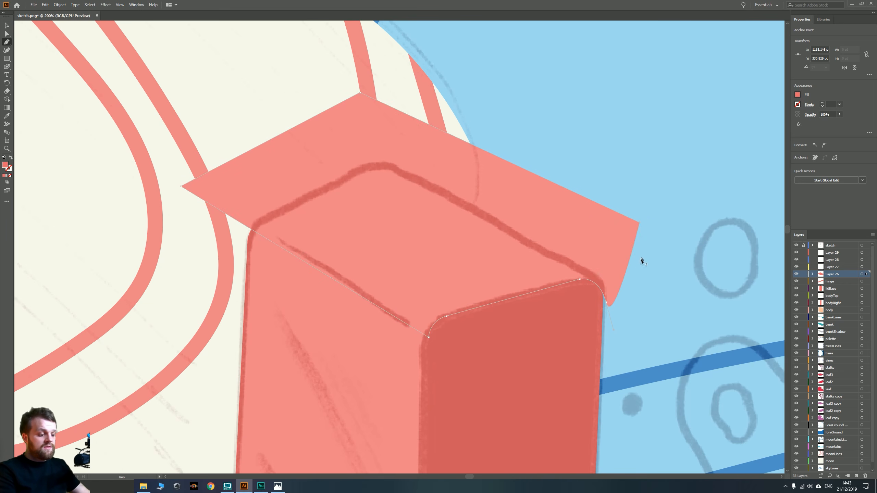
# Trim the oversized top face to the lid's outline by intersecting it with a copy of the lid base on Layer 26
pyautogui.press('v')
pyautogui.scroll(-1, 630, 265)
pyautogui.scroll(-5, 490, 294)
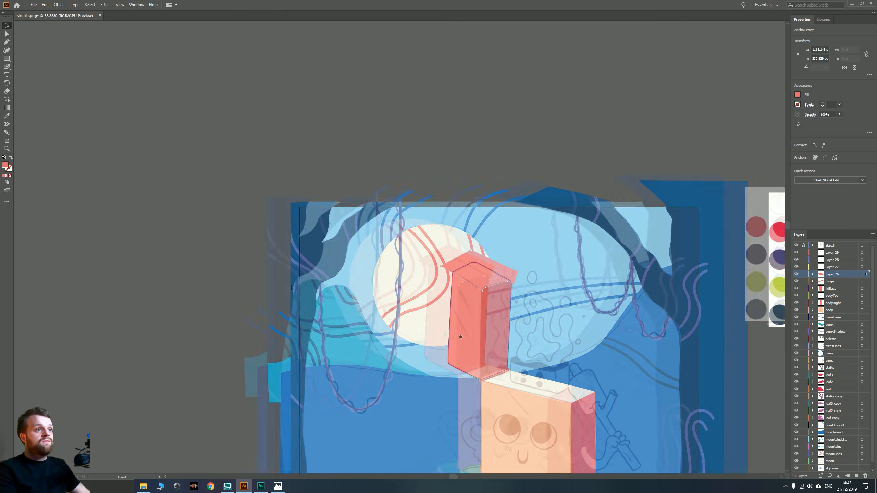
pyautogui.moveTo(463, 334); pyautogui.dragTo(388, 326)
pyautogui.click(391, 303)
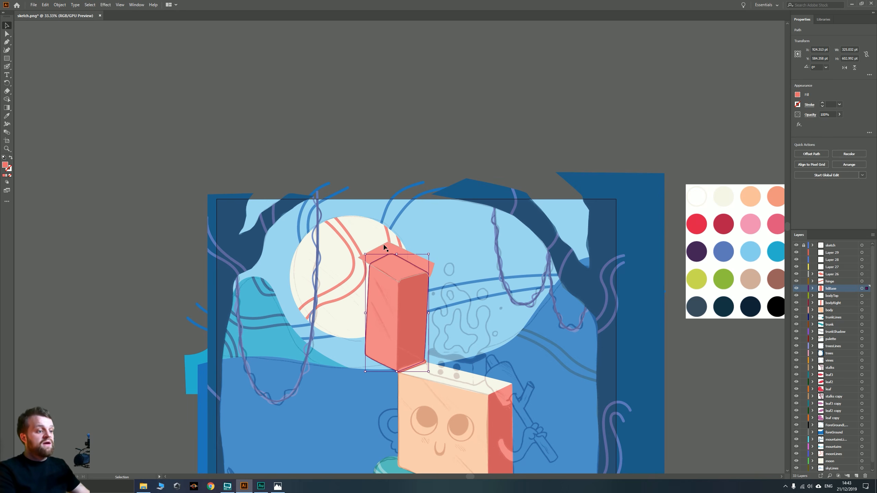
pyautogui.click(861, 275)
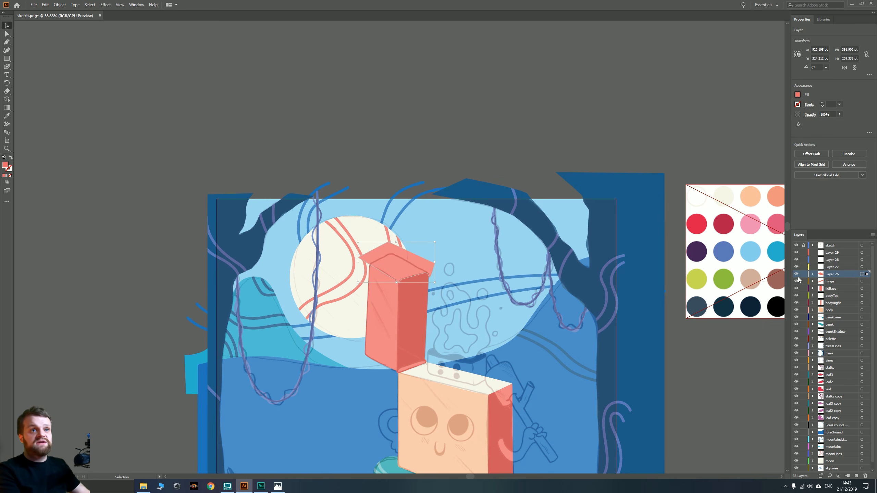
pyautogui.keyDown('shift'); pyautogui.click(385, 248); pyautogui.keyUp('shift')
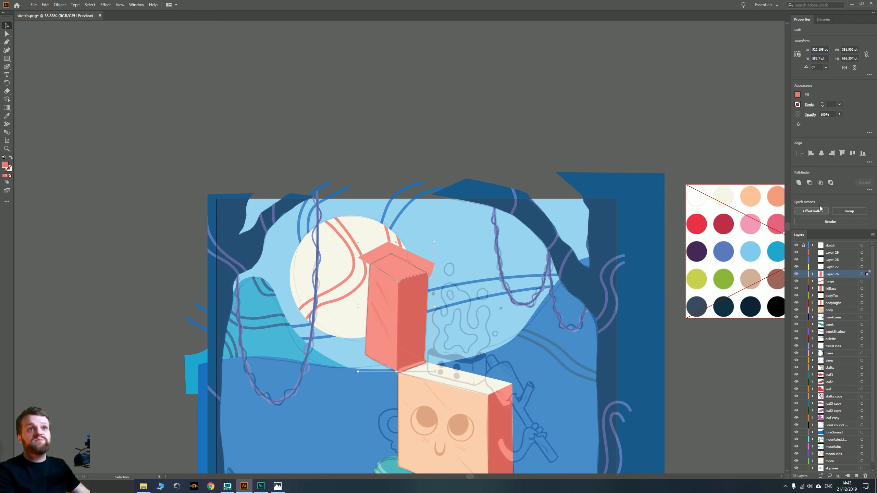
pyautogui.click(820, 183)
pyautogui.moveTo(714, 229); pyautogui.dragTo(673, 200)
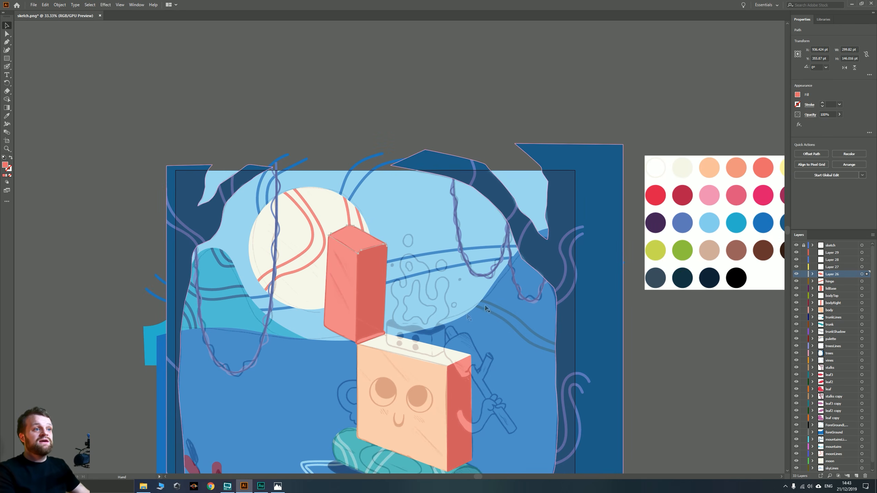
# Fill the lid's top face with the light peach sampled from the colour palette
pyautogui.press('i')
pyautogui.click(687, 166)
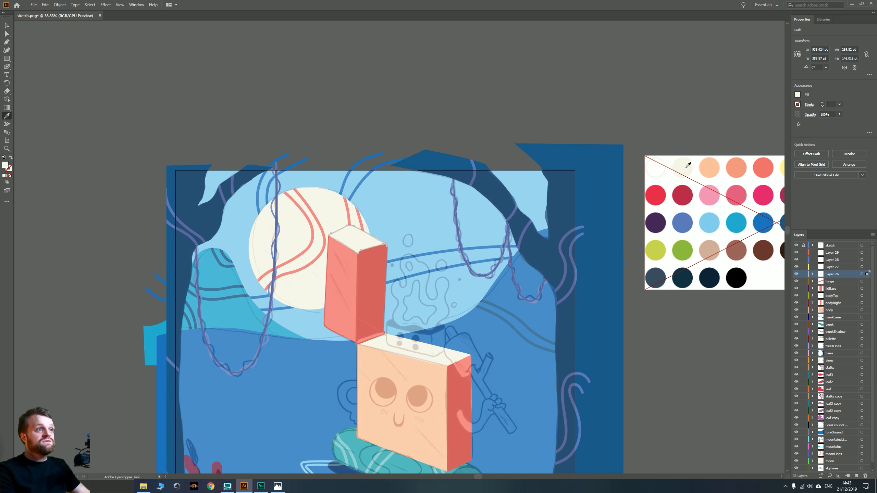
pyautogui.click(714, 165)
pyautogui.press('v')
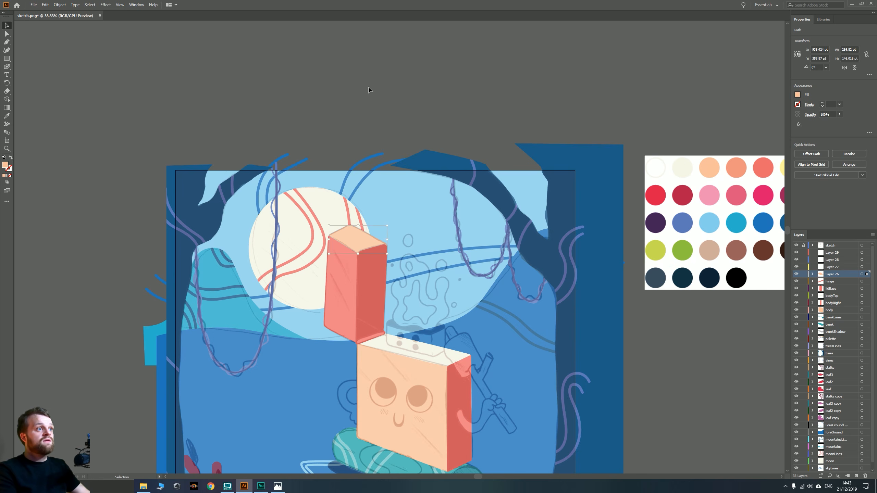
# Deselect the top face, rename Layer 26 to lidTop and move Layer 27 directly below it
pyautogui.click(368, 88)
pyautogui.scroll(3, 375, 284)
pyautogui.moveTo(357, 218); pyautogui.dragTo(386, 167)
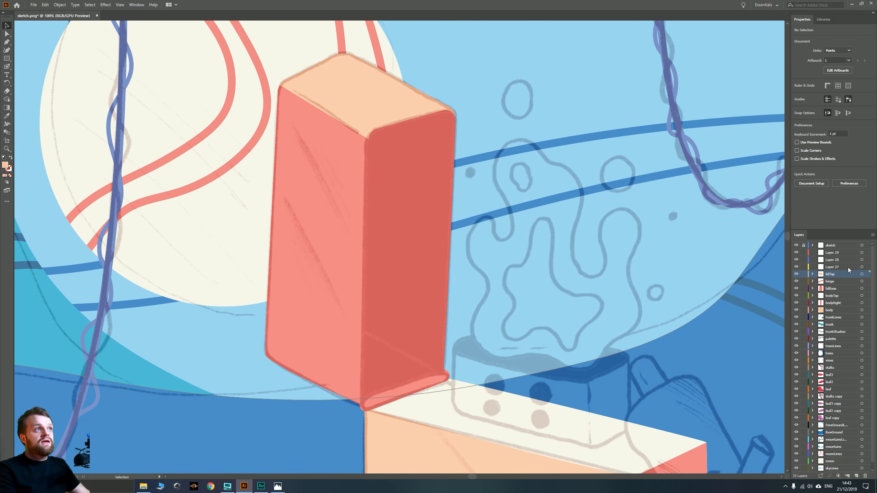
pyautogui.moveTo(845, 268); pyautogui.dragTo(829, 281)
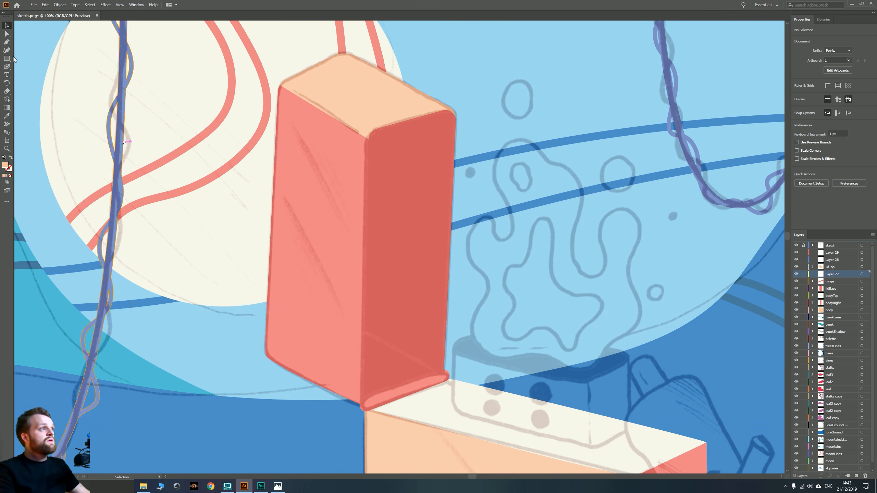
# On Layer 27, start a peach Pen path for the lid's front face, passing outside its left and lower edges to the hinge
pyautogui.click(7, 43)
pyautogui.moveTo(281, 92); pyautogui.dragTo(335, 121)
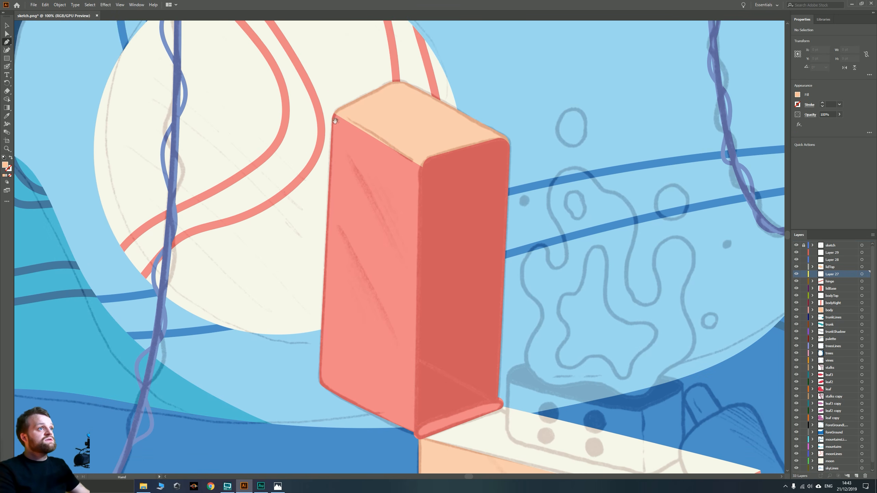
pyautogui.click(332, 96)
pyautogui.click(277, 330)
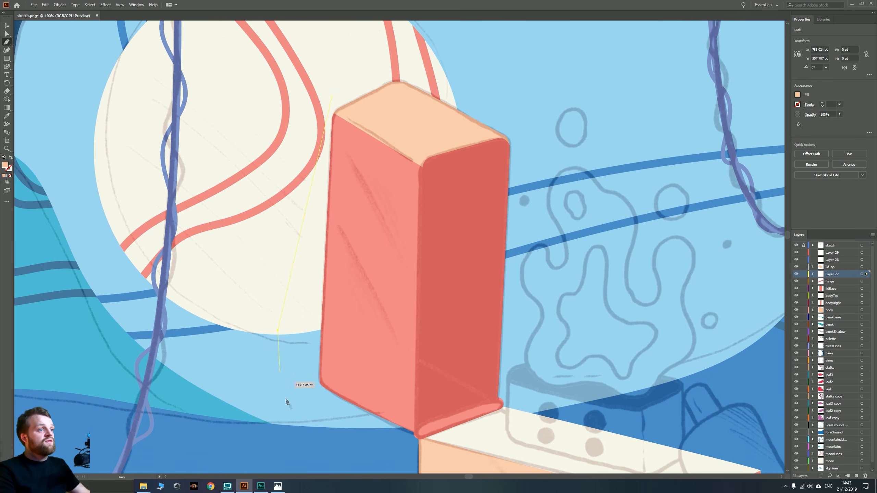
pyautogui.click(326, 409)
pyautogui.scroll(4, 414, 440)
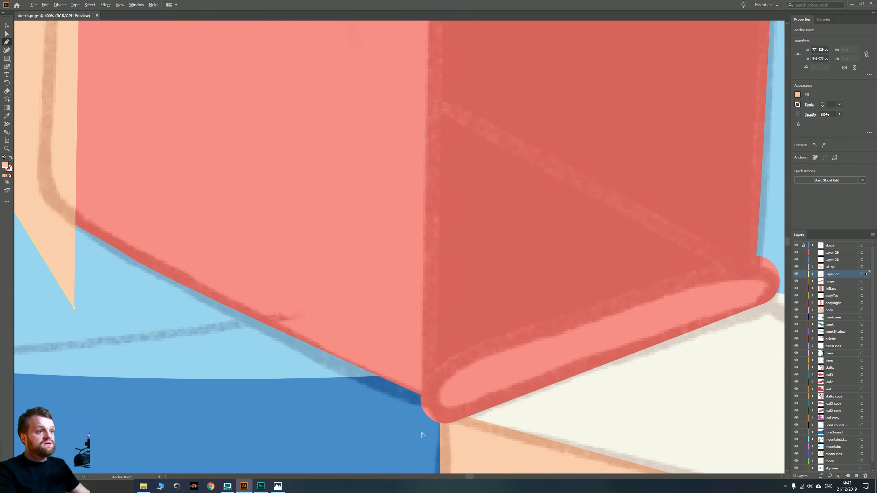
pyautogui.click(418, 409)
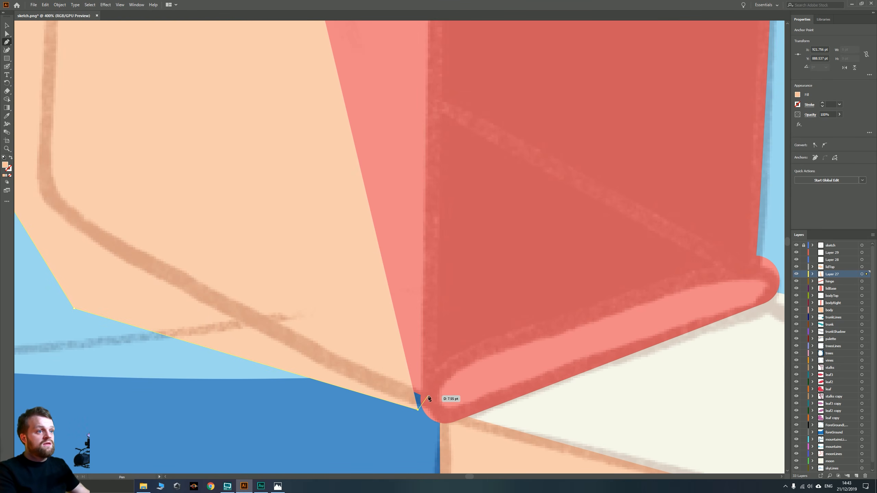
pyautogui.click(429, 396)
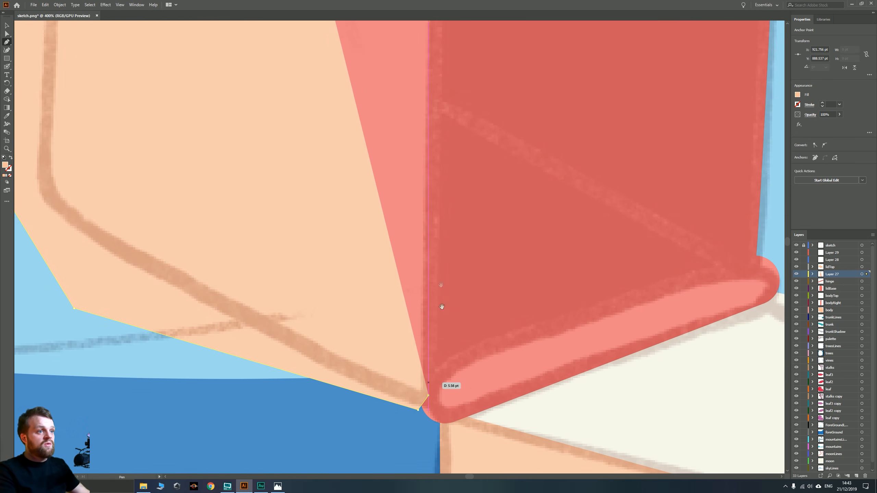
# Run the front face path up the lid's vertical fold to the top corner, then across beneath the top face to close it
pyautogui.moveTo(402, 49); pyautogui.dragTo(394, 398)
pyautogui.moveTo(402, 156); pyautogui.dragTo(401, 470)
pyautogui.moveTo(427, 38); pyautogui.dragTo(429, 259)
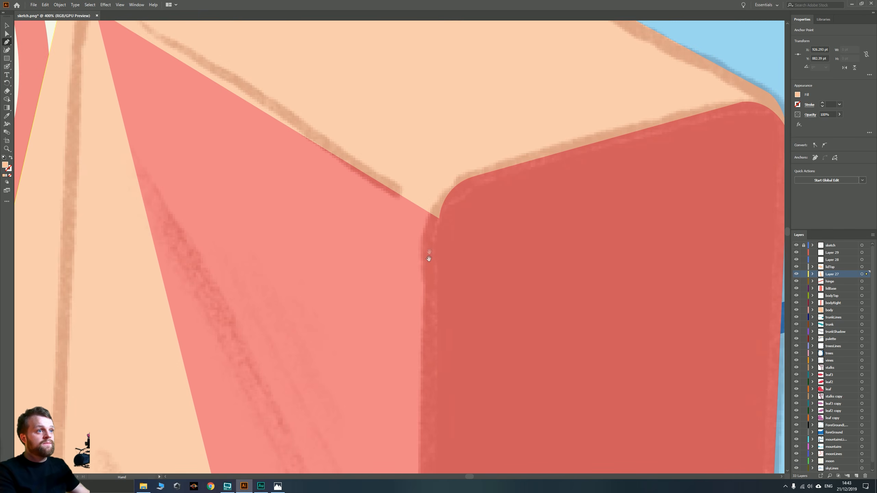
pyautogui.click(439, 219)
pyautogui.scroll(-2, 419, 186)
pyautogui.moveTo(405, 183); pyautogui.dragTo(431, 260)
pyautogui.click(396, 193)
pyautogui.click(273, 139)
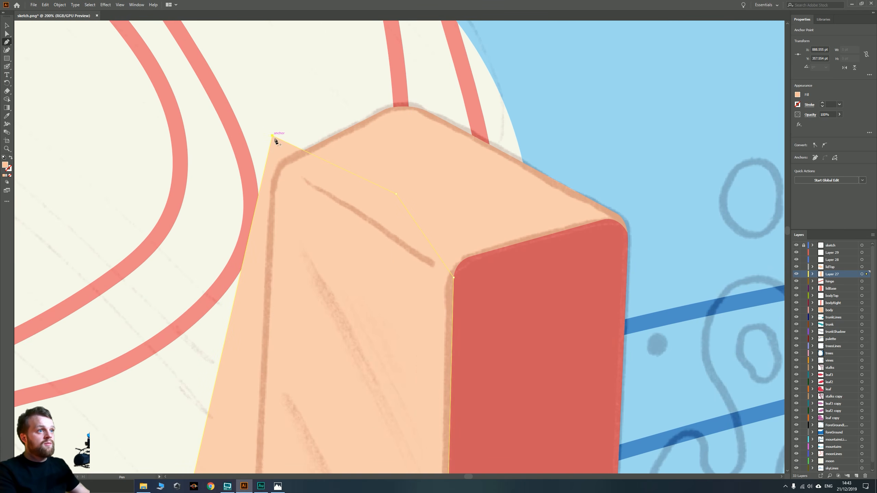
# Hide the sketch layer and deselect the front face to check the lid's flat shapes
pyautogui.press('v')
pyautogui.scroll(-1, 323, 302)
pyautogui.scroll(-4, 338, 297)
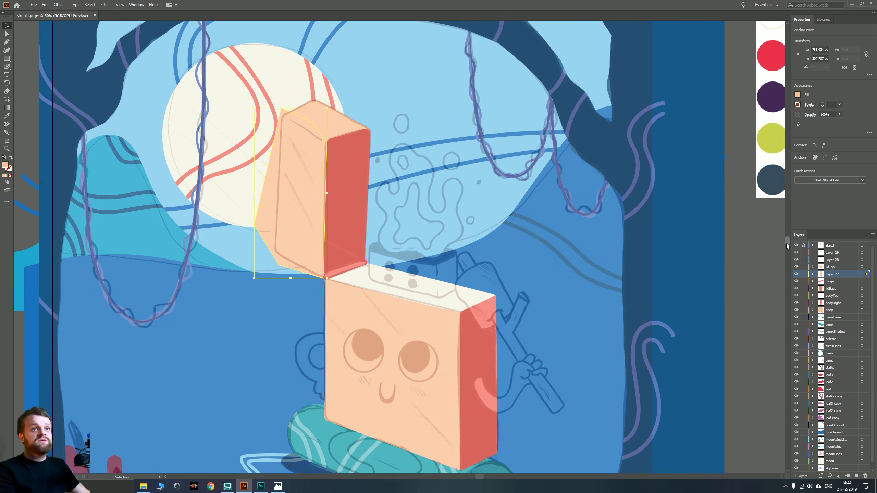
pyautogui.click(796, 246)
pyautogui.click(746, 245)
pyautogui.moveTo(484, 254); pyautogui.dragTo(542, 281)
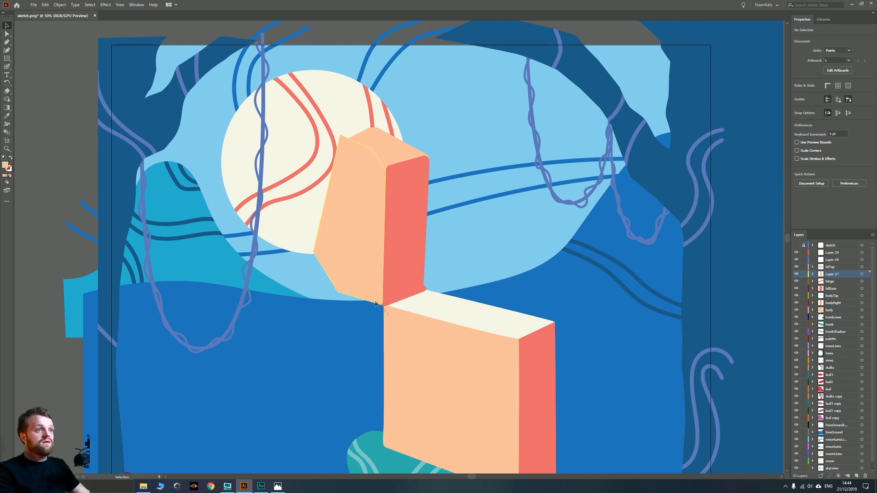
# Recolour the lid's top face with the cream fill sampled from the top of the box body
pyautogui.click(389, 151)
pyautogui.press('i')
pyautogui.click(456, 304)
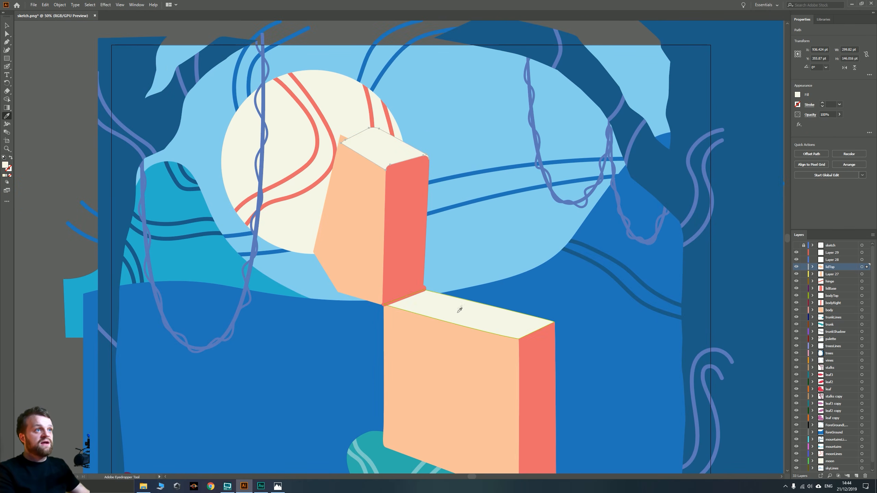
# Copy the lid's base shape and paste it in place on Layer 27, over the peach front face
pyautogui.press('v')
pyautogui.click(370, 209)
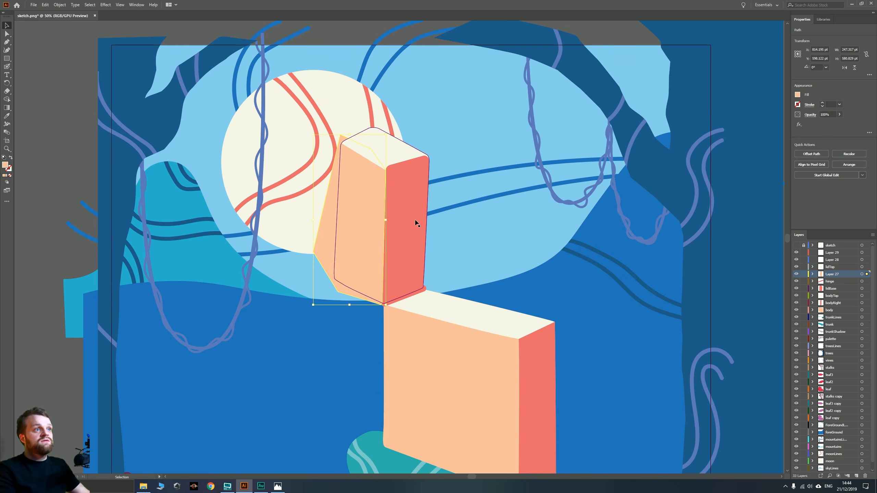
pyautogui.press('a')
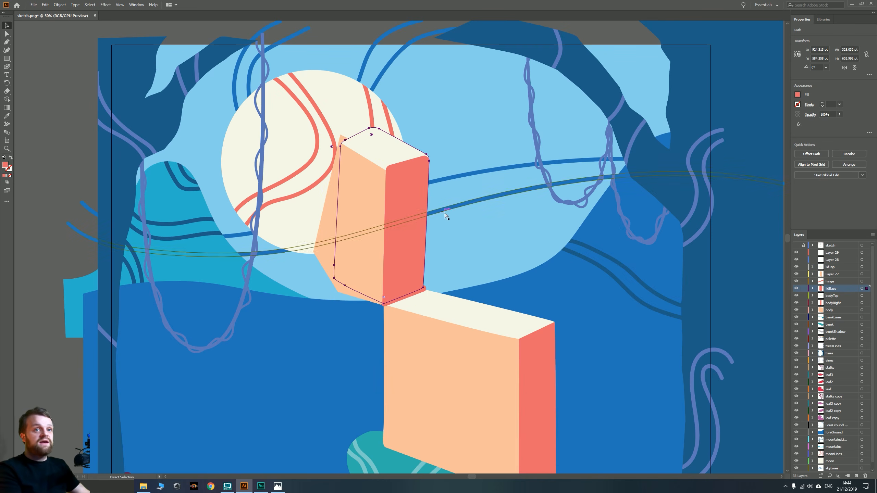
pyautogui.click(844, 275)
pyautogui.click(863, 274)
pyautogui.hotkey('ctrl', 'f')
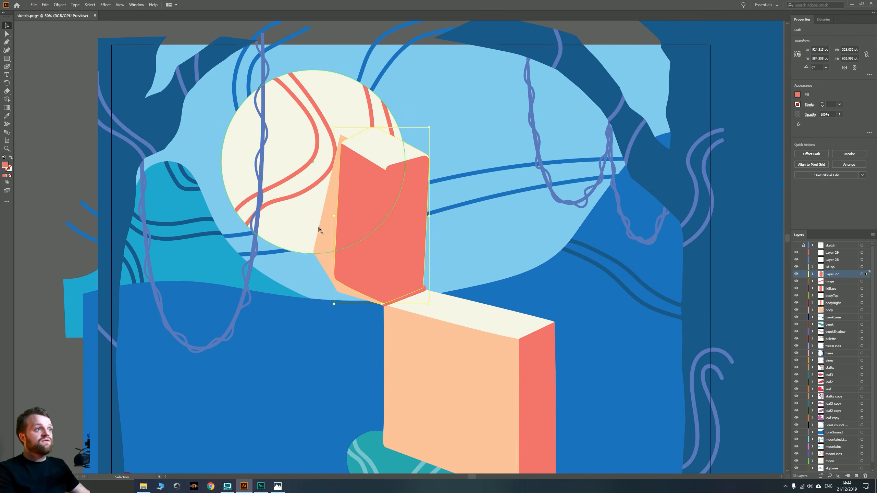
# Intersect the pasted lid base with the front face and recolour the result with the box body's peach fill
pyautogui.keyDown('shift'); pyautogui.click(322, 229); pyautogui.keyUp('shift')
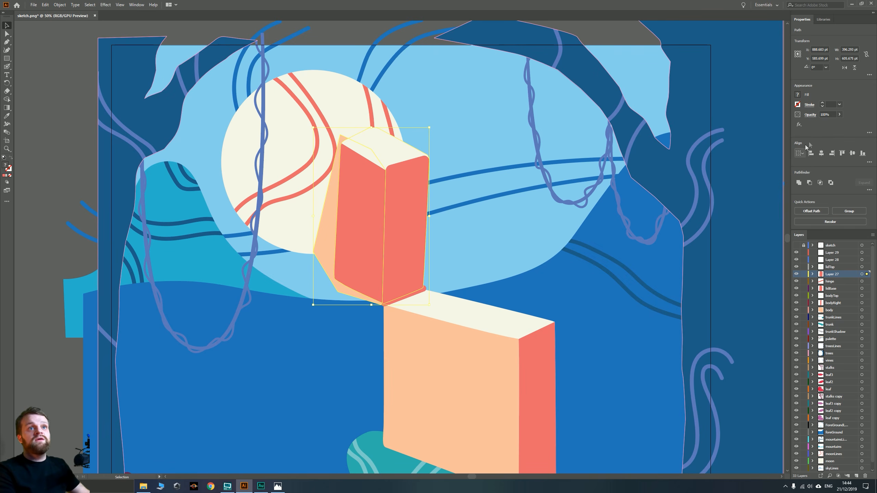
pyautogui.click(825, 182)
pyautogui.press('i')
pyautogui.click(438, 372)
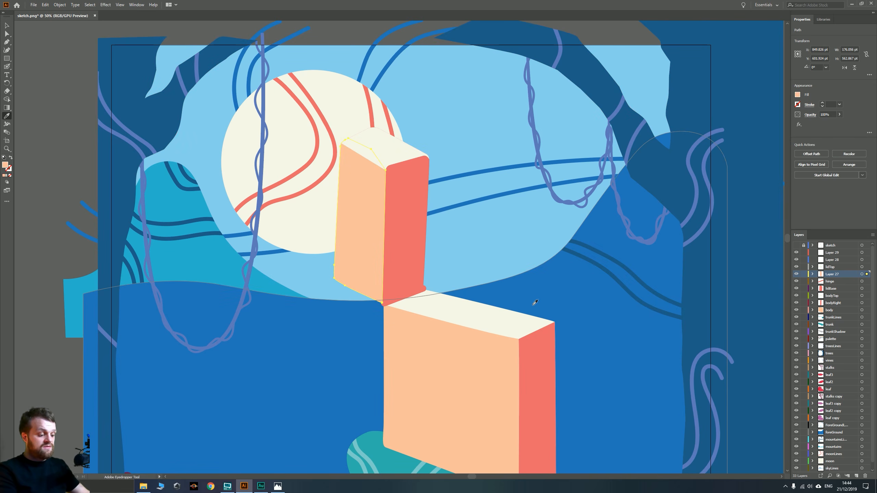
pyautogui.press('v')
pyautogui.hotkey('ctrl', 'shift', 'a')
# Try to move the corner where the lid's top and front faces meet upward along the vertical fold
pyautogui.moveTo(399, 286); pyautogui.dragTo(409, 228)
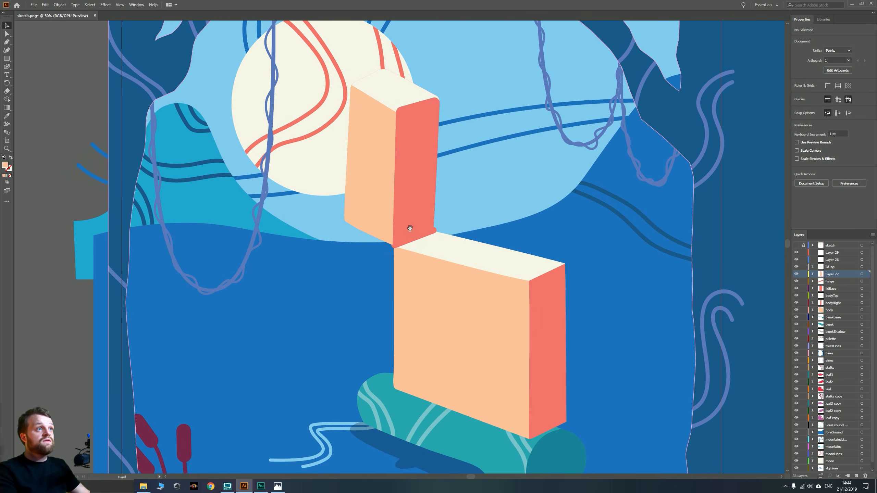
pyautogui.moveTo(368, 133); pyautogui.dragTo(378, 183)
pyautogui.scroll(4, 386, 192)
pyautogui.moveTo(411, 145); pyautogui.dragTo(385, 296)
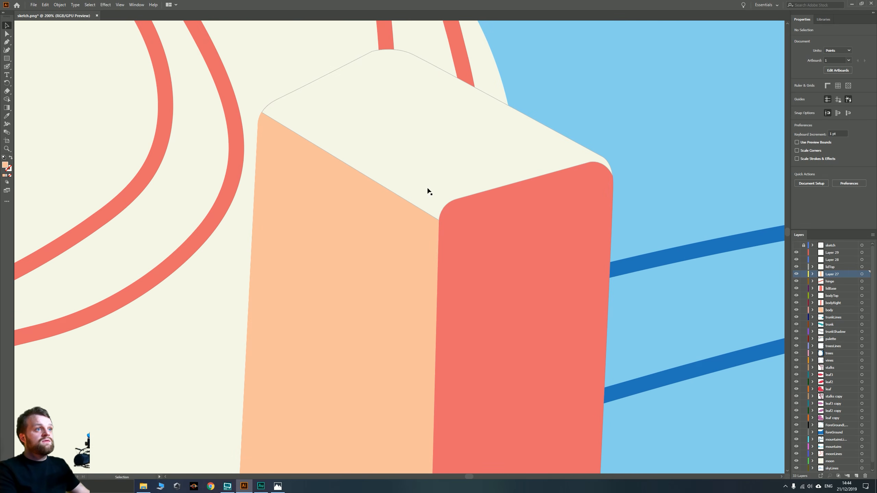
pyautogui.click(428, 190)
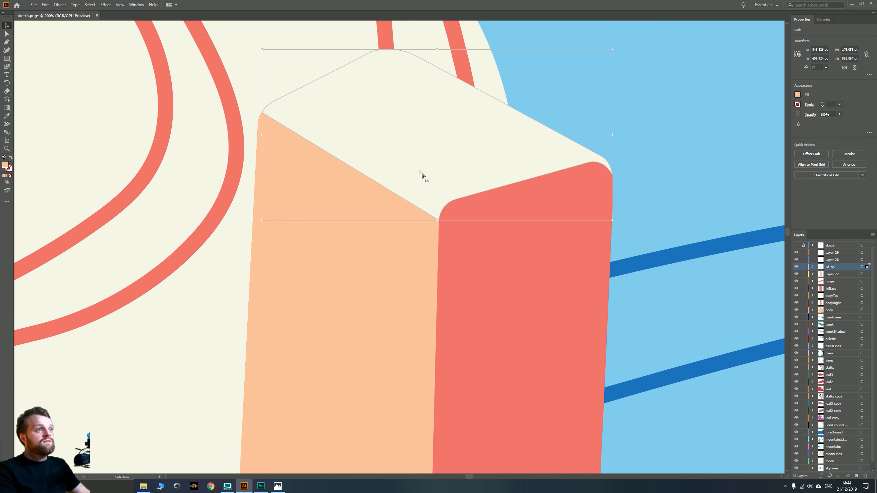
pyautogui.click(7, 33)
pyautogui.scroll(2, 410, 238)
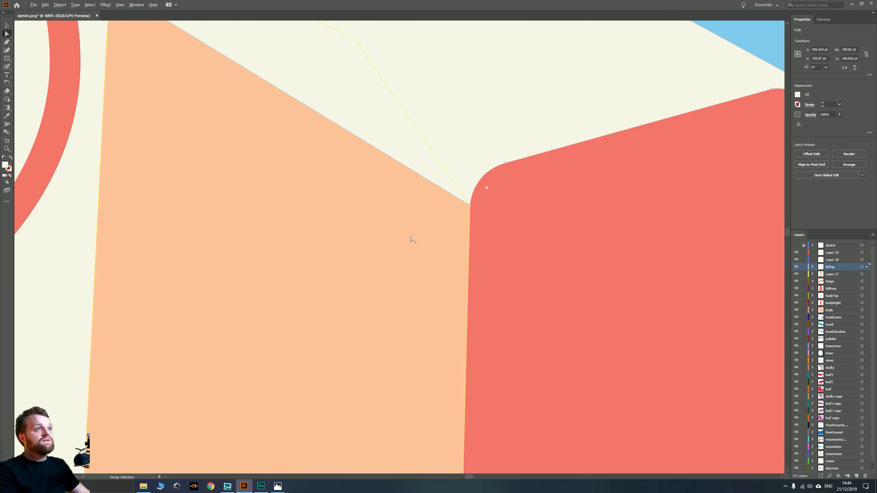
pyautogui.click(455, 240)
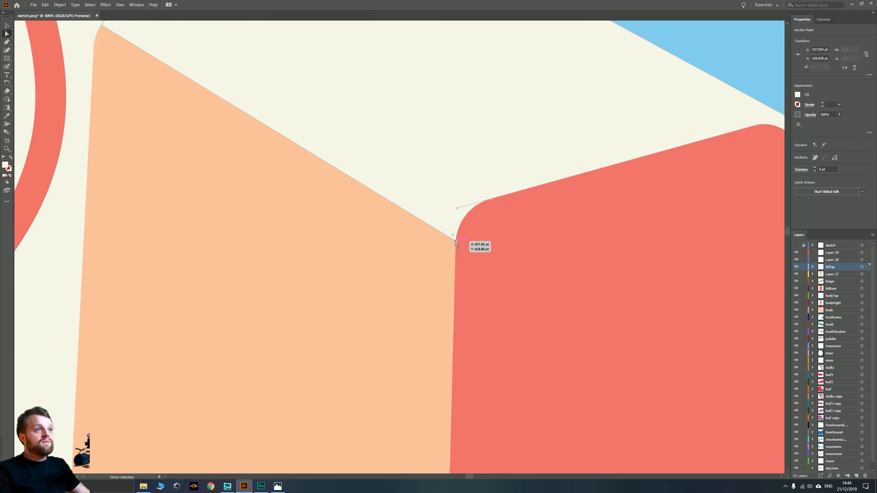
pyautogui.moveTo(455, 239); pyautogui.dragTo(457, 215)
pyautogui.click(456, 241)
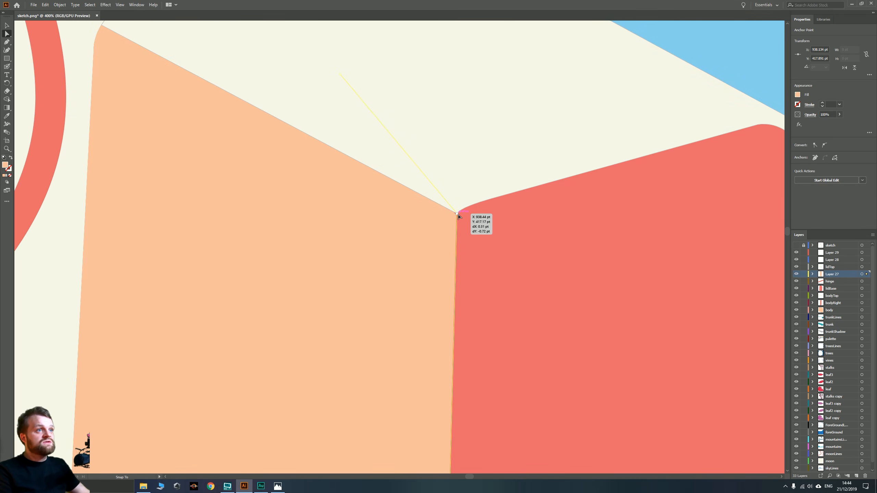
pyautogui.click(458, 176)
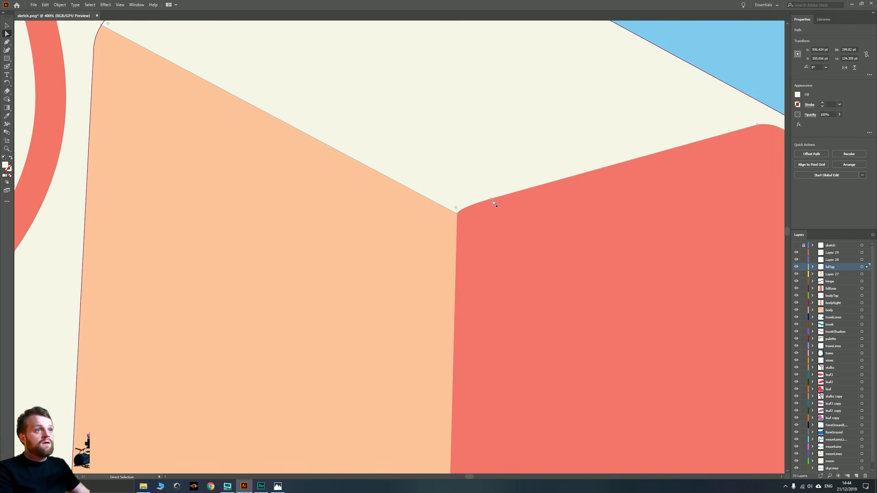
# Try shifting the neighbouring curve anchor on the lid's top face, and undo the fold corner edits
pyautogui.moveTo(490, 199); pyautogui.dragTo(485, 199)
pyautogui.hotkey('ctrl', 'z')
pyautogui.scroll(-8, 397, 238)
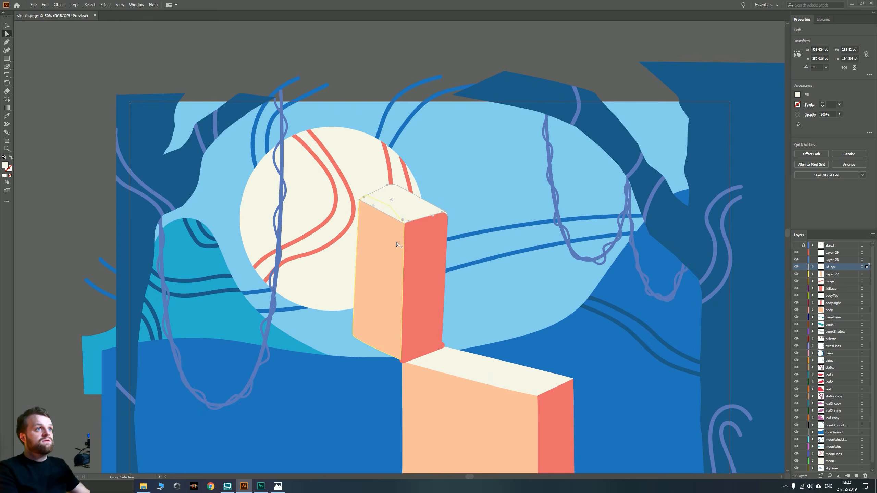
pyautogui.click(180, 244)
pyautogui.scroll(3, 176, 263)
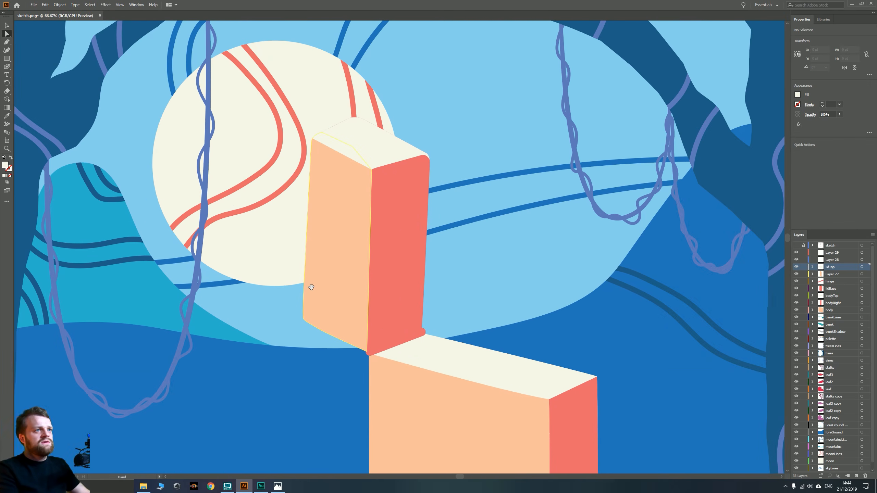
pyautogui.click(326, 271)
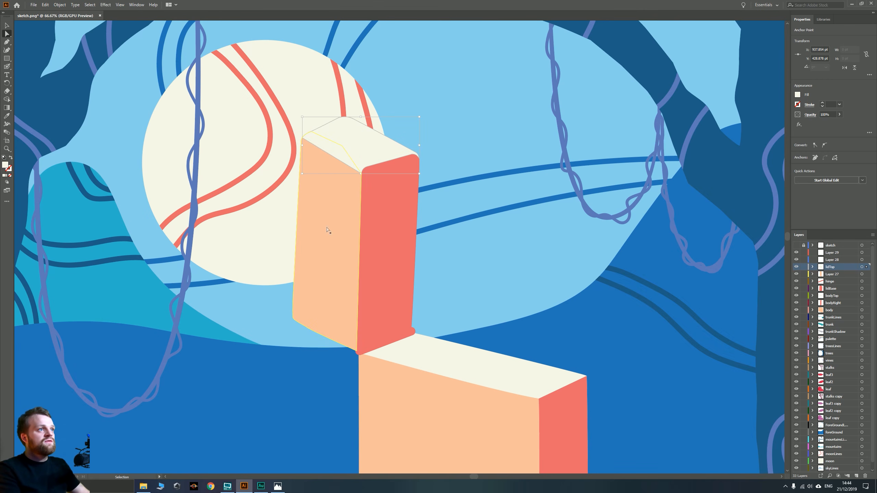
# Move the lid top face's outer left anchor down to the front face's straight edge and reshape its rounded corner
pyautogui.scroll(6, 311, 142)
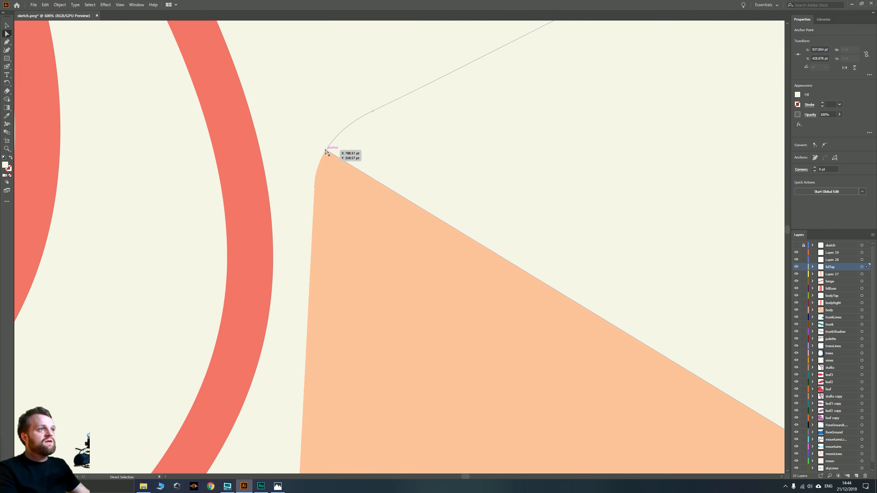
pyautogui.click(326, 151)
pyautogui.moveTo(326, 151); pyautogui.dragTo(316, 134)
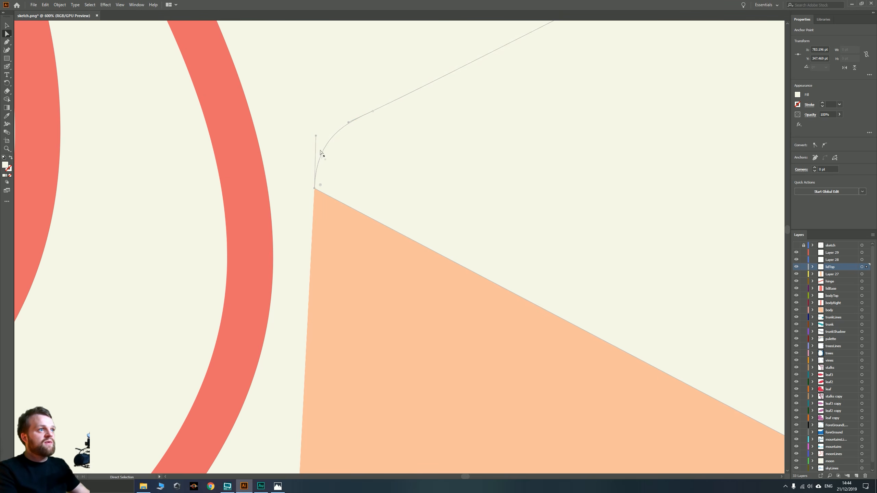
pyautogui.scroll(-5, 327, 174)
pyautogui.scroll(-3, 398, 333)
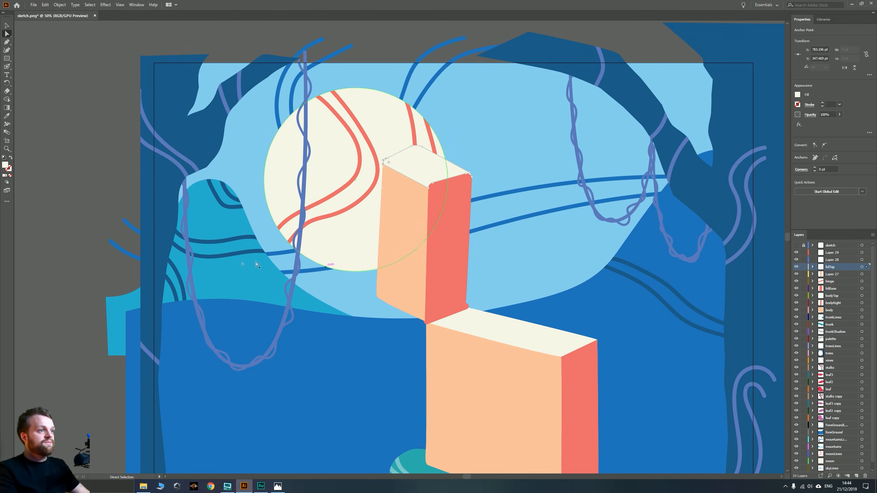
pyautogui.press('v')
pyautogui.click(79, 195)
pyautogui.scroll(-1, 79, 195)
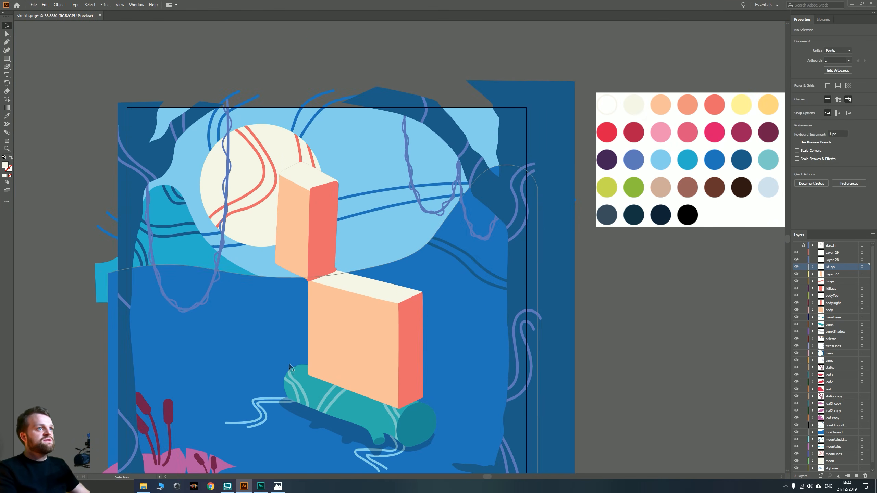
# Recolour the hinge between lid and box with the dark crimson sampled from the colour palette
pyautogui.scroll(1, 252, 367)
pyautogui.click(353, 231)
pyautogui.scroll(-2, 394, 271)
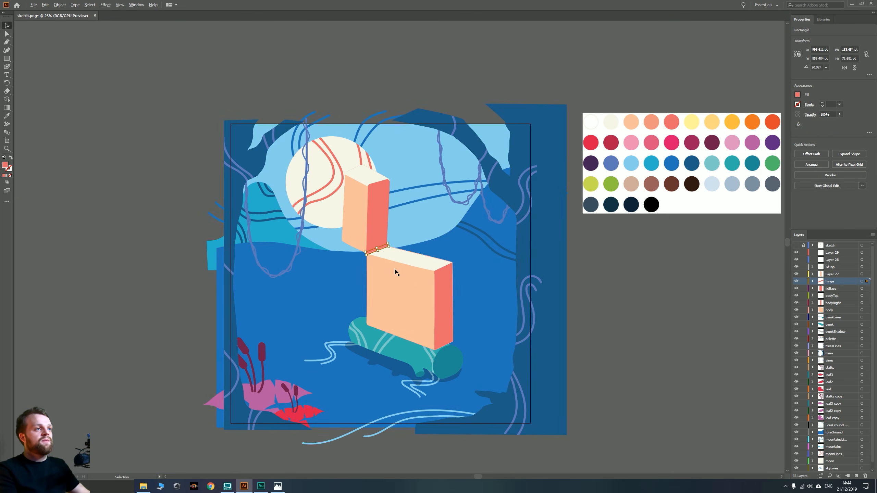
pyautogui.moveTo(679, 151); pyautogui.dragTo(556, 186)
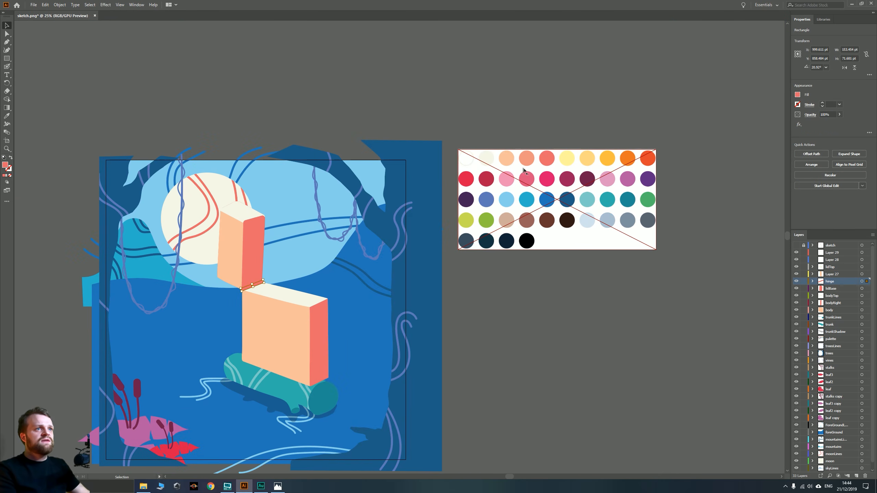
pyautogui.press('i')
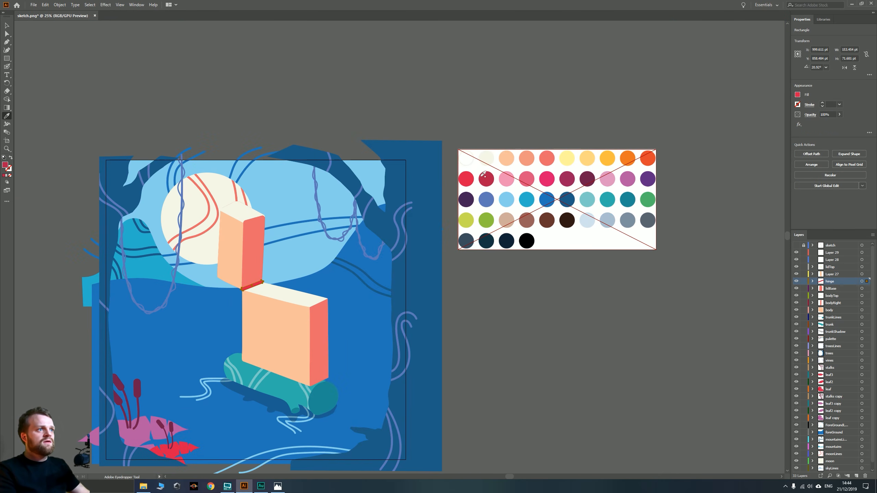
pyautogui.click(455, 324)
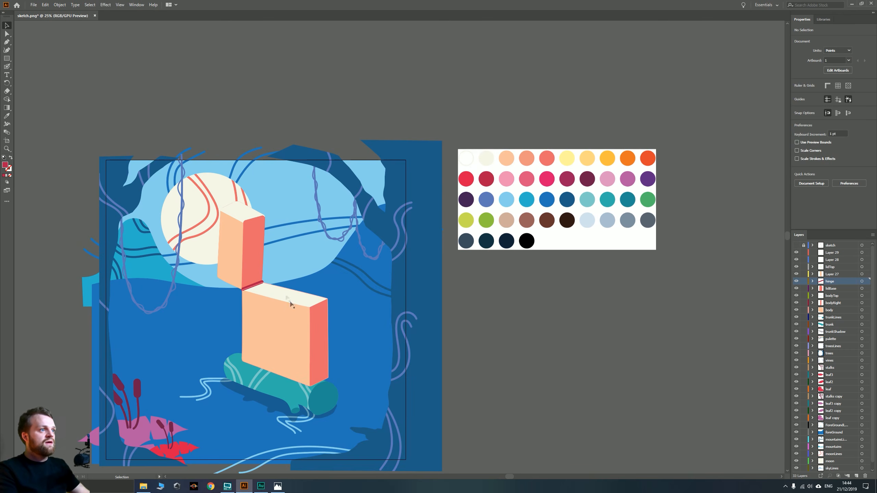
# Move Layer 27 below the hinge layer, rename it lidFront, and deselect the front face
pyautogui.scroll(4, 292, 302)
pyautogui.click(320, 224)
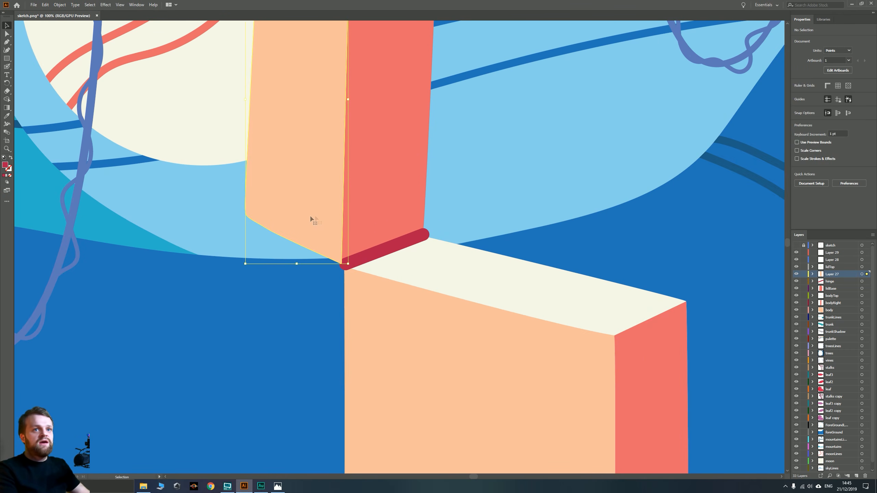
pyautogui.moveTo(834, 275); pyautogui.dragTo(832, 284)
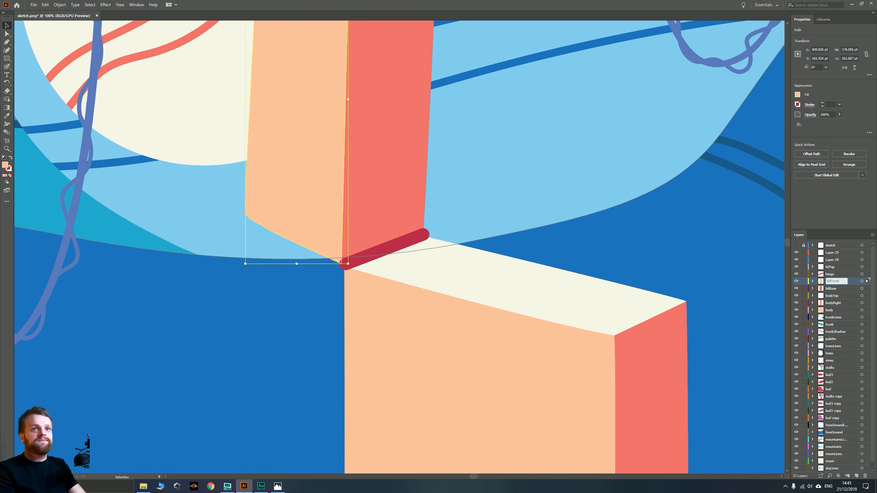
pyautogui.press('Return')
pyautogui.hotkey('ctrl', '-')
pyautogui.hotkey('ctrl', '-')
pyautogui.hotkey('ctrl', '-')
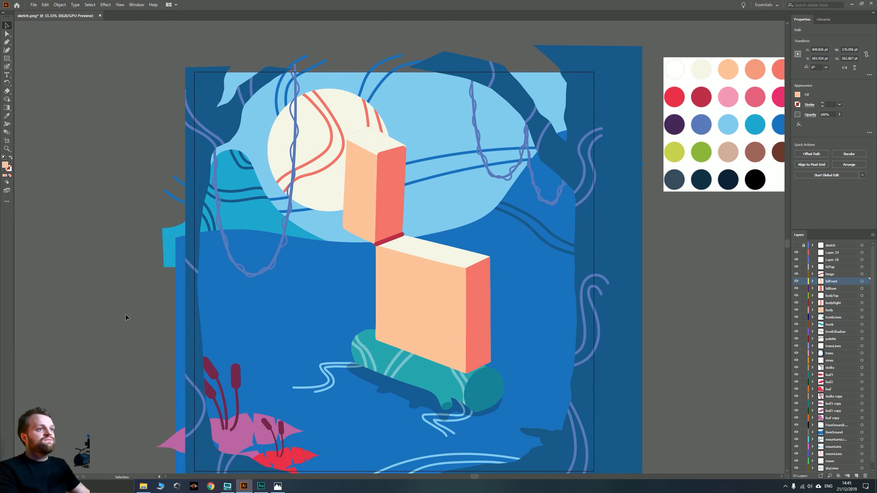
pyautogui.click(126, 316)
# Show the sketch layer again and undo the accidental shift of the box's top face
pyautogui.moveTo(307, 338); pyautogui.dragTo(274, 292)
pyautogui.moveTo(356, 269); pyautogui.dragTo(407, 284)
pyautogui.click(797, 245)
pyautogui.moveTo(442, 229); pyautogui.dragTo(438, 260)
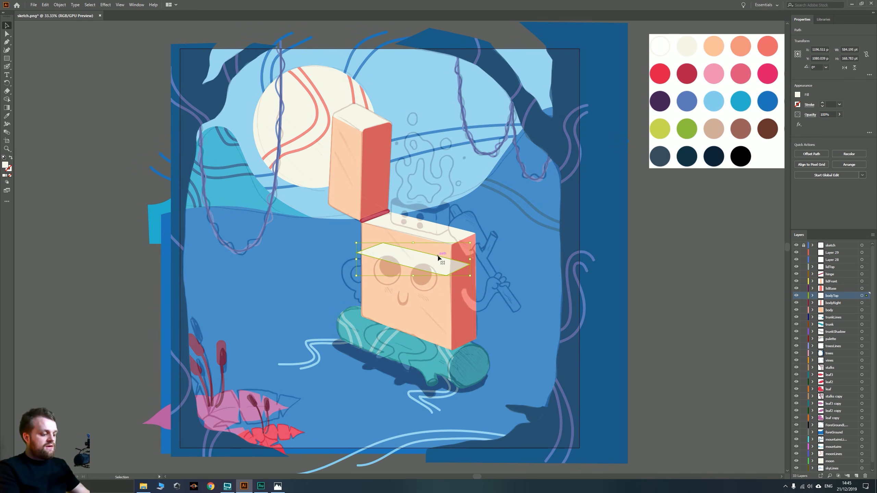
pyautogui.hotkey('ctrl', 'z')
pyautogui.scroll(3, 409, 367)
pyautogui.moveTo(397, 366); pyautogui.dragTo(420, 321)
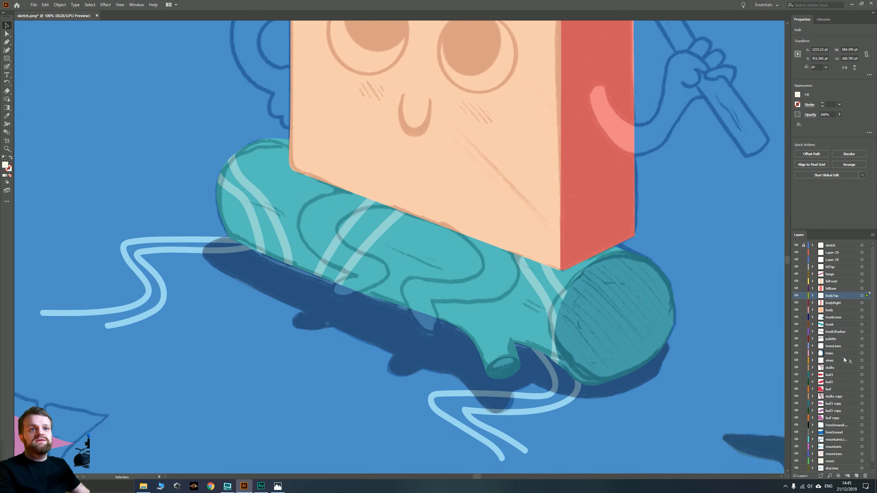
# Move Layer 28 directly below the body layer and rename it legs
pyautogui.click(829, 311)
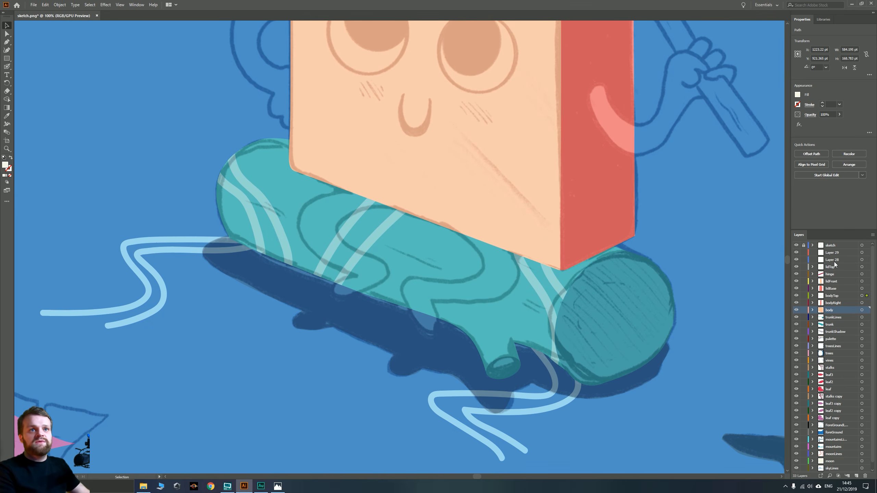
pyautogui.moveTo(834, 262); pyautogui.dragTo(829, 312)
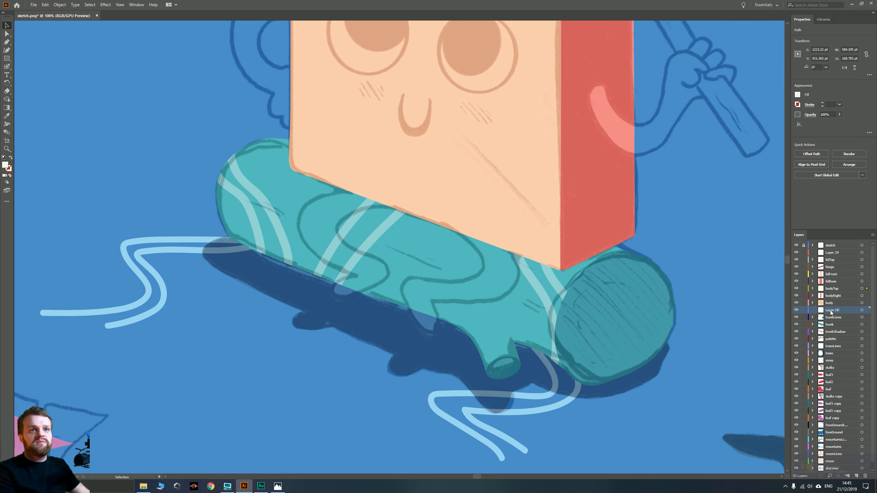
pyautogui.doubleClick(832, 310)
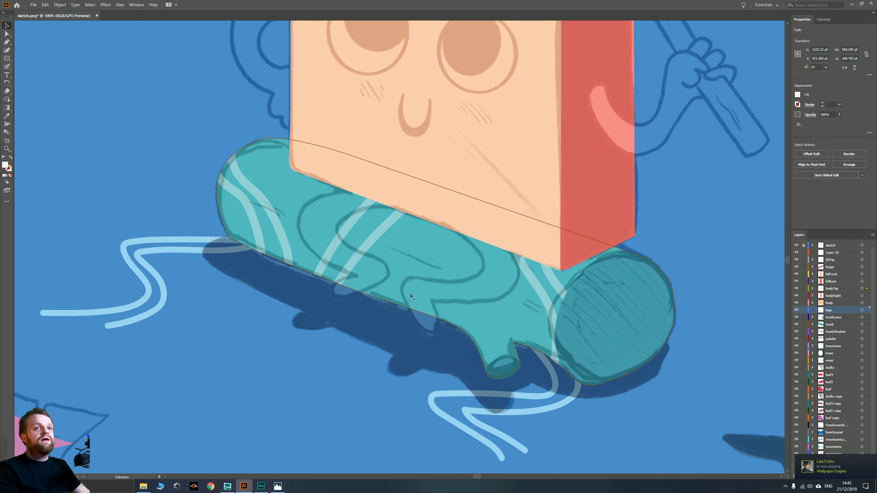
# Trace the sketched left leg's outer curve and foot with the Pen tool on the bodyTop layer
pyautogui.hotkey('ctrl', '+')
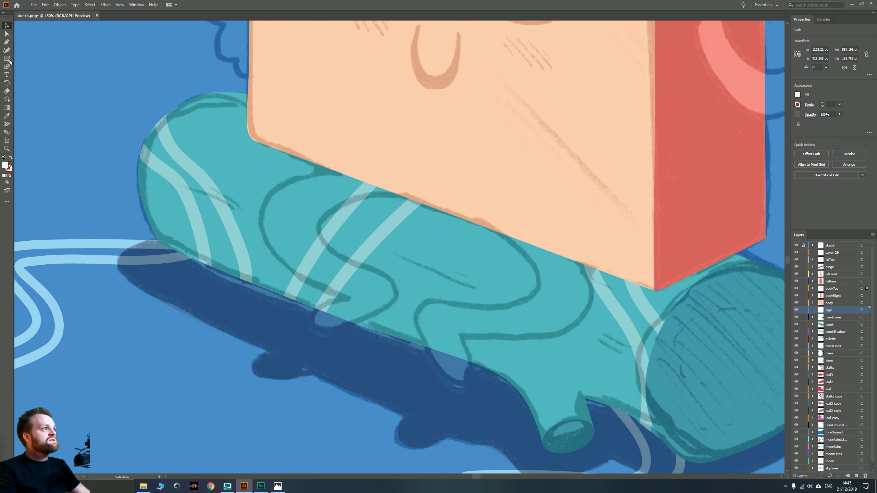
pyautogui.press('i')
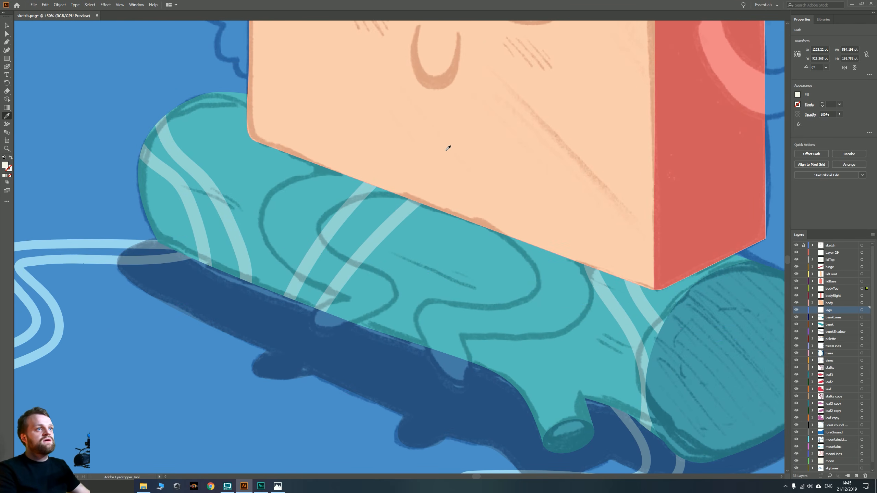
pyautogui.click(459, 160)
pyautogui.press('v')
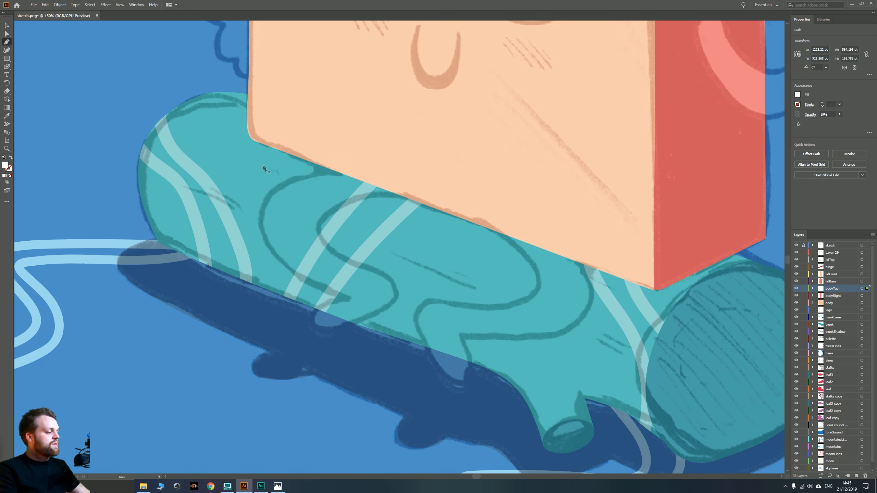
pyautogui.click(373, 166)
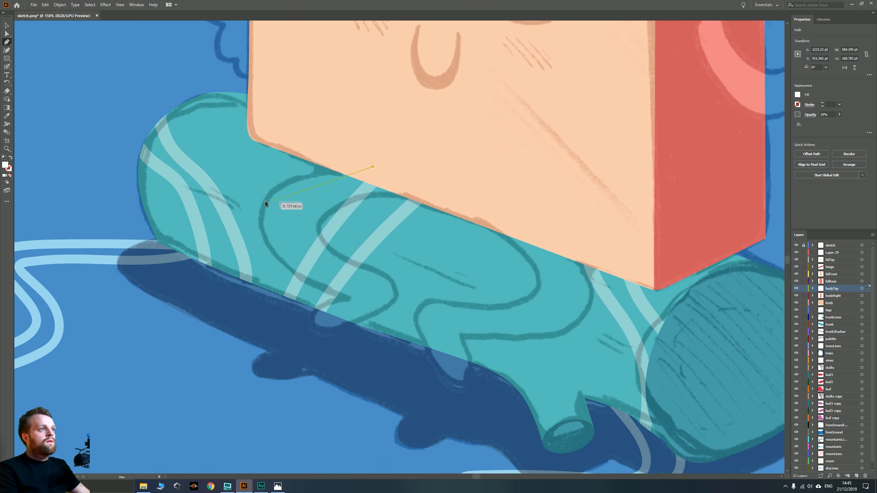
pyautogui.moveTo(243, 244); pyautogui.dragTo(245, 243)
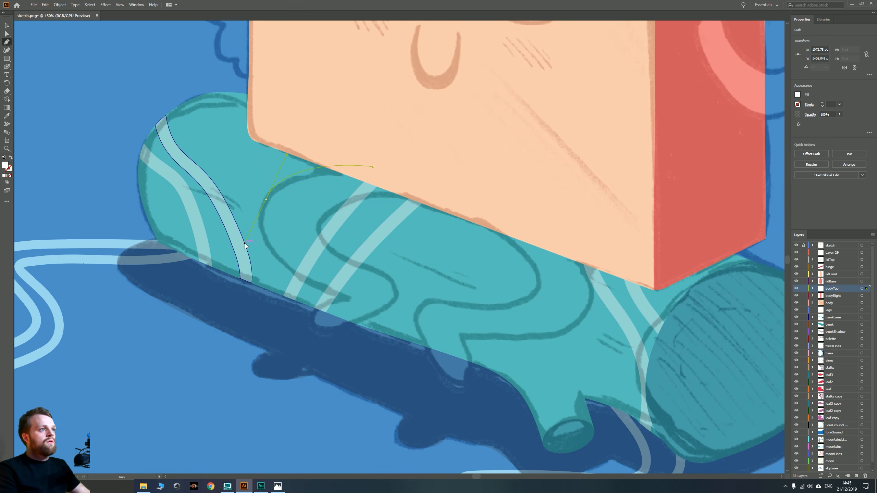
pyautogui.moveTo(310, 284); pyautogui.dragTo(335, 296)
pyautogui.click(348, 299)
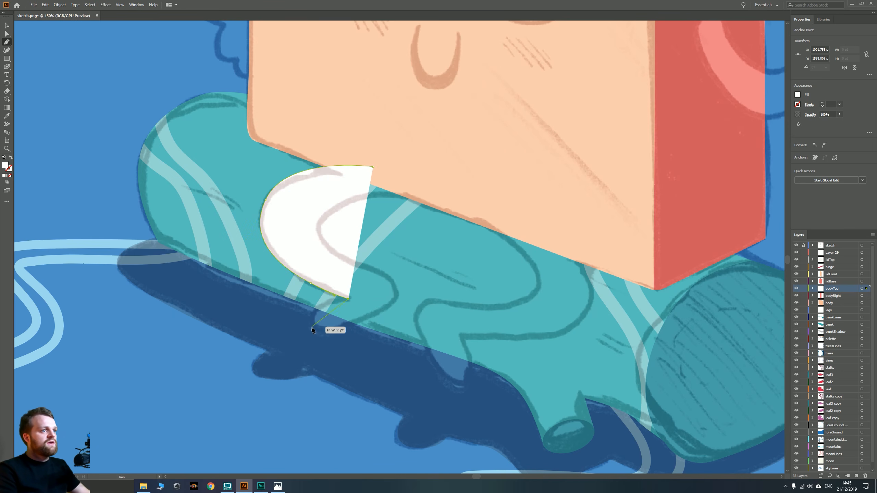
pyautogui.moveTo(313, 329); pyautogui.dragTo(323, 353)
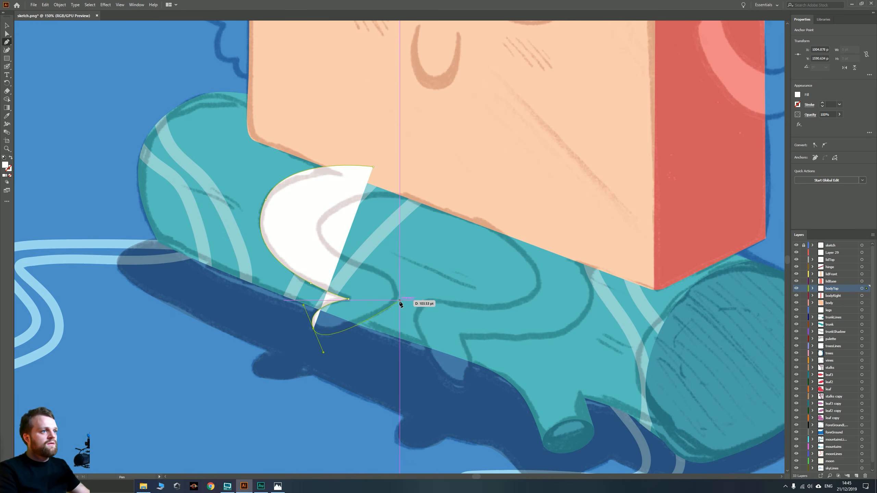
pyautogui.click(397, 301)
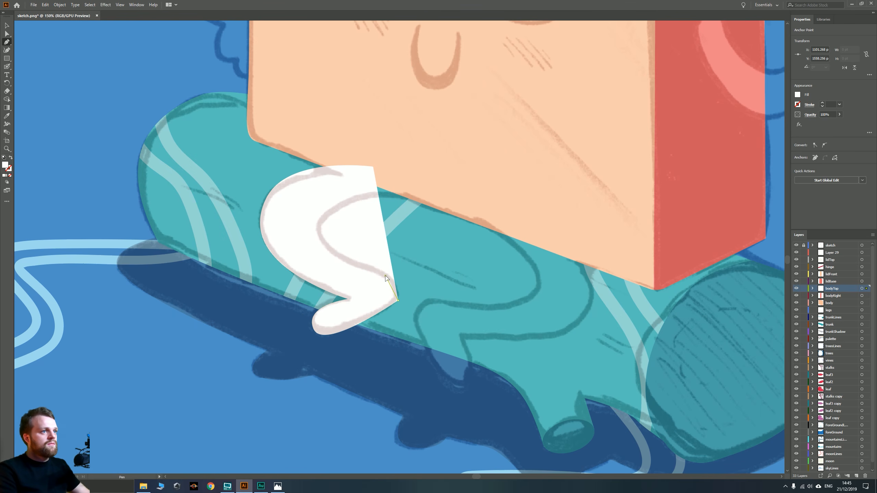
# Trace the left leg's inner curve back up to the box's lower edge and finish the path
pyautogui.moveTo(367, 269); pyautogui.dragTo(365, 269)
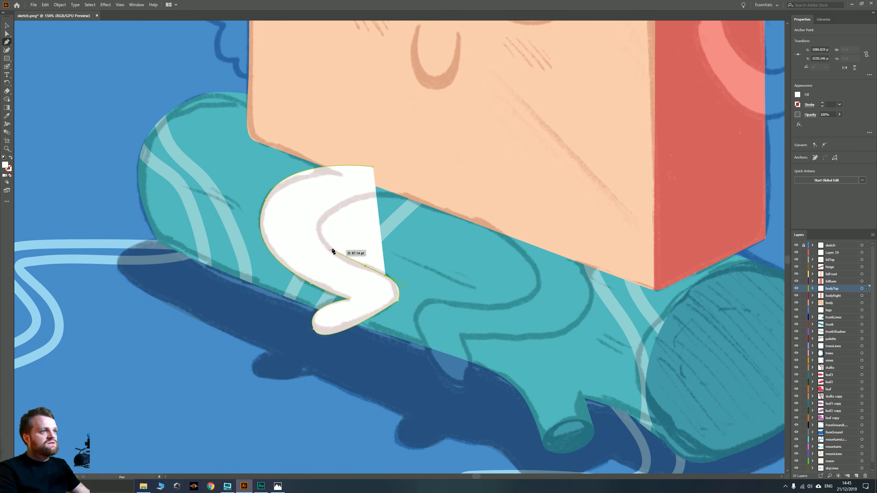
pyautogui.moveTo(316, 222); pyautogui.dragTo(314, 220)
pyautogui.moveTo(361, 195); pyautogui.dragTo(377, 171)
pyautogui.click(433, 199)
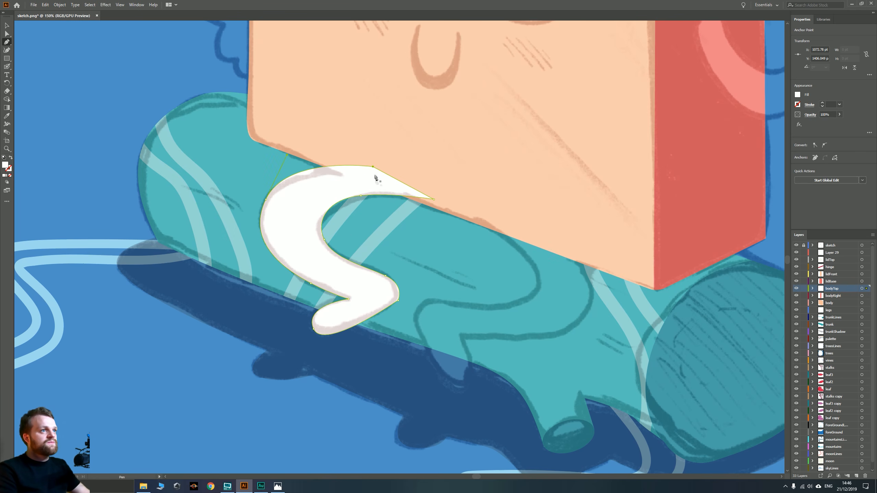
pyautogui.press('v')
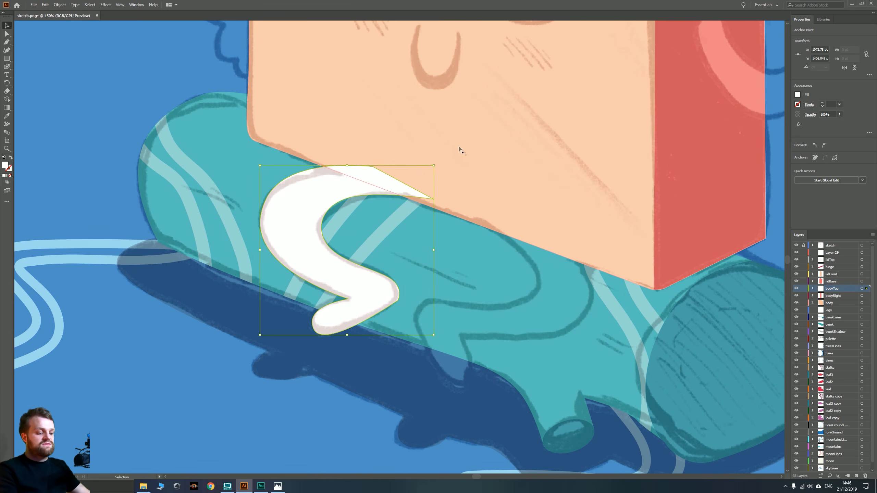
# Recolour the left leg with the light peach used on the box, set its opacity to 100%, and deselect it
pyautogui.press('i')
pyautogui.click(518, 206)
pyautogui.scroll(-3, 518, 206)
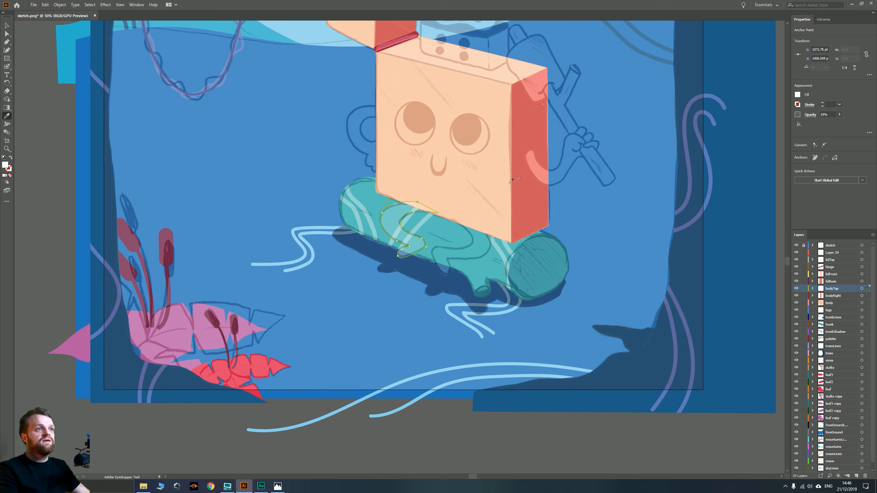
pyautogui.moveTo(518, 206); pyautogui.dragTo(241, 337)
pyautogui.moveTo(606, 67); pyautogui.dragTo(469, 213)
pyautogui.moveTo(113, 392); pyautogui.dragTo(416, 210)
pyautogui.press('v')
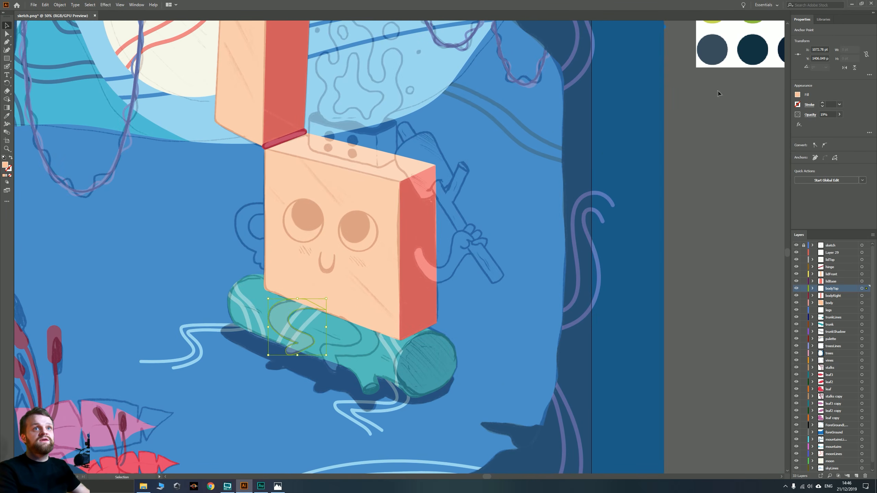
pyautogui.click(839, 114)
pyautogui.click(259, 319)
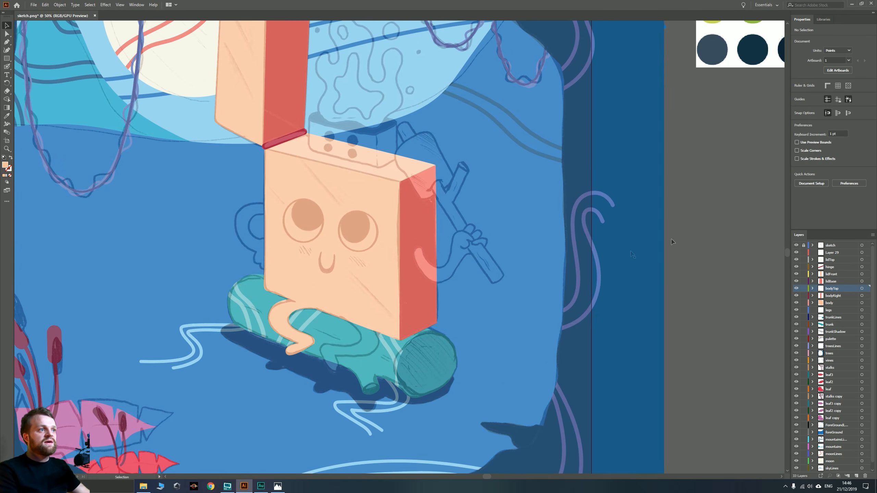
# Duplicate the left leg below the log and reflect the copy so it mirrors the original horizontally
pyautogui.moveTo(280, 320); pyautogui.dragTo(347, 386)
pyautogui.rightClick(348, 384)
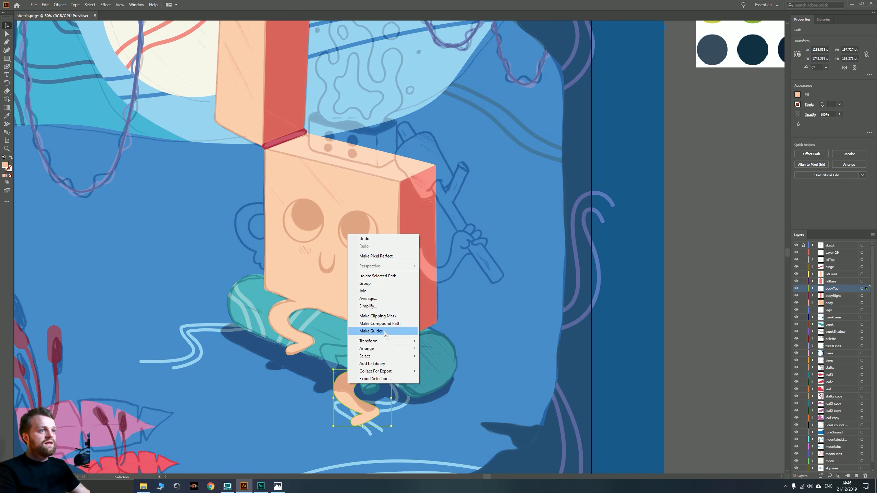
pyautogui.moveTo(397, 341)
pyautogui.click(449, 366)
pyautogui.click(440, 286)
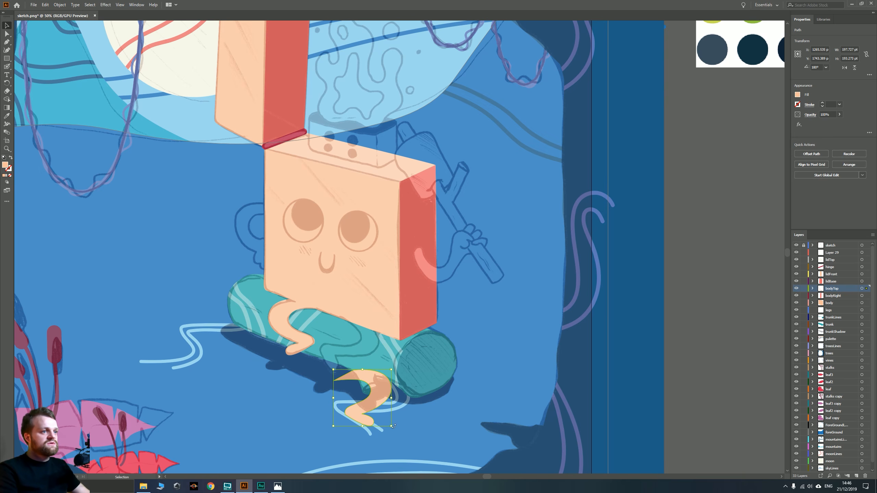
# Rotate the mirrored leg to about 148° and fit it onto the sketched right leg under the box
pyautogui.moveTo(393, 426); pyautogui.dragTo(357, 353)
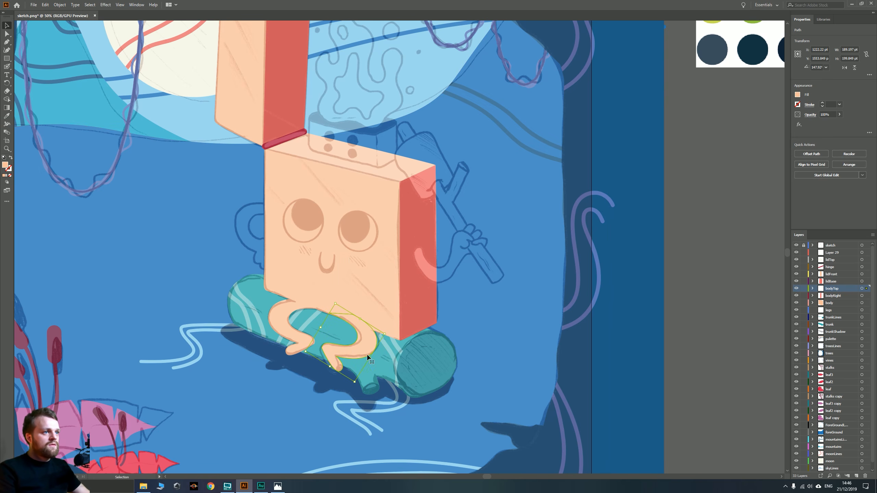
pyautogui.press('Right')
pyautogui.press('Up')
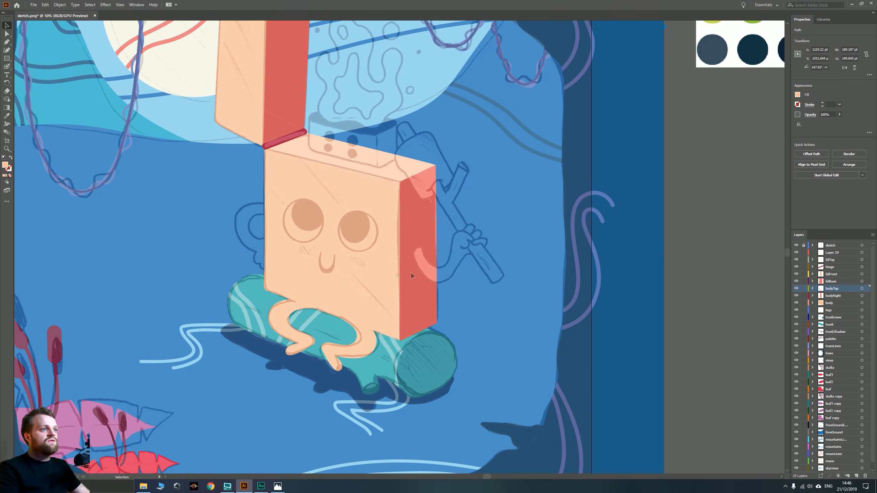
# Add a new layer directly above the legs layer and name it armBehind
pyautogui.scroll(-1, 347, 276)
pyautogui.moveTo(336, 289); pyautogui.dragTo(386, 313)
pyautogui.scroll(1, 396, 373)
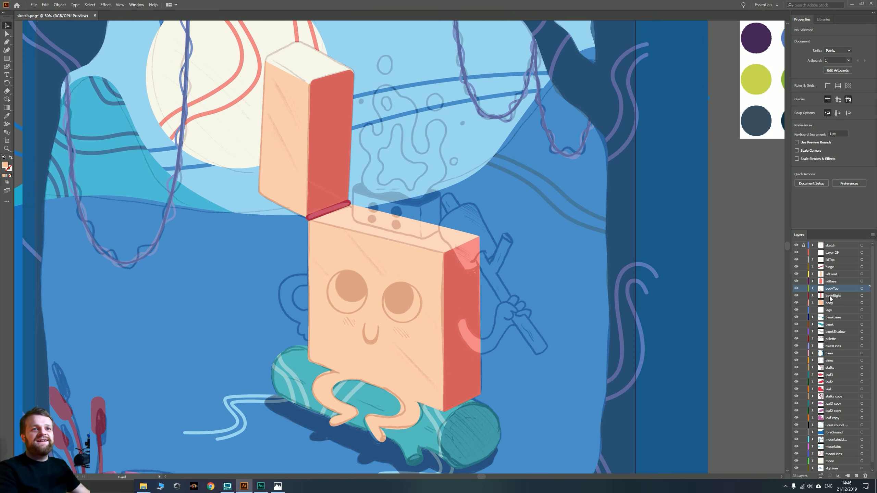
pyautogui.click(830, 303)
pyautogui.click(829, 310)
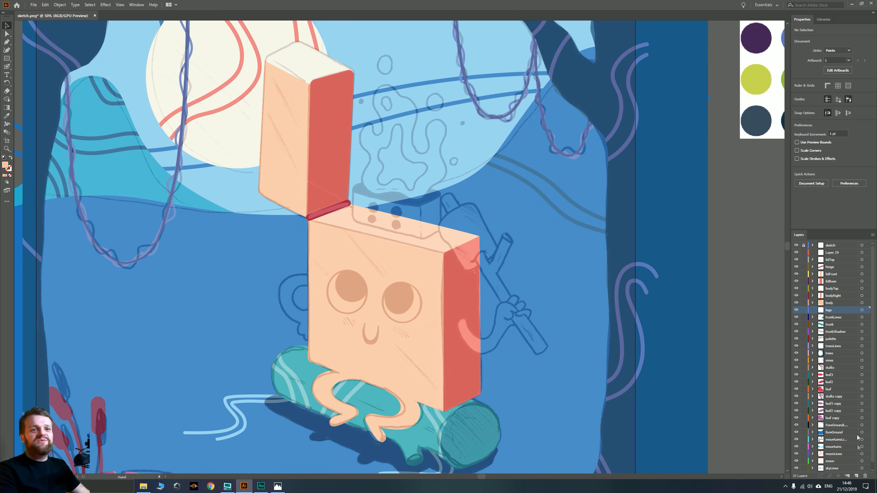
pyautogui.click(856, 476)
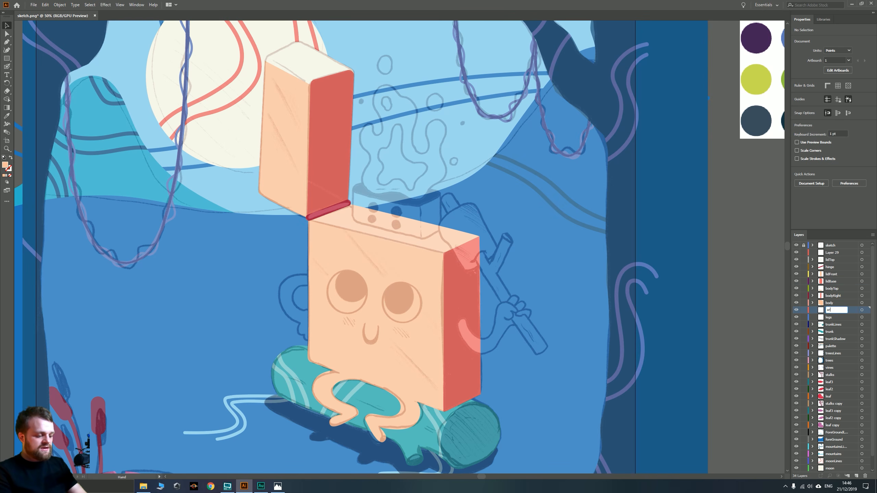
pyautogui.write('armBehind')
pyautogui.press('Return')
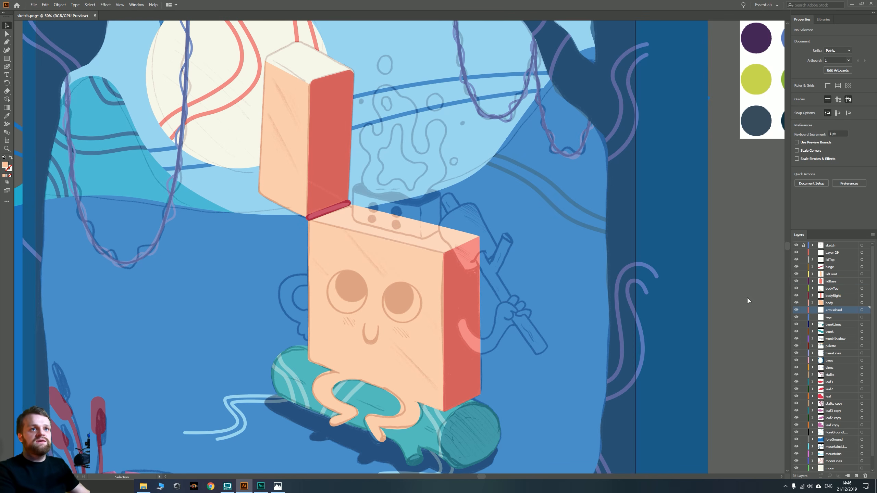
# Trace the outer curve and fingers of the sketched left arm with the Pen tool on the armBehind layer
pyautogui.scroll(5, 372, 316)
pyautogui.hscroll(-5, 364, 342)
pyautogui.scroll(-1, 375, 323)
pyautogui.moveTo(105, 99); pyautogui.dragTo(153, 118)
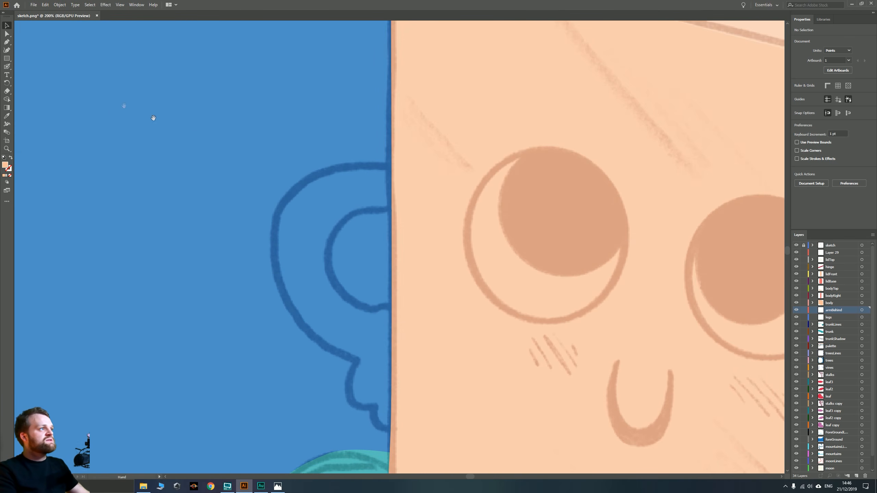
pyautogui.click(422, 162)
pyautogui.moveTo(292, 190); pyautogui.dragTo(261, 235)
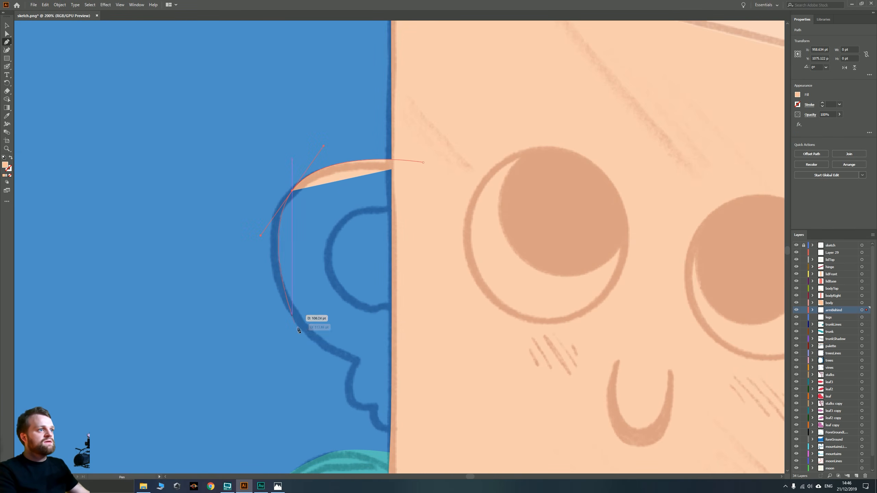
pyautogui.moveTo(296, 321); pyautogui.dragTo(323, 354)
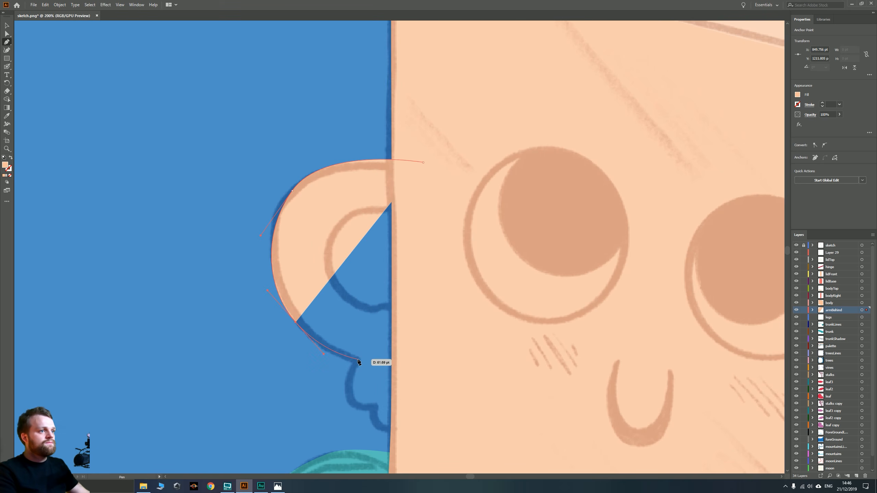
pyautogui.click(358, 360)
pyautogui.moveTo(381, 416); pyautogui.dragTo(378, 407)
pyautogui.click(398, 431)
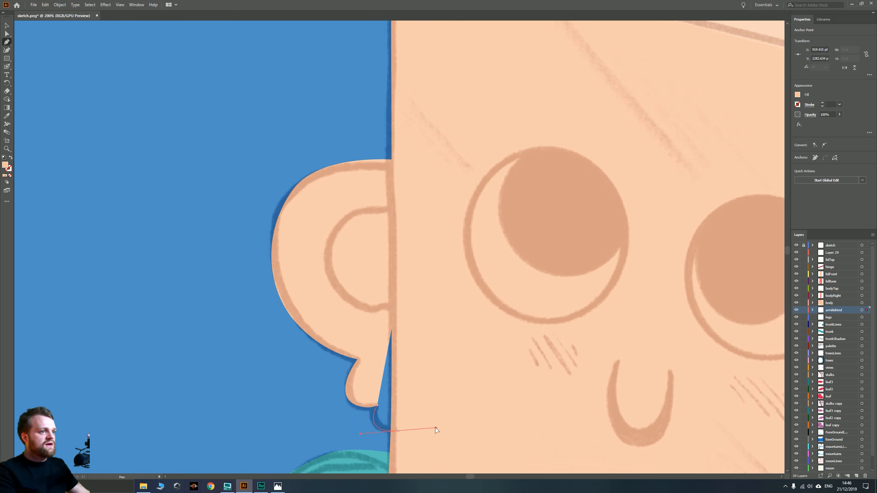
pyautogui.moveTo(435, 430); pyautogui.dragTo(435, 427)
# Trace the left arm's inner curve, close the arm shape at its upper start point, and deselect it
pyautogui.moveTo(408, 323); pyautogui.dragTo(346, 299)
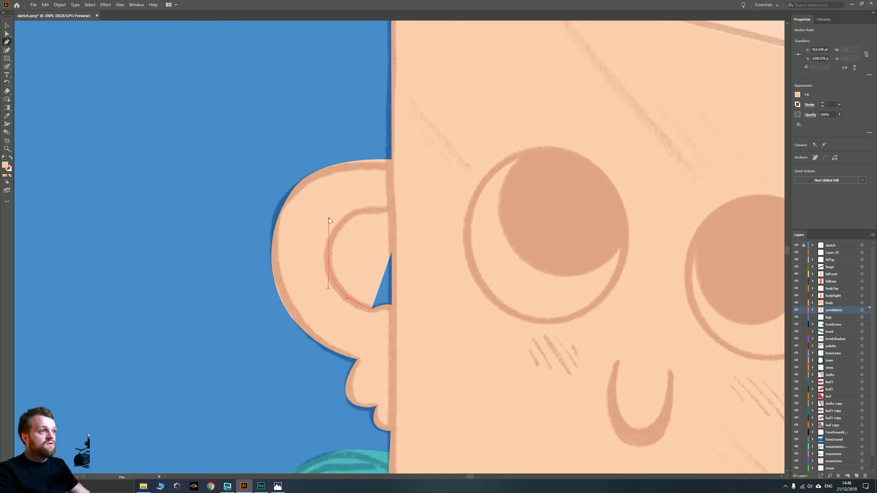
pyautogui.moveTo(329, 219); pyautogui.dragTo(328, 218)
pyautogui.moveTo(402, 210); pyautogui.dragTo(447, 217)
pyautogui.moveTo(424, 161); pyautogui.dragTo(424, 164)
pyautogui.hotkey('ctrl', '-')
pyautogui.hotkey('ctrl', '-')
pyautogui.hotkey('ctrl', '-')
pyautogui.hotkey('ctrl', '-')
pyautogui.hotkey('ctrl', '-')
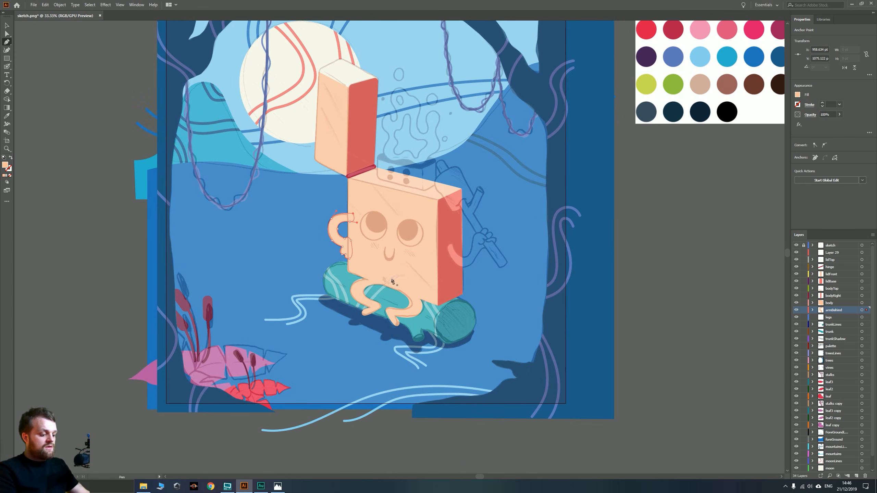
pyautogui.press('v')
pyautogui.click(73, 247)
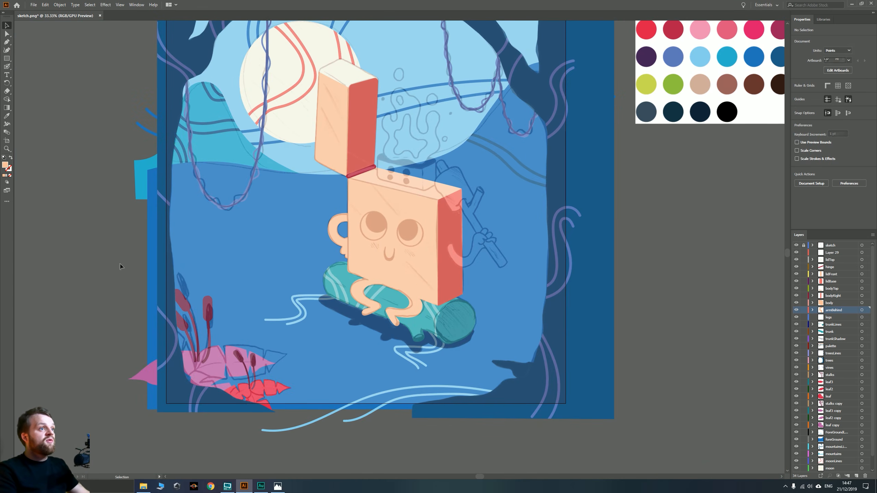
# Examine the sketched right arm and the hand gripping the stick beside the box's red side face
pyautogui.moveTo(363, 243); pyautogui.dragTo(356, 282)
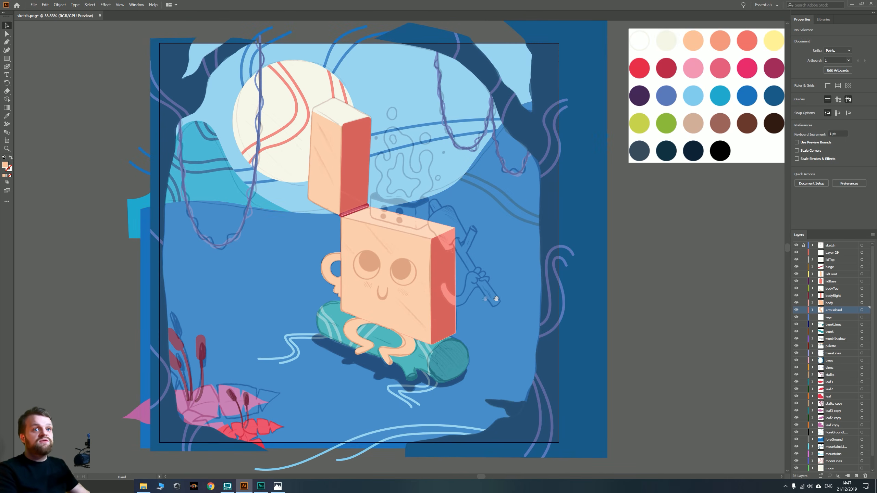
pyautogui.moveTo(485, 294); pyautogui.dragTo(477, 318)
pyautogui.scroll(2, 476, 318)
pyautogui.moveTo(395, 317); pyautogui.dragTo(463, 351)
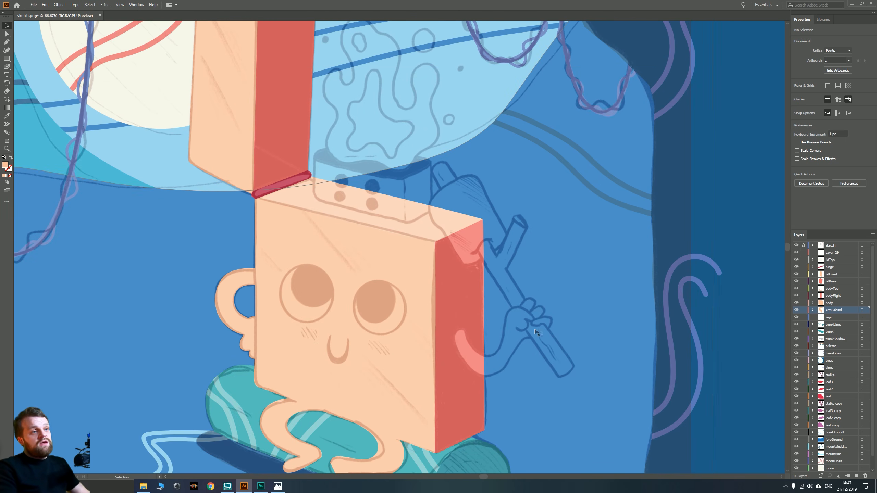
pyautogui.scroll(2, 528, 312)
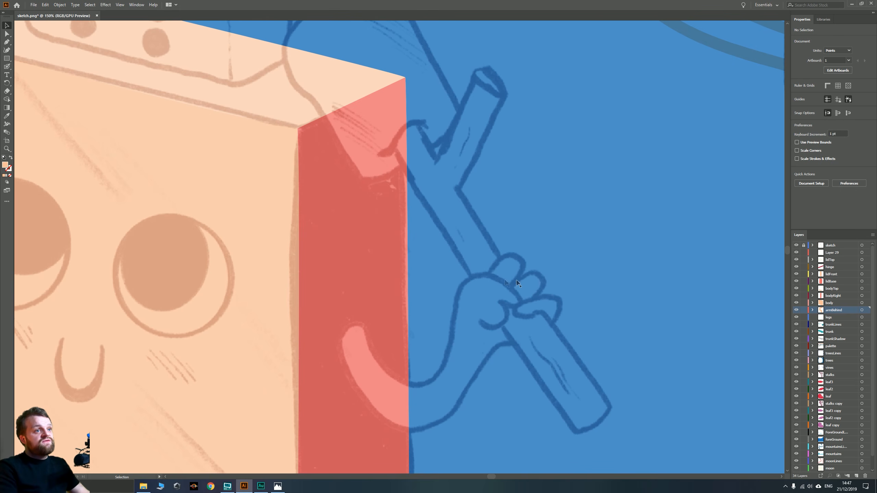
pyautogui.scroll(-3, 483, 294)
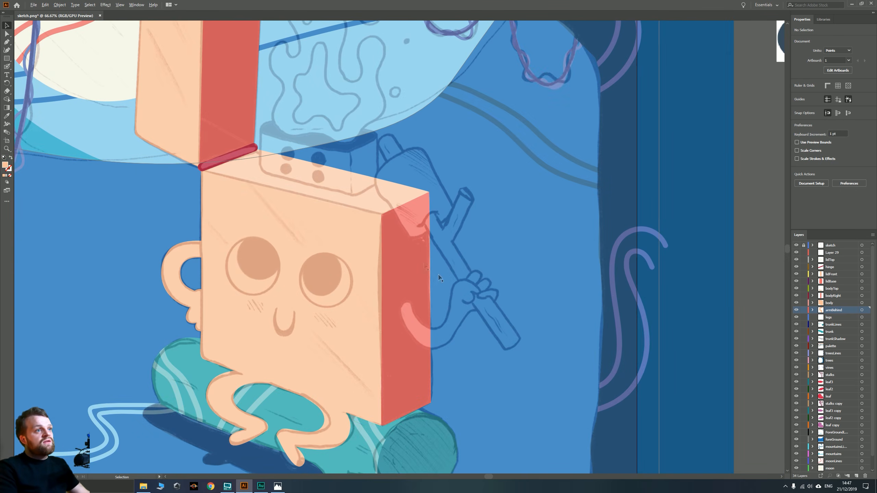
pyautogui.moveTo(366, 237)
pyautogui.mouseDown()
pyautogui.moveTo(437, 314)
pyautogui.moveTo(355, 233)
pyautogui.mouseUp()
pyautogui.scroll(3, 439, 287)
pyautogui.moveTo(440, 287); pyautogui.dragTo(456, 307)
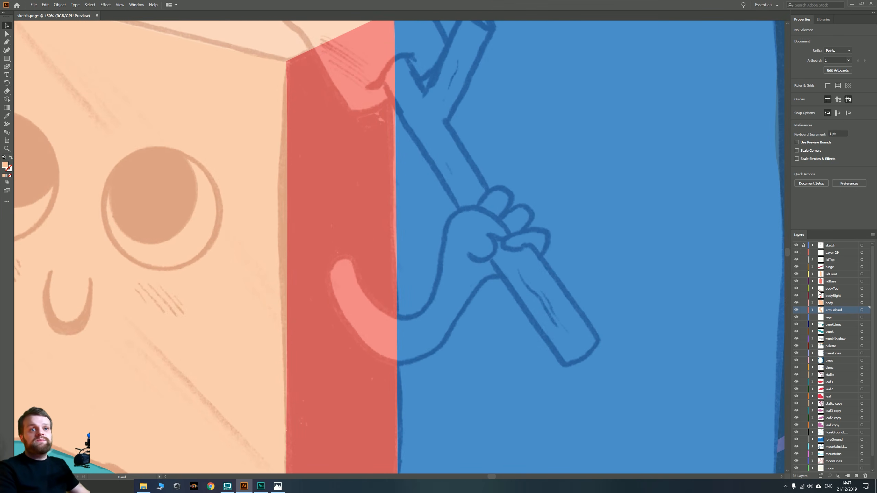
# Add a new layer directly above the bodyRight layer and name it armFrontBot
pyautogui.click(830, 303)
pyautogui.click(833, 295)
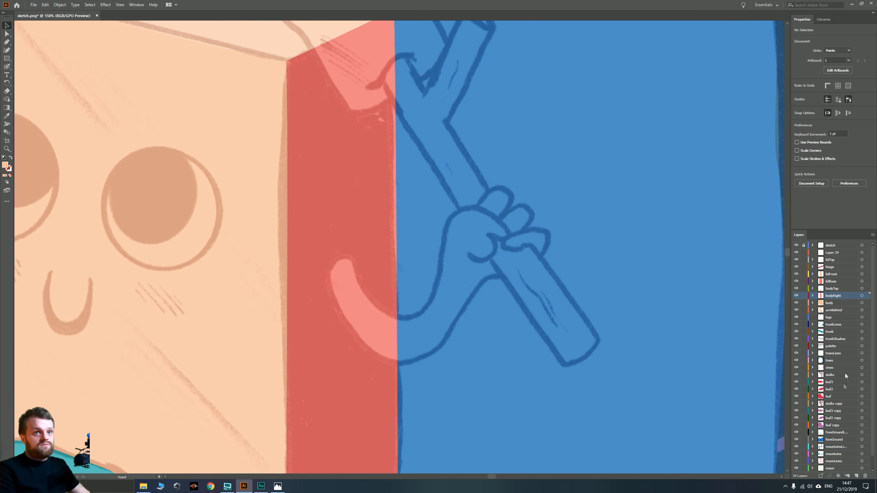
pyautogui.click(856, 476)
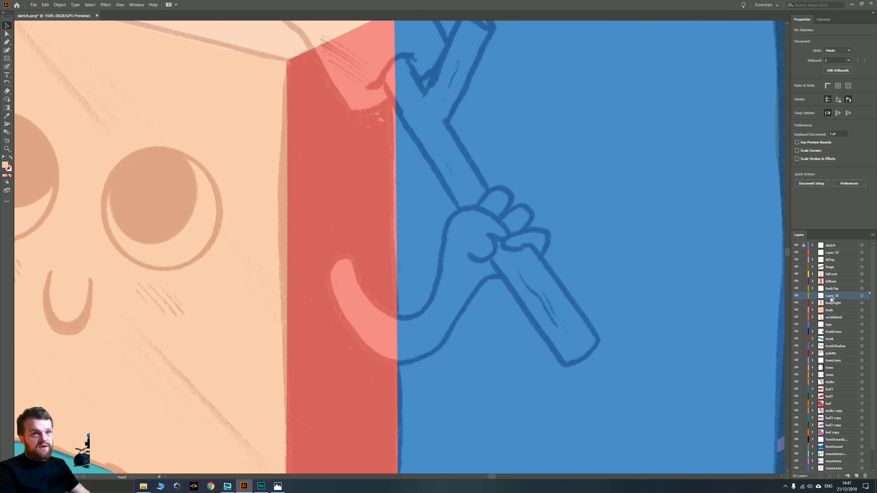
pyautogui.doubleClick(833, 296)
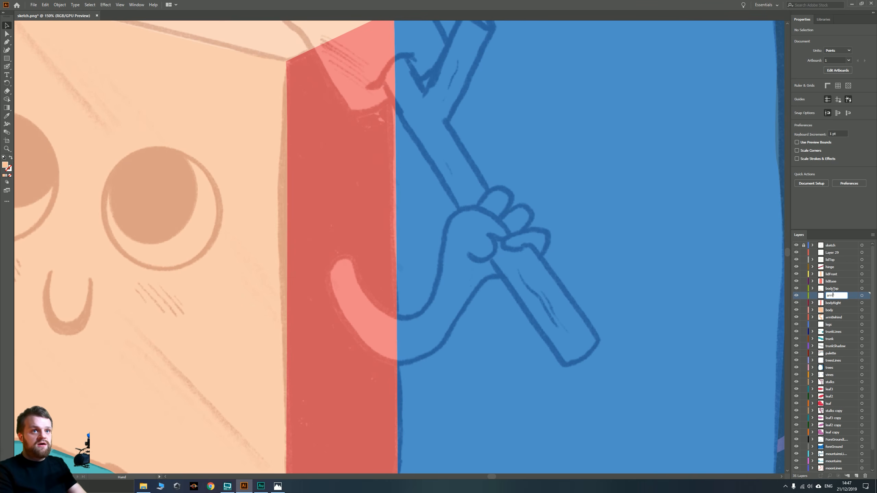
pyautogui.write('armFrontBot')
pyautogui.press('Return')
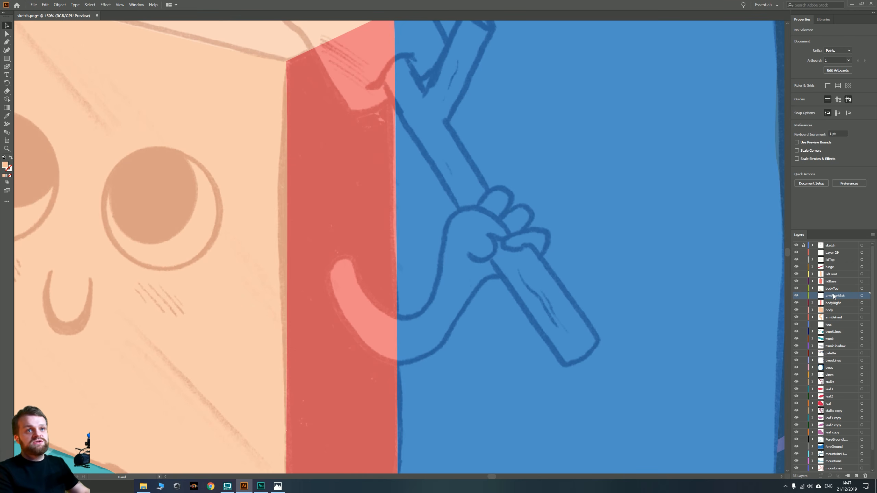
# Add a new layer directly above armFrontBot and name it ArmFrontTop
pyautogui.click(856, 476)
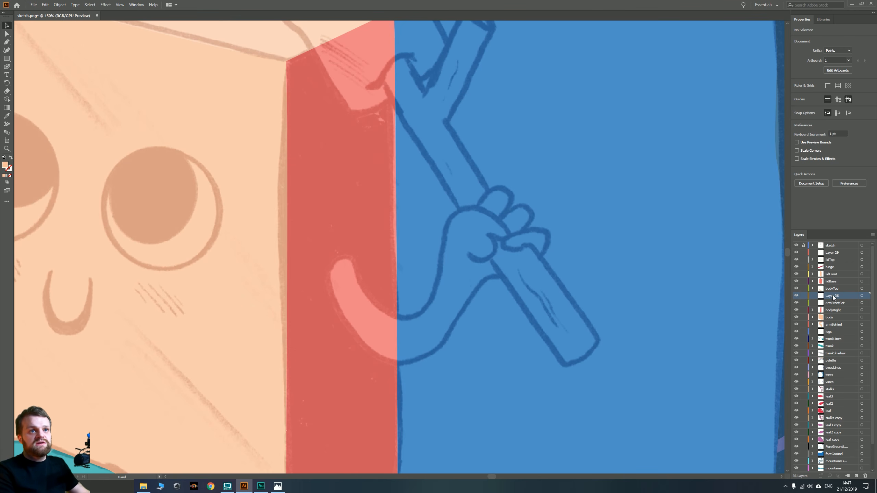
pyautogui.doubleClick(832, 296)
pyautogui.write('ArmFront')
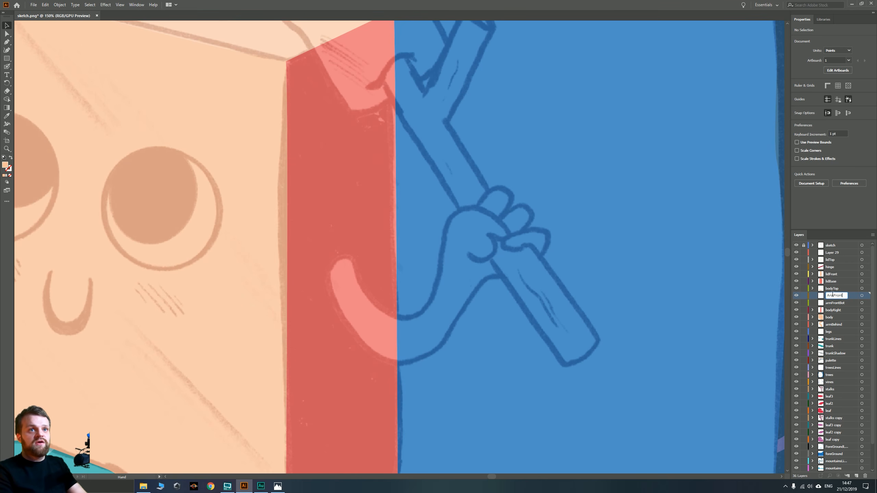
pyautogui.write('Top')
# Add a new layer between armFrontBot and ArmFrontTop and name it ArmStick
pyautogui.click(834, 303)
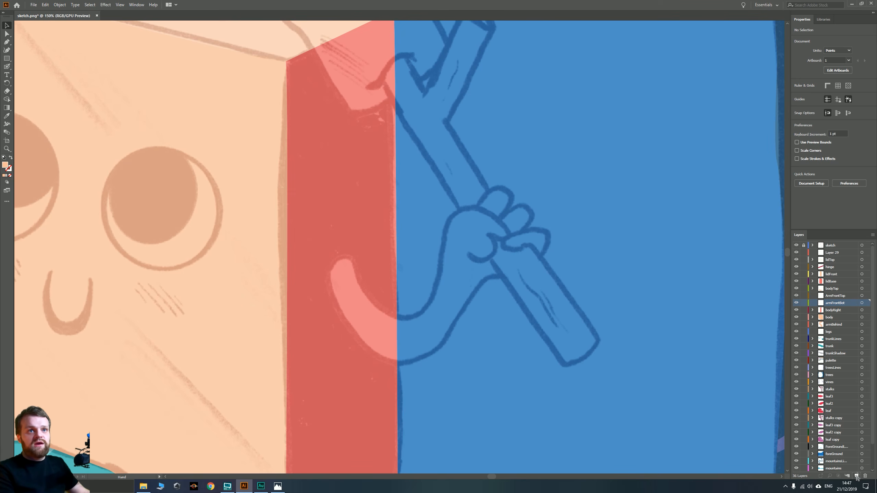
pyautogui.click(856, 477)
pyautogui.doubleClick(834, 303)
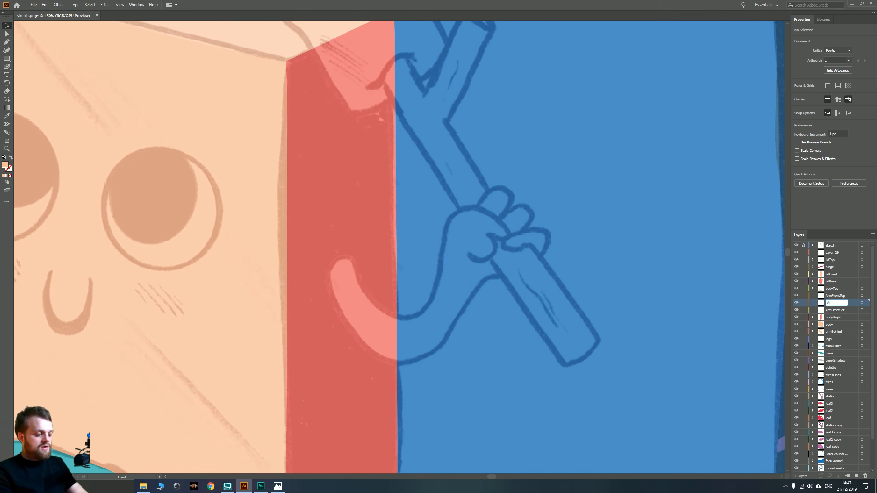
pyautogui.write('ArmStick')
pyautogui.press('Return')
# On the armFrontBot layer, trace the right arm's shoulder end and lower curve up to the stick's far edge with the Pen tool
pyautogui.click(830, 310)
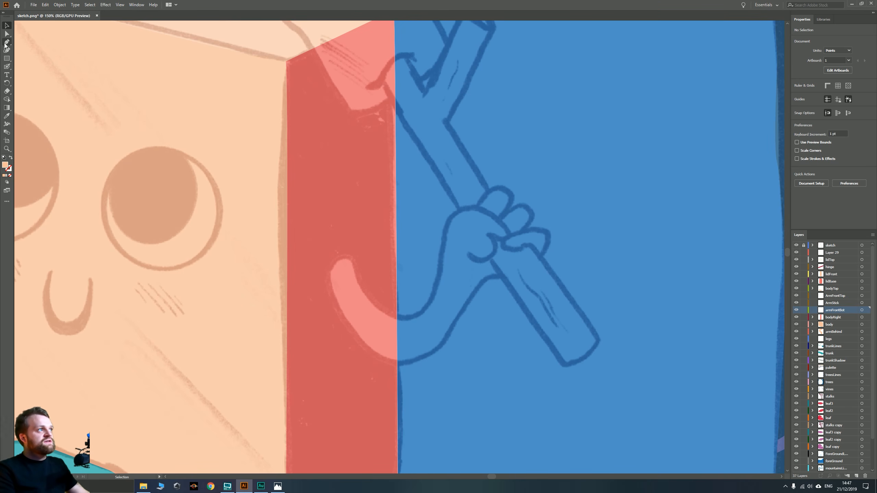
pyautogui.click(5, 43)
pyautogui.click(356, 253)
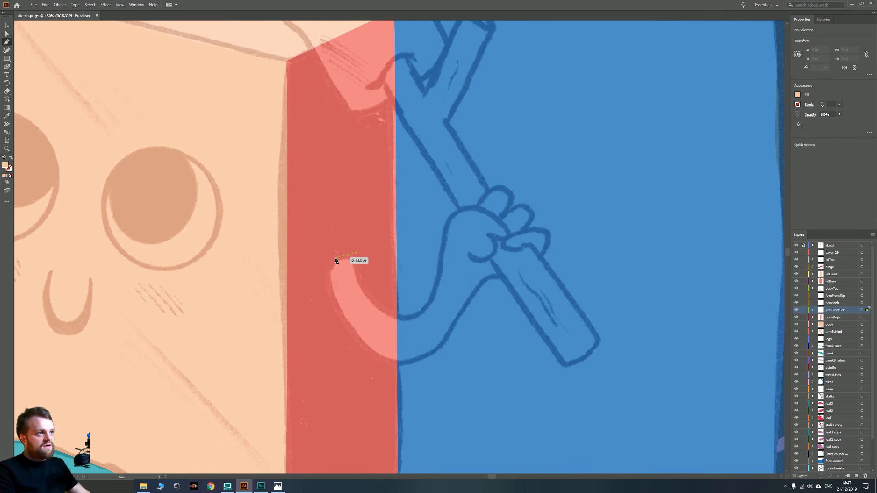
pyautogui.moveTo(330, 264); pyautogui.dragTo(324, 290)
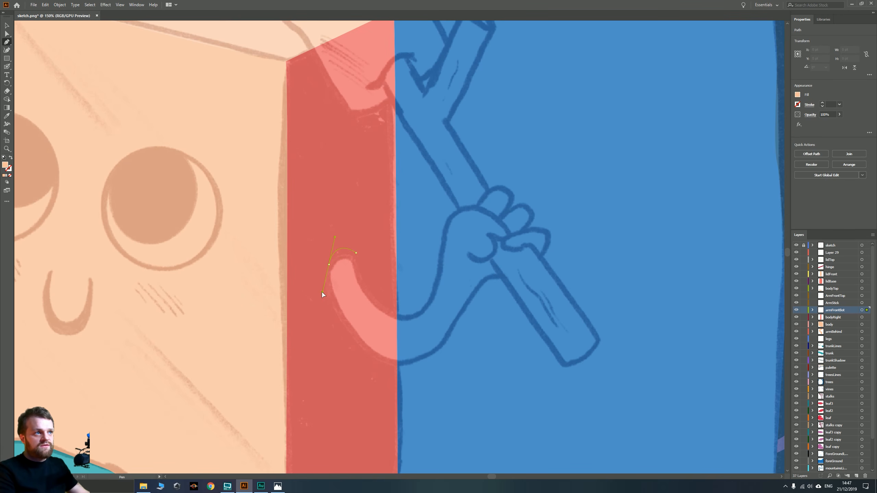
pyautogui.moveTo(373, 355); pyautogui.dragTo(402, 376)
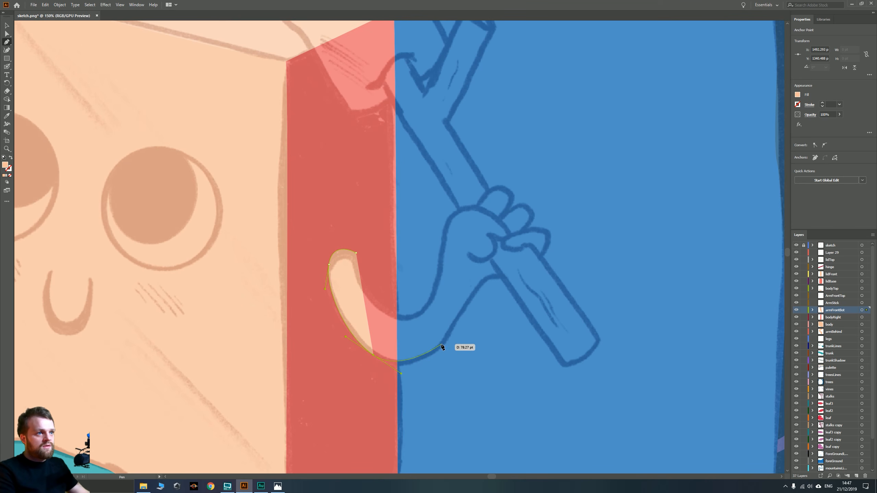
pyautogui.moveTo(441, 345); pyautogui.dragTo(449, 331)
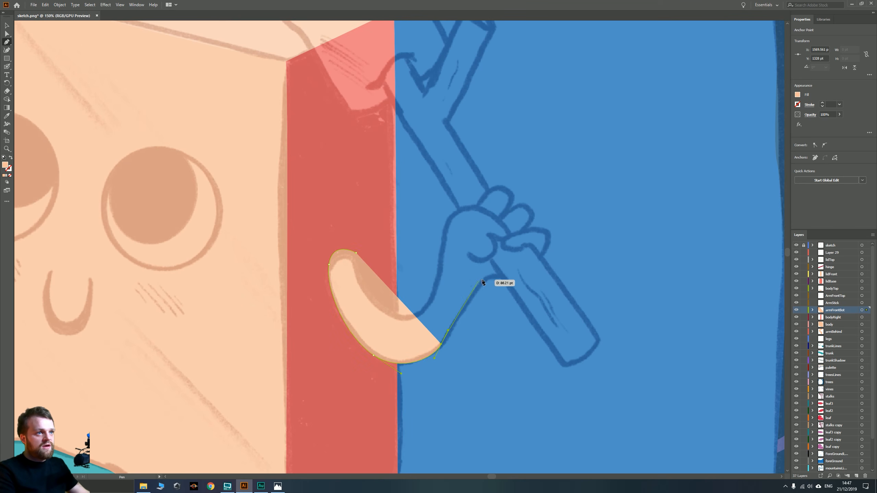
pyautogui.moveTo(485, 280); pyautogui.dragTo(533, 272)
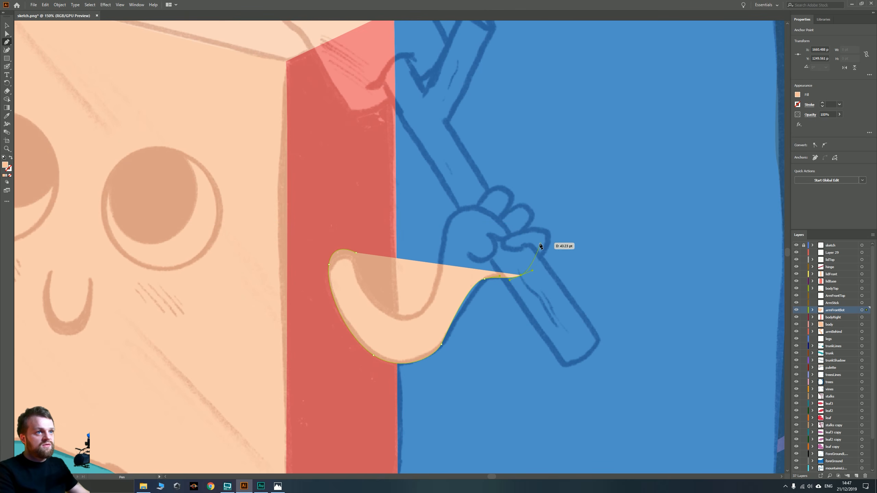
pyautogui.click(536, 245)
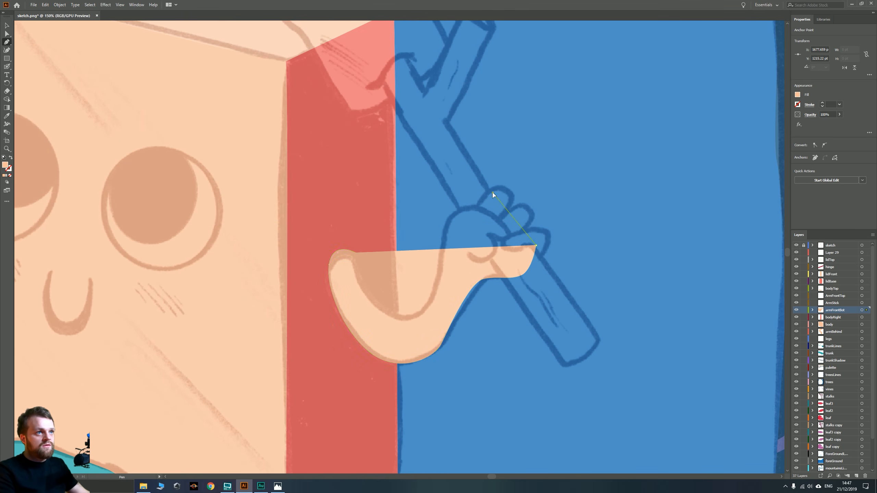
# Continue the path along the stick's edge and back down the arm's inner curve, closing the shape at the shoulder
pyautogui.click(492, 192)
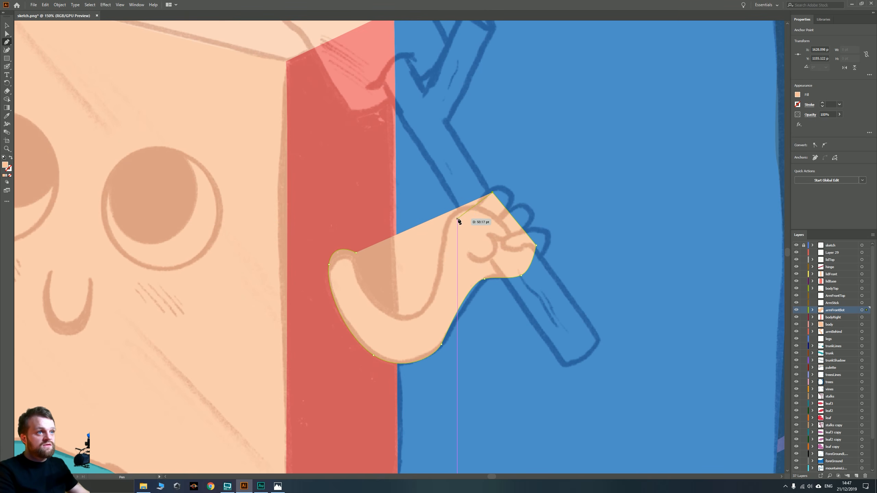
pyautogui.click(446, 239)
pyautogui.moveTo(444, 246); pyautogui.dragTo(443, 257)
pyautogui.moveTo(413, 317); pyautogui.dragTo(378, 329)
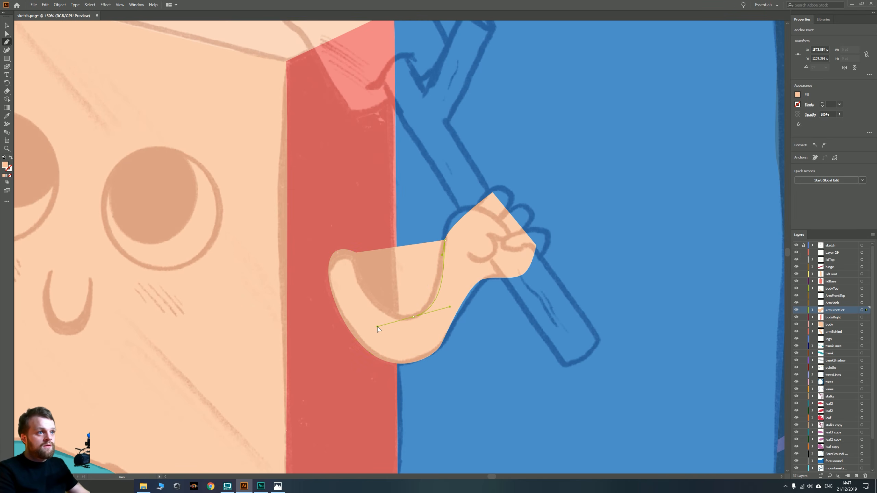
pyautogui.click(356, 253)
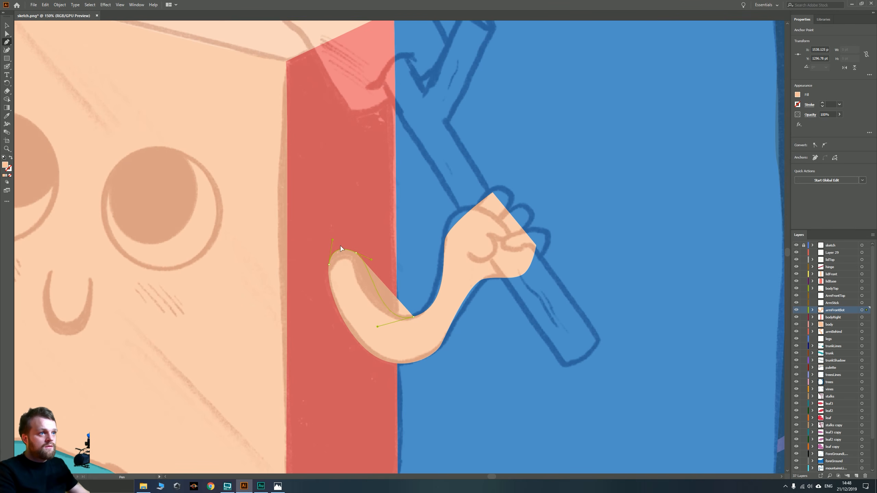
pyautogui.moveTo(340, 246); pyautogui.dragTo(341, 246)
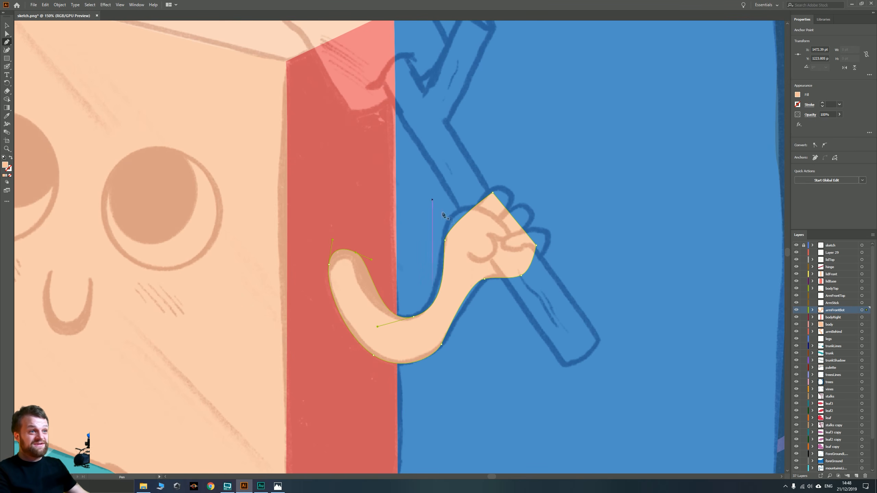
pyautogui.click(6, 34)
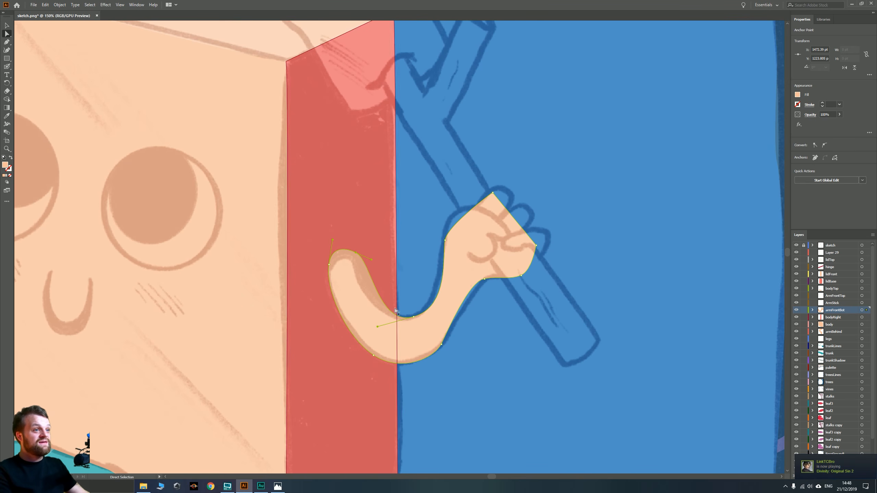
pyautogui.click(441, 344)
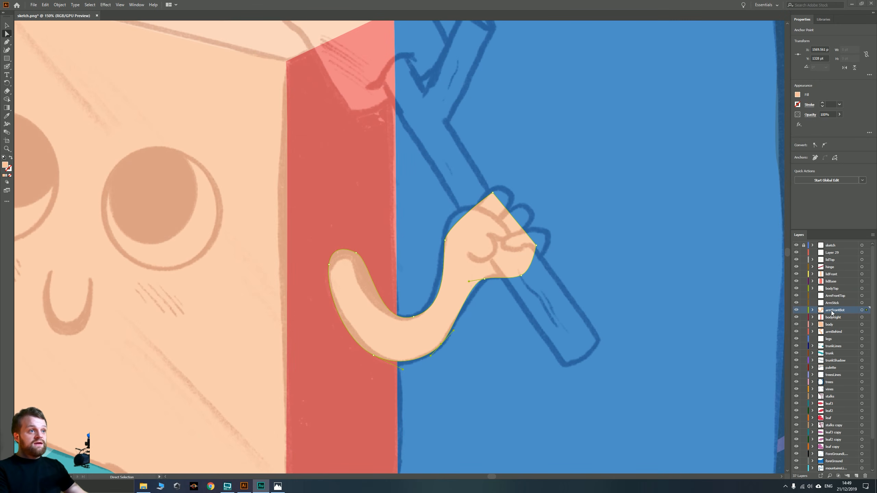
# On the ArmFrontTop layer, trace the back of the sketched hand from the wrist to the thumb tip with the Pen tool
pyautogui.click(824, 296)
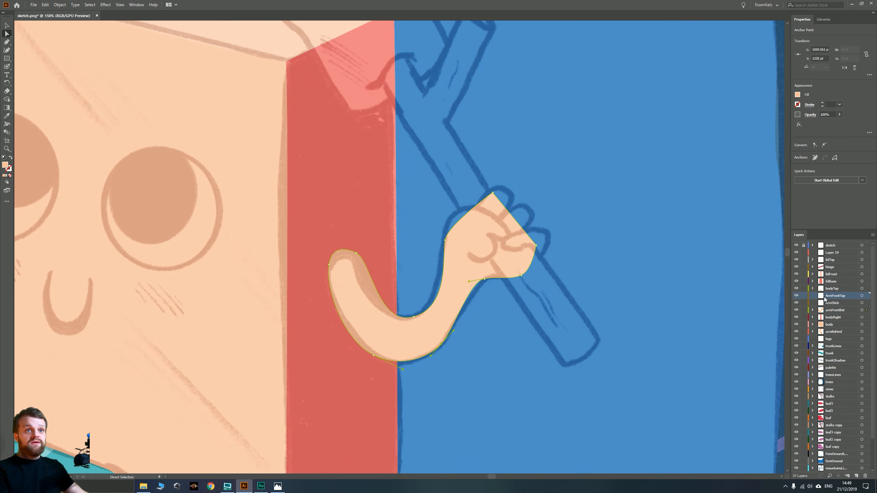
pyautogui.click(861, 296)
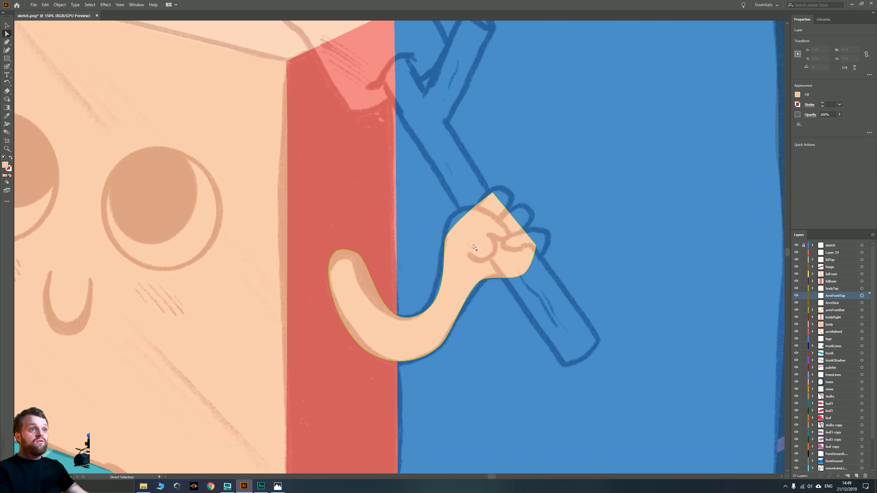
pyautogui.scroll(5, 473, 247)
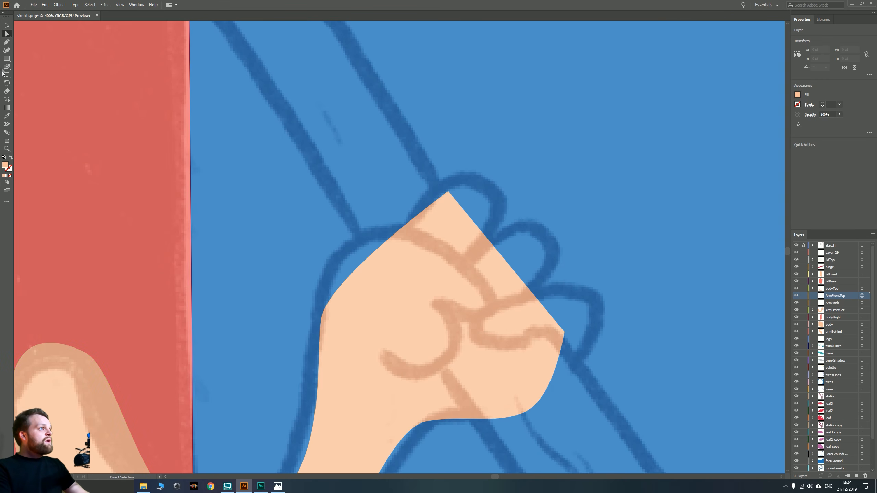
pyautogui.click(7, 42)
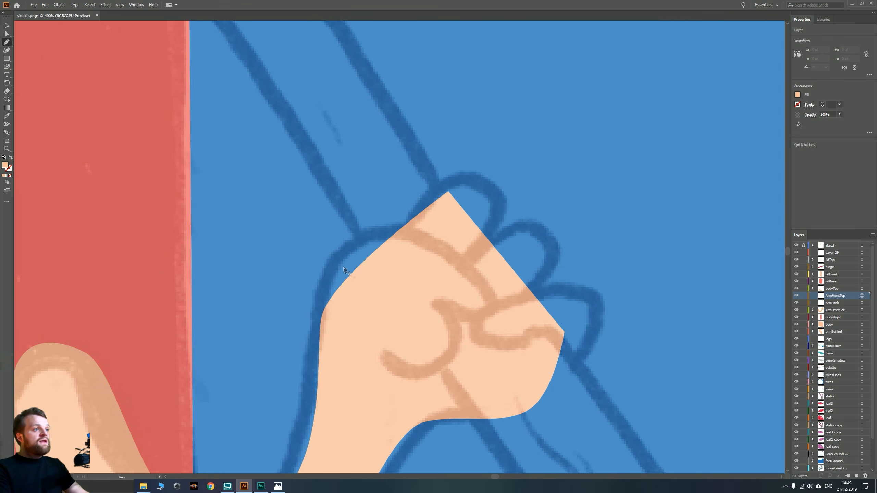
pyautogui.click(318, 362)
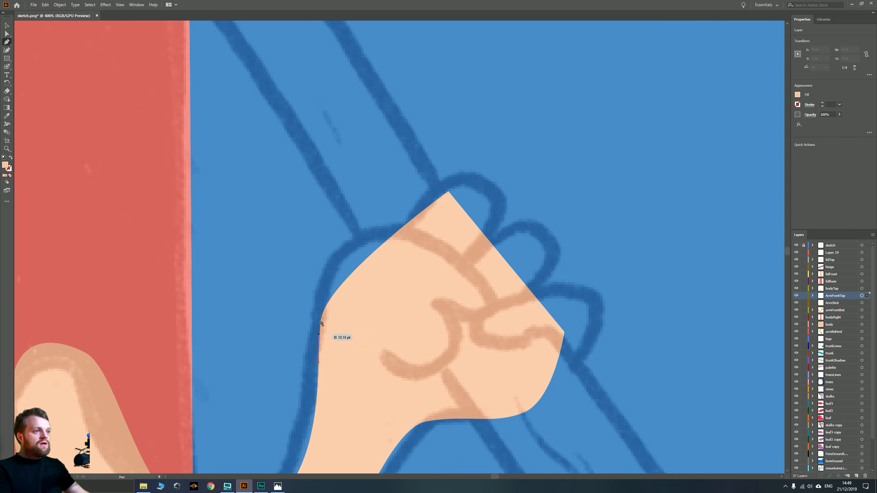
pyautogui.click(321, 272)
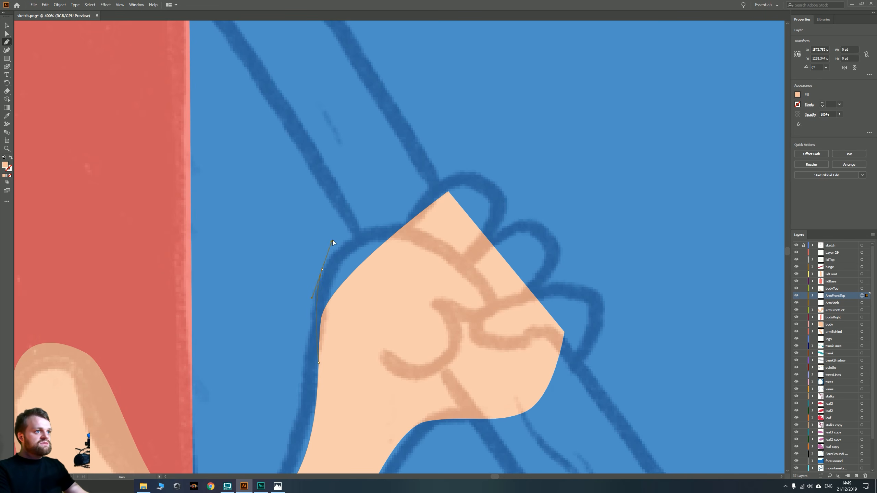
pyautogui.moveTo(429, 235); pyautogui.dragTo(473, 257)
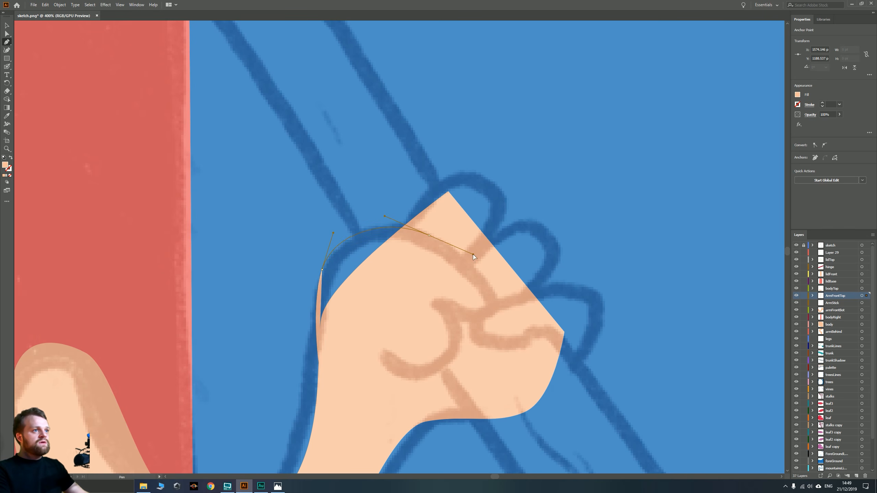
pyautogui.click(501, 302)
# Trace the thumb's underside and the curved palm crease, closing the hand shape at its wrist start point
pyautogui.moveTo(467, 315); pyautogui.dragTo(440, 302)
pyautogui.click(441, 303)
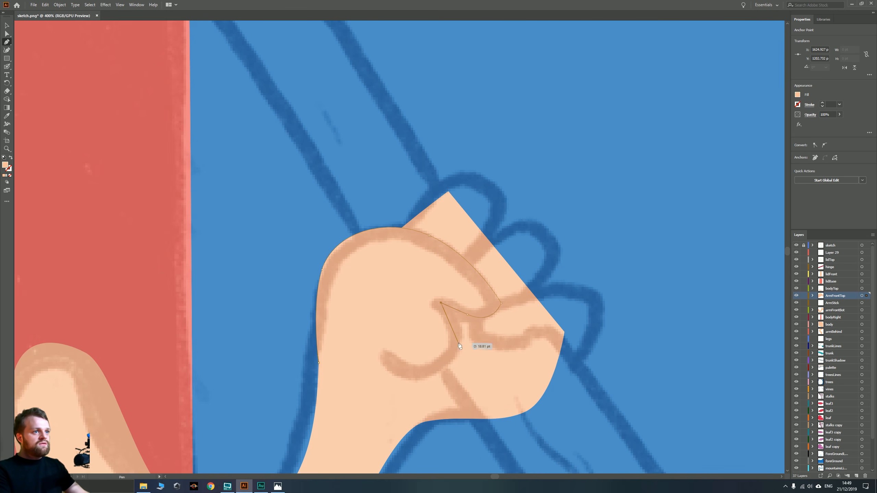
pyautogui.moveTo(458, 344); pyautogui.dragTo(452, 369)
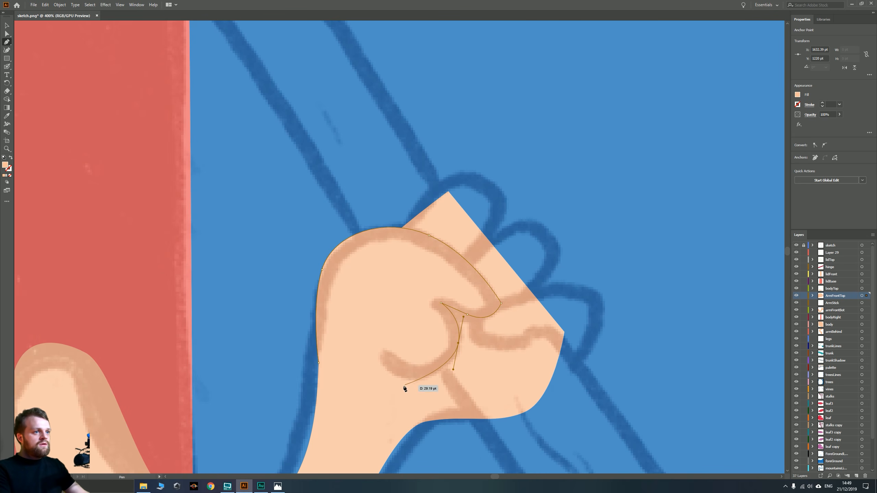
pyautogui.moveTo(400, 387); pyautogui.dragTo(372, 391)
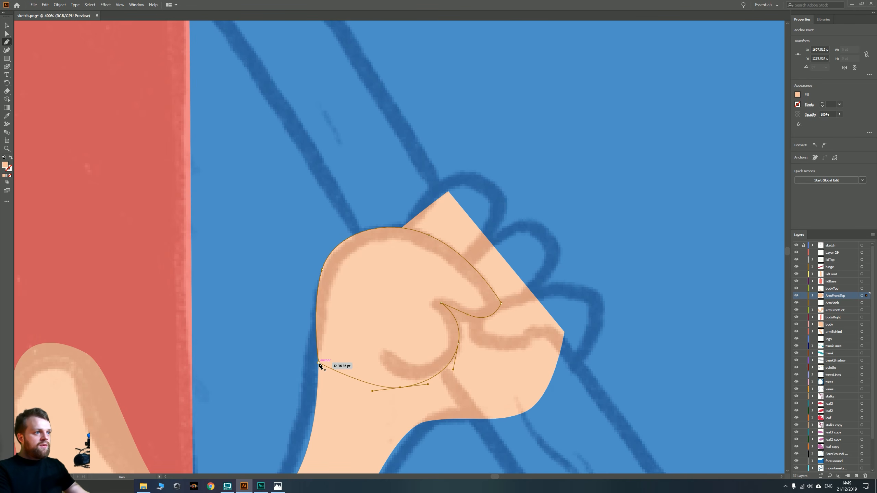
pyautogui.click(319, 363)
# Add a new layer directly above ArmFrontTop, name it fingers, and target it for drawing
pyautogui.moveTo(467, 304); pyautogui.dragTo(376, 332)
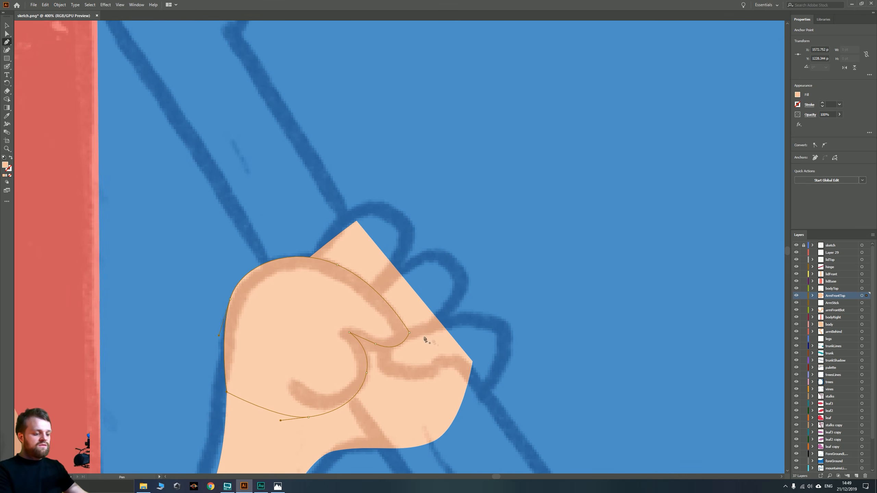
pyautogui.press('v')
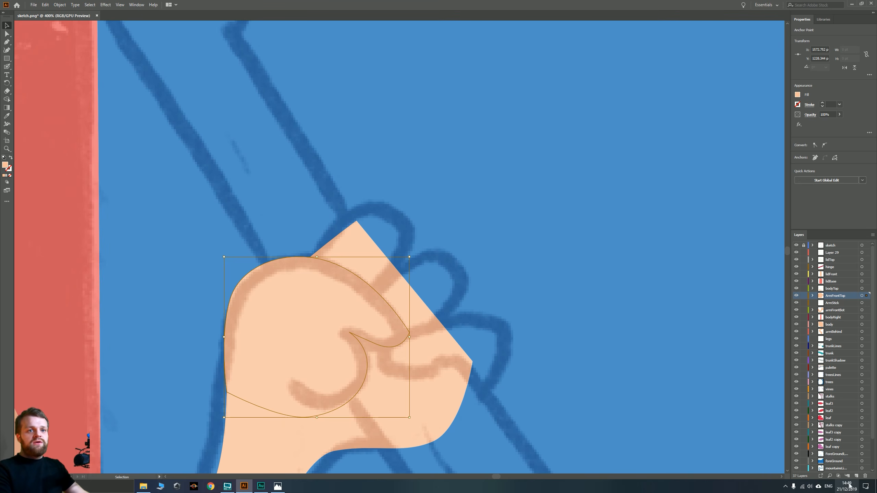
pyautogui.click(857, 476)
pyautogui.doubleClick(831, 296)
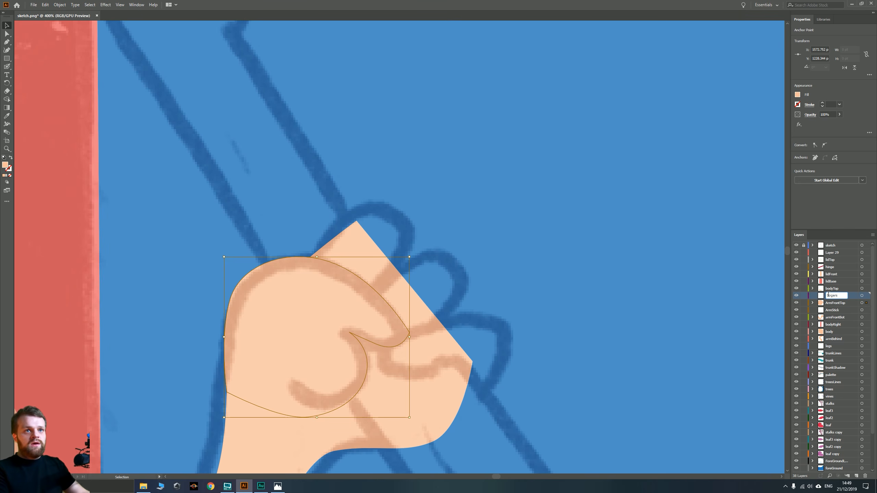
pyautogui.press('Return')
pyautogui.click(862, 296)
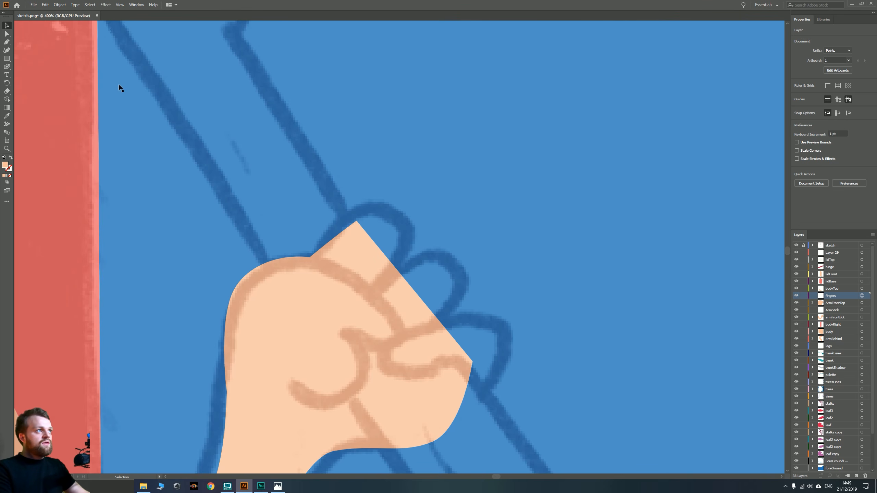
# Draw a rounded rectangle on the fingers layer, then rotate, move and resize it to cover the sketched uppermost finger
pyautogui.moveTo(7, 59); pyautogui.dragTo(34, 62)
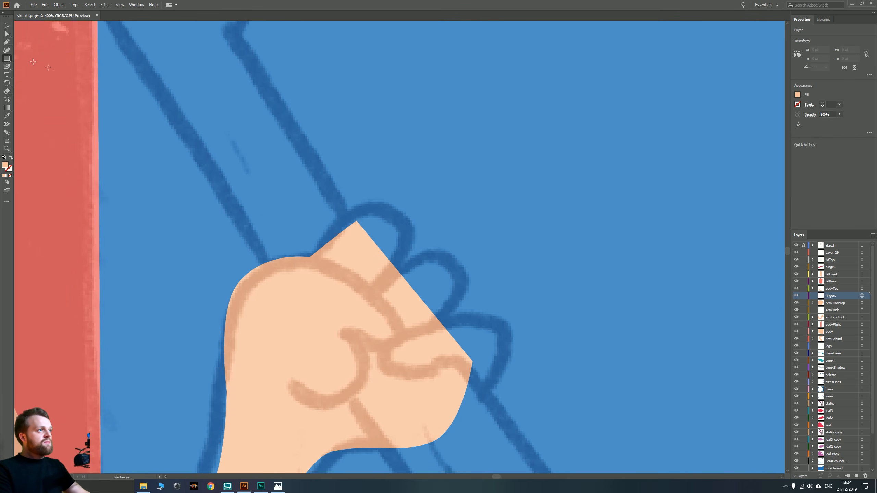
pyautogui.moveTo(358, 226)
pyautogui.mouseDown()
pyautogui.moveTo(311, 170)
pyautogui.moveTo(303, 128)
pyautogui.moveTo(330, 156)
pyautogui.mouseUp()
pyautogui.click(6, 26)
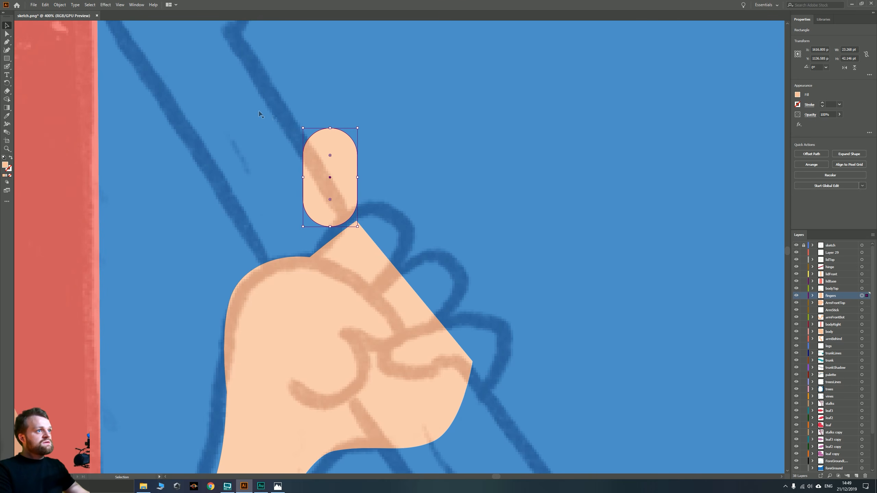
pyautogui.moveTo(303, 127); pyautogui.dragTo(336, 120)
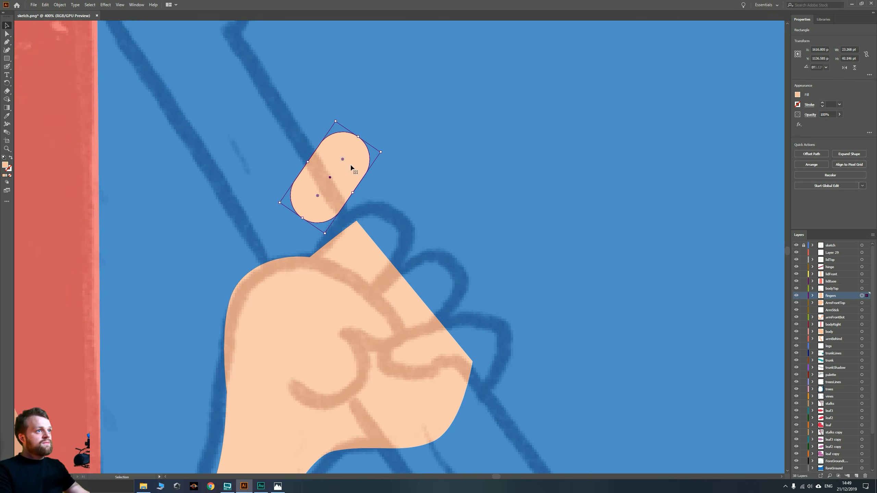
pyautogui.moveTo(361, 179); pyautogui.dragTo(390, 272)
pyautogui.moveTo(387, 210); pyautogui.dragTo(395, 208)
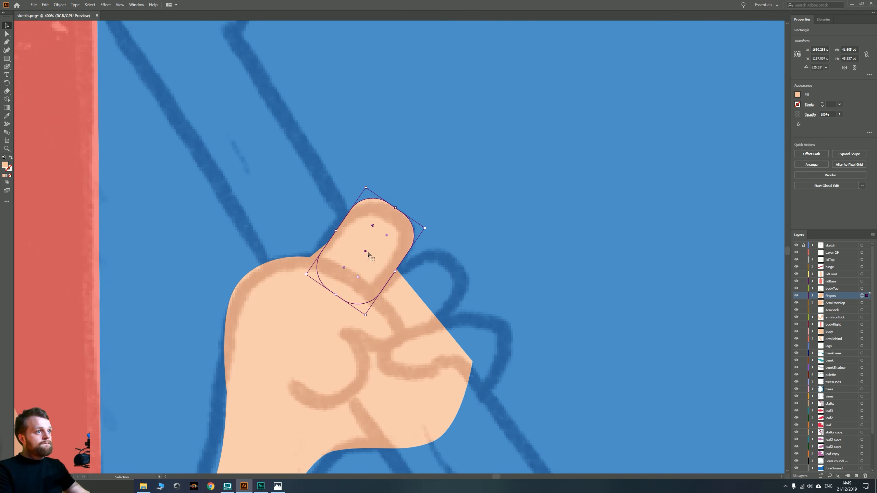
# Duplicate the finger shape, then rotate and position the copy over the sketched middle finger
pyautogui.moveTo(356, 251); pyautogui.dragTo(444, 290)
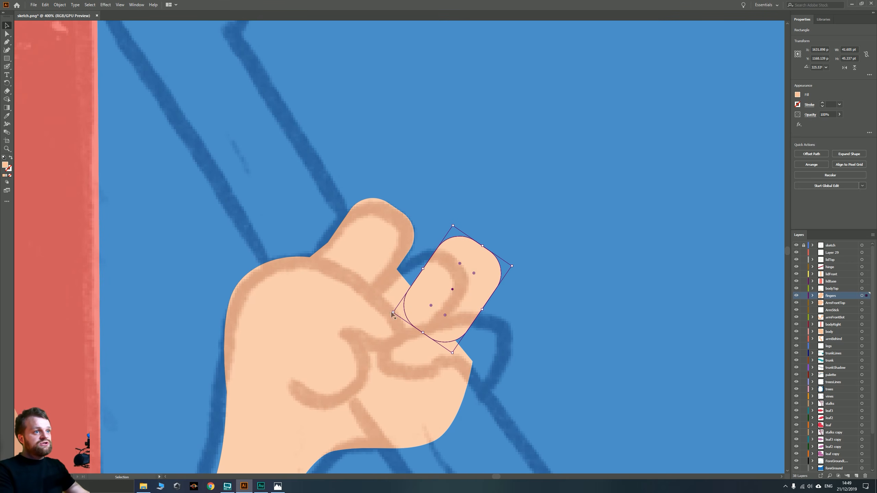
pyautogui.moveTo(391, 312); pyautogui.dragTo(389, 289)
pyautogui.moveTo(459, 298); pyautogui.dragTo(425, 303)
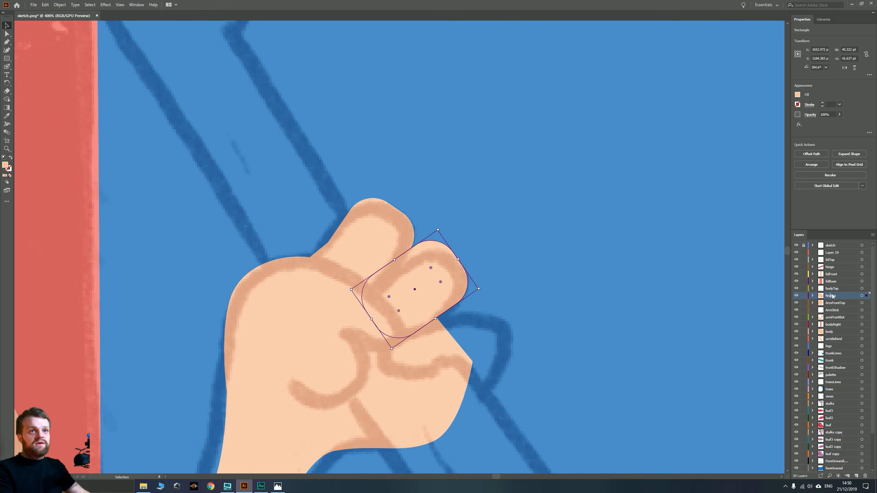
# Trace the outer curve of the sketched lowest finger with the Pen tool, from its tip at the stick to its knuckle
pyautogui.click(5, 40)
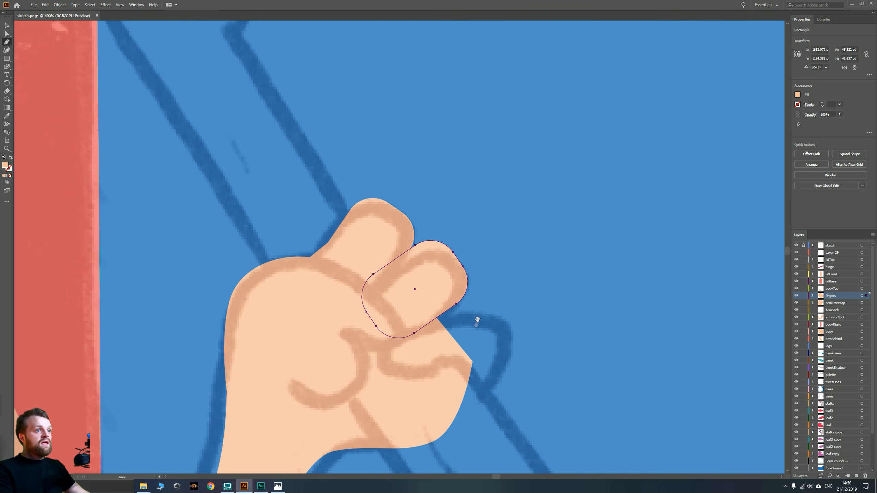
pyautogui.moveTo(477, 320); pyautogui.dragTo(411, 268)
pyautogui.scroll(1, 412, 339)
pyautogui.moveTo(419, 345); pyautogui.dragTo(452, 331)
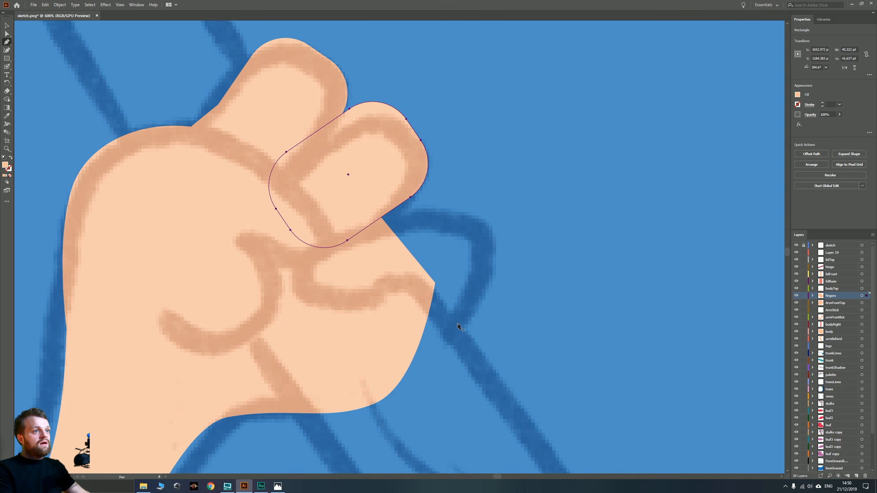
pyautogui.click(455, 327)
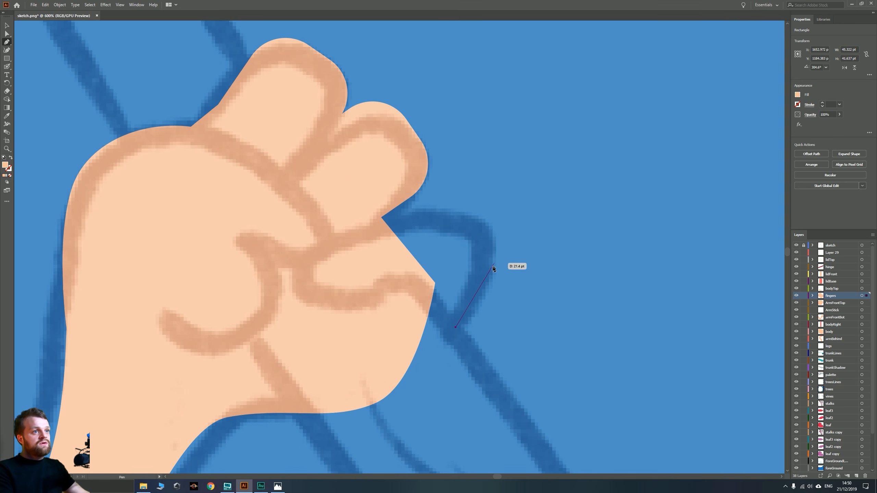
pyautogui.moveTo(491, 266); pyautogui.dragTo(495, 236)
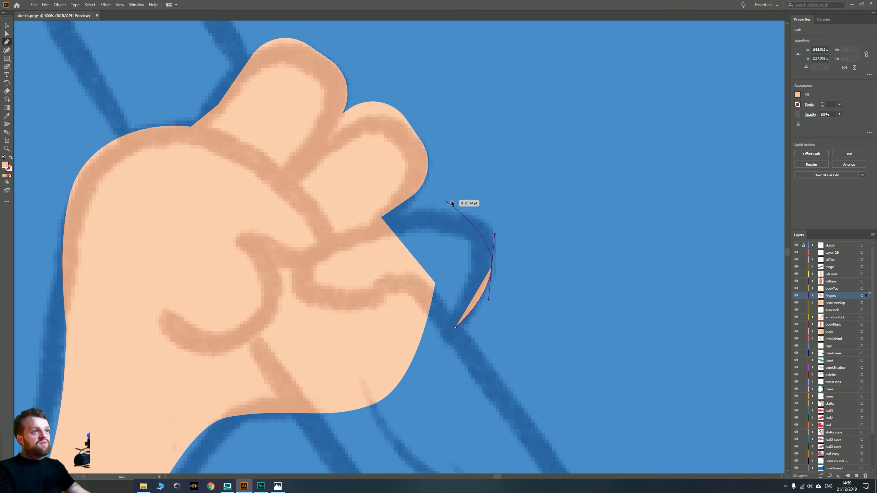
pyautogui.moveTo(452, 201); pyautogui.dragTo(432, 196)
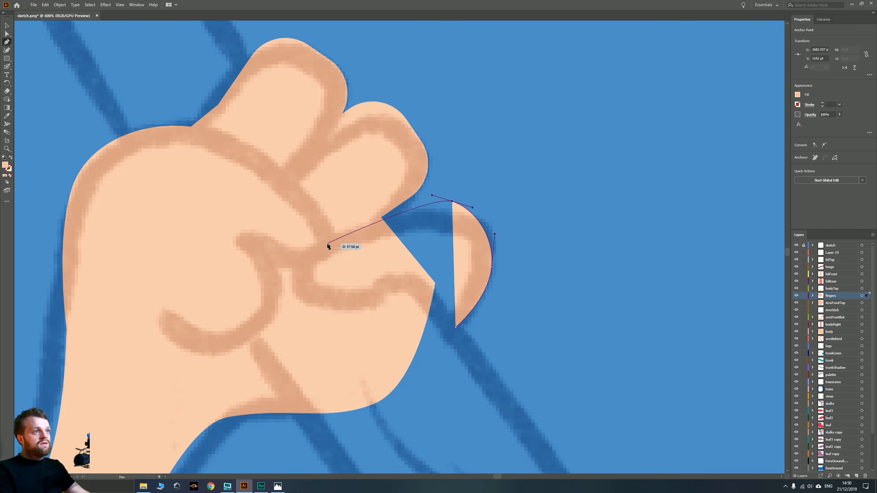
# Continue the path around the lowest finger's inner end and underside, close it at the start point, and deselect the finger
pyautogui.moveTo(326, 243); pyautogui.dragTo(312, 257)
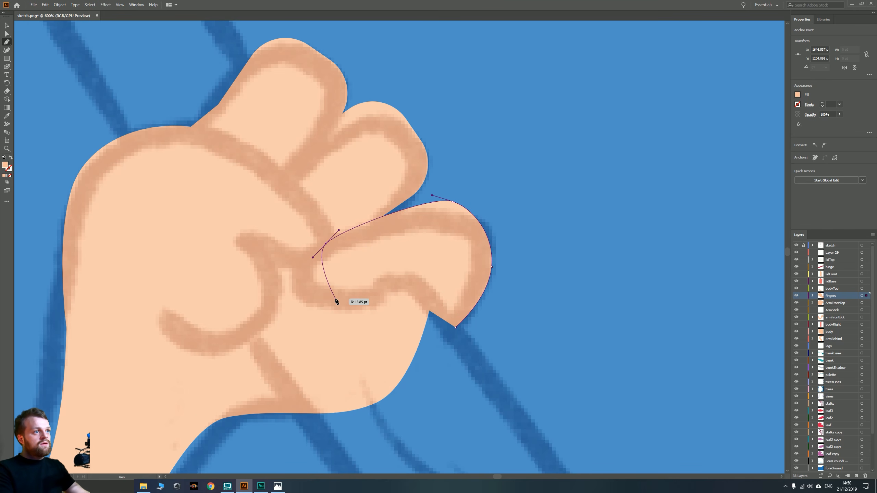
pyautogui.moveTo(335, 298); pyautogui.dragTo(343, 300)
pyautogui.moveTo(417, 283); pyautogui.dragTo(420, 279)
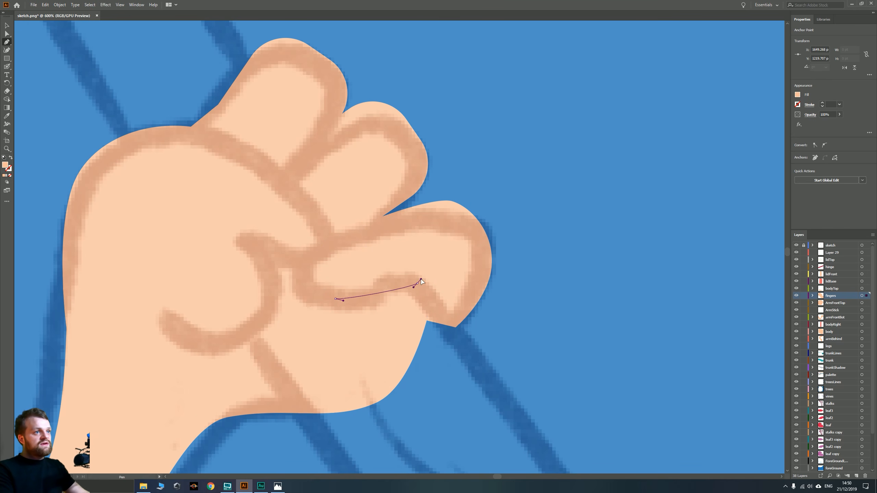
pyautogui.click(456, 327)
pyautogui.scroll(-2, 466, 304)
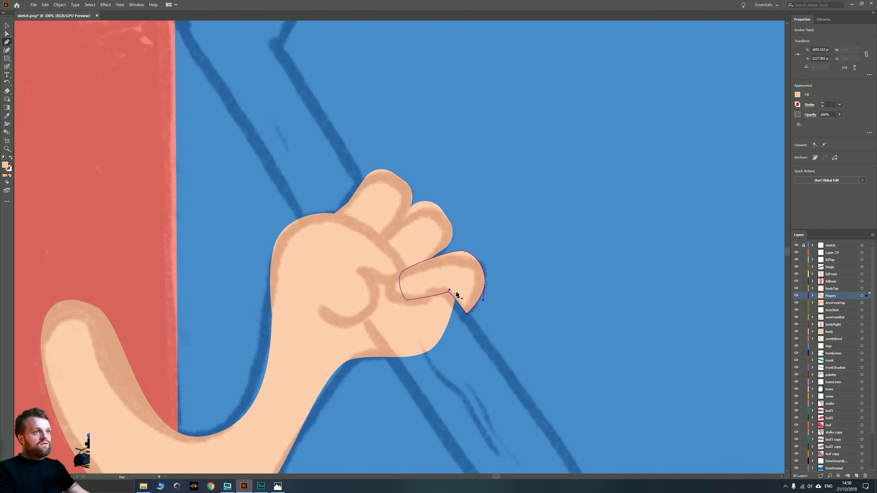
pyautogui.scroll(-4, 459, 294)
pyautogui.press('v')
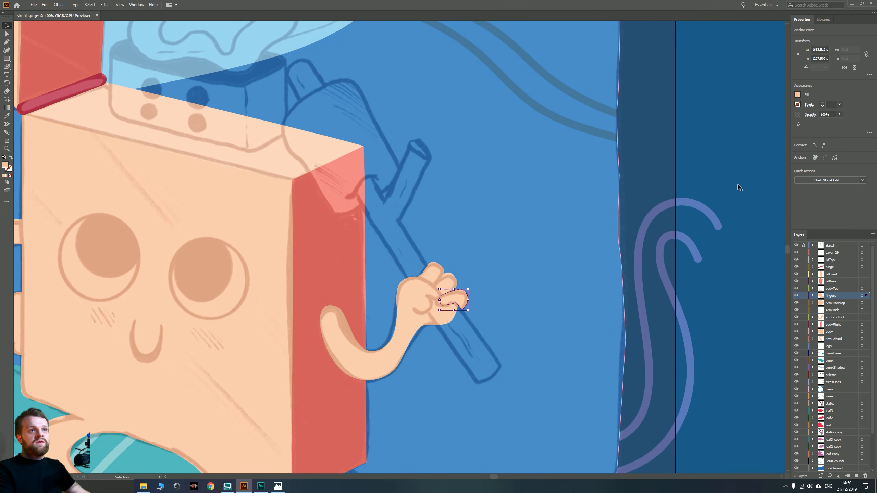
pyautogui.click(618, 259)
pyautogui.scroll(-3, 619, 259)
pyautogui.click(709, 274)
# Add four new layers directly above ArmStick and name the lowest of them marshmallow
pyautogui.scroll(5, 661, 276)
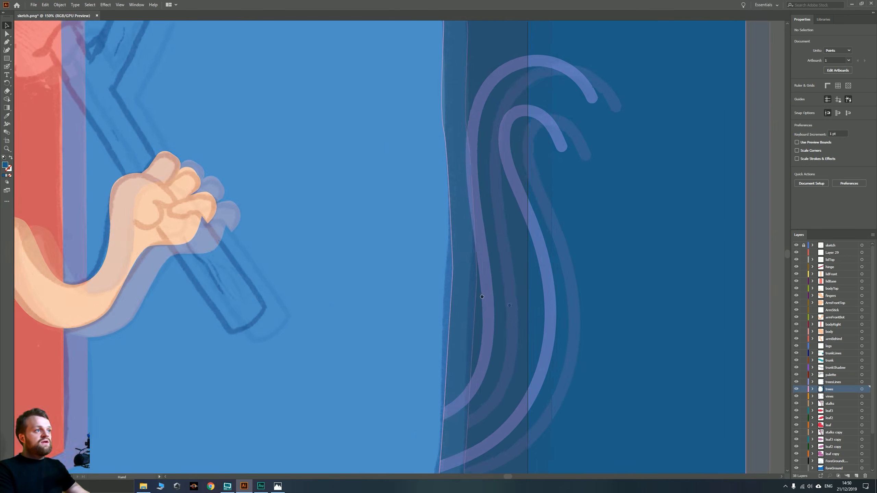
pyautogui.moveTo(236, 246); pyautogui.dragTo(554, 335)
pyautogui.scroll(-1, 466, 286)
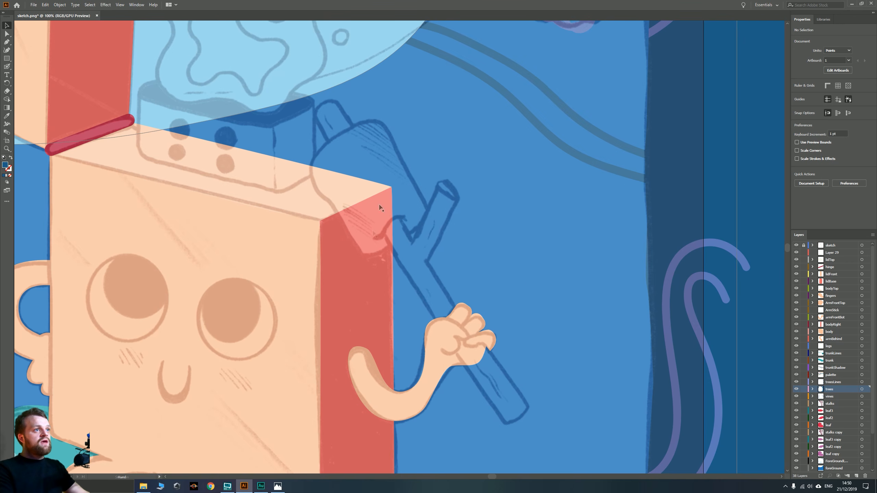
pyautogui.click(834, 312)
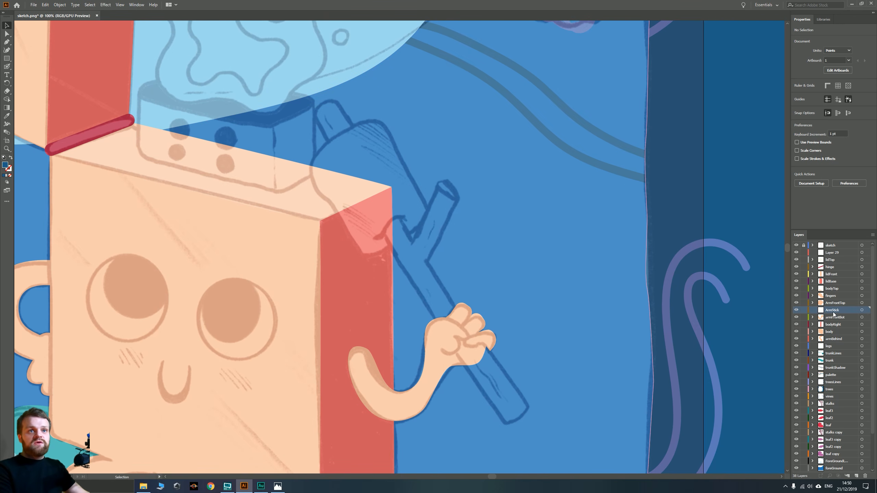
pyautogui.click(857, 477)
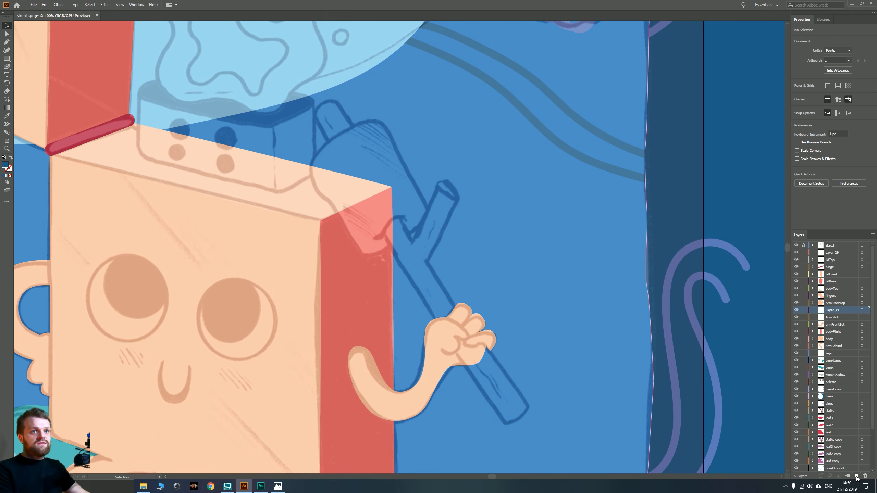
pyautogui.click(856, 477)
pyautogui.click(857, 477)
pyautogui.click(857, 477)
pyautogui.doubleClick(833, 331)
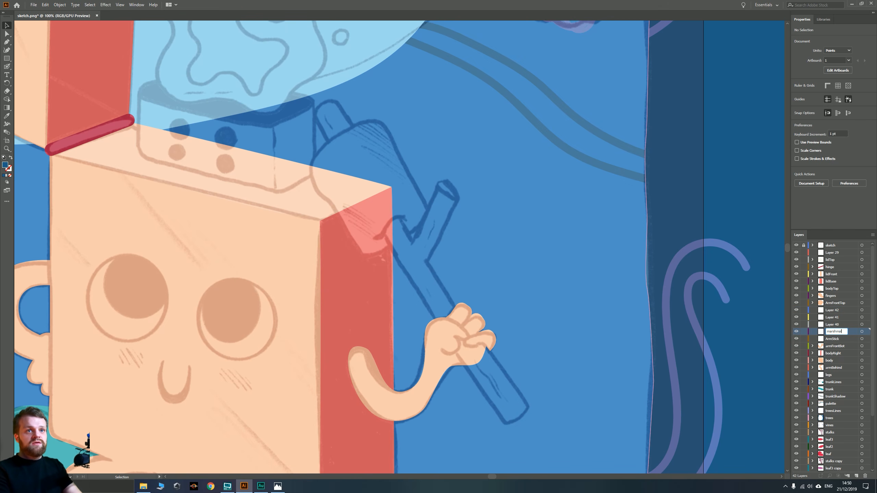
pyautogui.press('Return')
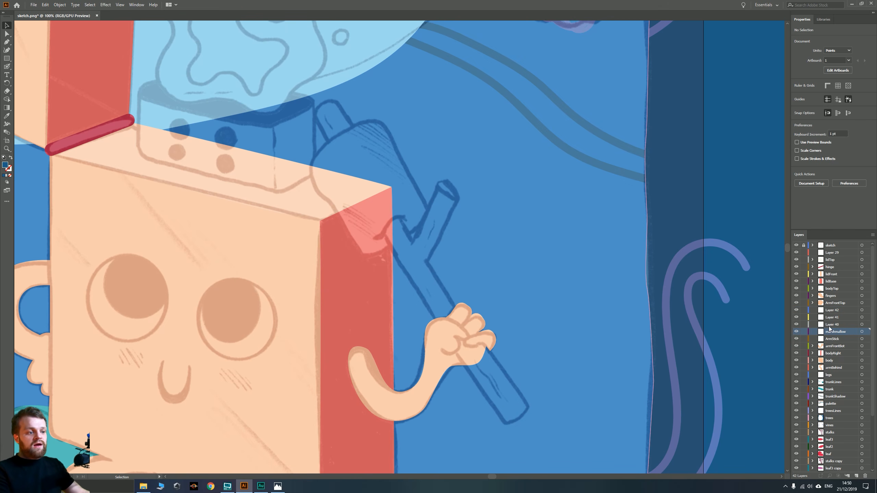
# Delete the three unused layers directly above the marshmallow layer
pyautogui.doubleClick(830, 325)
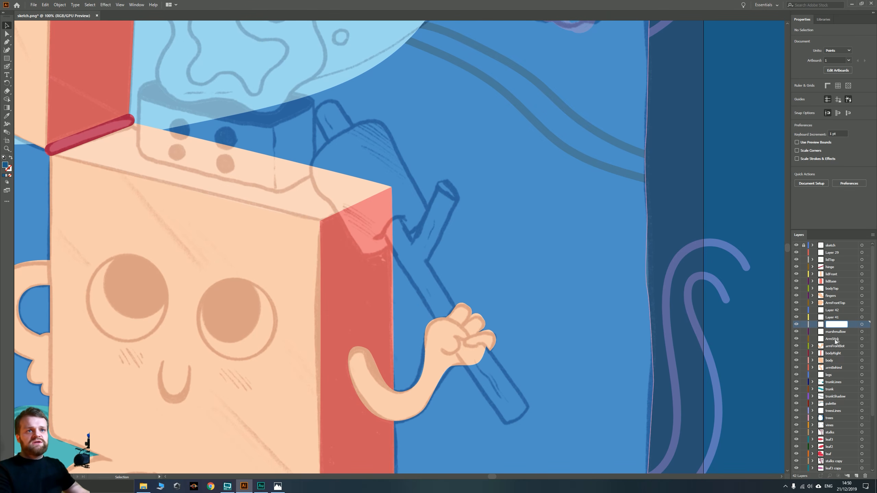
pyautogui.keyDown('shift'); pyautogui.click(829, 311); pyautogui.keyUp('shift')
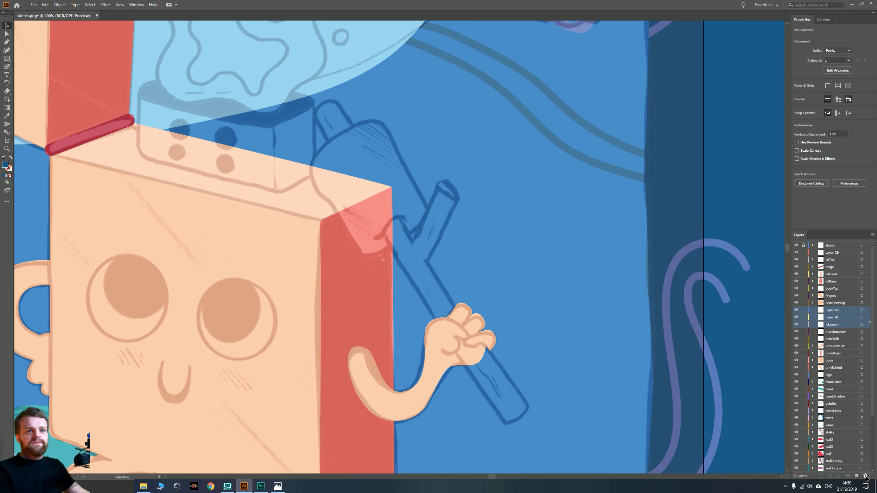
pyautogui.click(865, 476)
# On the ArmStick layer, trace the stick's rounded upper tip and its long edge nearest the box down to the lower end
pyautogui.click(831, 317)
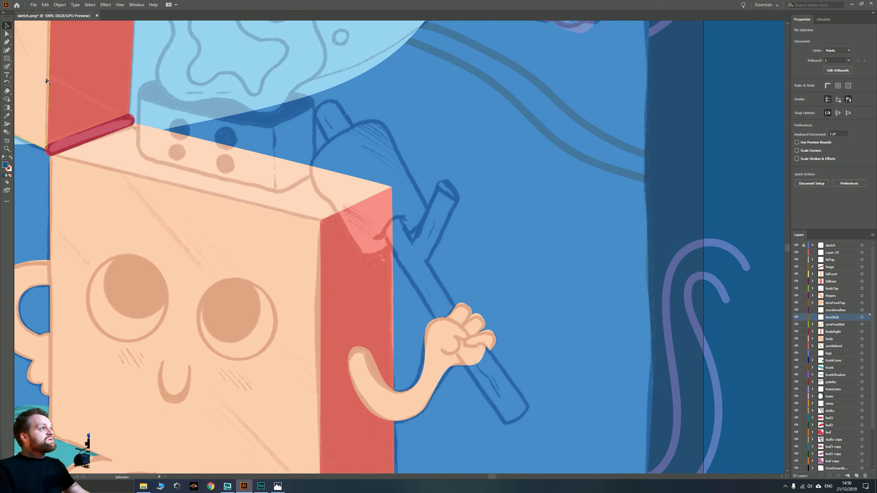
pyautogui.press('p')
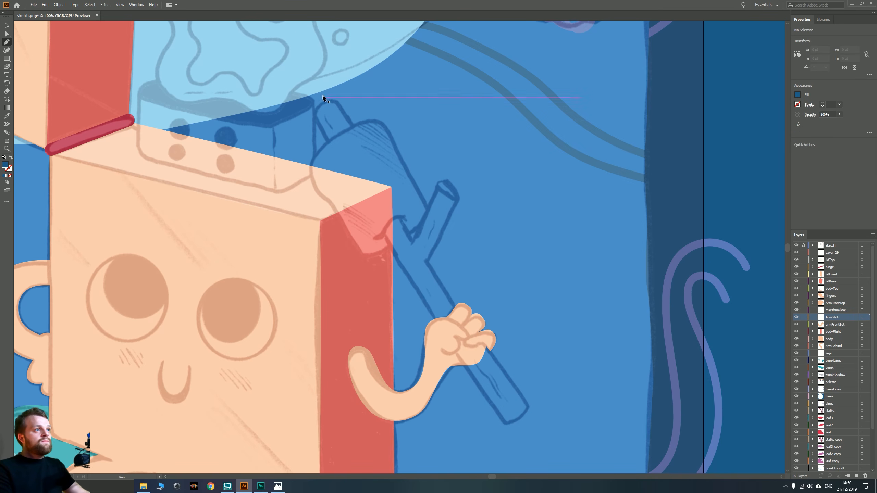
pyautogui.click(338, 103)
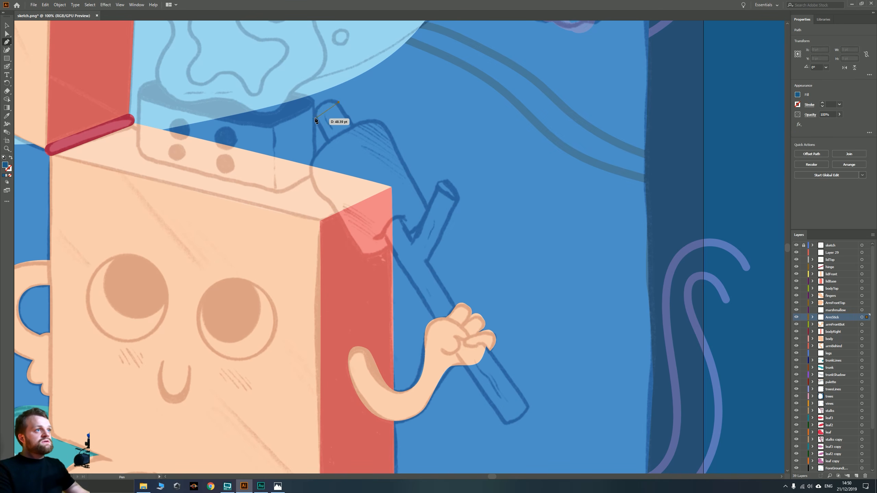
pyautogui.moveTo(314, 117); pyautogui.dragTo(308, 139)
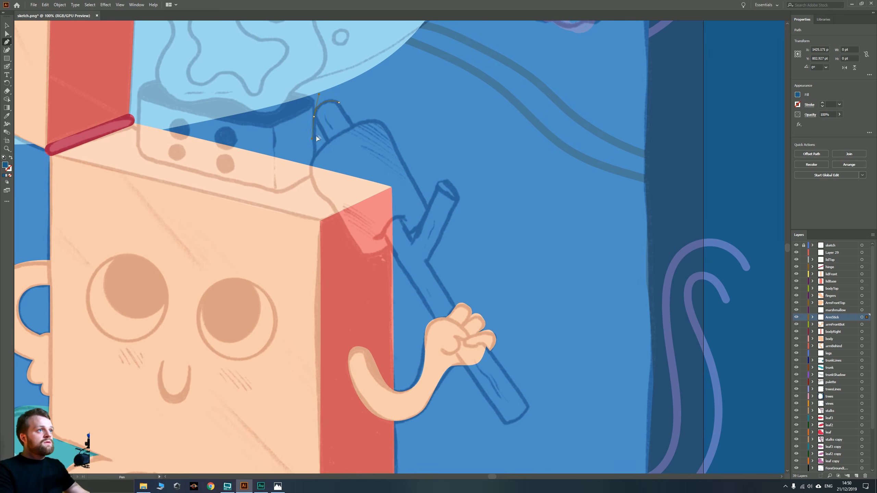
pyautogui.click(424, 306)
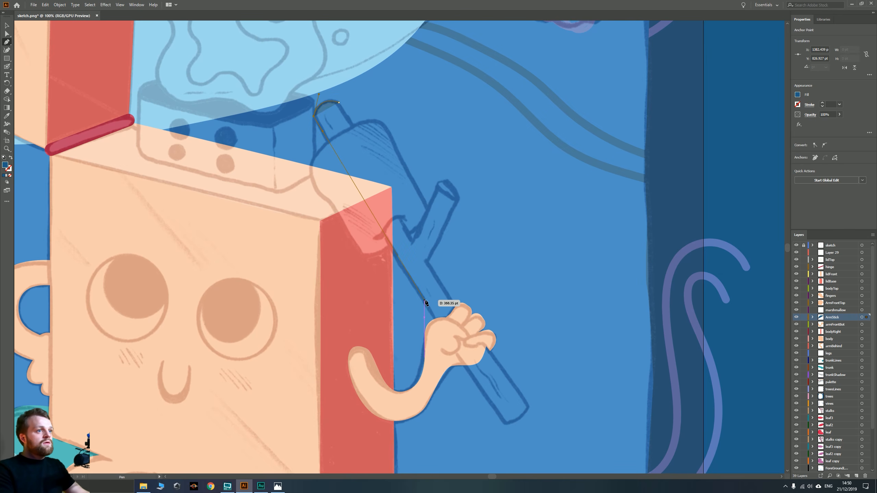
pyautogui.moveTo(424, 305); pyautogui.dragTo(434, 320)
pyautogui.click(505, 425)
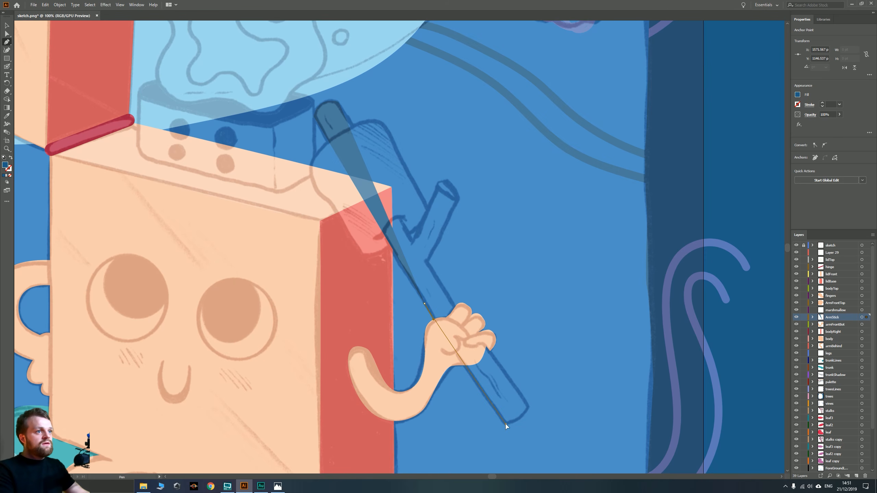
# Trace the stick's rounded lower end and its right edge behind the fingers up to the base of the side branch
pyautogui.moveTo(529, 406); pyautogui.dragTo(534, 388)
pyautogui.scroll(3, 493, 373)
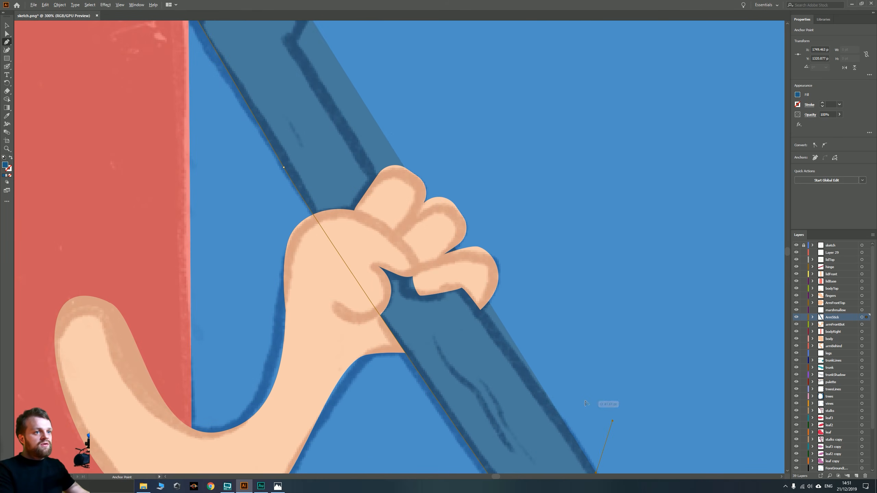
pyautogui.moveTo(601, 418); pyautogui.dragTo(504, 356)
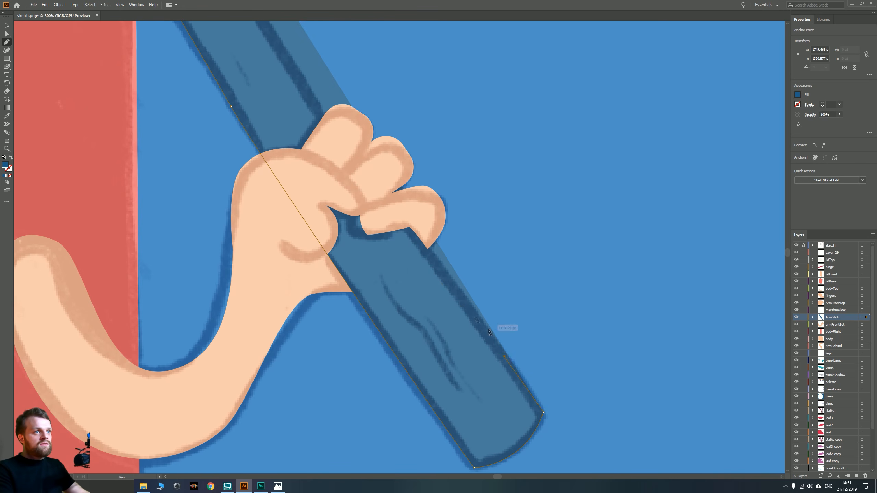
pyautogui.click(380, 180)
pyautogui.moveTo(321, 137); pyautogui.dragTo(467, 379)
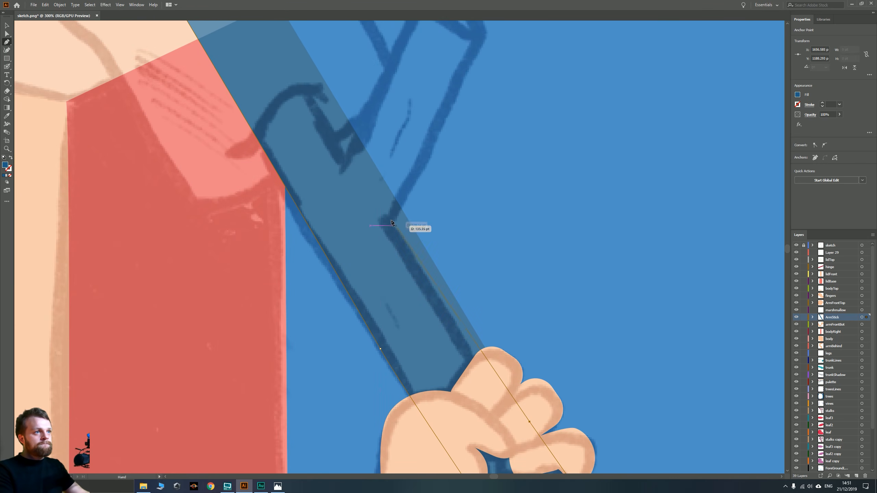
pyautogui.click(389, 223)
# Trace the side branch around its rounded tip and back down to the inner corner of the fork
pyautogui.scroll(-1, 435, 226)
pyautogui.moveTo(439, 226); pyautogui.dragTo(432, 332)
pyautogui.moveTo(433, 263); pyautogui.dragTo(436, 255)
pyautogui.click(459, 207)
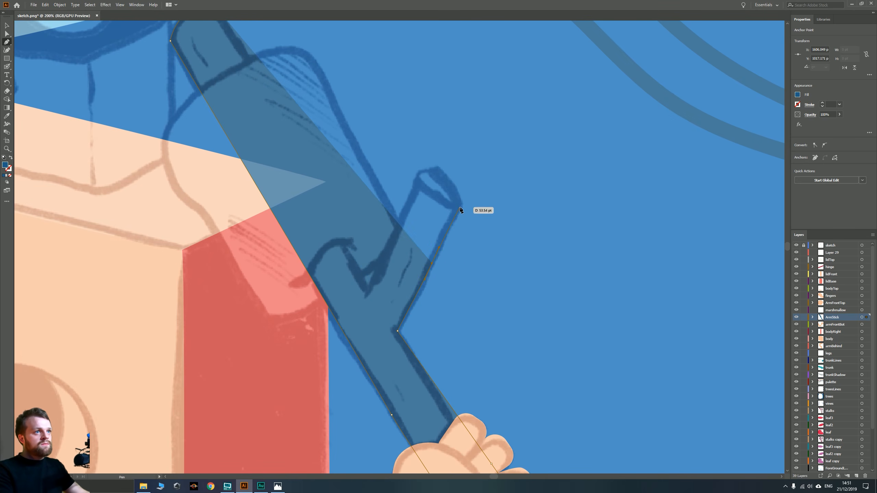
pyautogui.click(445, 176)
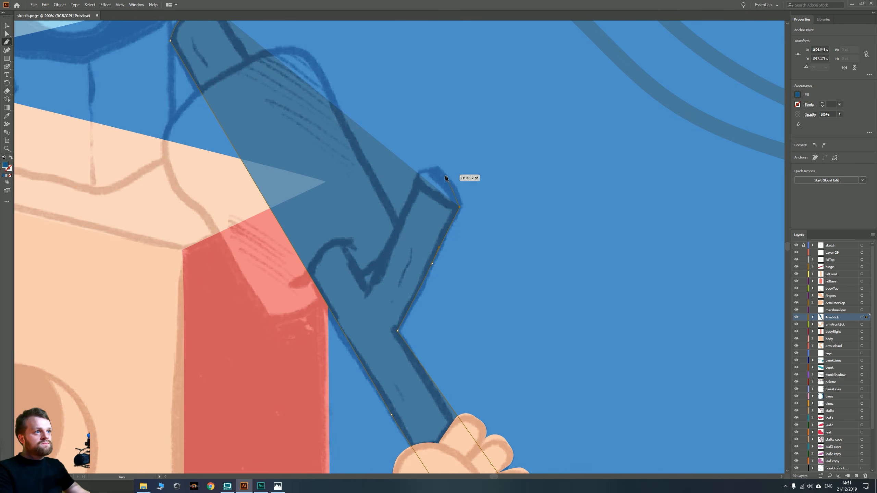
pyautogui.click(415, 182)
pyautogui.click(368, 291)
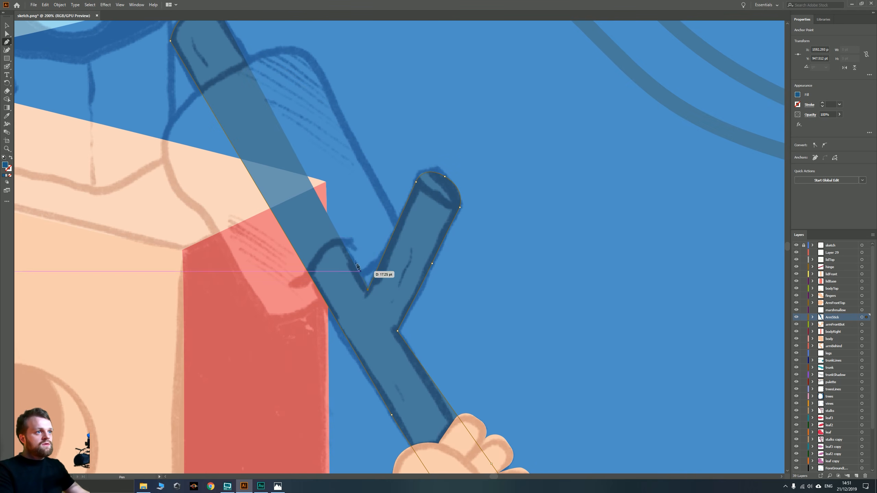
# Complete the stick's outline from the fork along the upper right edge to its top end
pyautogui.scroll(4, 310, 173)
pyautogui.hscroll(-2, 311, 172)
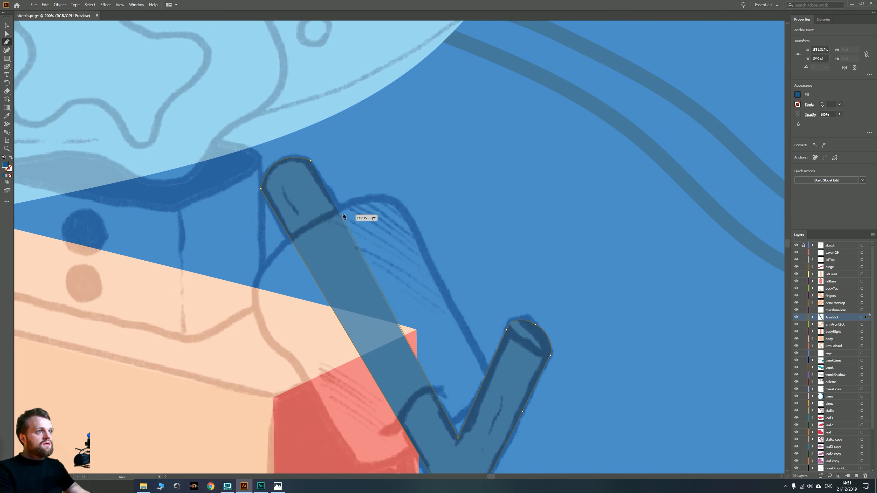
pyautogui.click(311, 161)
pyautogui.hotkey('ctrl', '-')
pyautogui.hotkey('ctrl', '-')
pyautogui.hotkey('ctrl', '-')
pyautogui.moveTo(473, 379); pyautogui.dragTo(49, 19)
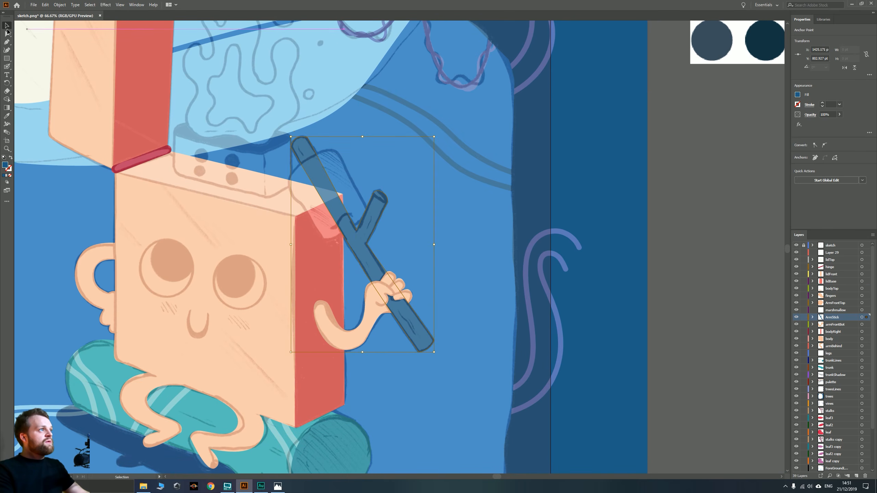
# Fill the stick with the dark brown sampled from the colour palette
pyautogui.scroll(-1, 298, 230)
pyautogui.moveTo(386, 251); pyautogui.dragTo(215, 381)
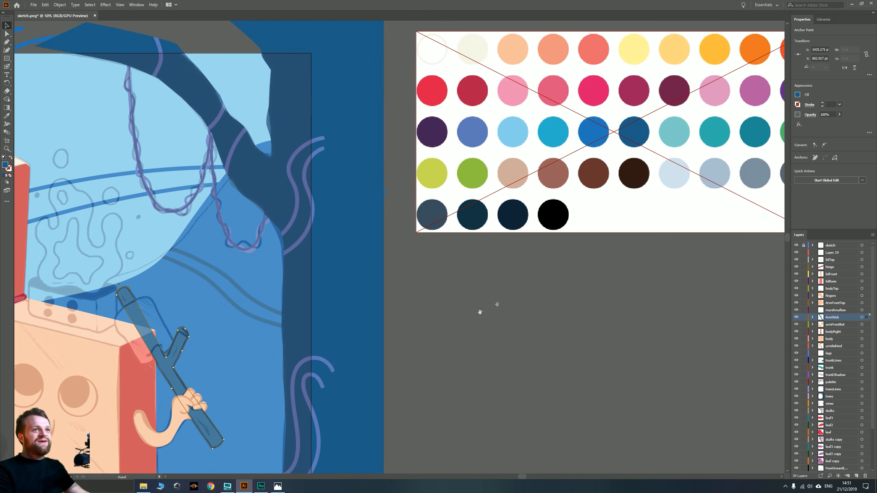
pyautogui.moveTo(479, 312); pyautogui.dragTo(357, 380)
pyautogui.moveTo(259, 440); pyautogui.dragTo(559, 292)
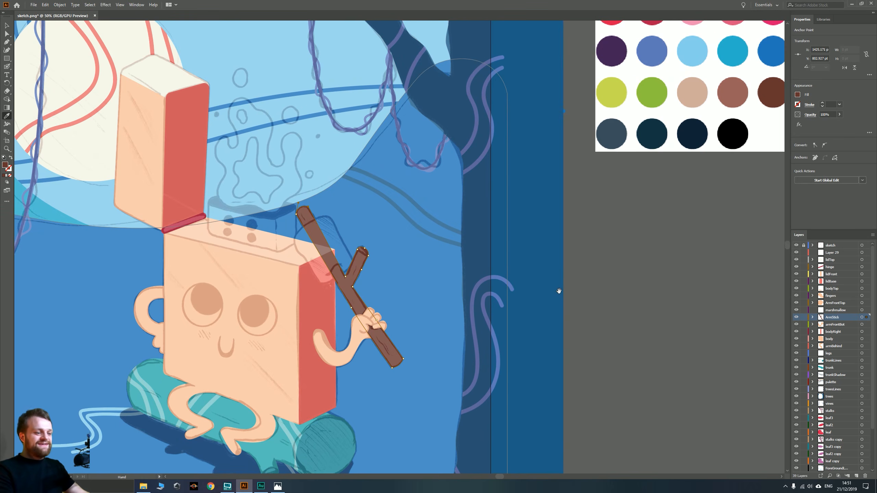
# Try moving the three fingers and the palm shape away from the stick
pyautogui.press('v')
pyautogui.moveTo(344, 343); pyautogui.dragTo(416, 324)
pyautogui.scroll(5, 421, 322)
pyautogui.moveTo(402, 363); pyautogui.dragTo(315, 407)
pyautogui.moveTo(529, 279); pyautogui.dragTo(567, 245)
pyautogui.moveTo(485, 223); pyautogui.dragTo(523, 187)
pyautogui.moveTo(449, 187); pyautogui.dragTo(472, 124)
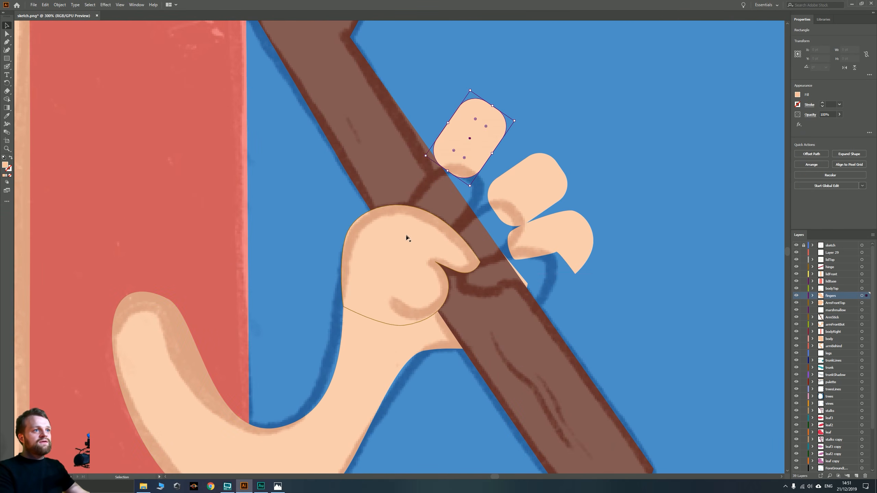
pyautogui.moveTo(406, 237); pyautogui.dragTo(294, 237)
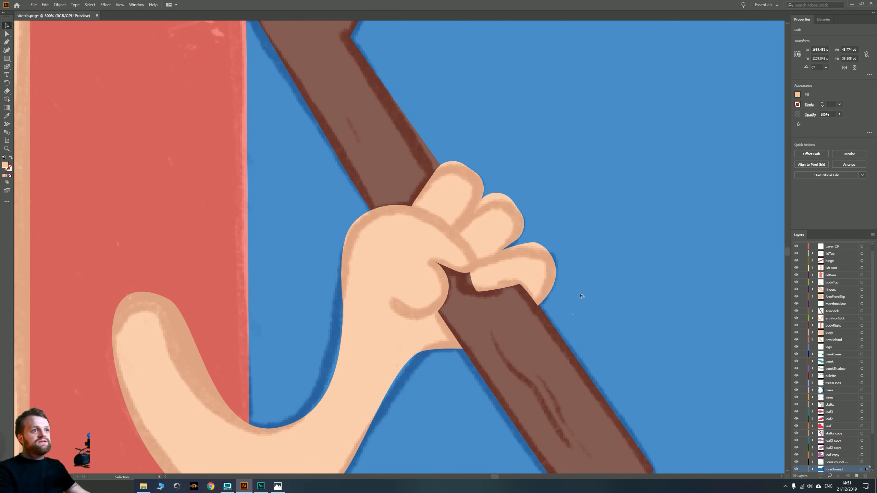
pyautogui.scroll(-4, 571, 302)
pyautogui.moveTo(557, 300); pyautogui.dragTo(487, 372)
pyautogui.click(754, 311)
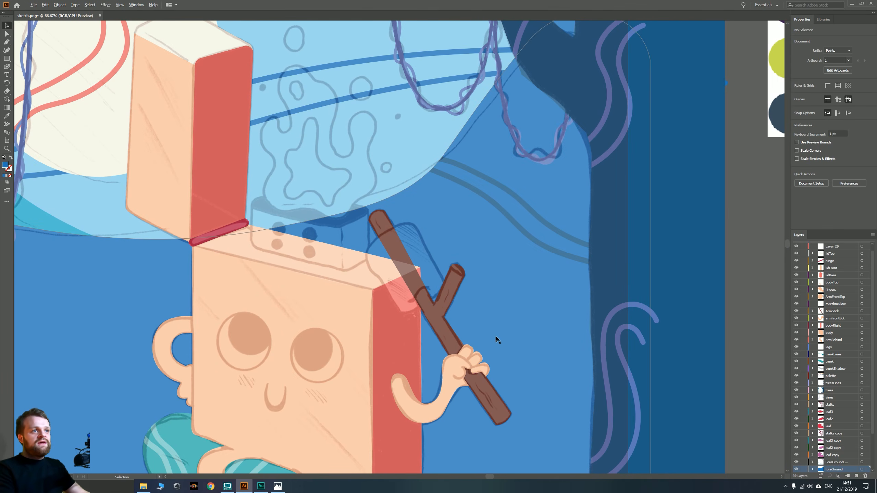
# Draw an ellipse about 44 by 28 pt above the tip of the stick's side branch
pyautogui.scroll(4, 496, 338)
pyautogui.moveTo(337, 138); pyautogui.dragTo(426, 381)
pyautogui.scroll(1, 467, 345)
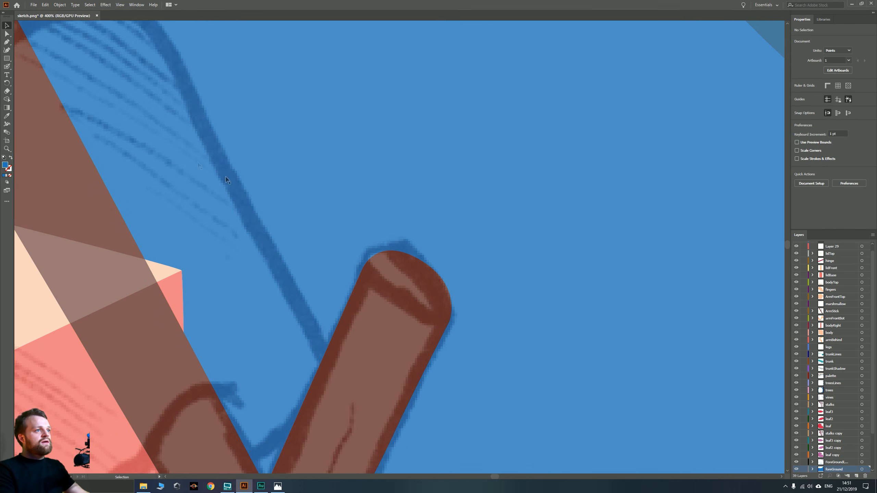
pyautogui.moveTo(7, 63); pyautogui.dragTo(27, 67)
pyautogui.moveTo(369, 203); pyautogui.dragTo(319, 172)
# Fill the ellipse with the lighter brown sampled from the colour palette
pyautogui.scroll(-6, 359, 243)
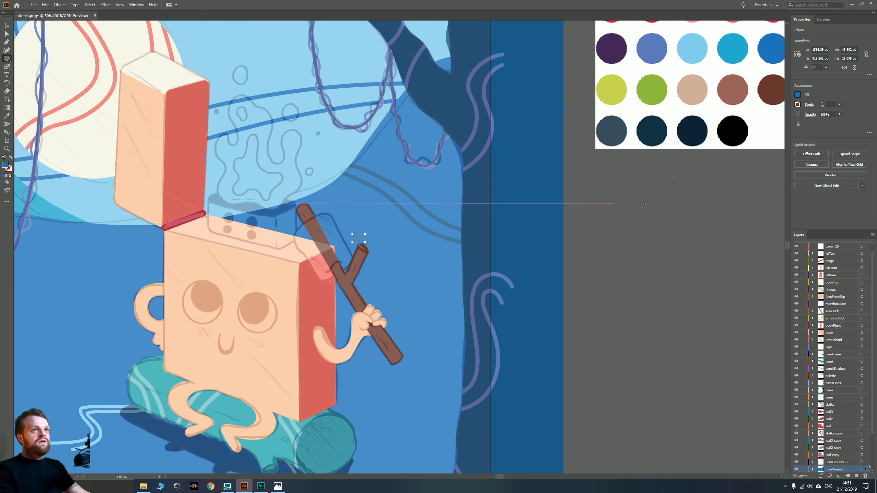
pyautogui.moveTo(692, 103); pyautogui.dragTo(493, 220)
pyautogui.press('i')
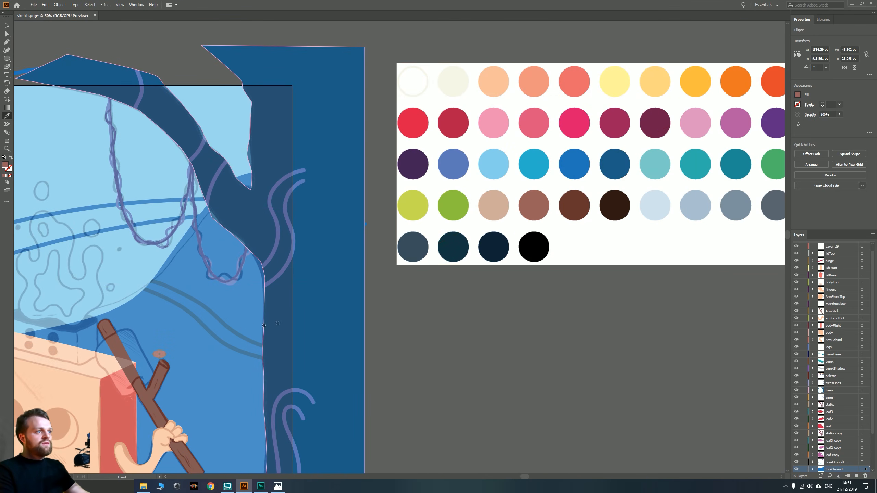
pyautogui.moveTo(276, 319); pyautogui.dragTo(446, 263)
pyautogui.press('v')
pyautogui.click(578, 320)
# Cut the light brown ellipse and paste it into the ArmStick layer
pyautogui.scroll(2, 359, 320)
pyautogui.moveTo(373, 318); pyautogui.dragTo(481, 297)
pyautogui.scroll(2, 433, 327)
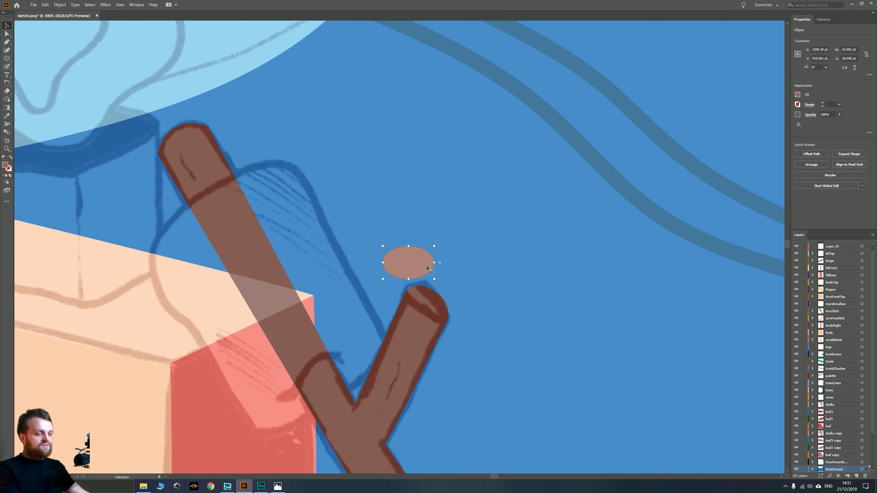
pyautogui.press('Delete')
pyautogui.scroll(1, 832, 310)
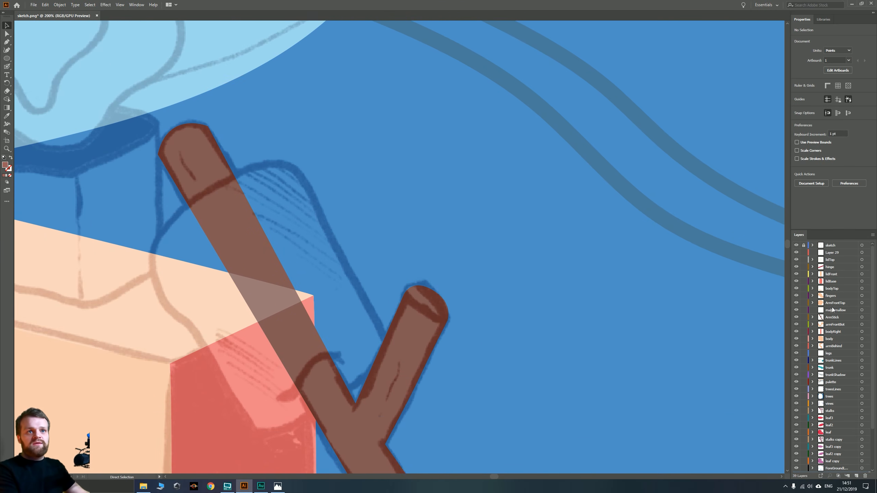
pyautogui.click(796, 318)
pyautogui.click(795, 317)
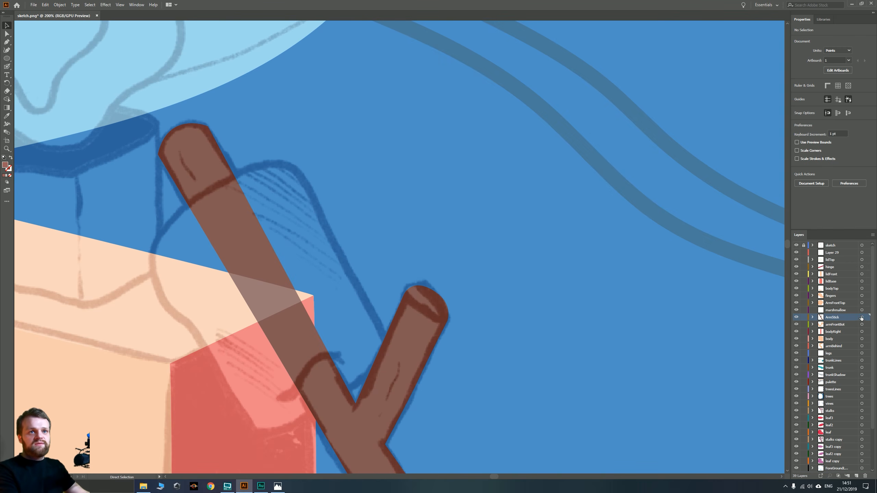
pyautogui.hotkey('ctrl', 'z')
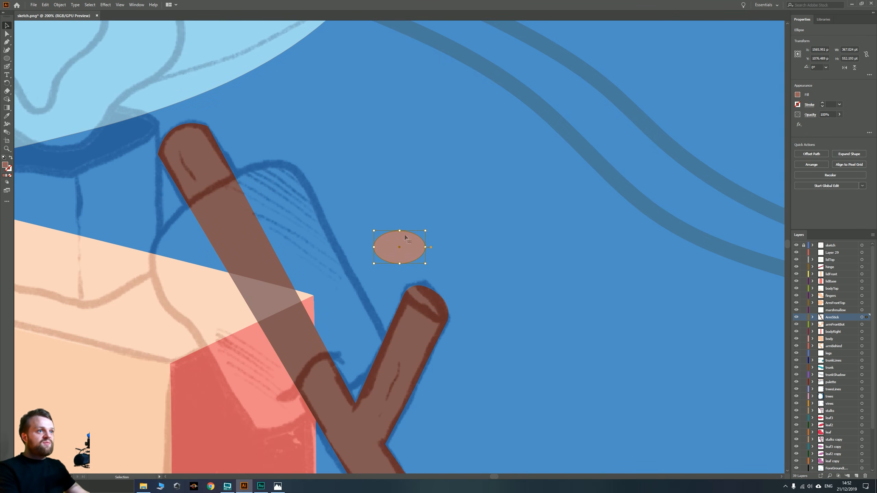
# Rotate the ellipse and place it over the tip of the side branch as its cut end
pyautogui.moveTo(427, 228); pyautogui.dragTo(424, 312)
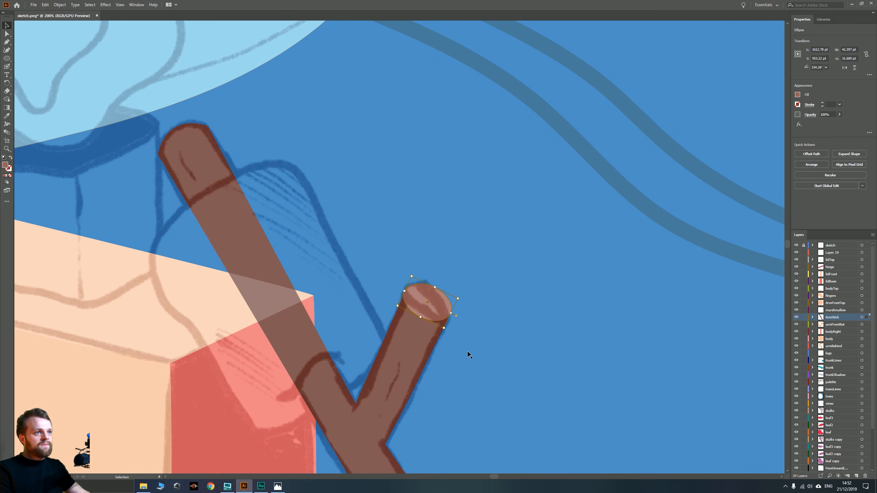
pyautogui.click(519, 352)
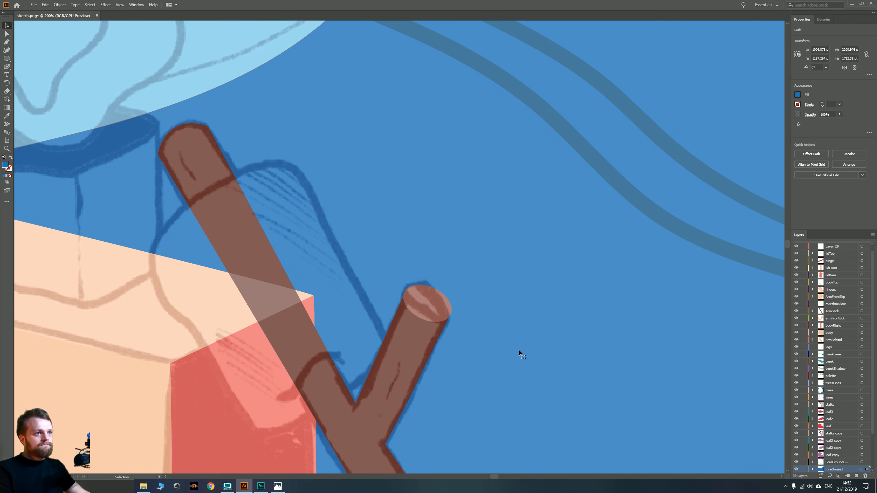
pyautogui.click(442, 309)
pyautogui.scroll(4, 442, 309)
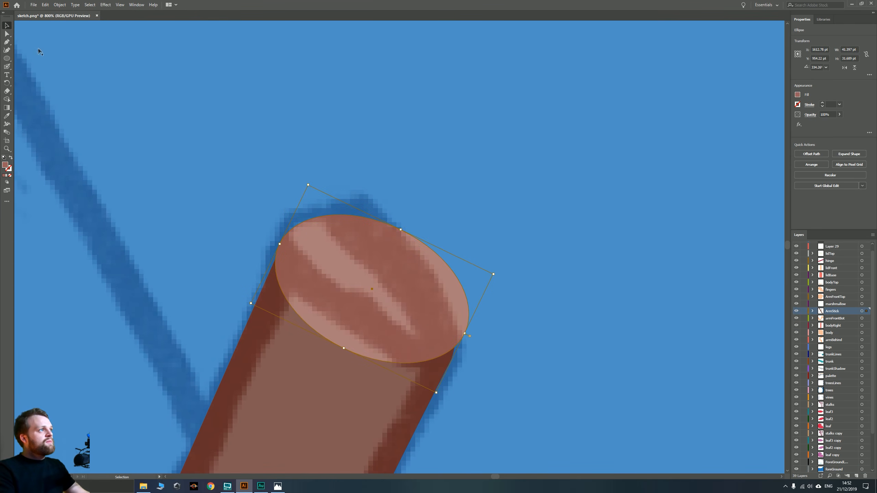
# Reshape the ellipse's side anchor points so its outline meets both edges of the side branch
pyautogui.click(465, 334)
pyautogui.moveTo(454, 359); pyautogui.dragTo(454, 358)
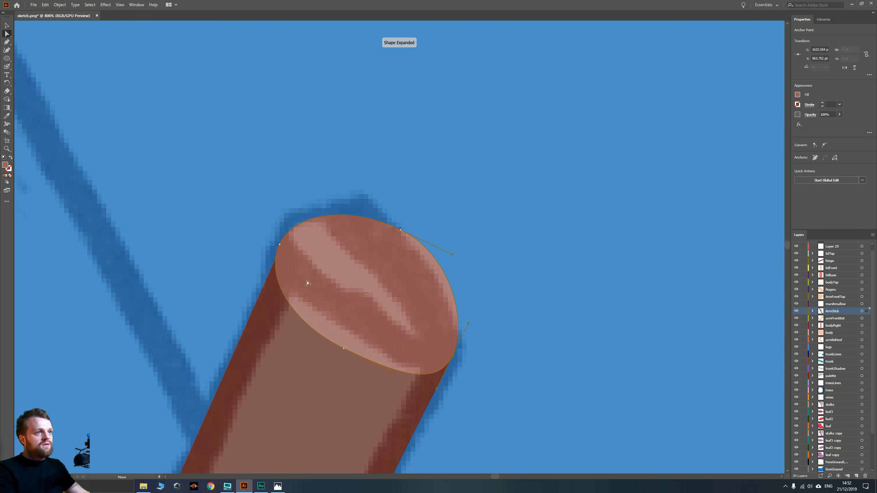
pyautogui.moveTo(279, 258); pyautogui.dragTo(281, 248)
pyautogui.scroll(-1, 321, 274)
pyautogui.click(492, 300)
# Duplicate the side branch's cut-end ellipse next to the top end of the main stick
pyautogui.scroll(-4, 543, 307)
pyautogui.moveTo(432, 271); pyautogui.dragTo(378, 221)
pyautogui.scroll(-1, 397, 268)
pyautogui.moveTo(400, 272); pyautogui.dragTo(459, 323)
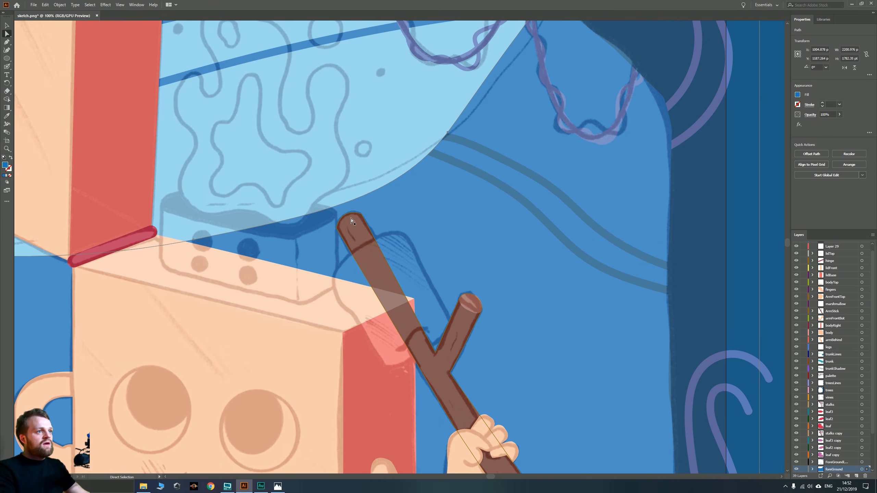
pyautogui.scroll(-1, 352, 221)
pyautogui.scroll(1, 355, 244)
pyautogui.click(522, 318)
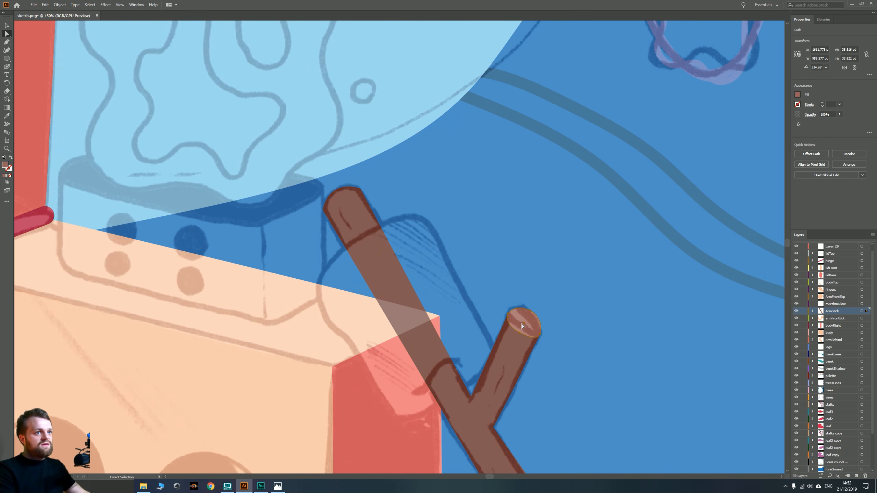
pyautogui.moveTo(522, 319); pyautogui.dragTo(379, 197)
pyautogui.scroll(3, 377, 202)
pyautogui.moveTo(376, 230); pyautogui.dragTo(417, 297)
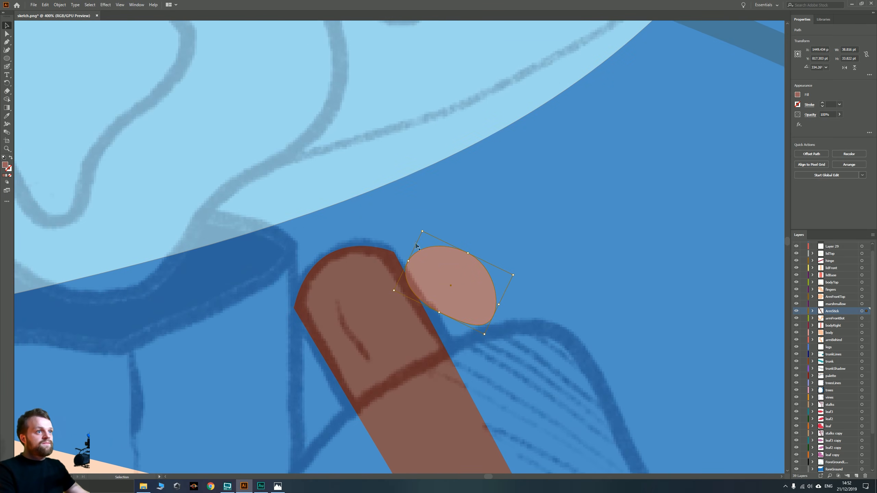
# Rotate, move and resize the copied ellipse to cover the main stick's top end
pyautogui.moveTo(421, 228); pyautogui.dragTo(330, 285)
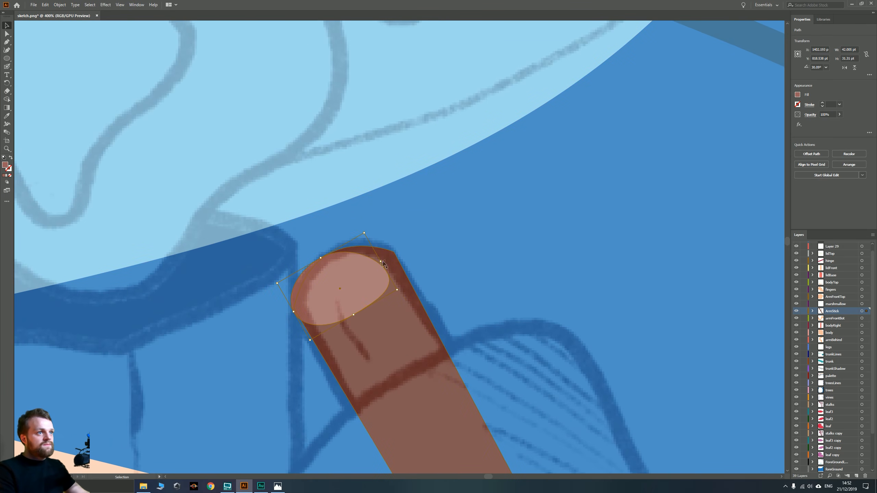
pyautogui.moveTo(380, 260); pyautogui.dragTo(392, 251)
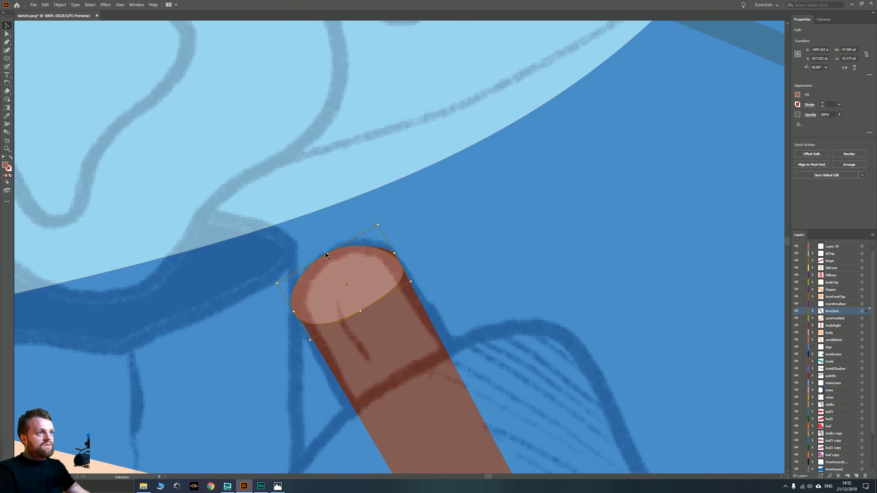
pyautogui.moveTo(326, 254); pyautogui.dragTo(321, 241)
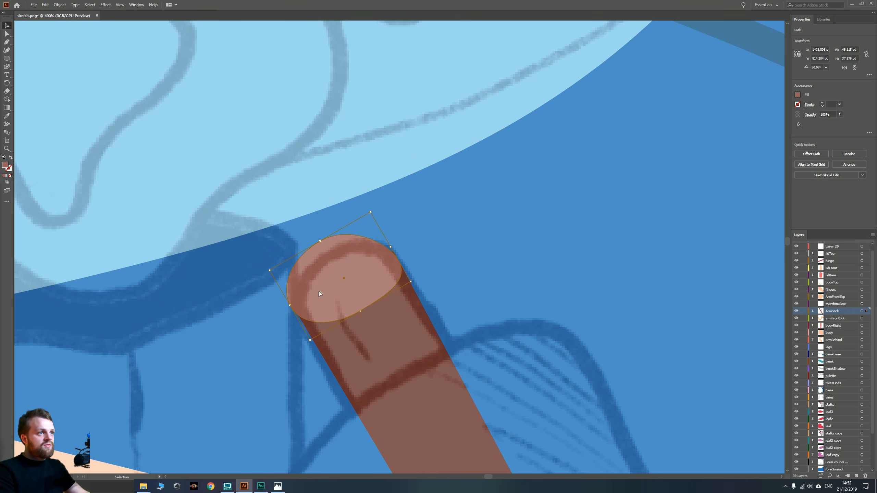
pyautogui.moveTo(319, 293); pyautogui.dragTo(317, 281)
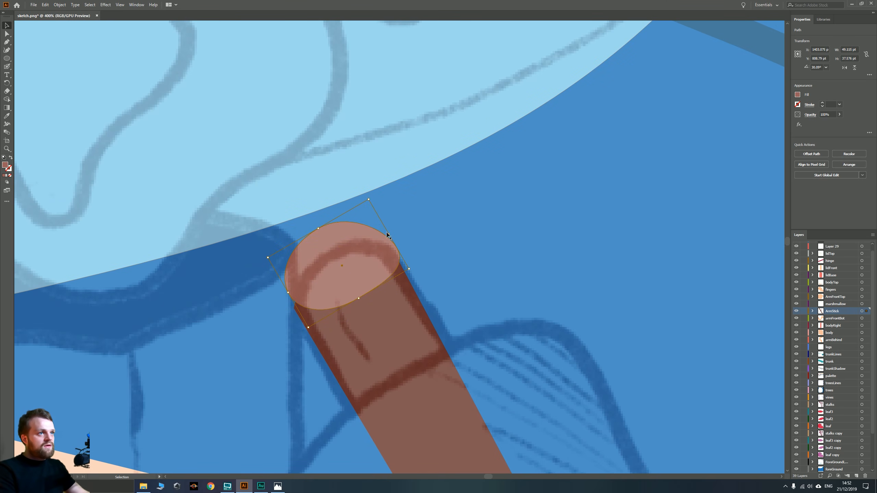
pyautogui.moveTo(388, 235); pyautogui.dragTo(384, 238)
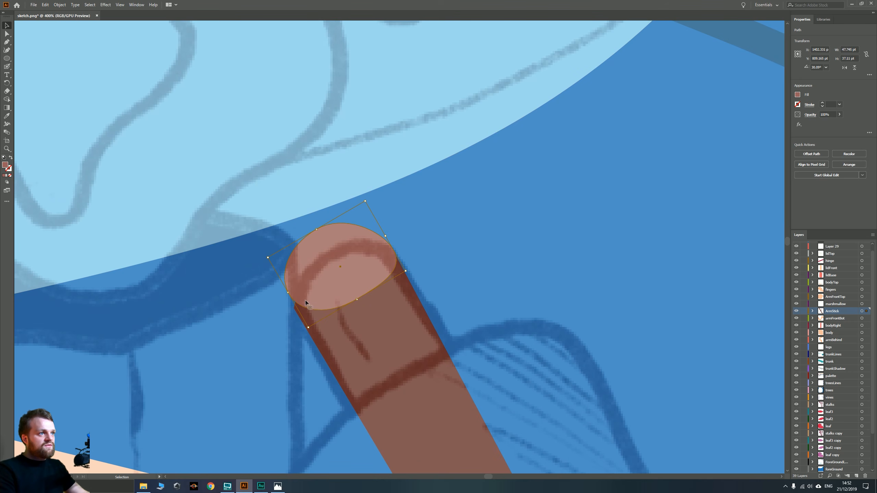
pyautogui.moveTo(288, 292); pyautogui.dragTo(306, 307)
# Reshape the lower and upper anchor points of the main stick's cut-end ellipse to fit the stick, and deselect it
pyautogui.scroll(3, 337, 315)
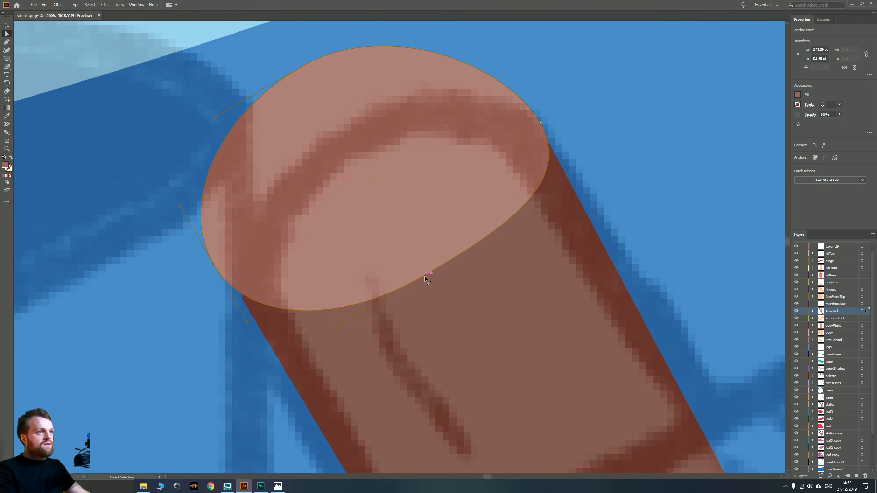
pyautogui.moveTo(423, 278); pyautogui.dragTo(405, 305)
pyautogui.scroll(-6, 459, 265)
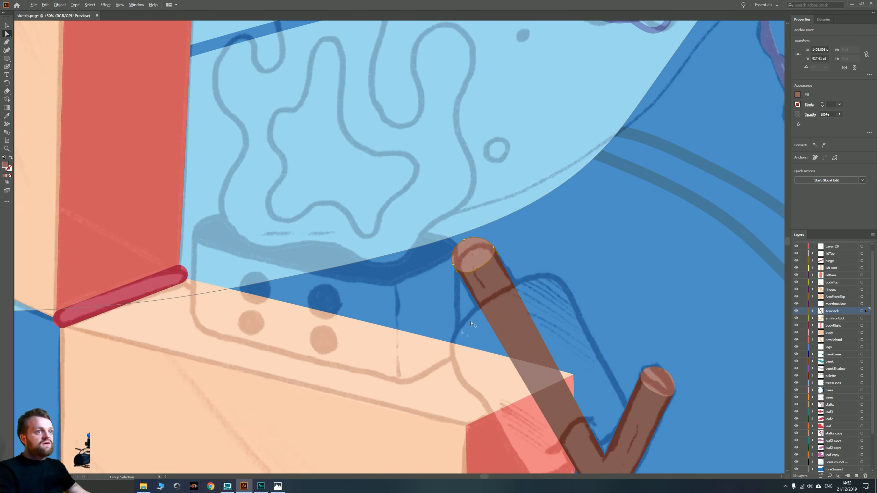
pyautogui.moveTo(461, 352); pyautogui.dragTo(269, 347)
pyautogui.scroll(5, 282, 221)
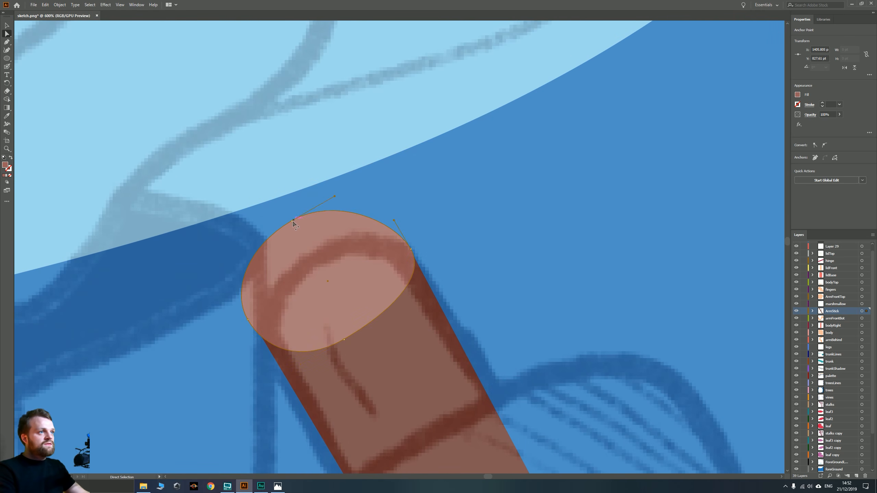
pyautogui.moveTo(294, 222); pyautogui.dragTo(304, 244)
pyautogui.scroll(-7, 232, 295)
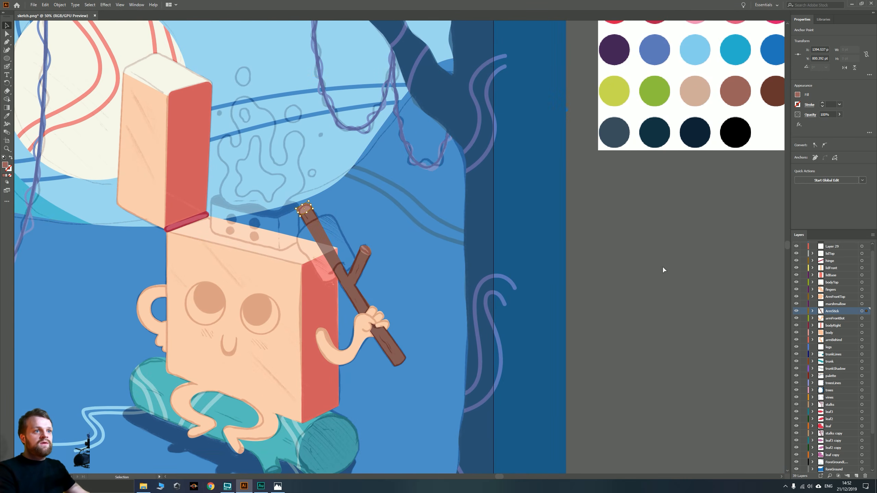
pyautogui.press('v')
pyautogui.click(663, 269)
# On the marshmallow layer, trace the sketched marshmallow's left outline with the Pen tool, from its top edge to its bottom corner
pyautogui.scroll(2, 270, 307)
pyautogui.moveTo(405, 334); pyautogui.dragTo(389, 306)
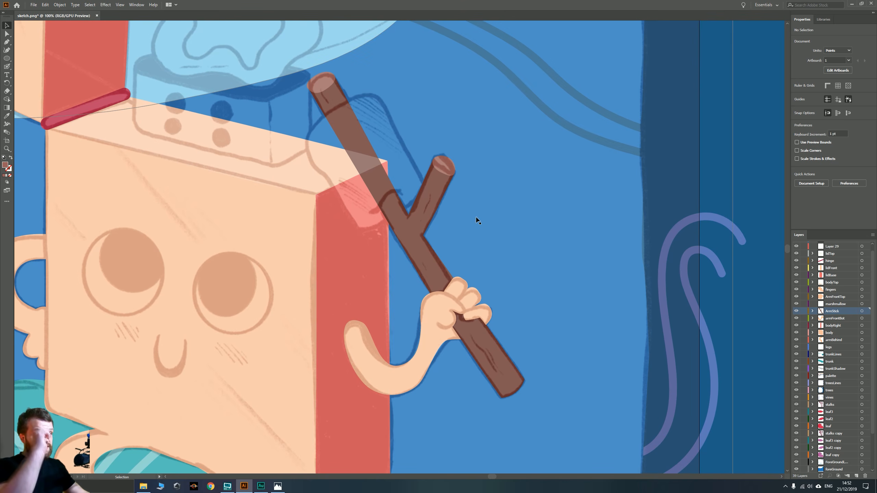
pyautogui.moveTo(355, 157); pyautogui.dragTo(356, 259)
pyautogui.scroll(2, 346, 222)
pyautogui.click(857, 306)
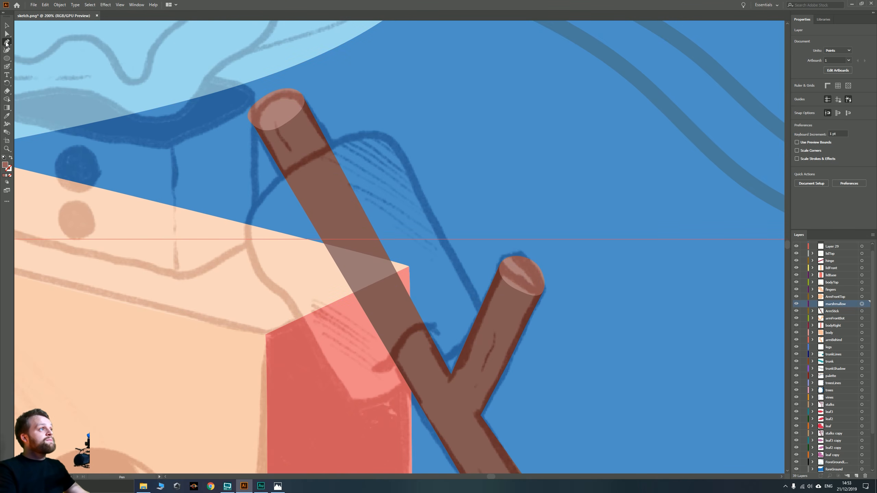
pyautogui.click(347, 133)
pyautogui.moveTo(298, 153); pyautogui.dragTo(285, 161)
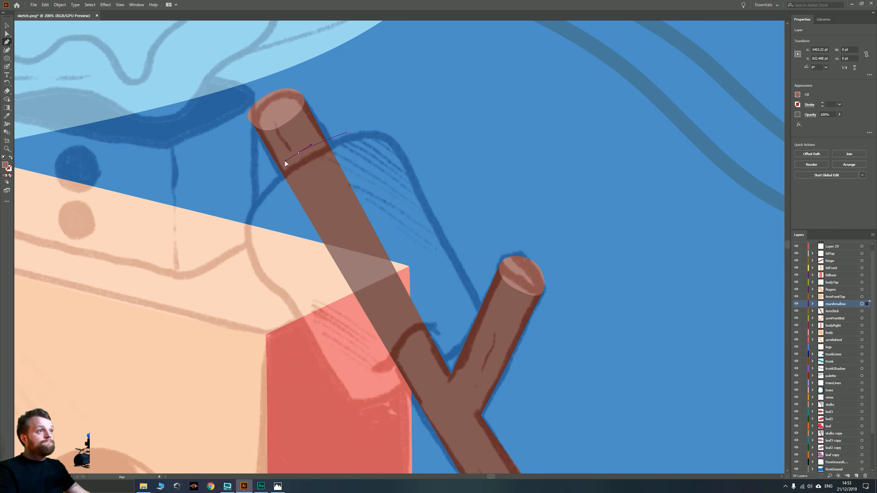
pyautogui.moveTo(247, 231); pyautogui.dragTo(250, 259)
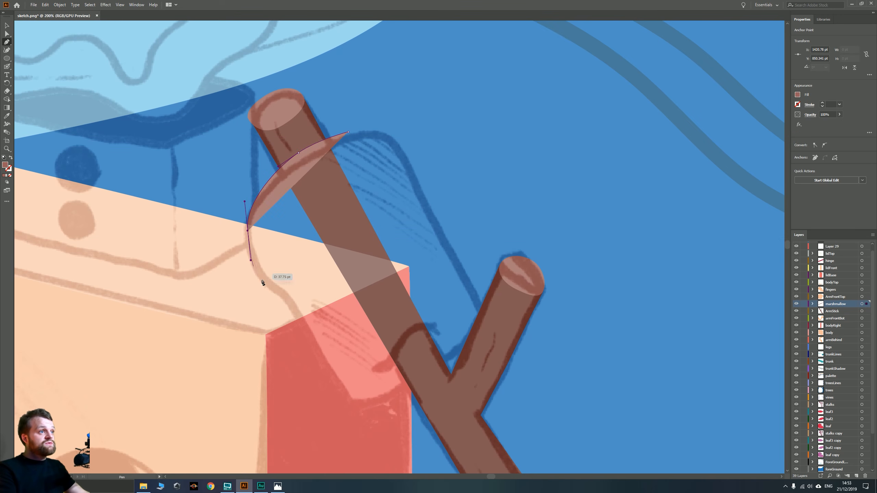
pyautogui.moveTo(275, 290); pyautogui.dragTo(288, 300)
pyautogui.moveTo(323, 349); pyautogui.dragTo(357, 395)
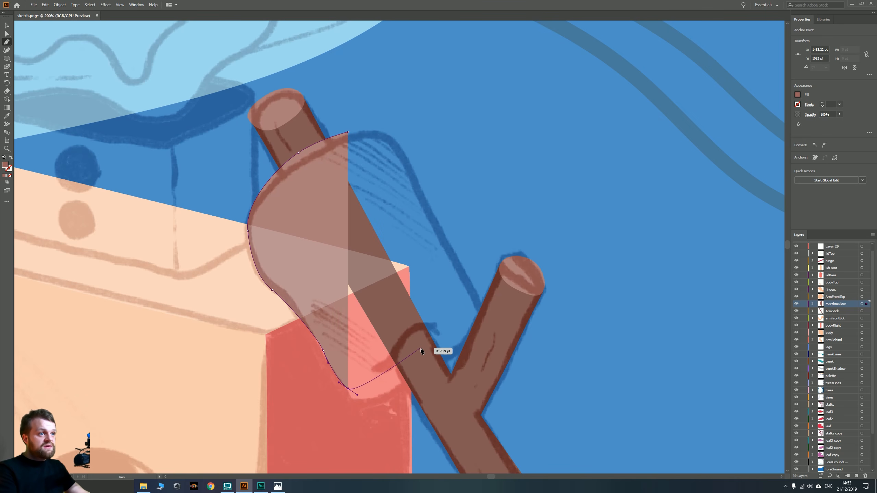
# Continue the marshmallow path along its lower edge, curving it up and over the main stick as a rounded notch
pyautogui.moveTo(421, 348); pyautogui.dragTo(417, 369)
pyautogui.hotkey('ctrl', 'z')
pyautogui.scroll(4, 385, 379)
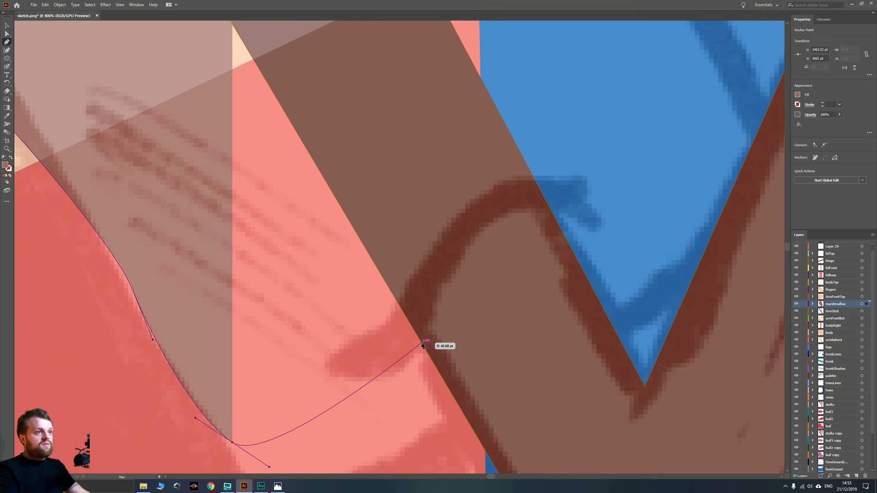
pyautogui.click(422, 343)
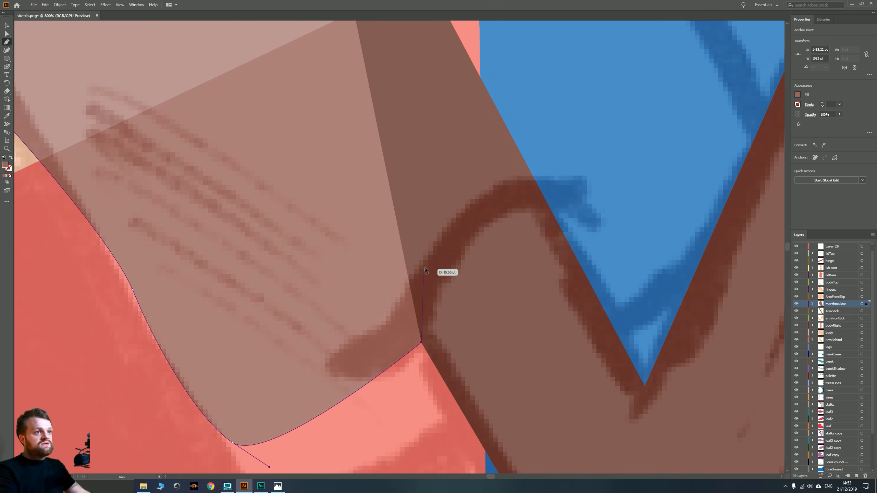
pyautogui.moveTo(428, 260); pyautogui.dragTo(440, 235)
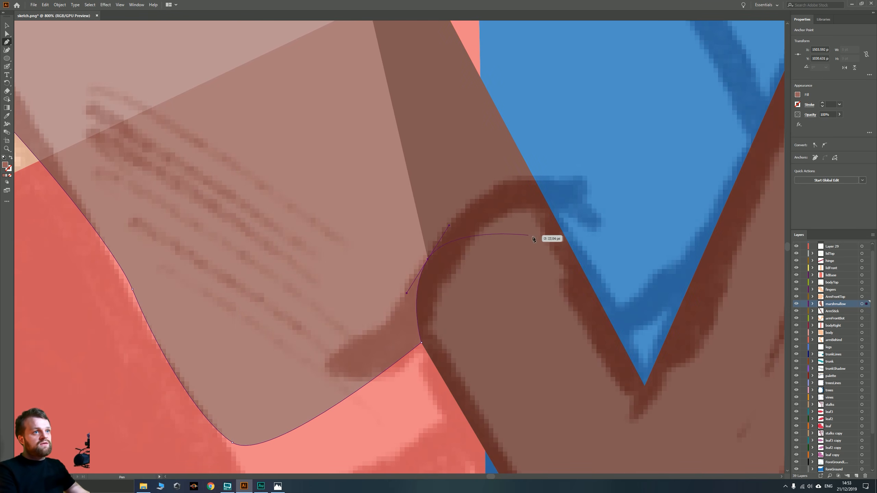
pyautogui.moveTo(563, 235); pyautogui.dragTo(632, 209)
pyautogui.press('space')
pyautogui.moveTo(620, 171); pyautogui.dragTo(510, 320)
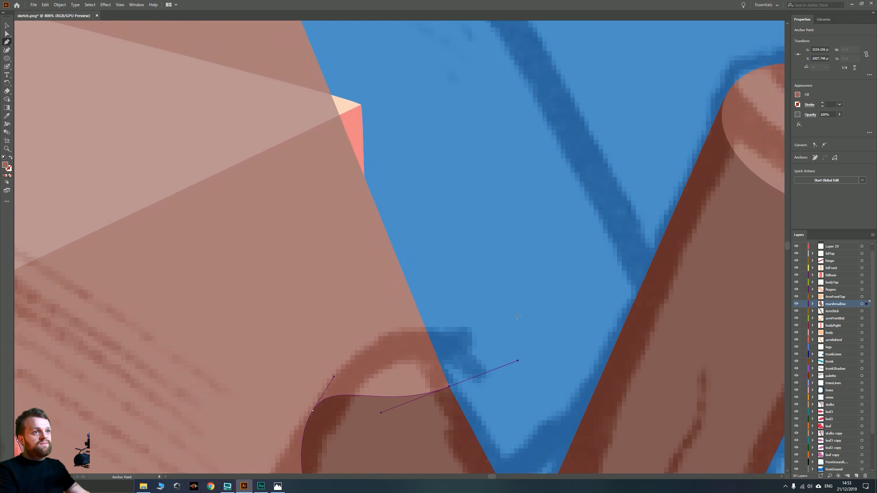
# Trace the marshmallow's lower-right corner, long right side and rounded top corner, closing the path at its starting point
pyautogui.scroll(-1, 512, 320)
pyautogui.moveTo(557, 275); pyautogui.dragTo(540, 316)
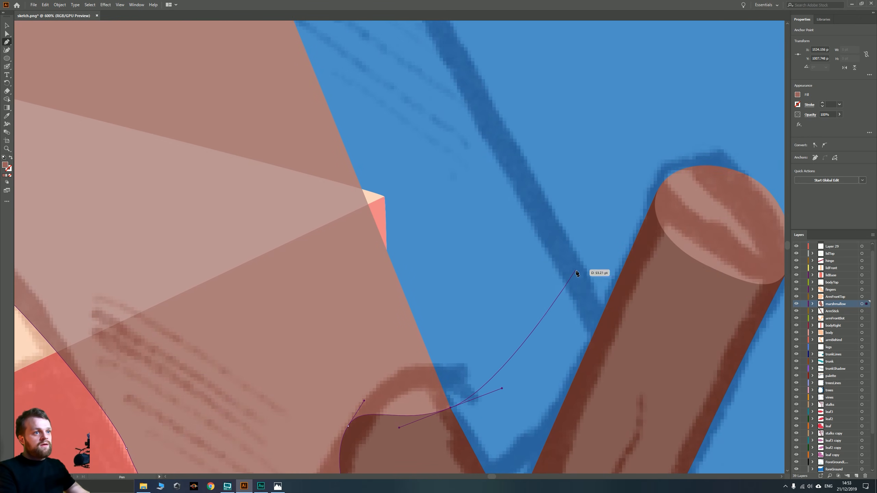
pyautogui.moveTo(576, 271); pyautogui.dragTo(549, 224)
pyautogui.scroll(-3, 552, 217)
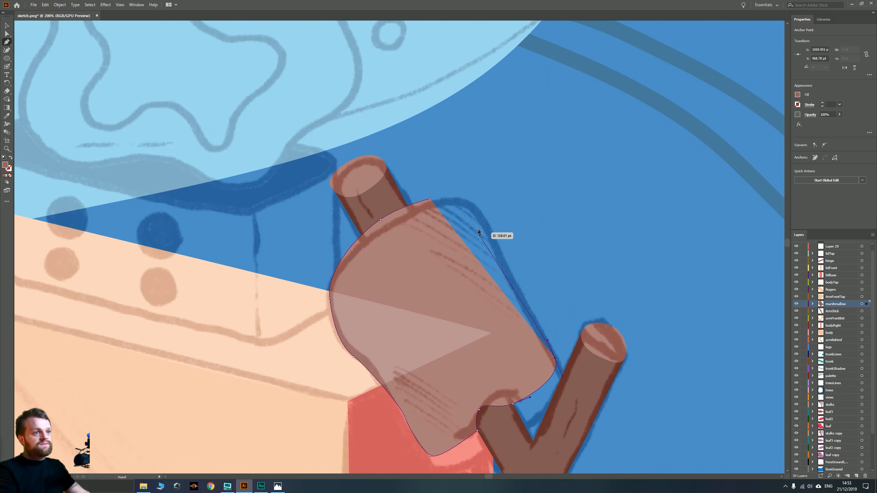
pyautogui.click(476, 209)
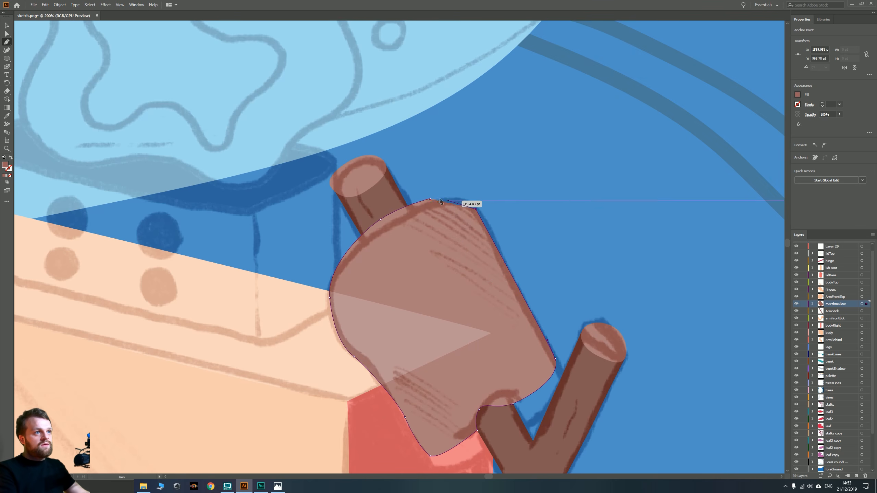
pyautogui.moveTo(430, 198); pyautogui.dragTo(394, 204)
pyautogui.scroll(-2, 438, 306)
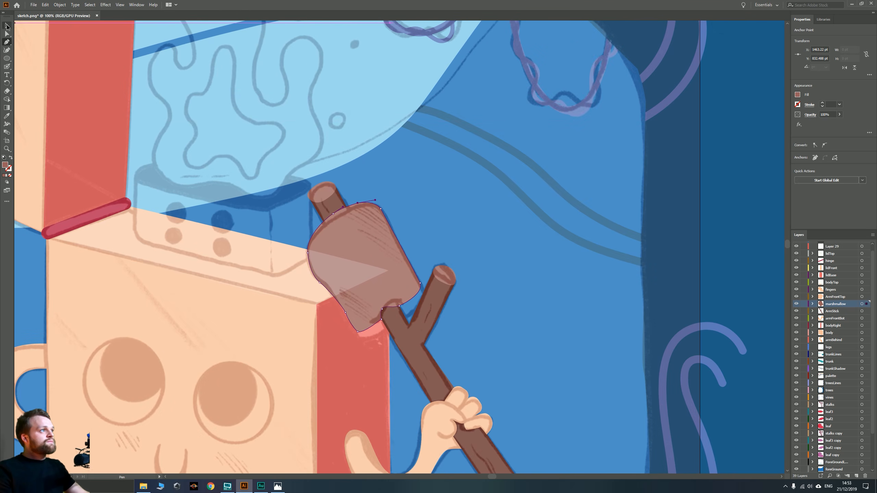
# Fill the marshmallow shape with the off-white swatch sampled from the colour palette
pyautogui.click(7, 26)
pyautogui.scroll(-4, 389, 227)
pyautogui.moveTo(505, 188); pyautogui.dragTo(461, 235)
pyautogui.press('i')
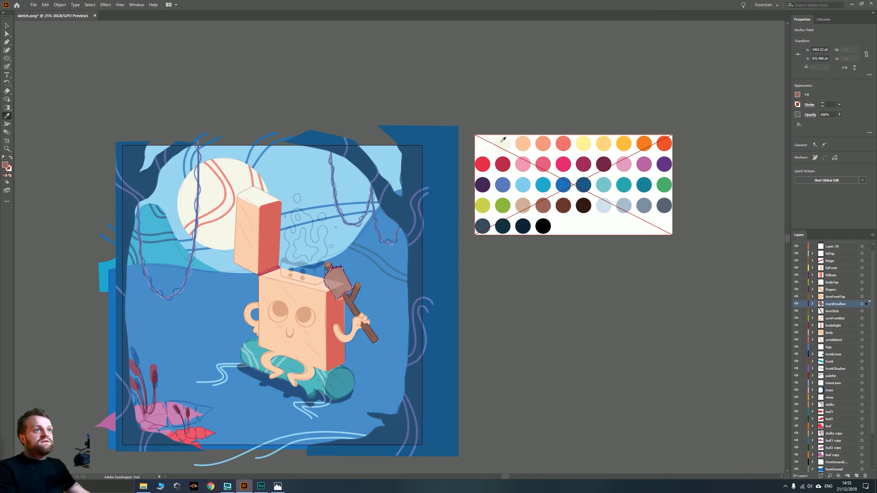
pyautogui.click(503, 140)
pyautogui.press('v')
pyautogui.scroll(3, 331, 293)
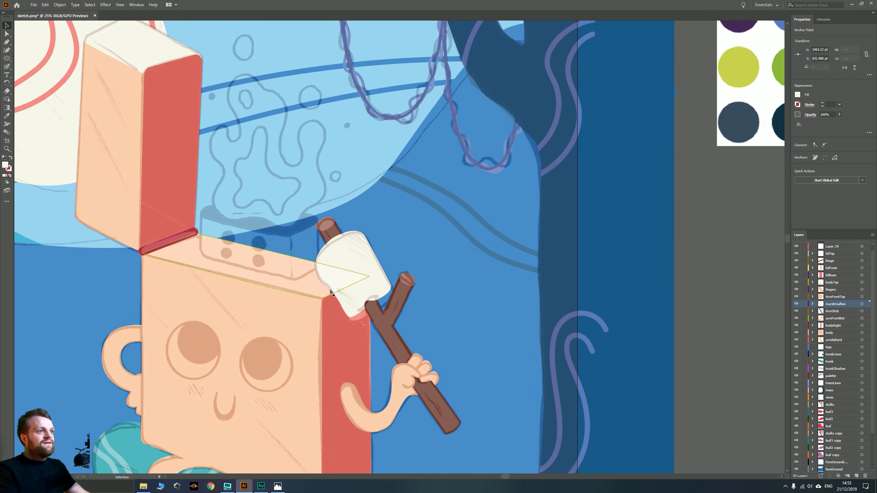
# Nudge the marshmallow slightly up along the stick towards its tip, and deselect it
pyautogui.scroll(6, 331, 293)
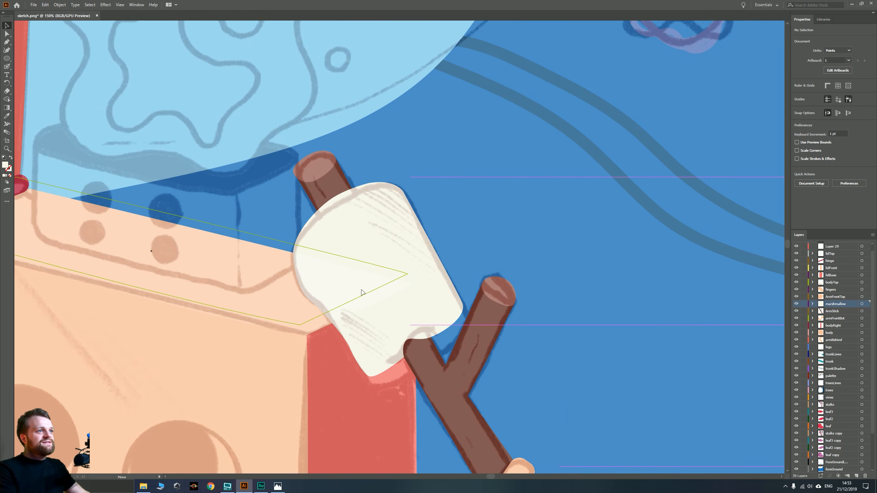
pyautogui.click(387, 298)
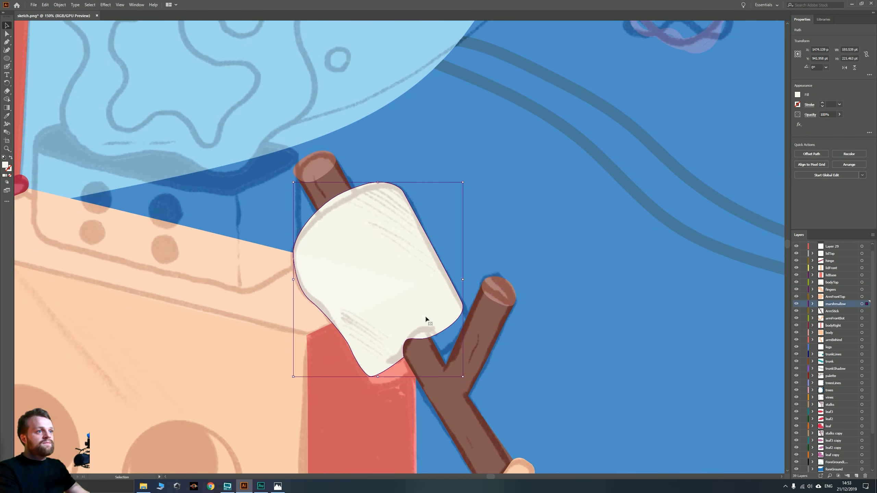
pyautogui.moveTo(424, 316); pyautogui.dragTo(421, 308)
pyautogui.scroll(8, 421, 308)
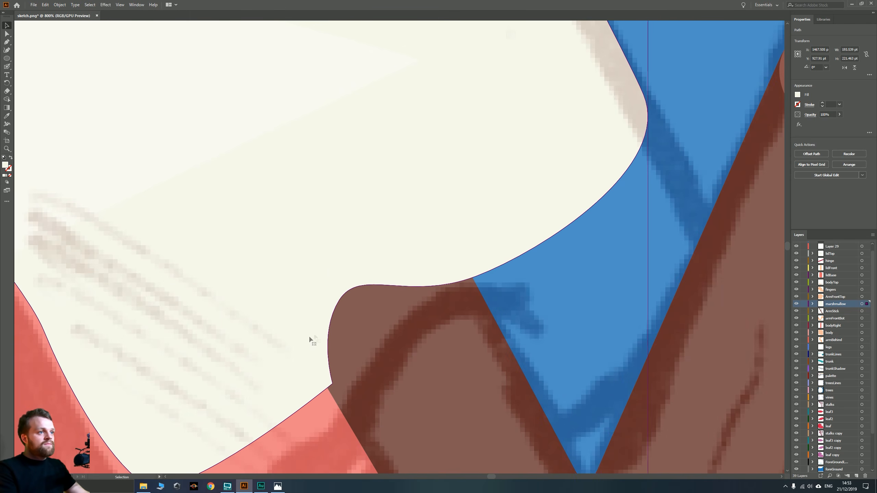
pyautogui.moveTo(329, 274); pyautogui.dragTo(327, 277)
pyautogui.scroll(-3, 344, 276)
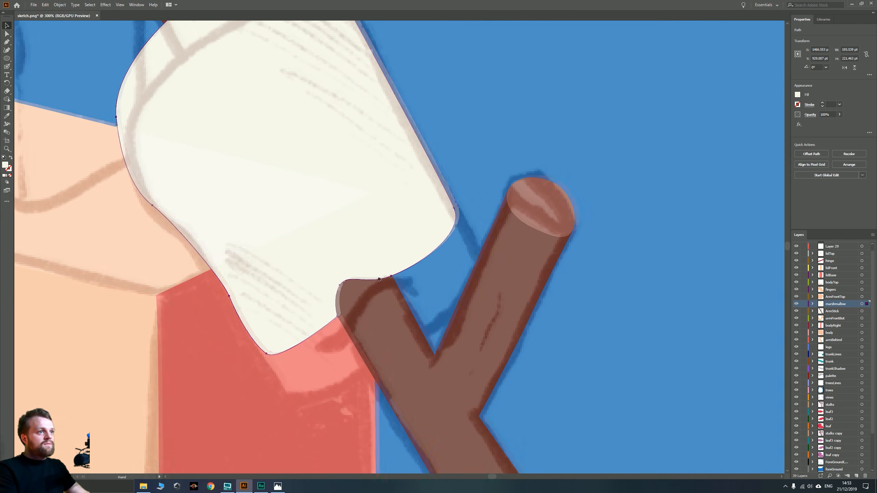
pyautogui.scroll(-2, 646, 278)
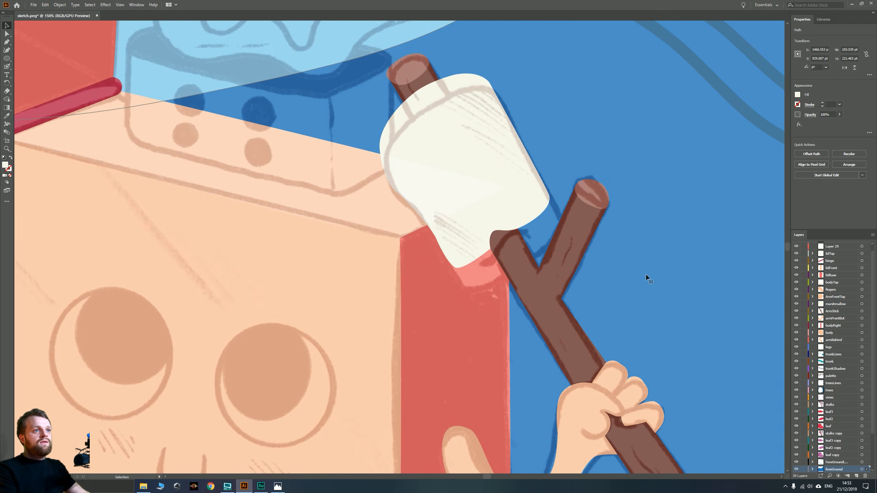
pyautogui.scroll(-3, 647, 278)
pyautogui.moveTo(646, 276); pyautogui.dragTo(462, 276)
pyautogui.click(678, 265)
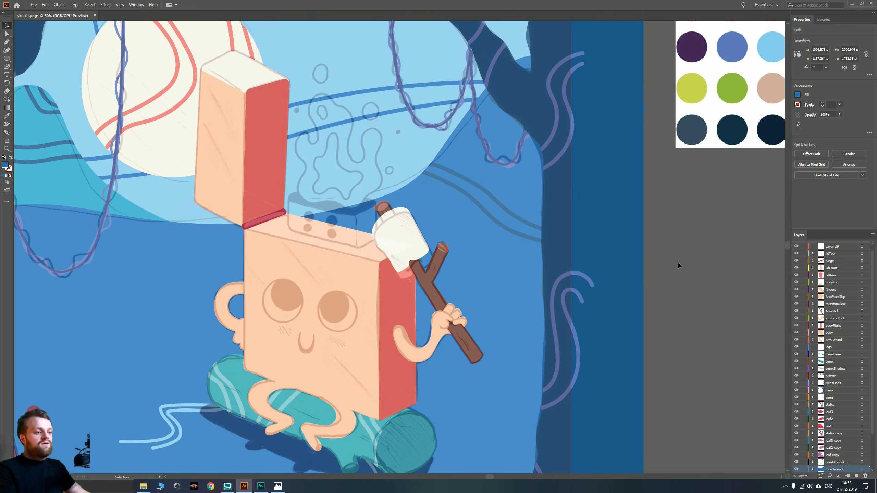
pyautogui.scroll(-2, 463, 286)
# Reshape the curve of the marshmallow's notch into a rounder arch over the stick by adjusting the anchor at the notch's right end
pyautogui.scroll(5, 428, 248)
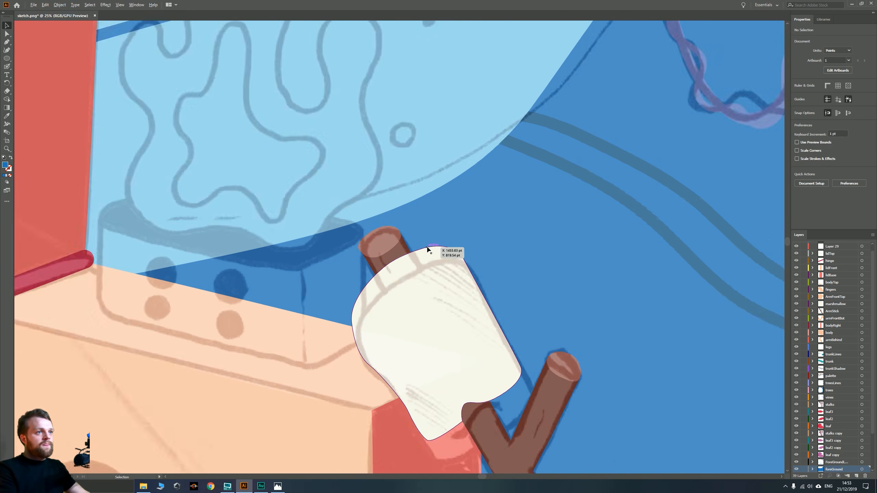
pyautogui.scroll(1, 427, 249)
pyautogui.moveTo(422, 332); pyautogui.dragTo(371, 190)
pyautogui.click(414, 273)
pyautogui.scroll(4, 423, 285)
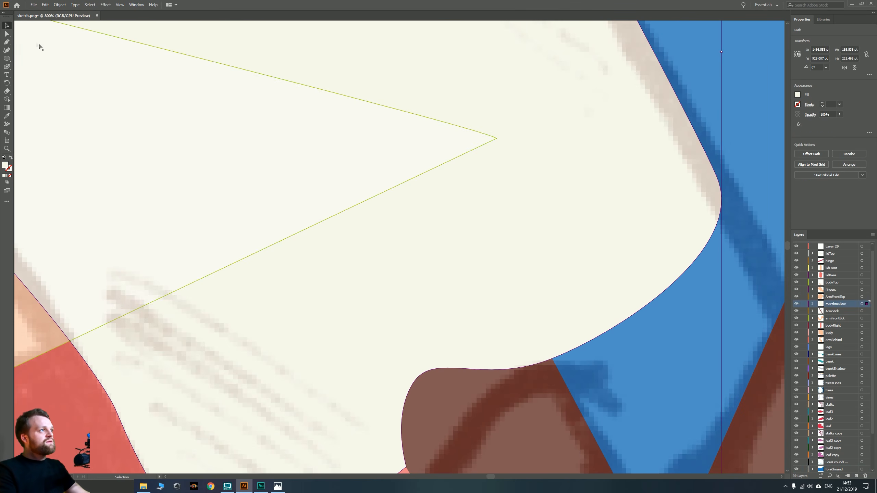
pyautogui.click(6, 34)
pyautogui.scroll(-3, 408, 283)
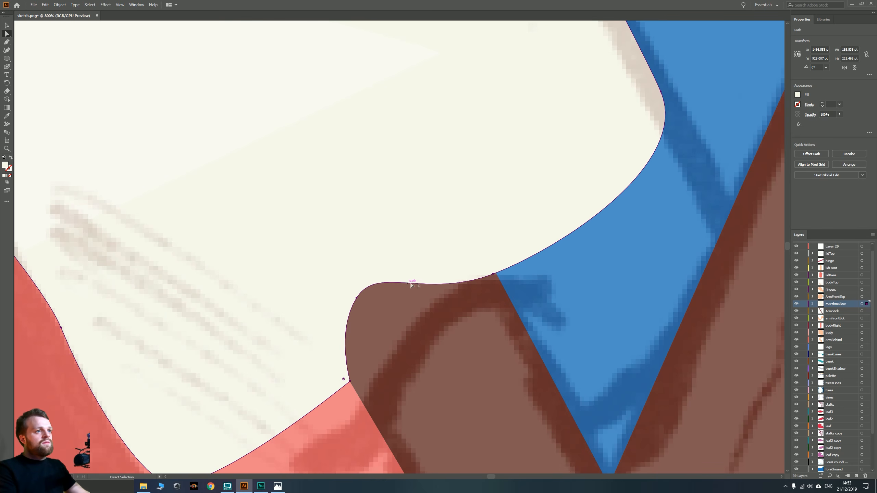
pyautogui.click(493, 275)
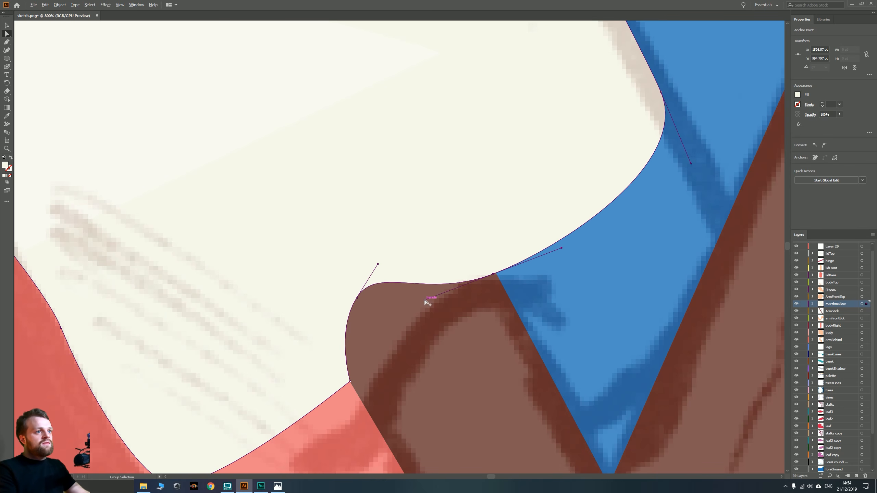
pyautogui.moveTo(426, 301); pyautogui.dragTo(452, 240)
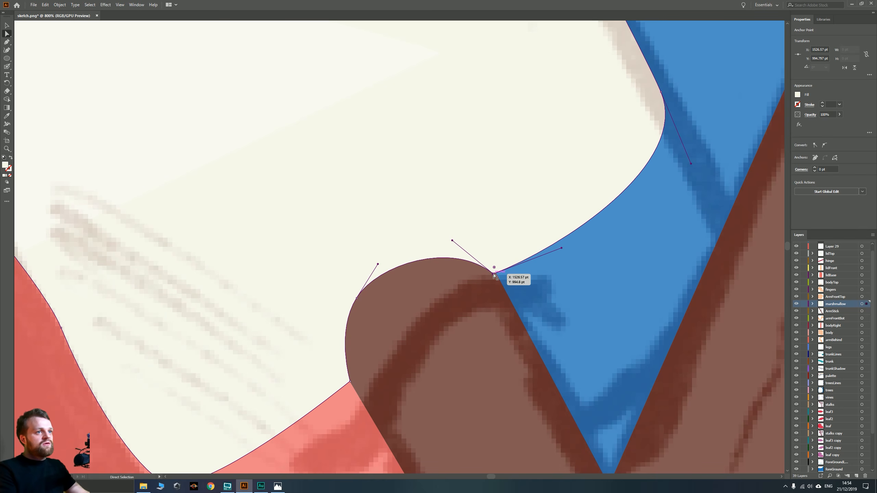
pyautogui.moveTo(493, 274); pyautogui.dragTo(495, 273)
pyautogui.scroll(-5, 394, 292)
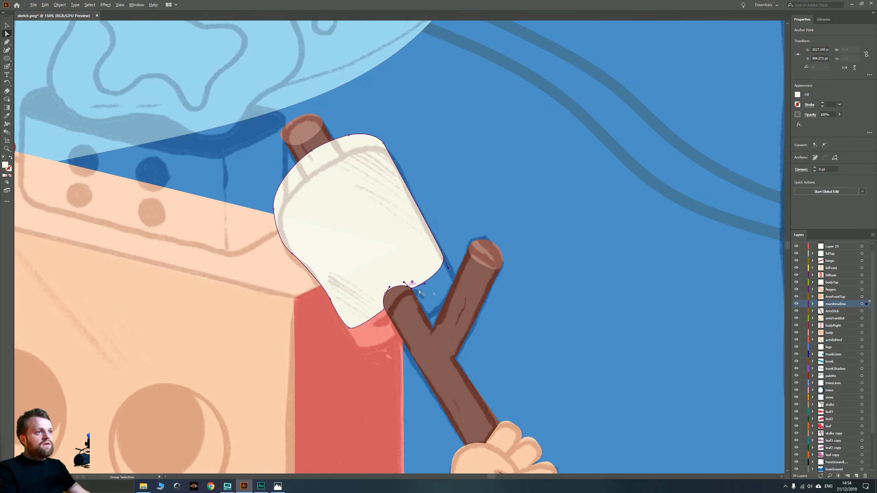
pyautogui.click(556, 278)
# Examine the whole illustration and the box character's face against the remaining sketch lines
pyautogui.scroll(-4, 558, 273)
pyautogui.click(678, 299)
pyautogui.moveTo(651, 314); pyautogui.dragTo(470, 264)
pyautogui.scroll(1, 311, 214)
pyautogui.moveTo(342, 203); pyautogui.dragTo(334, 259)
pyautogui.scroll(-2, 317, 321)
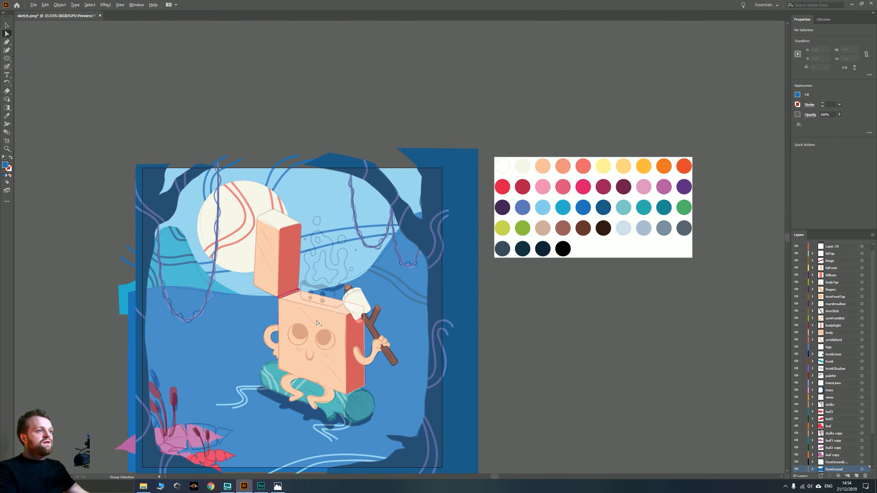
pyautogui.moveTo(318, 323); pyautogui.dragTo(356, 266)
pyautogui.scroll(4, 346, 248)
pyautogui.moveTo(376, 156); pyautogui.dragTo(373, 200)
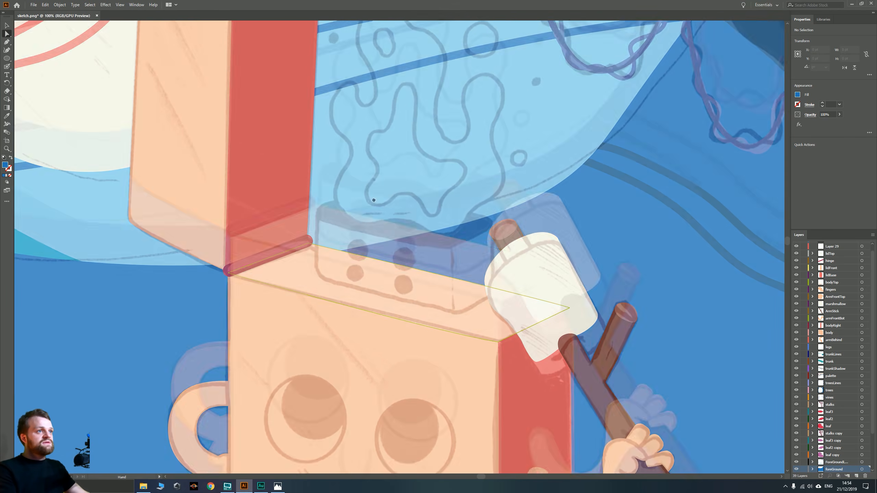
pyautogui.moveTo(339, 405); pyautogui.dragTo(370, 171)
pyautogui.moveTo(333, 261); pyautogui.dragTo(348, 294)
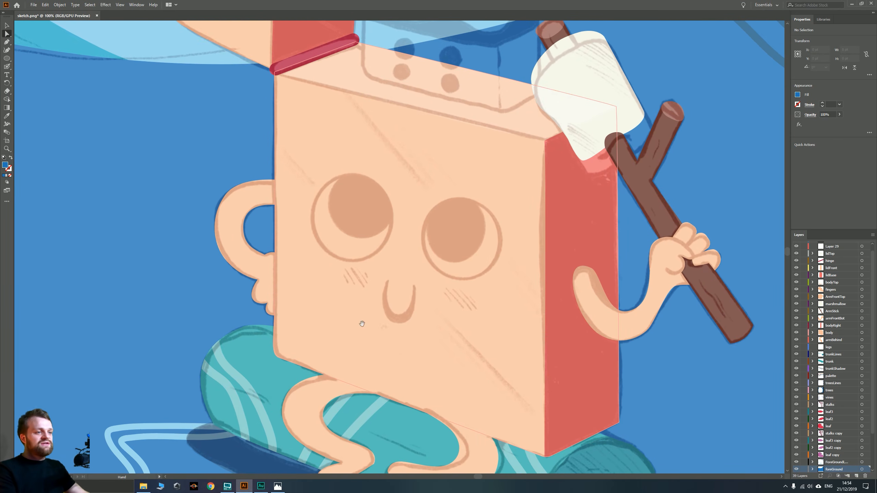
pyautogui.scroll(1, 841, 303)
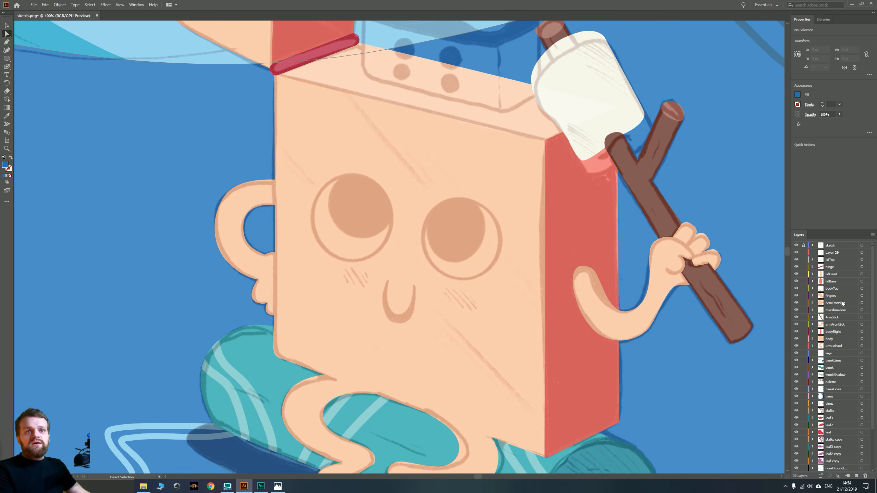
# Add three new layers directly above the body layer, naming the lowest one mouth and the one above it eye
pyautogui.click(831, 340)
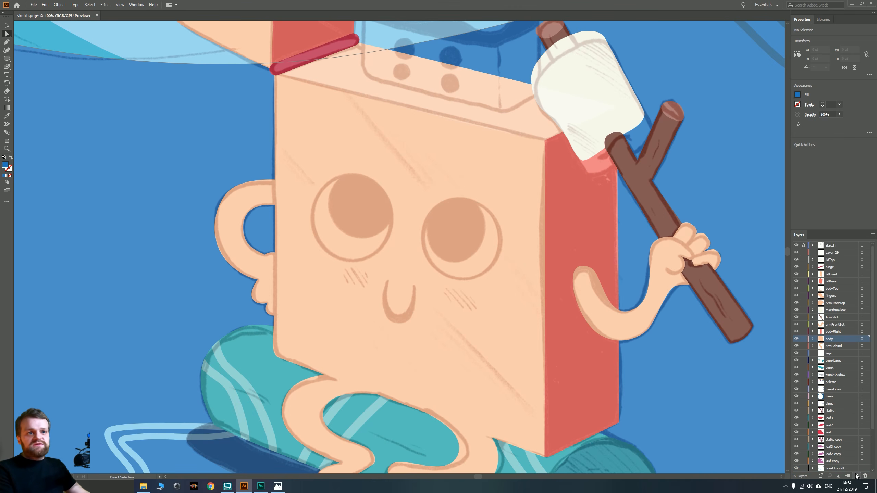
pyautogui.click(857, 476)
pyautogui.click(856, 476)
pyautogui.click(857, 476)
pyautogui.click(829, 354)
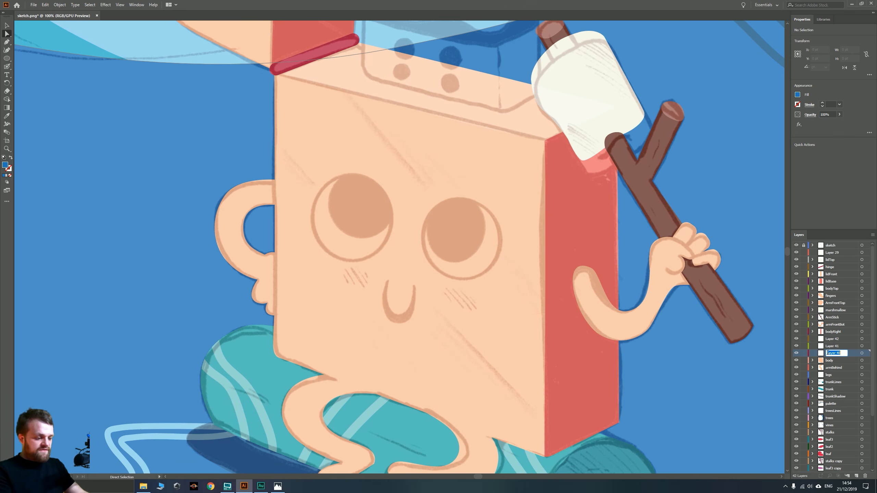
pyautogui.doubleClick(832, 346)
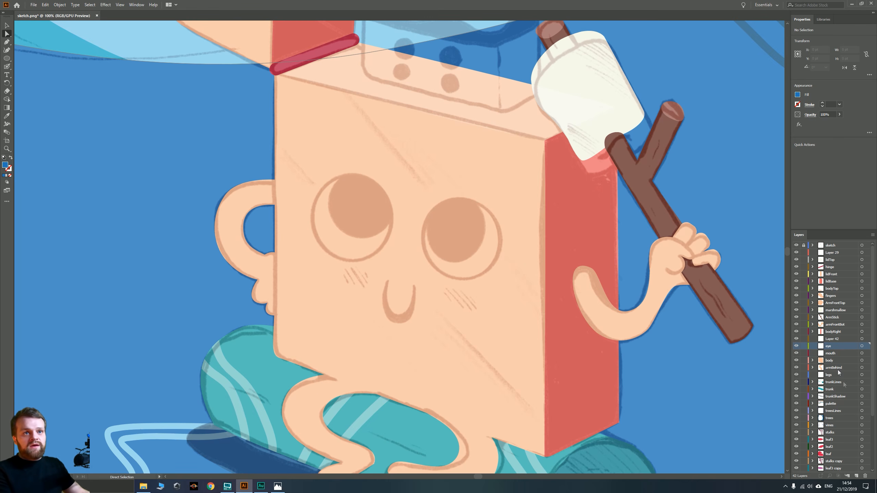
# Add a second layer named eye above the first, and rename the uppermost new layer brows
pyautogui.click(855, 476)
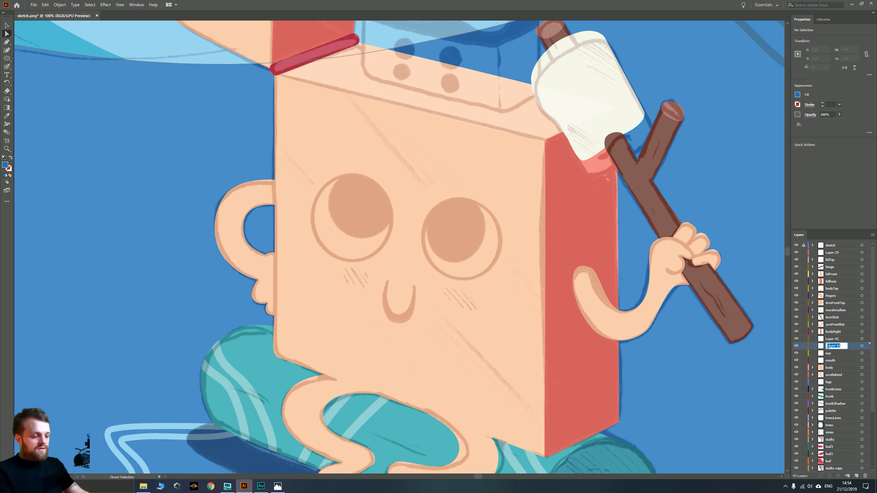
pyautogui.doubleClick(830, 340)
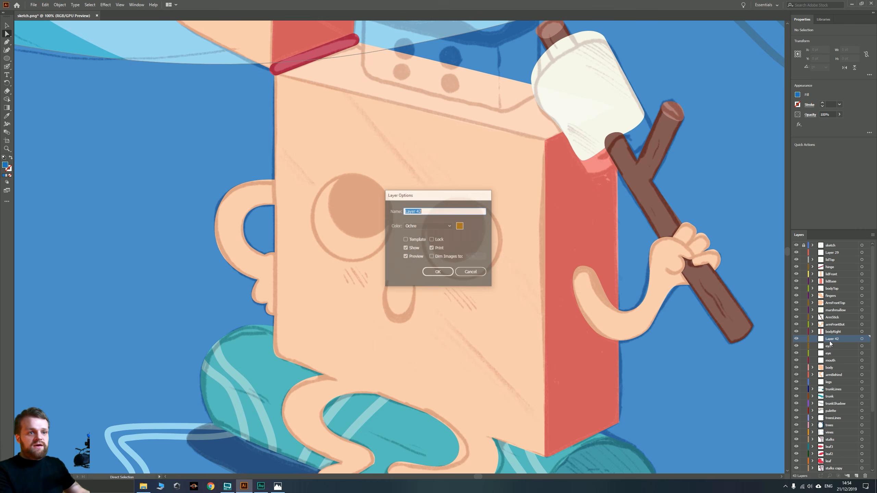
pyautogui.write('brows')
pyautogui.press('Return')
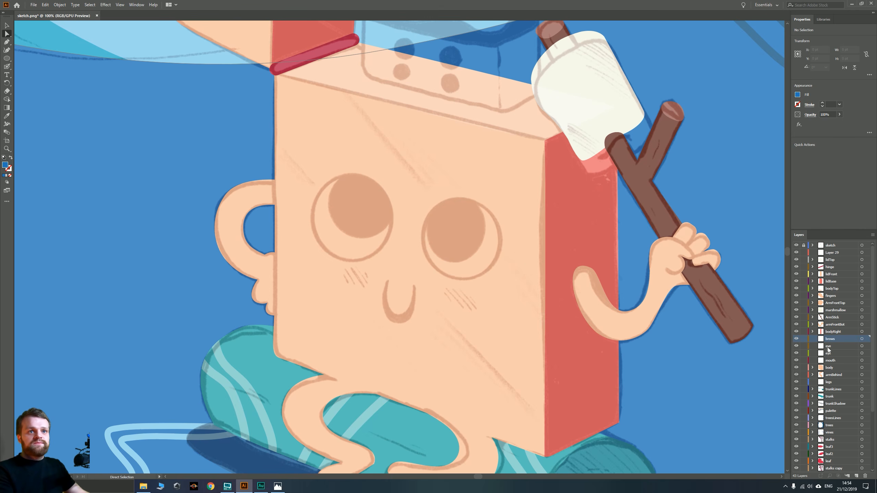
# Trace the sketched U-shaped smile as a closed crescent on the mouth layer with the Pen tool
pyautogui.click(827, 347)
pyautogui.click(828, 355)
pyautogui.click(829, 361)
pyautogui.scroll(3, 460, 317)
pyautogui.moveTo(460, 317); pyautogui.dragTo(558, 339)
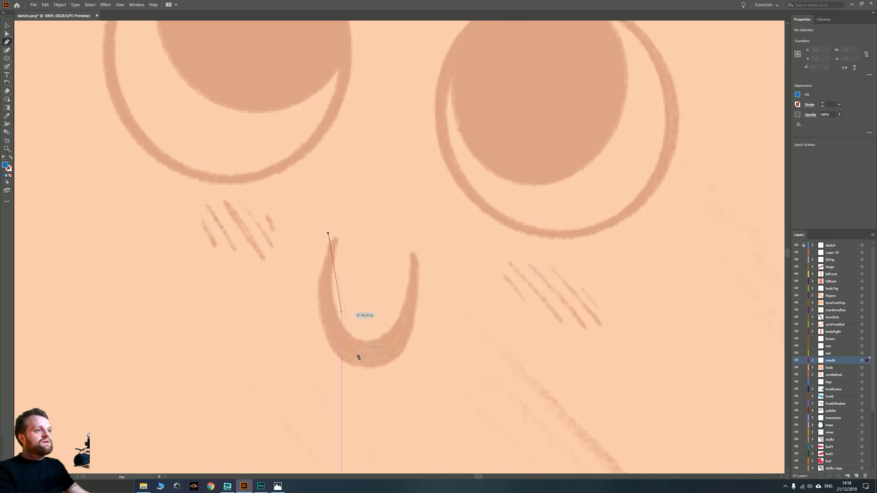
pyautogui.moveTo(360, 367); pyautogui.dragTo(427, 381)
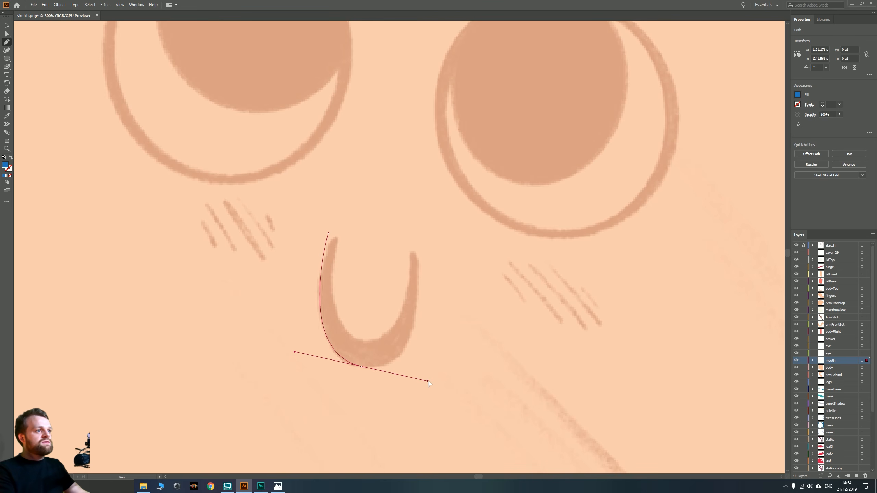
pyautogui.click(418, 248)
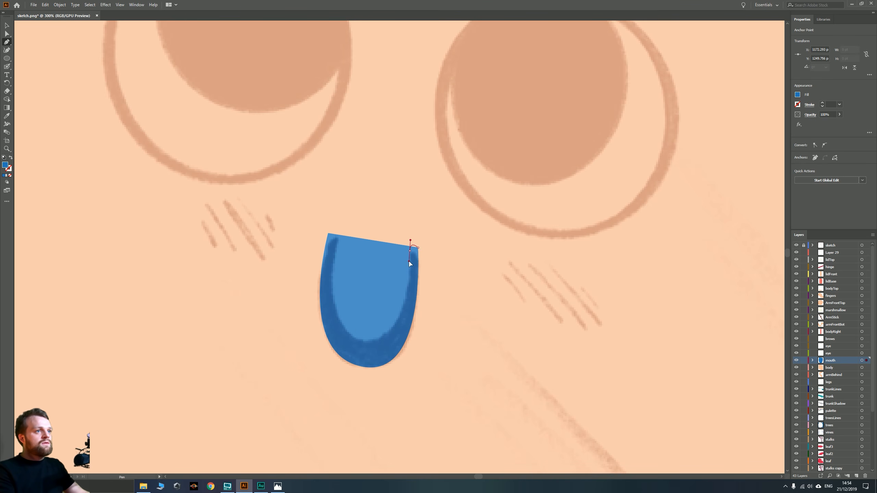
pyautogui.moveTo(409, 261); pyautogui.dragTo(367, 342)
pyautogui.moveTo(330, 338); pyautogui.dragTo(326, 336)
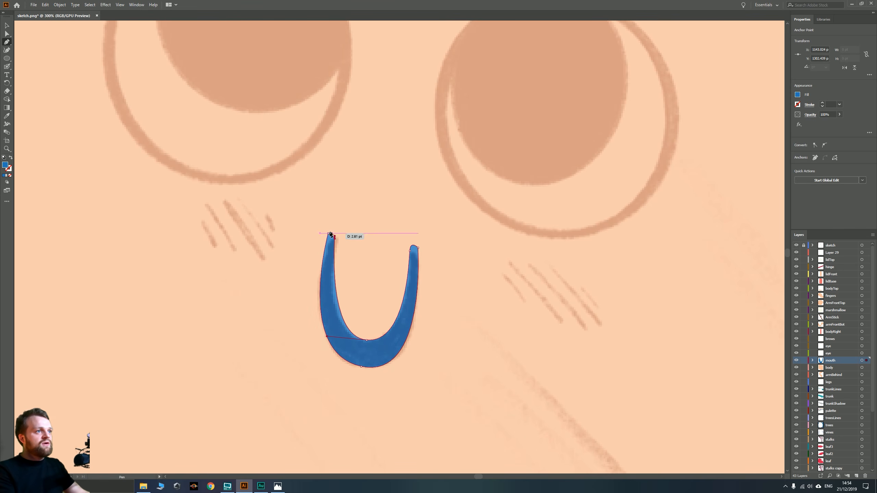
pyautogui.moveTo(328, 234); pyautogui.dragTo(322, 239)
pyautogui.scroll(-2, 358, 266)
pyautogui.press('v')
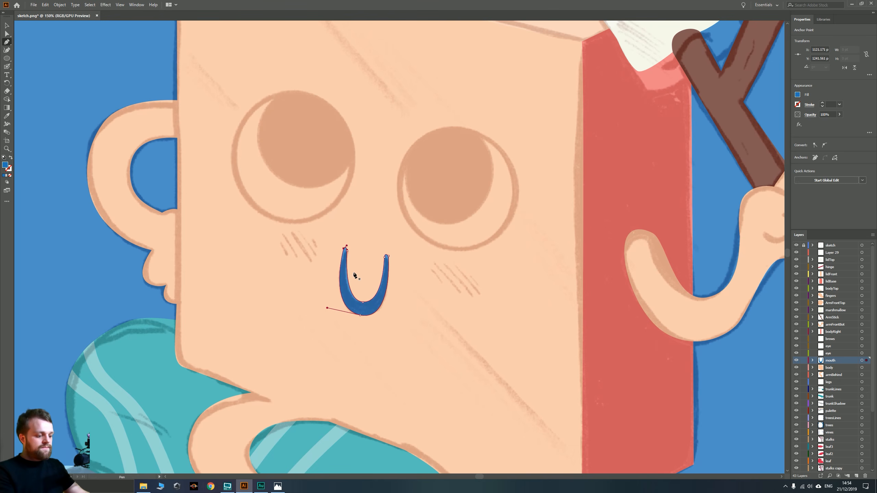
# Fill the mouth shape with the coral red swatch sampled from the colour palette
pyautogui.click(166, 308)
pyautogui.click(360, 307)
pyautogui.scroll(-1, 361, 310)
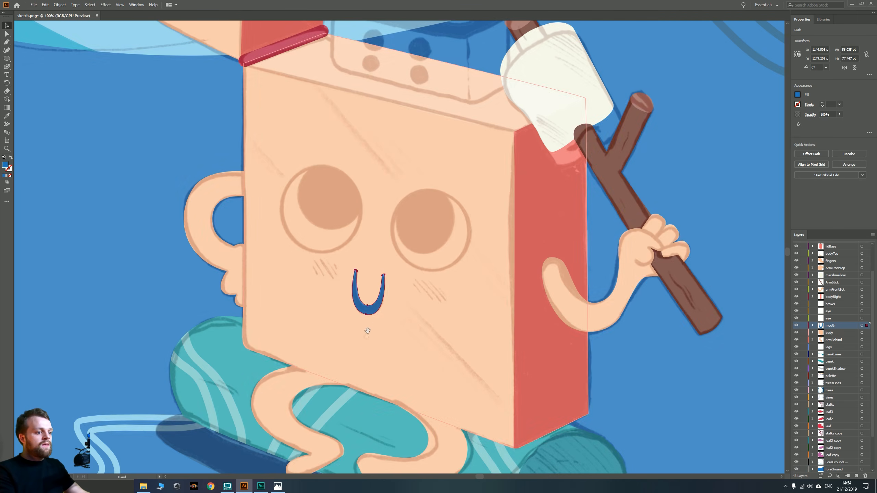
pyautogui.moveTo(366, 331); pyautogui.dragTo(410, 340)
pyautogui.scroll(-1, 396, 319)
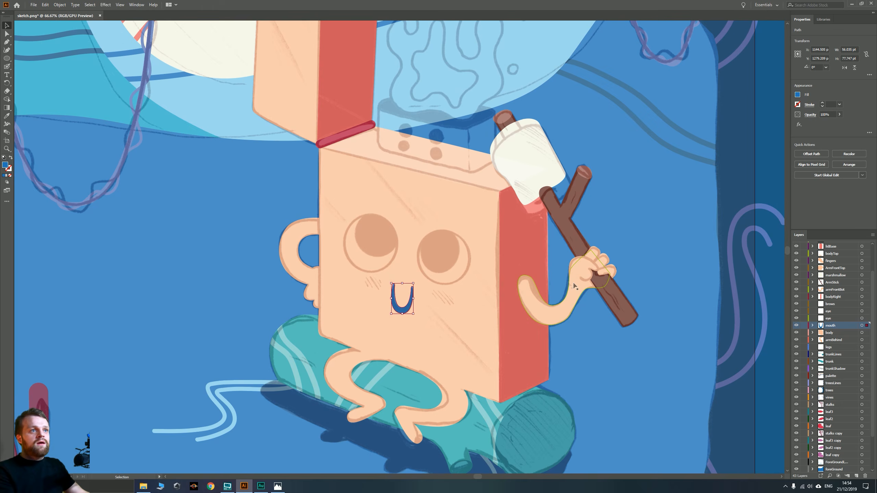
pyautogui.moveTo(742, 295); pyautogui.dragTo(492, 465)
pyautogui.moveTo(597, 206); pyautogui.dragTo(325, 420)
pyautogui.press('i')
pyautogui.click(607, 183)
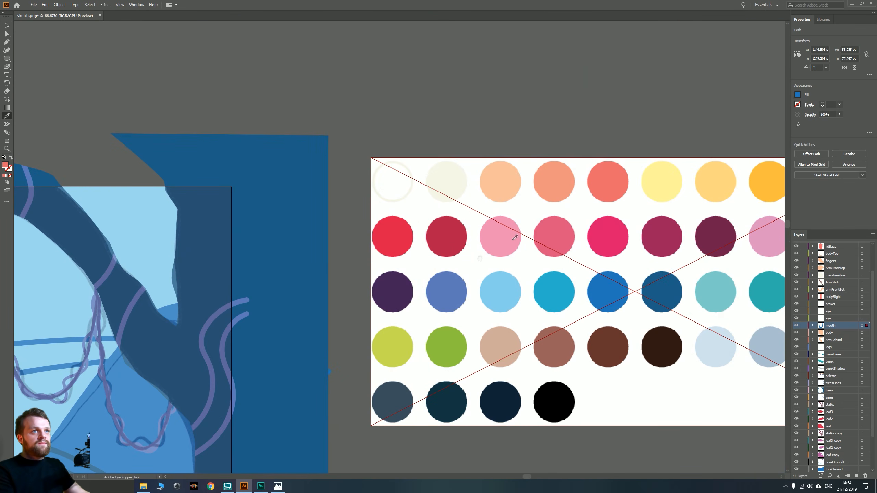
pyautogui.moveTo(414, 311); pyautogui.dragTo(692, 157)
pyautogui.moveTo(338, 419); pyautogui.dragTo(529, 242)
pyautogui.press('v')
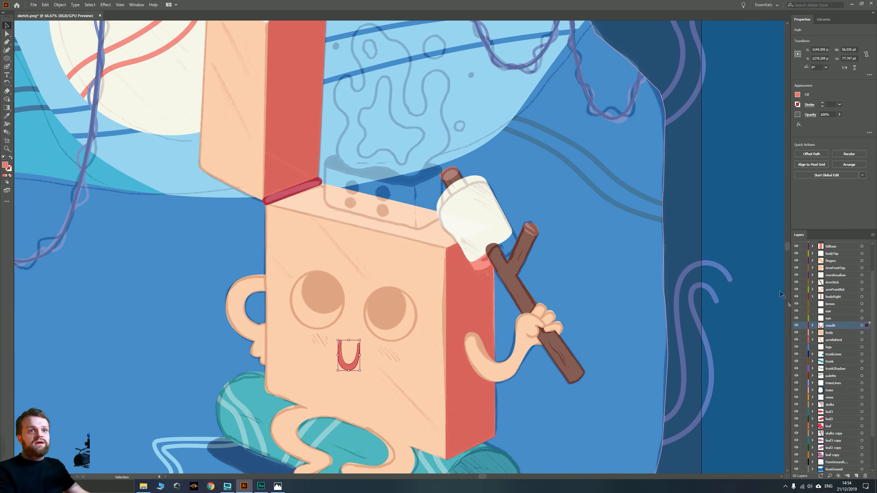
# Add a layer named blush above the mouth layer and paint short hatch strokes over both sketched cheeks with the Blob Brush
pyautogui.click(856, 476)
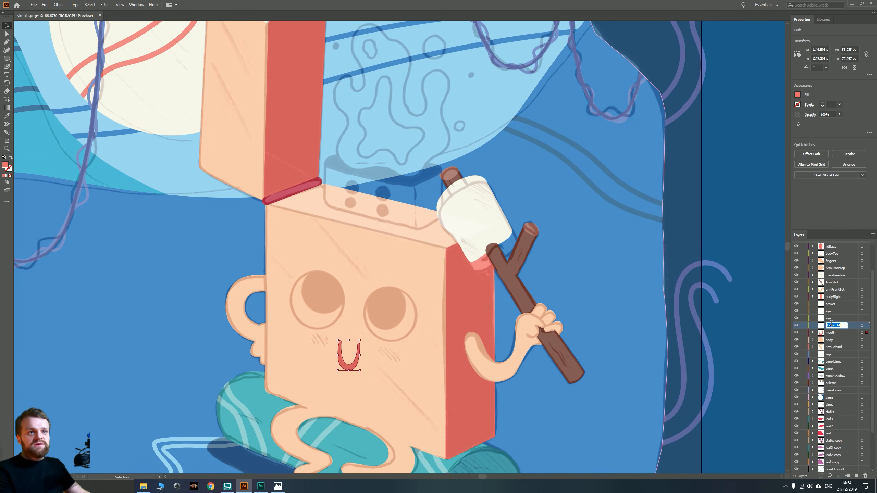
pyautogui.scroll(2, 368, 366)
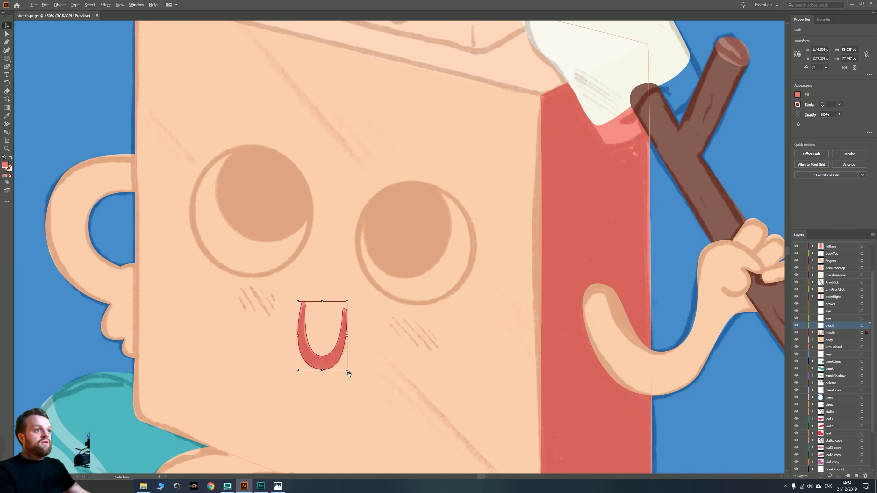
pyautogui.moveTo(315, 346); pyautogui.dragTo(389, 299)
pyautogui.hotkey('shift', 'b')
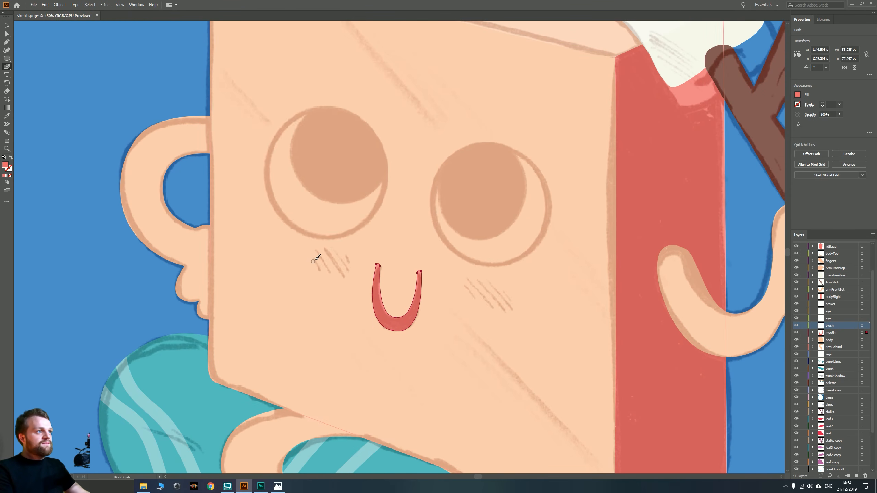
pyautogui.moveTo(314, 260); pyautogui.dragTo(317, 268)
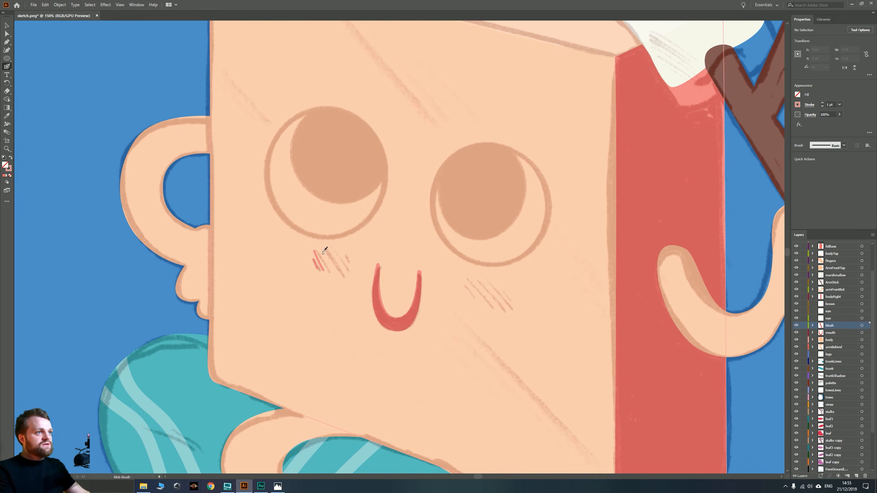
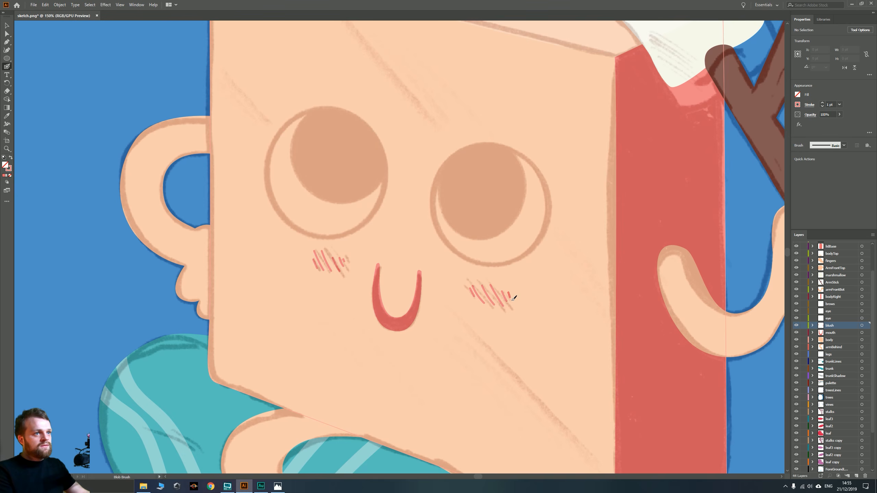
pyautogui.moveTo(382, 204); pyautogui.dragTo(405, 336)
pyautogui.hotkey('ctrl', '-')
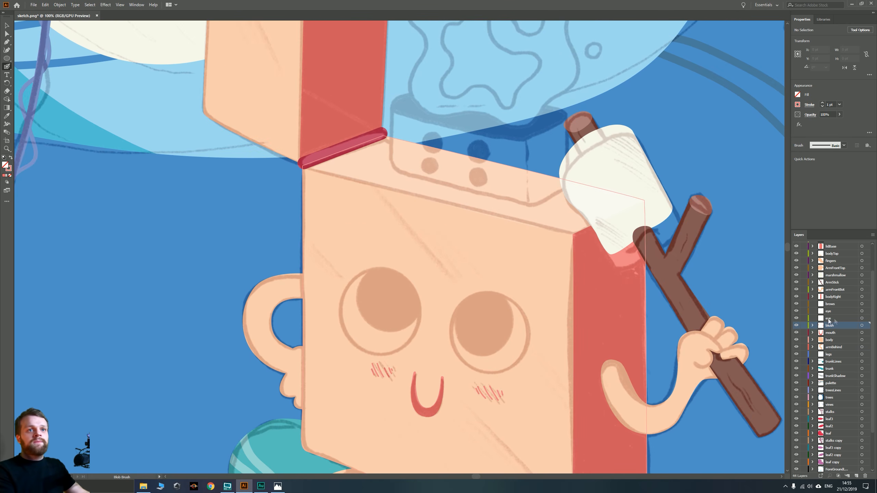
# Draw a circle about 149 pt in diameter over the sketched left eye on the lower eye layer
pyautogui.click(840, 318)
pyautogui.click(862, 318)
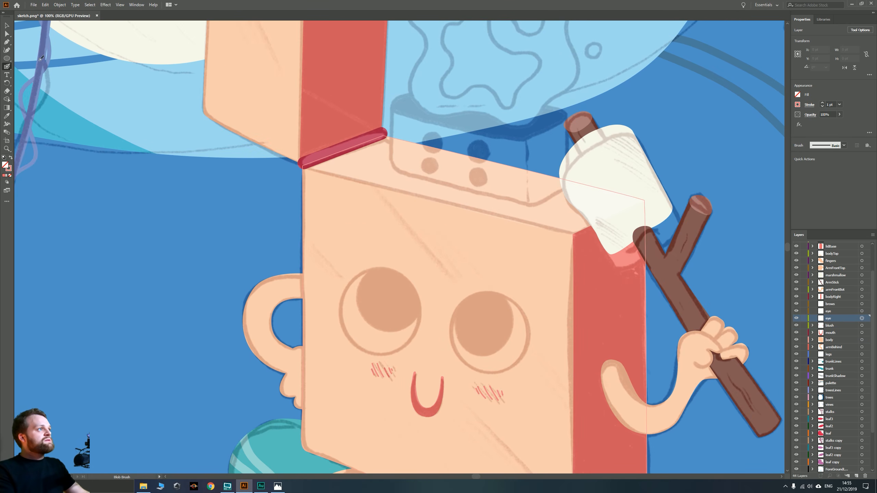
pyautogui.click(6, 59)
pyautogui.click(31, 66)
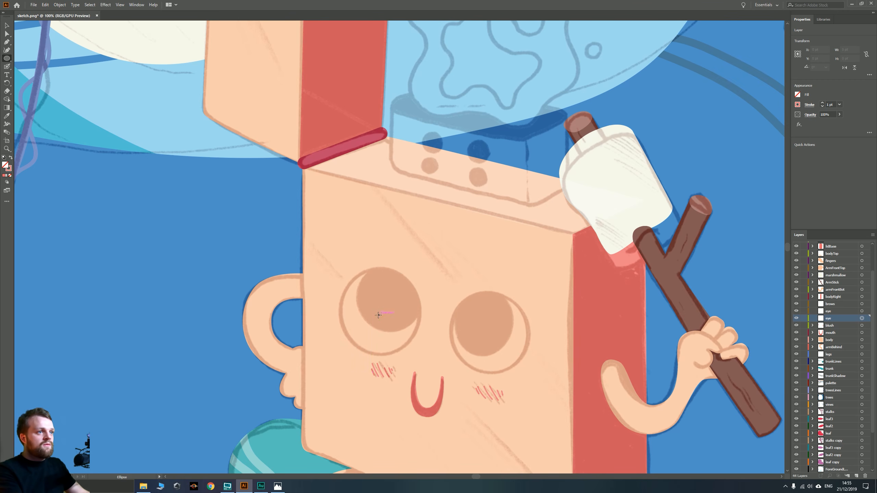
pyautogui.moveTo(378, 315)
pyautogui.mouseDown()
pyautogui.moveTo(362, 274)
pyautogui.moveTo(369, 273)
pyautogui.mouseUp()
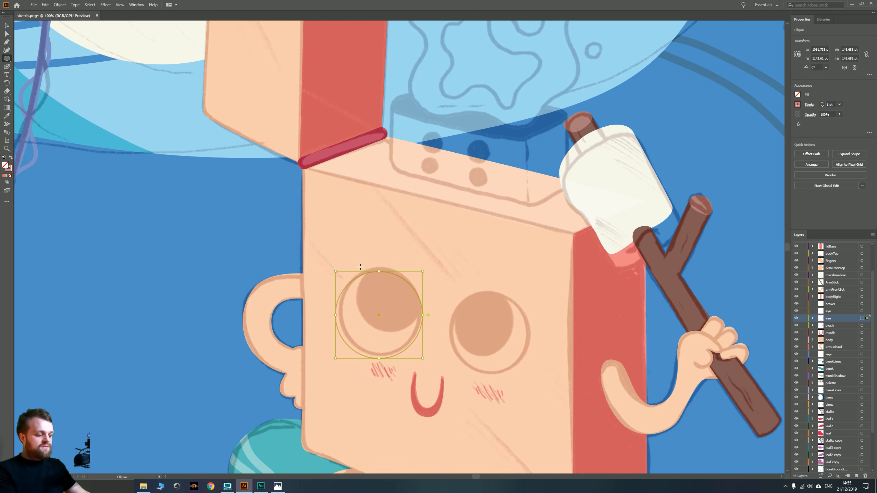
# Nudge the eye circle 7 pt up and 1 pt right to align it with the sketched eye outline
pyautogui.press('v')
pyautogui.press('Up')
pyautogui.press('Up')
pyautogui.press('Up')
pyautogui.press('Up')
pyautogui.press('Up')
pyautogui.press('Up')
pyautogui.press('Up')
pyautogui.press('Right')
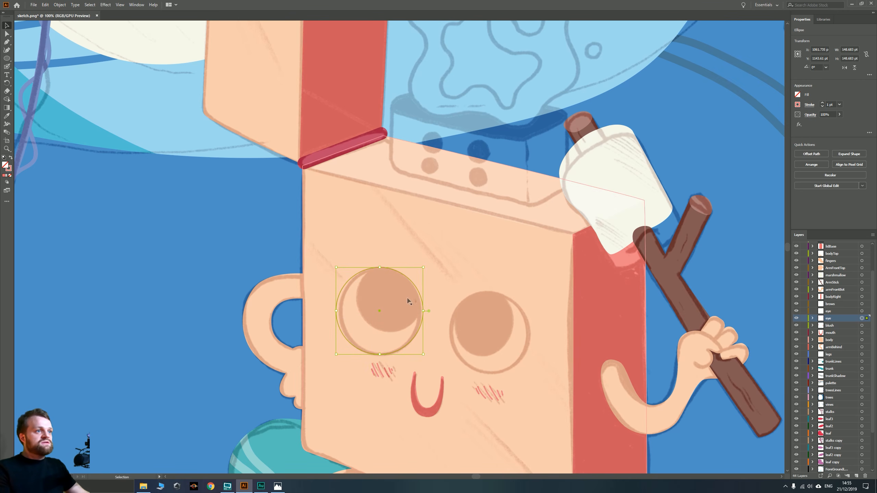
# Fill the eye circle with the off-white swatch sampled from the colour palette
pyautogui.press('space')
pyautogui.moveTo(606, 191); pyautogui.dragTo(217, 480)
pyautogui.moveTo(656, 155); pyautogui.dragTo(263, 380)
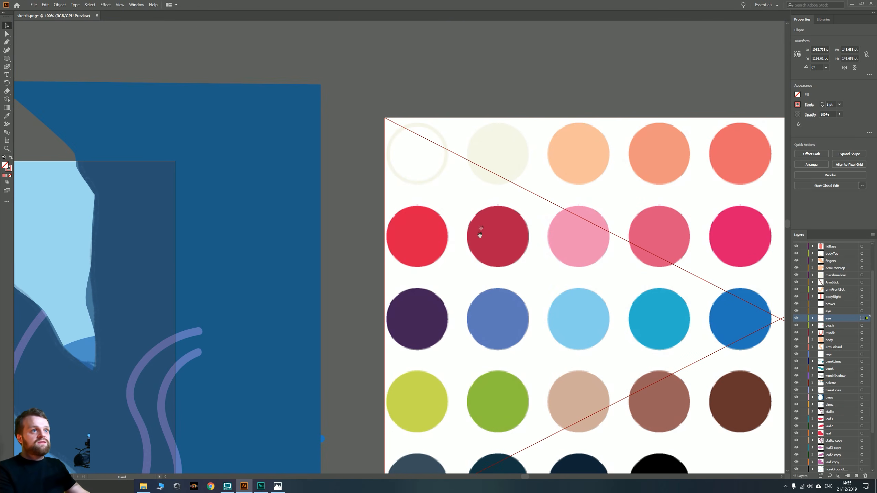
pyautogui.press('i')
pyautogui.click(503, 154)
pyautogui.press('space')
pyautogui.moveTo(165, 415); pyautogui.dragTo(652, 64)
pyautogui.moveTo(293, 390); pyautogui.dragTo(602, 163)
pyautogui.press('v')
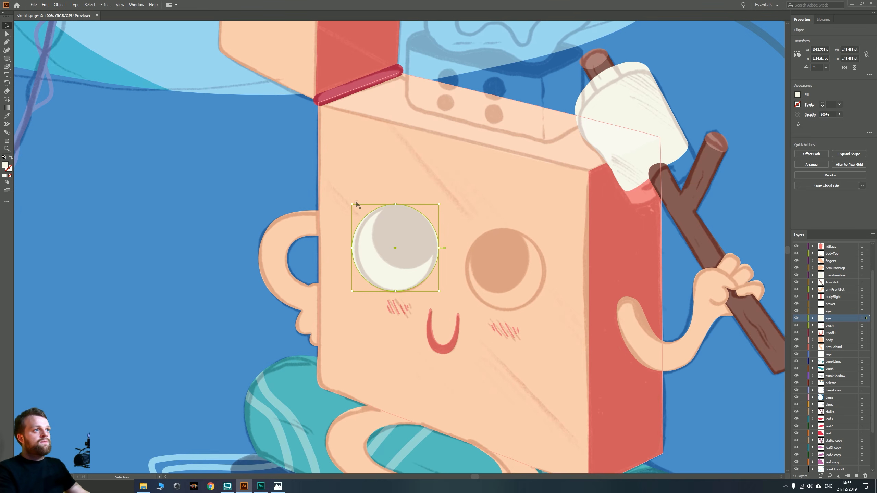
# Make a smaller copy of the eye circle, about 120 pt wide, over the sketched pupil and fill it with the dark navy swatch
pyautogui.moveTo(351, 204); pyautogui.dragTo(361, 213)
pyautogui.moveTo(381, 260); pyautogui.dragTo(394, 248)
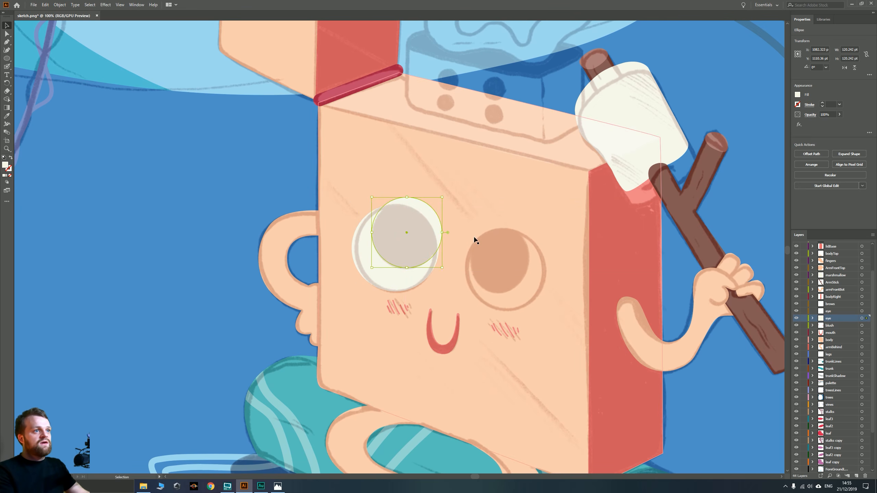
pyautogui.scroll(-3, 474, 238)
pyautogui.scroll(-2, 563, 210)
pyautogui.press('i')
pyautogui.click(591, 211)
pyautogui.scroll(2, 560, 289)
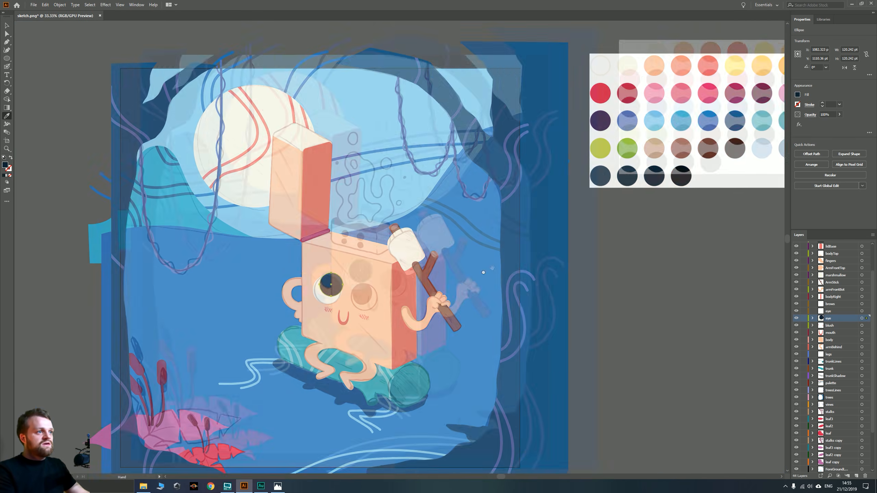
pyautogui.press('v')
pyautogui.click(610, 304)
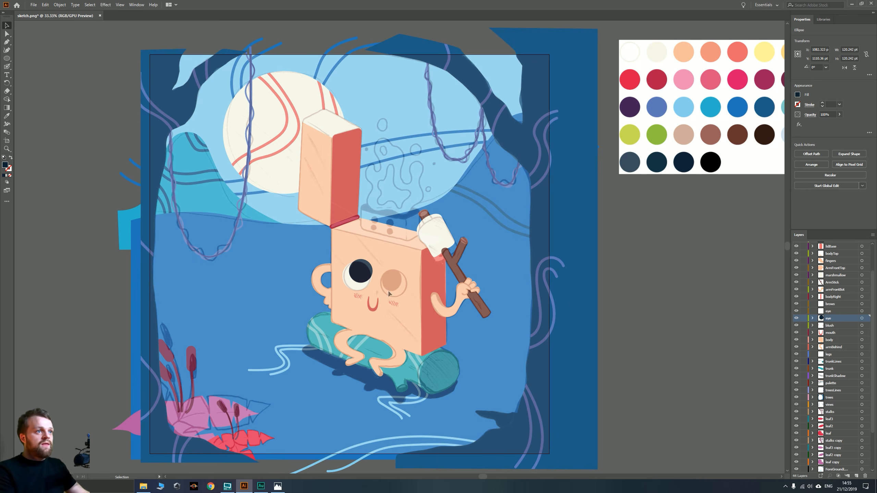
# Trim the dark pupil to the outline of the eye circle with the Pathfinder's Intersect operation
pyautogui.keyDown('shift'); pyautogui.click(362, 273); pyautogui.keyUp('shift')
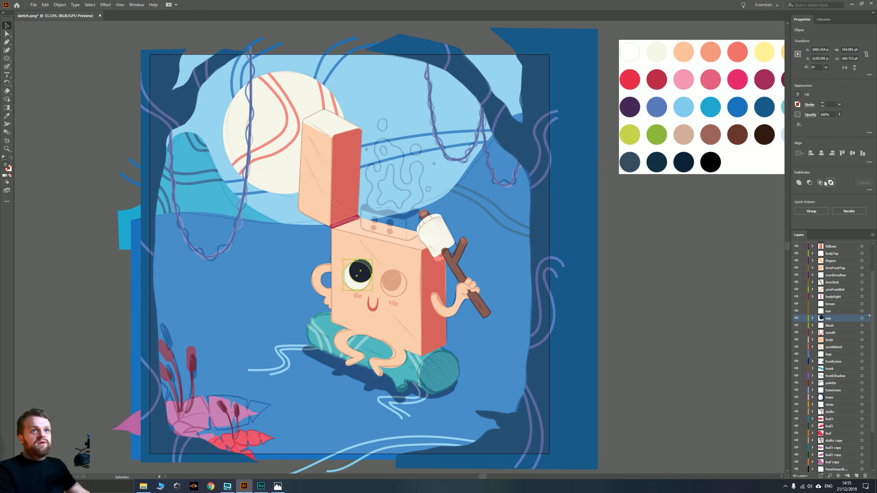
pyautogui.click(820, 183)
pyautogui.click(632, 289)
# Copy the finished eye white and pupil, and paste them in front on the upper eye layer
pyautogui.scroll(4, 361, 285)
pyautogui.moveTo(362, 286); pyautogui.dragTo(397, 280)
pyautogui.click(394, 258)
pyautogui.keyDown('shift'); pyautogui.click(387, 280); pyautogui.keyUp('shift')
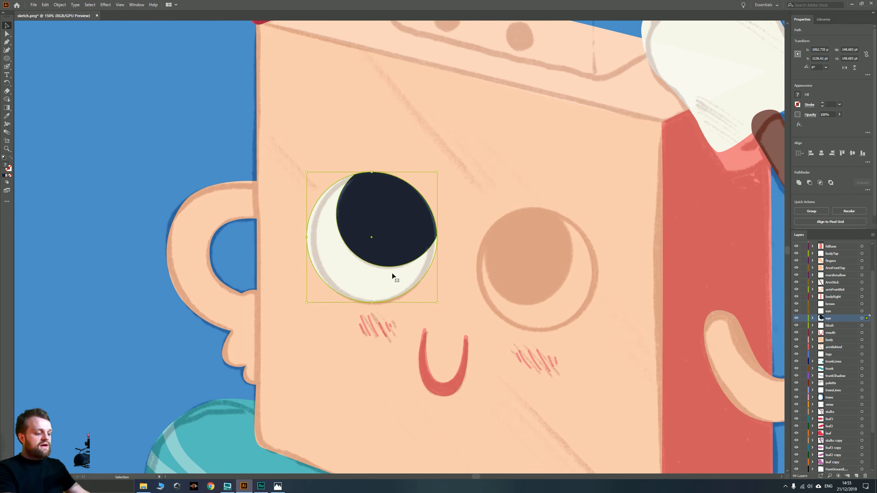
pyautogui.hotkey('ctrl', 'c')
pyautogui.click(841, 313)
pyautogui.click(861, 312)
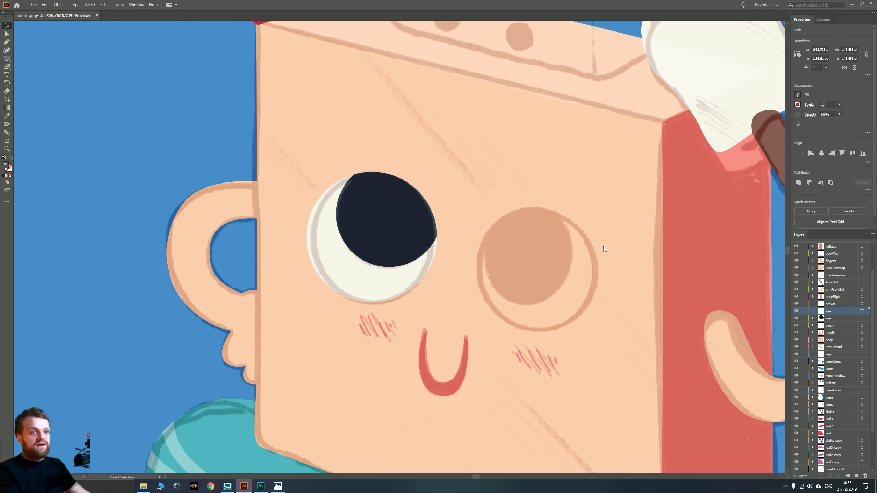
pyautogui.hotkey('ctrl', 'f')
pyautogui.press('v')
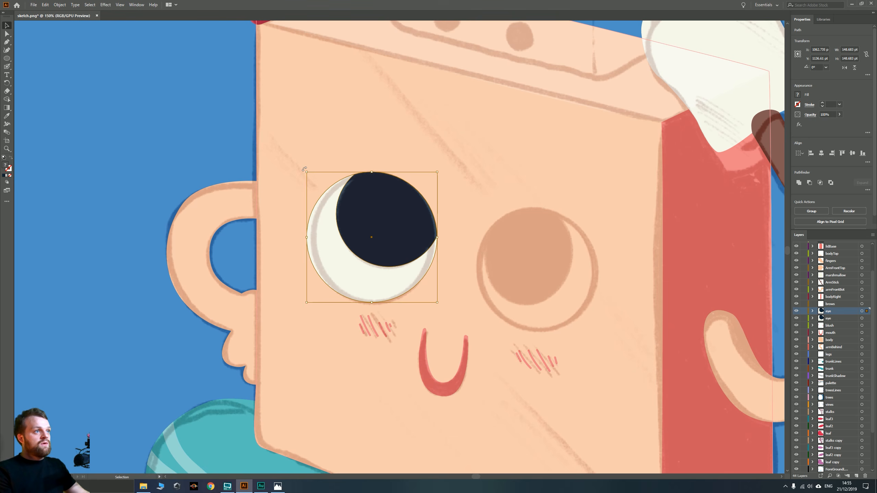
# Rotate the copied eye about 63° counterclockwise and move it over the sketched right eye
pyautogui.moveTo(304, 169); pyautogui.dragTo(273, 269)
pyautogui.moveTo(356, 240); pyautogui.dragTo(520, 270)
pyautogui.scroll(-2, 446, 241)
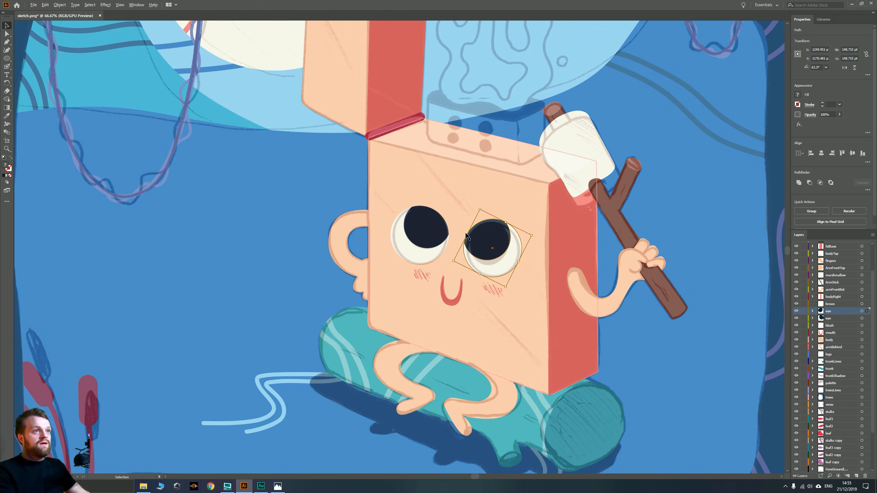
# Draw a small rounded brow shape about 37 by 30 pt above the left eye on the brows layer
pyautogui.moveTo(459, 230); pyautogui.dragTo(378, 324)
pyautogui.click(862, 304)
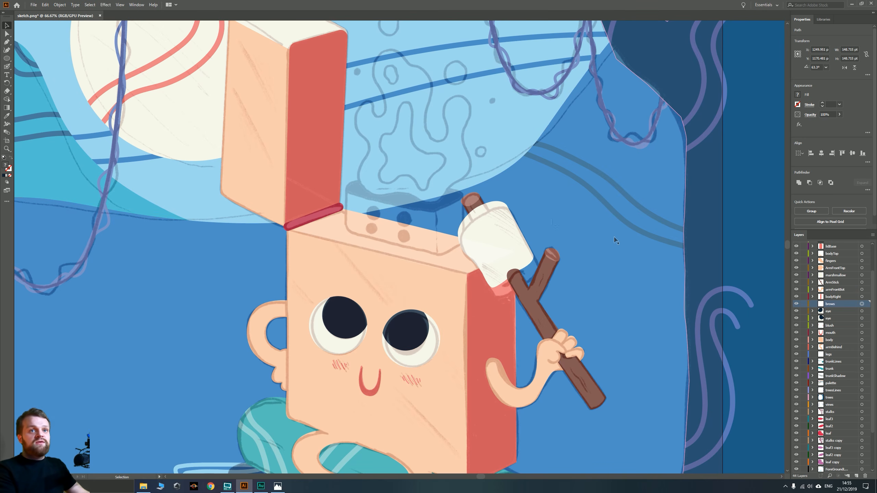
pyautogui.moveTo(6, 58); pyautogui.dragTo(31, 61)
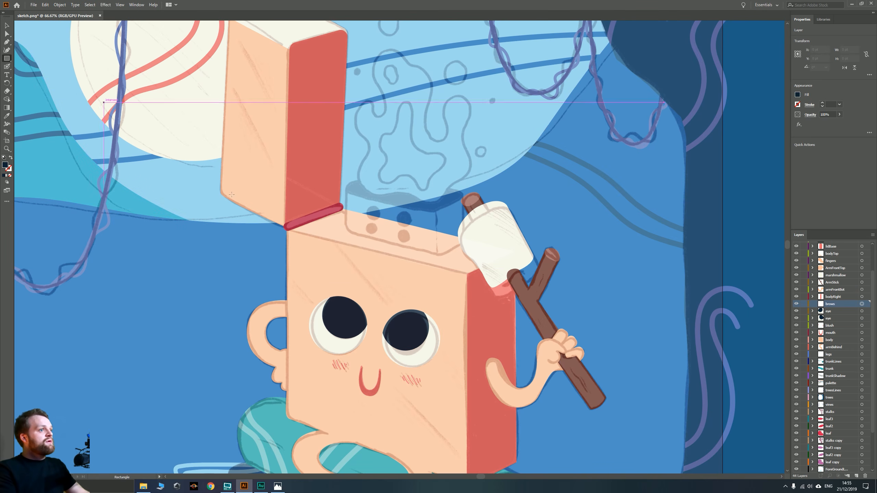
pyautogui.scroll(4, 326, 256)
pyautogui.moveTo(445, 365)
pyautogui.mouseDown()
pyautogui.moveTo(405, 314)
pyautogui.moveTo(380, 314)
pyautogui.moveTo(474, 375)
pyautogui.moveTo(288, 229)
pyautogui.mouseUp()
pyautogui.scroll(-2, 467, 366)
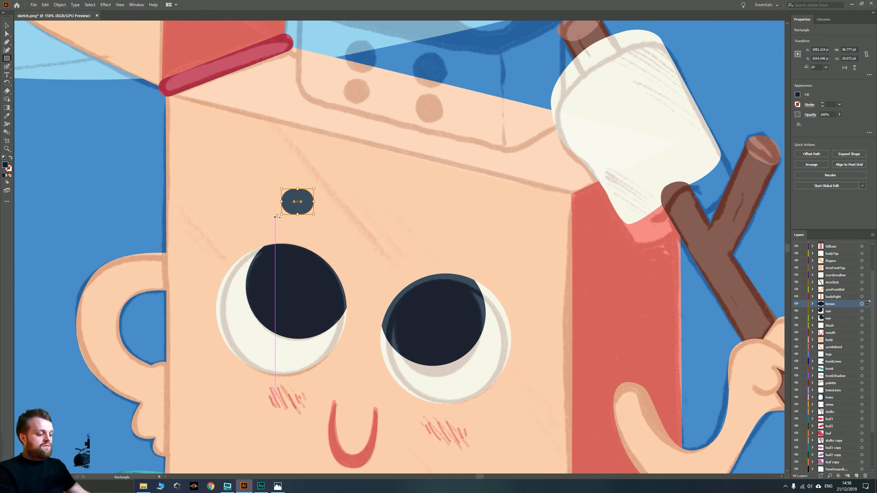
# Fill the brow shape with the coral palette swatch
pyautogui.press('v')
pyautogui.press('i')
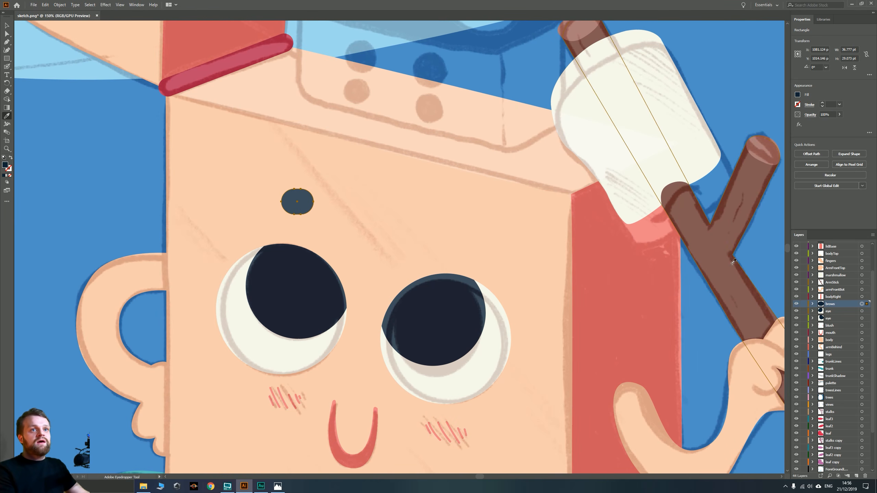
pyautogui.moveTo(574, 223); pyautogui.dragTo(283, 421)
pyautogui.moveTo(707, 110); pyautogui.dragTo(362, 319)
pyautogui.moveTo(676, 138); pyautogui.dragTo(397, 300)
pyautogui.moveTo(691, 76); pyautogui.dragTo(501, 189)
pyautogui.click(501, 188)
pyautogui.moveTo(231, 349); pyautogui.dragTo(655, 145)
pyautogui.moveTo(163, 373); pyautogui.dragTo(604, 148)
pyautogui.moveTo(250, 414); pyautogui.dragTo(618, 179)
pyautogui.moveTo(405, 349); pyautogui.dragTo(646, 187)
pyautogui.moveTo(293, 314); pyautogui.dragTo(381, 196)
pyautogui.press('v')
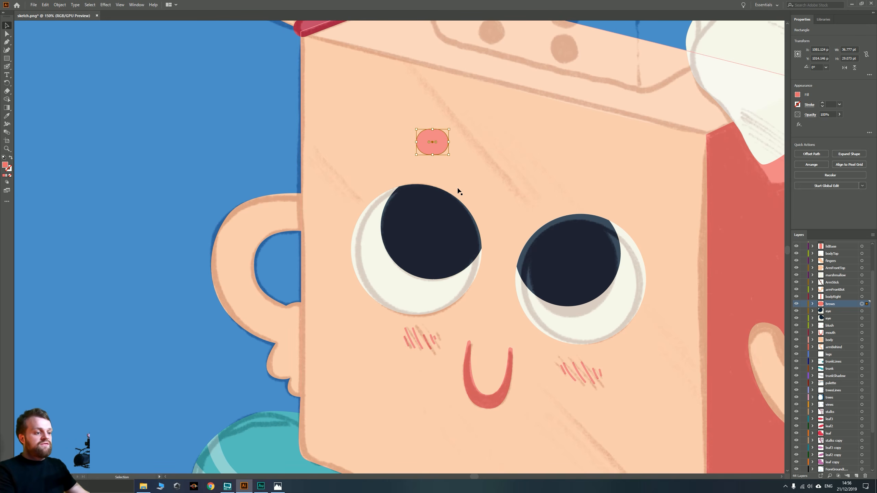
# Tilt the brow about 9° counterclockwise and place a reflected copy of it above the right eye
pyautogui.moveTo(449, 126); pyautogui.dragTo(591, 163)
pyautogui.rightClick(593, 156)
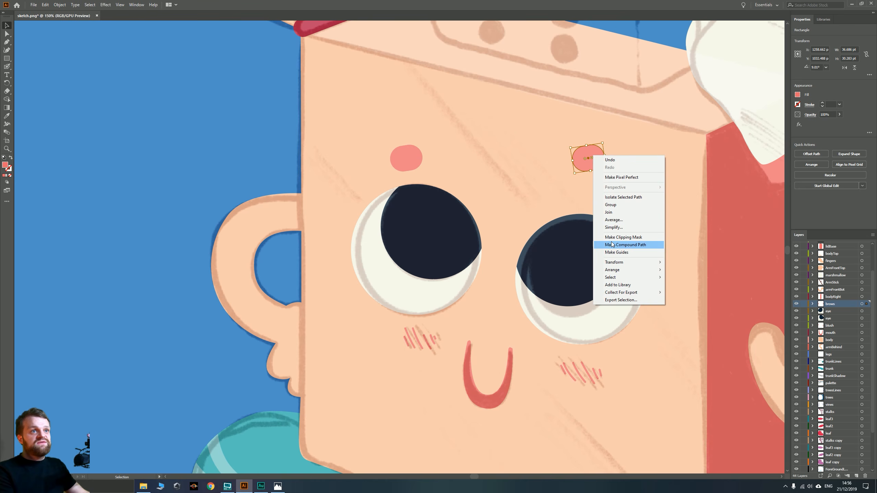
pyautogui.moveTo(618, 262)
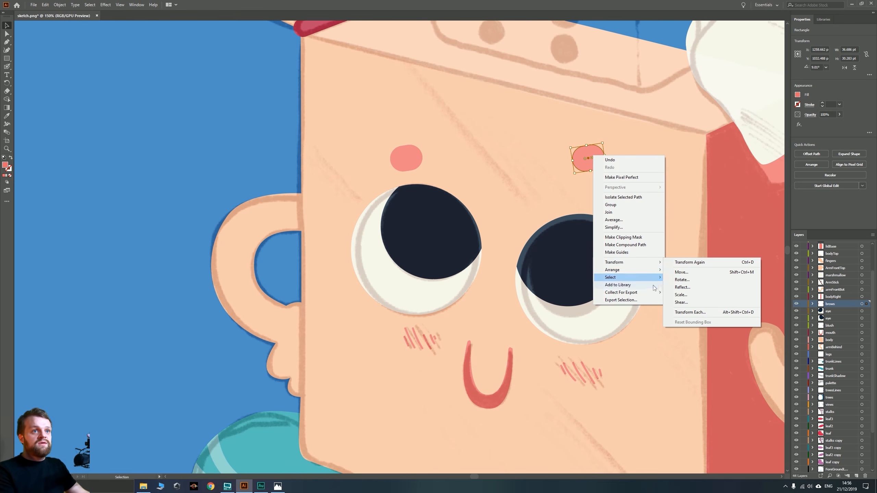
pyautogui.click(681, 287)
pyautogui.press('Return')
# Position both brows just above their eyes and deselect them
pyautogui.moveTo(588, 158); pyautogui.dragTo(584, 186)
pyautogui.moveTo(408, 159); pyautogui.dragTo(414, 165)
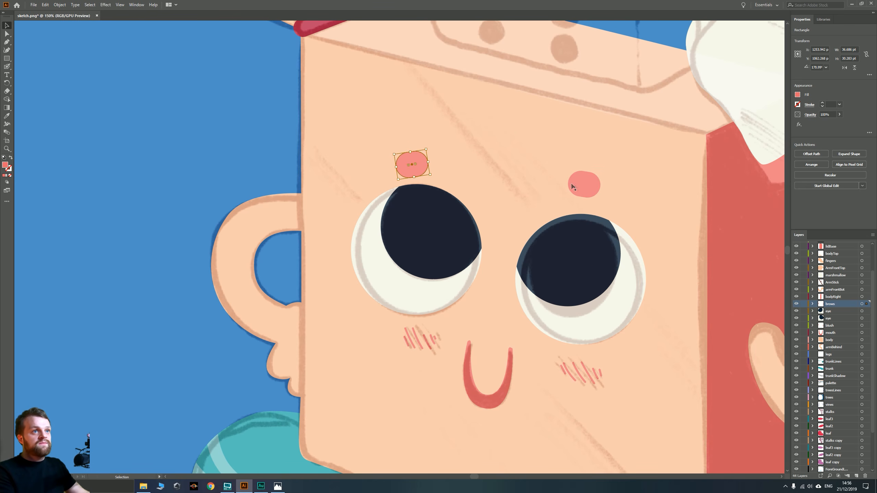
pyautogui.moveTo(580, 186); pyautogui.dragTo(594, 197)
pyautogui.moveTo(424, 171); pyautogui.dragTo(414, 157)
pyautogui.click(593, 197)
pyautogui.hotkey('ctrl', '-')
pyautogui.hotkey('ctrl', '-')
pyautogui.hotkey('ctrl', '-')
pyautogui.hotkey('ctrl', '-')
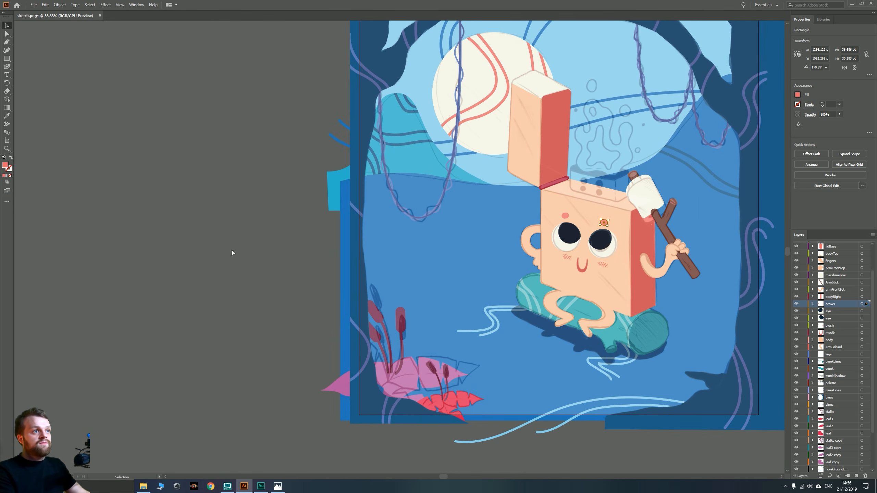
pyautogui.moveTo(307, 297); pyautogui.dragTo(210, 314)
pyautogui.hotkey('ctrl', 'shift', 'a')
pyautogui.moveTo(296, 278); pyautogui.dragTo(386, 303)
# Add six new layers above the armFrontBot layer and rename the lowest one lighterTopBase
pyautogui.scroll(2, 431, 217)
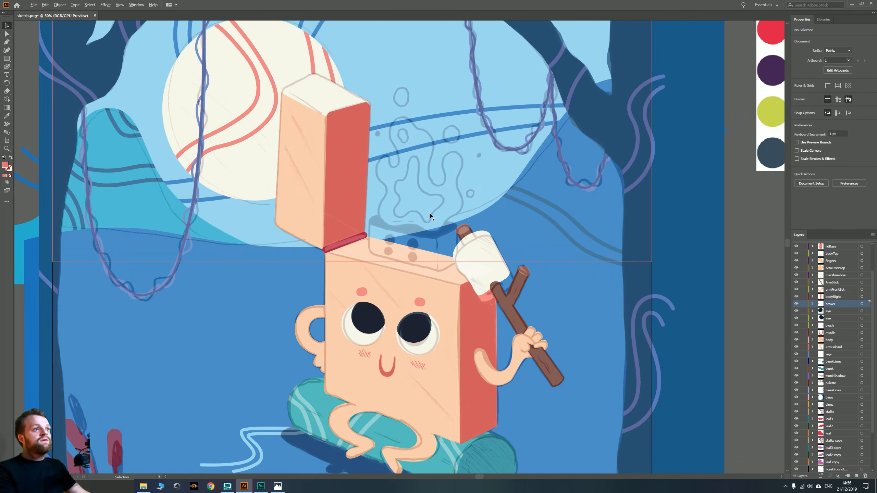
pyautogui.moveTo(331, 200); pyautogui.dragTo(354, 282)
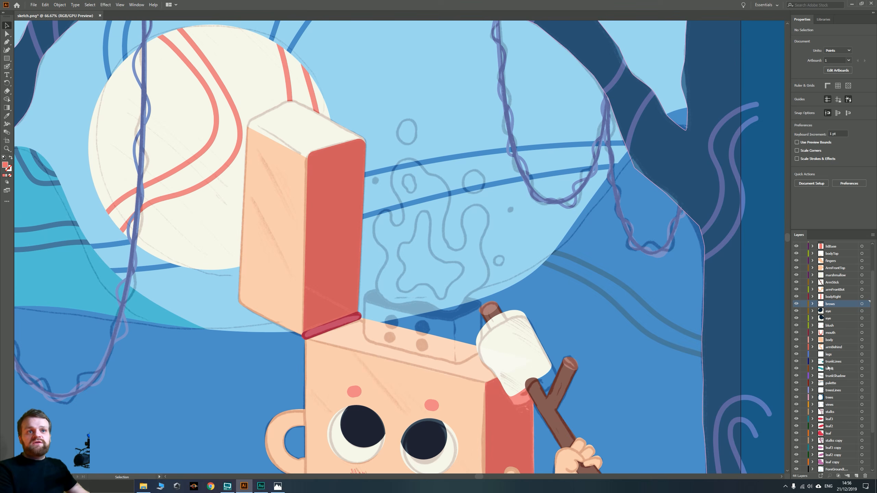
pyautogui.scroll(2, 825, 314)
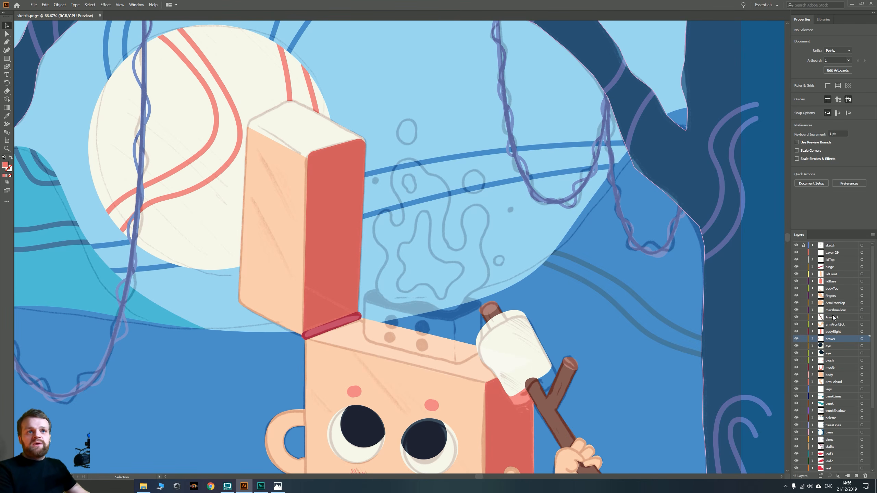
pyautogui.click(833, 318)
pyautogui.click(829, 325)
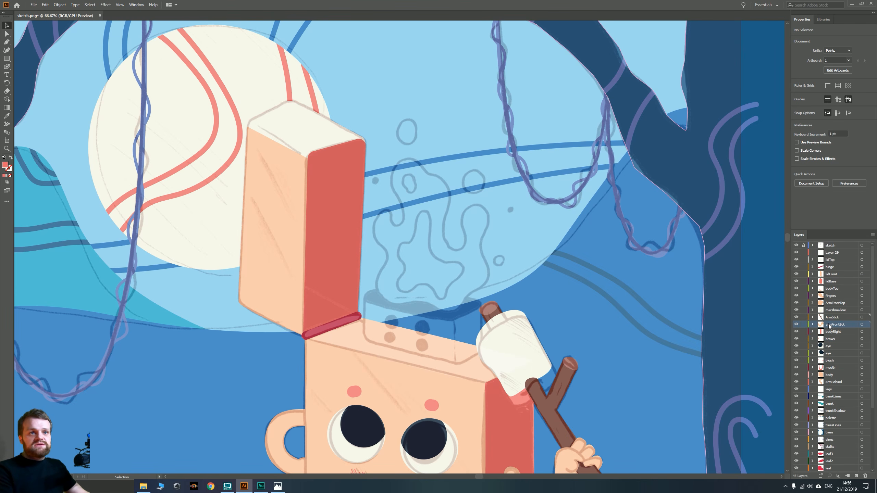
pyautogui.click(859, 477)
pyautogui.click(858, 477)
pyautogui.click(858, 477)
pyautogui.click(858, 477)
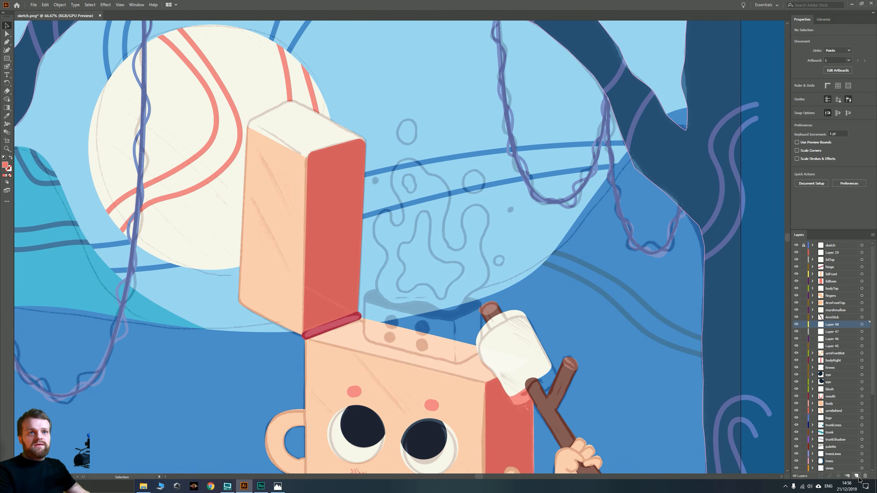
pyautogui.click(859, 477)
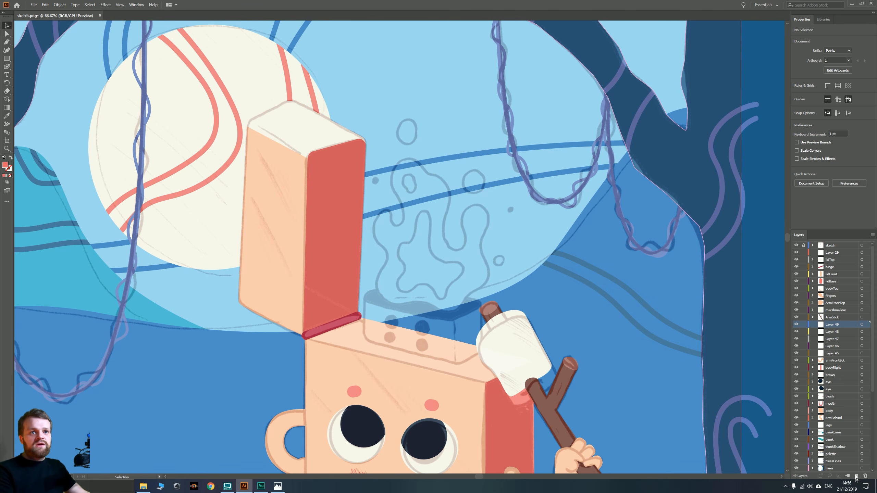
pyautogui.click(858, 477)
pyautogui.doubleClick(829, 360)
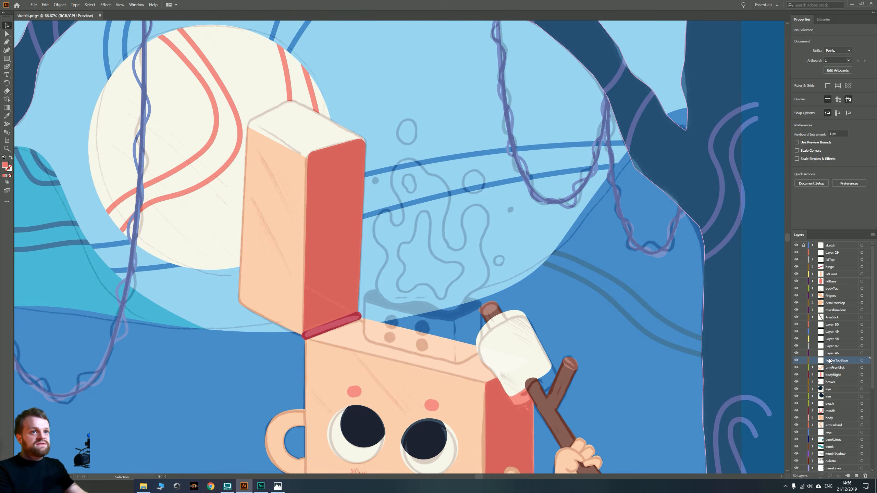
# Sample the light salmon palette swatch as the current fill colour
pyautogui.scroll(2, 417, 336)
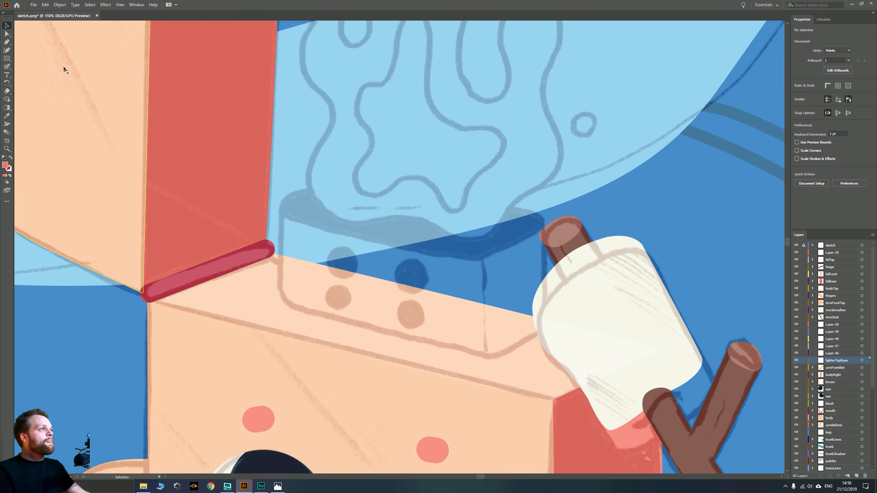
pyautogui.click(9, 45)
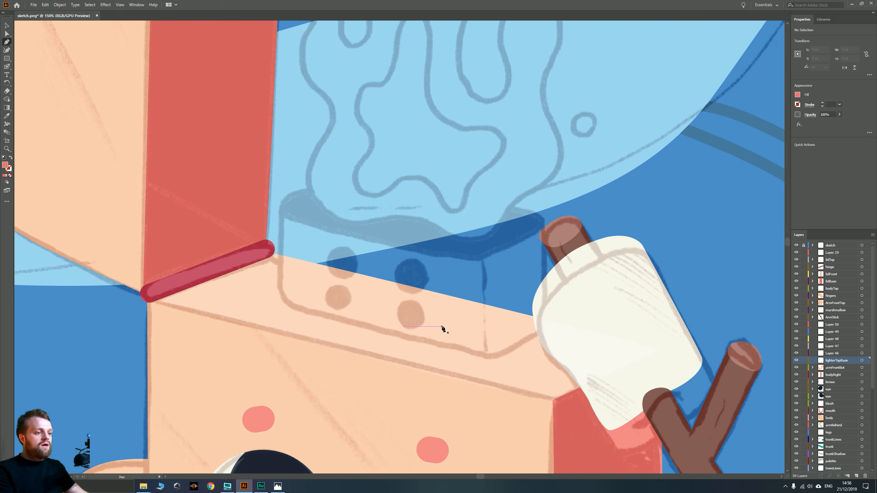
pyautogui.scroll(-2, 432, 327)
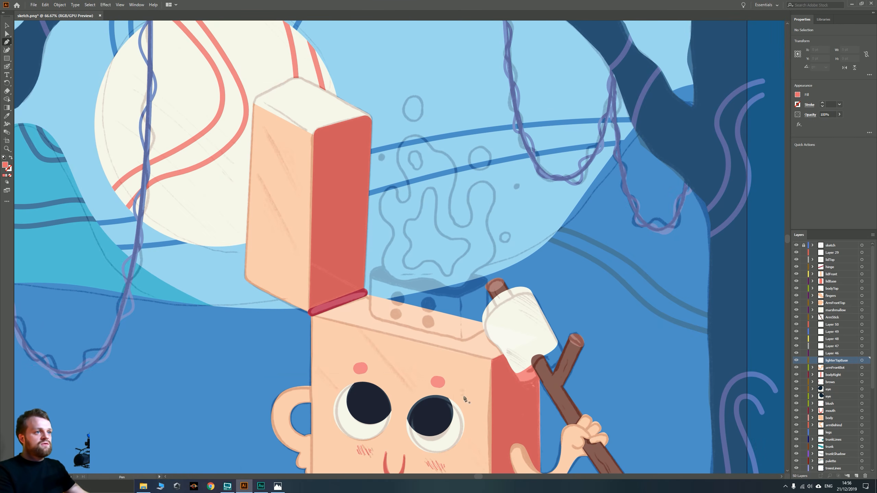
pyautogui.moveTo(501, 357); pyautogui.dragTo(465, 371)
pyautogui.scroll(-1, 438, 289)
pyautogui.moveTo(731, 178); pyautogui.dragTo(452, 291)
pyautogui.press('i')
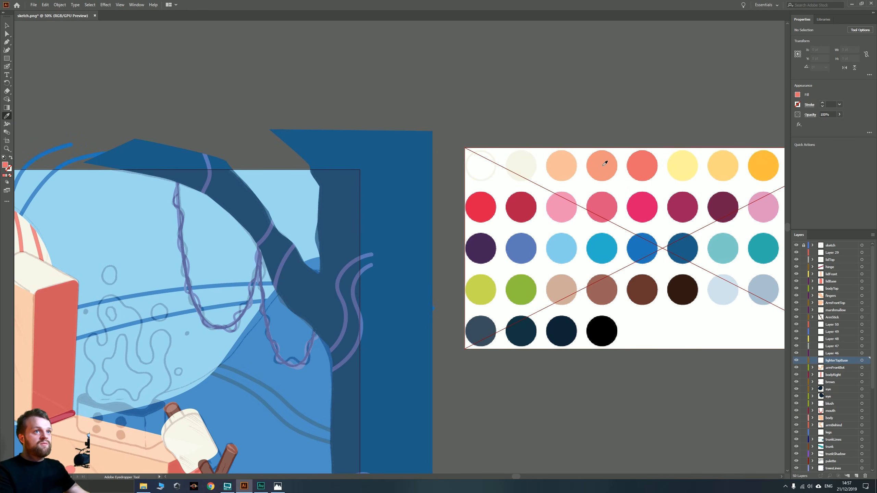
pyautogui.moveTo(356, 314); pyautogui.dragTo(524, 230)
pyautogui.scroll(3, 404, 328)
pyautogui.press('v')
pyautogui.hotkey('alt', 'space')
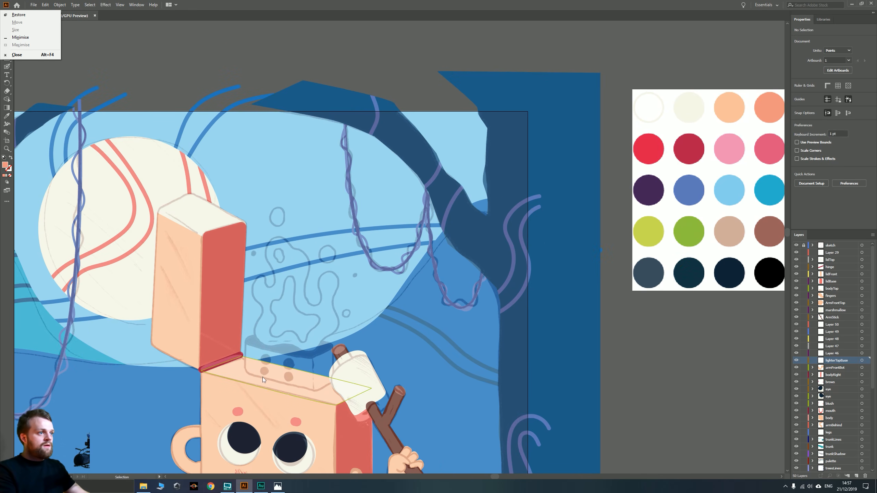
pyautogui.press('Escape')
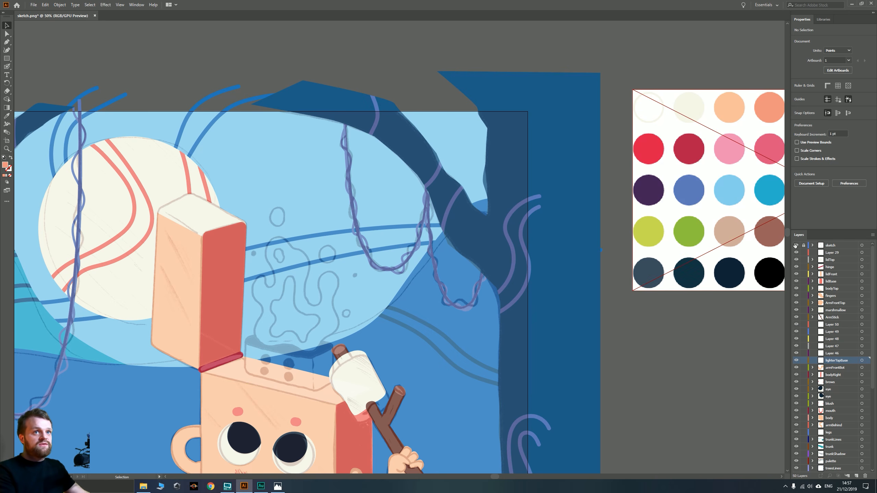
# Hide the sketch layer to show the artwork in its true colours
pyautogui.click(796, 245)
pyautogui.scroll(3, 288, 382)
pyautogui.moveTo(247, 402); pyautogui.dragTo(342, 295)
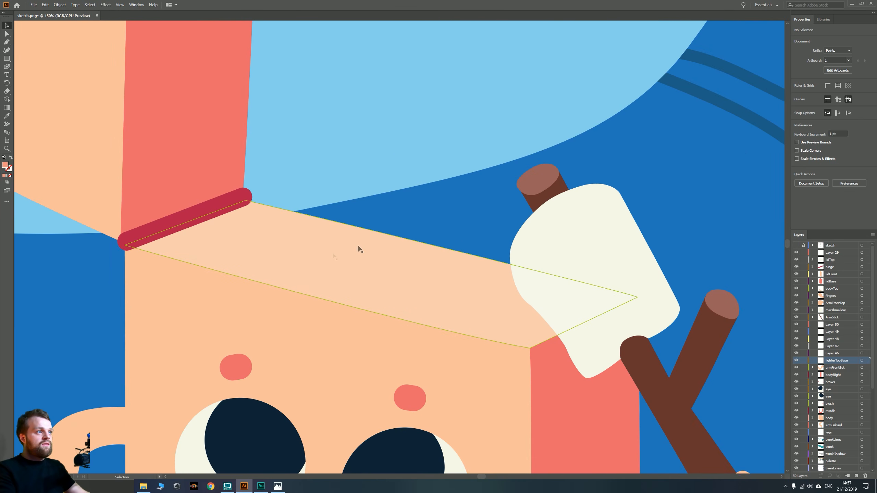
pyautogui.scroll(-3, 359, 250)
# Try to match the lid's top face to the appearance of the box's top face with the Eyedropper
pyautogui.click(375, 276)
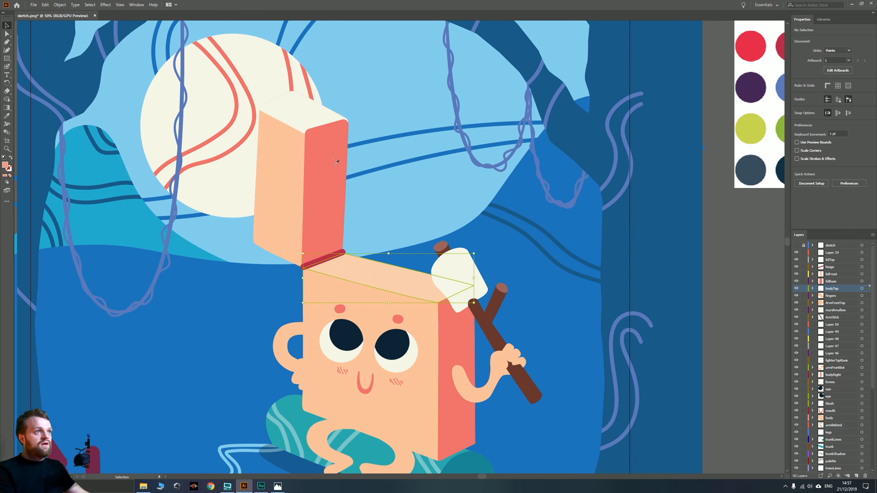
pyautogui.click(325, 138)
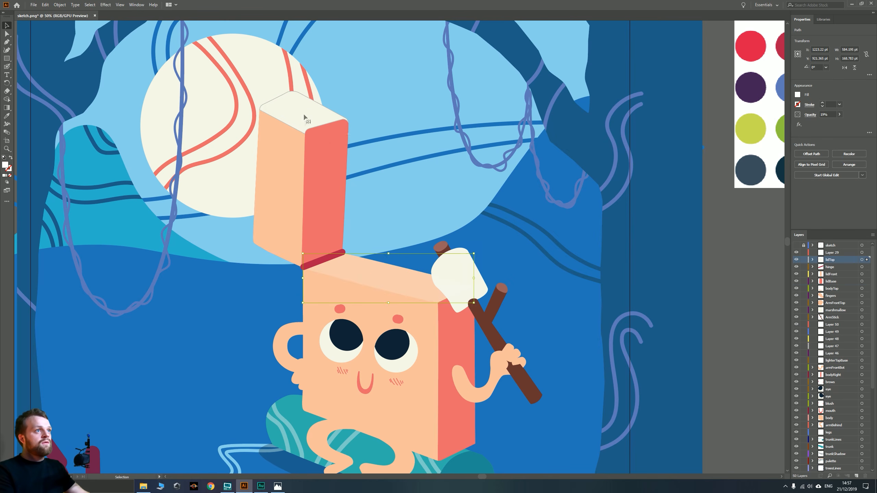
pyautogui.press('i')
pyautogui.click(374, 268)
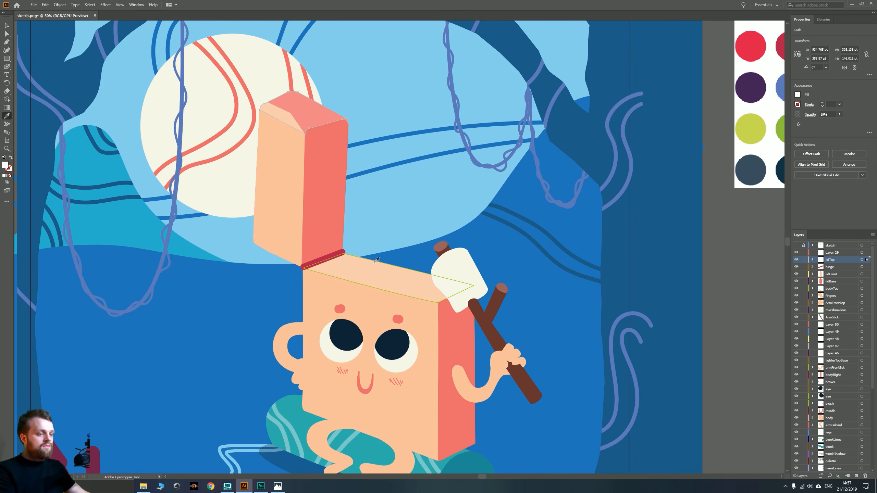
# Set the opacity of the lid's top face and the box's top face to 100%
pyautogui.press('v')
pyautogui.click(839, 114)
pyautogui.click(838, 123)
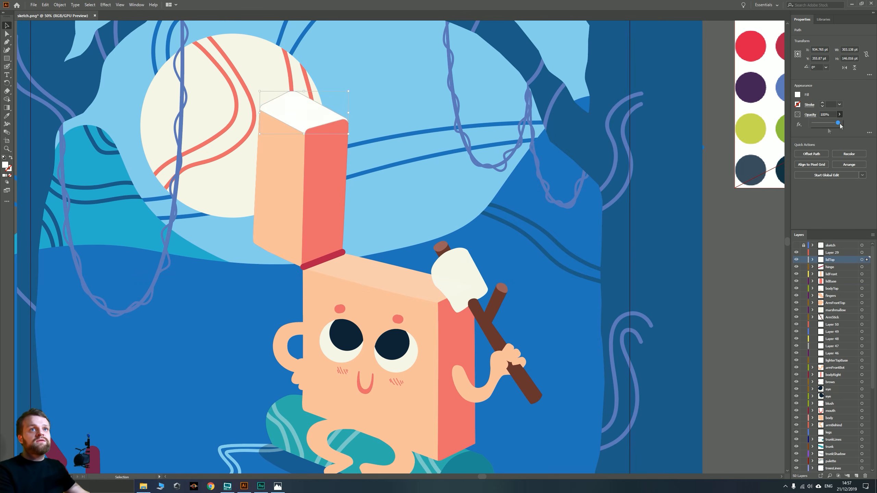
pyautogui.click(381, 277)
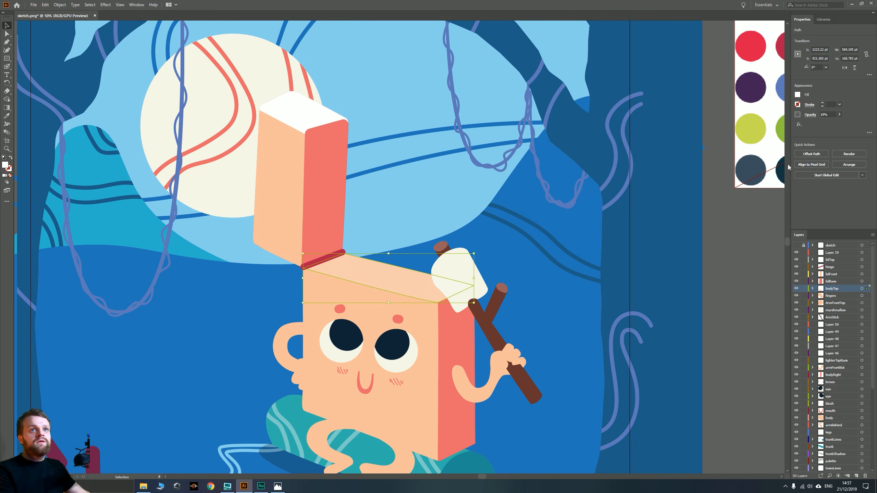
pyautogui.click(839, 114)
pyautogui.click(750, 223)
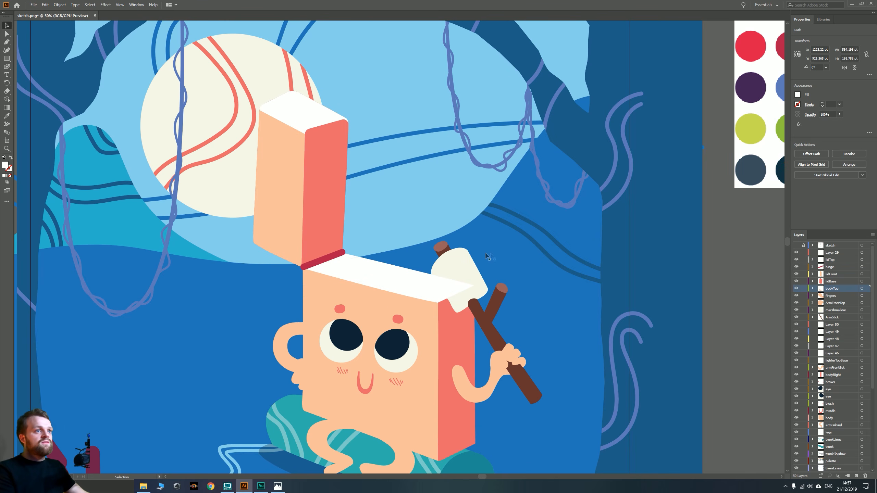
# Fill the box's top face with the off-white palette swatch
pyautogui.click(463, 271)
pyautogui.scroll(1, 366, 289)
pyautogui.click(411, 285)
pyautogui.scroll(-2, 437, 286)
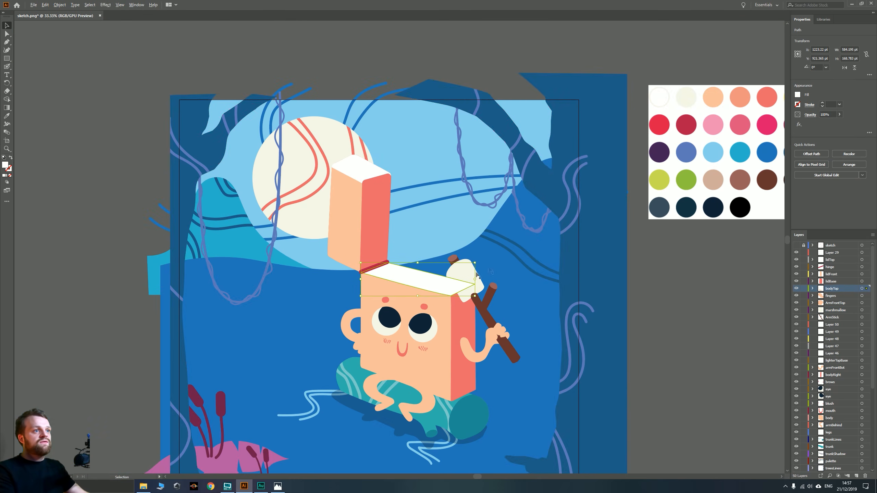
pyautogui.moveTo(538, 220); pyautogui.dragTo(365, 268)
pyautogui.press('i')
pyautogui.click(516, 143)
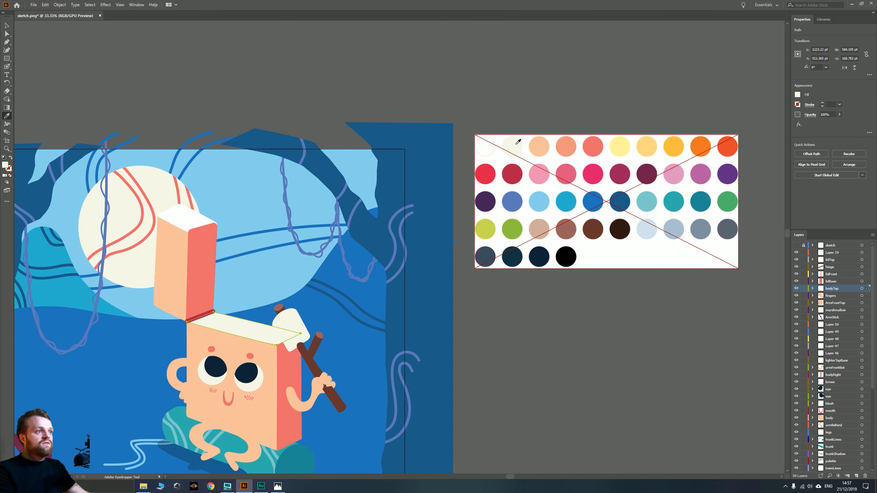
pyautogui.click(541, 143)
pyautogui.click(516, 145)
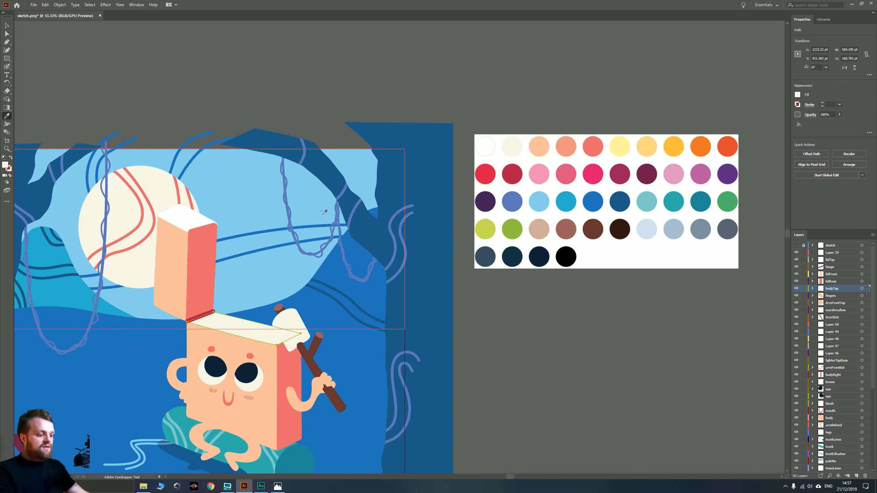
# Fill the lid's top face with the off-white palette swatch and deselect it
pyautogui.keyDown('ctrl'); pyautogui.click(201, 215); pyautogui.keyUp('ctrl')
pyautogui.click(511, 145)
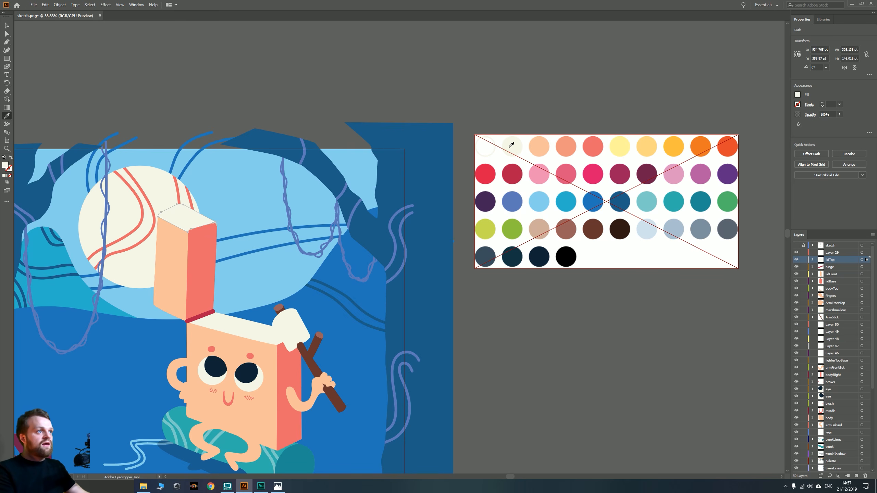
pyautogui.press('v')
pyautogui.click(292, 77)
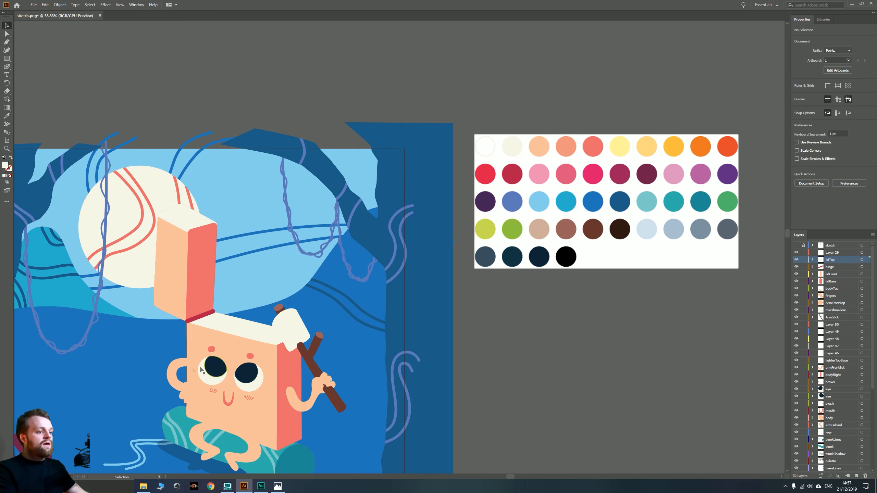
# Move the bodyTop layer below the ArmStick layer so the box's top face sits behind the marshmallow and stick
pyautogui.scroll(2, 189, 362)
pyautogui.moveTo(208, 350); pyautogui.dragTo(251, 310)
pyautogui.click(387, 263)
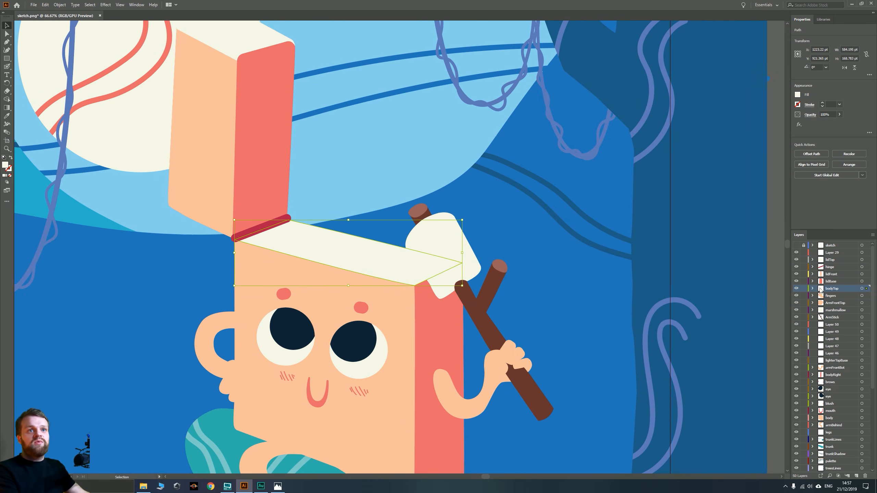
pyautogui.moveTo(830, 291); pyautogui.dragTo(838, 321)
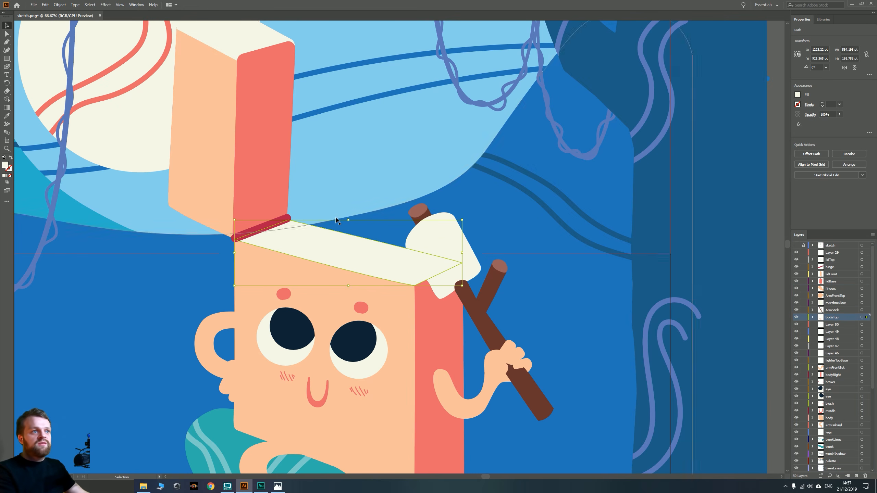
pyautogui.moveTo(311, 299); pyautogui.dragTo(348, 345)
pyautogui.moveTo(395, 294); pyautogui.dragTo(381, 326)
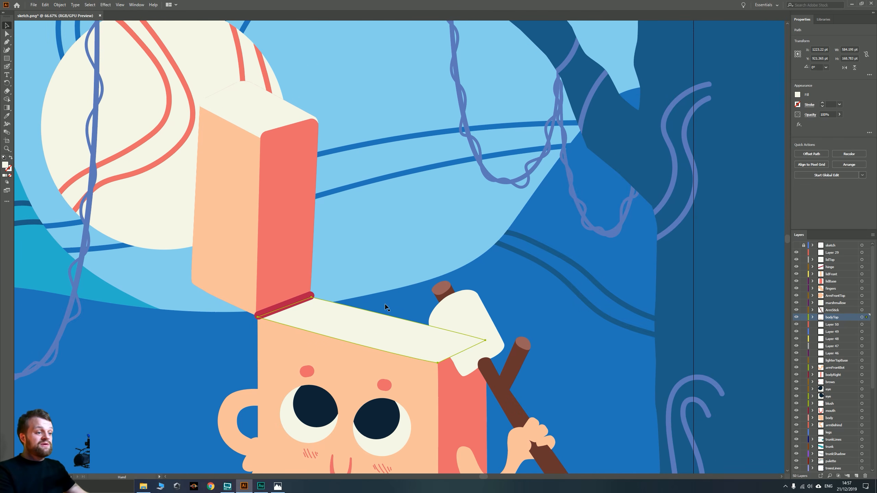
# Try filling the box's top face with the peach colour sampled from the box's front face
pyautogui.press('i')
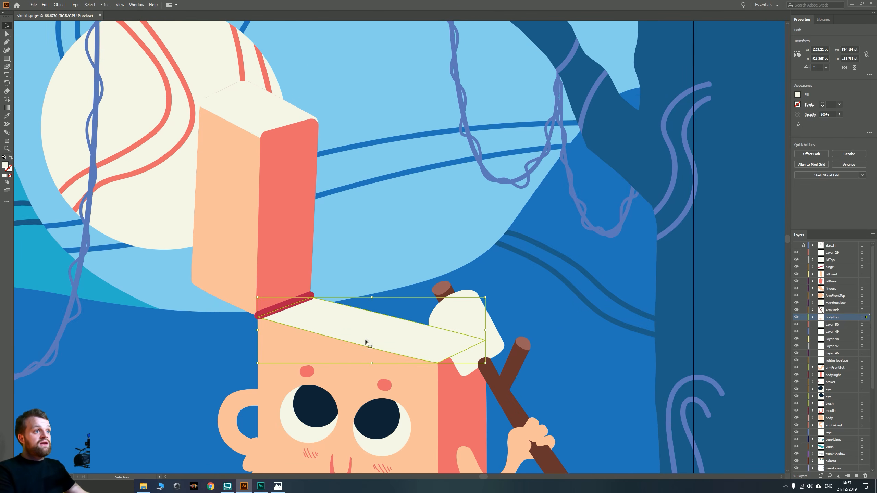
pyautogui.click(304, 340)
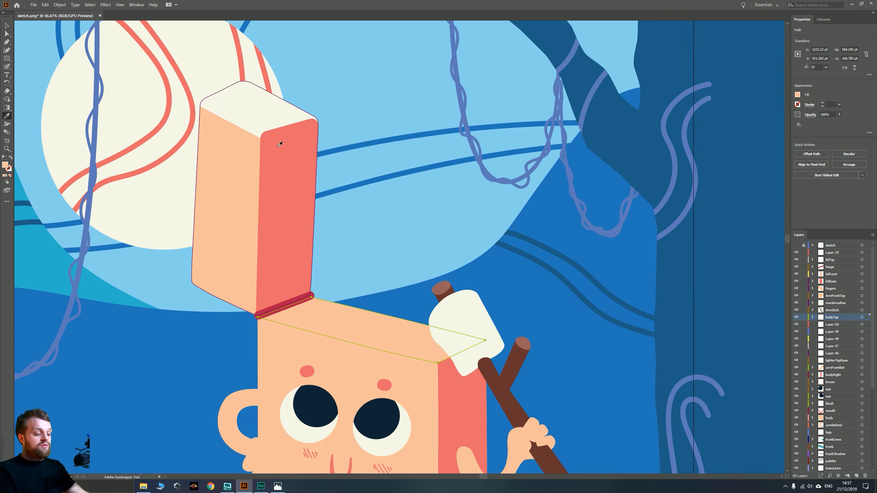
pyautogui.press('v')
# Fill the box's top face with the light salmon palette swatch beside the peach one and deselect it
pyautogui.scroll(-2, 458, 278)
pyautogui.moveTo(515, 247); pyautogui.dragTo(345, 289)
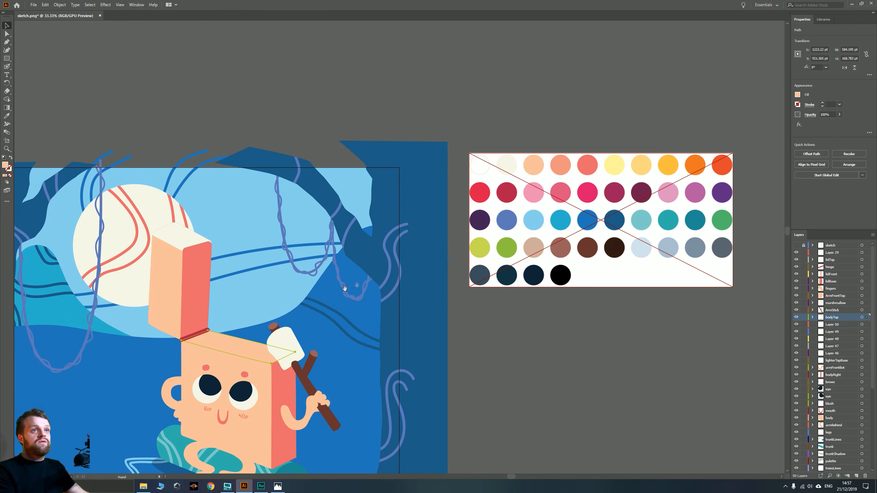
pyautogui.press('i')
pyautogui.click(554, 164)
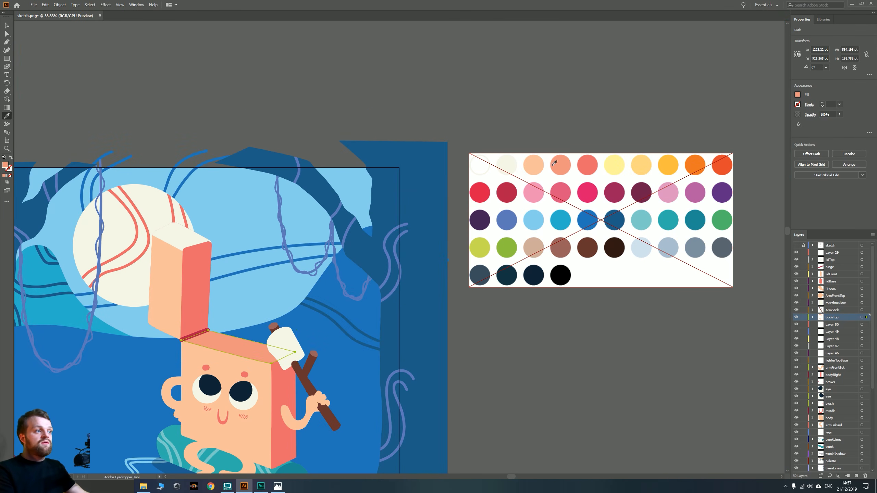
pyautogui.press('v')
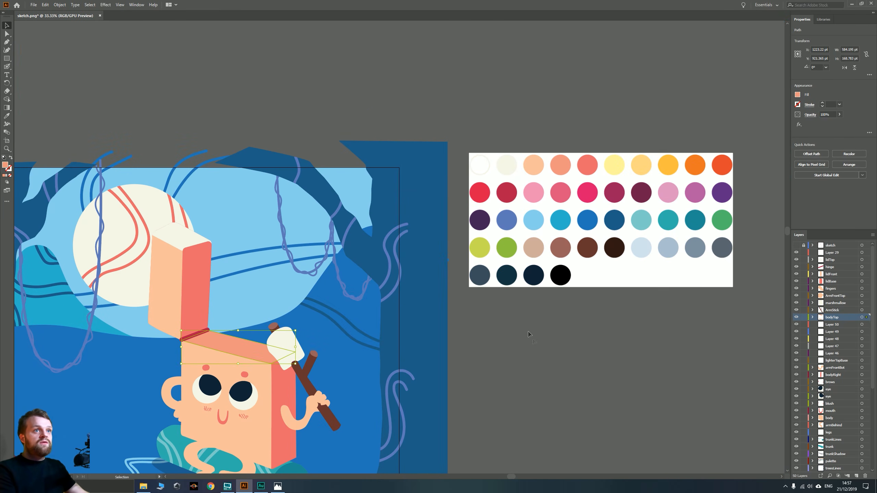
pyautogui.hotkey('ctrl', 'shift', 'a')
# Match the lid's top face to the salmon fill of the box's top face with the Eyedropper and deselect it
pyautogui.moveTo(289, 342); pyautogui.dragTo(403, 319)
pyautogui.click(299, 220)
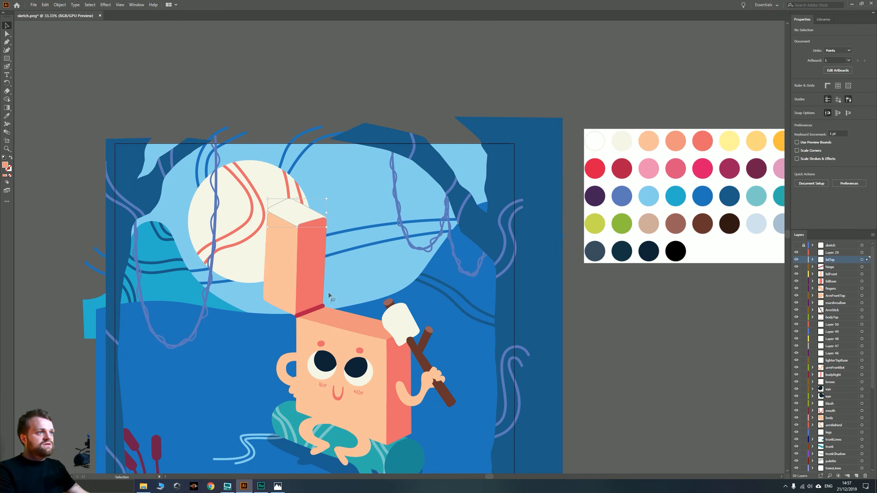
pyautogui.press('i')
pyautogui.click(384, 330)
pyautogui.press('v')
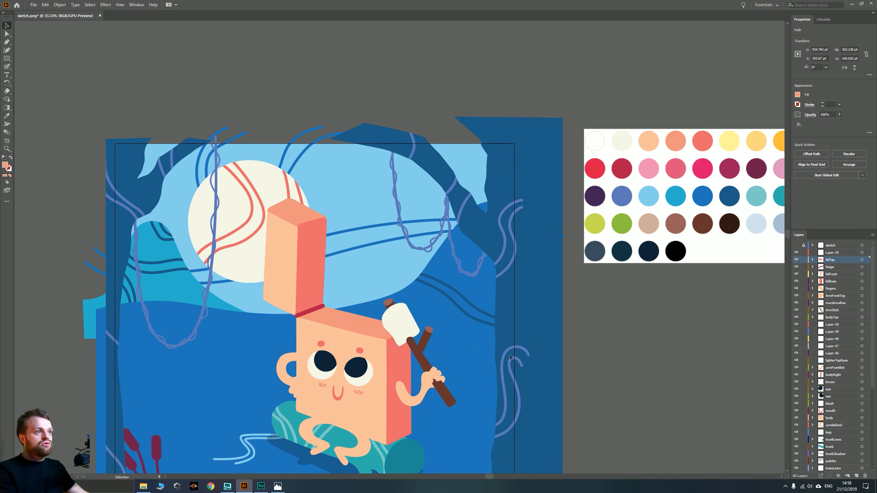
# Make the lighterTopBase layer active and sample the box front's peach colour as the current fill
pyautogui.scroll(1, 443, 349)
pyautogui.moveTo(377, 352); pyautogui.dragTo(439, 322)
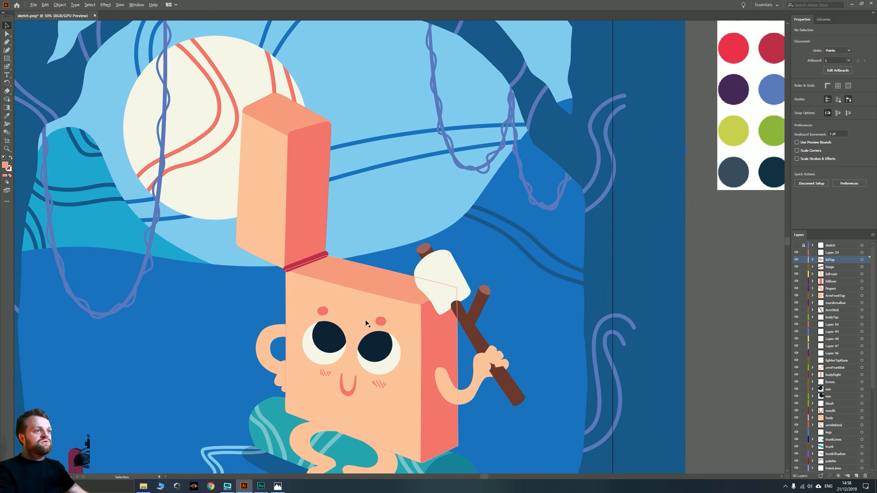
pyautogui.scroll(1, 359, 297)
pyautogui.moveTo(358, 293); pyautogui.dragTo(325, 372)
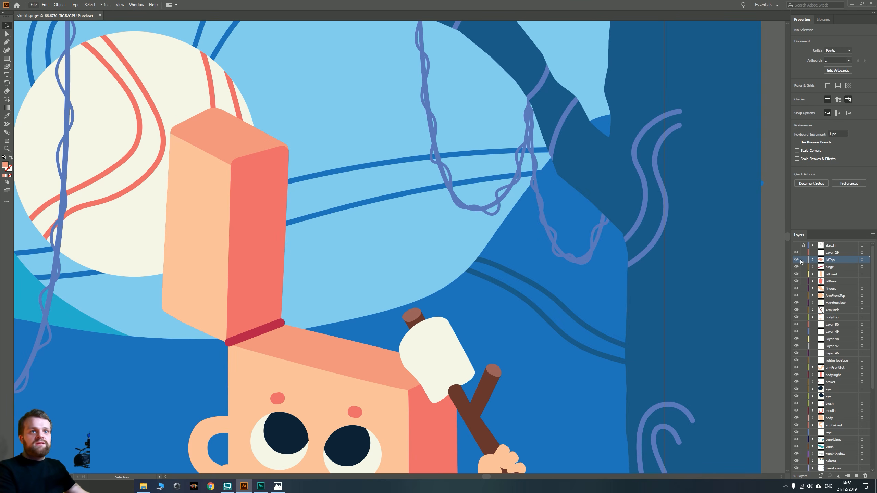
pyautogui.click(831, 359)
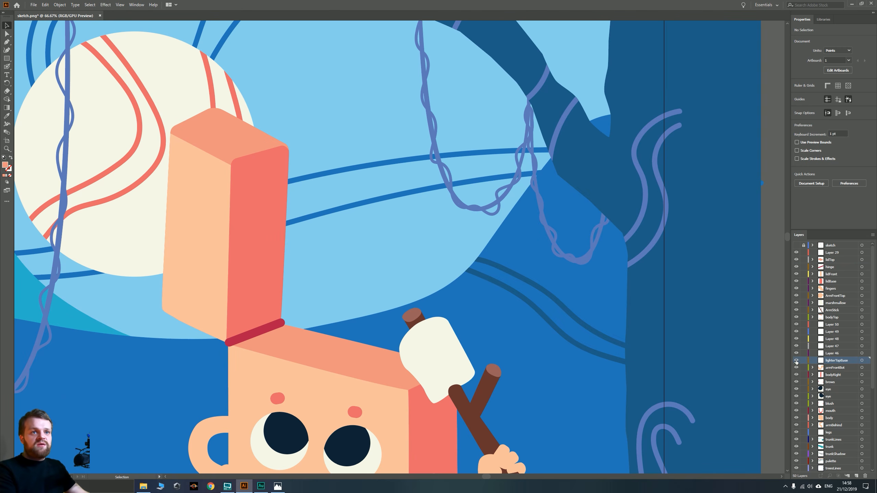
pyautogui.scroll(-1, 509, 286)
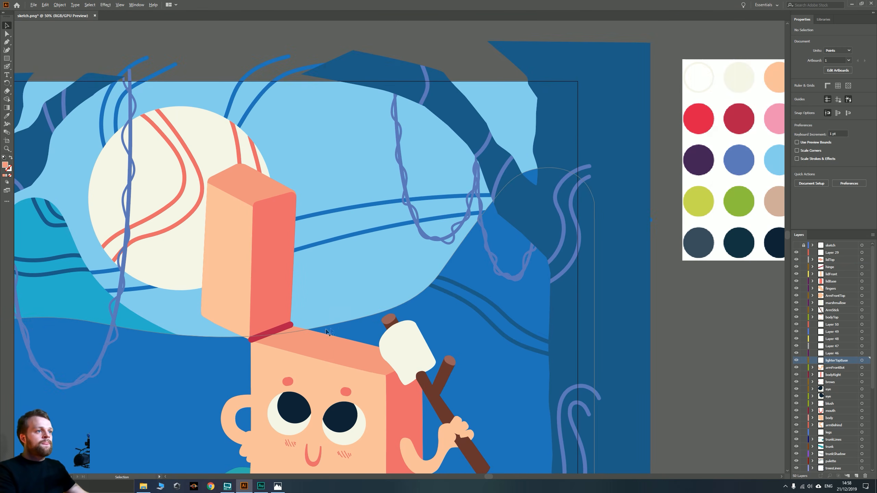
pyautogui.moveTo(482, 297); pyautogui.dragTo(426, 216)
pyautogui.press('i')
pyautogui.click(260, 286)
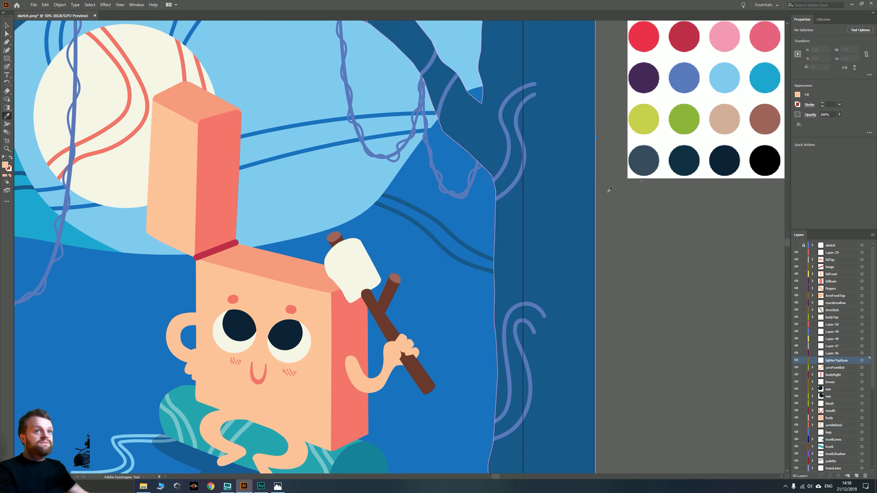
# Show the sketch layer and start the lighter block's Pen outline along its lower front edge, left side and rounded upper-left corner
pyautogui.moveTo(559, 180); pyautogui.dragTo(549, 220)
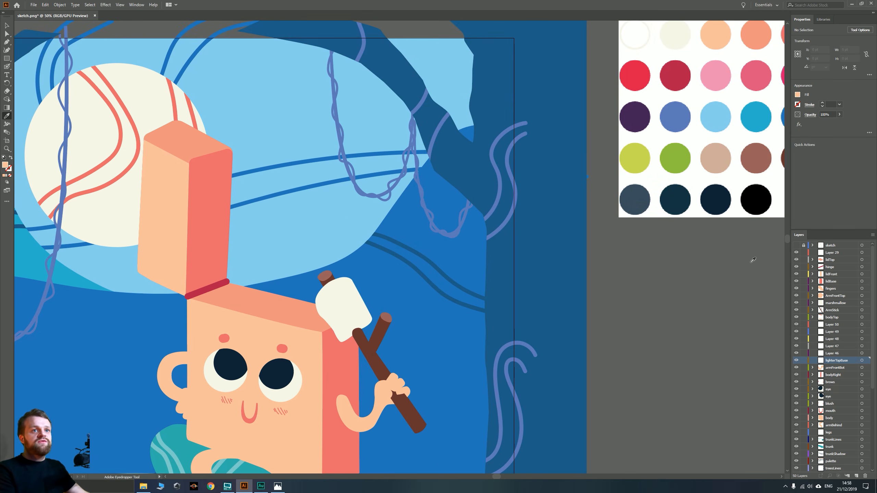
pyautogui.click(796, 245)
pyautogui.hotkey('ctrl', '1')
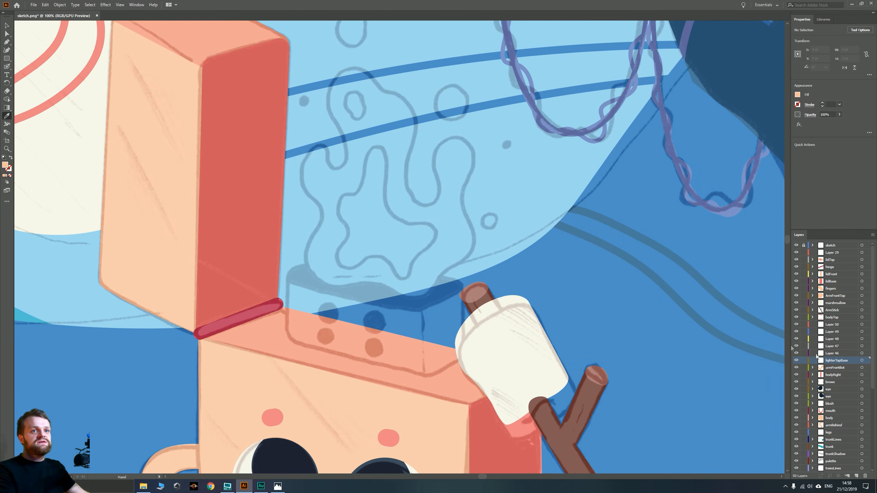
pyautogui.click(6, 50)
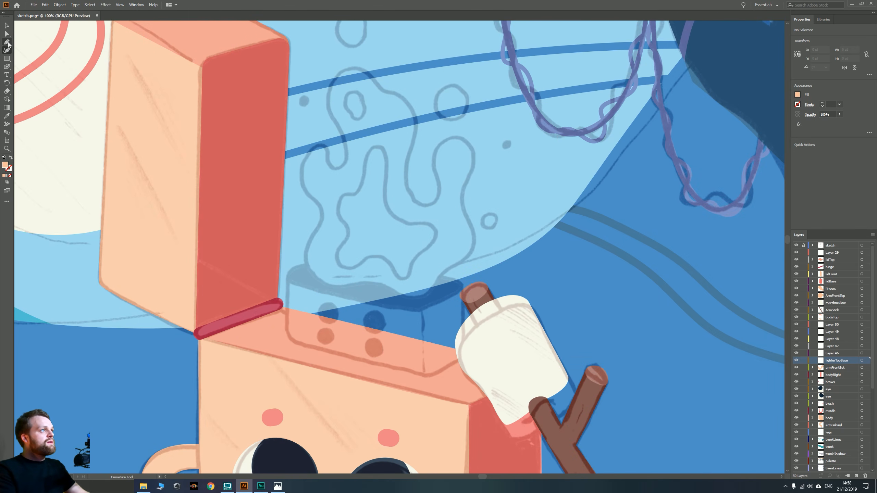
pyautogui.click(8, 43)
pyautogui.scroll(1, 353, 311)
pyautogui.moveTo(345, 358); pyautogui.dragTo(321, 317)
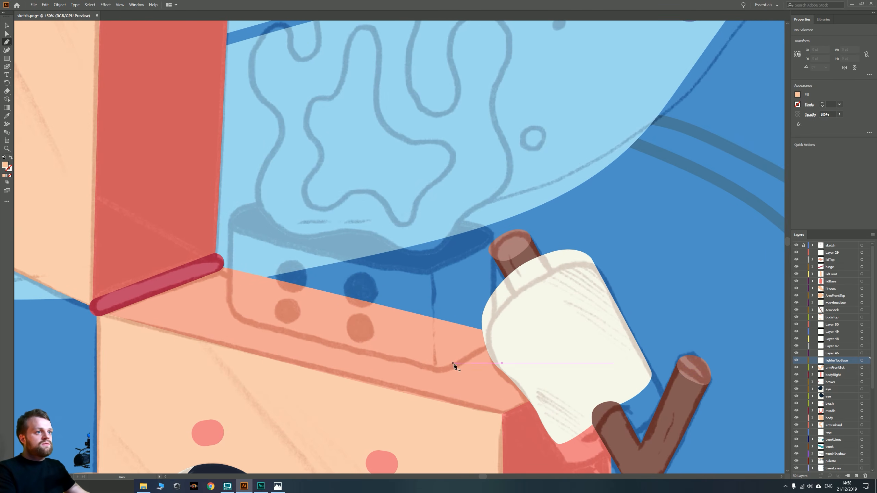
pyautogui.click(432, 370)
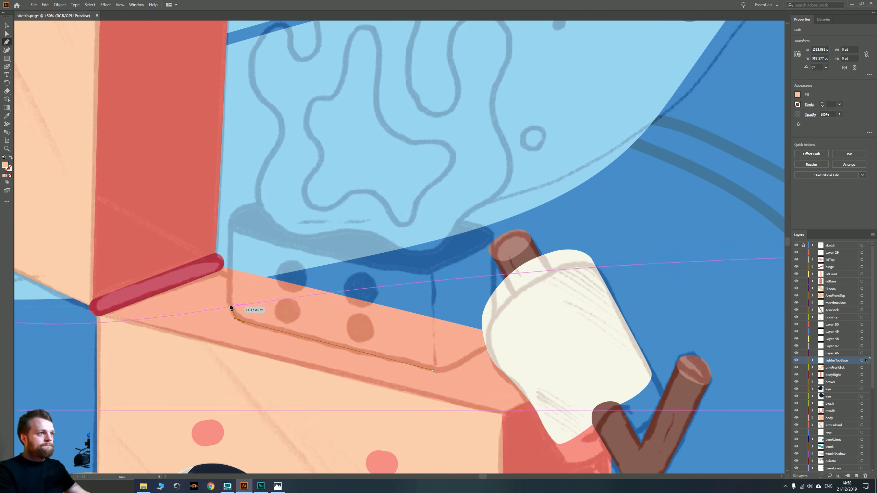
pyautogui.moveTo(230, 301); pyautogui.dragTo(230, 285)
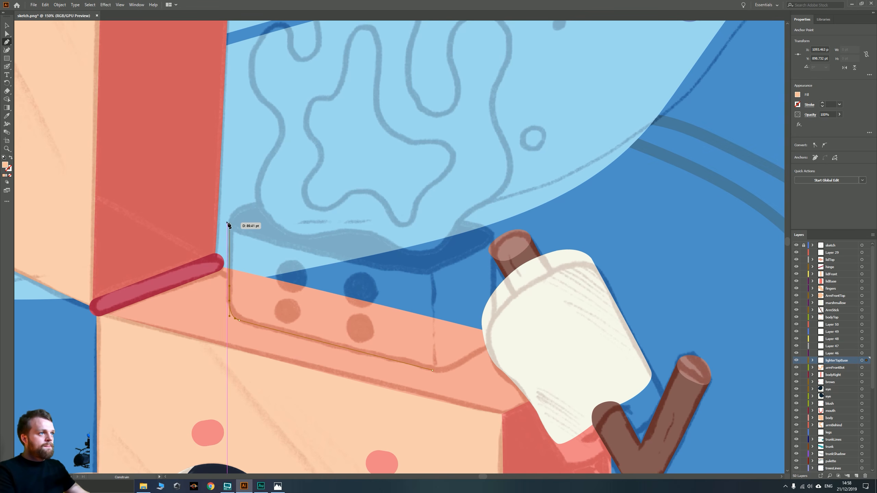
pyautogui.moveTo(230, 221); pyautogui.dragTo(241, 209)
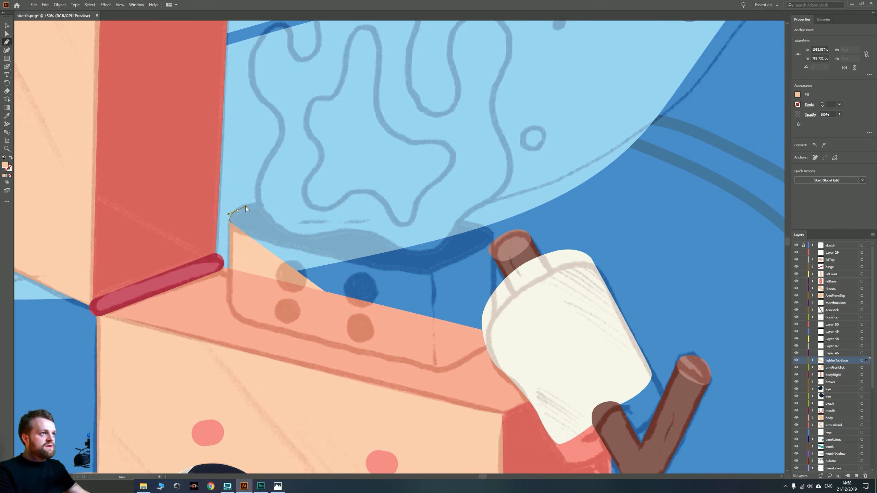
pyautogui.moveTo(247, 209); pyautogui.dragTo(247, 209)
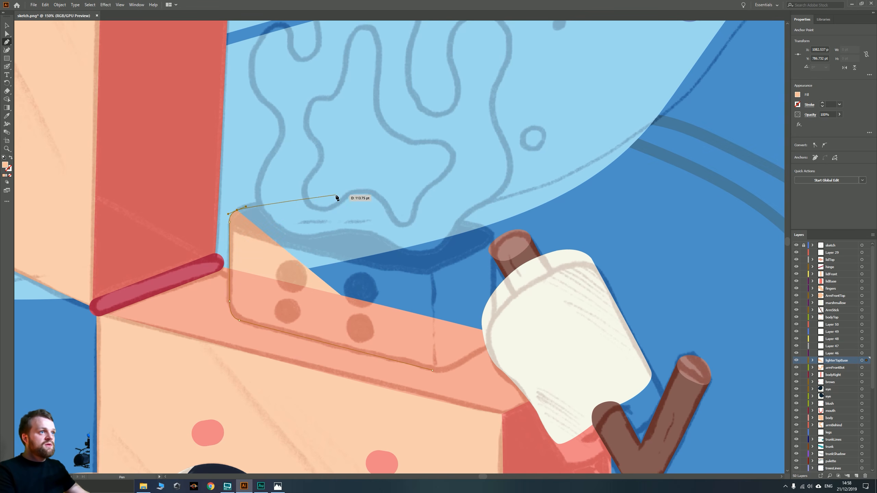
# Continue the lighter block's outline over the back corner and down the right side, close it at the lower front corner, and deselect it
pyautogui.click(302, 193)
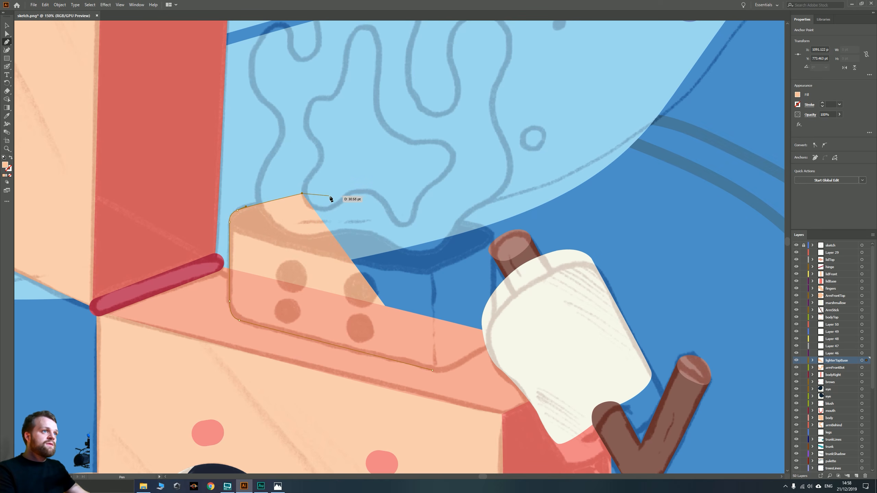
pyautogui.click(479, 224)
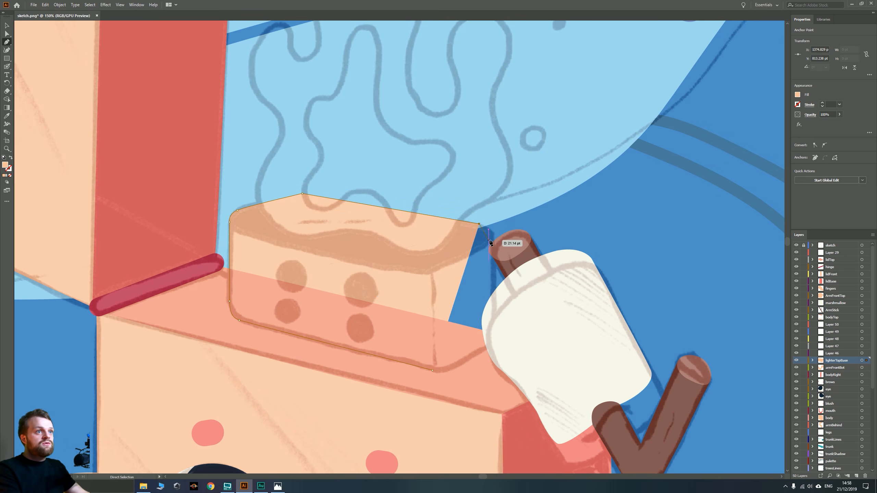
pyautogui.moveTo(494, 242); pyautogui.dragTo(495, 259)
pyautogui.keyDown('shift'); pyautogui.click(493, 336); pyautogui.keyUp('shift')
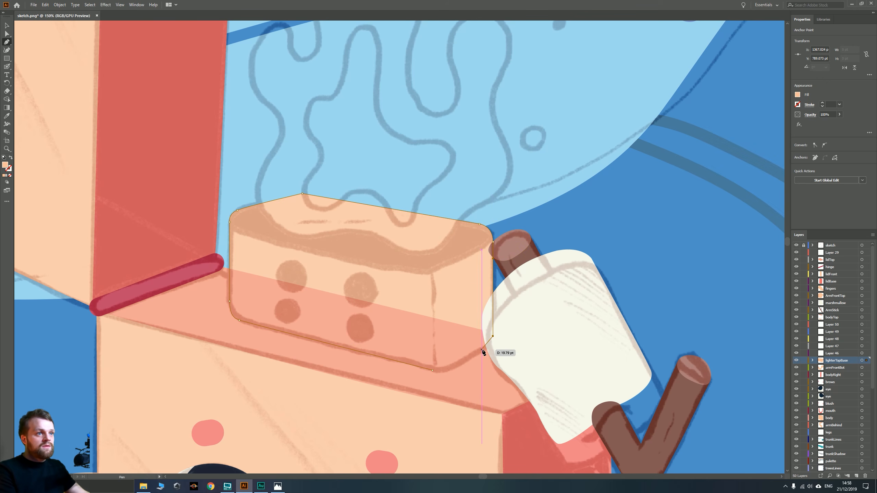
pyautogui.moveTo(486, 346); pyautogui.dragTo(476, 352)
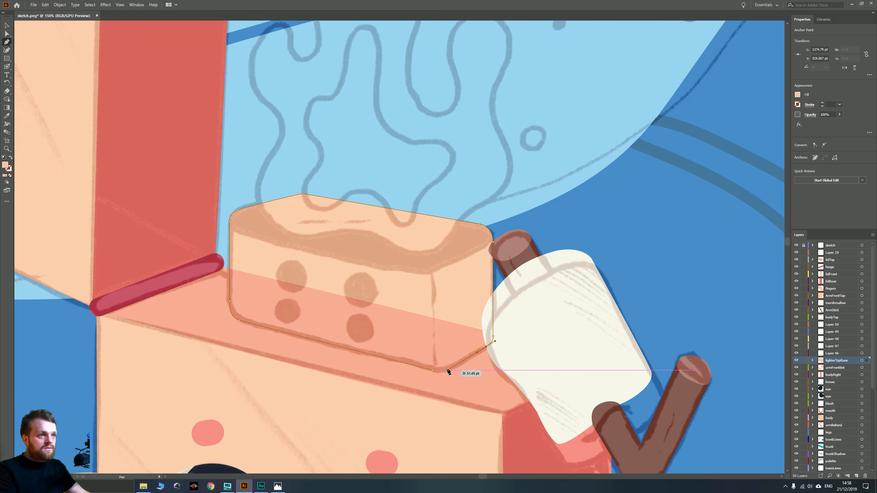
pyautogui.click(433, 370)
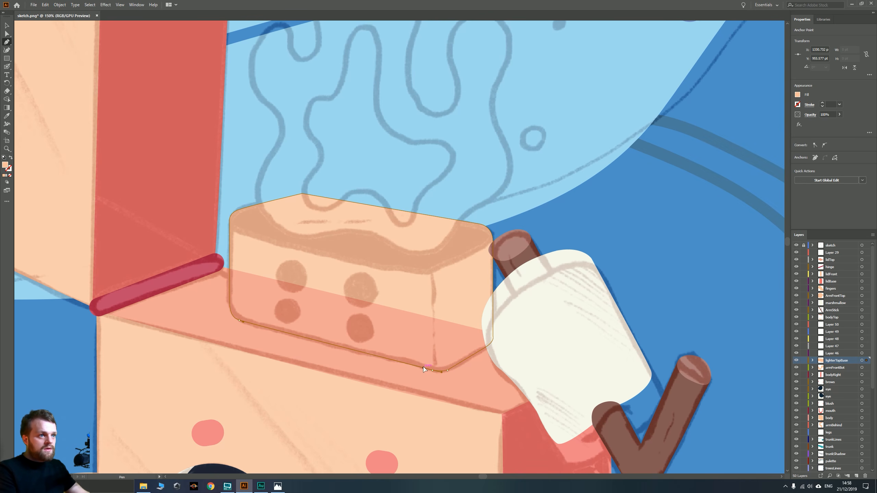
pyautogui.click(7, 25)
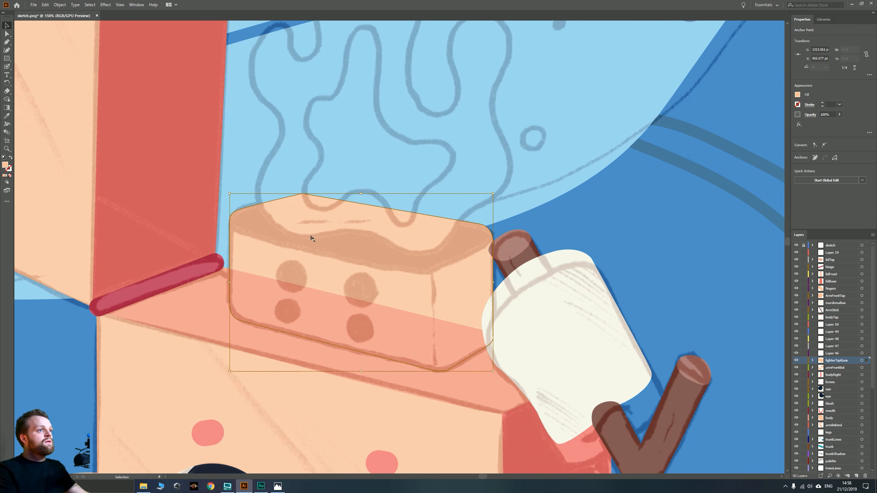
pyautogui.scroll(-4, 348, 255)
pyautogui.click(618, 309)
pyautogui.scroll(2, 361, 283)
pyautogui.moveTo(361, 284); pyautogui.dragTo(423, 310)
pyautogui.scroll(2, 442, 325)
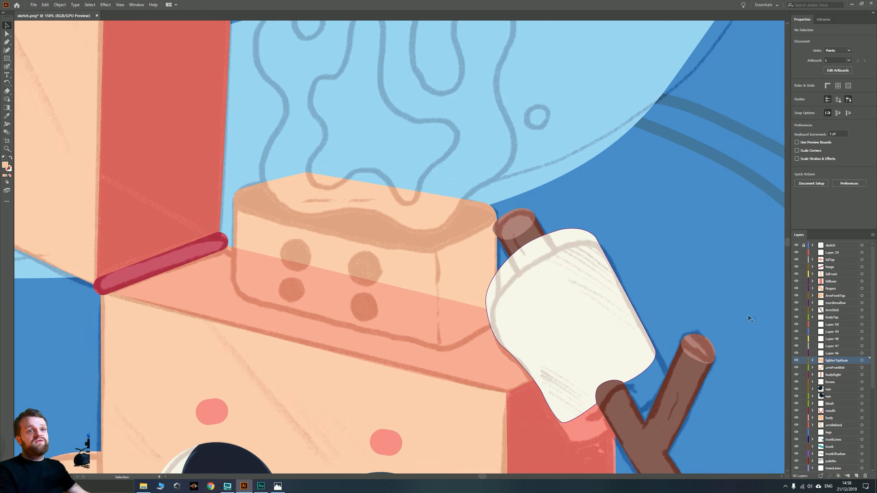
# Rename the empty layer above lighterTopBase for the block's right side and draw a closed Pen shape covering the lighter block's right face
pyautogui.doubleClick(835, 352)
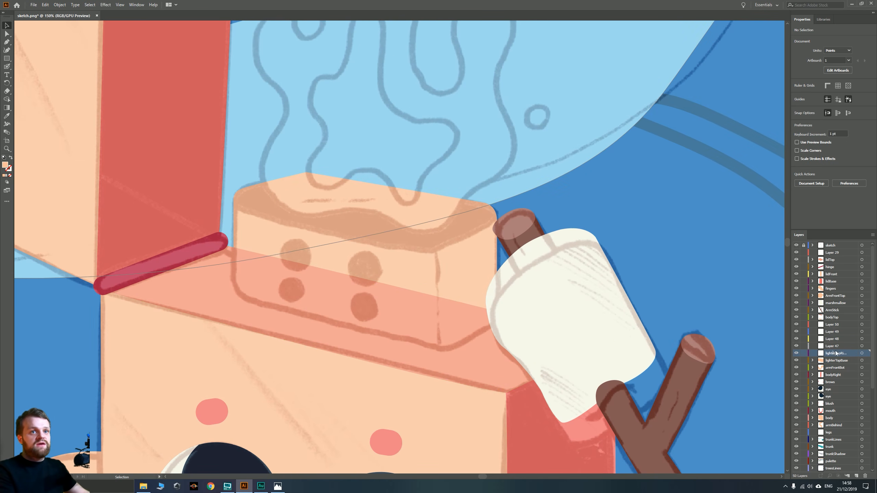
pyautogui.click(7, 42)
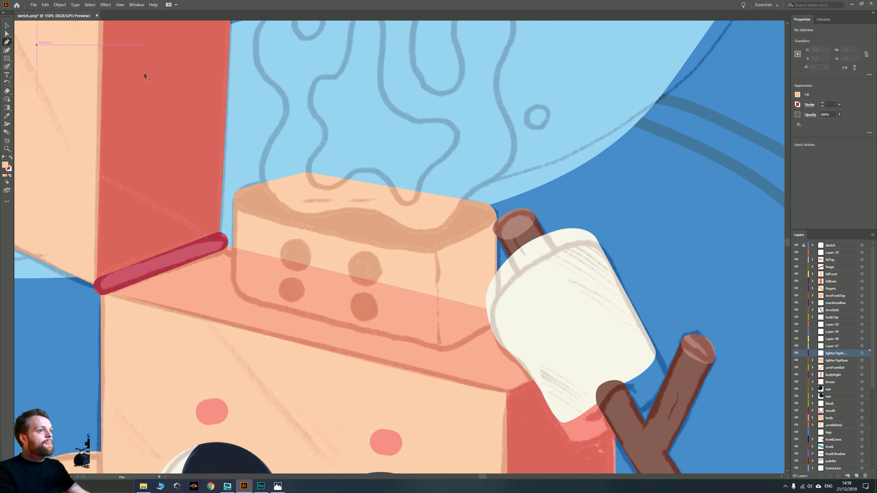
pyautogui.click(436, 204)
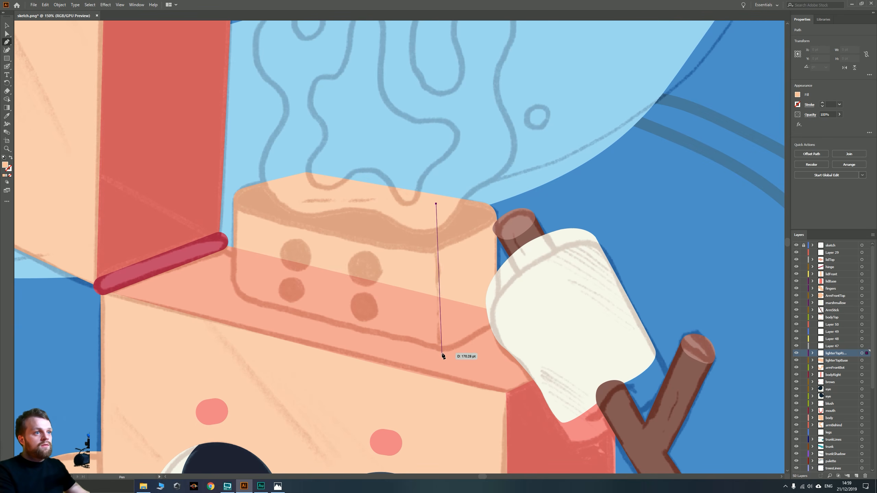
pyautogui.click(441, 372)
pyautogui.click(545, 319)
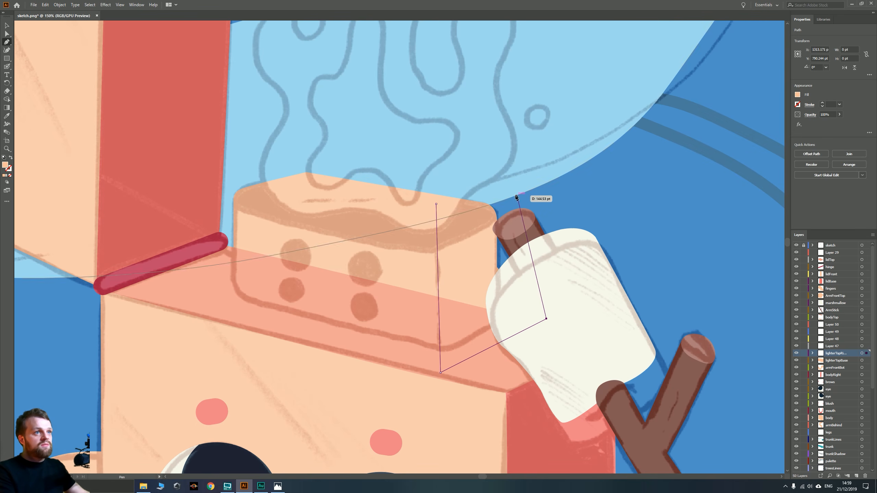
pyautogui.click(488, 182)
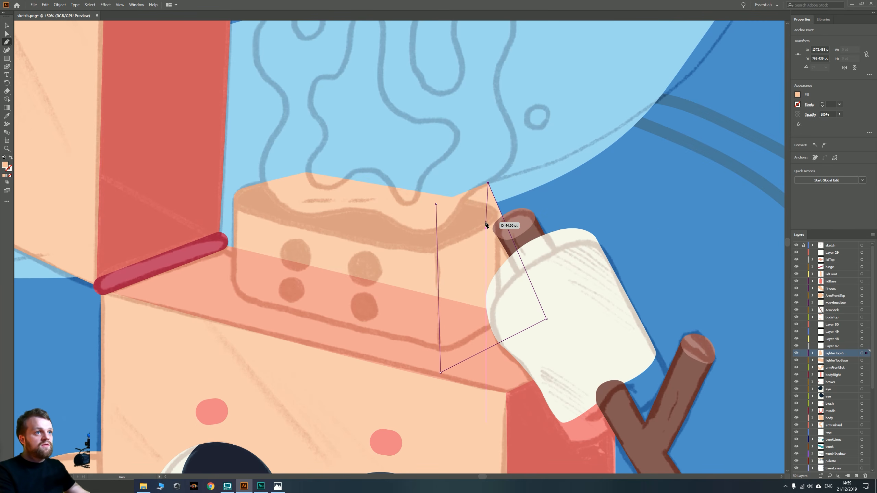
pyautogui.moveTo(486, 222); pyautogui.dragTo(468, 231)
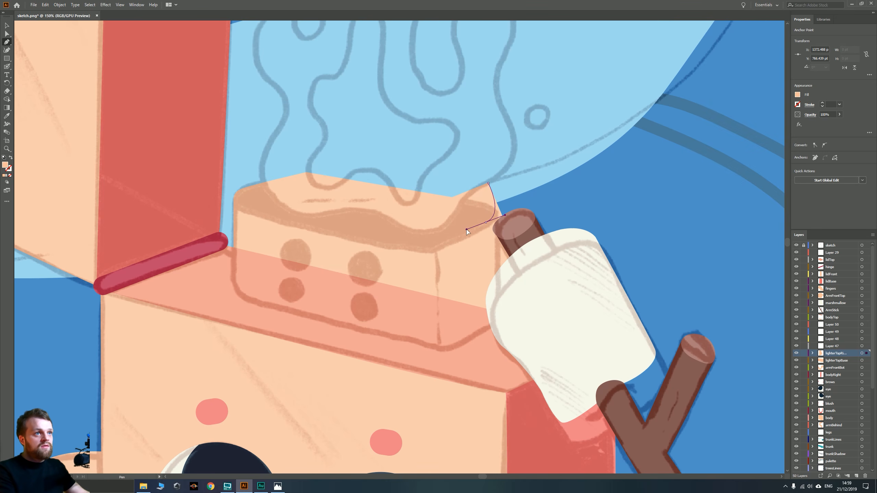
pyautogui.hotkey('ctrl', 'z')
pyautogui.click(436, 204)
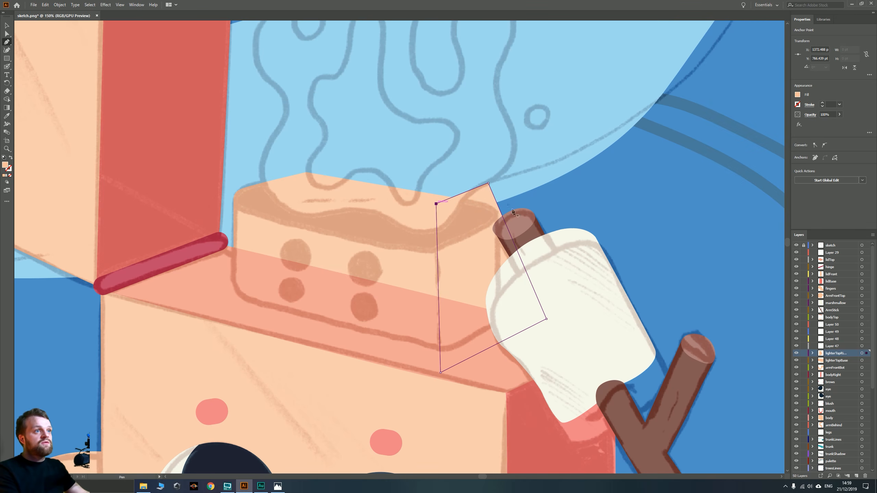
pyautogui.click(6, 29)
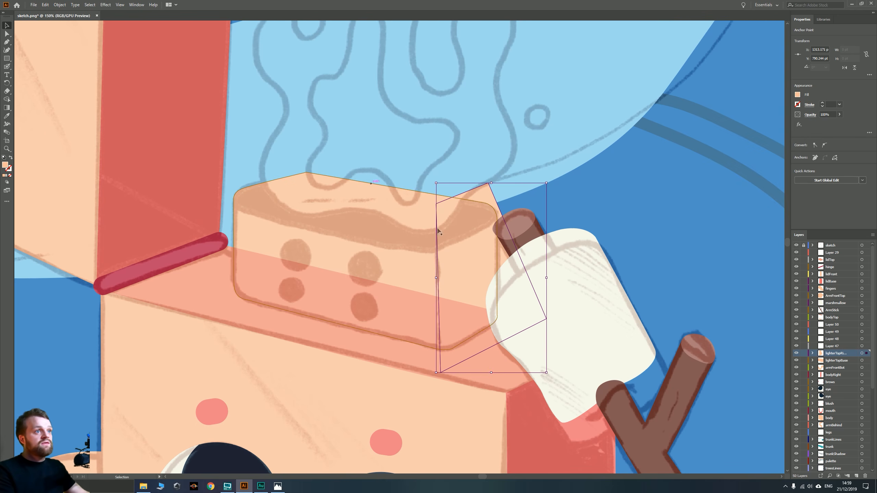
# Fill the right-side shape with the palette's coral red using the Eyedropper and deselect it
pyautogui.scroll(-3, 464, 287)
pyautogui.moveTo(706, 238); pyautogui.dragTo(411, 429)
pyautogui.press('i')
pyautogui.click(651, 211)
pyautogui.moveTo(275, 418); pyautogui.dragTo(457, 270)
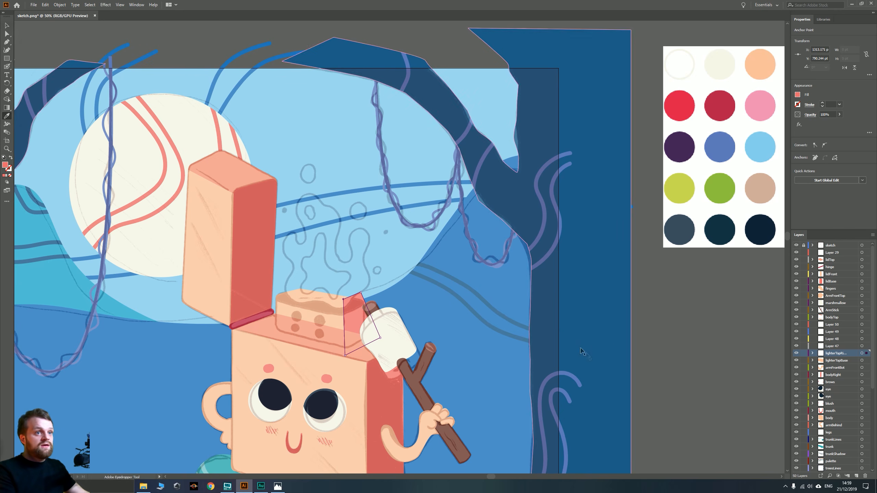
pyautogui.press('v')
pyautogui.click(687, 349)
# Copy the lighter block in place onto the right-side layer and intersect the copy with the Pen shape to trim the side face
pyautogui.click(334, 310)
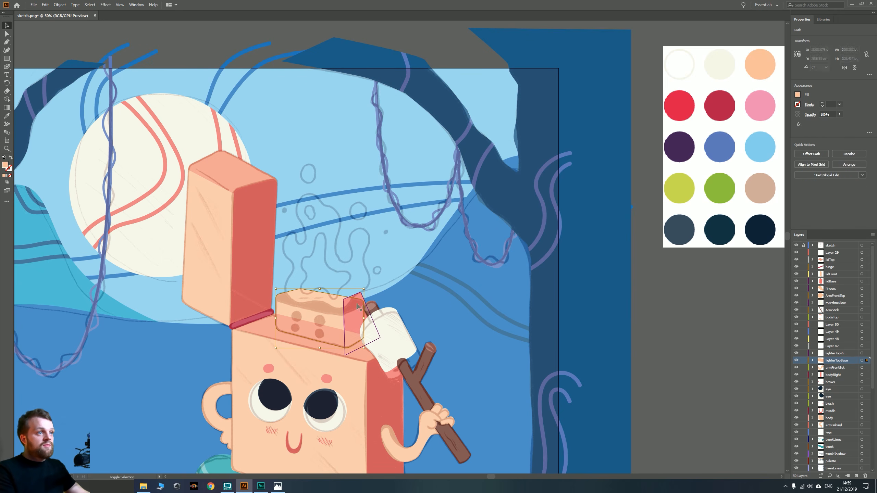
pyautogui.press('a')
pyautogui.click(342, 313)
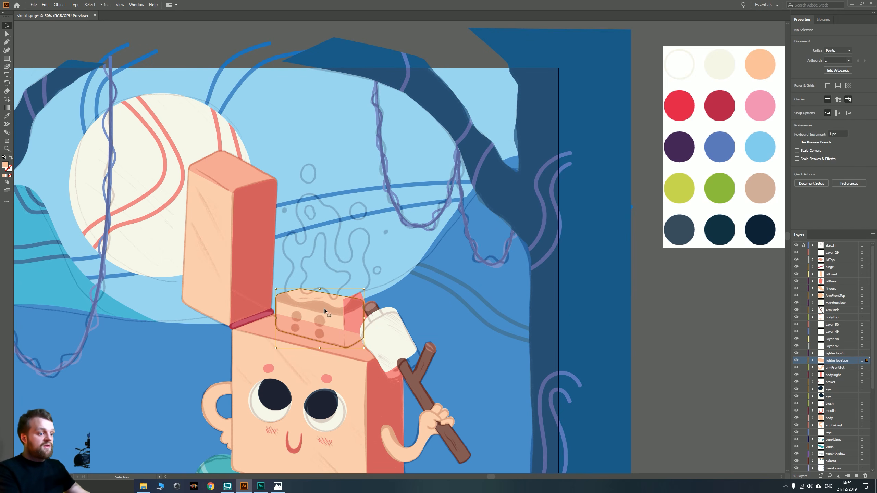
pyautogui.click(861, 353)
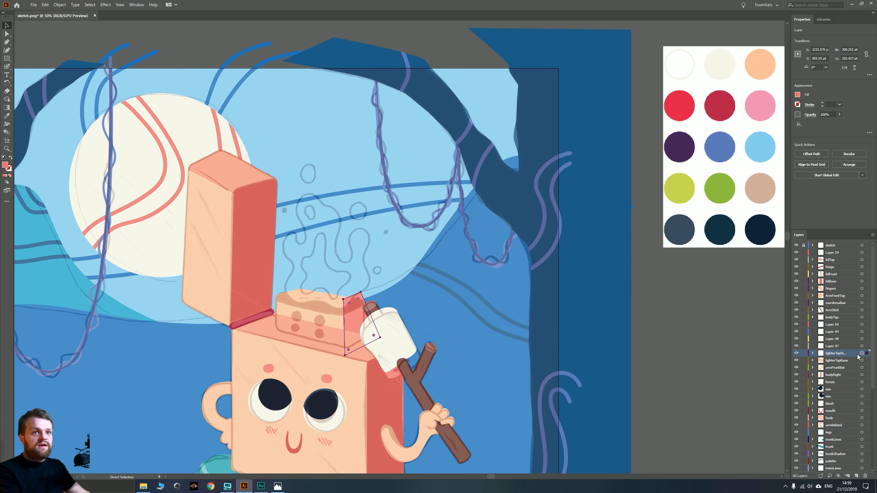
pyautogui.press('v')
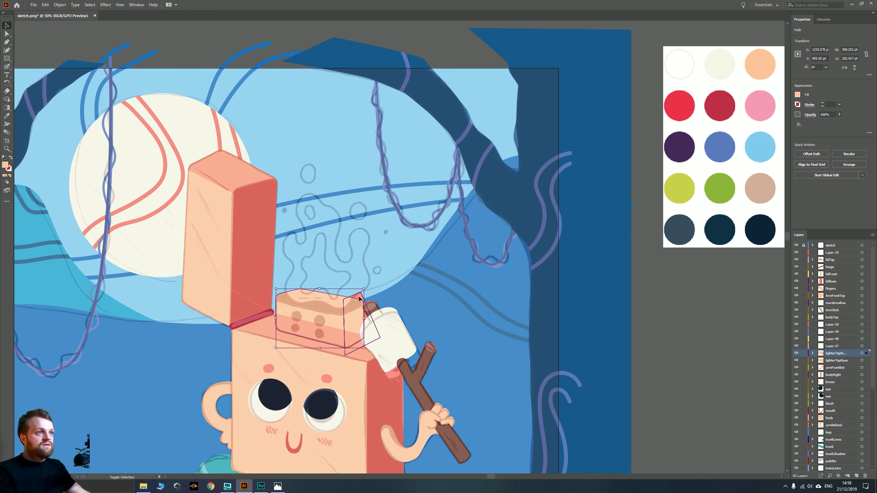
pyautogui.keyDown('shift'); pyautogui.click(359, 298); pyautogui.keyUp('shift')
pyautogui.click(820, 183)
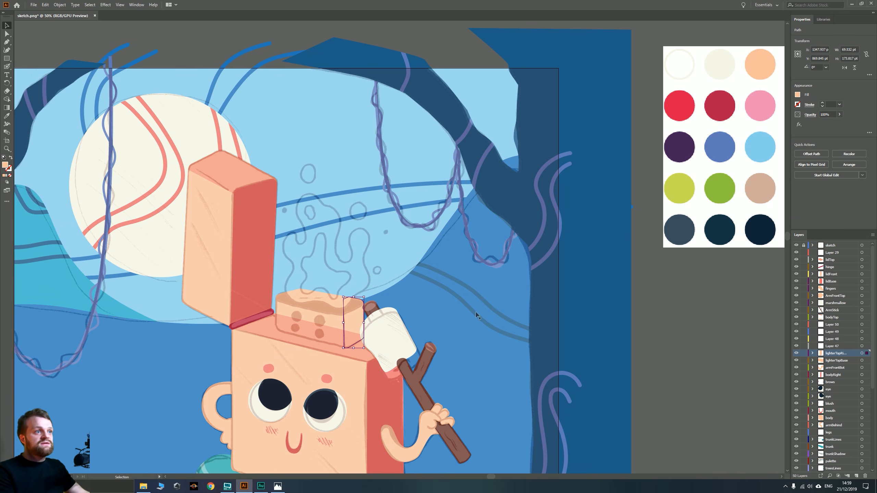
# Cut the trimmed side face out and paste it back in place on the right-side layer
pyautogui.click(533, 329)
pyautogui.click(353, 309)
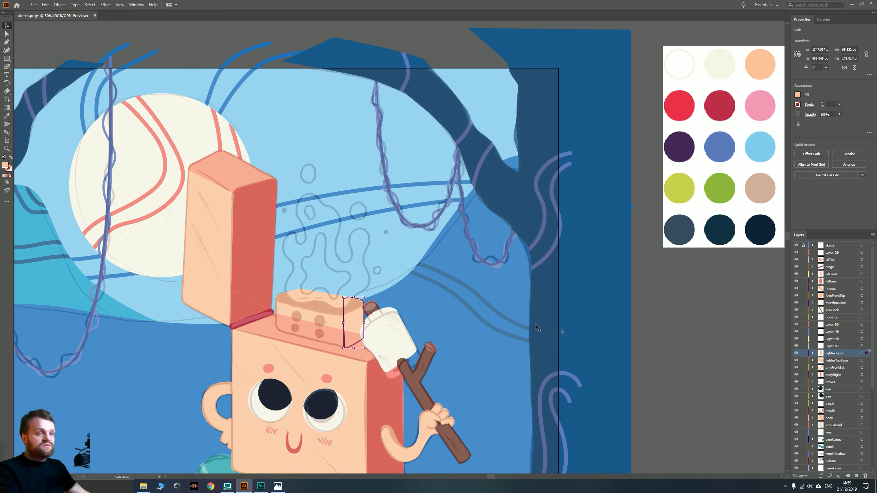
pyautogui.press('Delete')
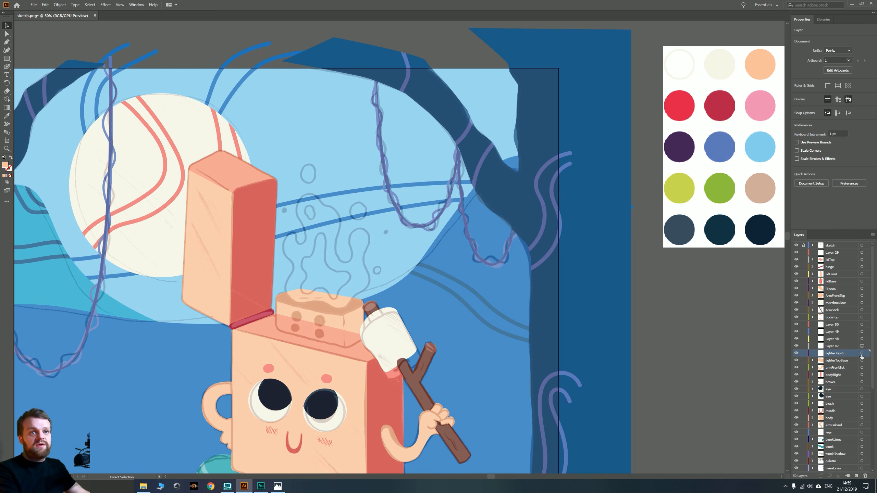
pyautogui.hotkey('ctrl', 'shift', 'v')
# Sample the palette's coral red as the fill of the lighter block's trimmed side face and deselect it
pyautogui.moveTo(779, 116); pyautogui.dragTo(569, 190)
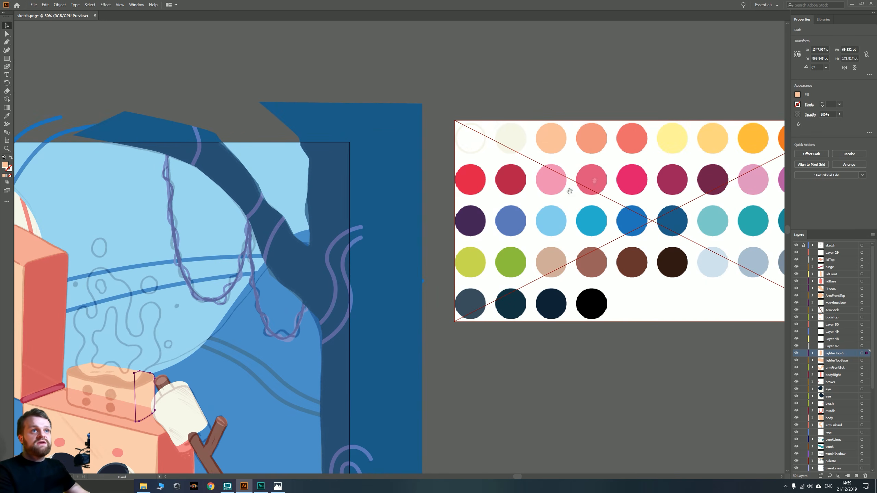
pyautogui.press('i')
pyautogui.click(635, 135)
pyautogui.moveTo(396, 293); pyautogui.dragTo(603, 198)
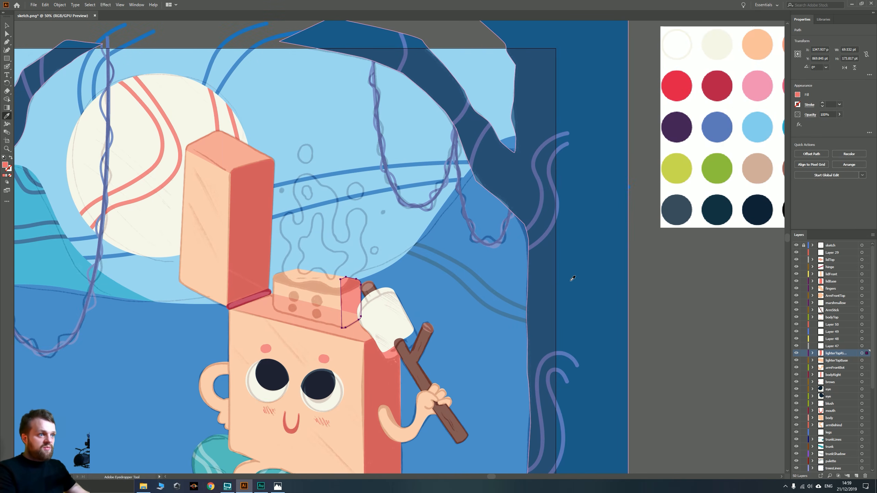
pyautogui.press('v')
pyautogui.click(728, 373)
# Move the bodyTop layer directly below lighterTopBase so the lighter block sits in front of the box's top face
pyautogui.scroll(2, 347, 335)
pyautogui.moveTo(347, 336); pyautogui.dragTo(435, 324)
pyautogui.click(414, 308)
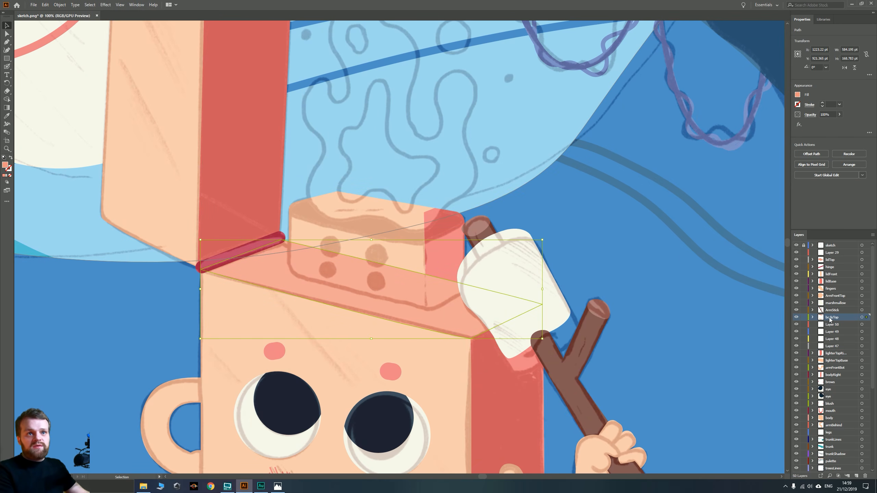
pyautogui.moveTo(830, 320); pyautogui.dragTo(832, 366)
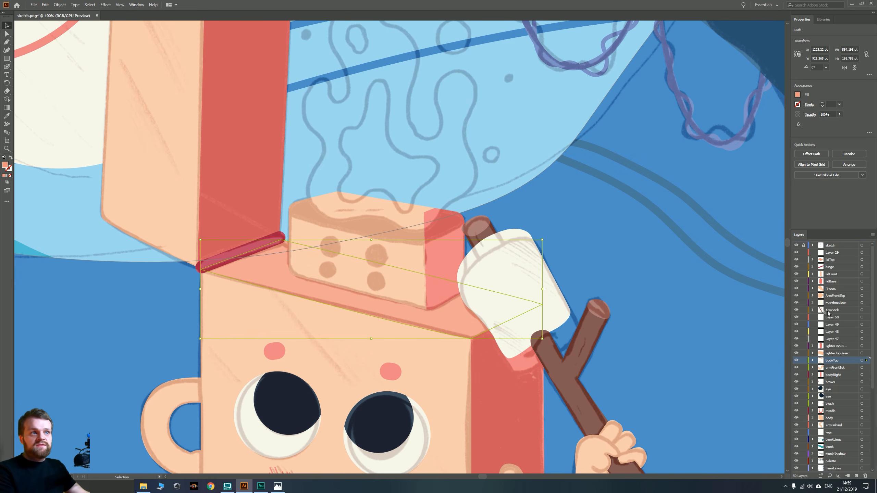
pyautogui.scroll(1, 397, 257)
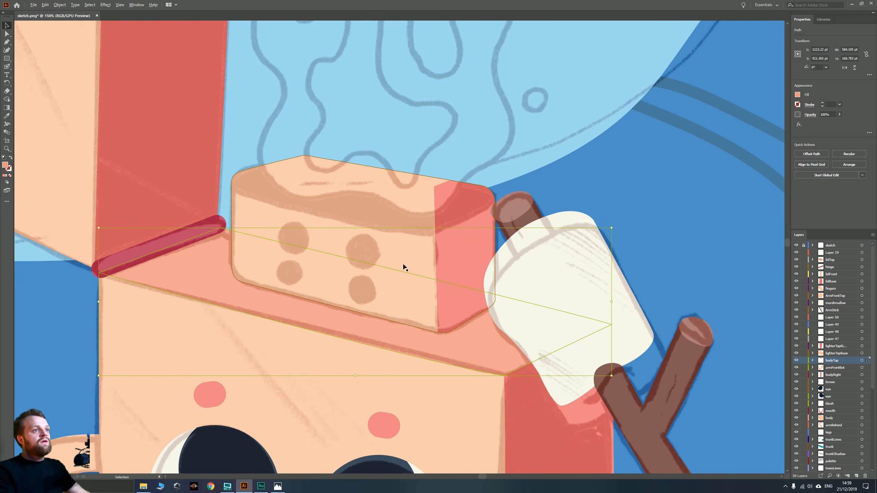
pyautogui.moveTo(360, 279); pyautogui.dragTo(394, 299)
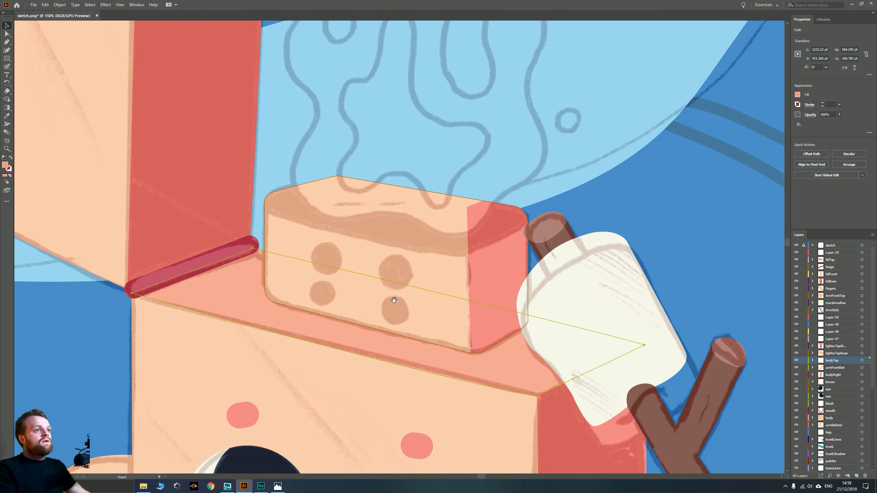
# Fill the lighter block's base shape with the palette's dark crimson using the Eyedropper and deselect it
pyautogui.click(357, 217)
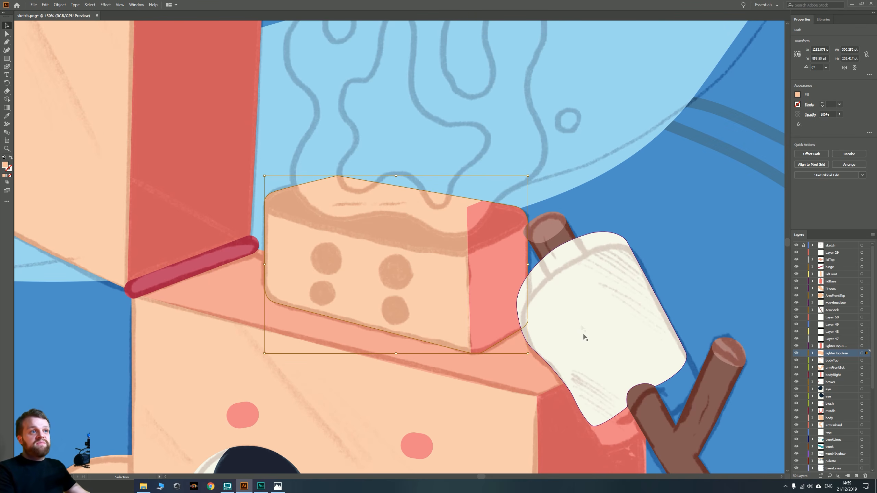
pyautogui.scroll(-1, 456, 318)
pyautogui.scroll(-3, 441, 303)
pyautogui.press('i')
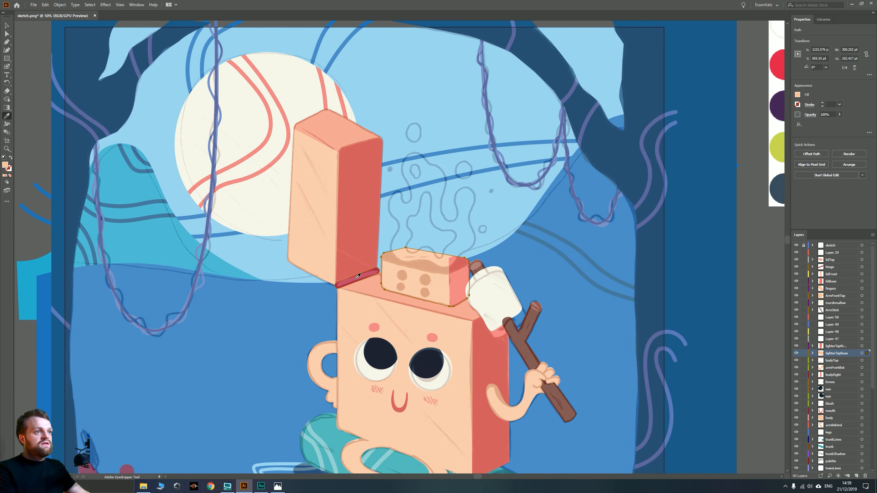
pyautogui.click(358, 275)
pyautogui.click(383, 306)
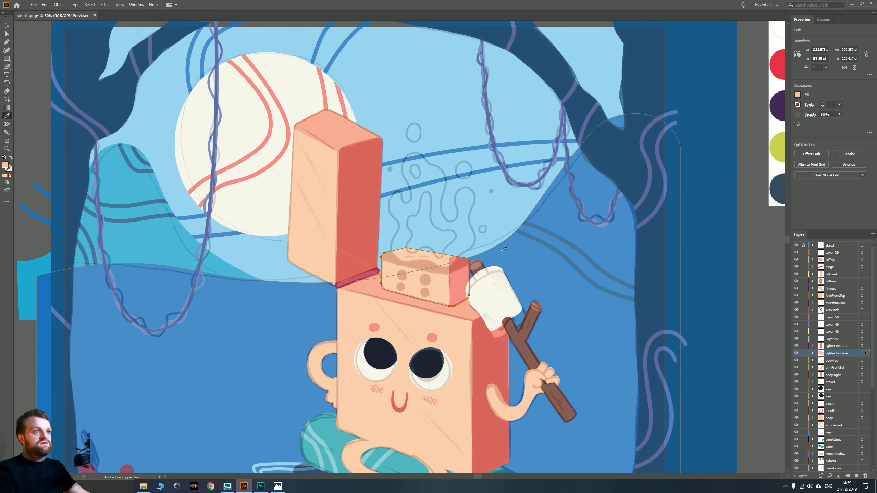
pyautogui.moveTo(670, 162); pyautogui.dragTo(263, 279)
pyautogui.click(425, 180)
pyautogui.moveTo(205, 278); pyautogui.dragTo(518, 208)
pyautogui.press('v')
# Start a Pen outline along the rim of the lighter block's top face, from its rounded back-left corner across the front edge
pyautogui.scroll(3, 333, 349)
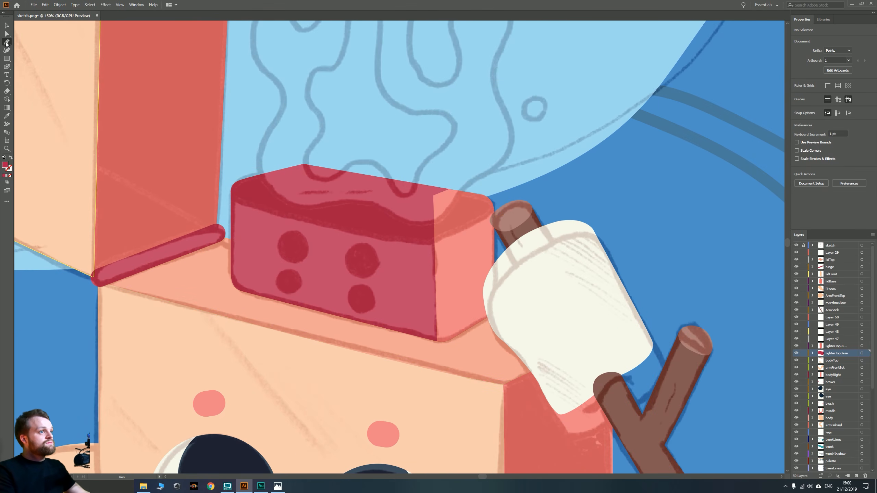
pyautogui.click(6, 42)
pyautogui.scroll(1, 248, 209)
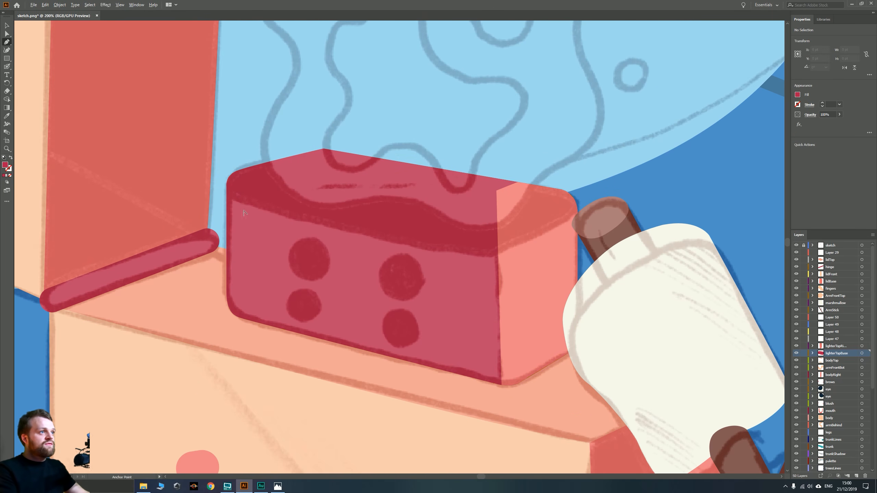
pyautogui.click(251, 166)
pyautogui.moveTo(251, 198); pyautogui.dragTo(306, 212)
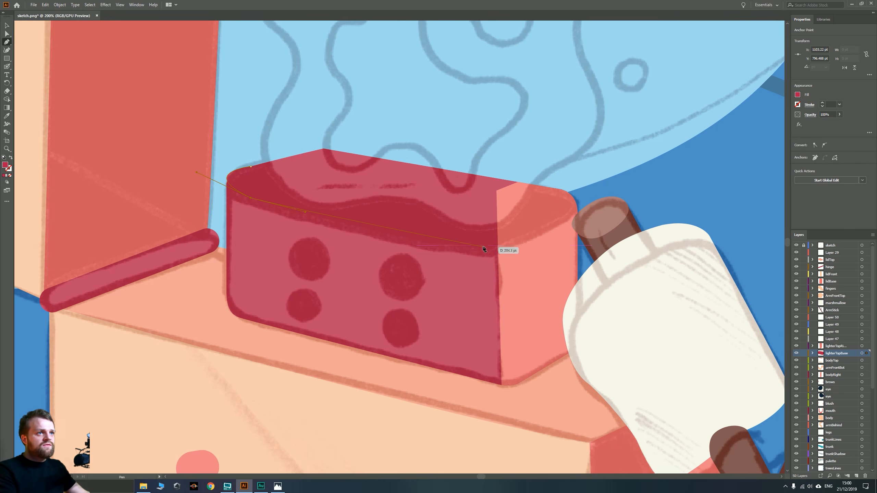
pyautogui.moveTo(480, 247); pyautogui.dragTo(515, 240)
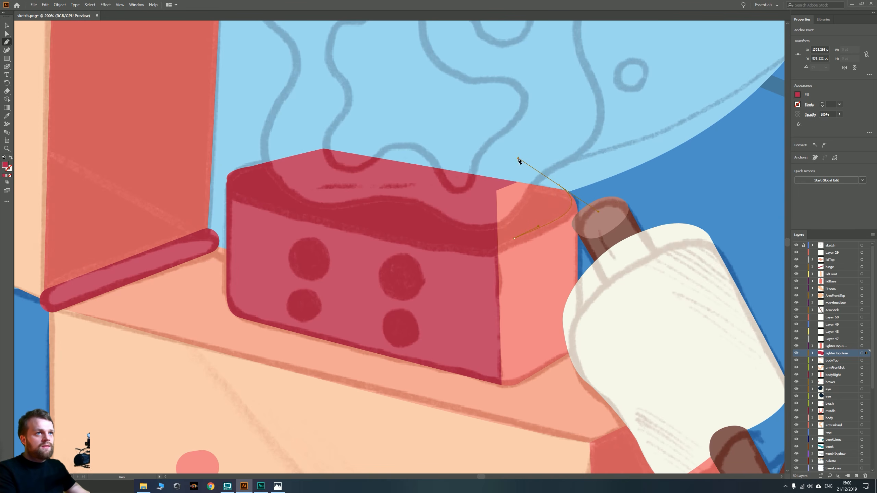
# Continue the rim outline loosely around the outside of the block's right, lower and left sides and close it at the starting point
pyautogui.click(674, 173)
pyautogui.click(609, 391)
pyautogui.click(479, 415)
pyautogui.click(163, 331)
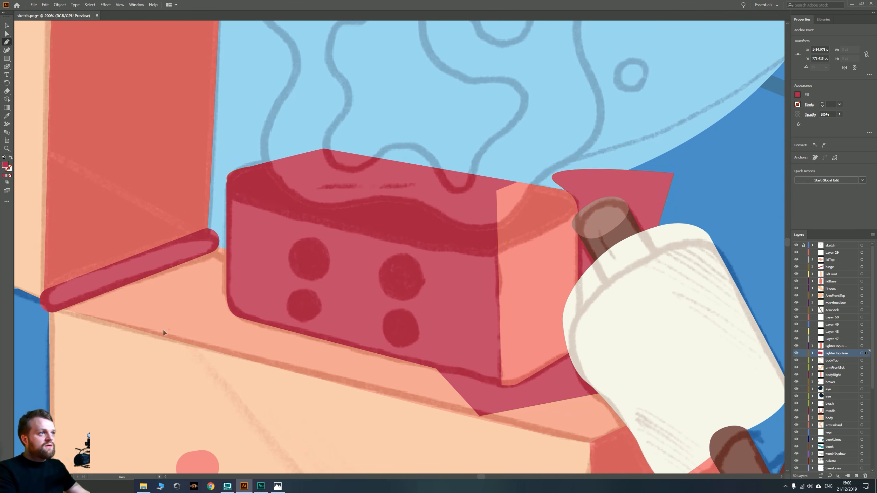
pyautogui.click(203, 158)
pyautogui.click(261, 144)
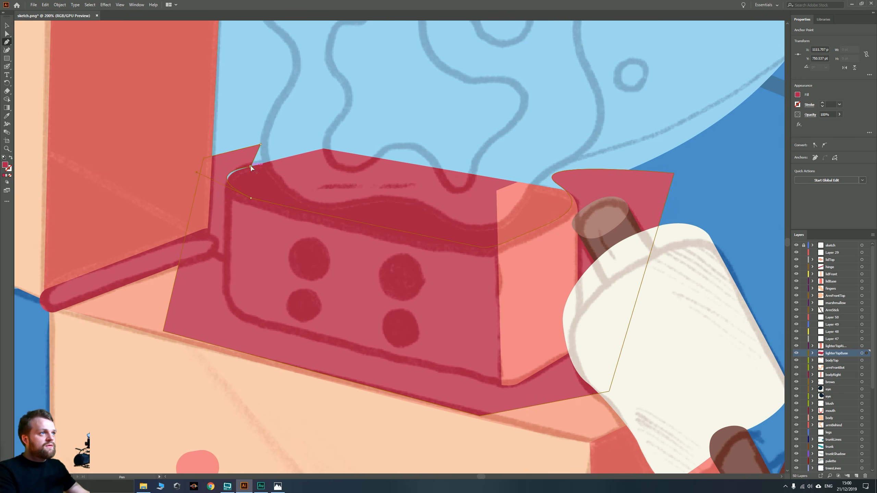
pyautogui.click(251, 167)
# Adjust the curve handle at the new shape's rounded left corner and select the shape
pyautogui.scroll(4, 210, 184)
pyautogui.moveTo(155, 139); pyautogui.dragTo(157, 140)
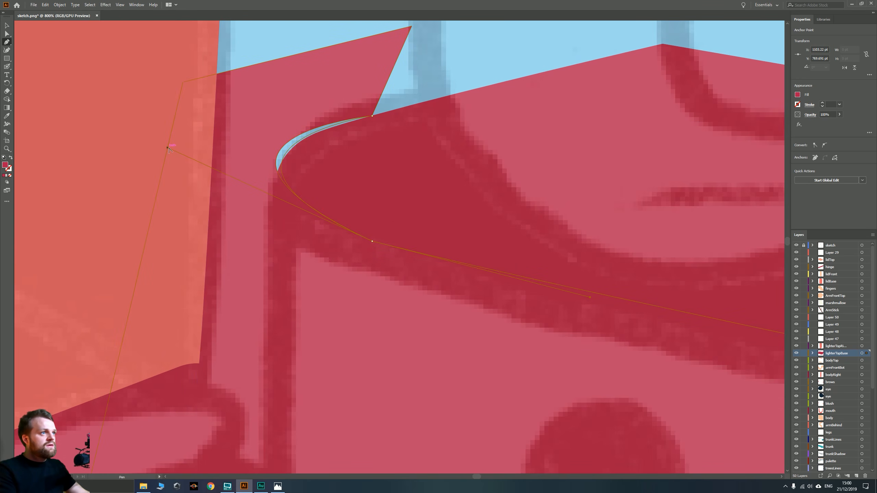
pyautogui.scroll(-4, 169, 148)
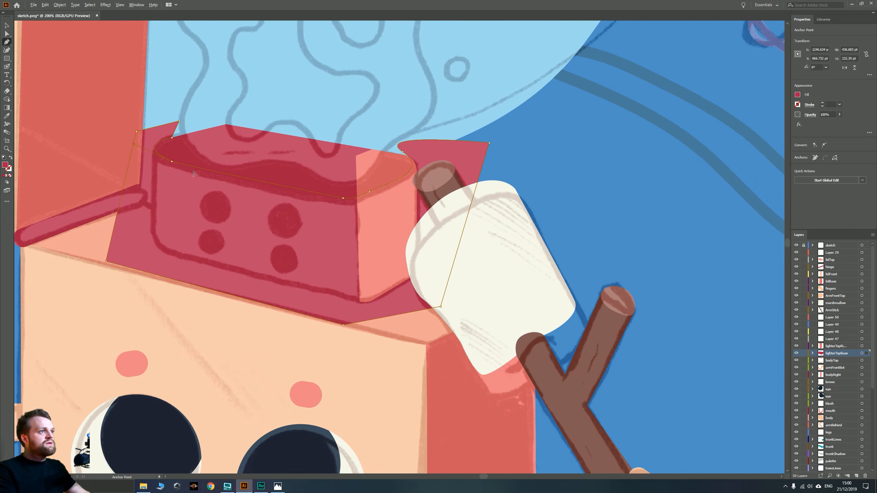
pyautogui.moveTo(193, 172); pyautogui.dragTo(248, 208)
pyautogui.scroll(-1, 15, 65)
pyautogui.click(7, 26)
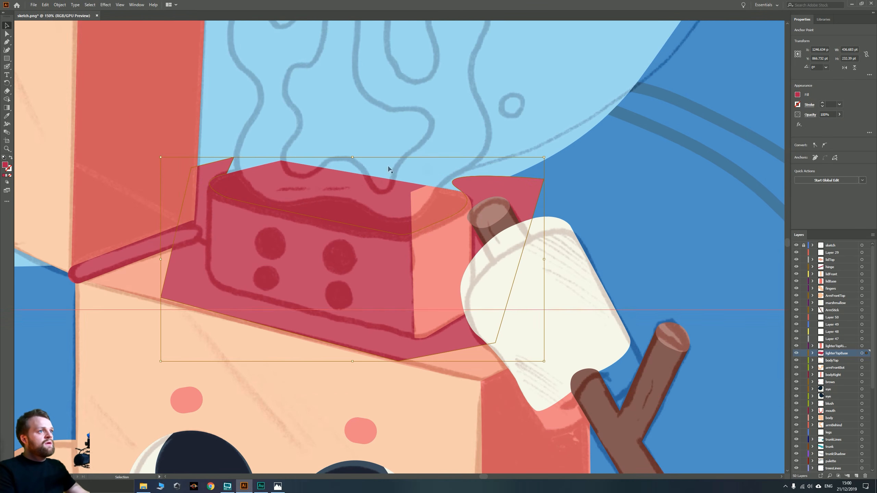
pyautogui.click(629, 153)
pyautogui.click(338, 300)
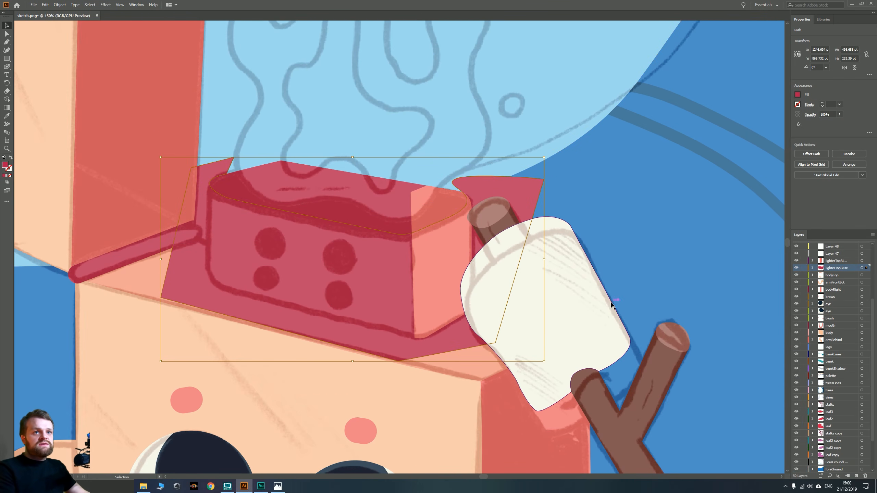
# Name Layer 47 for the lighter block's front face and move the loose crimson outline shape onto it
pyautogui.hotkey('ctrl', 'shift', 'a')
pyautogui.scroll(3, 849, 314)
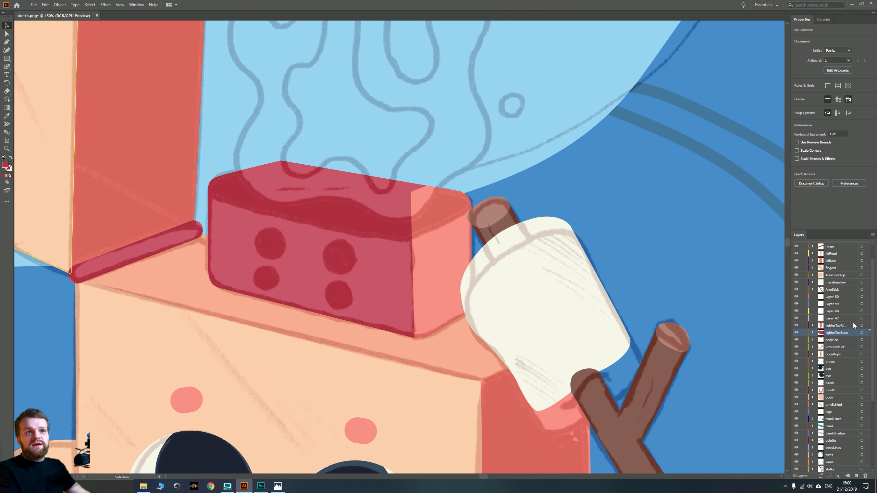
pyautogui.scroll(3, 853, 325)
pyautogui.doubleClick(835, 339)
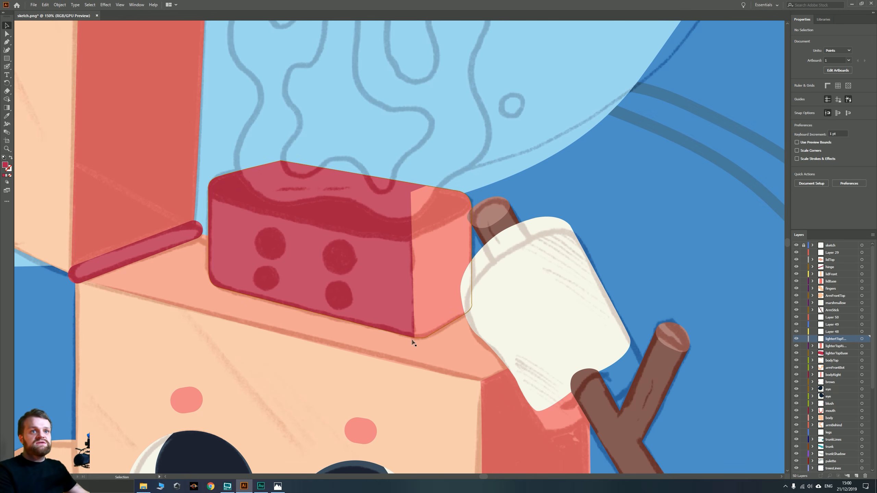
pyautogui.click(437, 339)
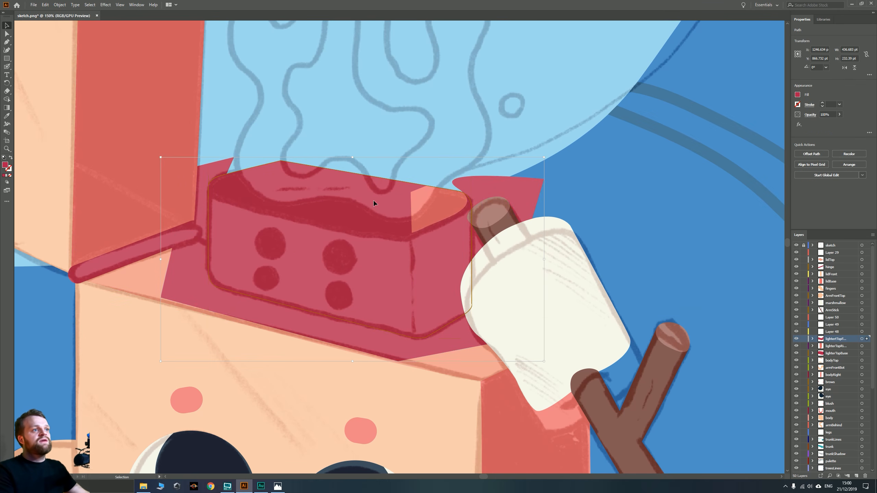
# Copy the block's base shape onto the front-face layer and intersect it with the loose outline shape
pyautogui.press('a')
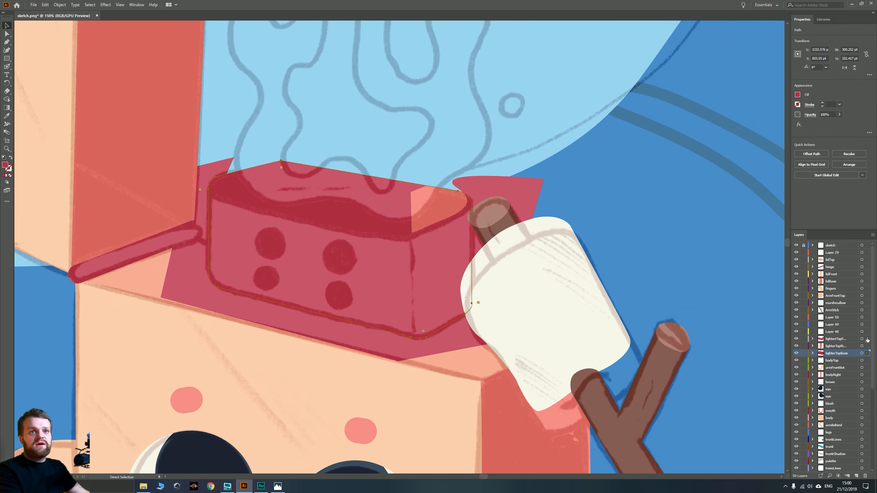
pyautogui.moveTo(867, 340); pyautogui.dragTo(866, 338)
pyautogui.press('v')
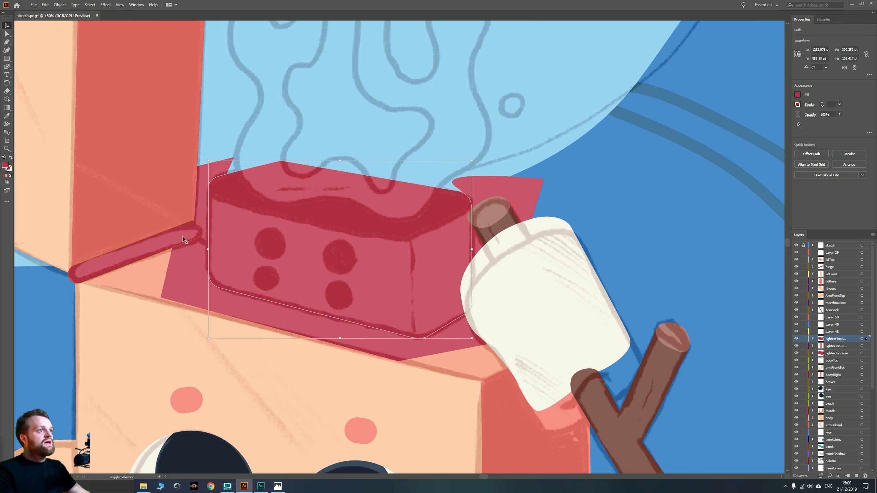
pyautogui.keyDown('shift'); pyautogui.click(189, 271); pyautogui.keyUp('shift')
pyautogui.click(819, 183)
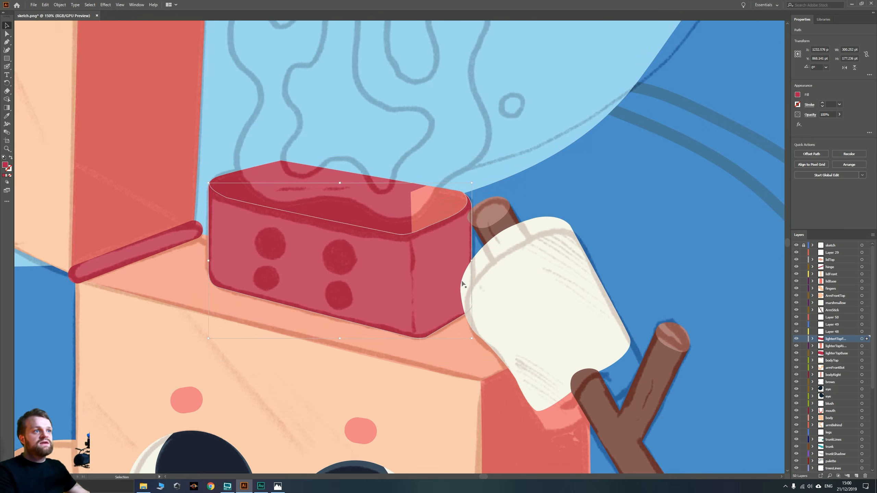
# Fill the front-face shape with the palette's light peach using the Eyedropper and deselect it
pyautogui.moveTo(556, 225); pyautogui.dragTo(434, 332)
pyautogui.scroll(-2, 444, 327)
pyautogui.moveTo(638, 238); pyautogui.dragTo(280, 419)
pyautogui.press('i')
pyautogui.click(587, 179)
pyautogui.moveTo(152, 450); pyautogui.dragTo(487, 218)
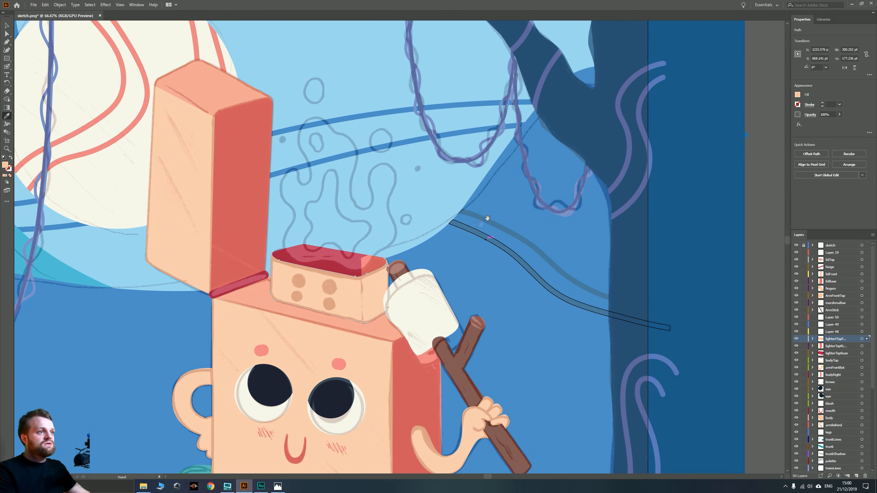
pyautogui.press('v')
pyautogui.click(769, 296)
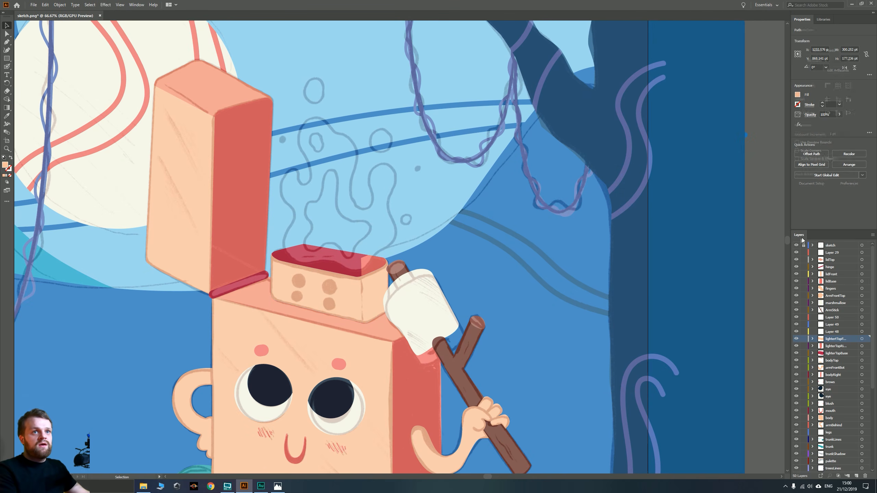
# Hide the sketch layer and move the block's side-face layer above the front-face layer
pyautogui.click(796, 246)
pyautogui.scroll(1, 335, 320)
pyautogui.moveTo(301, 336)
pyautogui.mouseDown()
pyautogui.moveTo(355, 239)
pyautogui.moveTo(338, 383)
pyautogui.mouseUp()
pyautogui.click(427, 295)
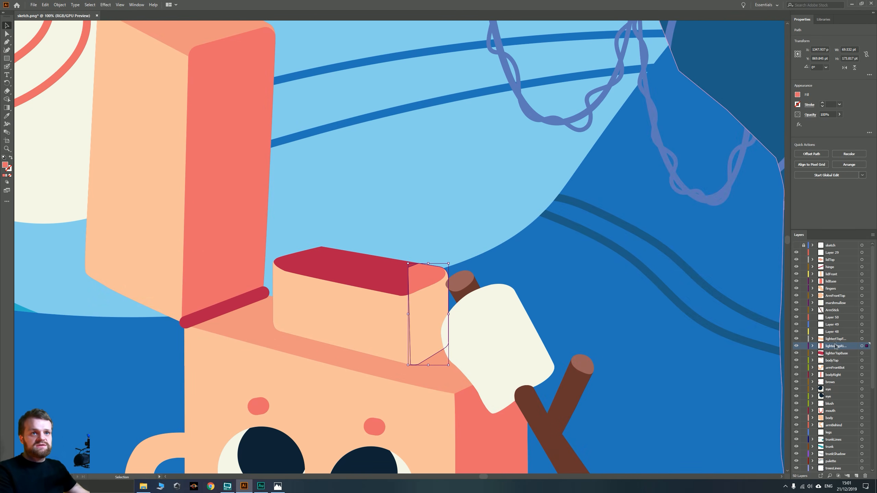
pyautogui.moveTo(835, 346); pyautogui.dragTo(835, 340)
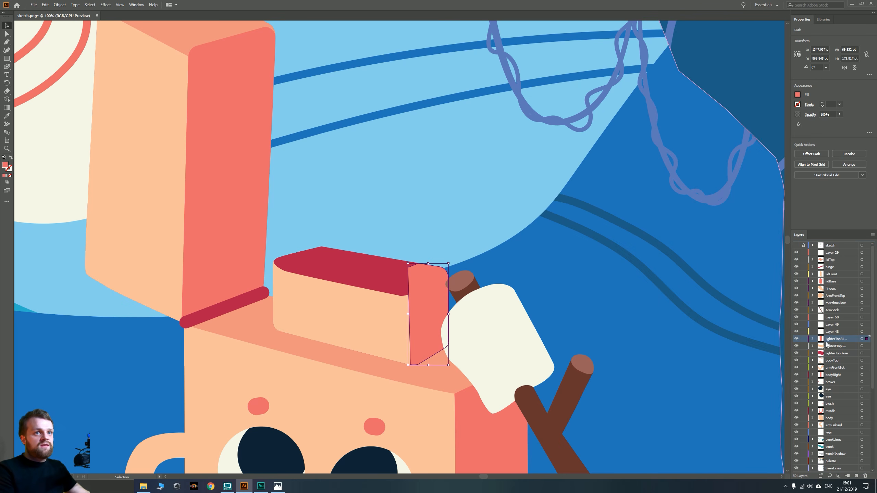
# Rename Layer 48 as lighterTopHole and copy the block's base, front and side shapes onto it
pyautogui.scroll(3, 327, 287)
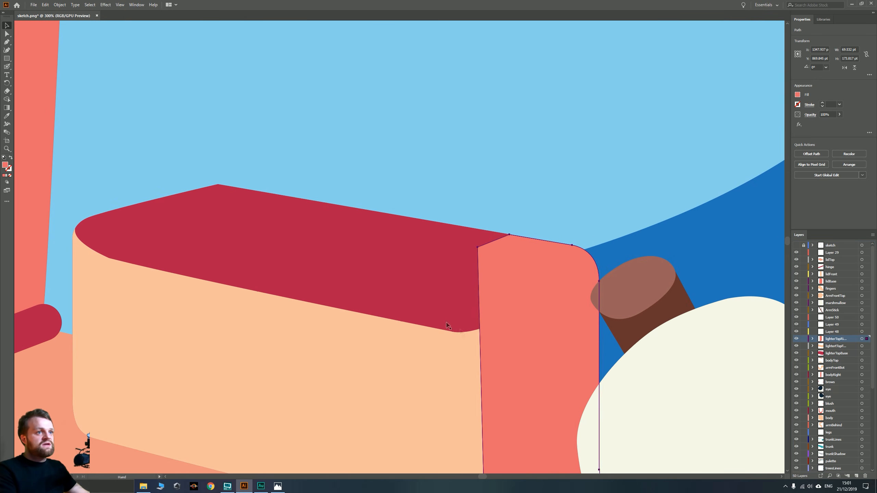
pyautogui.scroll(-3, 462, 323)
pyautogui.moveTo(454, 315); pyautogui.dragTo(353, 293)
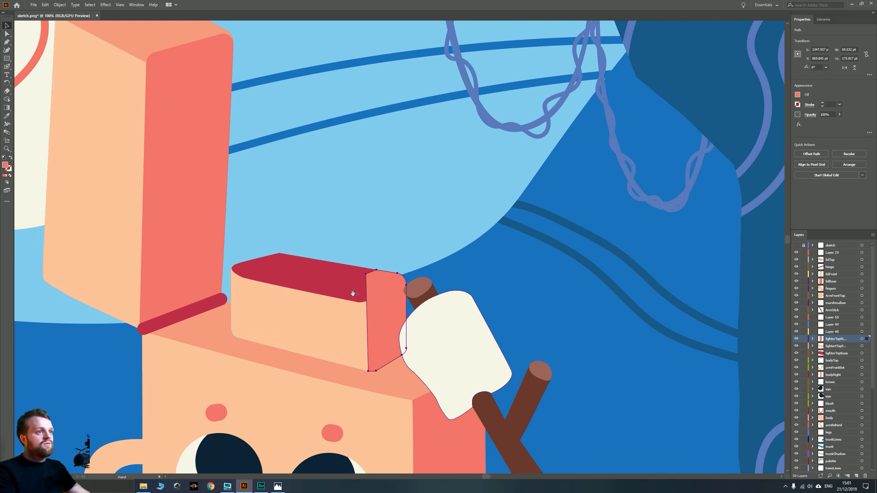
pyautogui.click(351, 293)
pyautogui.keyDown('shift'); pyautogui.click(343, 317); pyautogui.keyUp('shift')
pyautogui.keyDown('shift'); pyautogui.click(389, 314); pyautogui.keyUp('shift')
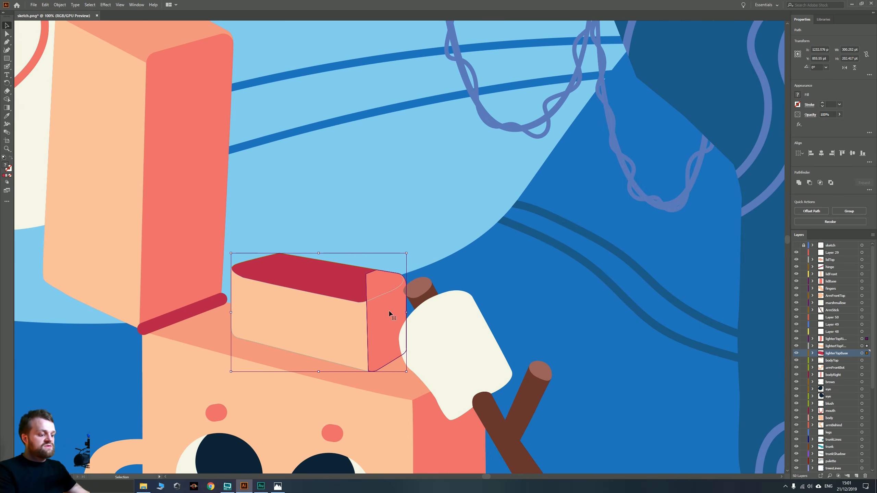
pyautogui.press('a')
pyautogui.click(831, 332)
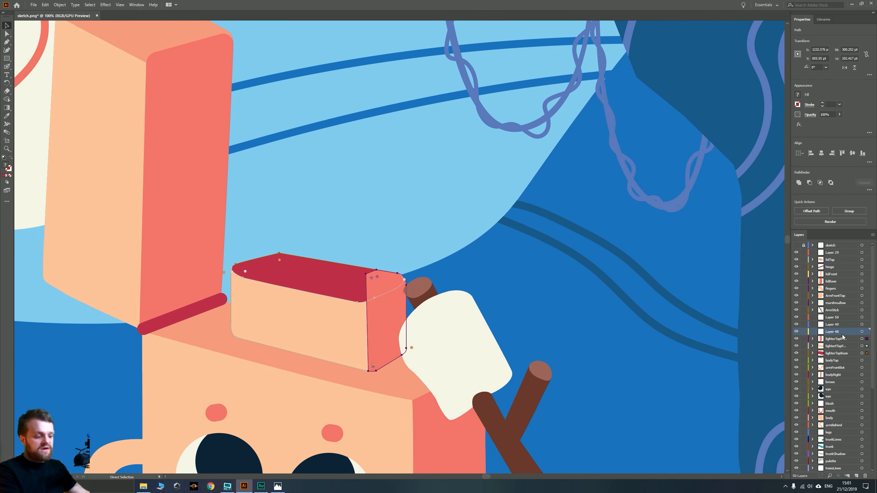
pyautogui.click(828, 340)
pyautogui.hotkey('ctrl', 'z')
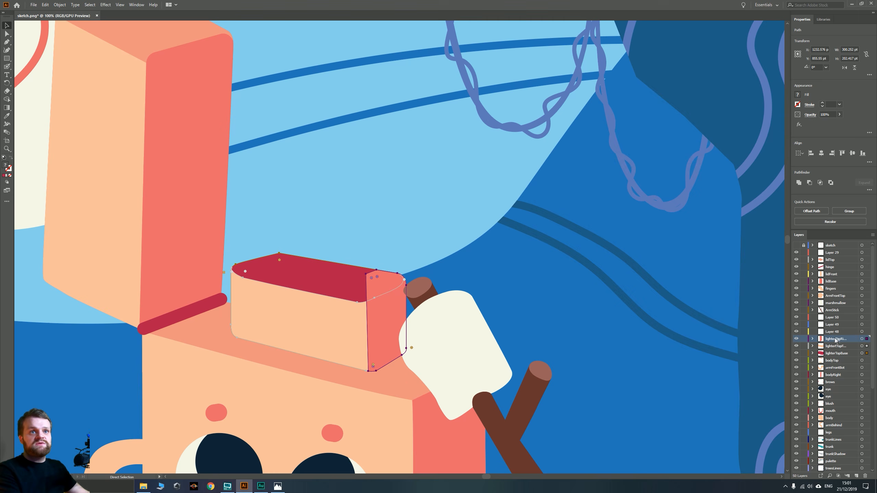
pyautogui.click(862, 333)
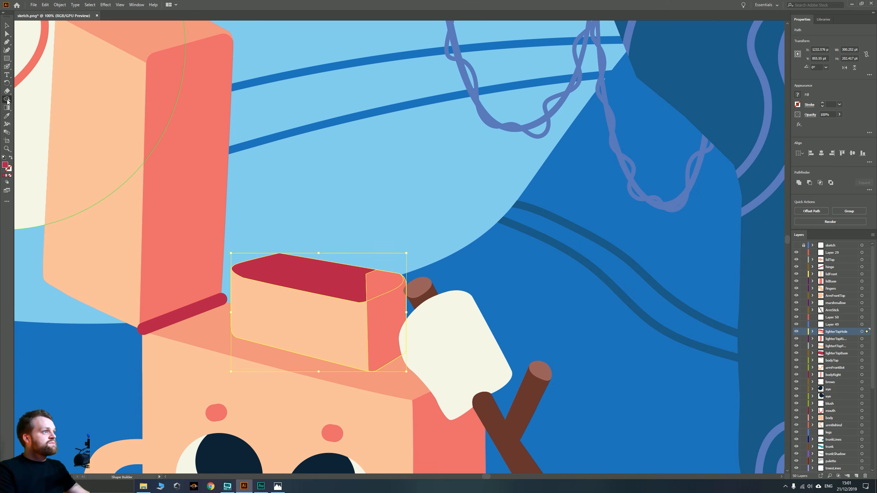
# Use the Shape Builder on the copies to merge the top-face regions and remove the front and side regions
pyautogui.click(7, 100)
pyautogui.moveTo(375, 289); pyautogui.dragTo(359, 287)
pyautogui.keyDown('alt'); pyautogui.click(331, 325); pyautogui.keyUp('alt')
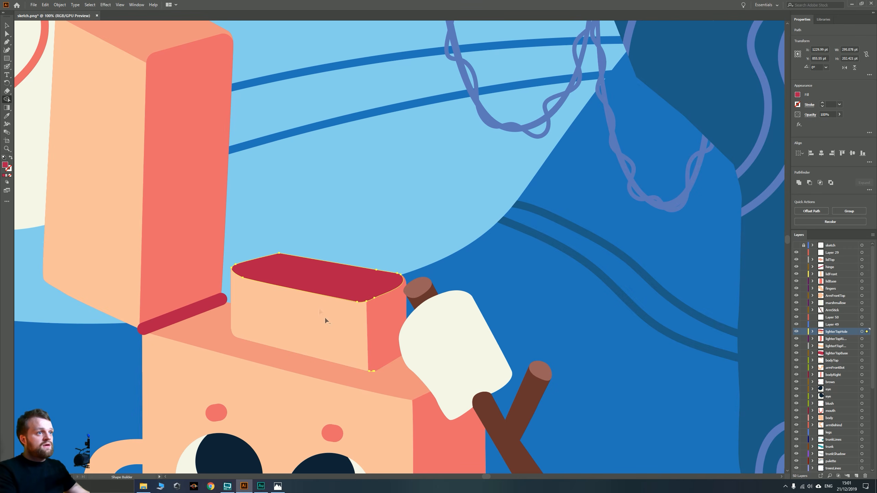
pyautogui.click(7, 26)
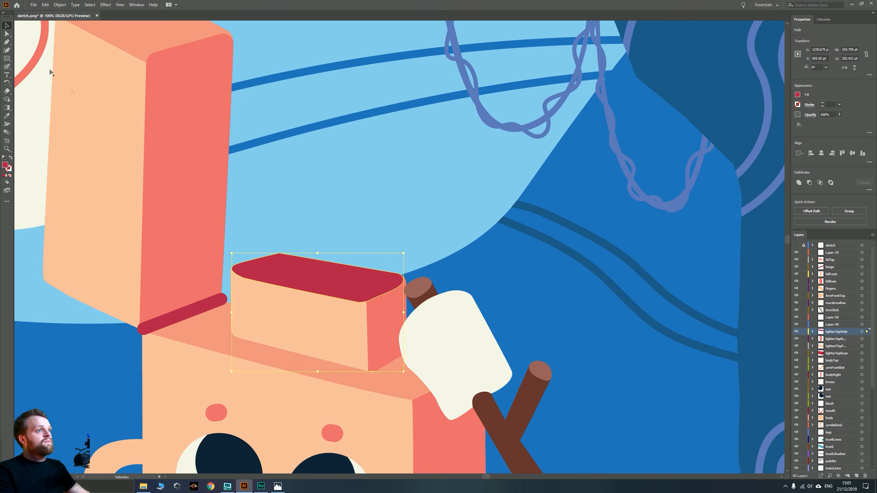
pyautogui.click(165, 293)
# Pull the crimson top-face shape away from the block to check it, undo the move and deselect
pyautogui.moveTo(309, 272); pyautogui.dragTo(422, 158)
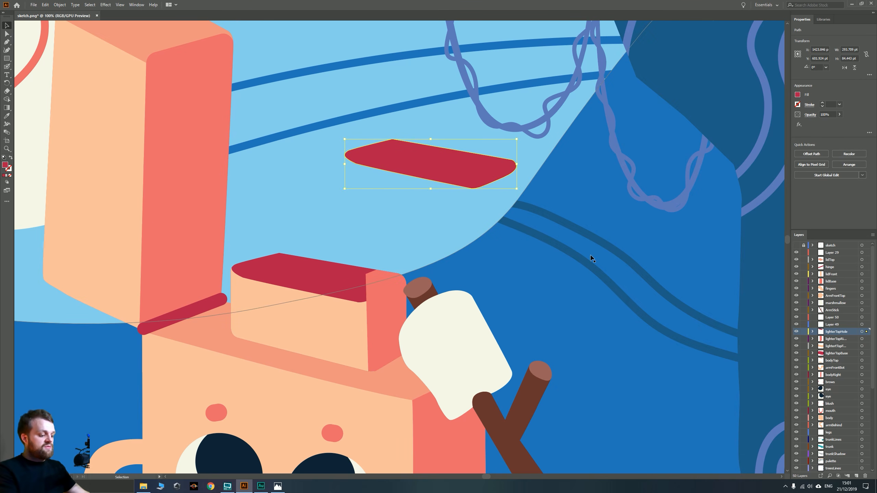
pyautogui.hotkey('ctrl', 'z')
pyautogui.scroll(-3, 387, 330)
pyautogui.click(618, 357)
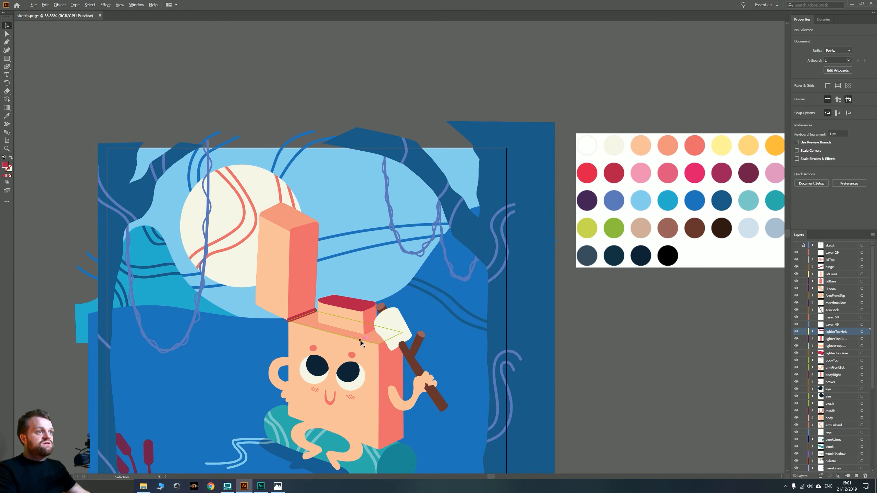
# Delete the surplus anchor points on the top face's right front edge and shift its front corner anchor onto the side face
pyautogui.scroll(5, 347, 302)
pyautogui.click(364, 236)
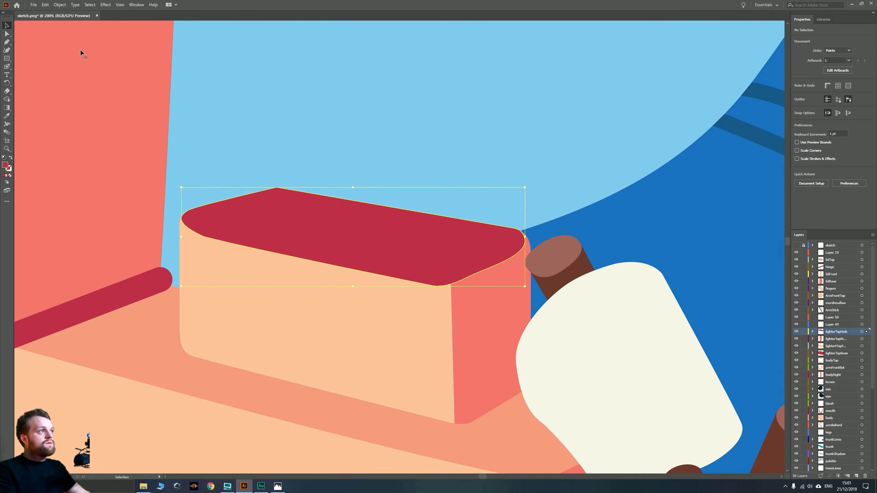
pyautogui.click(7, 34)
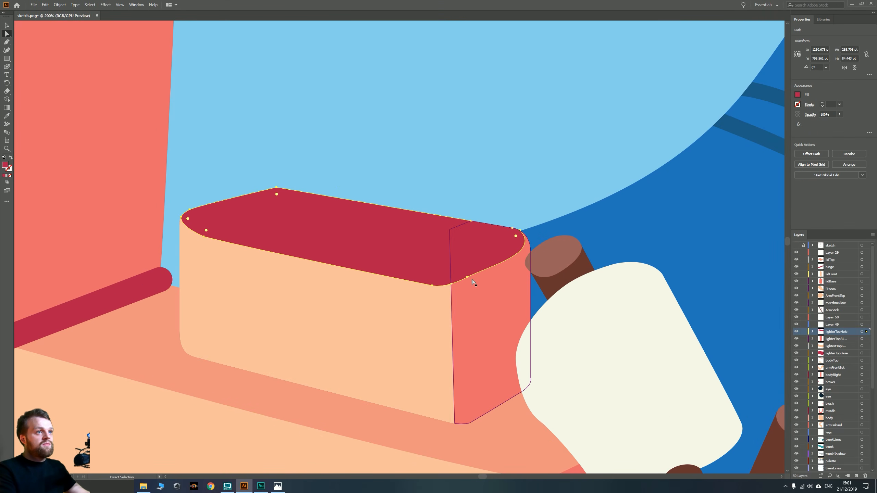
pyautogui.click(448, 287)
pyautogui.press('Delete')
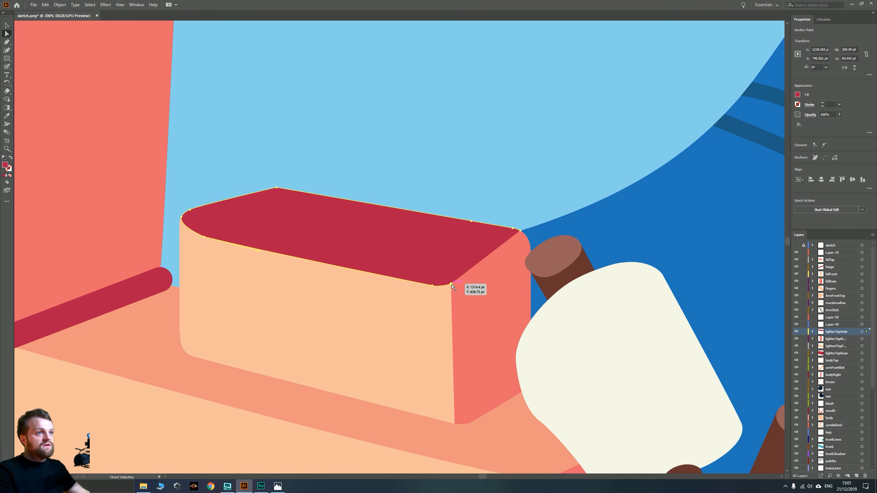
pyautogui.moveTo(456, 284); pyautogui.dragTo(460, 283)
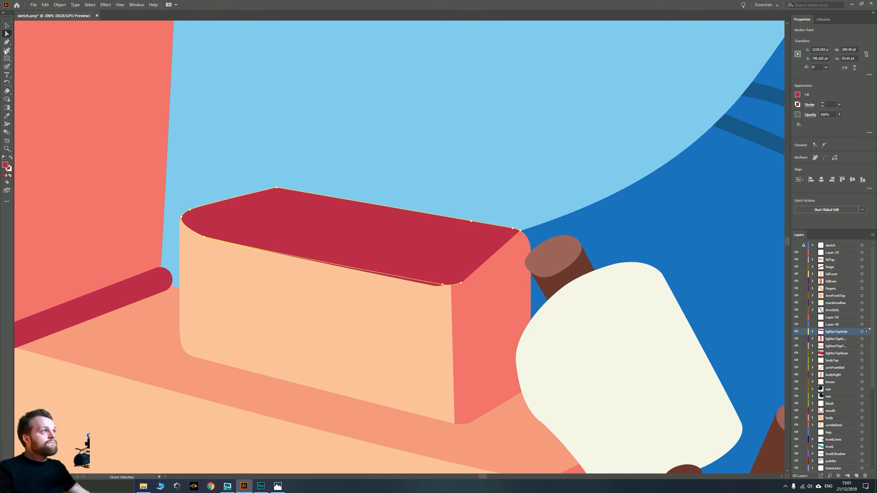
# Redraw the top face's right edge with the Pen tool out to the block's outer corner, closing it with a rounded curve
pyautogui.click(6, 42)
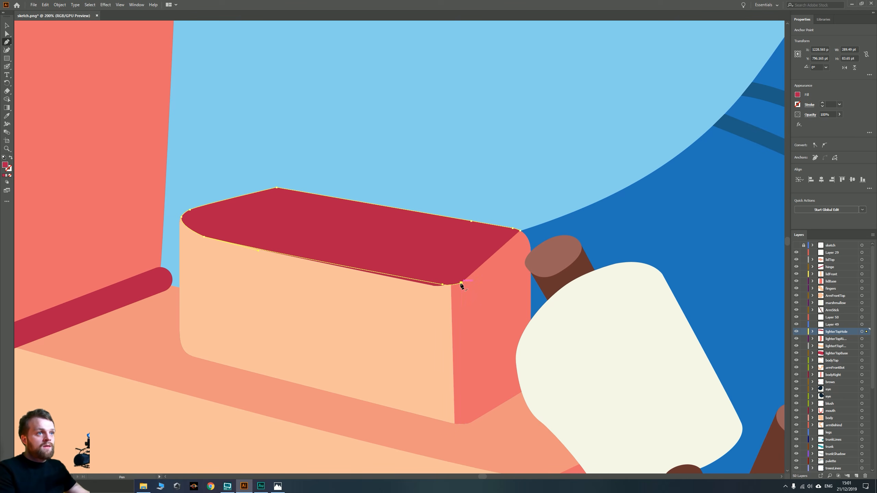
pyautogui.click(461, 283)
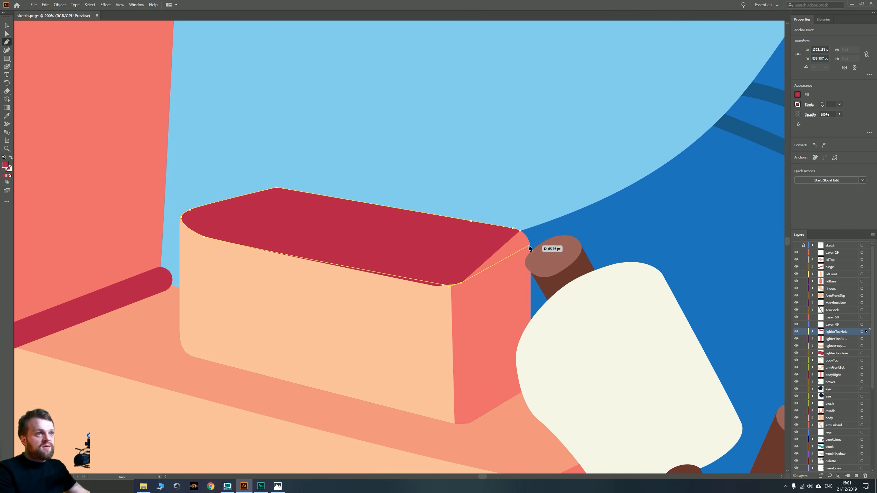
pyautogui.click(531, 246)
pyautogui.moveTo(520, 231); pyautogui.dragTo(508, 224)
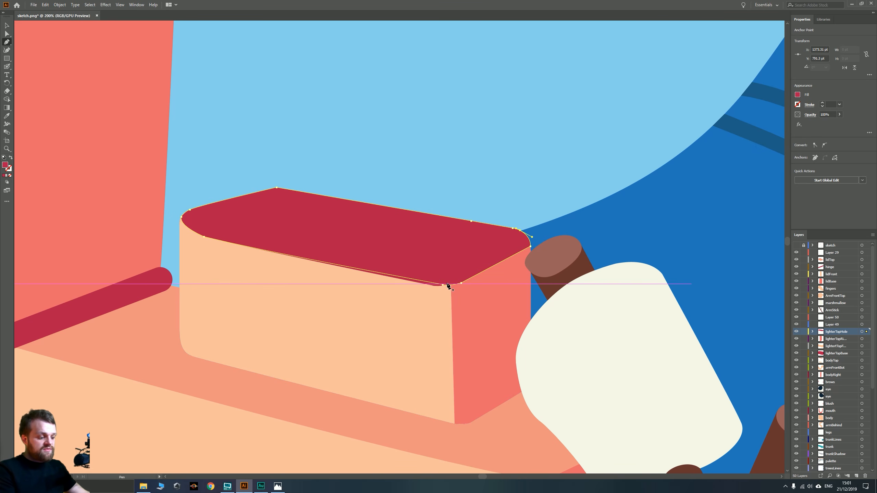
pyautogui.press('v')
# Try to delete an anchor point at the front face's upper corner and undo the deletion
pyautogui.click(432, 287)
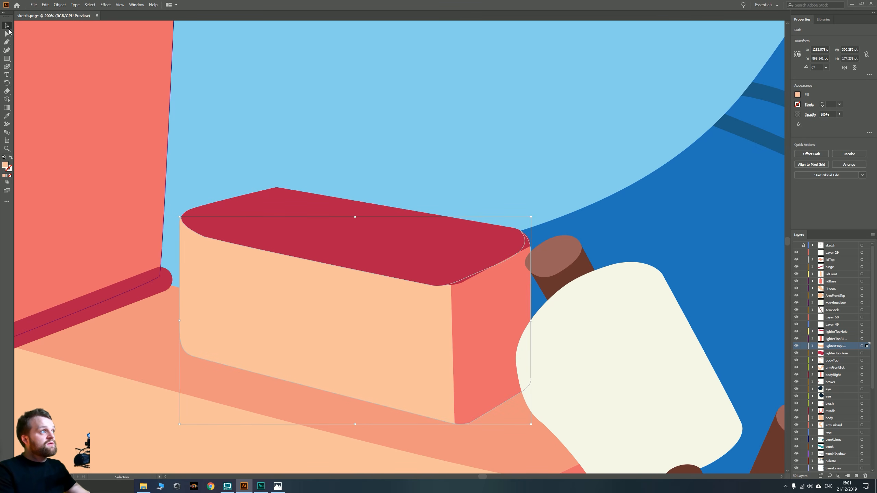
pyautogui.press('a')
pyautogui.moveTo(437, 286); pyautogui.dragTo(446, 281)
pyautogui.press('Delete')
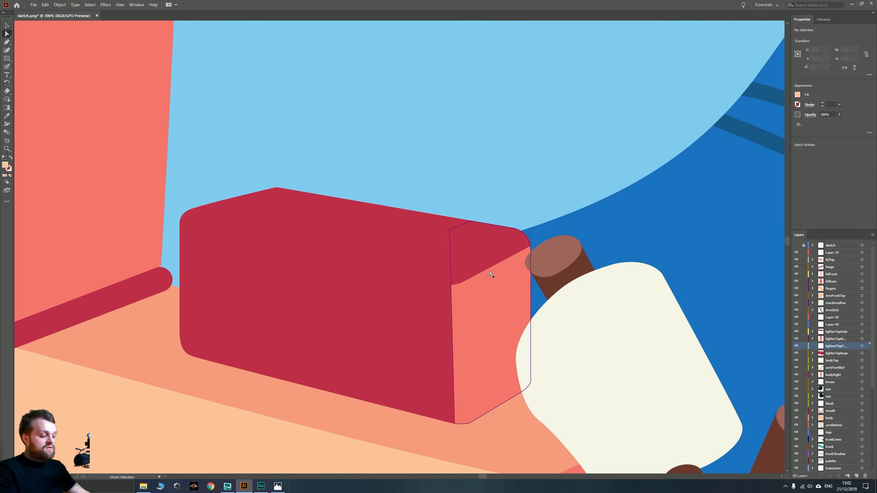
pyautogui.hotkey('ctrl', 'z')
pyautogui.scroll(3, 427, 305)
pyautogui.hotkey('ctrl', 'z')
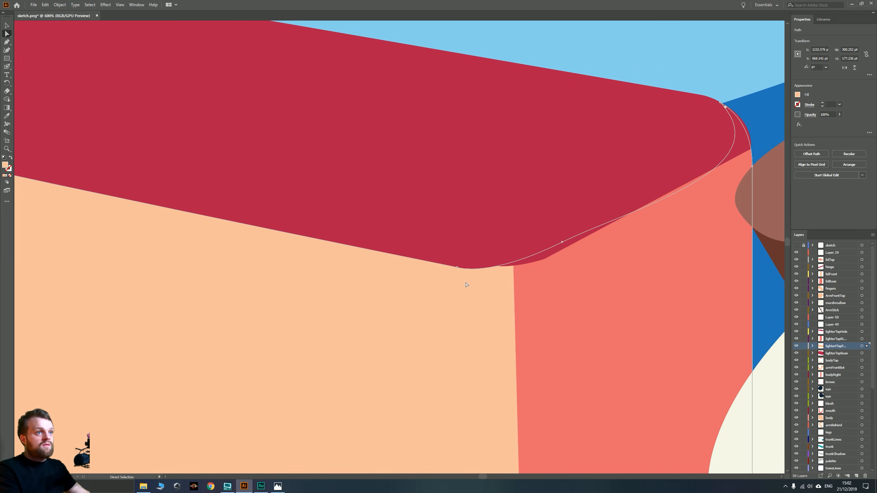
# Move the front face's upper corner anchor toward the side face's edge and deselect the shape
pyautogui.click(457, 268)
pyautogui.moveTo(461, 267); pyautogui.dragTo(527, 281)
pyautogui.scroll(-2, 533, 287)
pyautogui.scroll(-3, 533, 286)
pyautogui.press('v')
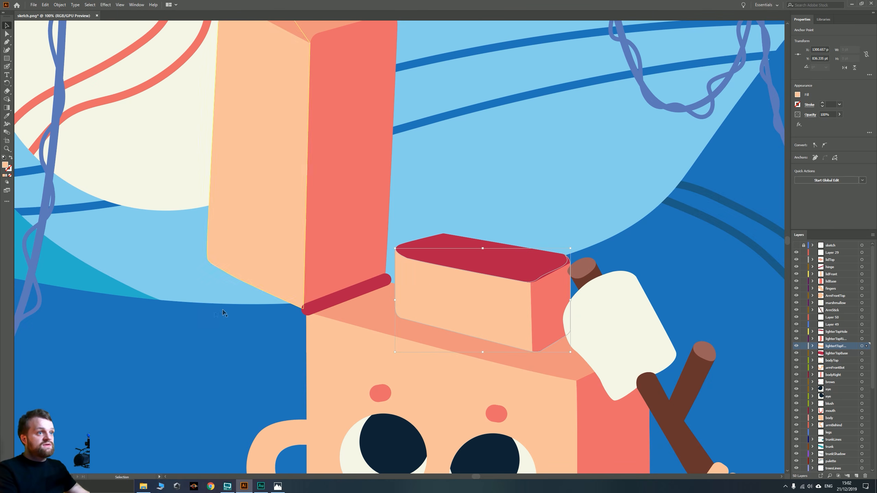
pyautogui.click(289, 340)
# Deselect the artwork and add a new layer named holes directly above the lighter top's front face layer
pyautogui.scroll(-3, 360, 323)
pyautogui.click(387, 284)
pyautogui.scroll(3, 393, 299)
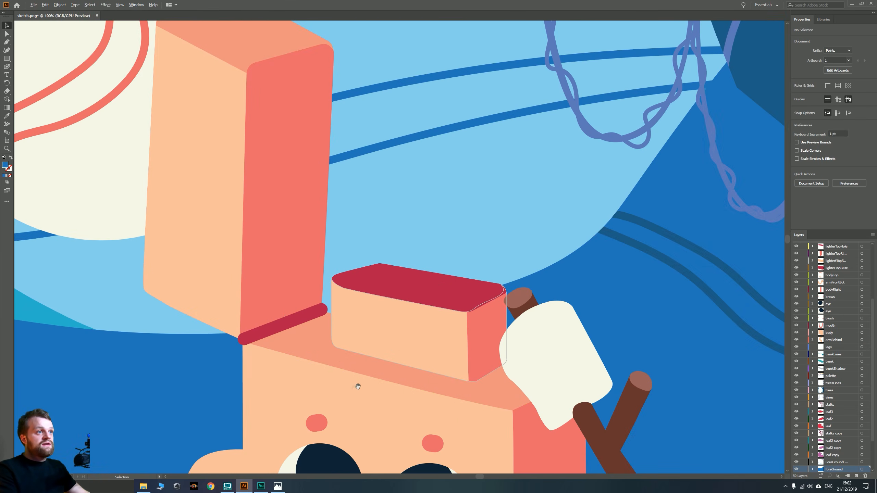
pyautogui.moveTo(436, 348); pyautogui.dragTo(407, 260)
pyautogui.scroll(4, 854, 401)
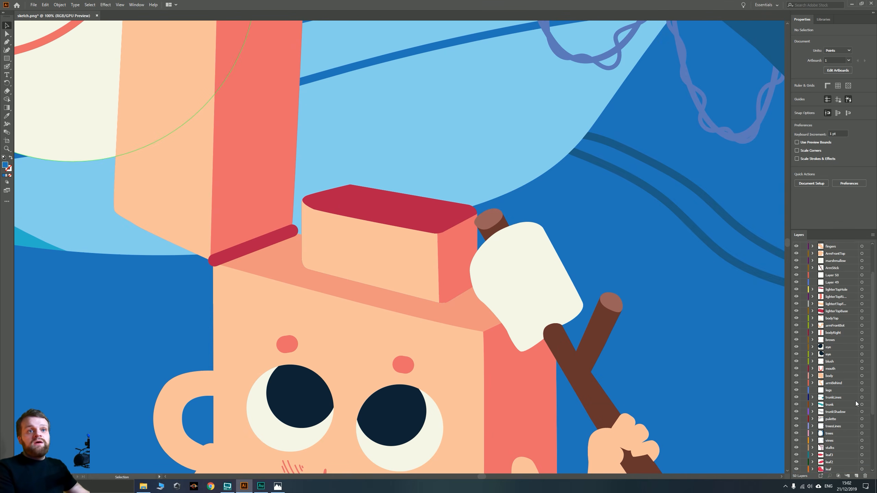
pyautogui.click(834, 296)
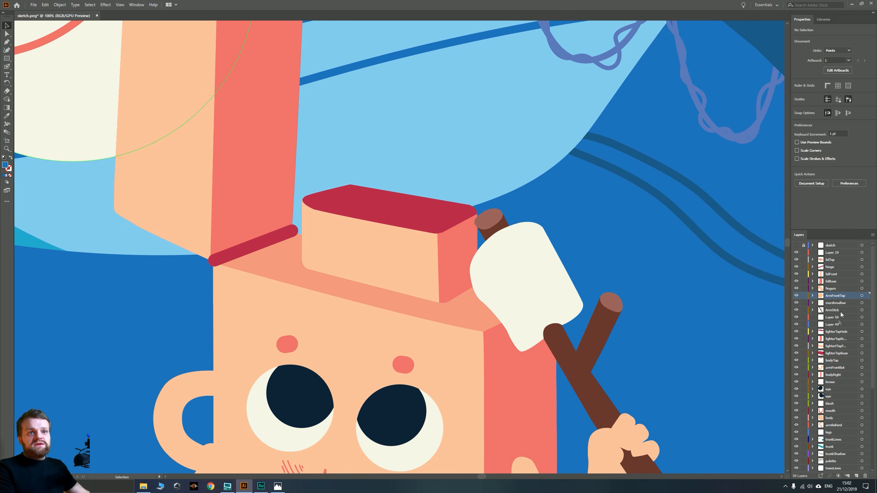
pyautogui.click(834, 346)
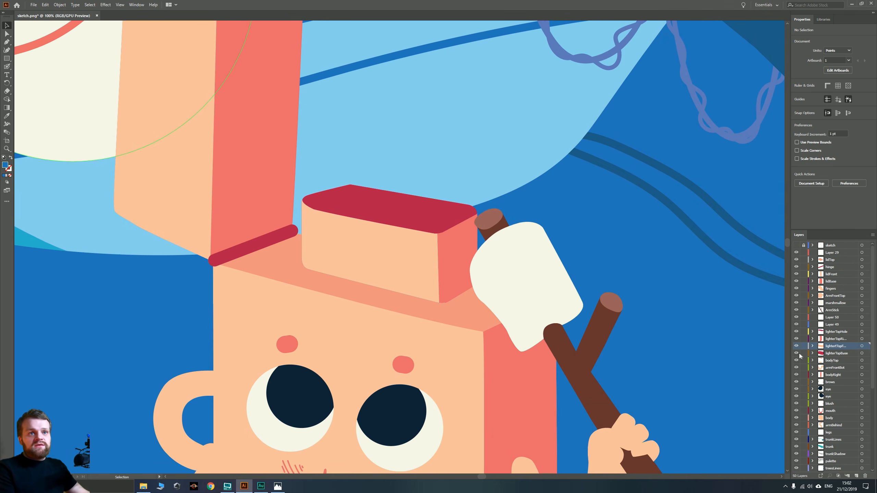
pyautogui.click(796, 346)
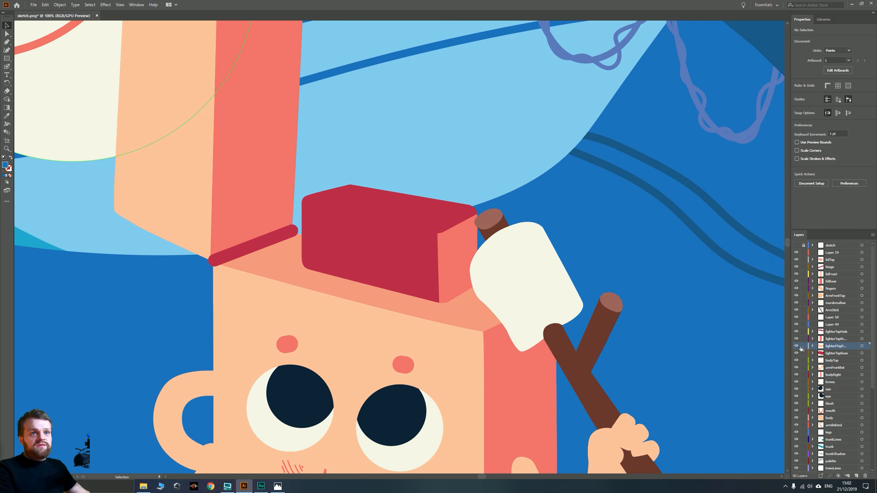
pyautogui.click(796, 346)
pyautogui.click(857, 476)
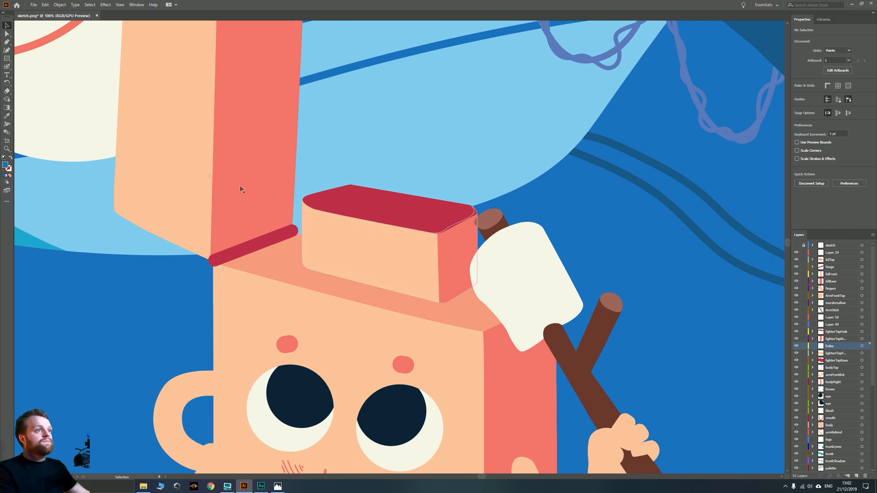
# Show the sketch layer and draw ellipses with the Ellipse tool over the four sketched holes on the lighter block's front face
pyautogui.scroll(1, 167, 166)
pyautogui.click(796, 245)
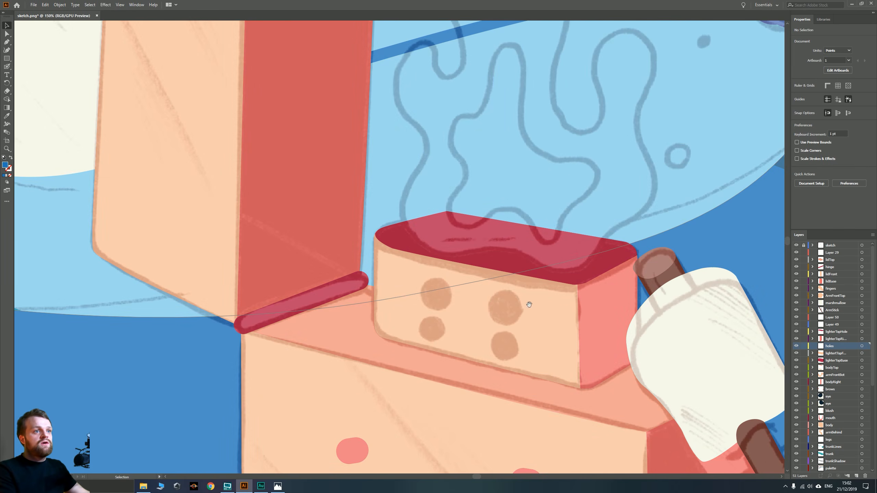
pyautogui.scroll(1, 752, 333)
pyautogui.moveTo(13, 61); pyautogui.dragTo(32, 66)
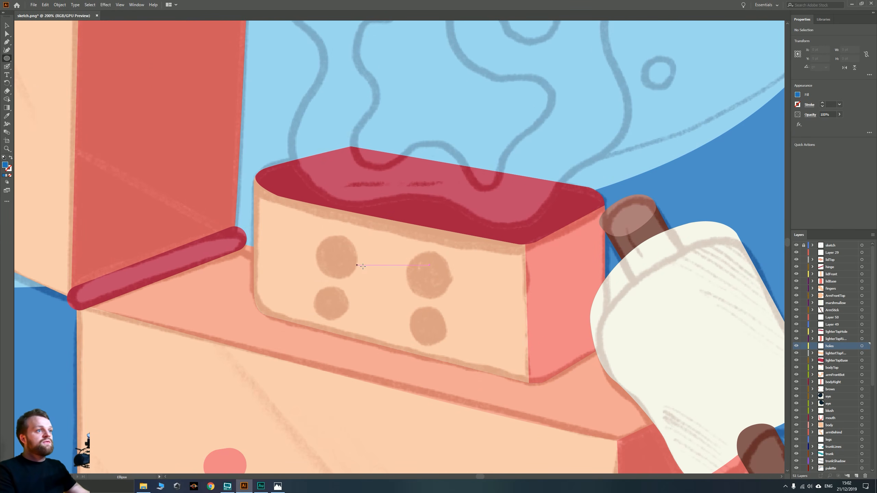
pyautogui.moveTo(305, 224)
pyautogui.mouseDown()
pyautogui.moveTo(346, 266)
pyautogui.moveTo(340, 246)
pyautogui.moveTo(348, 254)
pyautogui.moveTo(346, 303)
pyautogui.moveTo(323, 301)
pyautogui.moveTo(418, 325)
pyautogui.moveTo(422, 319)
pyautogui.mouseUp()
# Select the hole ellipses in pairs and nudge the left and right columns to follow the front face's slope
pyautogui.press('v')
pyautogui.keyDown('shift'); pyautogui.click(338, 261); pyautogui.keyUp('shift')
pyautogui.click(295, 304)
pyautogui.keyDown('shift'); pyautogui.click(336, 256); pyautogui.keyUp('shift')
pyautogui.press('Left')
pyautogui.hotkey('shift', 'Down')
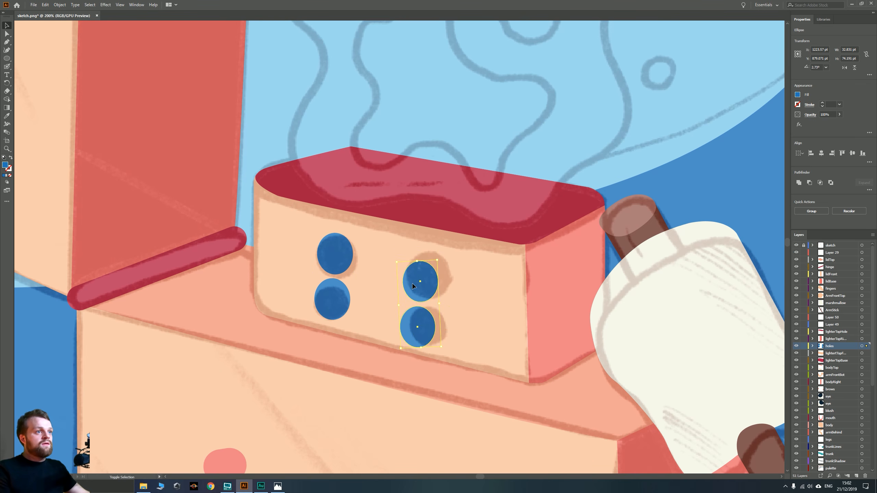
pyautogui.hotkey('shift', 'Up')
pyautogui.press('Up')
pyautogui.hotkey('shift', 'Left')
pyautogui.press('Right')
pyautogui.press('Right')
pyautogui.press('Right')
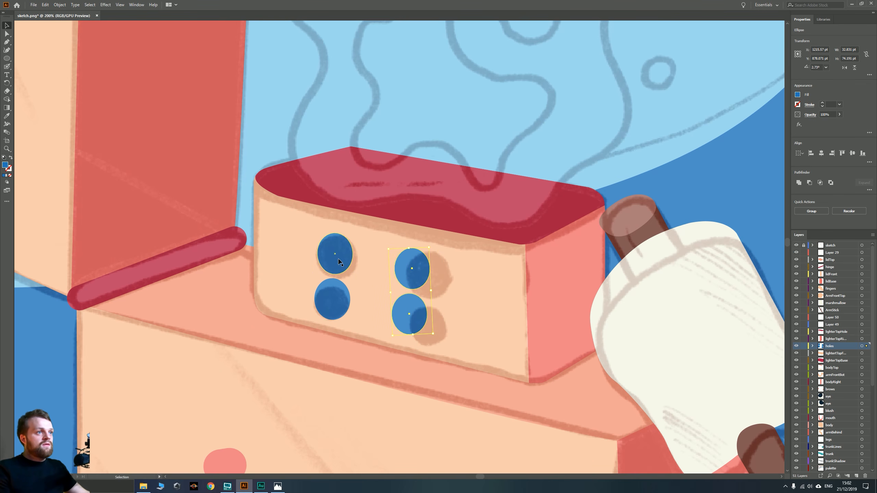
# Select the upper two holes and shift them slightly up, away from the lower two
pyautogui.click(340, 262)
pyautogui.keyDown('shift'); pyautogui.click(405, 283); pyautogui.keyUp('shift')
pyautogui.hotkey('shift', 'Up')
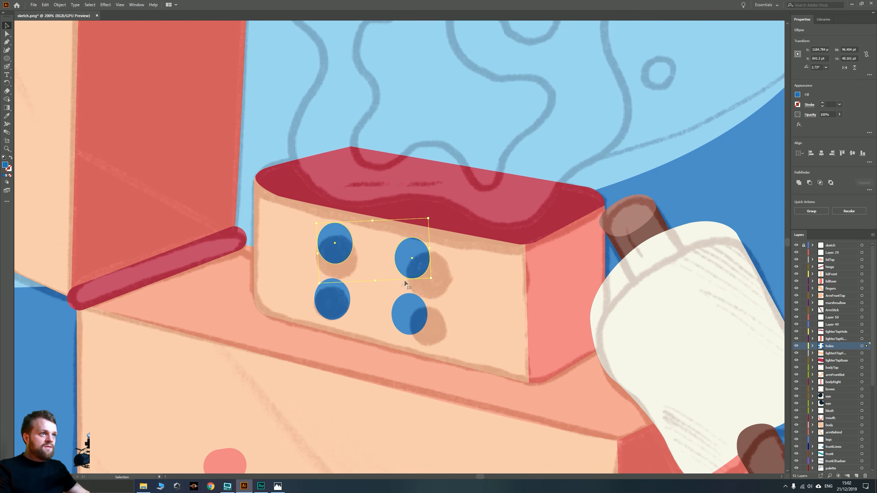
pyautogui.press('Down')
pyautogui.press('Down')
pyautogui.press('Down')
pyautogui.press('Down')
# Add the lower two holes to the selection and nudge all four right and down toward the front face's centre
pyautogui.keyDown('shift'); pyautogui.click(411, 309); pyautogui.keyUp('shift')
pyautogui.press('Down')
pyautogui.press('Right')
pyautogui.press('Down')
pyautogui.press('Right')
pyautogui.press('Right')
pyautogui.press('Down')
pyautogui.press('Down')
pyautogui.press('Right')
pyautogui.press('Right')
pyautogui.press('Down')
pyautogui.press('Right')
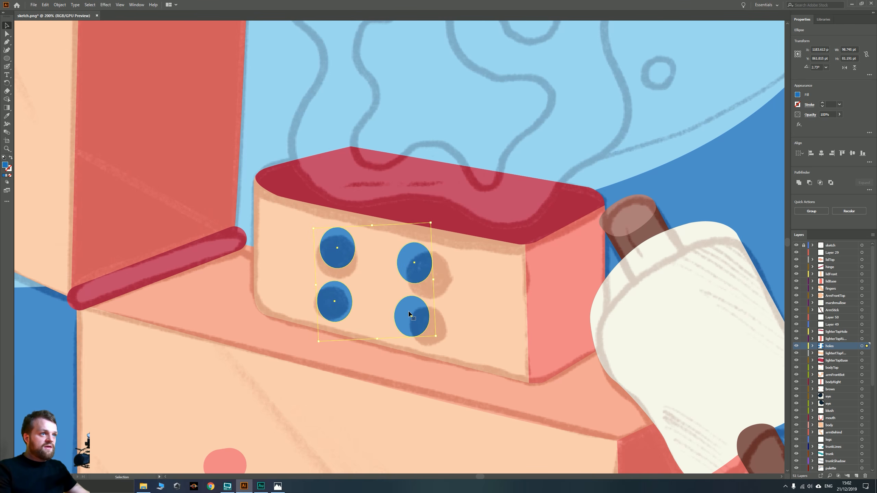
pyautogui.press('Right')
pyautogui.press('Up')
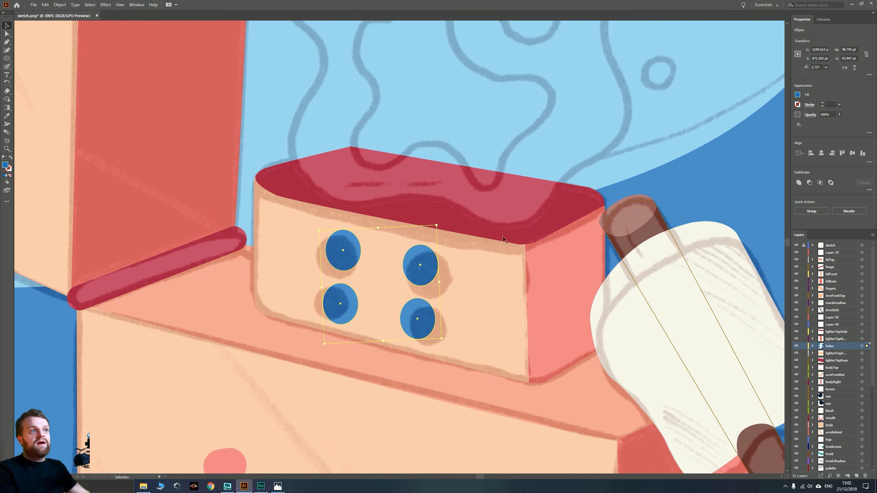
# Fill the four holes with the dark plum swatch sampled from the colour palette
pyautogui.scroll(-4, 318, 235)
pyautogui.moveTo(639, 165); pyautogui.dragTo(431, 283)
pyautogui.press('i')
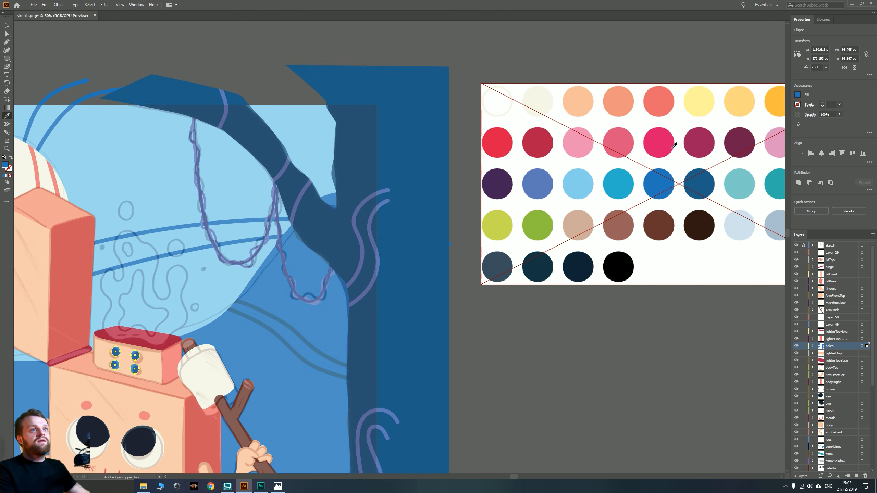
pyautogui.click(731, 142)
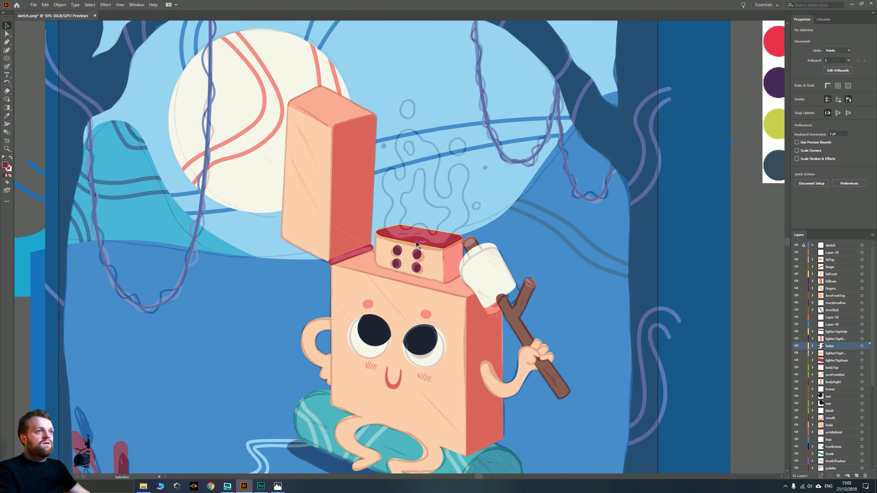
# Fill the lighter block's top opening with the same dark plum from the colour palette
pyautogui.click(417, 243)
pyautogui.press('i')
pyautogui.moveTo(651, 195); pyautogui.dragTo(313, 277)
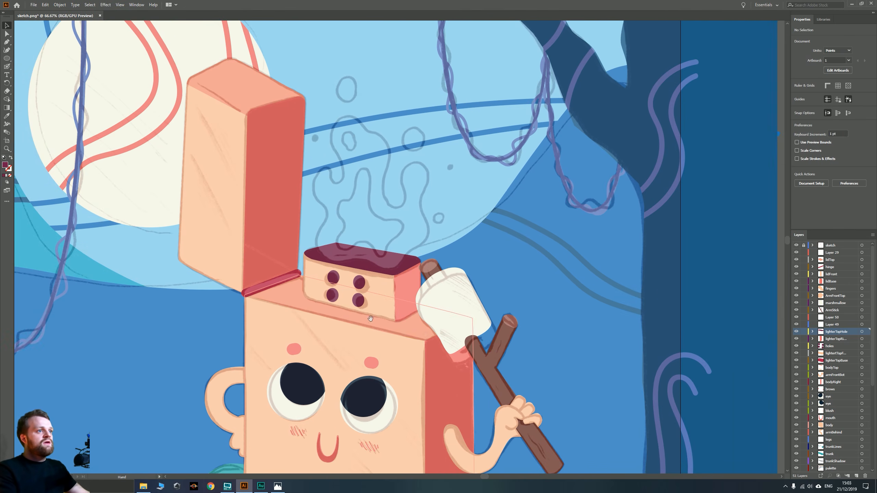
# Add a third empty layer above Layer 49 and rename the three stacked layers flameBot, FlameMid and FlameTop from bottom to top
pyautogui.moveTo(370, 318); pyautogui.dragTo(413, 365)
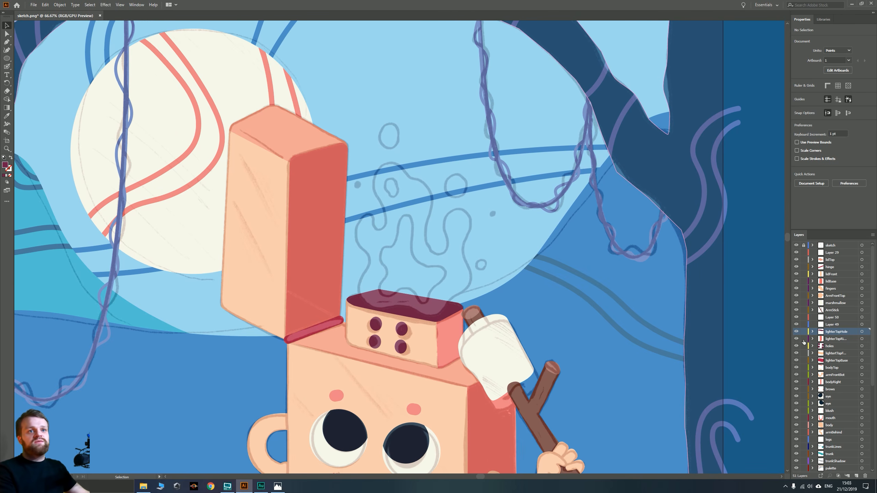
pyautogui.click(848, 327)
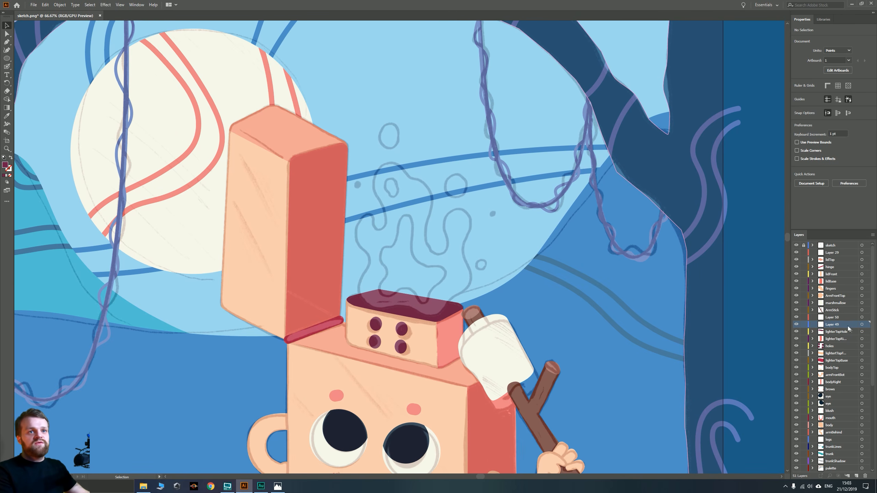
pyautogui.click(858, 476)
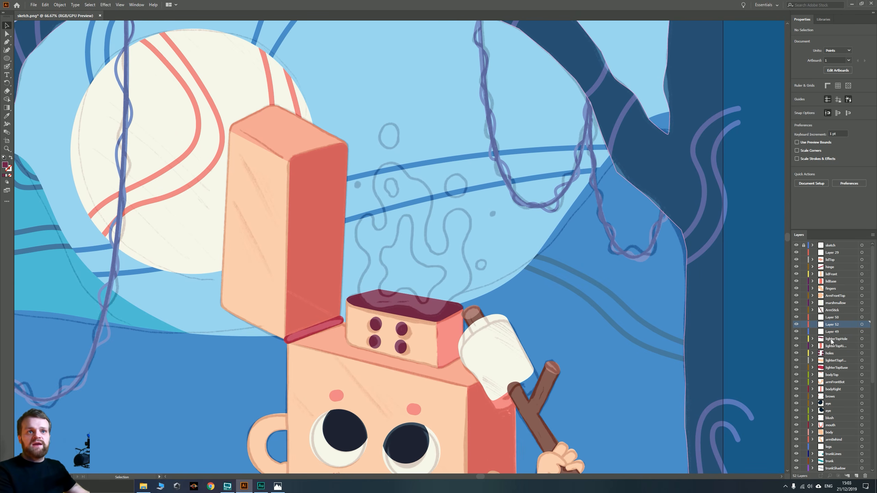
pyautogui.click(832, 332)
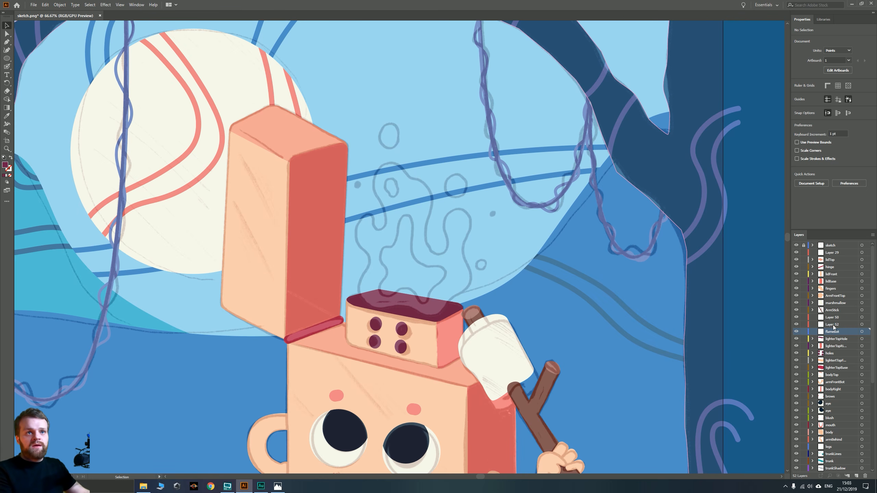
pyautogui.doubleClick(833, 325)
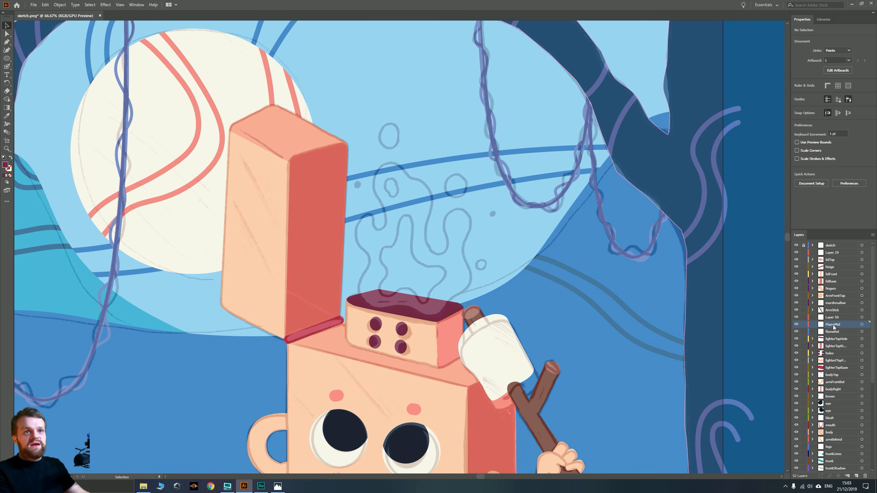
pyautogui.click(830, 318)
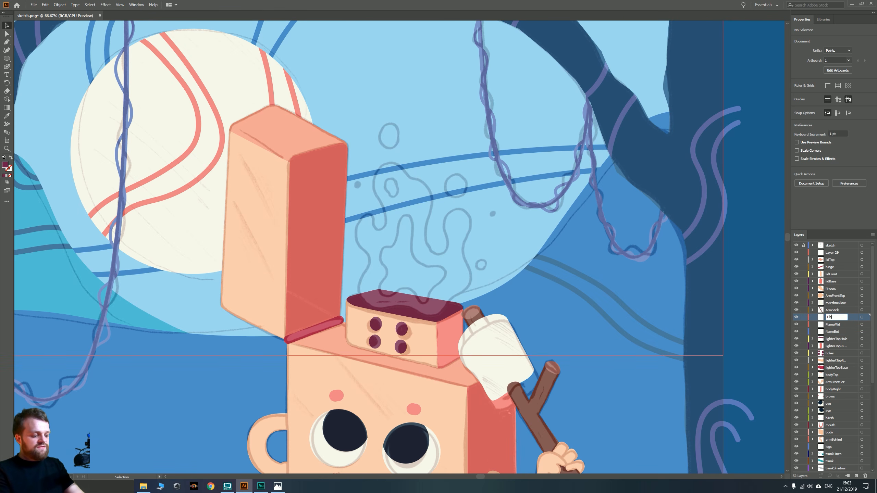
# Make flameBot the active layer and set the fill to the palette's bright red swatch
pyautogui.click(831, 333)
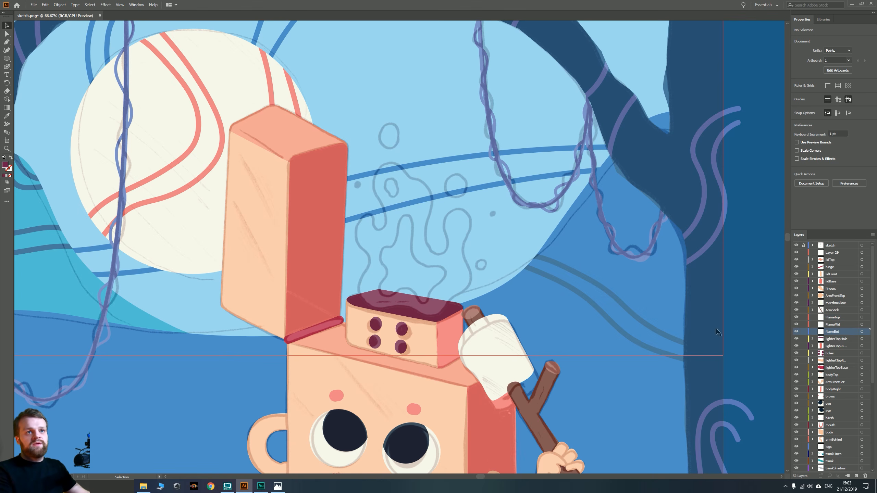
pyautogui.scroll(1, 392, 163)
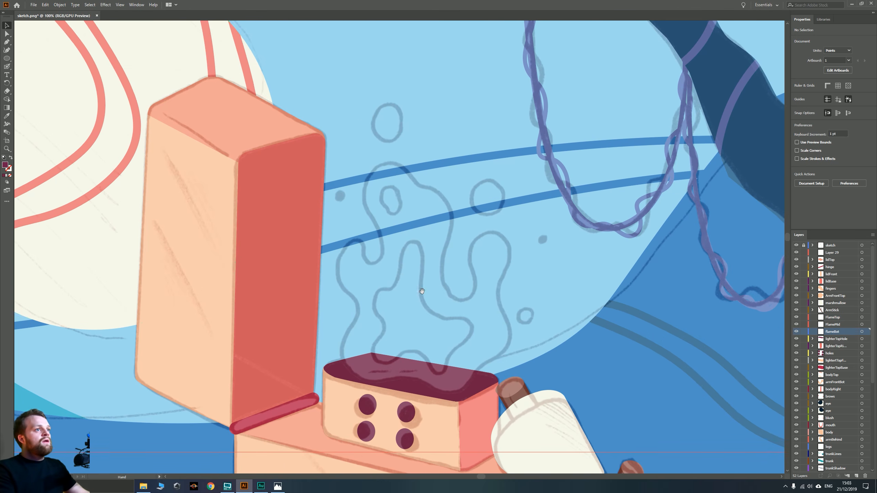
pyautogui.click(7, 50)
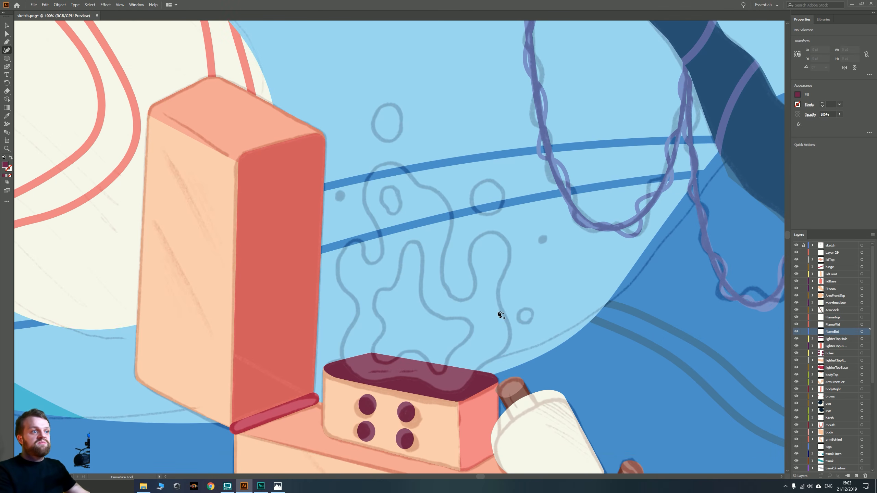
pyautogui.scroll(-4, 500, 315)
pyautogui.moveTo(756, 249); pyautogui.dragTo(509, 273)
pyautogui.press('i')
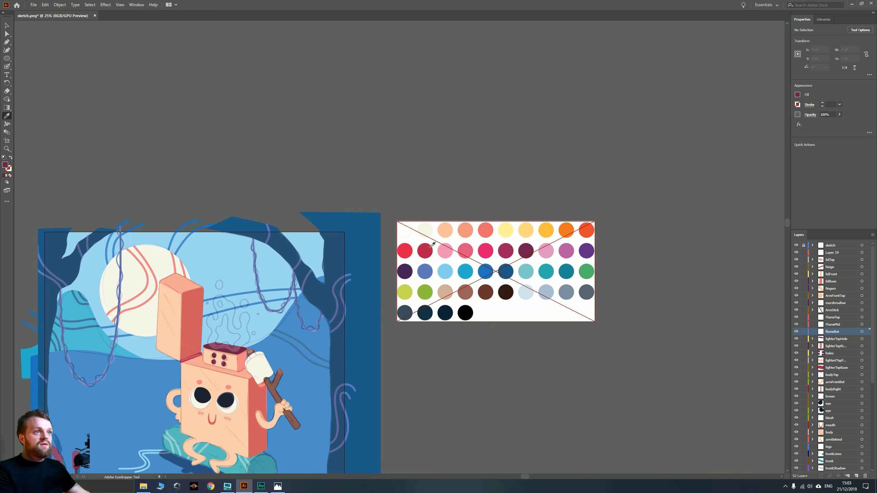
pyautogui.click(405, 252)
# Trace the sketched outer flame's wavy base and lower left edge with the Curvature tool, starting inside the top opening's front corner
pyautogui.moveTo(266, 349); pyautogui.dragTo(487, 281)
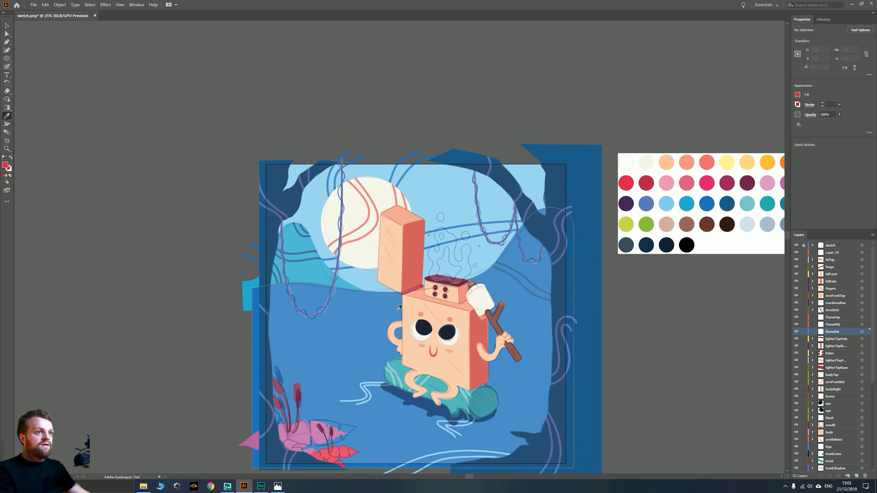
pyautogui.scroll(3, 487, 281)
pyautogui.moveTo(103, 125); pyautogui.dragTo(159, 197)
pyautogui.hotkey('shift', '`')
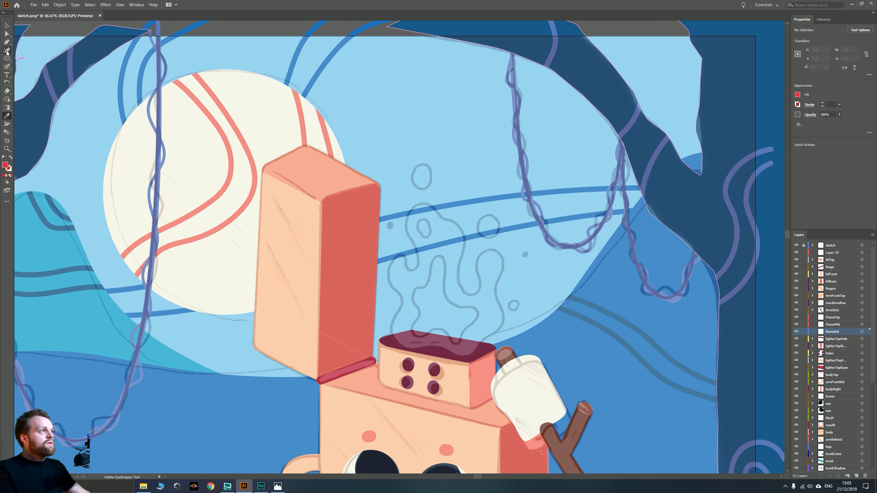
pyautogui.scroll(2, 450, 360)
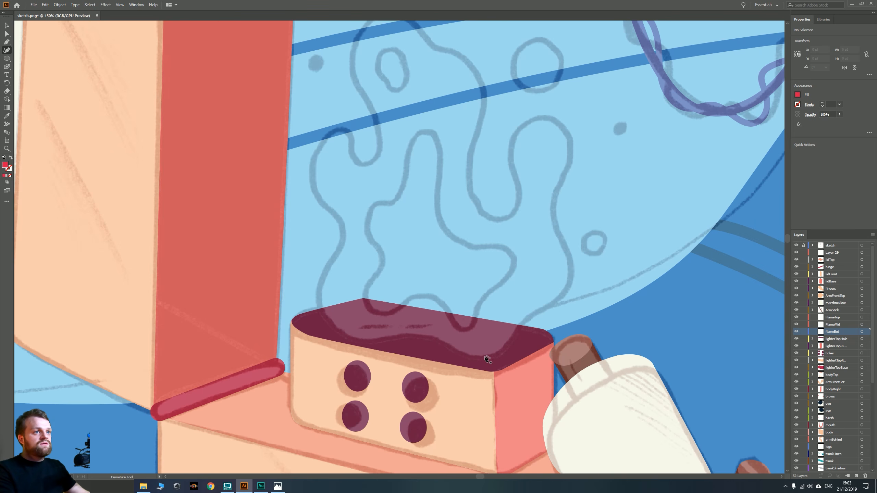
pyautogui.click(462, 354)
pyautogui.click(436, 340)
pyautogui.click(387, 334)
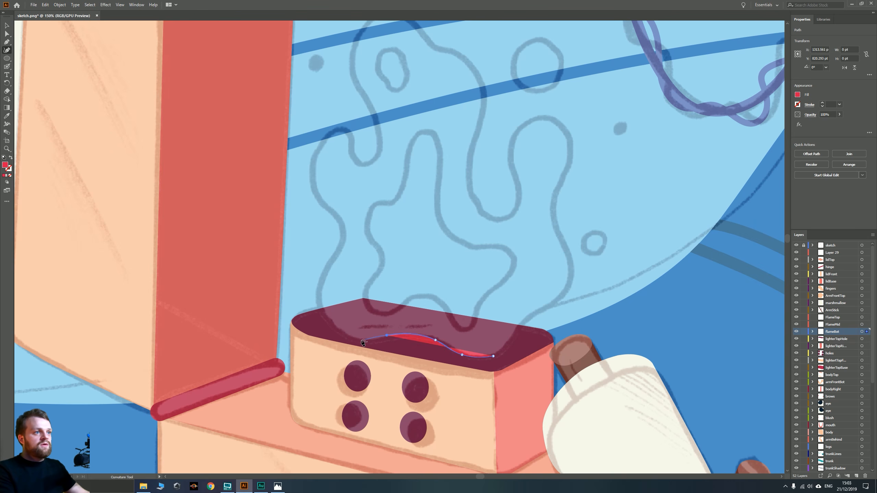
pyautogui.click(357, 339)
pyautogui.click(327, 320)
pyautogui.click(317, 289)
pyautogui.click(329, 263)
pyautogui.click(346, 239)
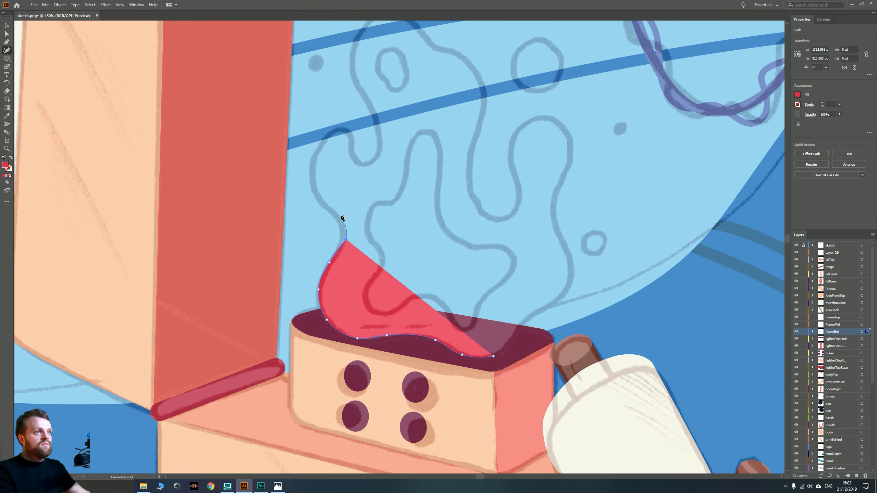
# Continue the outer flame path up the sketched left side and around the rounded tip of the left lobe
pyautogui.click(339, 212)
pyautogui.click(315, 195)
pyautogui.click(310, 164)
pyautogui.click(331, 130)
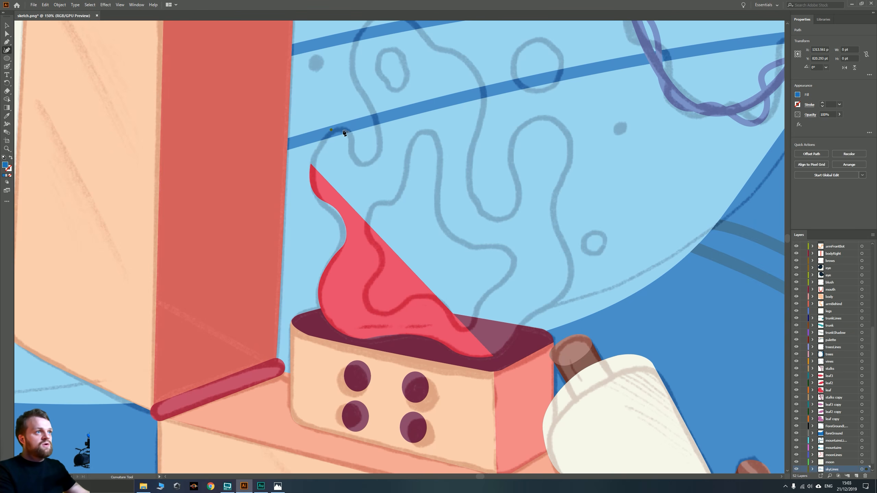
pyautogui.hotkey('ctrl', 'z')
pyautogui.keyDown('ctrl'); pyautogui.click(316, 175); pyautogui.keyUp('ctrl')
pyautogui.click(311, 164)
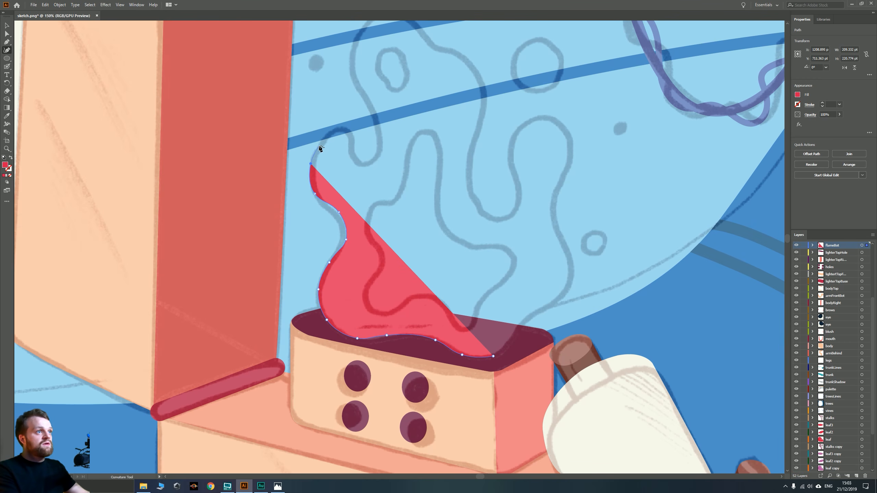
pyautogui.click(319, 146)
pyautogui.click(332, 133)
pyautogui.click(351, 139)
pyautogui.click(358, 161)
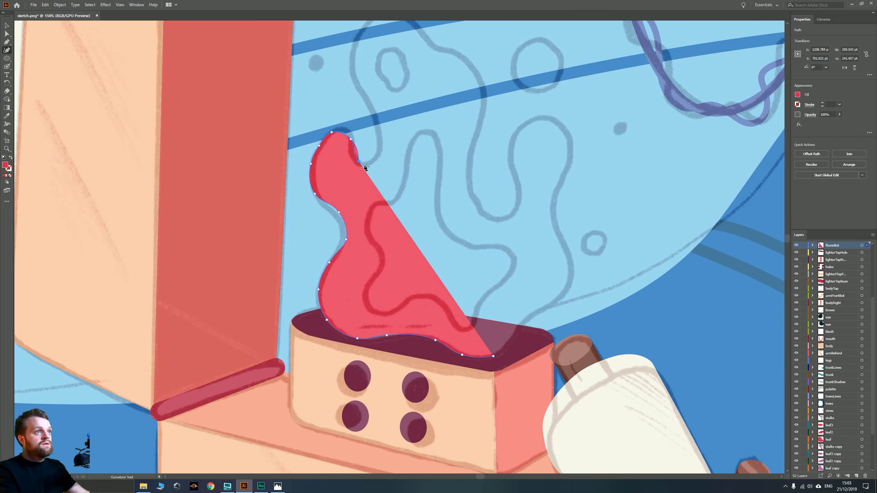
# Continue the outer flame path through the notch beside the left lobe and around the tall middle lobe's rounded tip
pyautogui.click(380, 160)
pyautogui.click(381, 133)
pyautogui.click(370, 109)
pyautogui.click(352, 83)
pyautogui.click(354, 52)
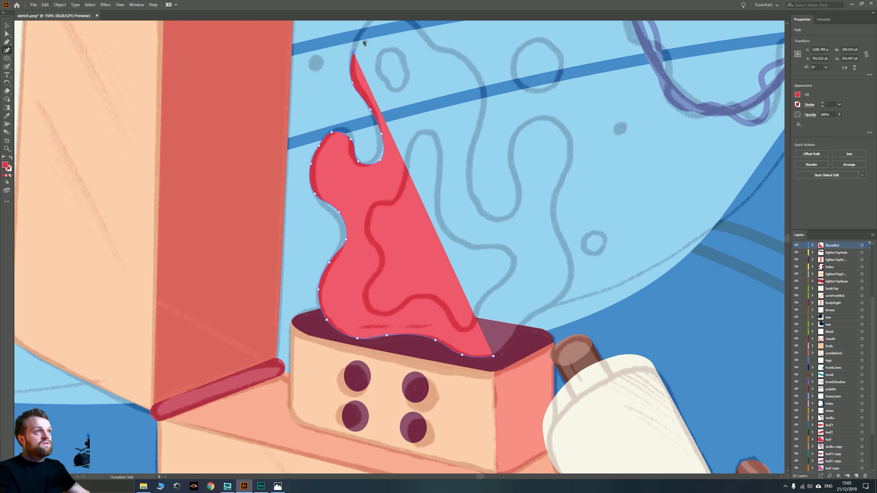
pyautogui.moveTo(363, 41); pyautogui.dragTo(358, 177)
pyautogui.click(364, 154)
pyautogui.click(396, 147)
pyautogui.click(413, 159)
pyautogui.click(422, 174)
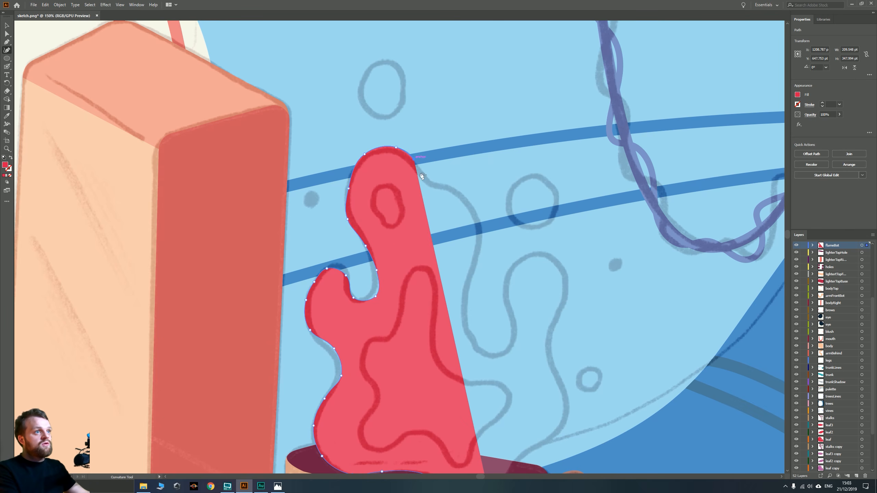
# Extend the outer flame path down the tall lobe's right side and through the deep valley before the right lobe
pyautogui.click(441, 188)
pyautogui.click(472, 200)
pyautogui.click(478, 221)
pyautogui.click(476, 267)
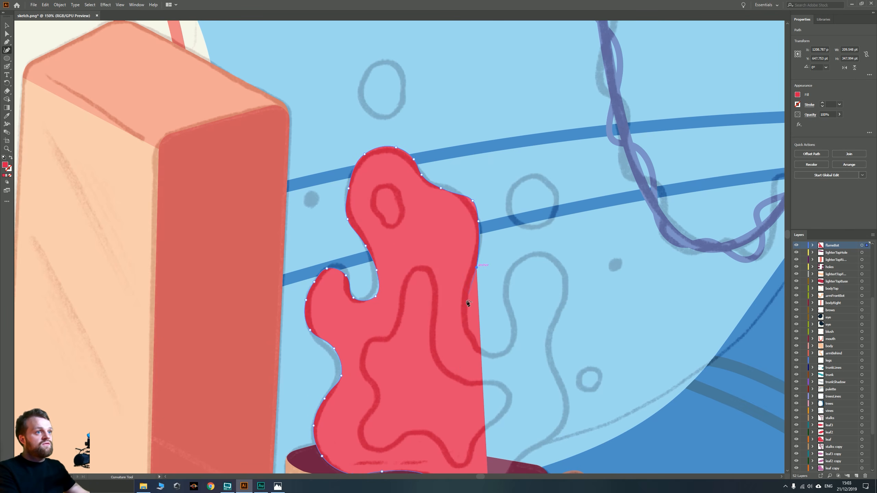
pyautogui.click(466, 303)
pyautogui.click(466, 335)
pyautogui.click(494, 358)
pyautogui.click(519, 346)
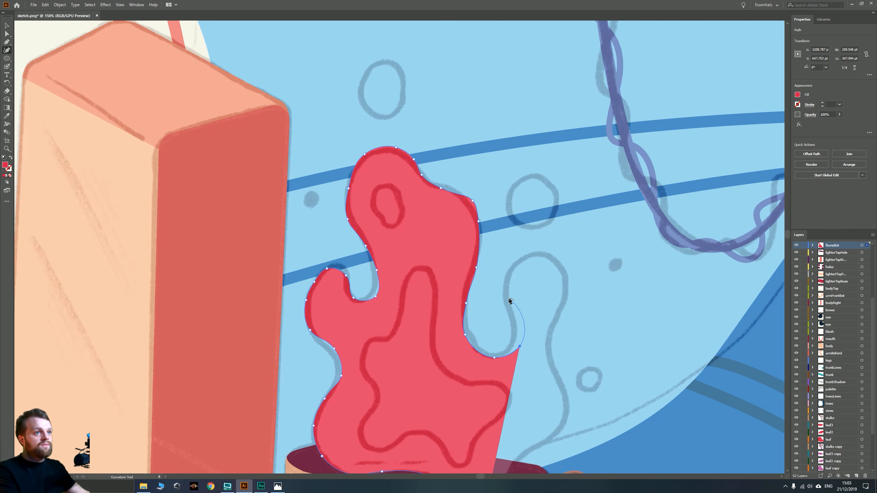
# Carry the outer flame path around the right lobe's rounded tip and down its narrowing outer side
pyautogui.click(507, 294)
pyautogui.click(511, 263)
pyautogui.click(534, 248)
pyautogui.click(557, 256)
pyautogui.click(565, 279)
pyautogui.click(562, 307)
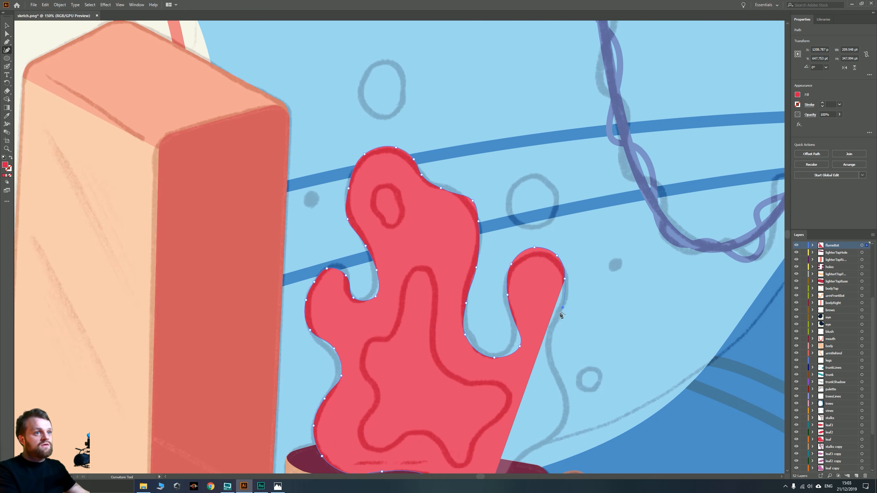
pyautogui.click(551, 330)
pyautogui.click(559, 378)
# Trace the outer flame's lower right bulge and close the path at its starting point inside the lighter's opening
pyautogui.moveTo(565, 388); pyautogui.dragTo(539, 304)
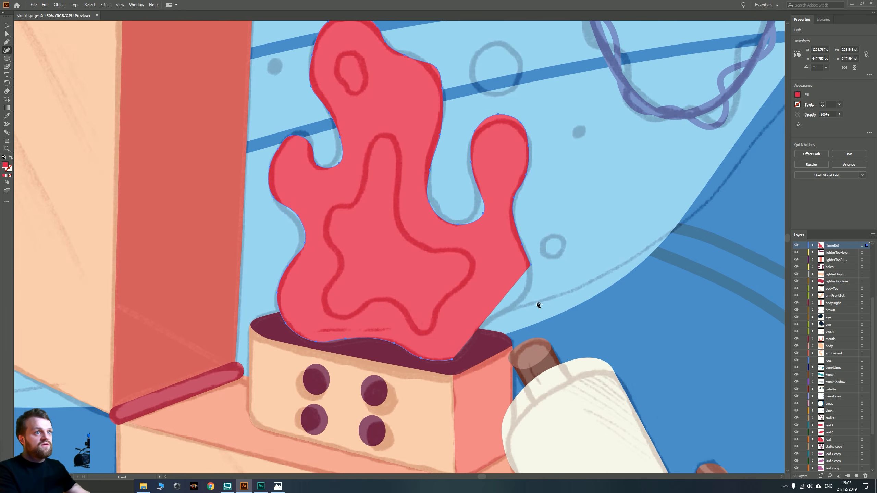
pyautogui.click(523, 302)
pyautogui.click(504, 312)
pyautogui.click(482, 326)
pyautogui.click(480, 345)
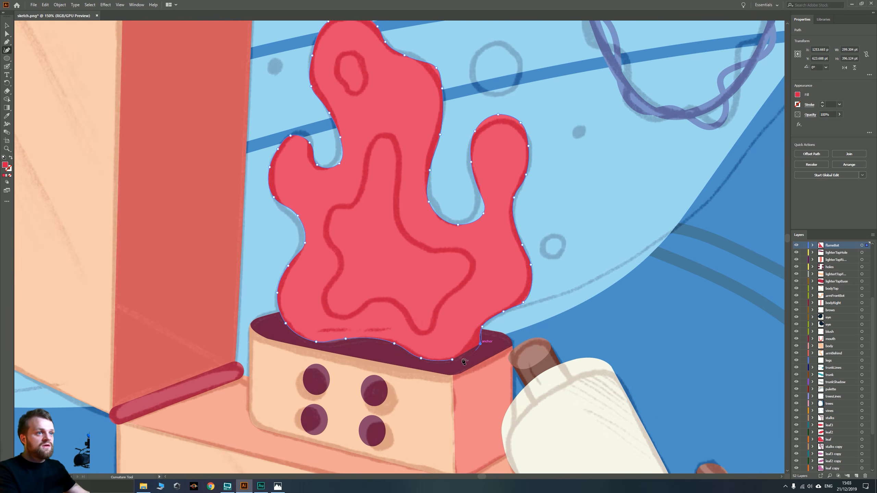
pyautogui.scroll(-2, 424, 317)
pyautogui.moveTo(424, 317); pyautogui.dragTo(440, 326)
pyautogui.scroll(1, 409, 339)
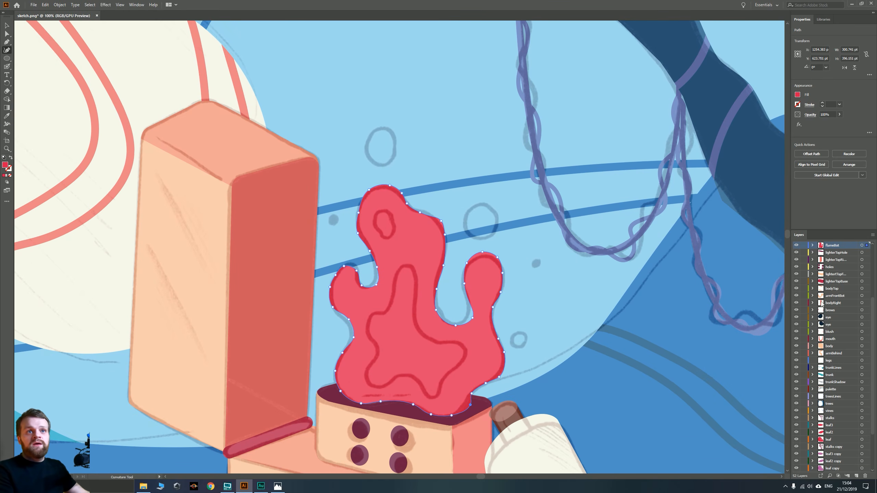
# Make FlameMid the active layer and set the fill to the palette's orange swatch for the Curvature tool
pyautogui.scroll(4, 822, 304)
pyautogui.click(838, 325)
pyautogui.click(862, 325)
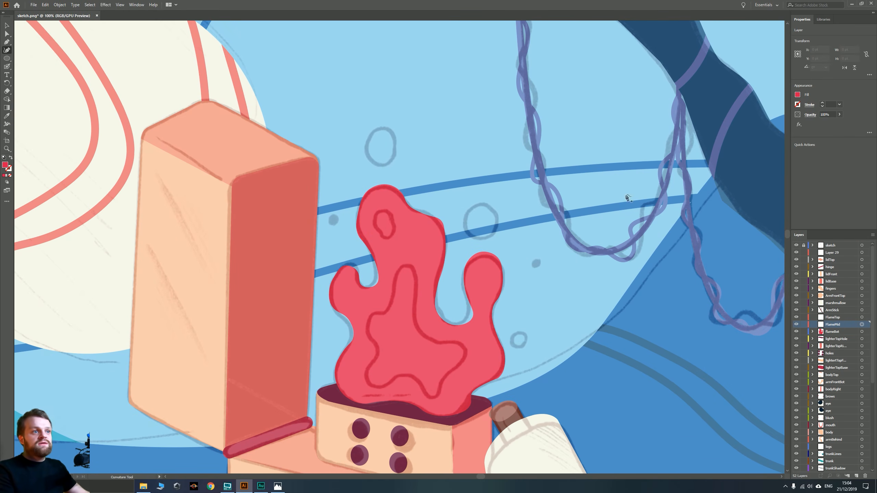
pyautogui.moveTo(777, 41)
pyautogui.mouseDown()
pyautogui.moveTo(364, 351)
pyautogui.moveTo(200, 437)
pyautogui.mouseUp()
pyautogui.moveTo(770, 293)
pyautogui.mouseDown()
pyautogui.moveTo(413, 301)
pyautogui.moveTo(227, 214)
pyautogui.mouseUp()
pyautogui.moveTo(571, 258)
pyautogui.mouseDown()
pyautogui.moveTo(403, 282)
pyautogui.moveTo(696, 235)
pyautogui.mouseUp()
pyautogui.press('i')
pyautogui.click(474, 238)
pyautogui.moveTo(295, 325)
pyautogui.mouseDown()
pyautogui.moveTo(489, 278)
pyautogui.moveTo(742, 242)
pyautogui.mouseUp()
pyautogui.moveTo(362, 341)
pyautogui.mouseDown()
pyautogui.moveTo(483, 281)
pyautogui.moveTo(520, 235)
pyautogui.mouseUp()
pyautogui.click(7, 50)
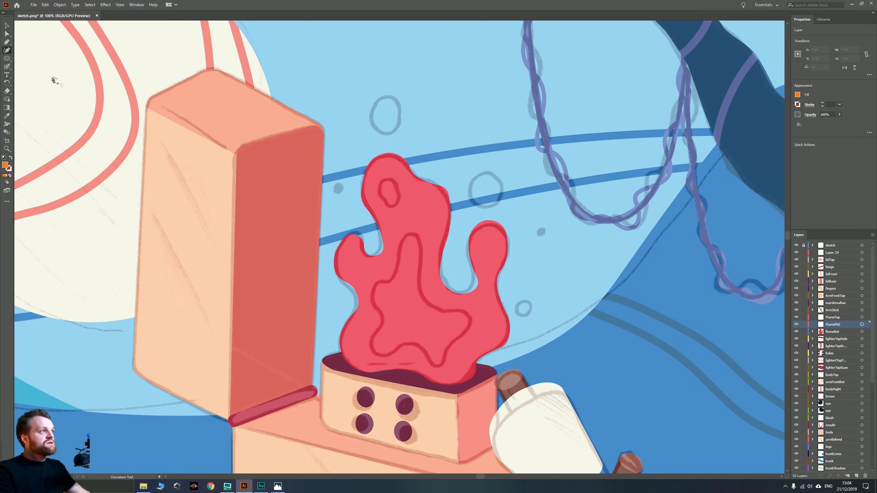
# Trace the inner flame's central peak and wavy left edge down to its lower left tip with the Curvature tool
pyautogui.click(421, 277)
pyautogui.click(422, 249)
pyautogui.click(399, 248)
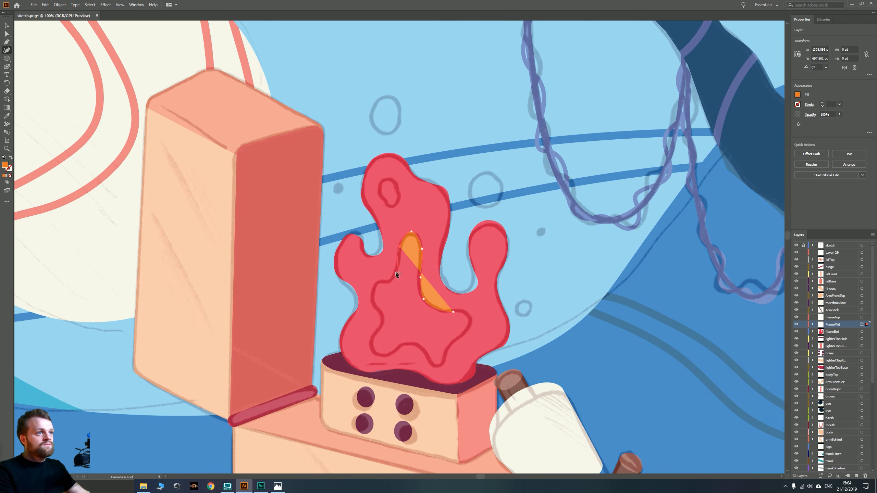
pyautogui.click(398, 270)
pyautogui.click(383, 279)
pyautogui.click(367, 293)
pyautogui.click(377, 312)
pyautogui.click(382, 324)
pyautogui.click(367, 344)
pyautogui.click(374, 355)
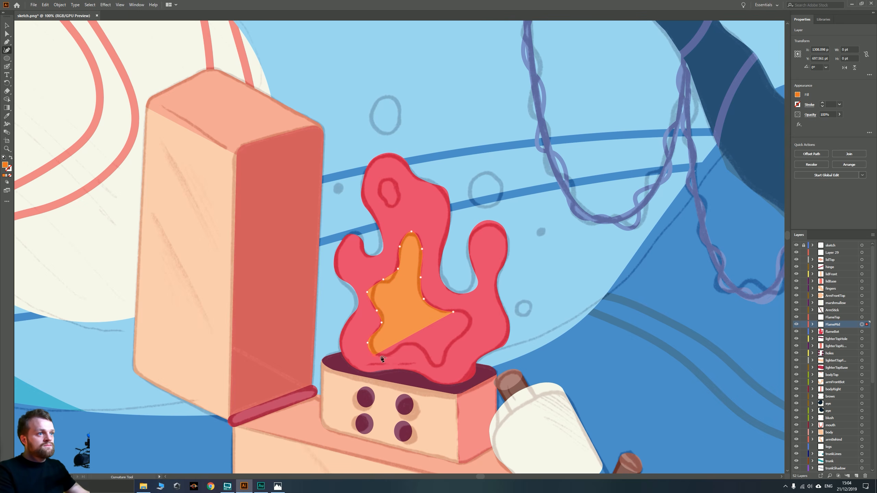
# Continue the inner flame path along its wavy base, around the lower and right tips, and close the shape
pyautogui.click(393, 351)
pyautogui.click(407, 345)
pyautogui.click(422, 350)
pyautogui.click(431, 364)
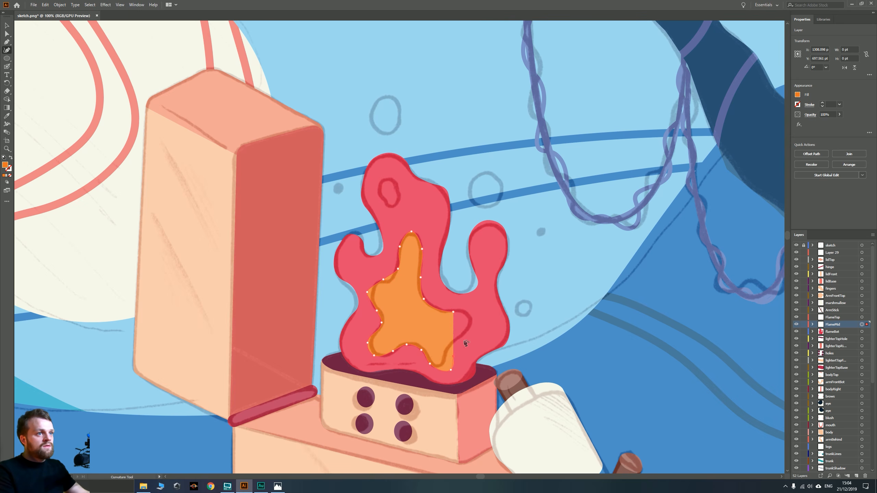
pyautogui.click(453, 356)
pyautogui.click(456, 345)
pyautogui.click(473, 334)
pyautogui.click(475, 321)
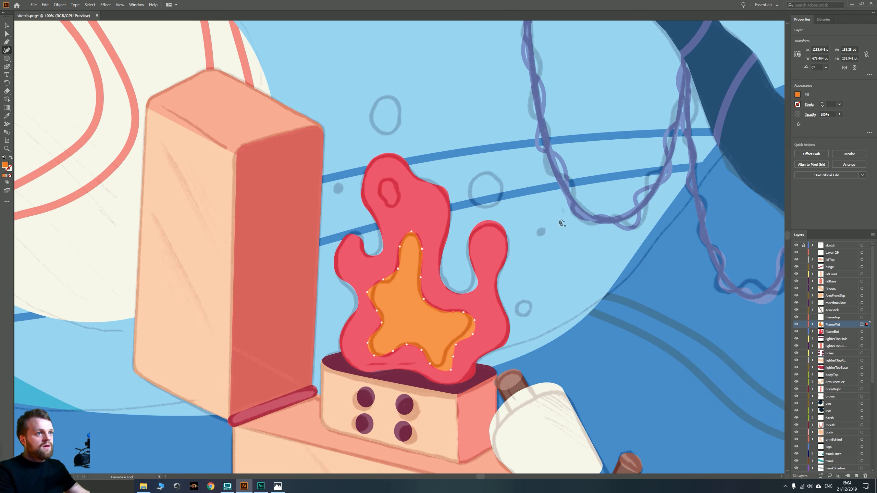
# Trace the round orange spark above the right lobe and the small orange oval inside the tall lobe
pyautogui.click(502, 192)
pyautogui.click(495, 180)
pyautogui.click(485, 176)
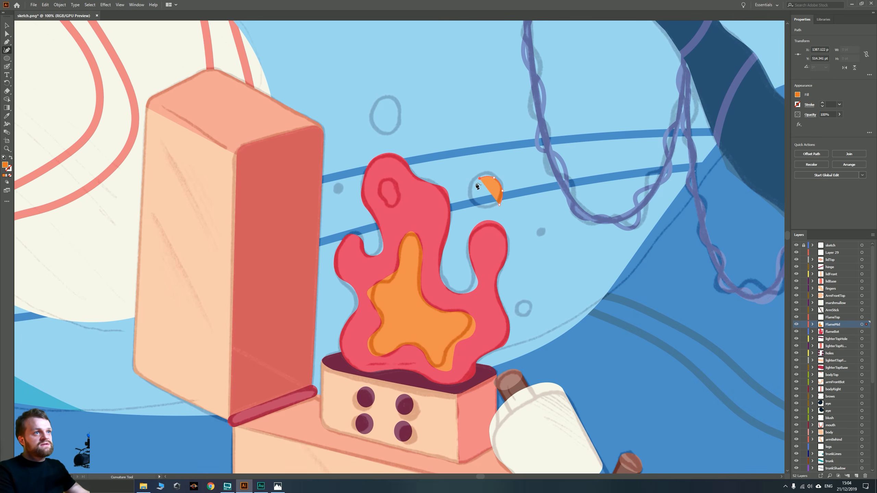
pyautogui.click(475, 182)
pyautogui.click(472, 193)
pyautogui.click(485, 206)
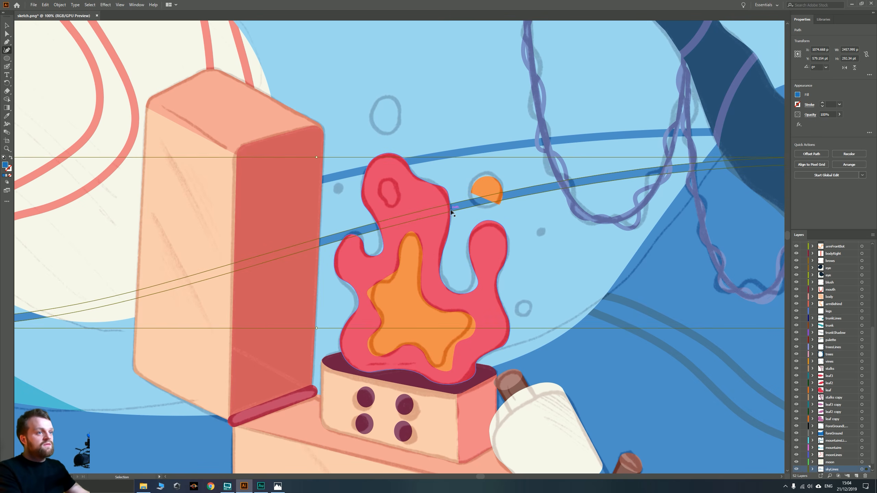
pyautogui.hotkey('ctrl', 'z')
pyautogui.click(477, 211)
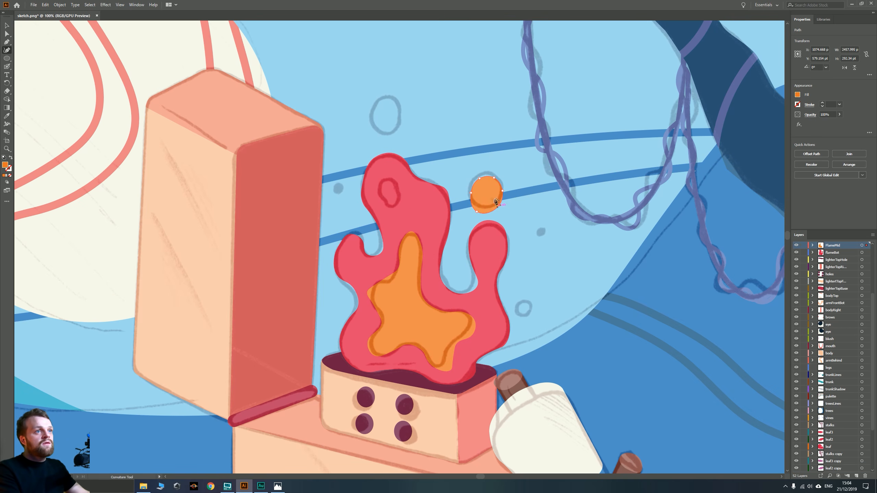
pyautogui.click(497, 202)
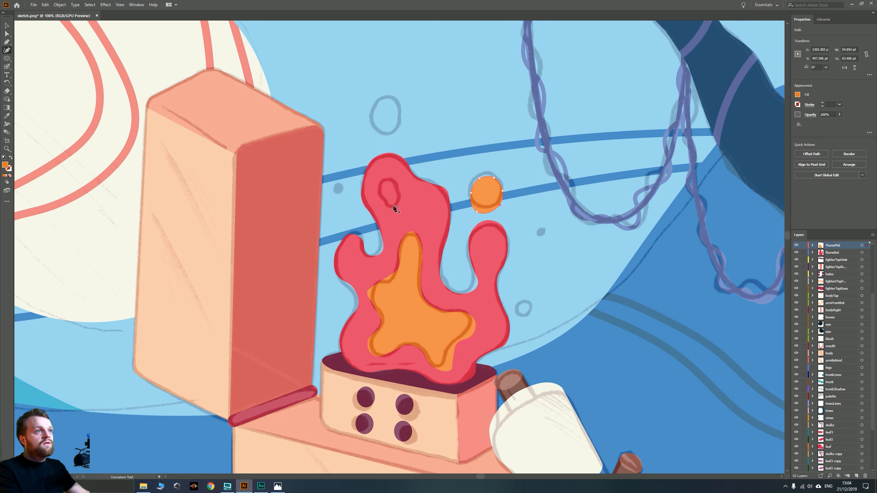
pyautogui.click(380, 186)
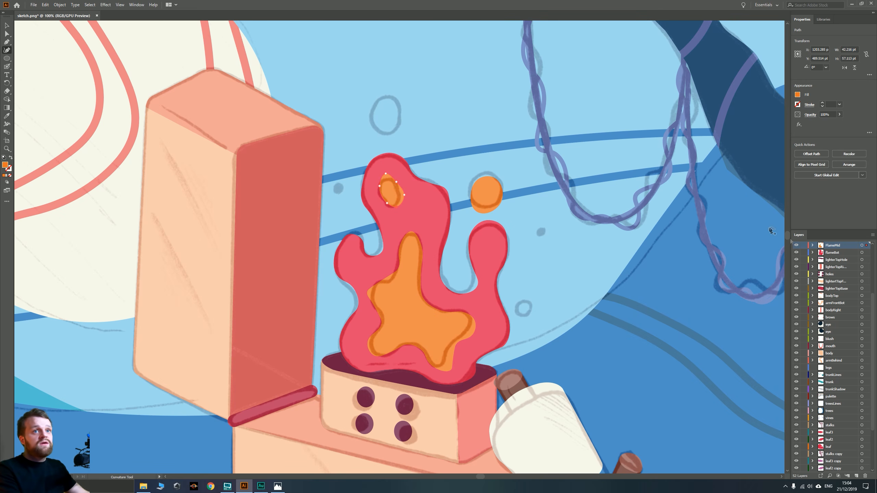
# Make FlameTop the active layer and set the fill to the palette's yellow-orange swatch with nothing selected
pyautogui.scroll(3, 826, 273)
pyautogui.click(832, 319)
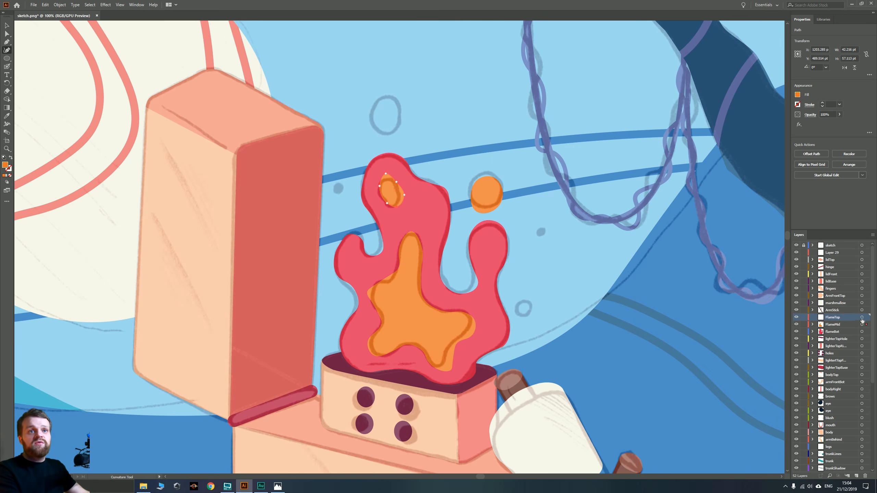
pyautogui.hotkey('ctrl', '-')
pyautogui.hotkey('ctrl', '-')
pyautogui.hotkey('ctrl', '-')
pyautogui.hotkey('ctrl', '-')
pyautogui.moveTo(510, 246); pyautogui.dragTo(461, 291)
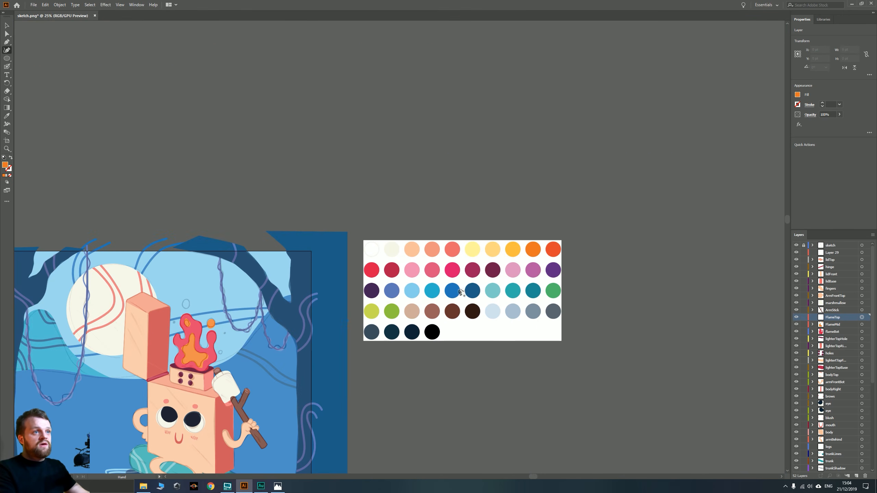
pyautogui.press('u')
pyautogui.press('i')
pyautogui.click(509, 249)
pyautogui.moveTo(289, 354); pyautogui.dragTo(253, 355)
pyautogui.hotkey('ctrl', '+')
pyautogui.hotkey('ctrl', '+')
pyautogui.hotkey('ctrl', '+')
pyautogui.hotkey('ctrl', '+')
pyautogui.hotkey('ctrl', 'shift', 'a')
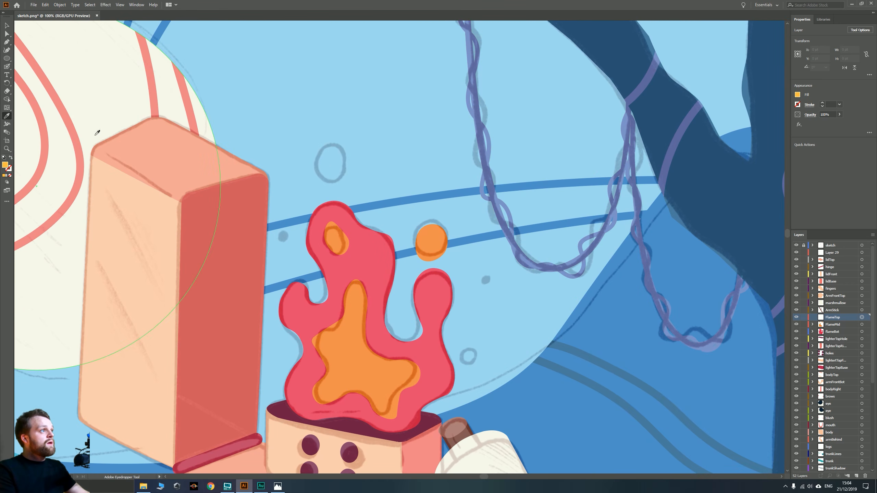
# Trace the large sketched spark above the flame's tall lobe as a closed yellow oval with the Curvature tool
pyautogui.hotkey('shift', '`')
pyautogui.click(338, 178)
pyautogui.click(344, 167)
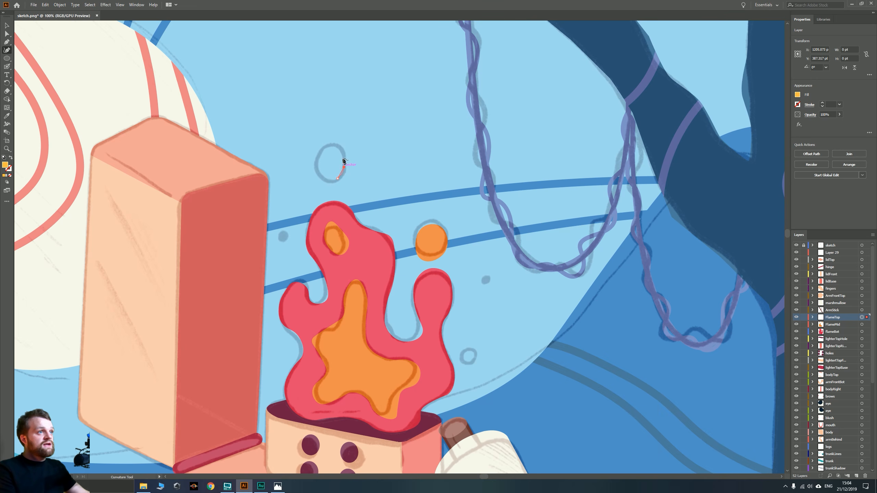
pyautogui.click(342, 150)
pyautogui.click(328, 142)
pyautogui.click(314, 158)
pyautogui.click(317, 172)
pyautogui.click(337, 178)
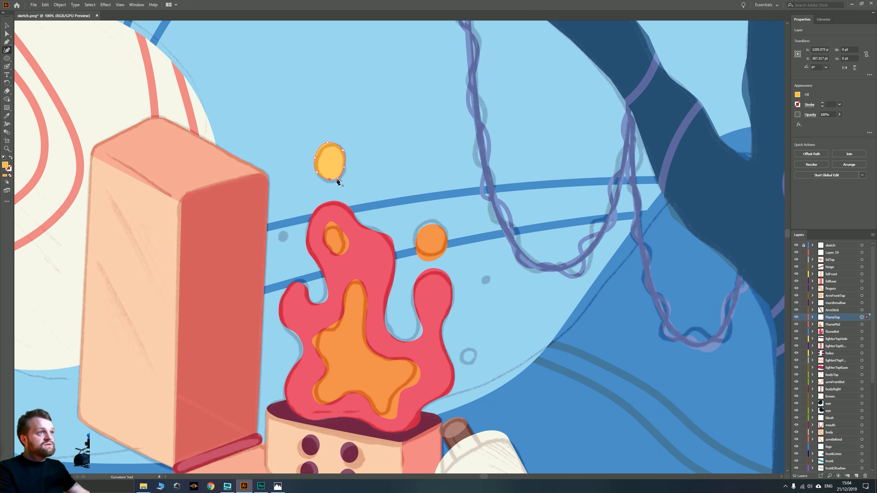
# Trace the small sketched spark left of the tall lobe and the ring-shaped spark right of the flame's lower body
pyautogui.click(289, 242)
pyautogui.click(289, 231)
pyautogui.click(282, 228)
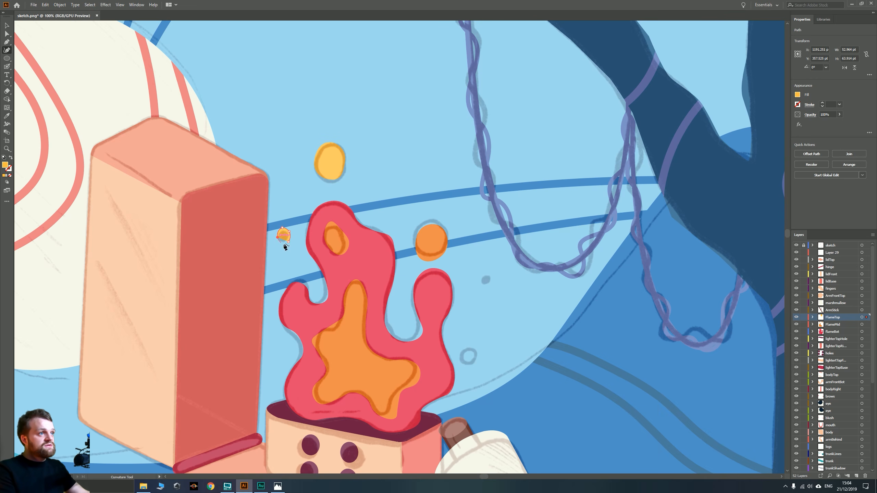
pyautogui.click(289, 243)
pyautogui.click(469, 363)
pyautogui.click(475, 356)
pyautogui.click(470, 346)
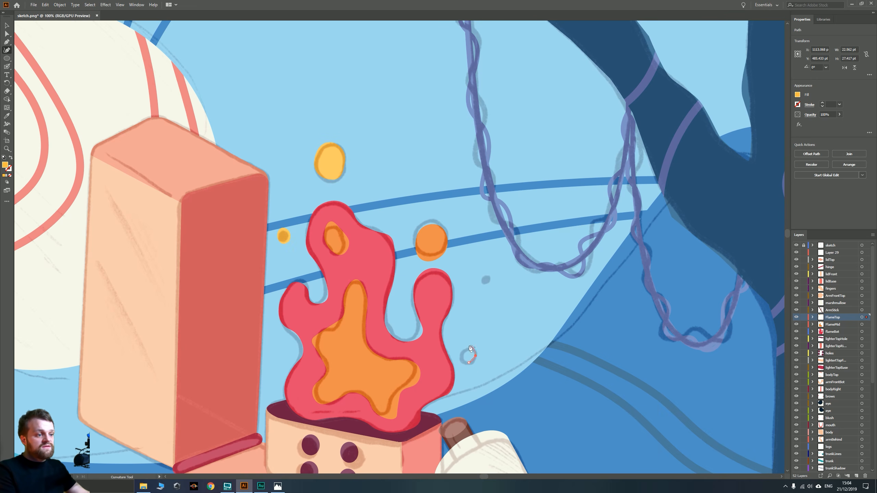
pyautogui.click(461, 345)
pyautogui.click(458, 357)
pyautogui.click(469, 363)
# Trace the tiny sketched spark to the right of the flame's right lobe as a closed yellow dot
pyautogui.click(486, 287)
pyautogui.click(488, 280)
pyautogui.click(482, 275)
pyautogui.click(479, 282)
pyautogui.click(485, 287)
# Draw a small closed yellow flame core with a wavy three-pointed outline inside the orange flame
pyautogui.click(391, 393)
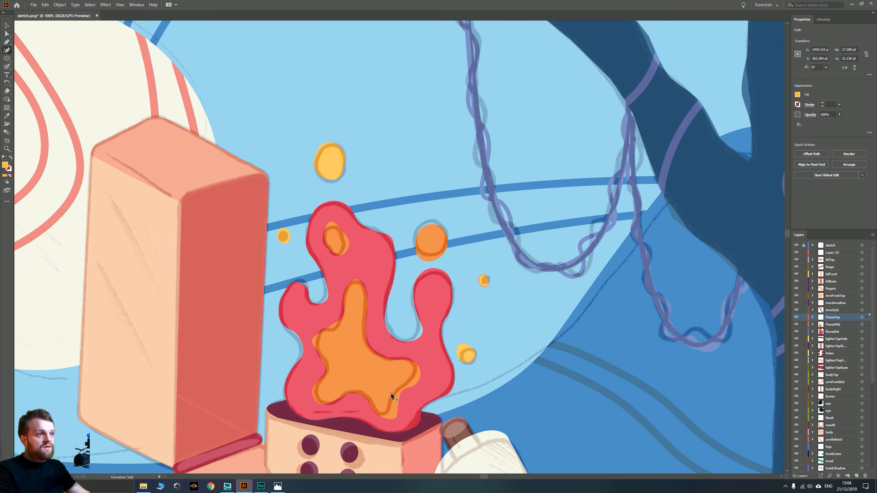
pyautogui.click(393, 380)
pyautogui.click(385, 369)
pyautogui.click(372, 366)
pyautogui.click(359, 355)
pyautogui.click(351, 346)
pyautogui.click(341, 349)
pyautogui.click(346, 364)
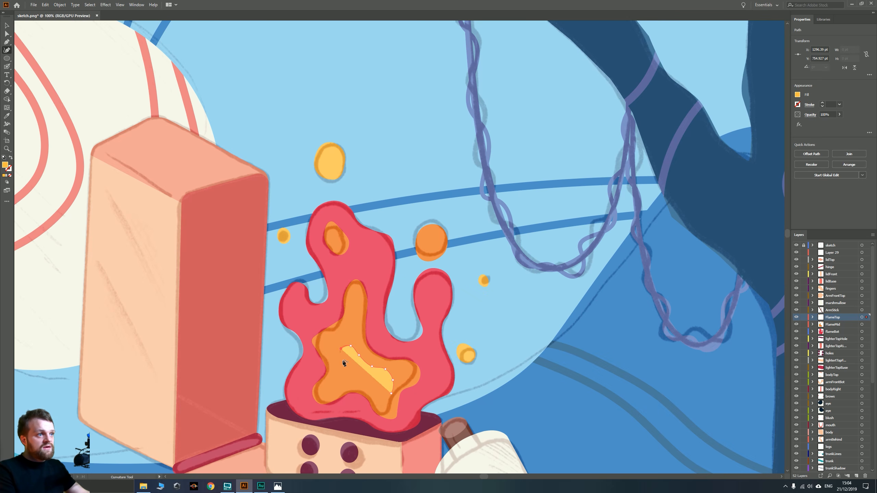
pyautogui.click(340, 377)
pyautogui.click(342, 387)
pyautogui.click(361, 383)
pyautogui.click(374, 390)
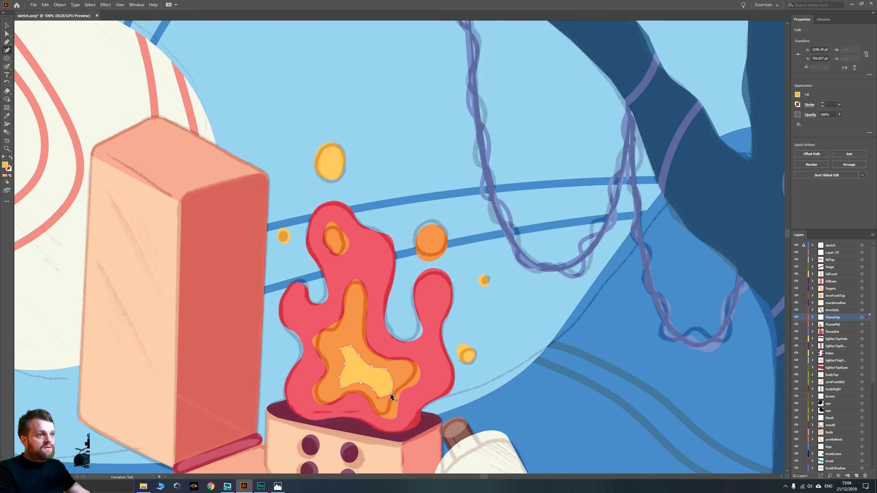
pyautogui.click(391, 393)
# Hide the sketch layer, clear the selection and review the whole coloured illustration
pyautogui.press('v')
pyautogui.click(324, 341)
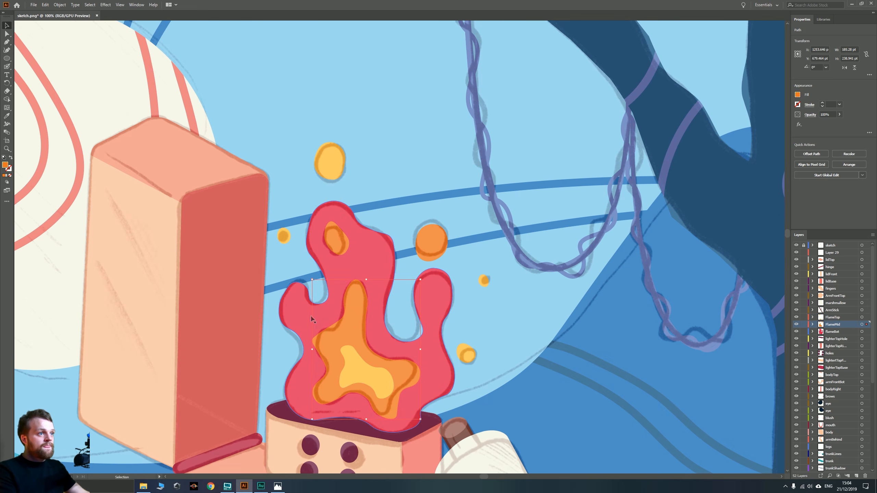
pyautogui.scroll(-4, 409, 285)
pyautogui.moveTo(354, 396); pyautogui.dragTo(339, 318)
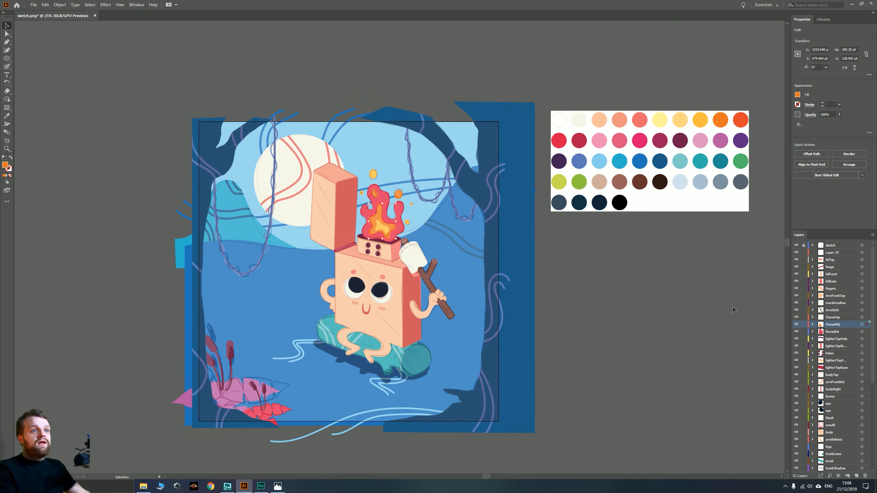
pyautogui.click(797, 245)
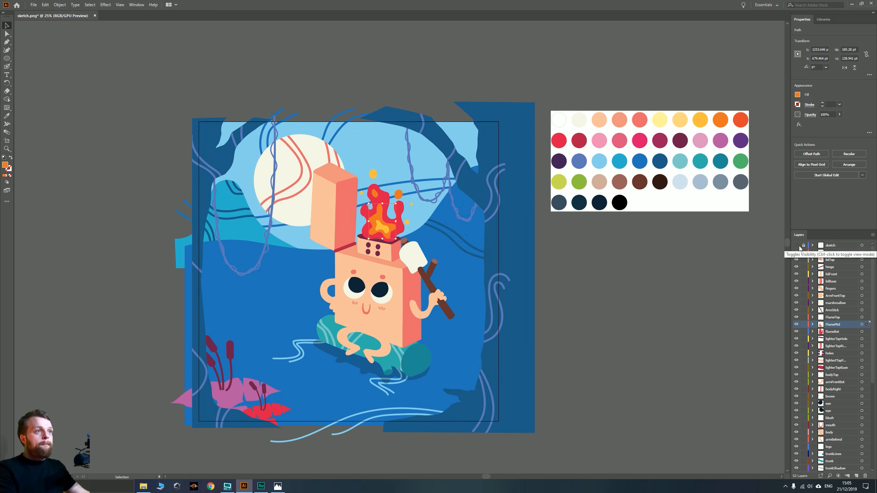
pyautogui.click(613, 312)
pyautogui.moveTo(615, 311)
pyautogui.mouseDown()
pyautogui.moveTo(637, 325)
pyautogui.moveTo(617, 316)
pyautogui.mouseUp()
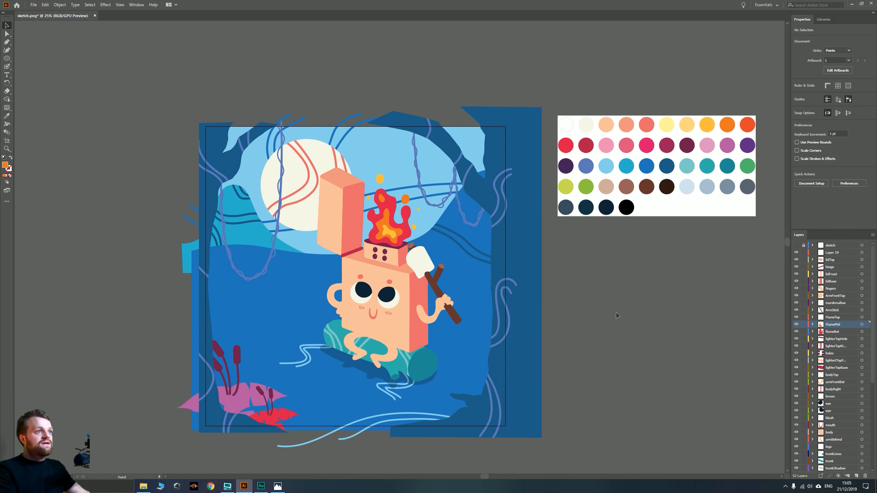
pyautogui.moveTo(387, 344); pyautogui.dragTo(377, 319)
pyautogui.scroll(2, 377, 320)
pyautogui.scroll(-2, 333, 303)
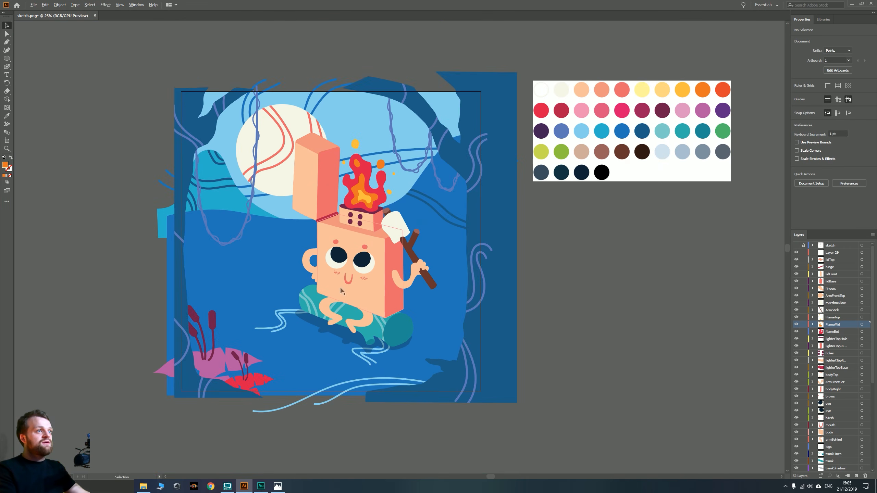